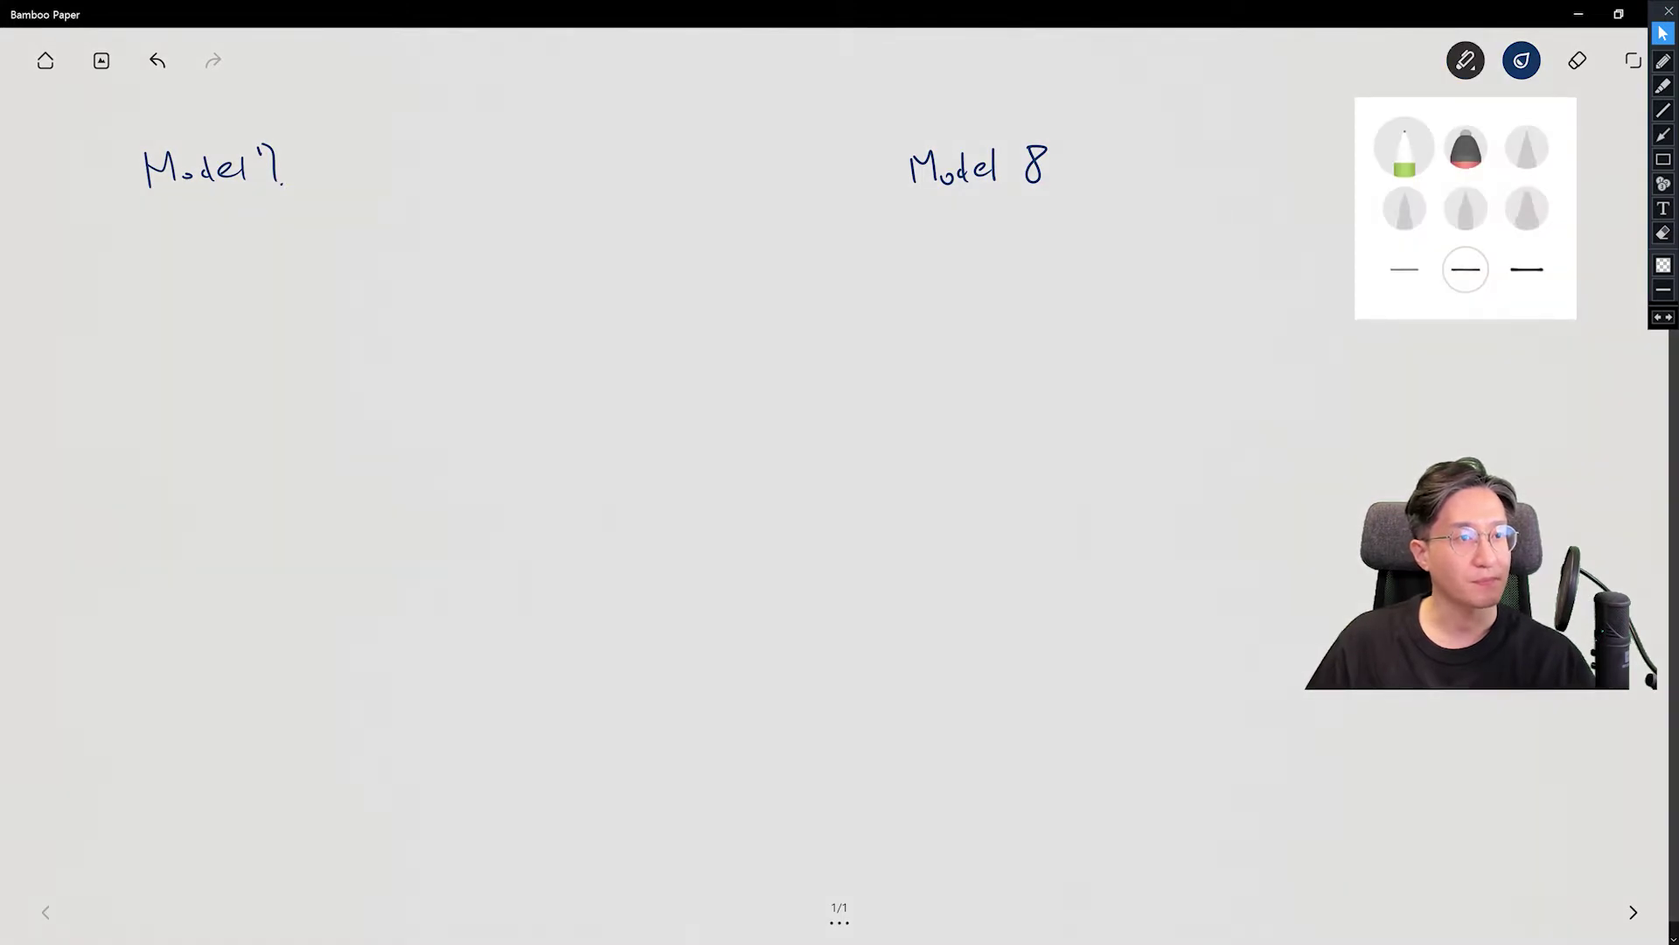
Step: With the thickest magenta pen, sketch Model 7's three-box mediation triangle and a fourth box pointing at the first path
left_click(1528, 270)
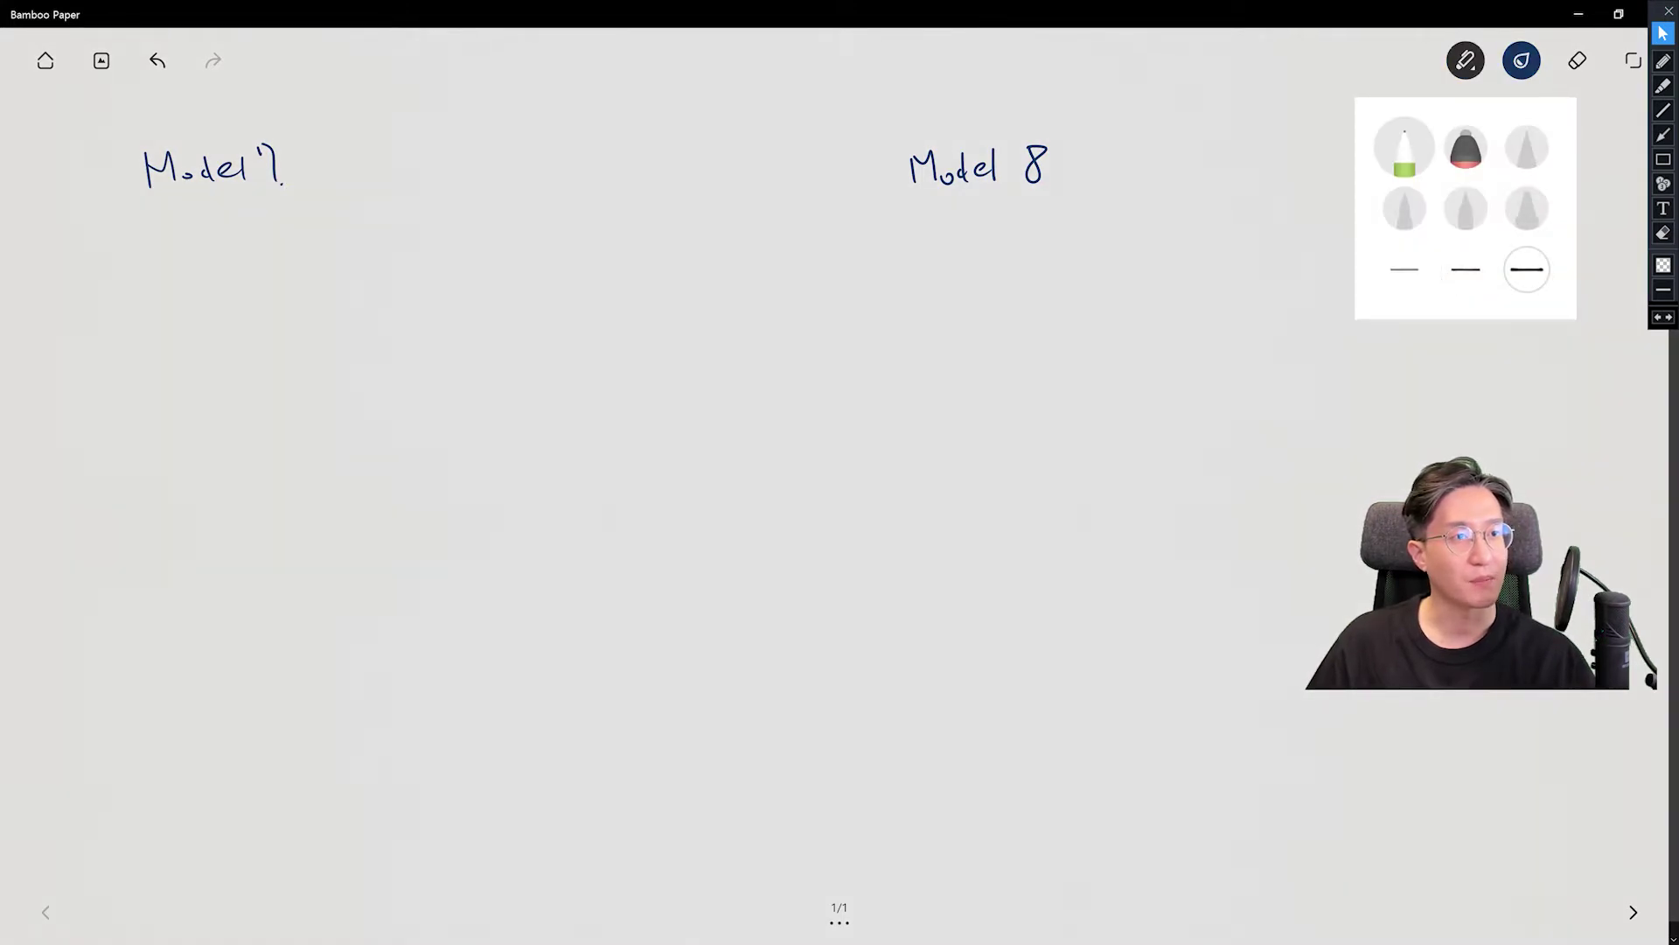
left_click(1522, 61)
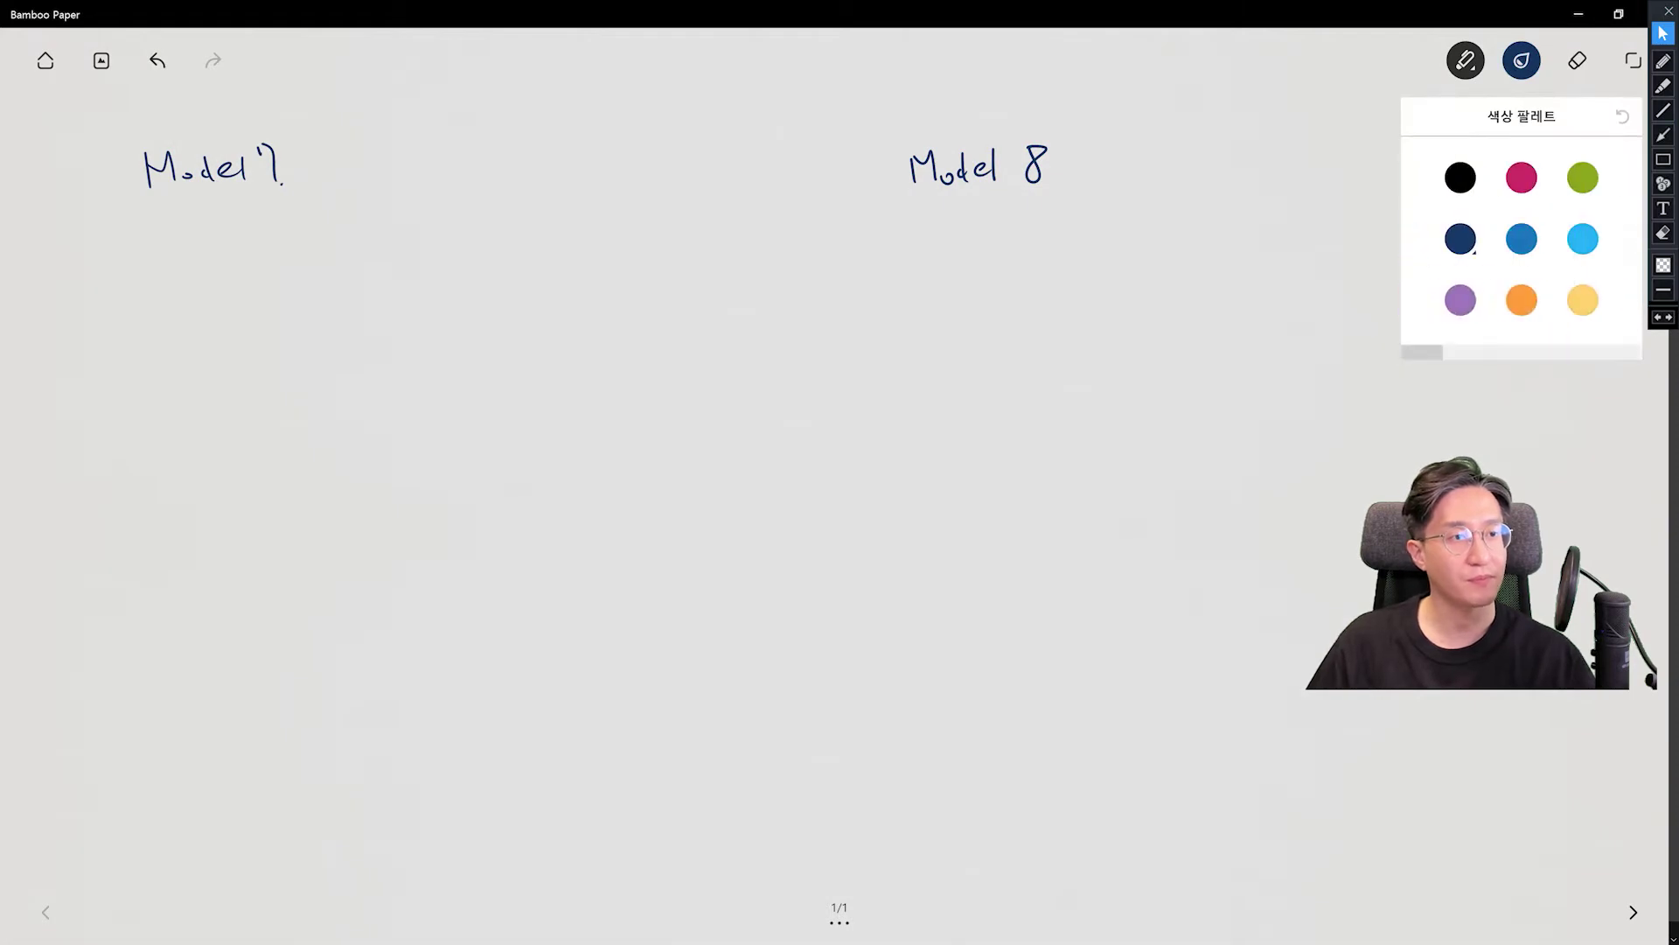
left_click(1522, 178)
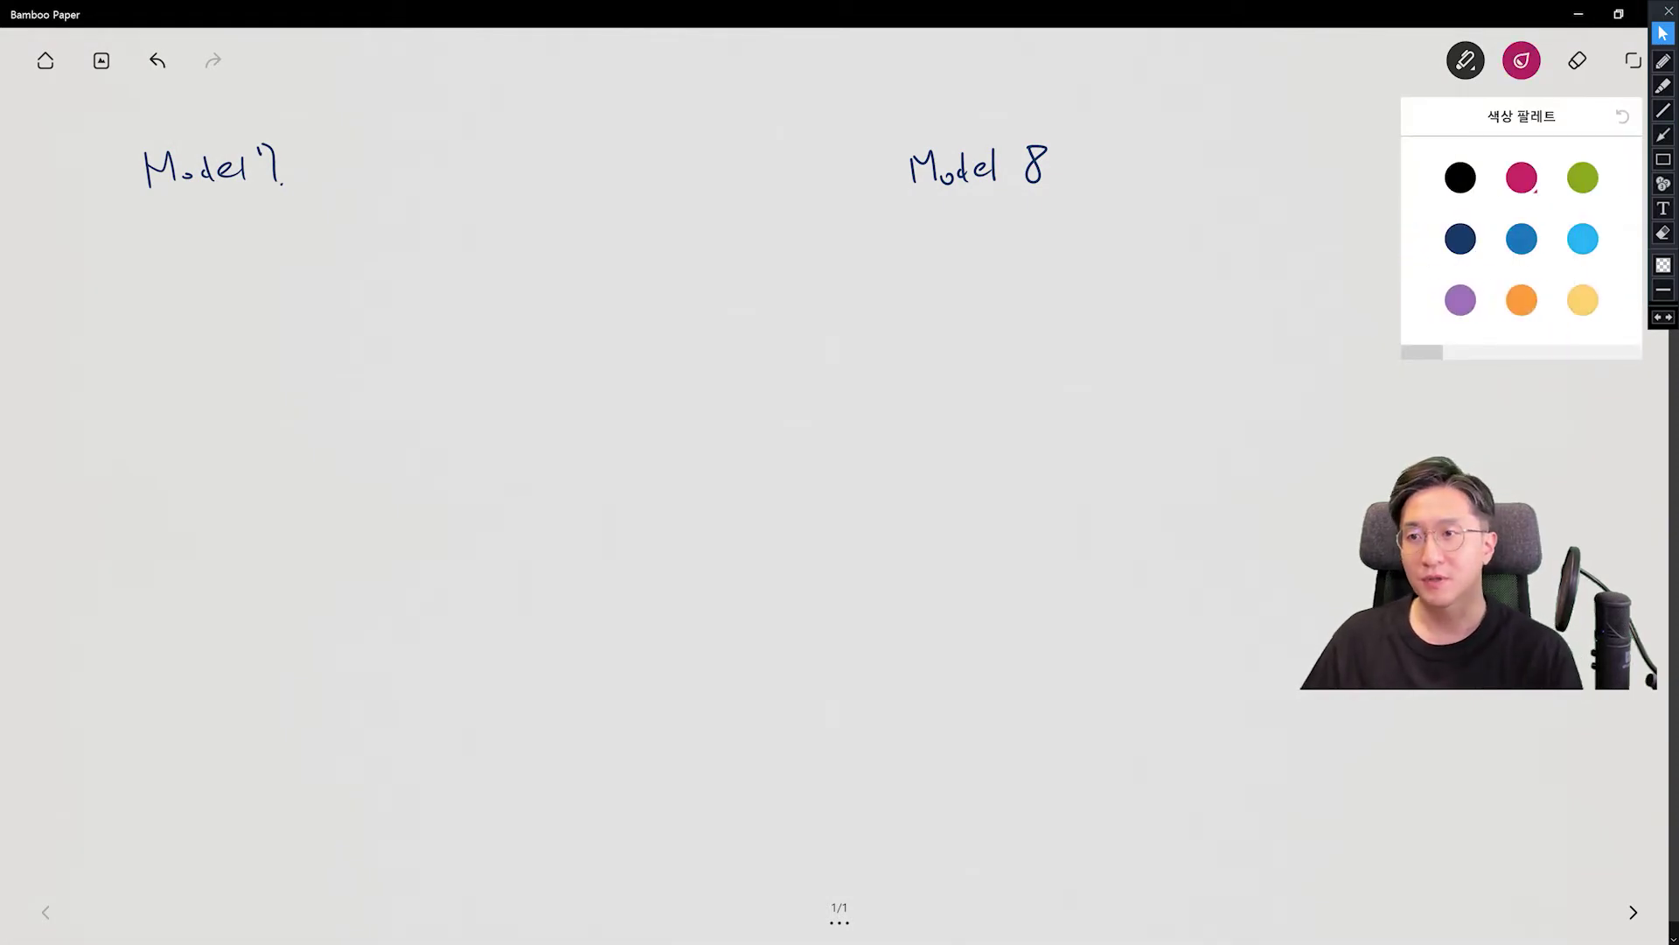
mouse_move(98, 480)
left_mouse_down()
mouse_move(91, 430)
mouse_move(140, 429)
mouse_move(136, 477)
mouse_move(98, 481)
left_mouse_up()
mouse_move(391, 470)
left_mouse_down()
mouse_move(388, 427)
mouse_move(432, 466)
mouse_move(391, 473)
left_mouse_up()
mouse_move(237, 343)
left_mouse_down()
mouse_move(230, 292)
mouse_move(278, 333)
mouse_move(248, 338)
left_mouse_up()
mouse_move(162, 447)
left_mouse_down()
mouse_move(323, 445)
mouse_move(306, 454)
left_mouse_up()
mouse_move(151, 418)
left_mouse_down()
mouse_move(236, 346)
mouse_move(226, 366)
mouse_move(370, 399)
left_mouse_up()
mouse_move(131, 285)
left_mouse_down()
mouse_move(135, 321)
mouse_move(164, 303)
left_mouse_up()
mouse_move(165, 306)
left_mouse_down()
mouse_move(134, 311)
mouse_move(184, 361)
mouse_move(169, 347)
left_mouse_up()
Step: In green, draw the Model 8 mediation triangle beneath its heading, with three boxes joined by arrows
left_click(1522, 60)
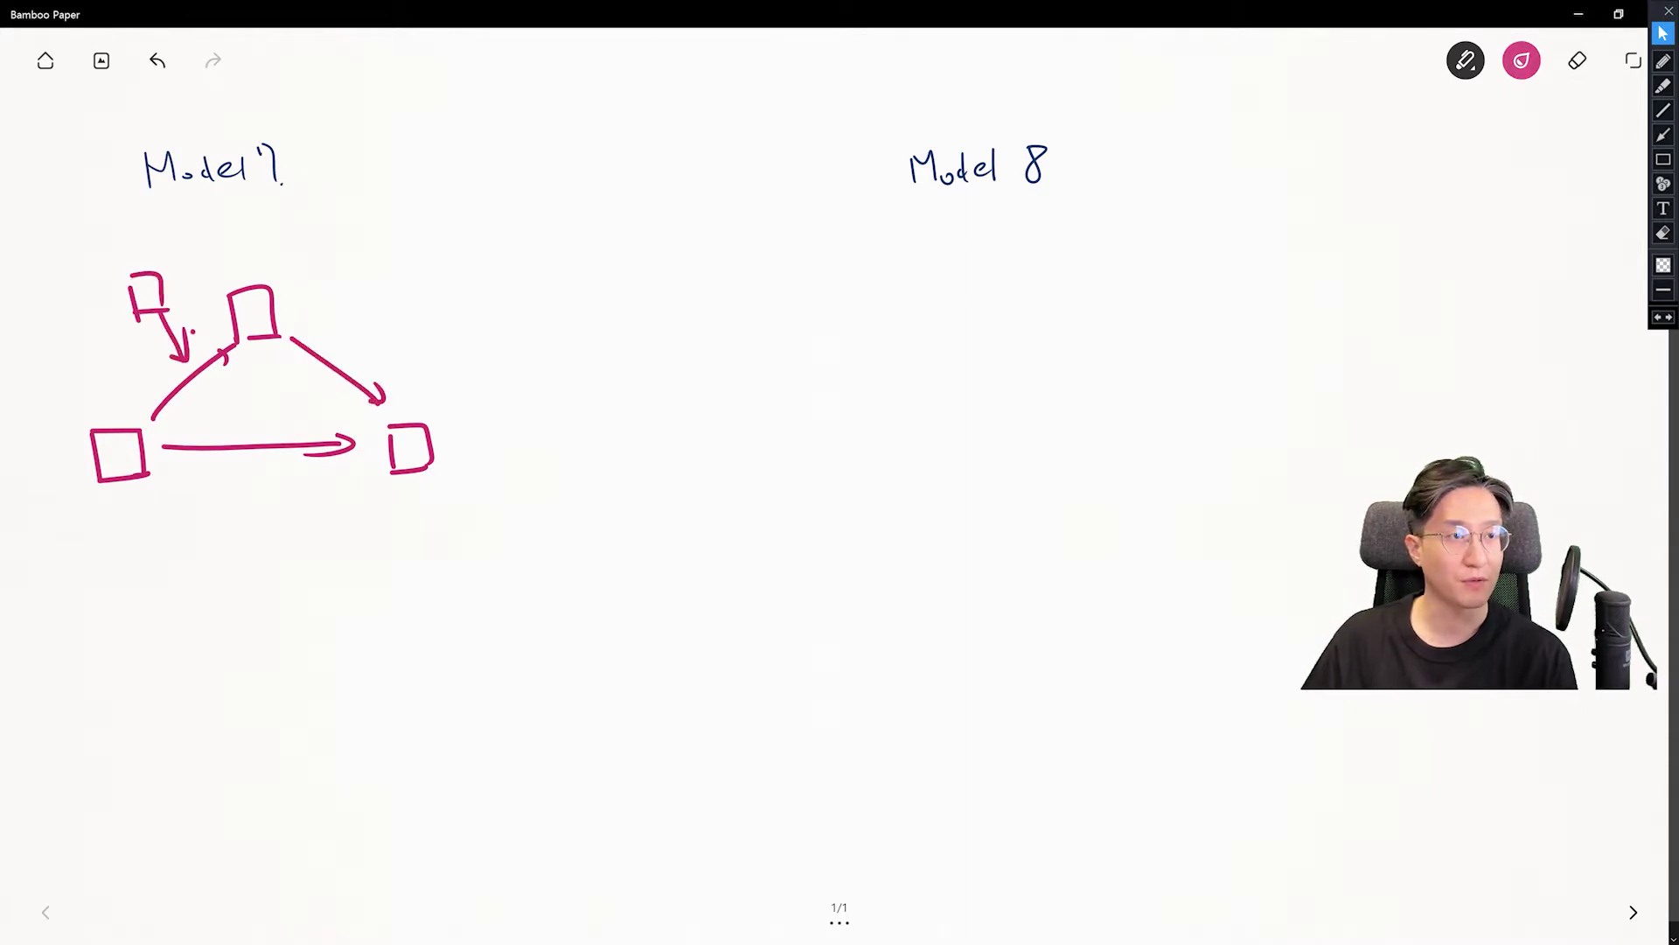
left_click(1583, 177)
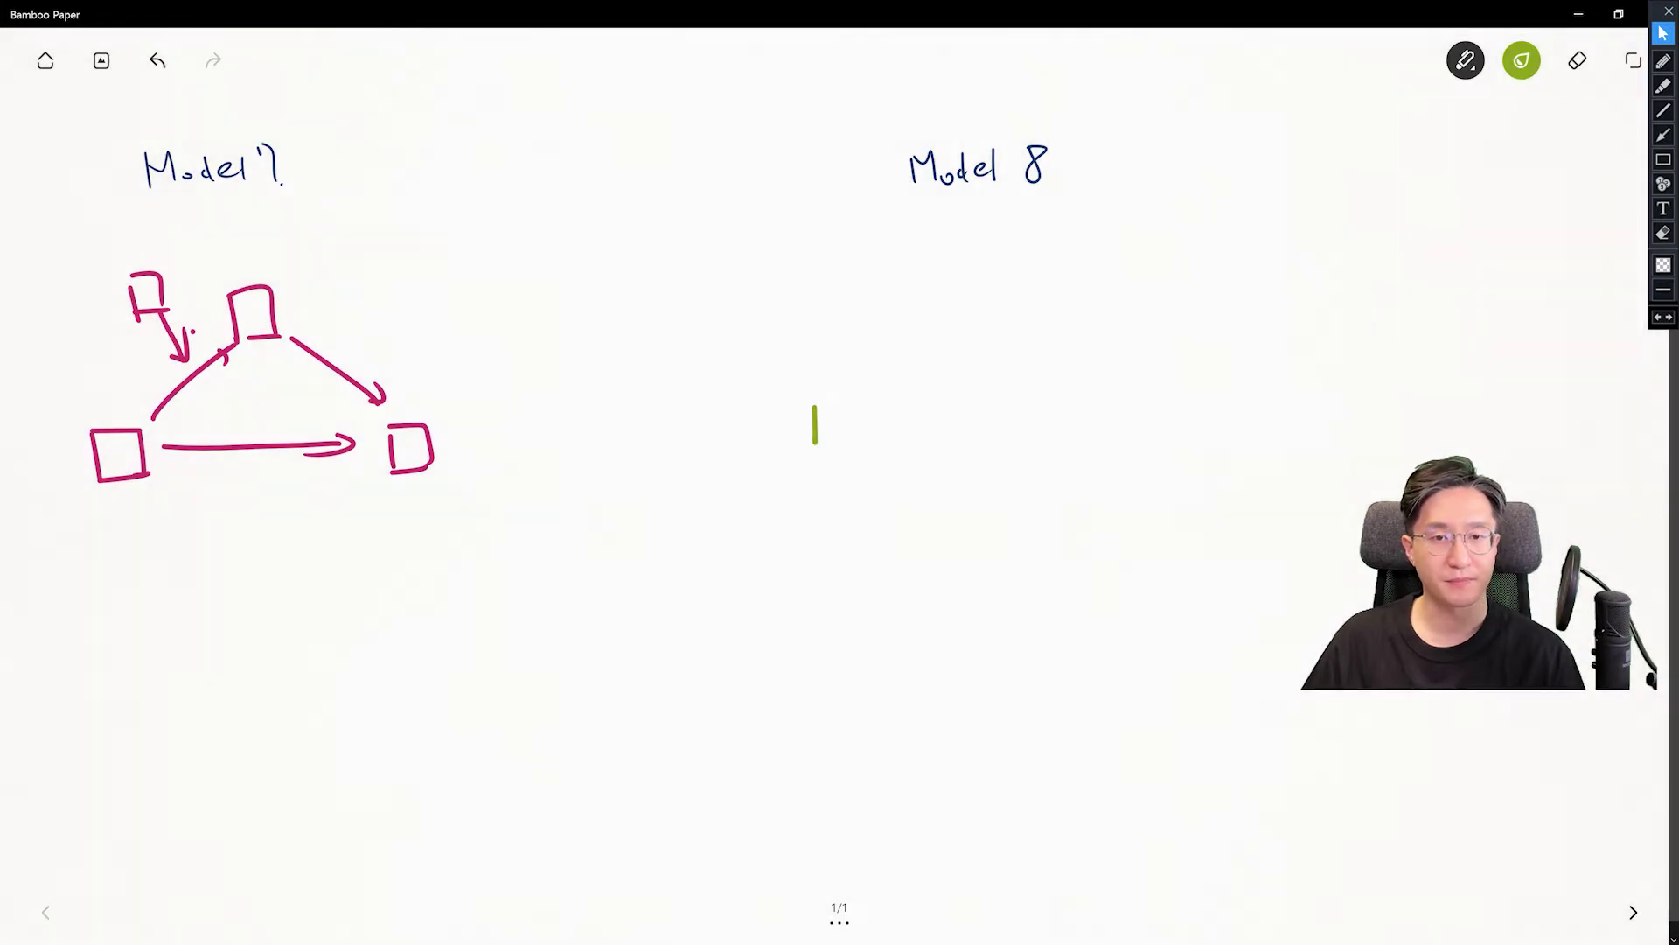
mouse_move(814, 403)
left_mouse_down()
mouse_move(812, 443)
mouse_move(859, 441)
left_mouse_up()
left_click_drag(809, 441, 861, 441)
mouse_move(1097, 442)
left_mouse_down()
mouse_move(1134, 425)
mouse_move(1134, 439)
left_mouse_up()
left_click_drag(1109, 444, 1127, 441)
mouse_move(889, 423)
left_mouse_down()
mouse_move(1080, 429)
mouse_move(1054, 435)
left_mouse_up()
left_click_drag(960, 278, 960, 308)
left_click_drag(967, 269, 998, 313)
left_click_drag(963, 312, 992, 308)
mouse_move(866, 371)
left_mouse_down()
mouse_move(951, 296)
mouse_move(948, 313)
mouse_move(1078, 371)
left_mouse_up()
Step: Add Model 8's moderator box with arrows to the first path and the direct path, and underline both model headings
left_click_drag(853, 257, 855, 287)
left_click_drag(862, 246, 888, 283)
mouse_move(859, 282)
left_mouse_down()
mouse_move(887, 280)
mouse_move(915, 320)
left_mouse_up()
mouse_move(911, 302)
left_mouse_down()
mouse_move(922, 404)
mouse_move(932, 383)
left_mouse_up()
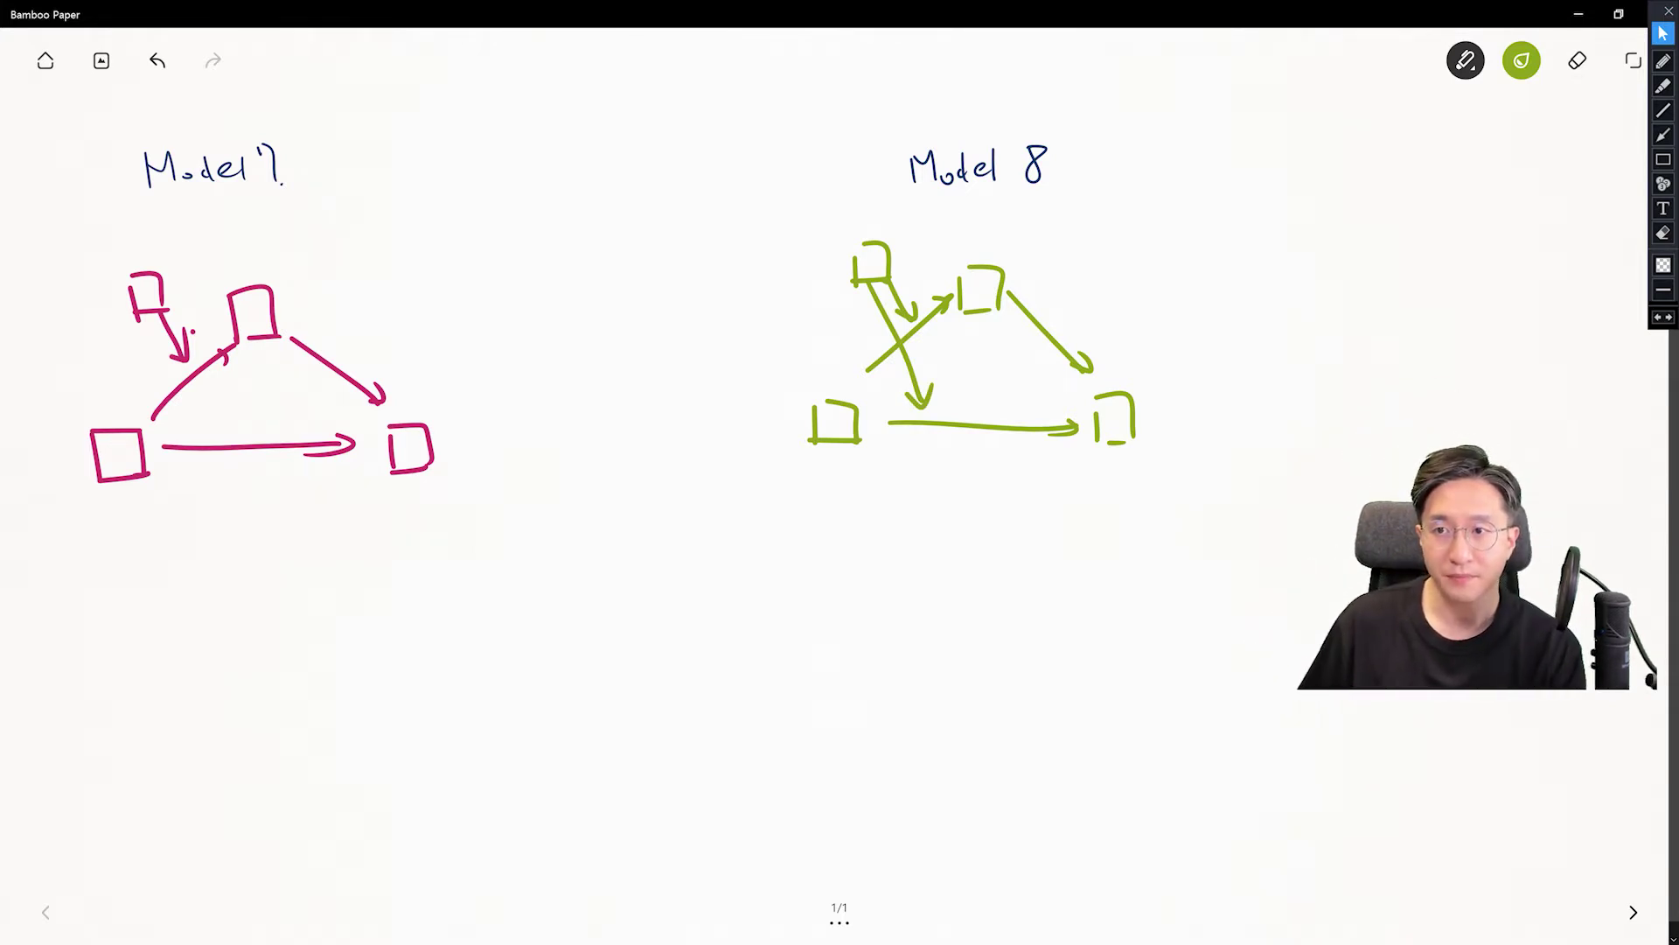
left_click_drag(179, 206, 268, 189)
left_click_drag(971, 192, 1038, 190)
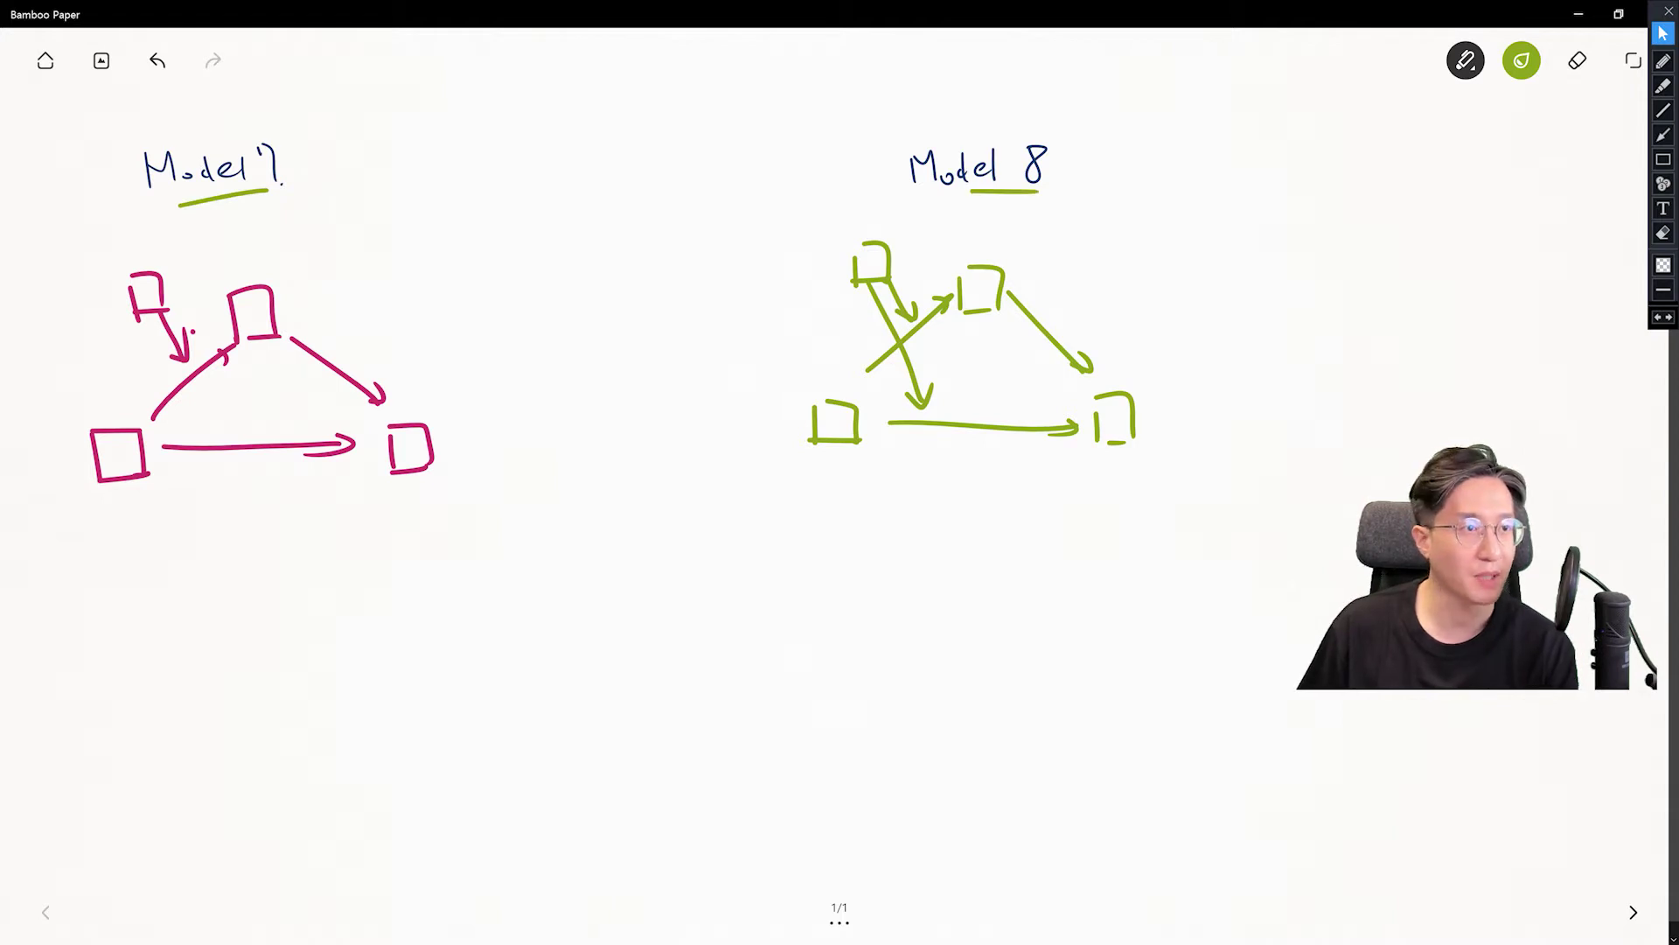
Step: In light blue, circle Model 8's moderator and its direct-path arrow, and label the direct path's end boxes X and Y
left_click(1522, 60)
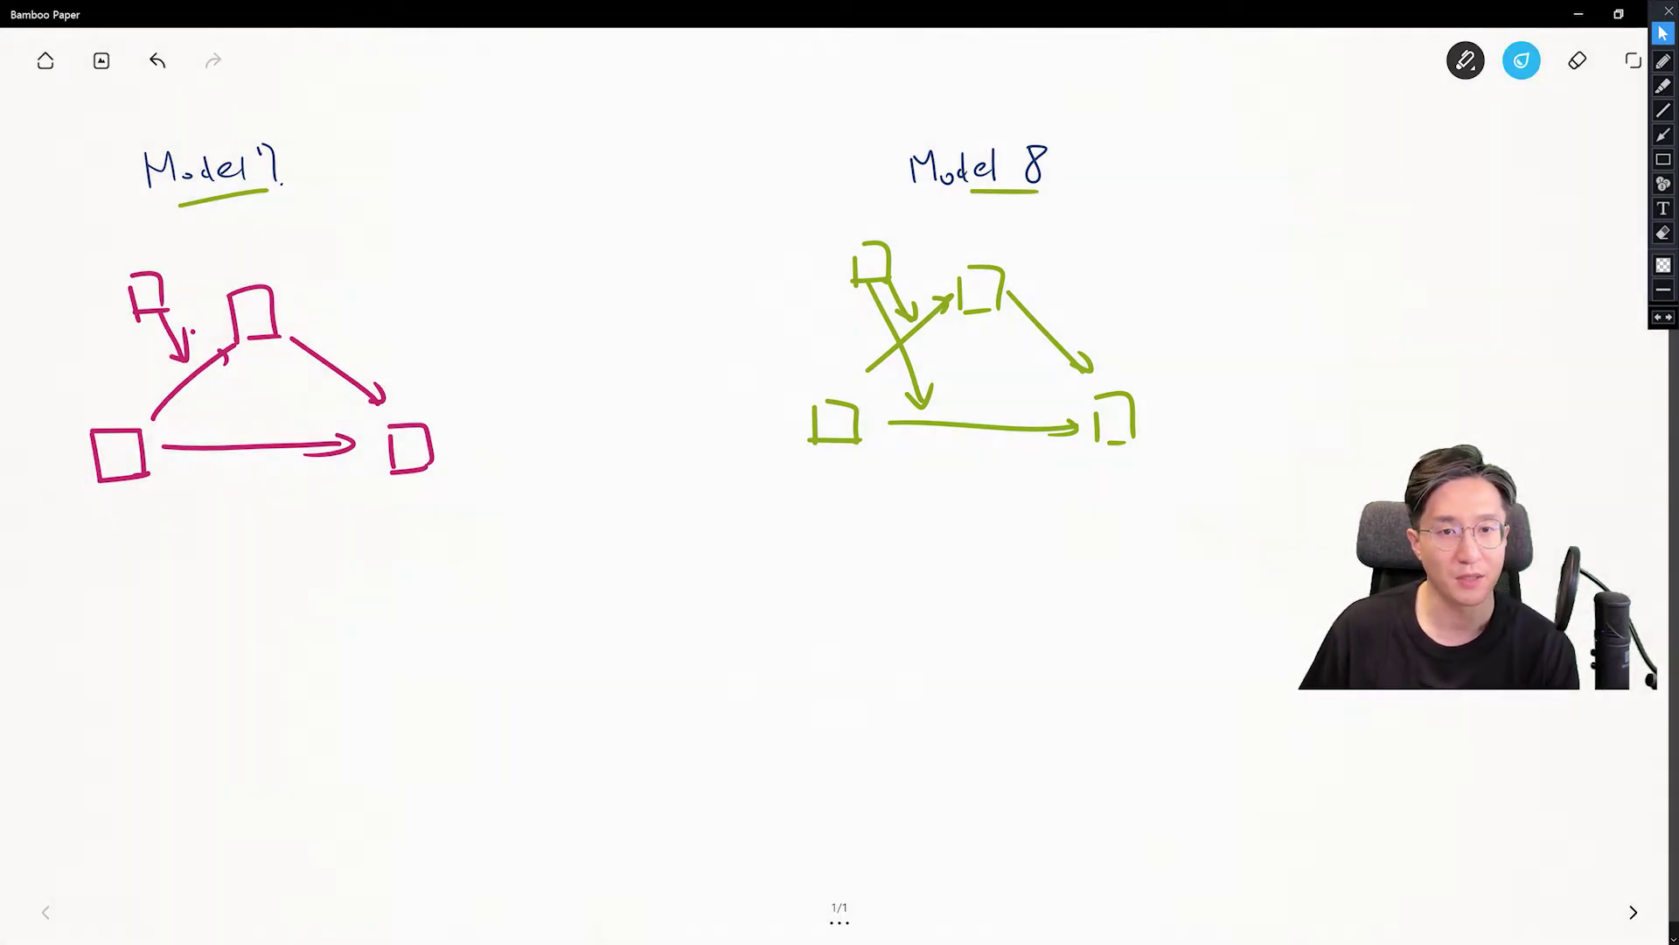
mouse_move(841, 260)
left_mouse_down()
mouse_move(901, 420)
mouse_move(924, 385)
mouse_move(866, 269)
mouse_move(862, 293)
mouse_move(894, 255)
mouse_move(870, 253)
left_mouse_up()
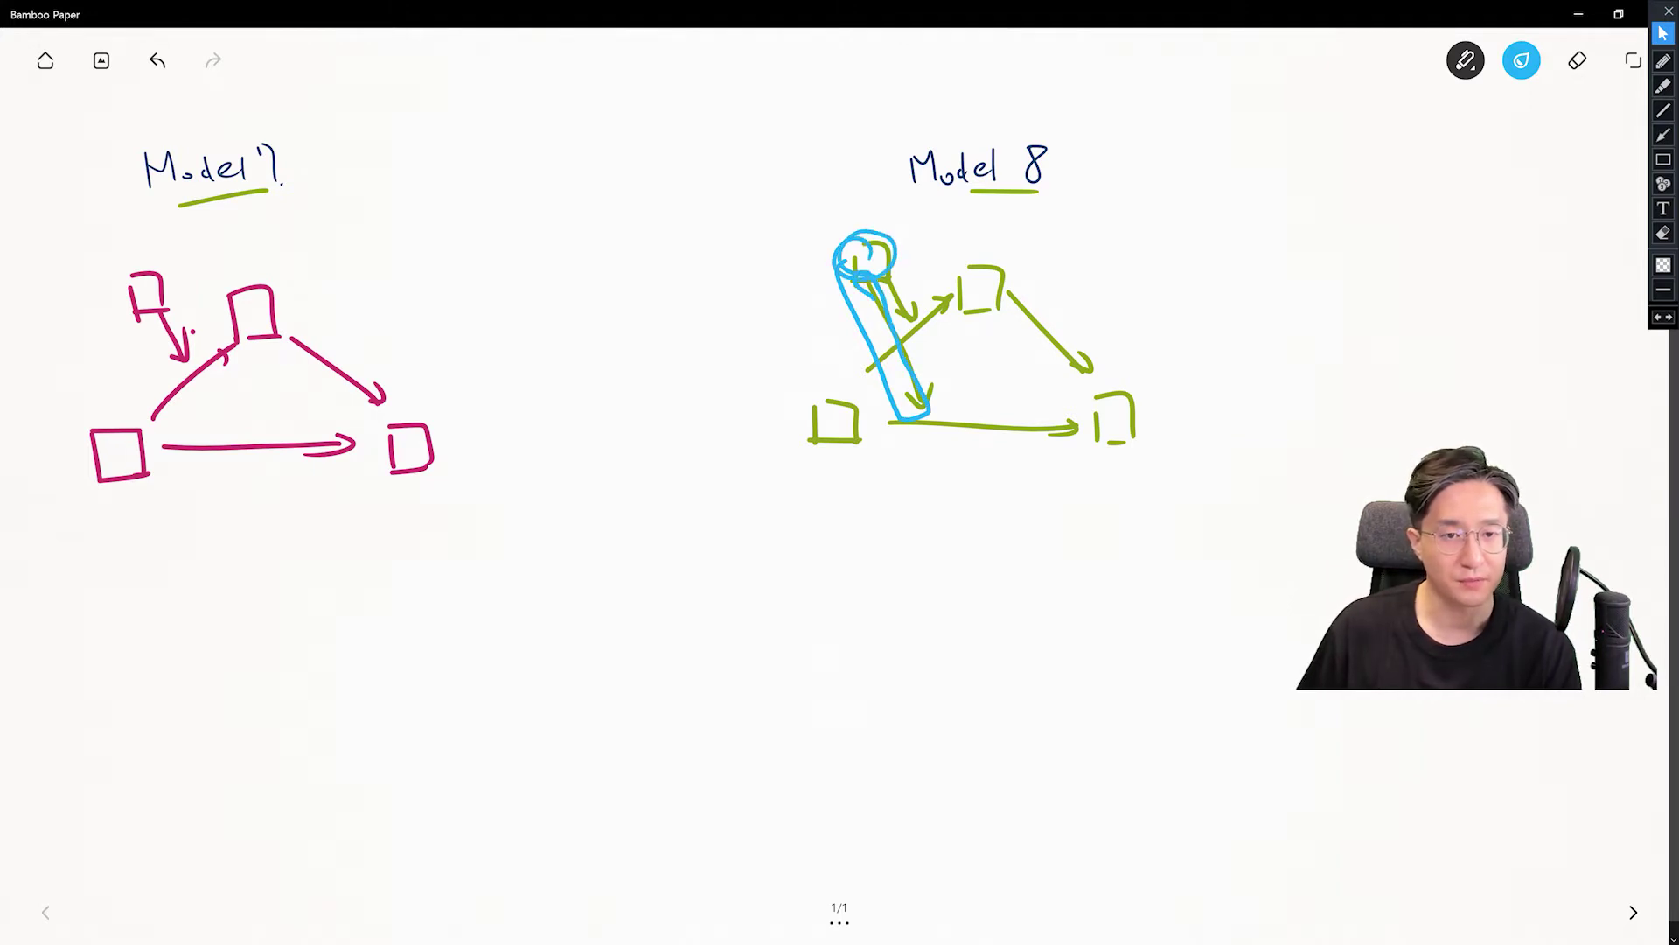
mouse_move(831, 411)
left_mouse_down()
mouse_move(845, 438)
mouse_move(827, 436)
left_mouse_up()
left_click_drag(1096, 400, 1115, 434)
left_click_drag(884, 421, 1056, 421)
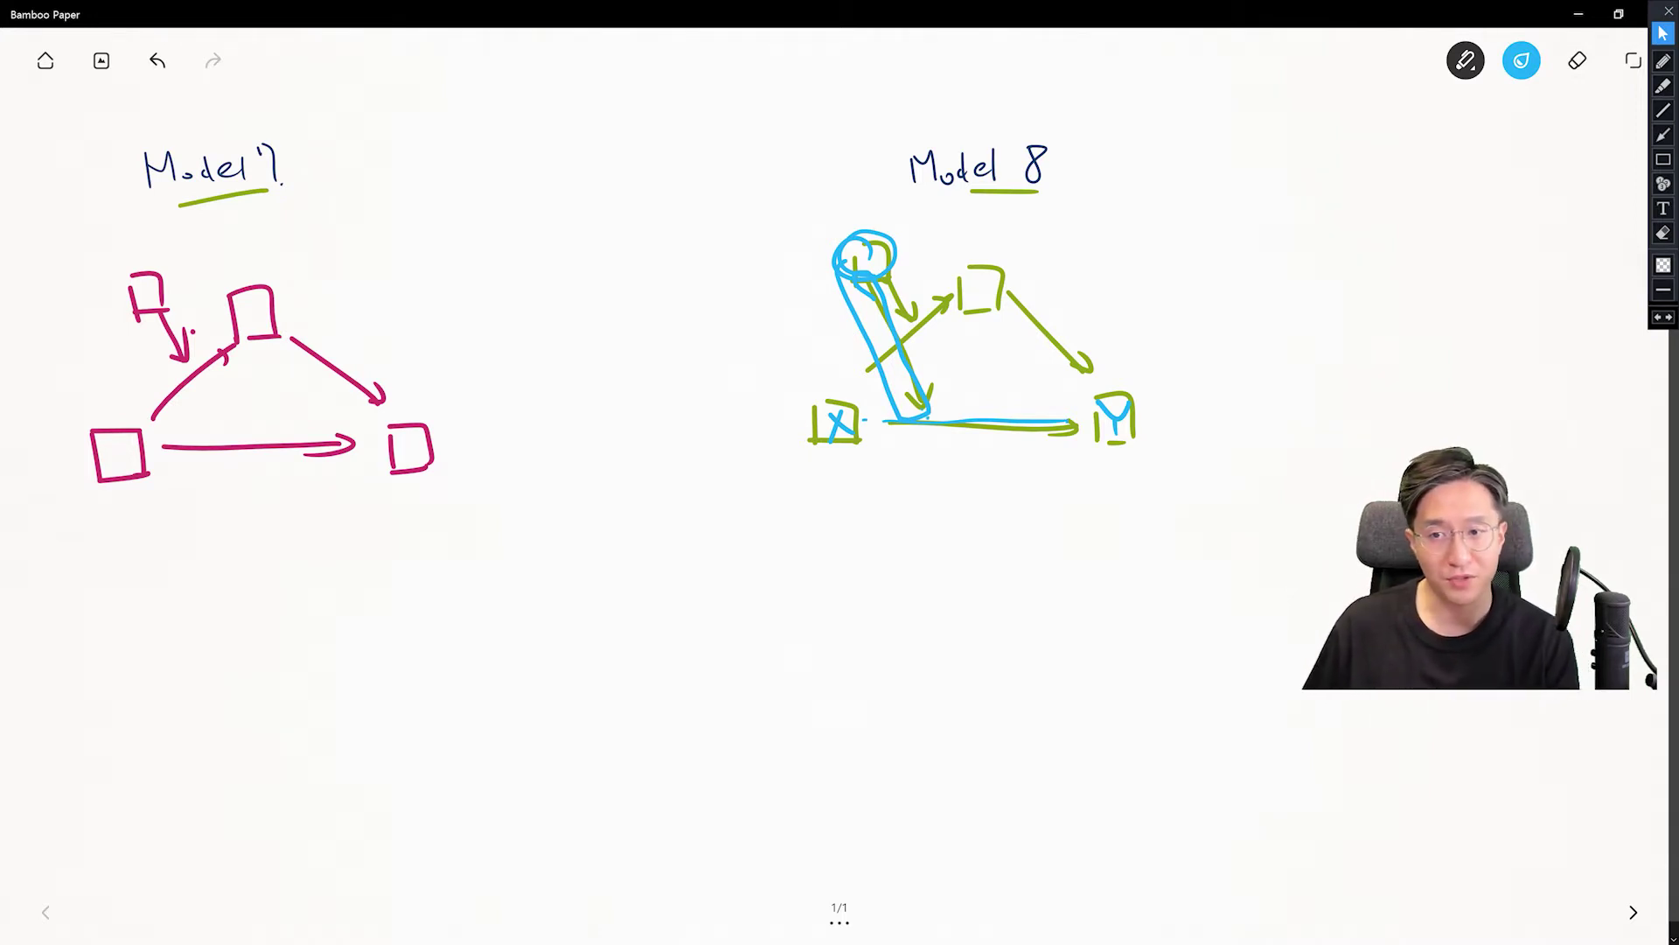
Step: Draw a light blue bracket joining the two models from below and write "조건부 과정" beneath it
mouse_move(327, 548)
left_mouse_down()
mouse_move(956, 640)
mouse_move(963, 500)
left_mouse_up()
mouse_move(532, 702)
left_mouse_down()
mouse_move(548, 741)
mouse_move(582, 724)
left_mouse_up()
mouse_move(564, 734)
left_mouse_down()
mouse_move(590, 750)
mouse_move(618, 722)
left_mouse_up()
left_click_drag(617, 711, 627, 749)
left_click_drag(626, 712, 639, 735)
mouse_move(633, 734)
left_mouse_down()
mouse_move(652, 754)
mouse_move(691, 726)
left_mouse_up()
mouse_move(698, 705)
left_mouse_down()
mouse_move(702, 742)
mouse_move(711, 732)
left_mouse_up()
left_click_drag(717, 724, 740, 719)
left_click_drag(740, 702, 741, 740)
left_click_drag(745, 733, 747, 749)
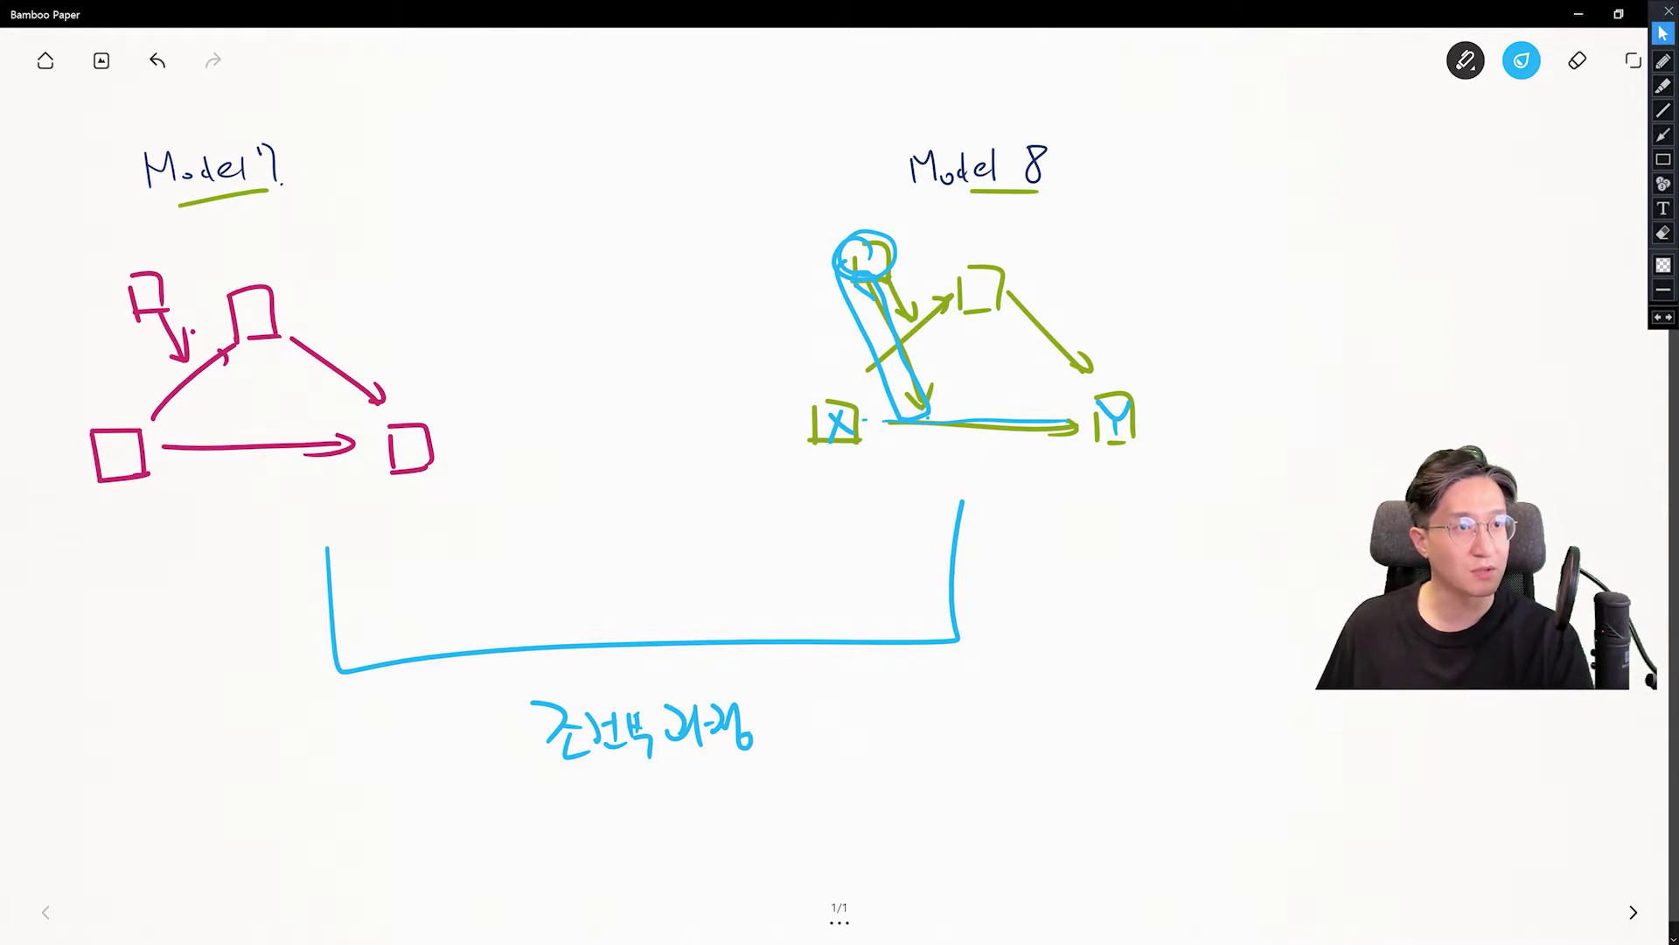
Step: In orange, trace Model 7's mediation triangle and label its three boxes X, M and Y
left_click(1522, 60)
left_click(1522, 300)
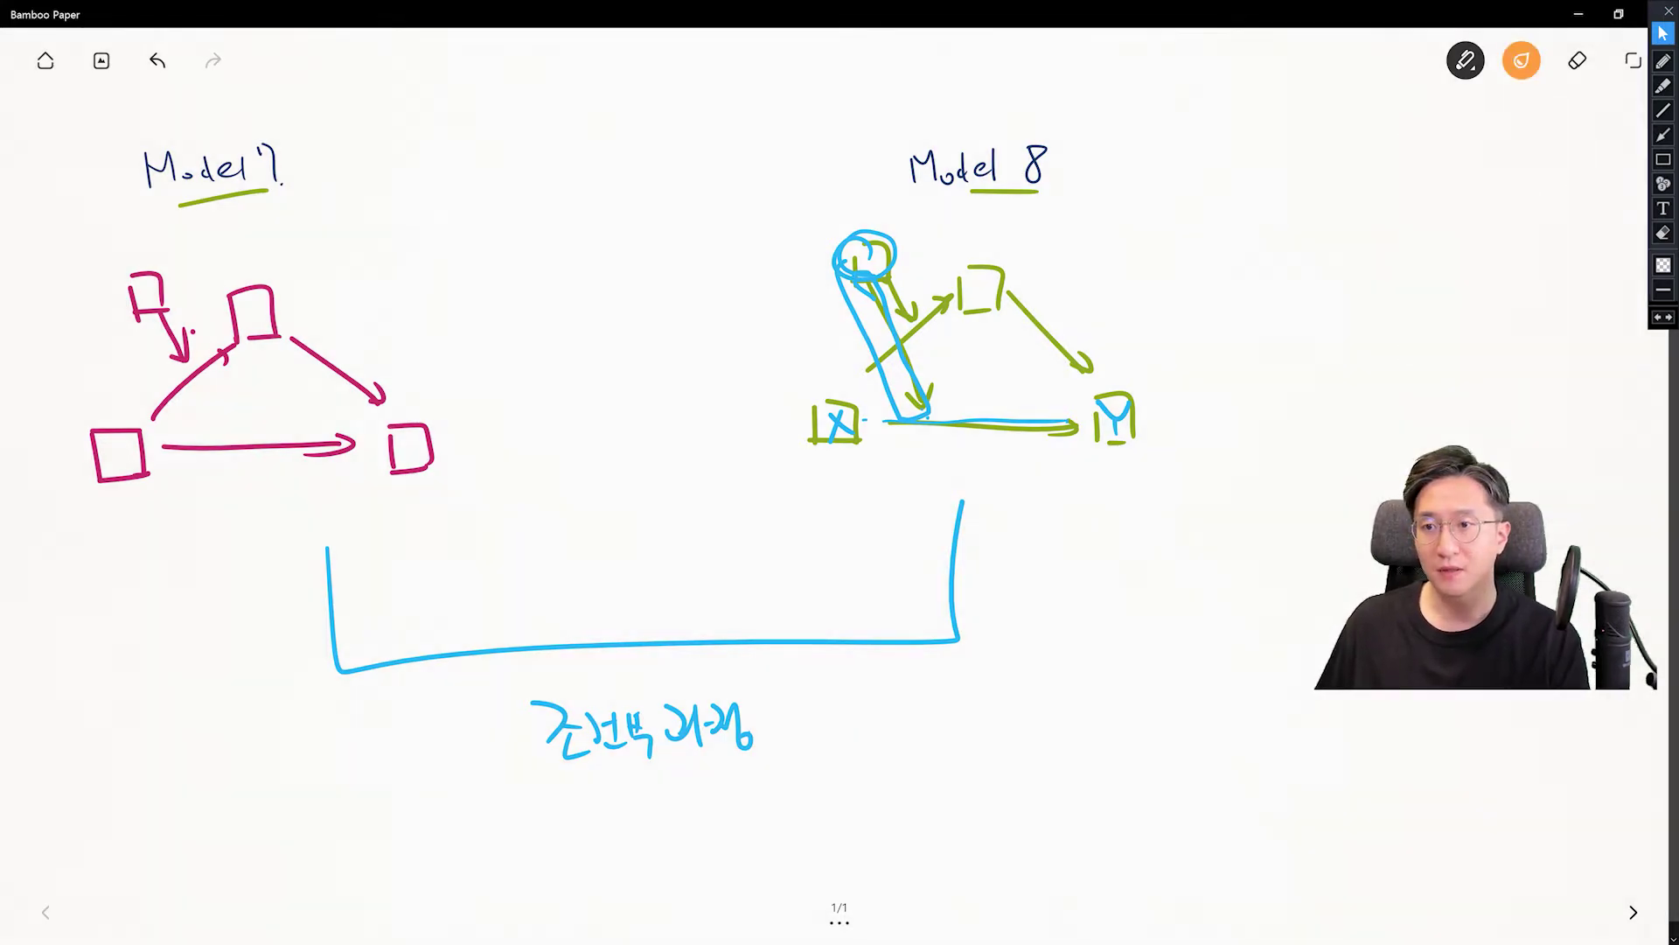
mouse_move(249, 267)
left_mouse_down()
mouse_move(109, 421)
mouse_move(175, 470)
mouse_move(472, 461)
mouse_move(219, 280)
mouse_move(105, 465)
left_mouse_up()
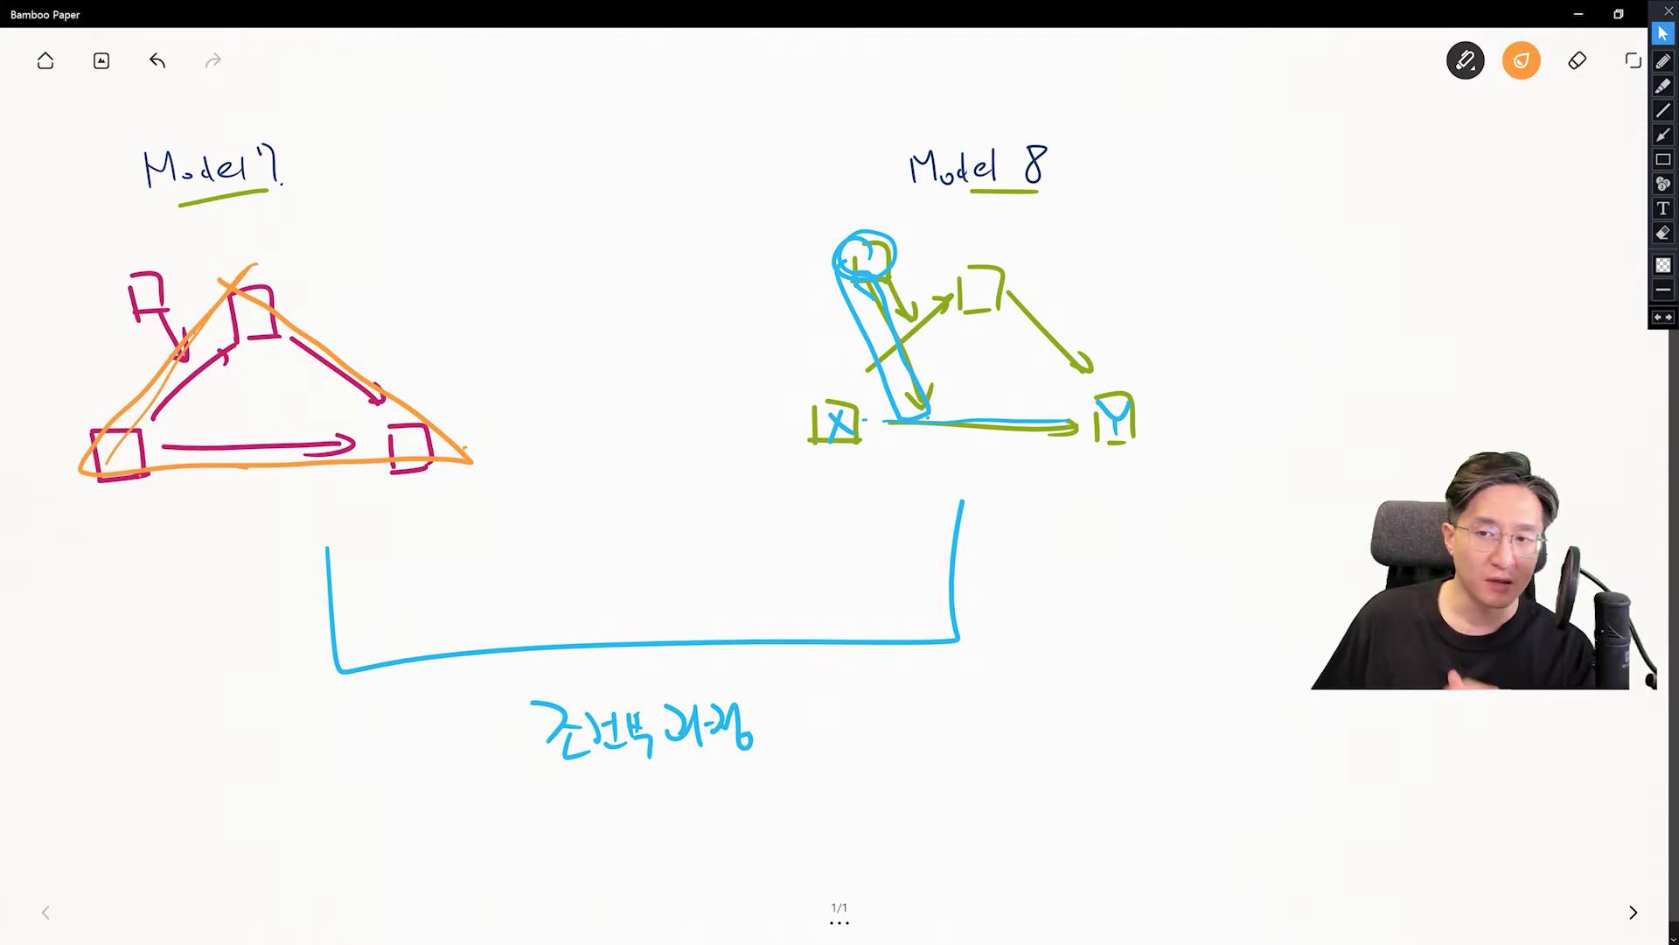
left_click_drag(126, 441, 105, 489)
left_click_drag(97, 441, 147, 491)
mouse_move(245, 305)
left_mouse_down()
mouse_move(247, 345)
mouse_move(267, 296)
left_mouse_up()
left_click_drag(264, 308, 273, 355)
left_click_drag(403, 419, 430, 427)
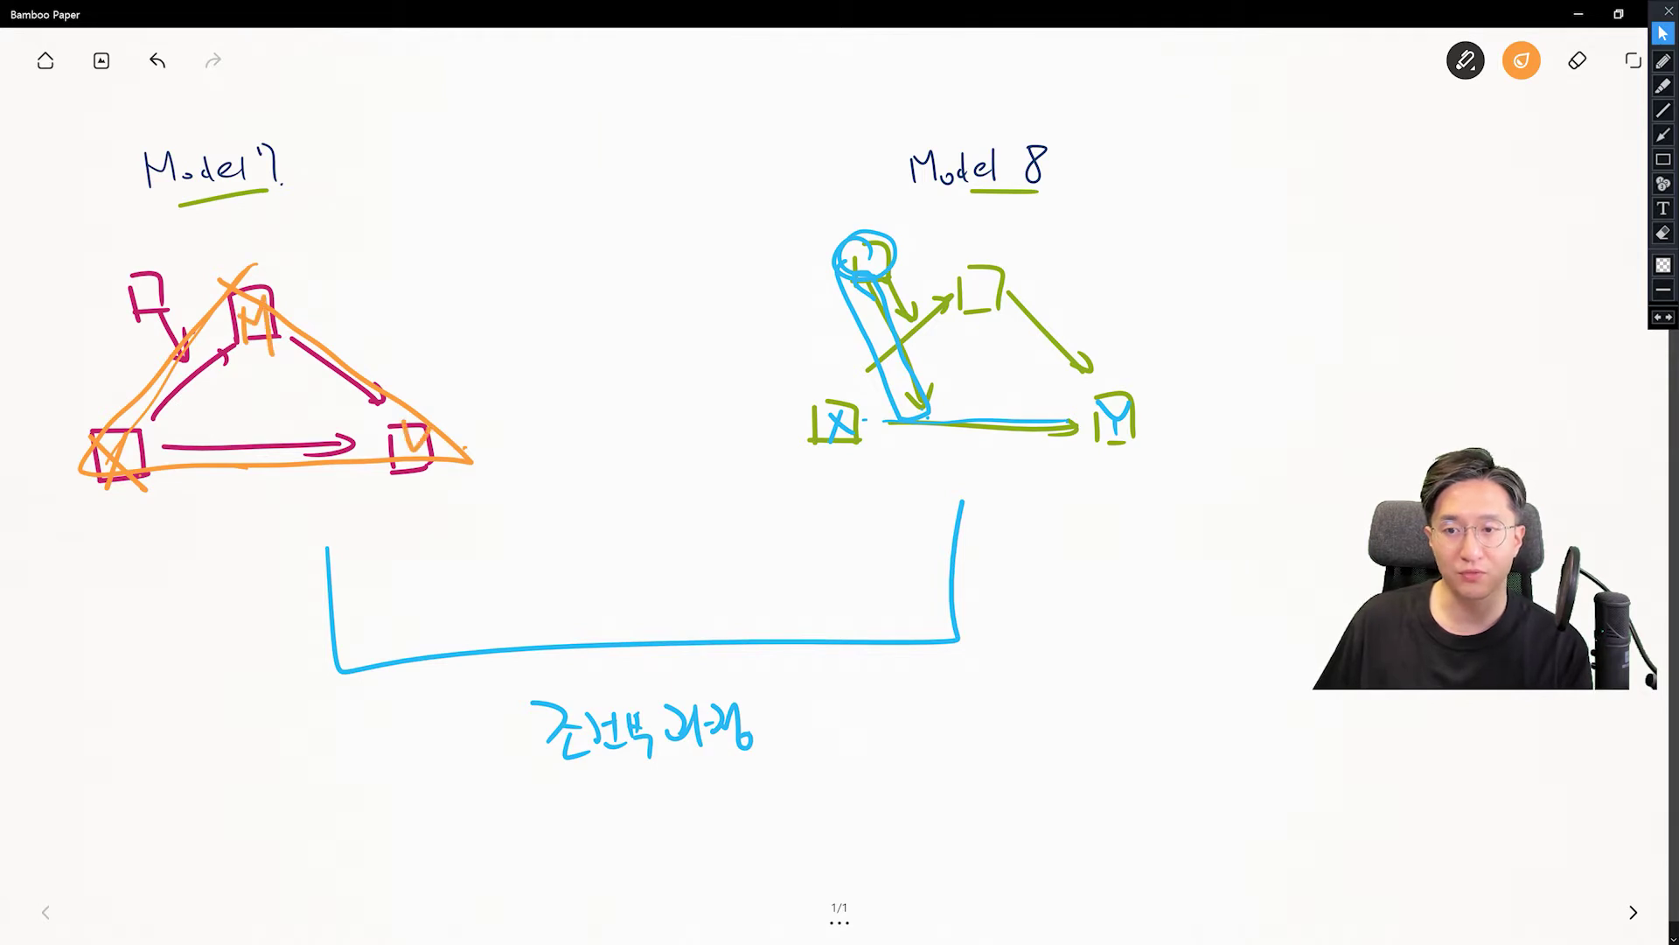
mouse_move(112, 452)
left_mouse_down()
mouse_move(236, 316)
mouse_move(428, 418)
left_mouse_up()
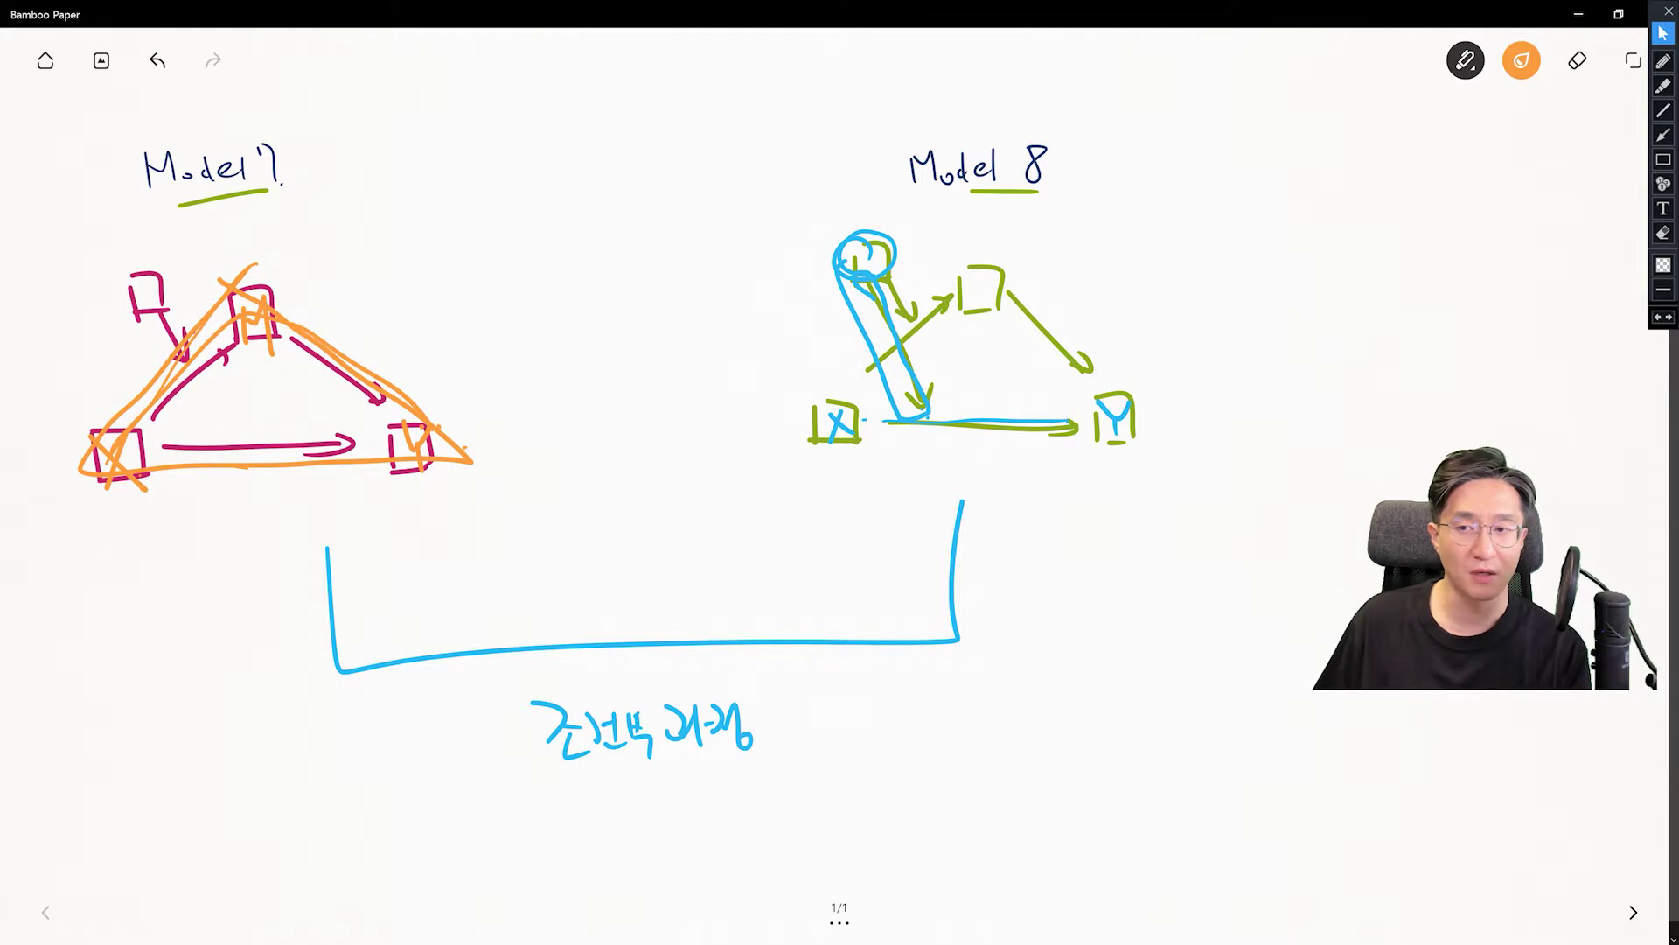
Step: Circle Model 7's moderator box and the word "조건부" in orange, and write "조절변수의 조건" beneath that word
mouse_move(147, 315)
left_mouse_down()
mouse_move(127, 314)
mouse_move(180, 293)
left_mouse_up()
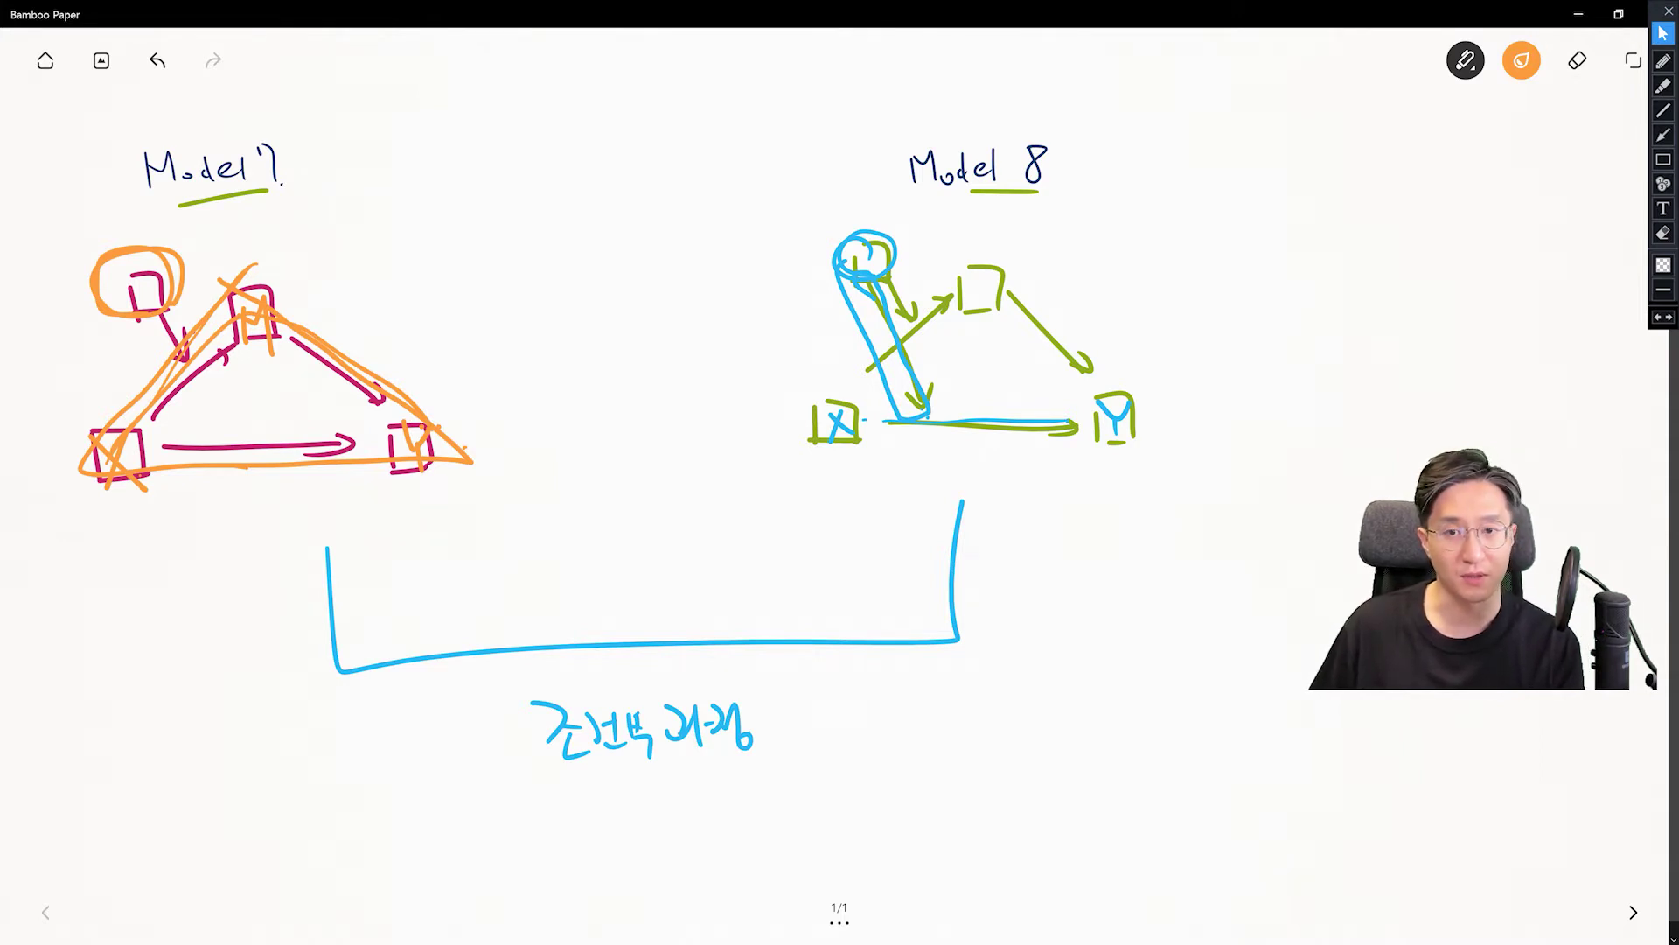
mouse_move(641, 726)
left_mouse_down()
mouse_move(564, 800)
mouse_move(644, 739)
left_mouse_up()
mouse_move(543, 823)
left_mouse_down()
mouse_move(582, 864)
mouse_move(600, 831)
left_mouse_up()
mouse_move(596, 830)
left_mouse_down()
mouse_move(588, 853)
mouse_move(618, 841)
left_mouse_up()
left_click_drag(608, 845, 623, 853)
mouse_move(633, 806)
left_mouse_down()
mouse_move(633, 850)
mouse_move(723, 809)
mouse_move(723, 837)
left_mouse_up()
mouse_move(722, 812)
left_mouse_down()
mouse_move(744, 841)
mouse_move(749, 827)
left_mouse_up()
left_click_drag(747, 796, 768, 836)
left_click_drag(762, 831, 783, 826)
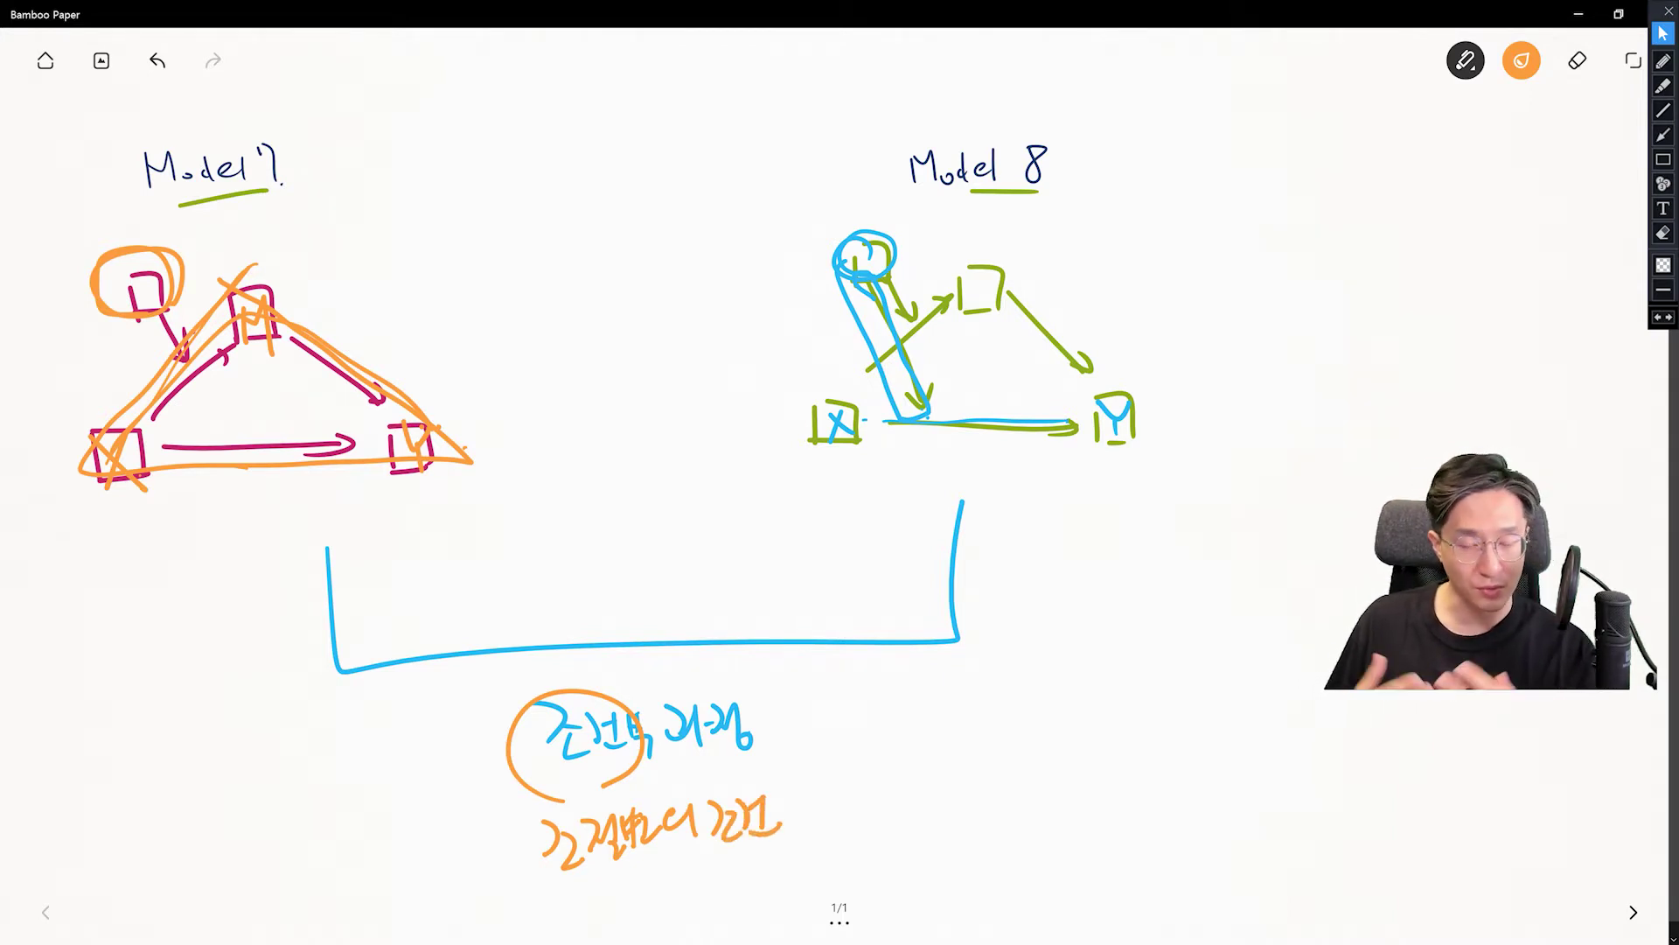
Step: Circle "과정" and draw an arrow from it to a circled orange note about mediation (매개) and the indirect effect (간접효과)
left_click_drag(739, 643, 754, 704)
mouse_move(740, 762)
left_mouse_down()
mouse_move(770, 696)
mouse_move(757, 752)
left_mouse_up()
mouse_move(800, 718)
left_mouse_down()
mouse_move(875, 717)
mouse_move(859, 743)
mouse_move(1003, 728)
mouse_move(945, 790)
mouse_move(967, 787)
left_mouse_up()
mouse_move(966, 775)
left_mouse_down()
mouse_move(985, 773)
mouse_move(983, 799)
left_mouse_up()
left_click_drag(983, 754, 1002, 789)
mouse_move(1010, 752)
left_mouse_down()
mouse_move(1017, 784)
mouse_move(1039, 764)
left_mouse_up()
left_click_drag(1024, 770, 1058, 781)
left_click_drag(1065, 752, 1091, 788)
left_click_drag(1093, 771, 1163, 787)
mouse_move(1158, 770)
left_mouse_down()
mouse_move(1177, 793)
mouse_move(1187, 770)
left_mouse_up()
mouse_move(1182, 775)
left_mouse_down()
mouse_move(1210, 774)
mouse_move(1158, 820)
left_mouse_up()
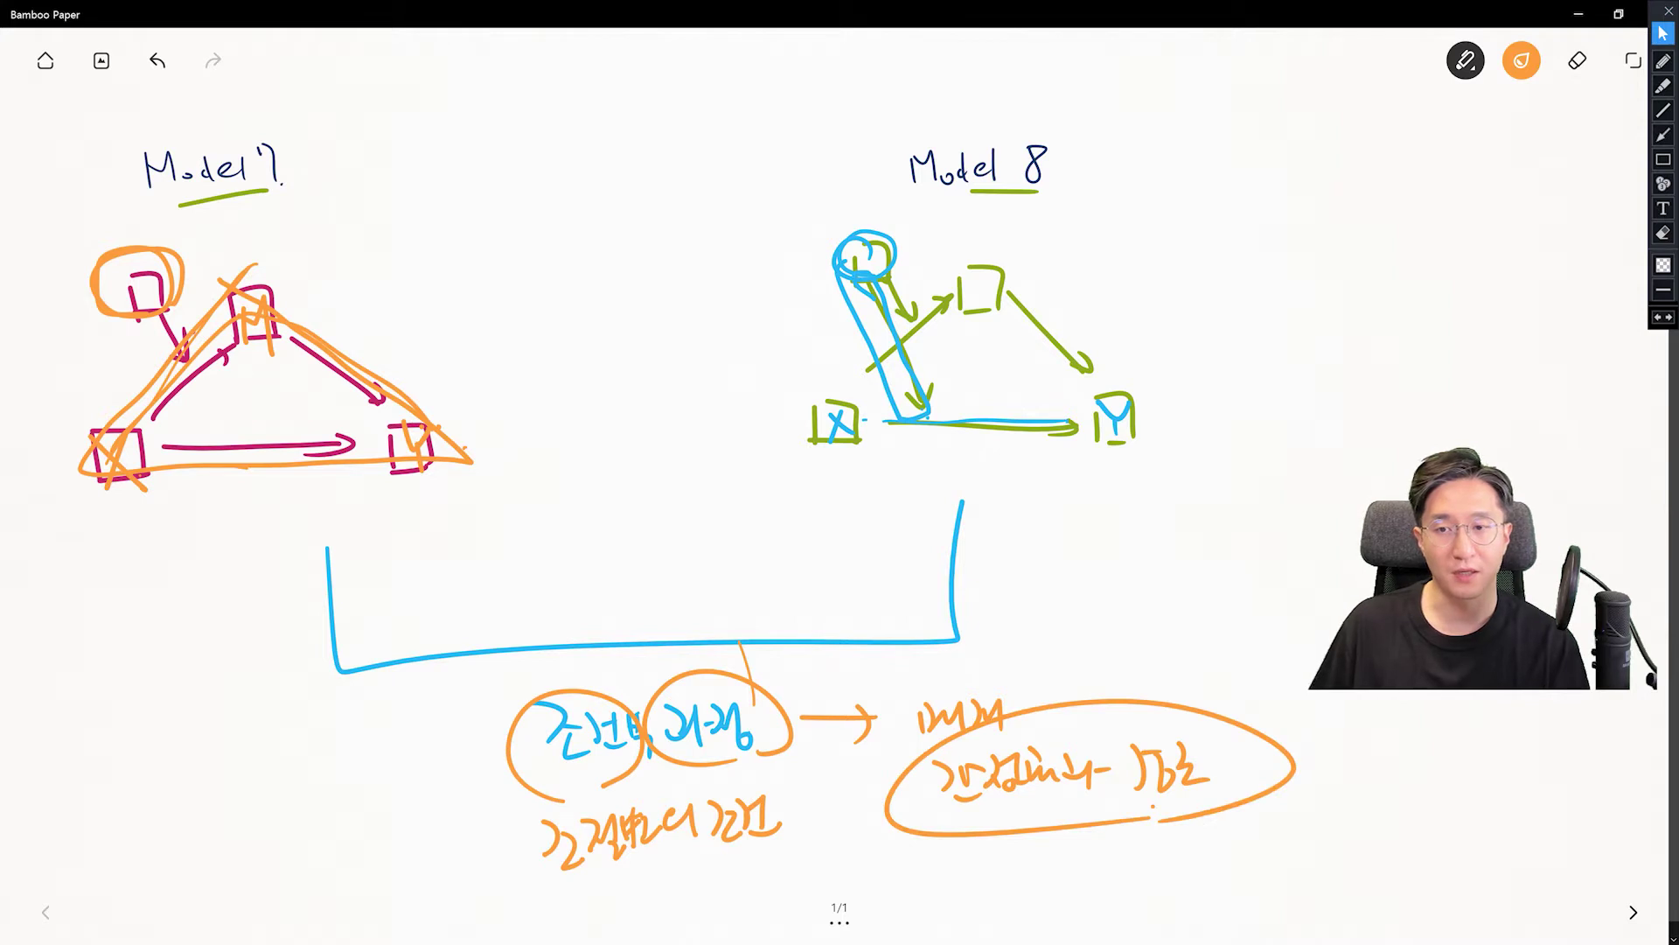
Step: Retrace Model 7's indirect path in orange, and trace Model 8's triangle with its direct path underlined
mouse_move(91, 460)
left_mouse_down()
mouse_move(153, 396)
mouse_move(399, 434)
left_mouse_up()
mouse_move(853, 407)
left_mouse_down()
mouse_move(955, 323)
mouse_move(1100, 388)
mouse_move(855, 418)
mouse_move(1016, 440)
left_mouse_up()
left_click_drag(893, 427, 1077, 434)
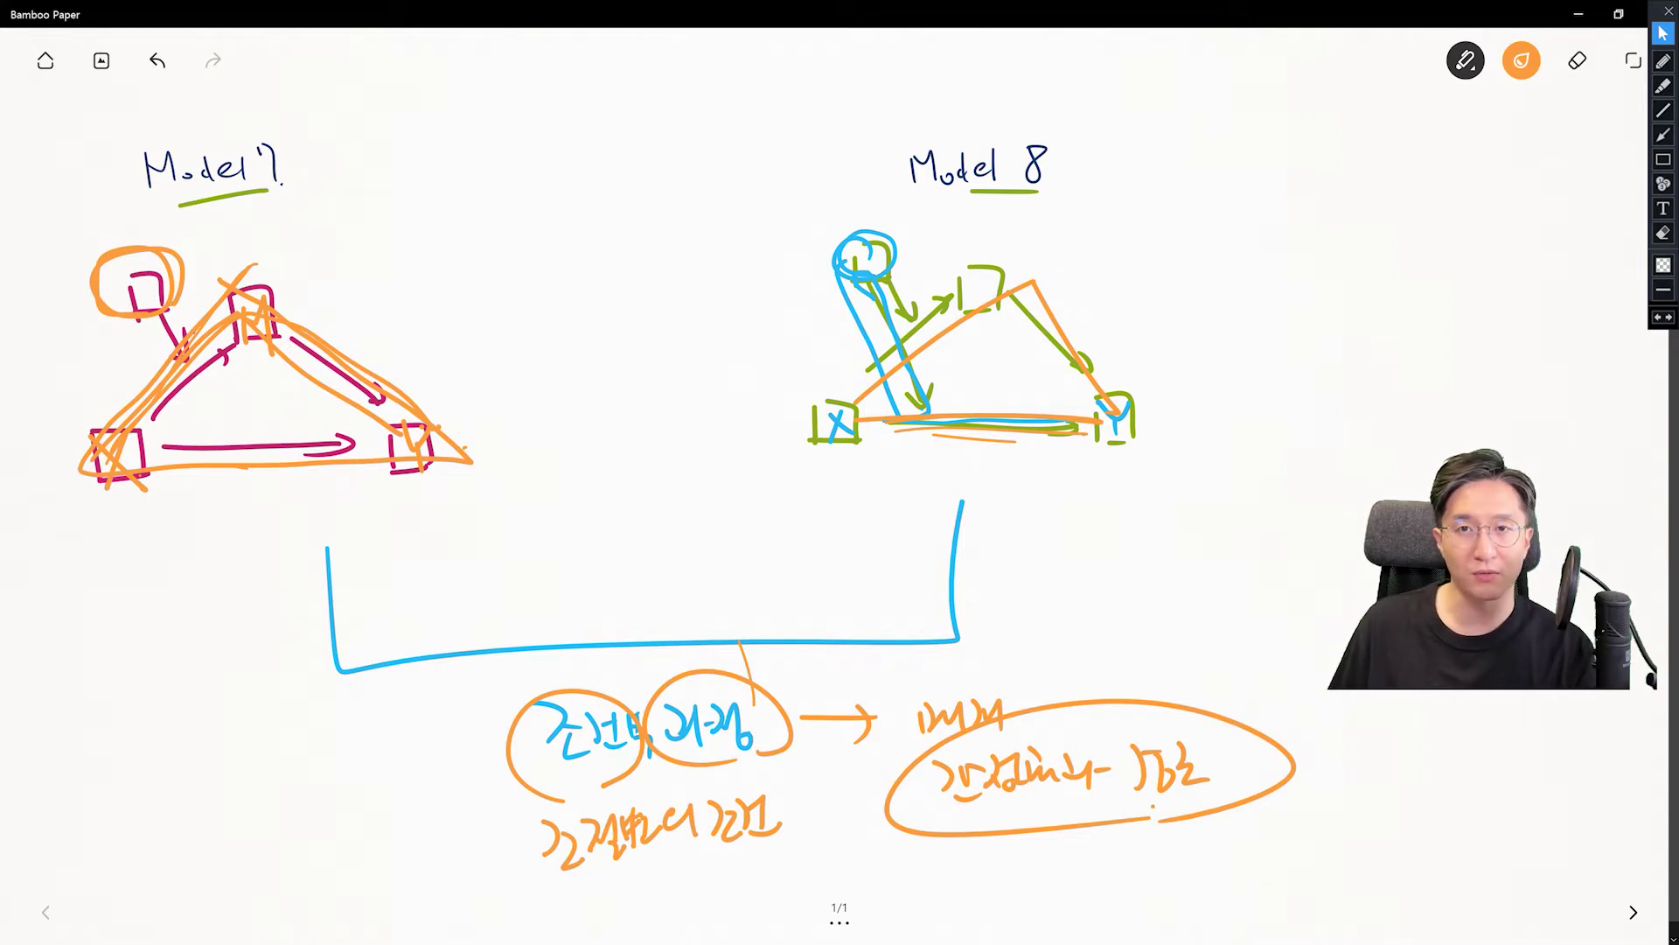
Step: Draw an orange arrow leading away from the Model 7 diagram and write "조건부 간접효과" at its end
mouse_move(319, 277)
left_mouse_down()
mouse_move(338, 255)
mouse_move(349, 266)
left_mouse_up()
mouse_move(359, 185)
left_mouse_down()
mouse_move(394, 215)
mouse_move(404, 171)
mouse_move(425, 197)
mouse_move(463, 155)
left_mouse_up()
mouse_move(461, 148)
left_mouse_down()
mouse_move(496, 171)
mouse_move(516, 144)
mouse_move(531, 171)
mouse_move(579, 126)
left_mouse_up()
mouse_move(584, 112)
left_mouse_down()
mouse_move(592, 167)
mouse_move(610, 136)
left_mouse_up()
Step: Draw an orange arrow leading away from the Model 8 diagram and write "조건부 간접" with "직접" below it
left_click_drag(1124, 281, 1170, 252)
left_click_drag(1156, 248, 1166, 277)
mouse_move(1180, 210)
left_mouse_down()
mouse_move(1223, 258)
mouse_move(1226, 210)
left_mouse_up()
mouse_move(1225, 229)
left_mouse_down()
mouse_move(1244, 201)
mouse_move(1254, 221)
left_mouse_up()
left_click_drag(1248, 191, 1264, 214)
mouse_move(1261, 215)
left_mouse_down()
mouse_move(1273, 234)
mouse_move(1321, 194)
left_mouse_up()
mouse_move(1308, 199)
left_mouse_down()
mouse_move(1324, 220)
mouse_move(1336, 179)
left_mouse_up()
mouse_move(1340, 174)
left_mouse_down()
mouse_move(1347, 188)
mouse_move(1360, 171)
left_mouse_up()
left_click_drag(1361, 187, 1372, 198)
left_click_drag(1314, 268, 1347, 238)
mouse_move(1351, 257)
left_mouse_down()
mouse_move(1361, 280)
mouse_move(1367, 262)
left_mouse_up()
left_click_drag(1370, 226, 1383, 254)
left_click_drag(1374, 264, 1403, 248)
Step: In blue, box the X-to-Y direct path of Model 8 and label its moderator W
left_click(1522, 60)
left_click(1522, 238)
mouse_move(864, 453)
left_mouse_down()
mouse_move(1045, 453)
mouse_move(1126, 392)
mouse_move(879, 389)
mouse_move(842, 430)
left_mouse_up()
left_click_drag(853, 256, 892, 245)
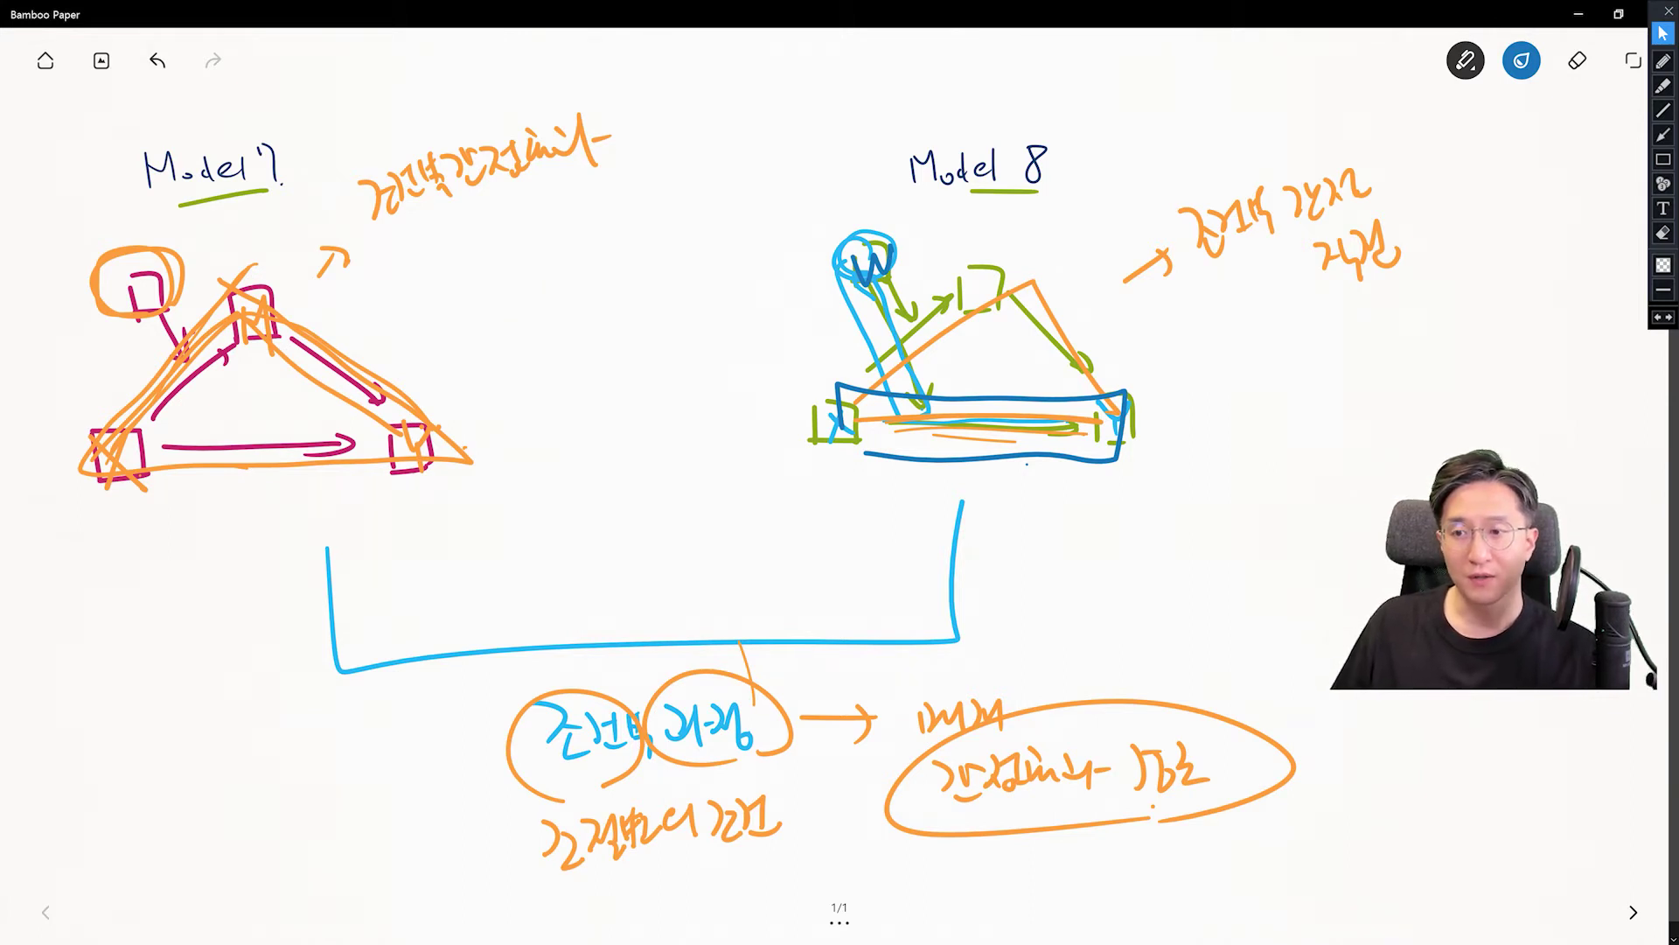
Step: Label Model 7's boxes X, M, Y and W in blue and trace its indirect path from X through M to Y
mouse_move(122, 435)
left_mouse_down()
mouse_move(111, 475)
mouse_move(139, 467)
left_mouse_up()
mouse_move(243, 329)
left_mouse_down()
mouse_move(268, 302)
mouse_move(295, 337)
left_mouse_up()
left_click_drag(402, 454, 427, 453)
mouse_move(119, 436)
left_mouse_down()
mouse_move(236, 307)
mouse_move(436, 395)
left_mouse_up()
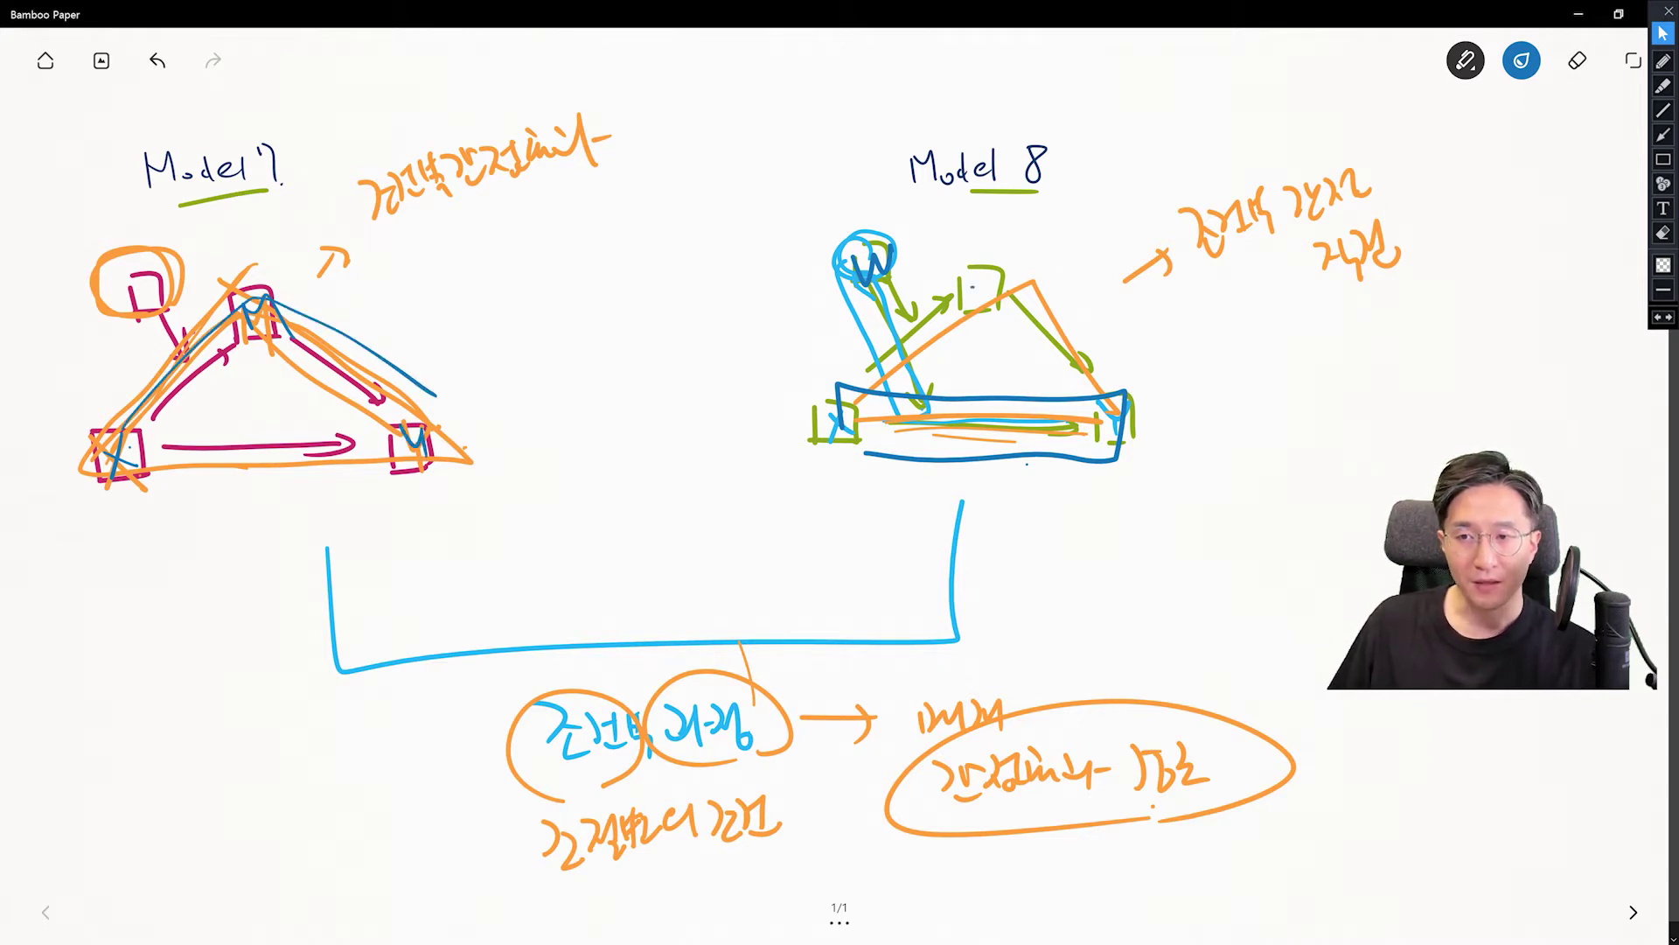
left_click_drag(335, 317, 459, 399)
mouse_move(121, 286)
left_mouse_down()
mouse_move(159, 308)
mouse_move(170, 261)
left_mouse_up()
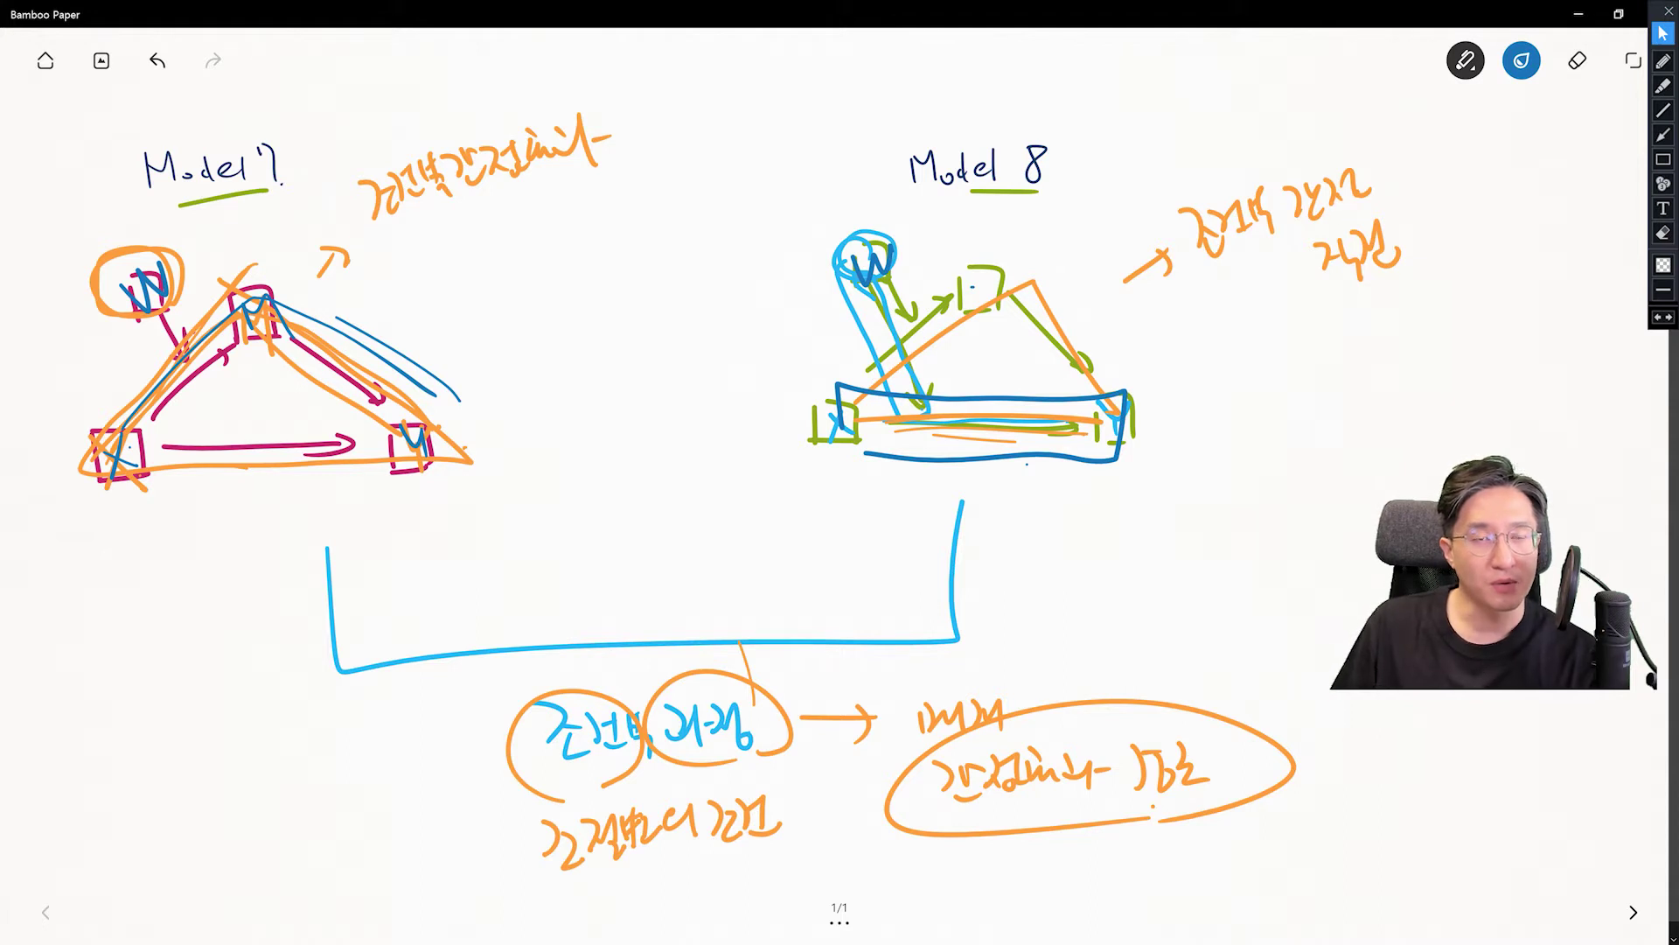
Step: Circle the "직접" note in blue, and annotate Model 8 with an M label, a mark on its X-to-M path and a circled W
mouse_move(1404, 285)
left_mouse_down()
mouse_move(1386, 297)
mouse_move(1373, 203)
mouse_move(1233, 345)
mouse_move(1235, 304)
left_mouse_up()
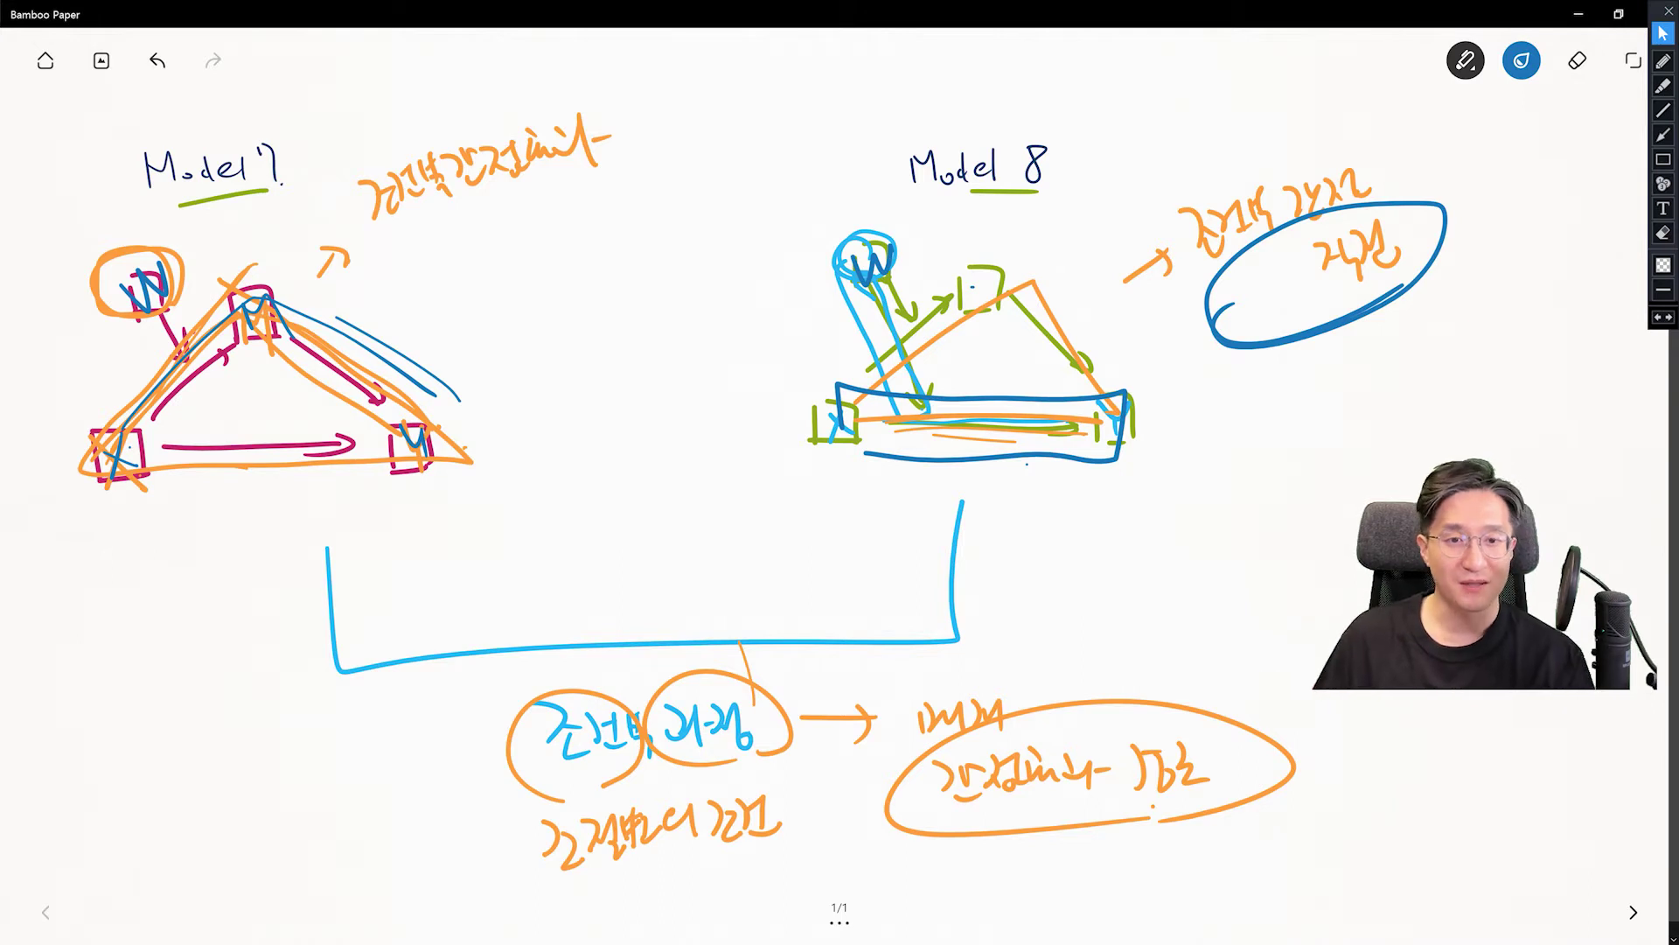
left_click_drag(963, 306, 990, 300)
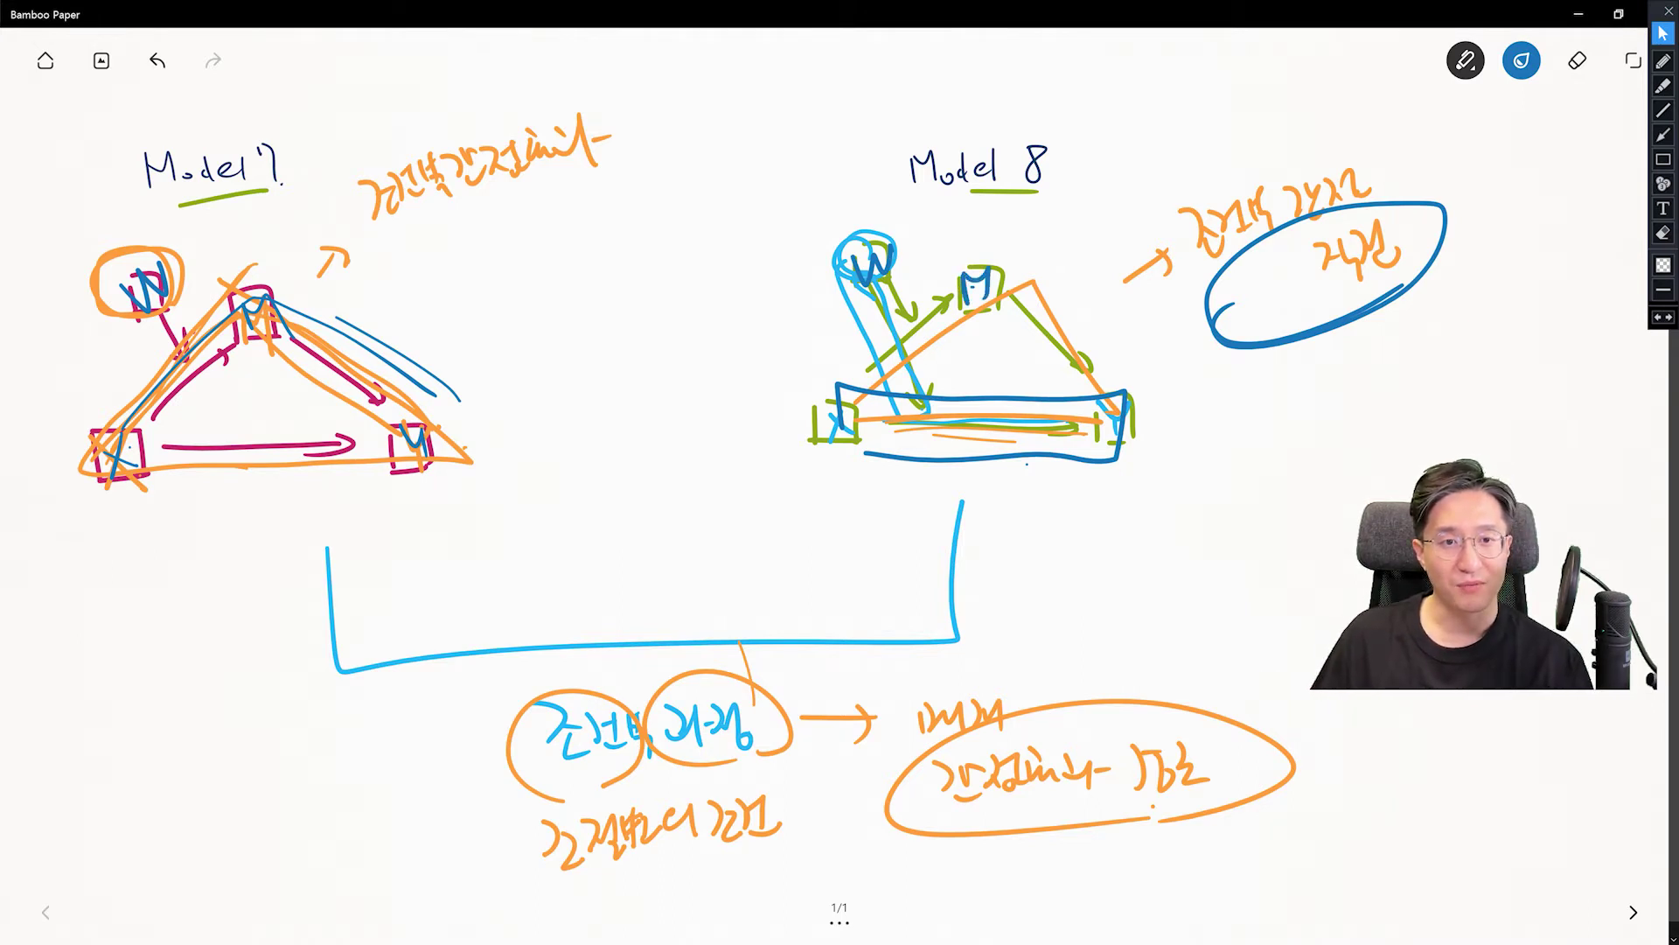
left_click_drag(913, 342, 867, 390)
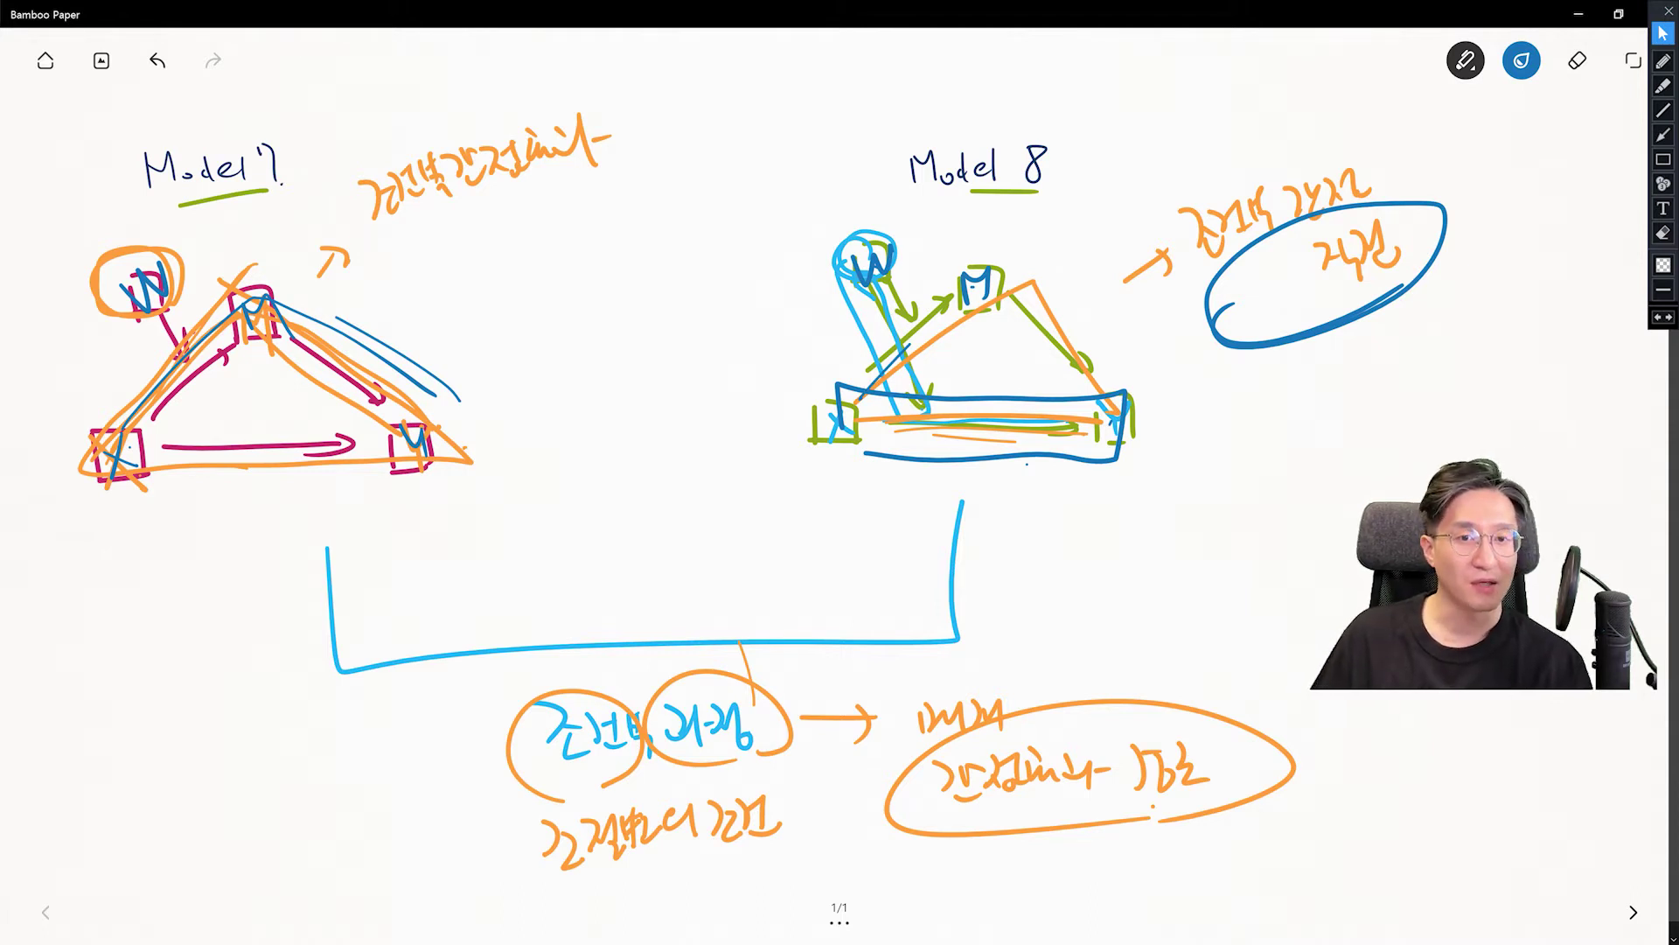
mouse_move(884, 234)
left_mouse_down()
mouse_move(866, 289)
mouse_move(910, 258)
left_mouse_up()
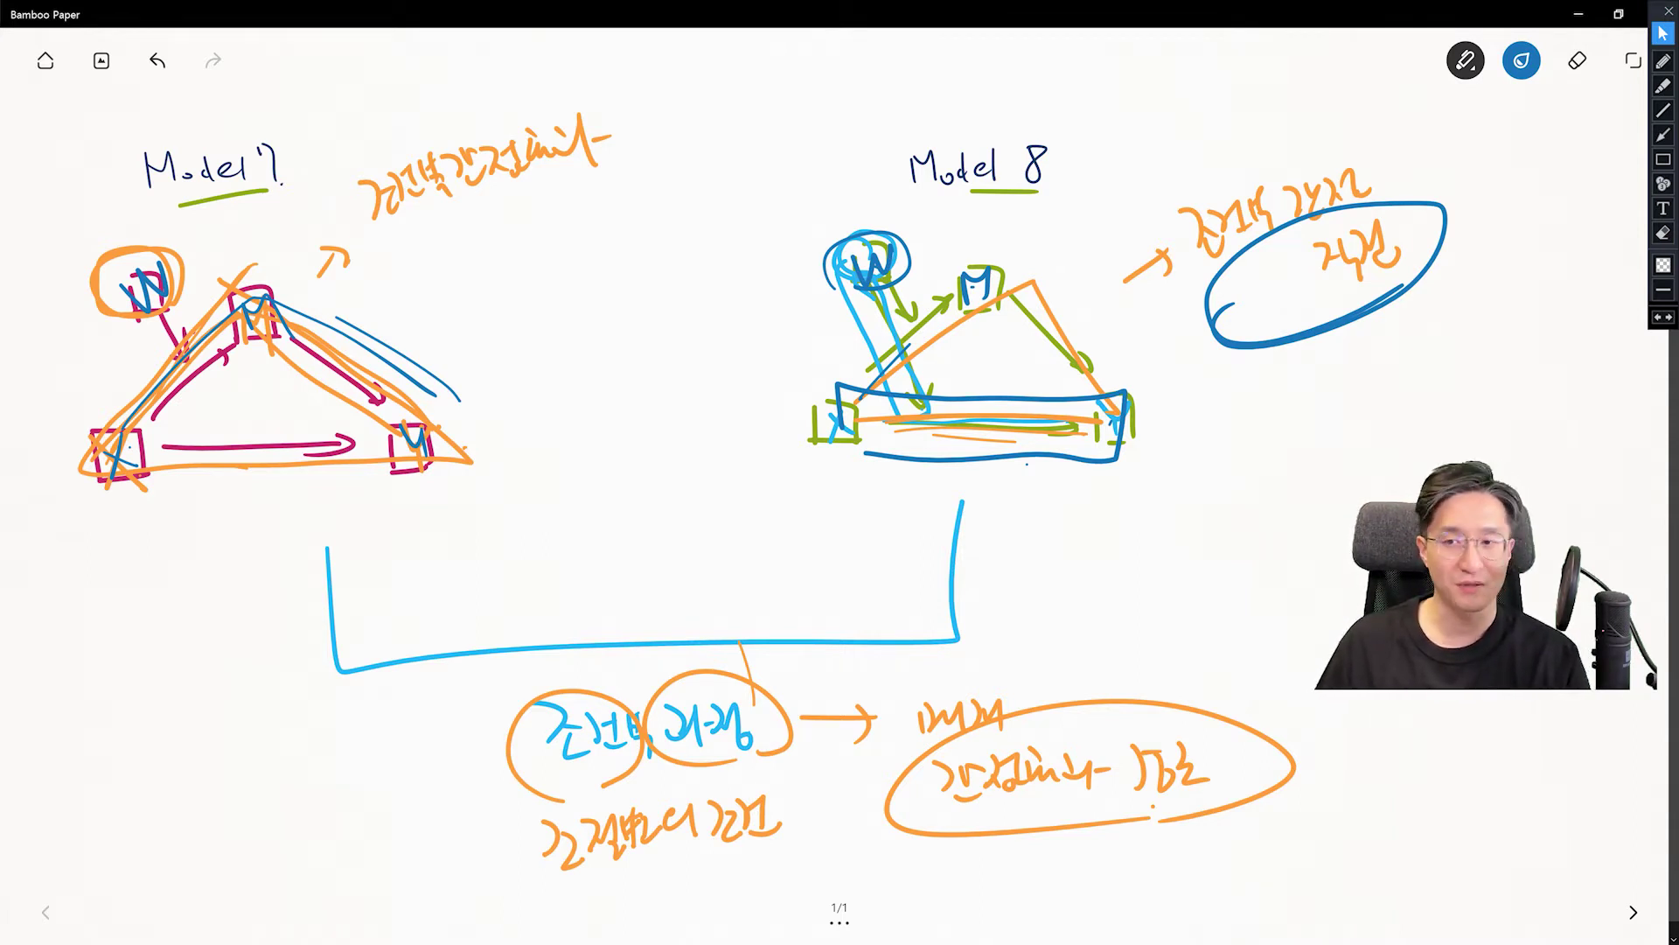
Step: Beside Model 7, write item ① as a small mediation triangle connecting X, M and Y
left_click_drag(482, 262, 478, 297)
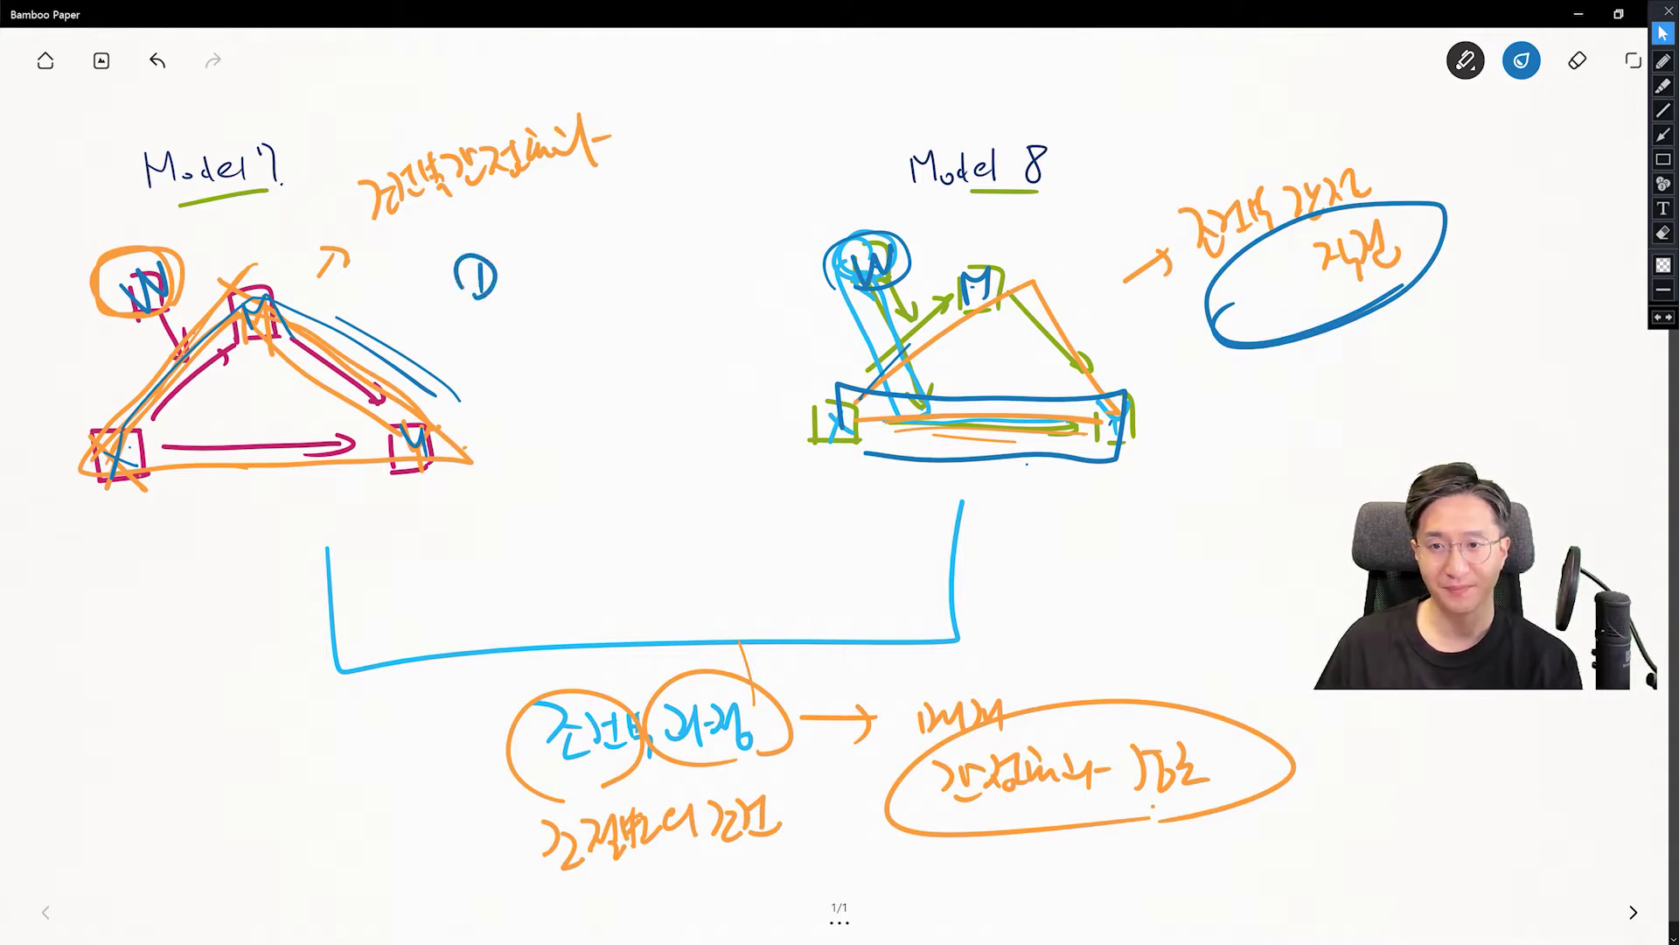
mouse_move(527, 292)
left_mouse_down()
mouse_move(520, 322)
mouse_move(536, 318)
left_mouse_up()
mouse_move(569, 261)
left_mouse_down()
mouse_move(588, 242)
mouse_move(701, 236)
mouse_move(698, 281)
left_mouse_up()
left_click_drag(511, 291, 530, 318)
mouse_move(537, 287)
left_mouse_down()
mouse_move(560, 259)
mouse_move(660, 256)
mouse_move(662, 272)
left_mouse_up()
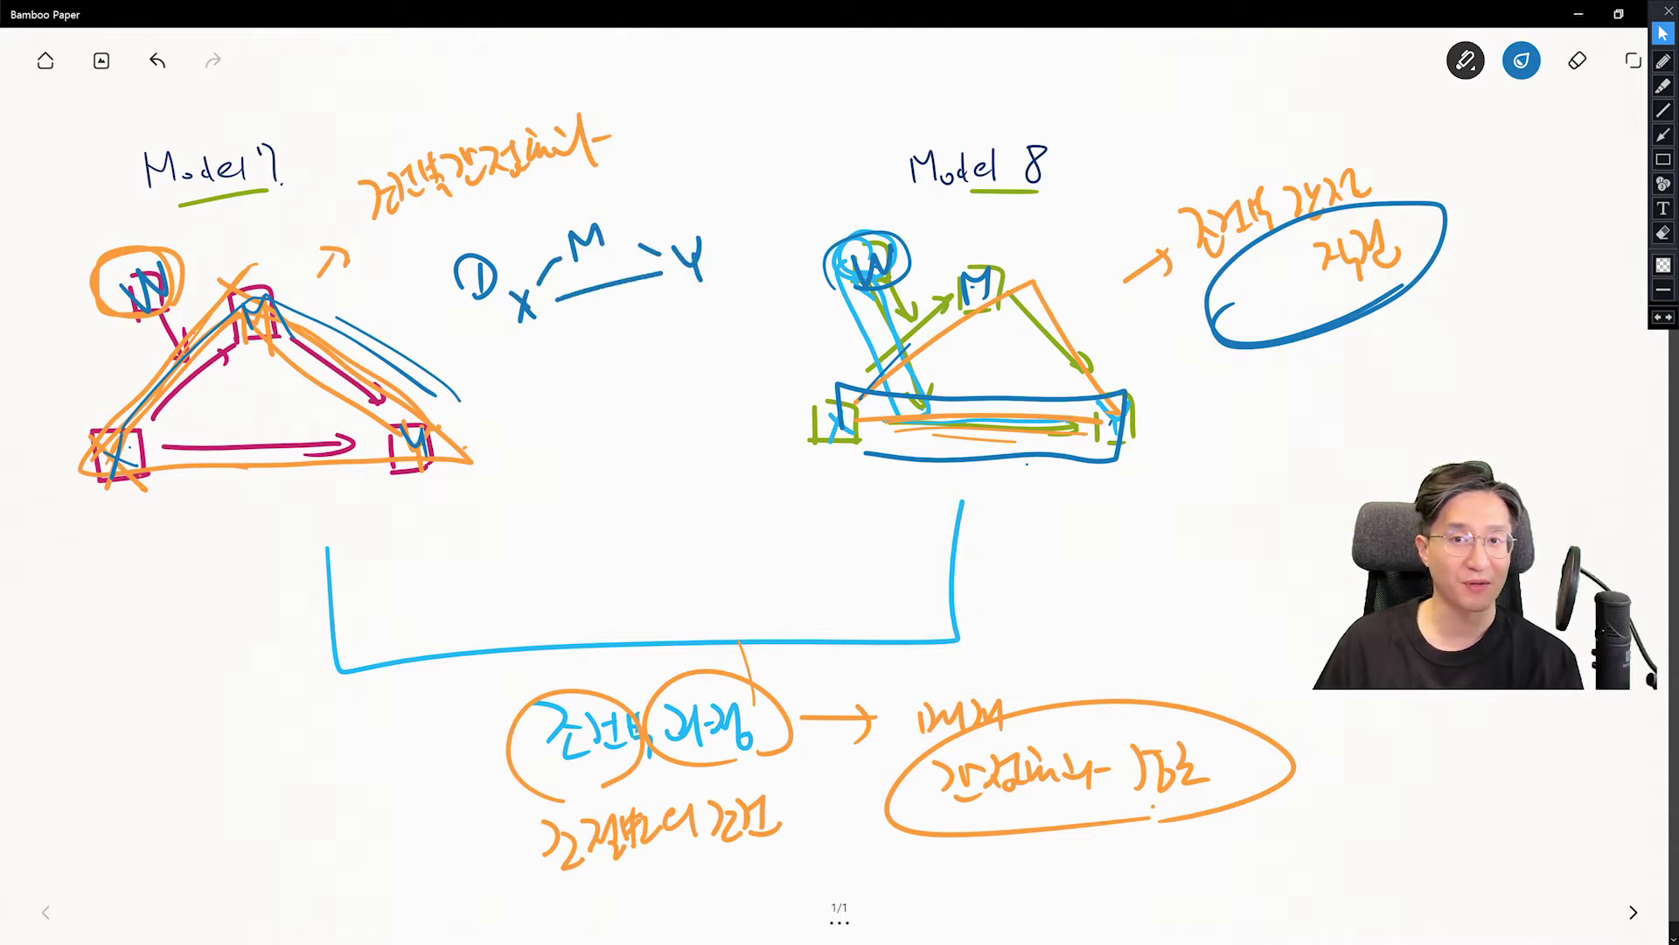
Step: Write item ② below it as W moderating the X-to-M arrow, and circle the whole Model 7 diagram
left_click_drag(514, 409, 528, 426)
mouse_move(541, 399)
left_mouse_down()
mouse_move(547, 433)
mouse_move(553, 414)
left_mouse_up()
left_click_drag(540, 487, 545, 518)
left_click_drag(530, 506, 566, 501)
mouse_move(669, 472)
left_mouse_down()
mouse_move(675, 448)
mouse_move(700, 461)
left_mouse_up()
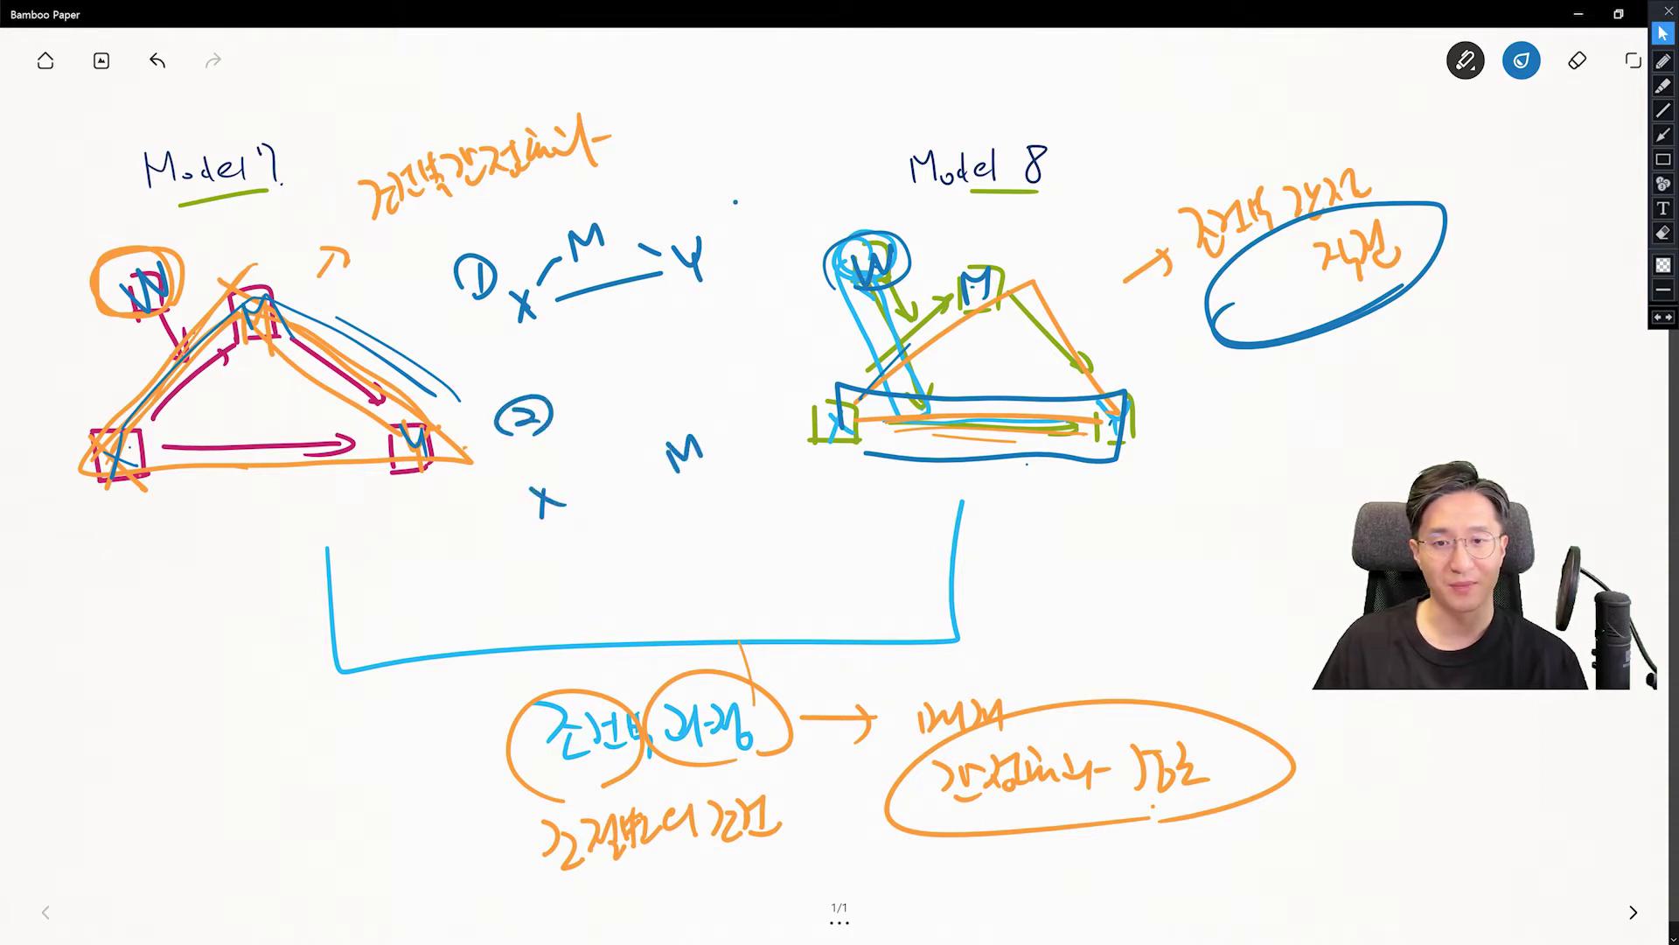
mouse_move(591, 396)
left_mouse_down()
mouse_move(617, 393)
mouse_move(626, 472)
mouse_move(644, 478)
left_mouse_up()
left_click_drag(539, 483, 560, 476)
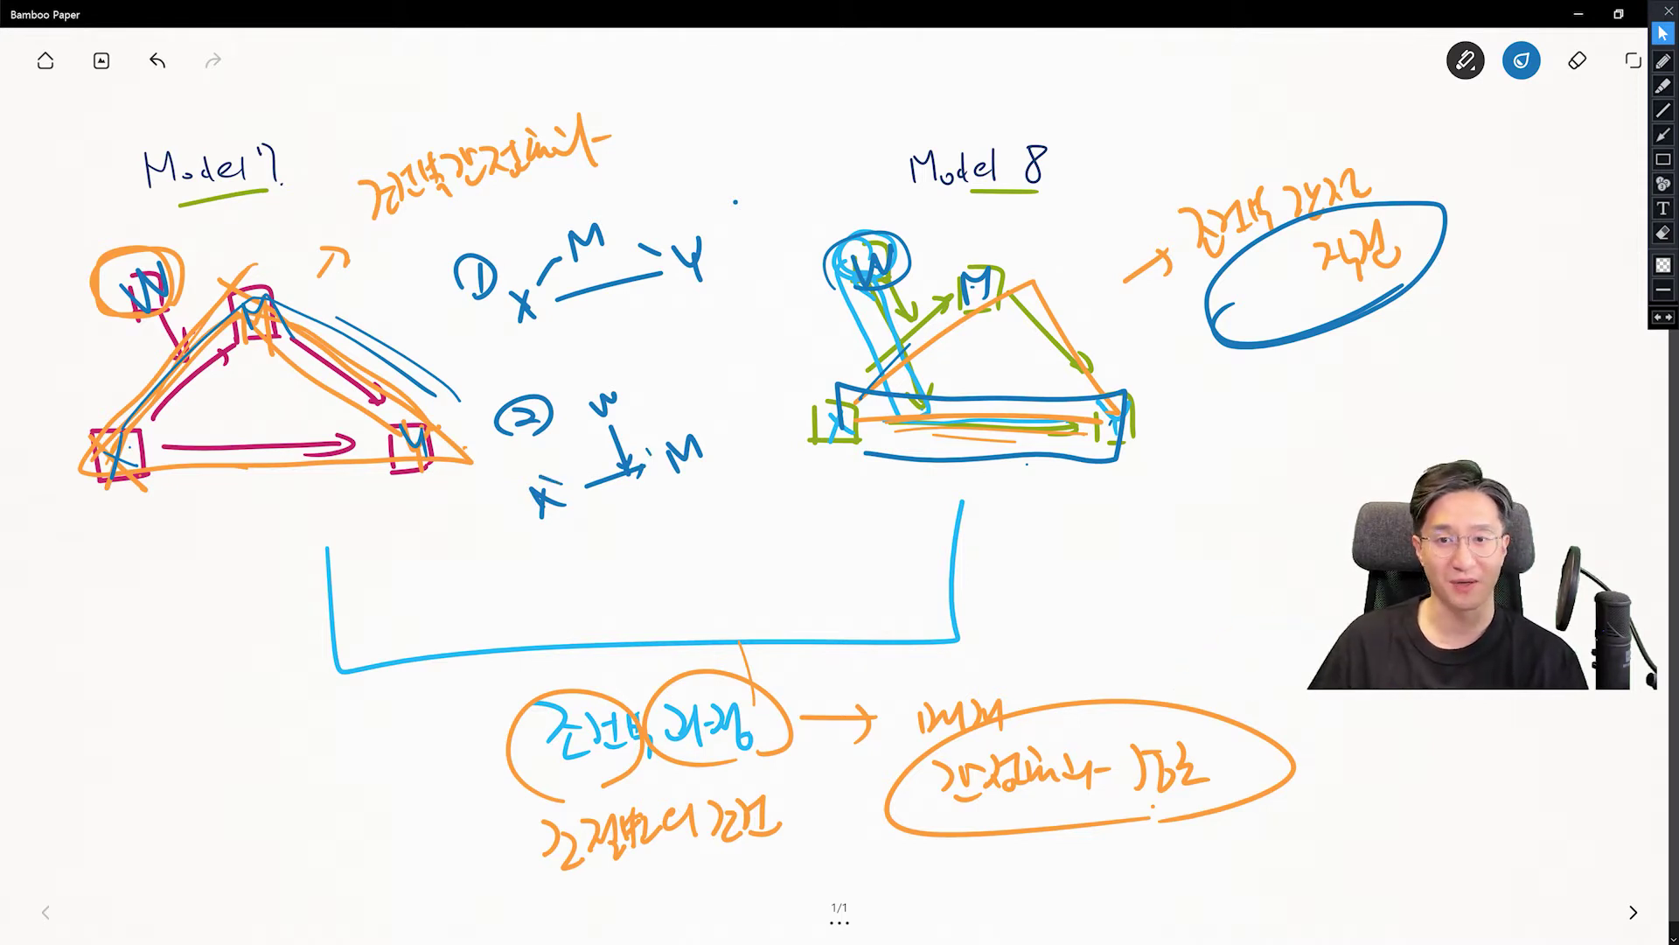
left_click_drag(335, 537, 82, 234)
left_click_drag(96, 477, 478, 358)
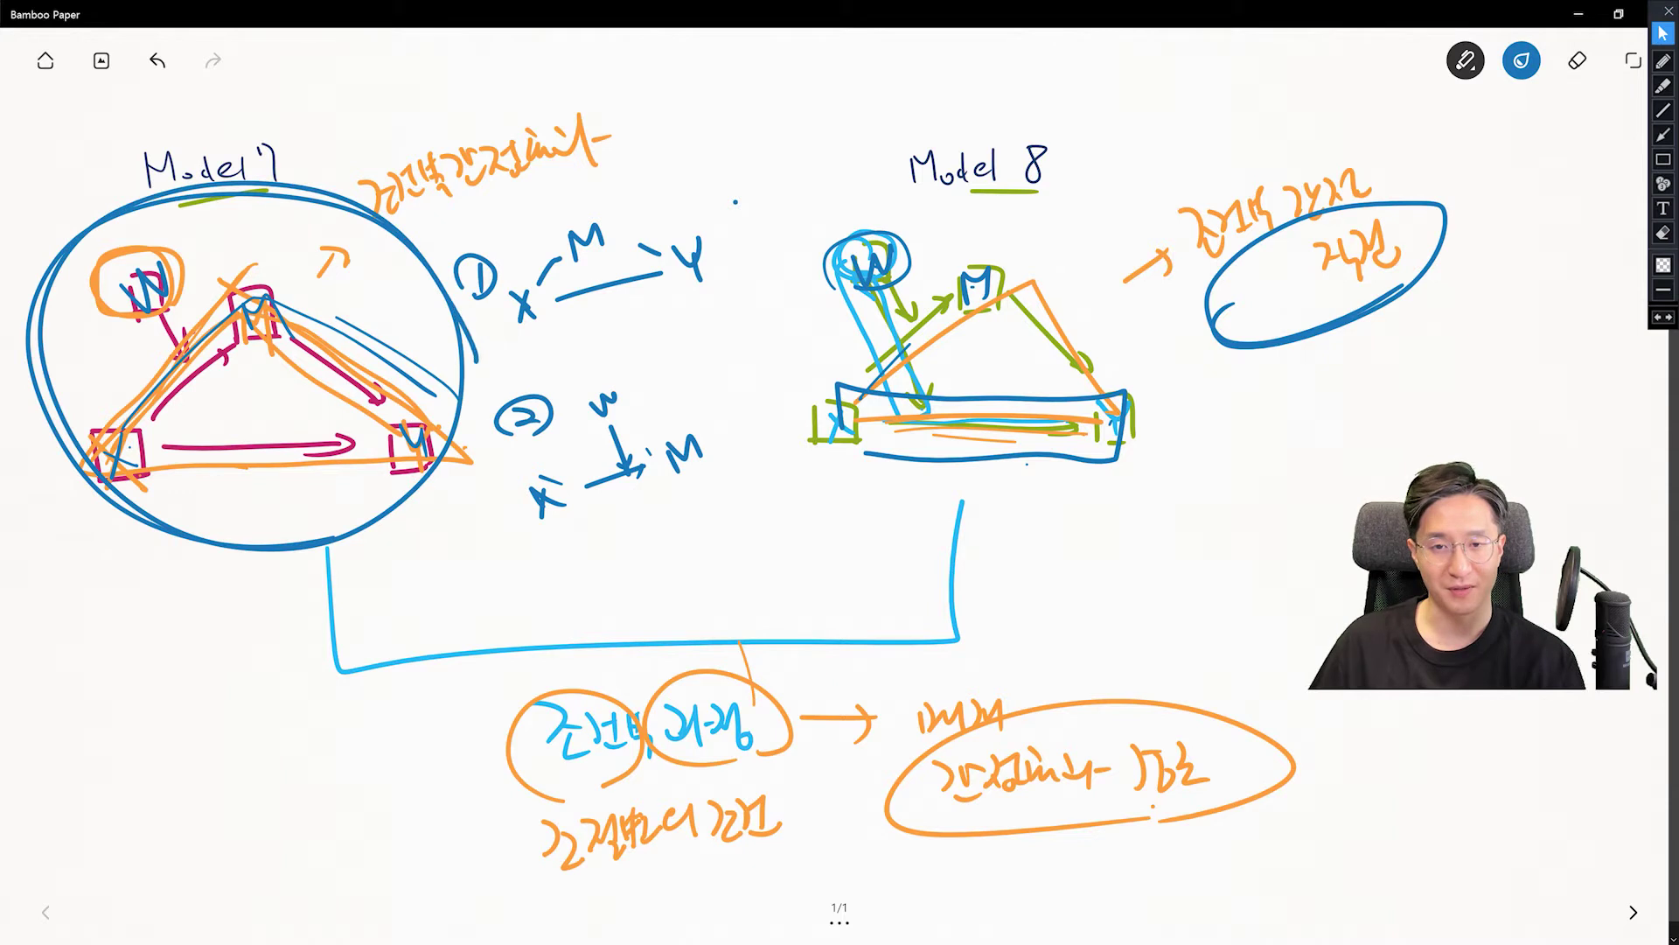
Step: Beside Model 8, write item ① as a mediation triangle and item ② with W above X and M
left_click_drag(1181, 355, 1182, 398)
mouse_move(1182, 359)
left_mouse_down()
mouse_move(1208, 367)
mouse_move(1192, 389)
mouse_move(1338, 441)
mouse_move(1288, 368)
left_mouse_up()
mouse_move(1166, 473)
left_mouse_down()
mouse_move(1186, 497)
mouse_move(1211, 477)
left_mouse_up()
mouse_move(1191, 549)
left_mouse_down()
mouse_move(1202, 522)
mouse_move(1216, 544)
mouse_move(1307, 535)
left_mouse_up()
left_click_drag(1262, 467, 1286, 478)
left_click_drag(1265, 495, 1266, 516)
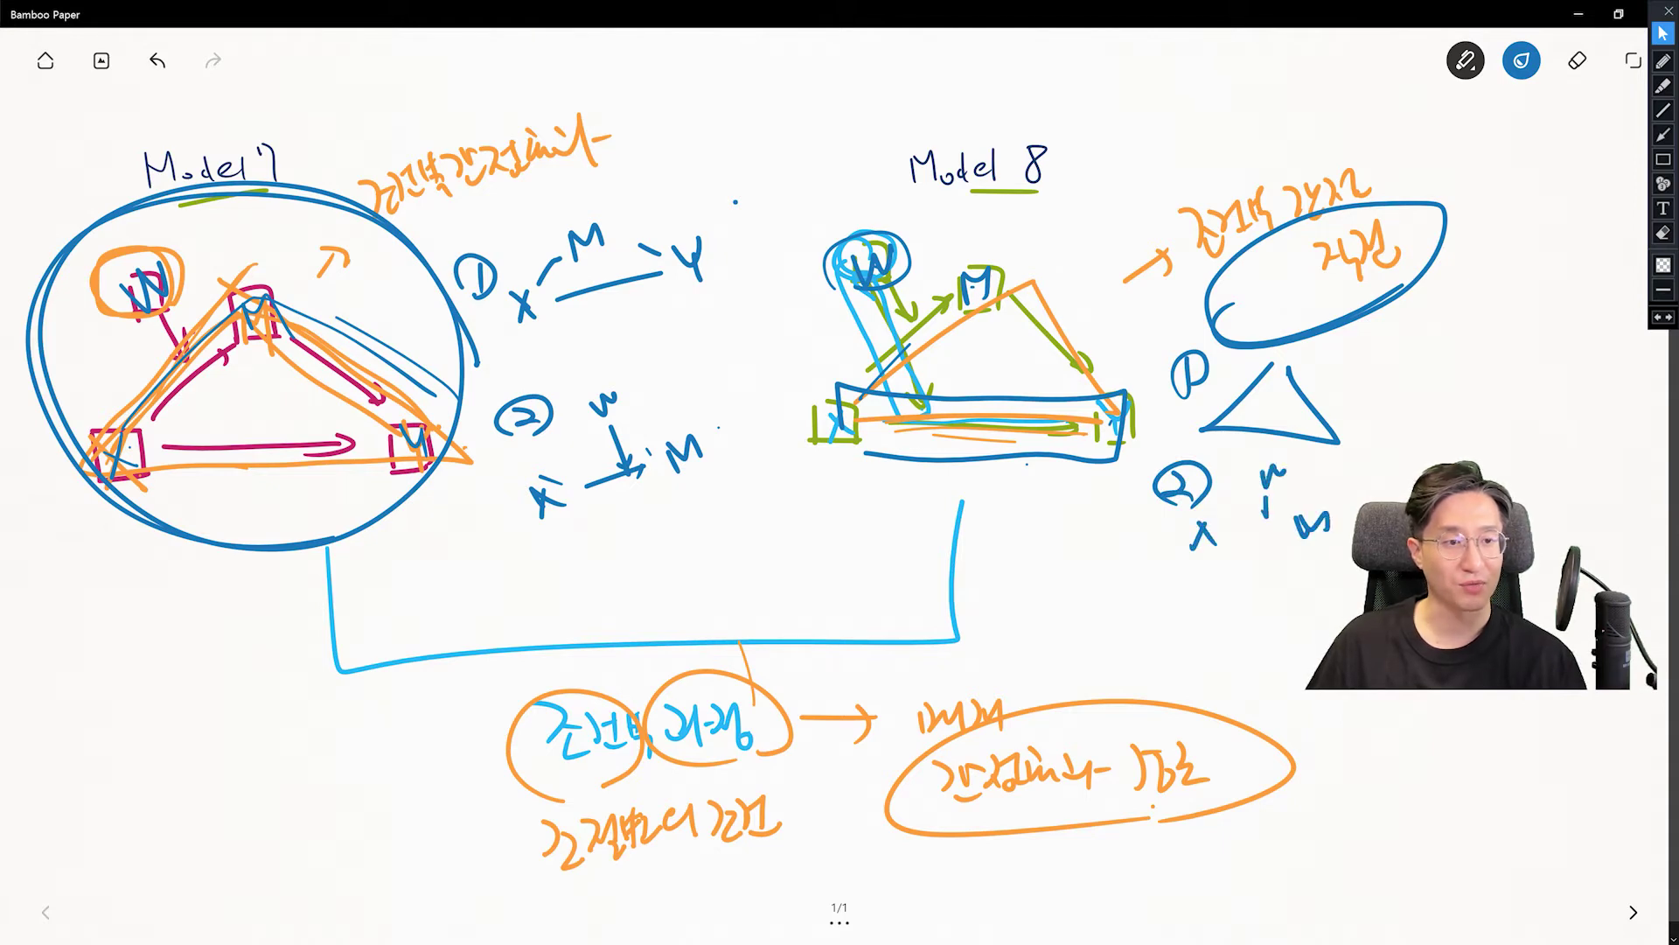
Step: Add item ③ to the Model 8 list as W moderating the X-to-Y path, and add the path line in item ②
mouse_move(1186, 586)
left_mouse_down()
mouse_move(1195, 599)
mouse_move(1198, 581)
left_mouse_up()
left_click_drag(1180, 647, 1183, 674)
left_click_drag(1309, 645, 1287, 662)
mouse_move(1246, 603)
left_mouse_down()
mouse_move(1274, 608)
mouse_move(1270, 653)
left_mouse_up()
left_click_drag(1266, 543, 1300, 546)
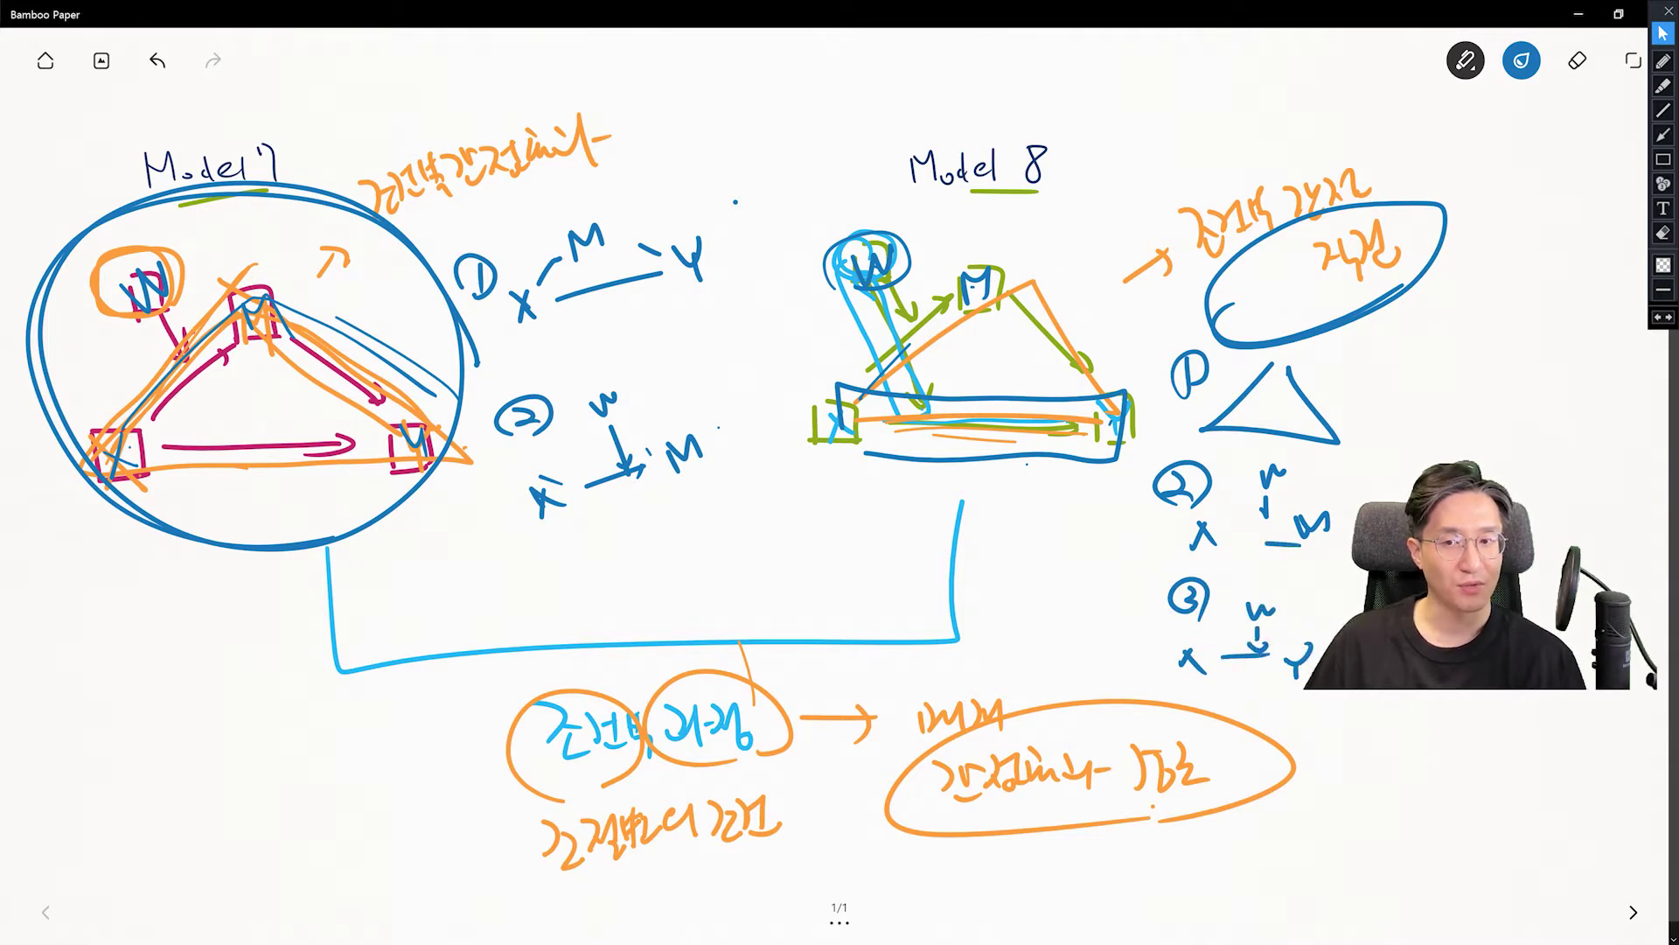
Step: Circle the Model 8 item list and the Model 8 diagram, and put check marks above Model 7's items ① and ②
mouse_move(1169, 288)
left_mouse_down()
mouse_move(1104, 628)
mouse_move(1356, 437)
mouse_move(1284, 348)
left_mouse_up()
left_click_drag(1079, 214, 1065, 553)
left_click_drag(1023, 172, 1071, 553)
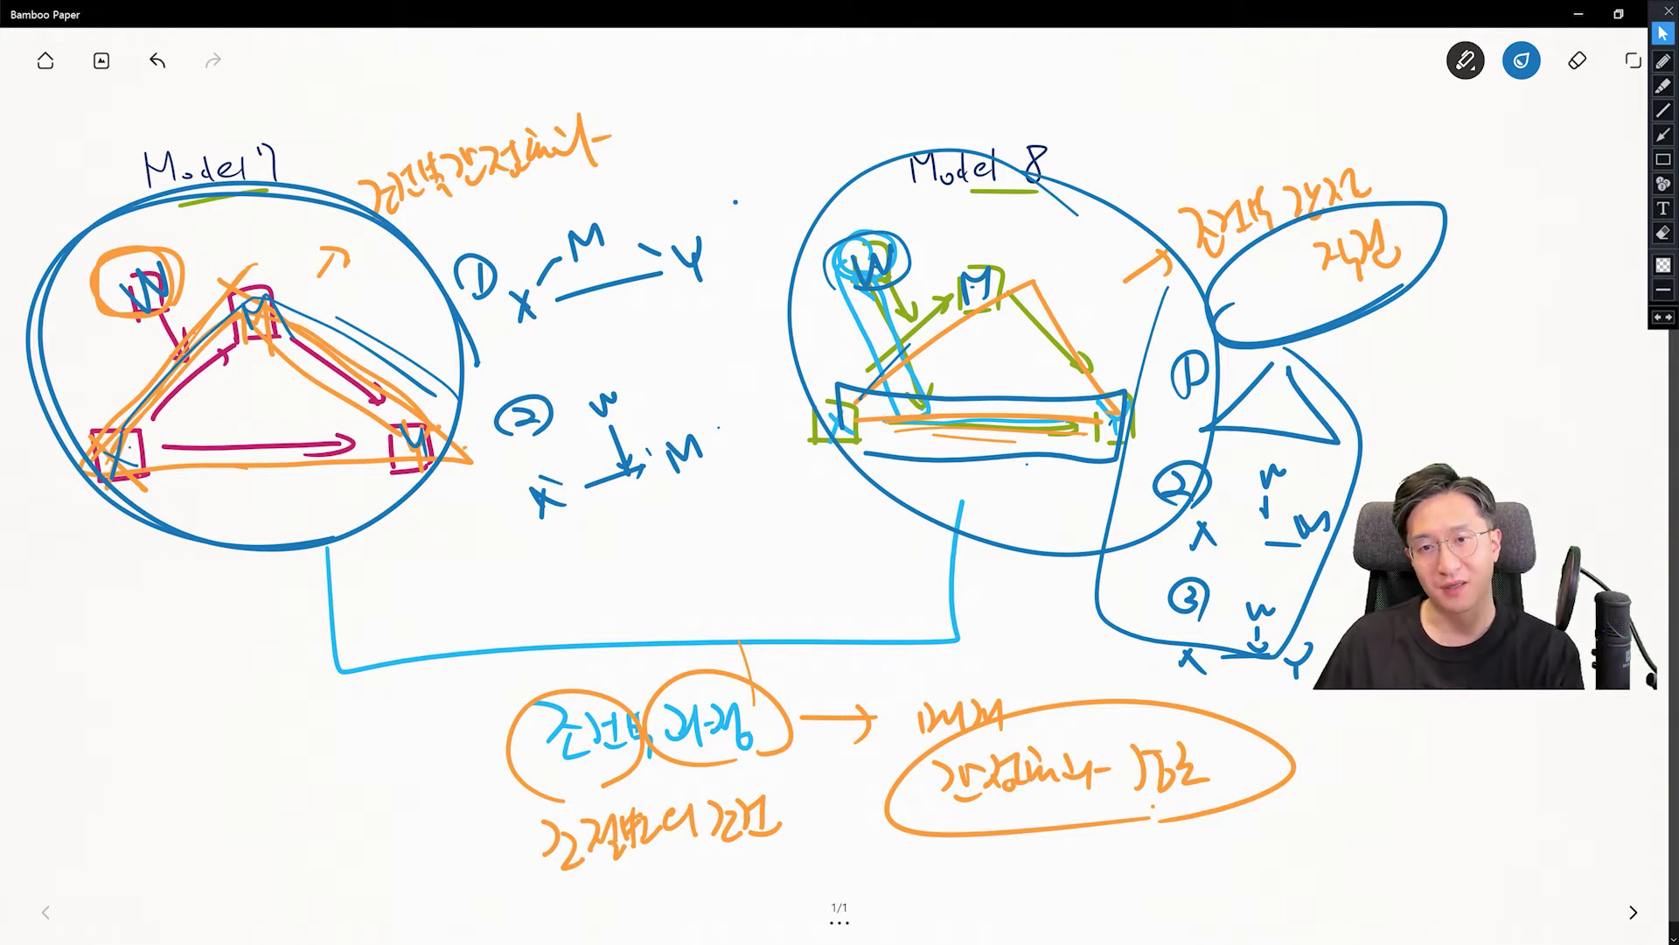
left_click_drag(637, 172, 657, 172)
left_click_drag(630, 348, 652, 348)
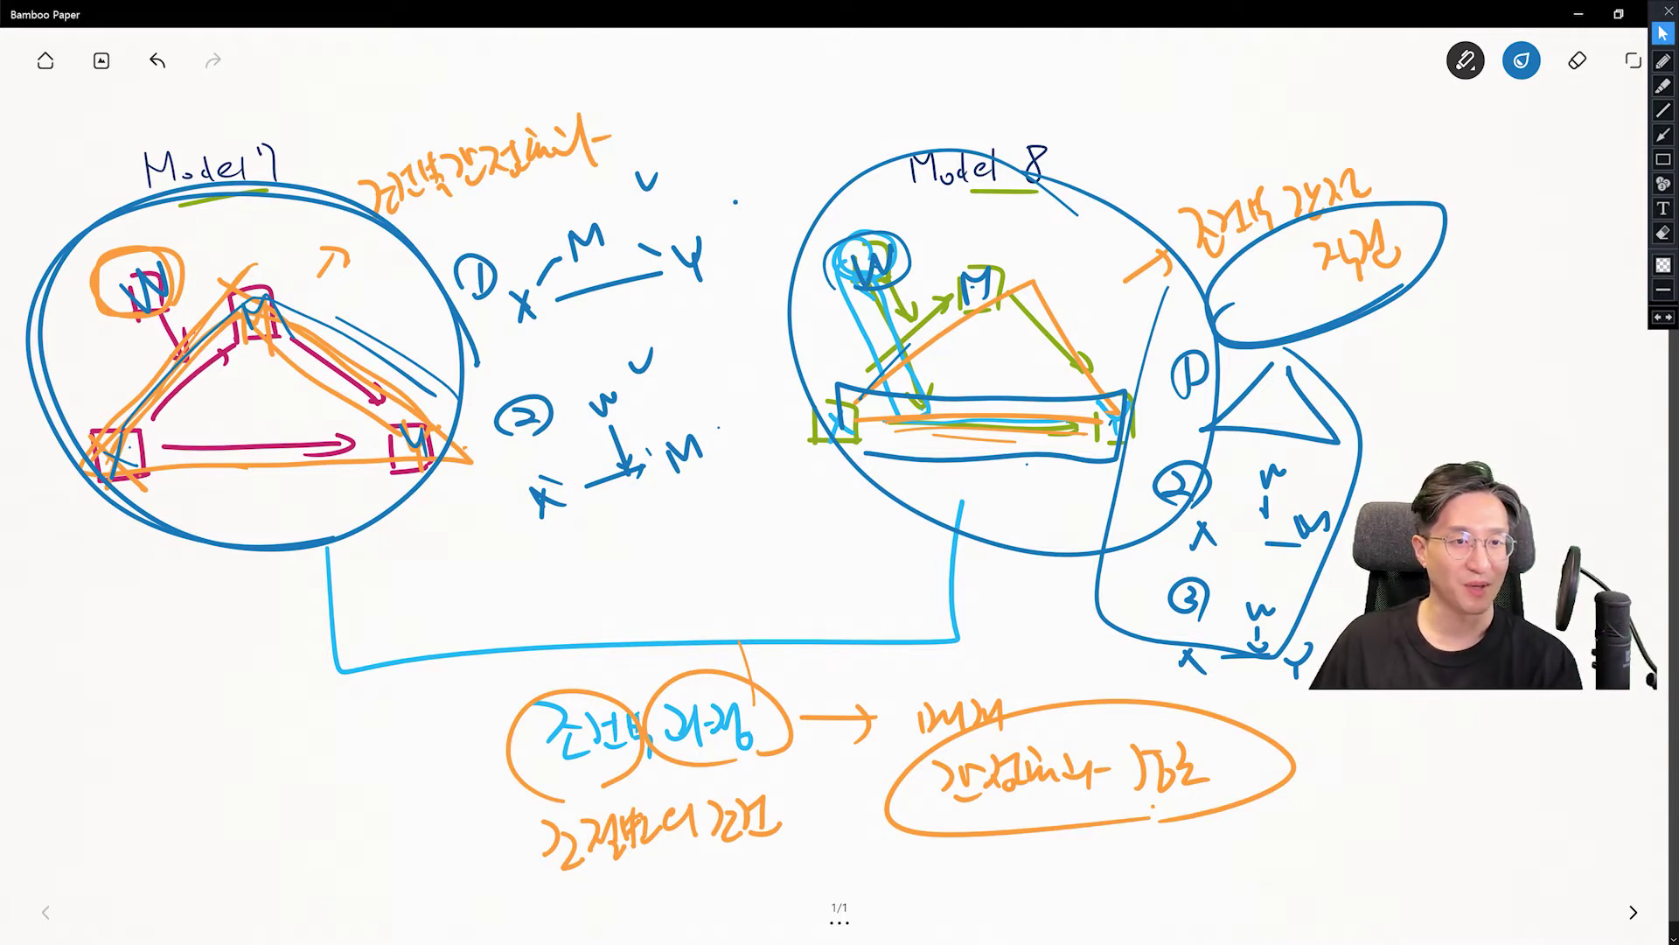
Step: Switch to SPSS Statistics, open the data file sample_data_fin.sav, and maximize its data window
left_click_drag(1365, 356, 1360, 378)
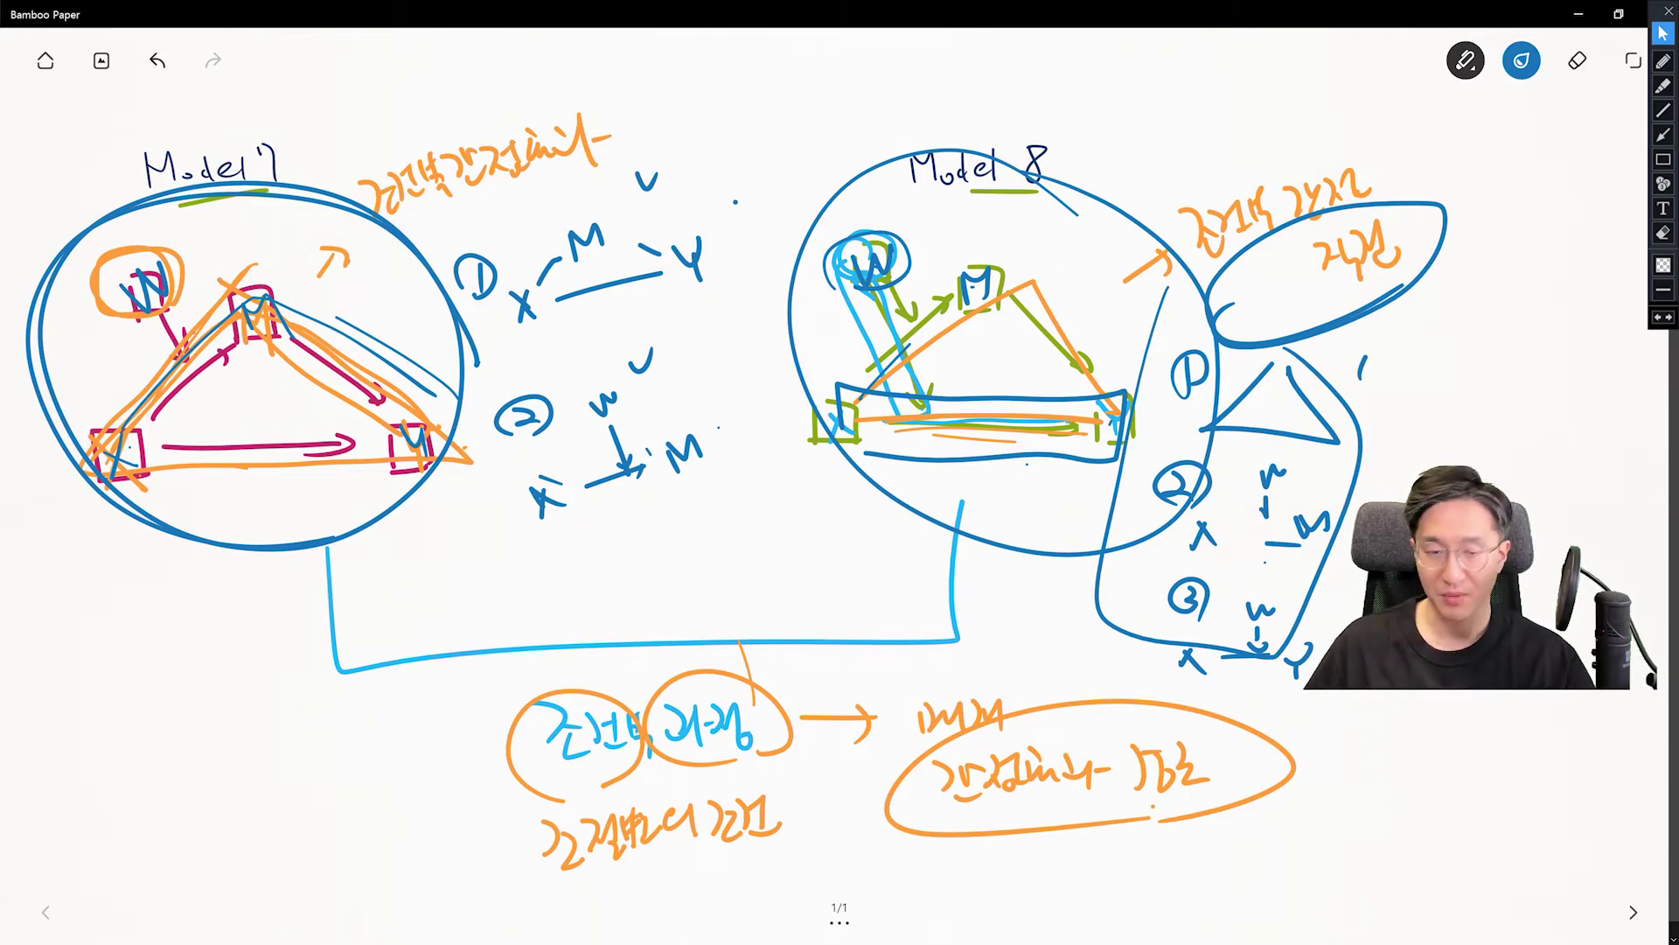
key("alt+Tab")
key("alt+Tab")
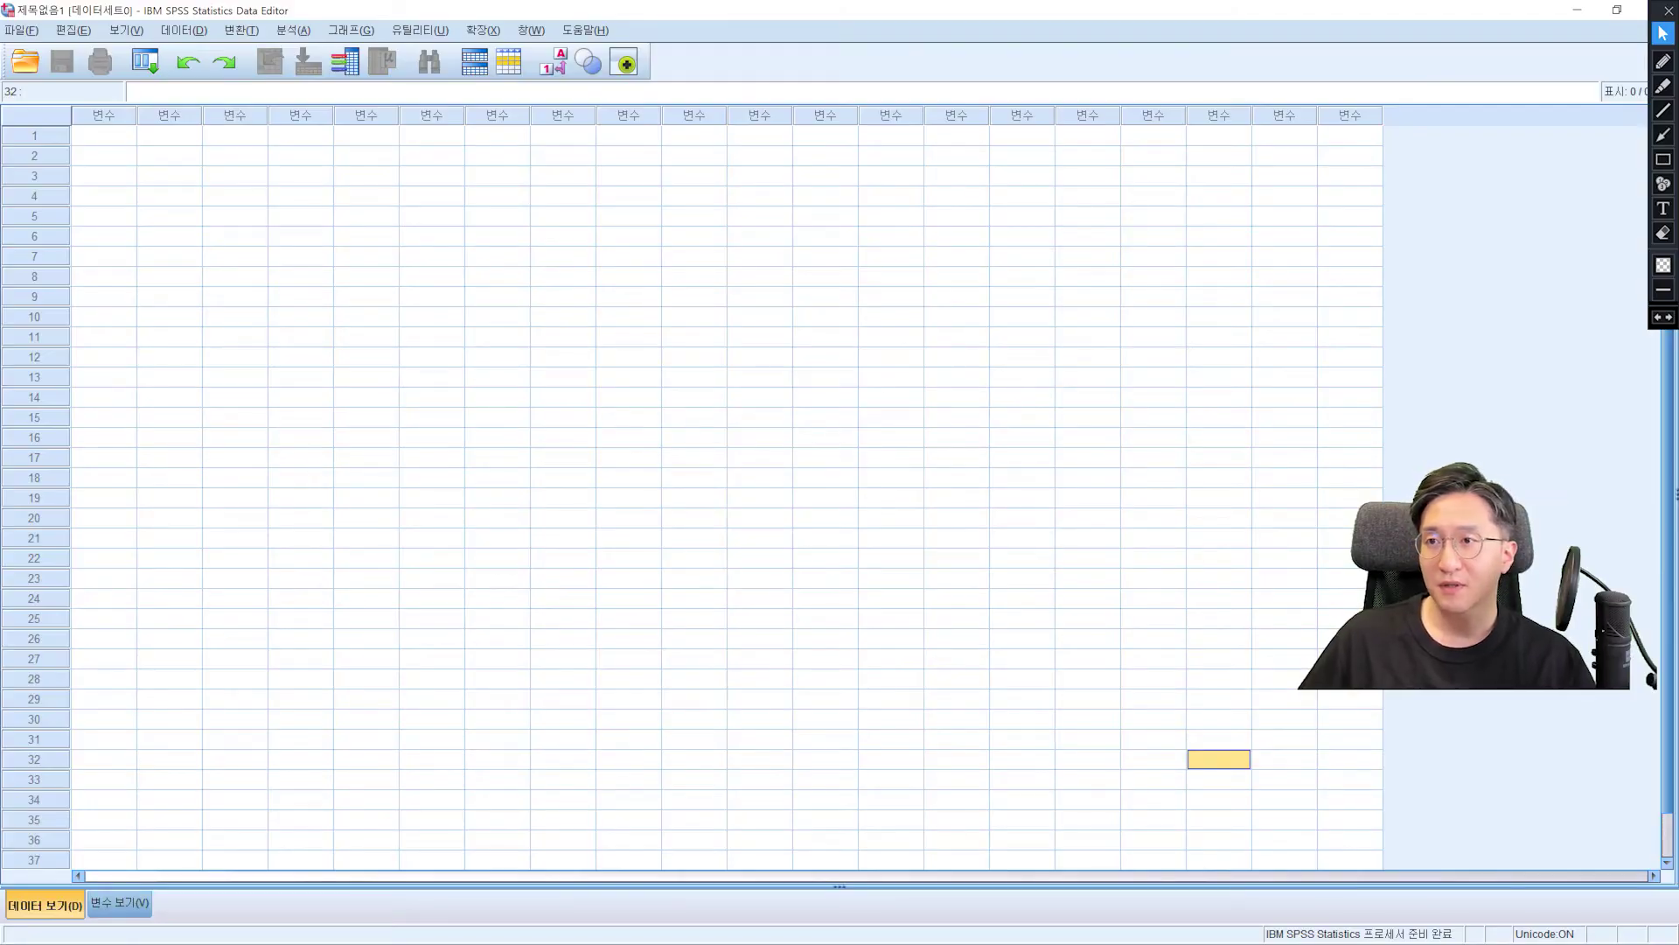
left_click(26, 61)
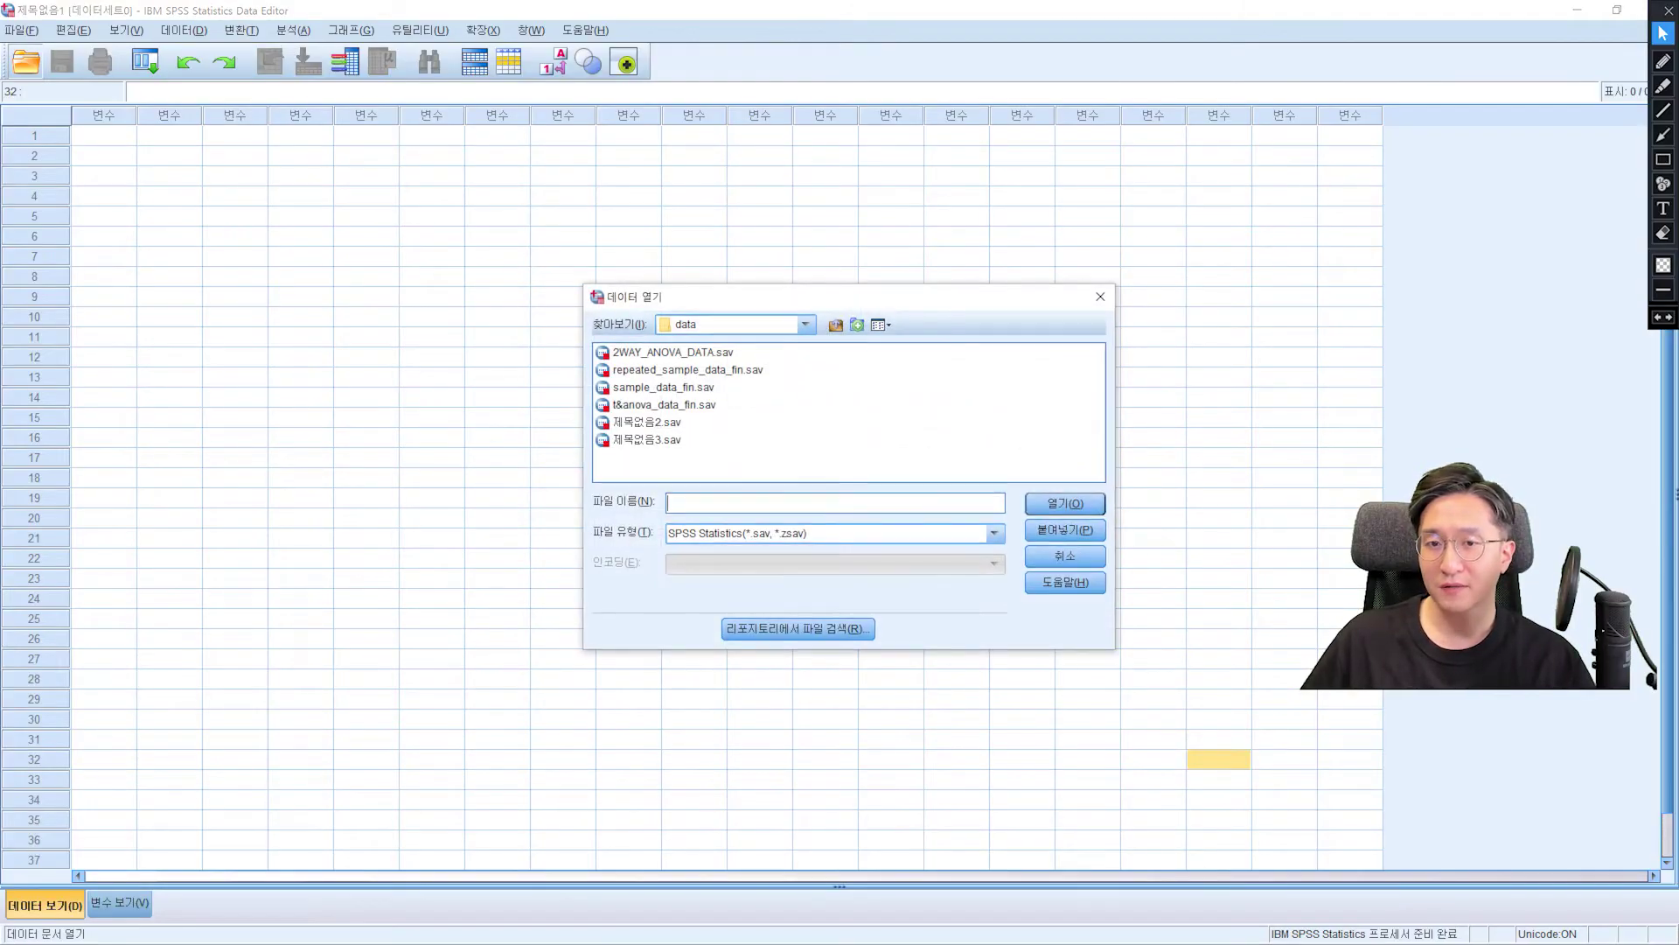
left_click(663, 387)
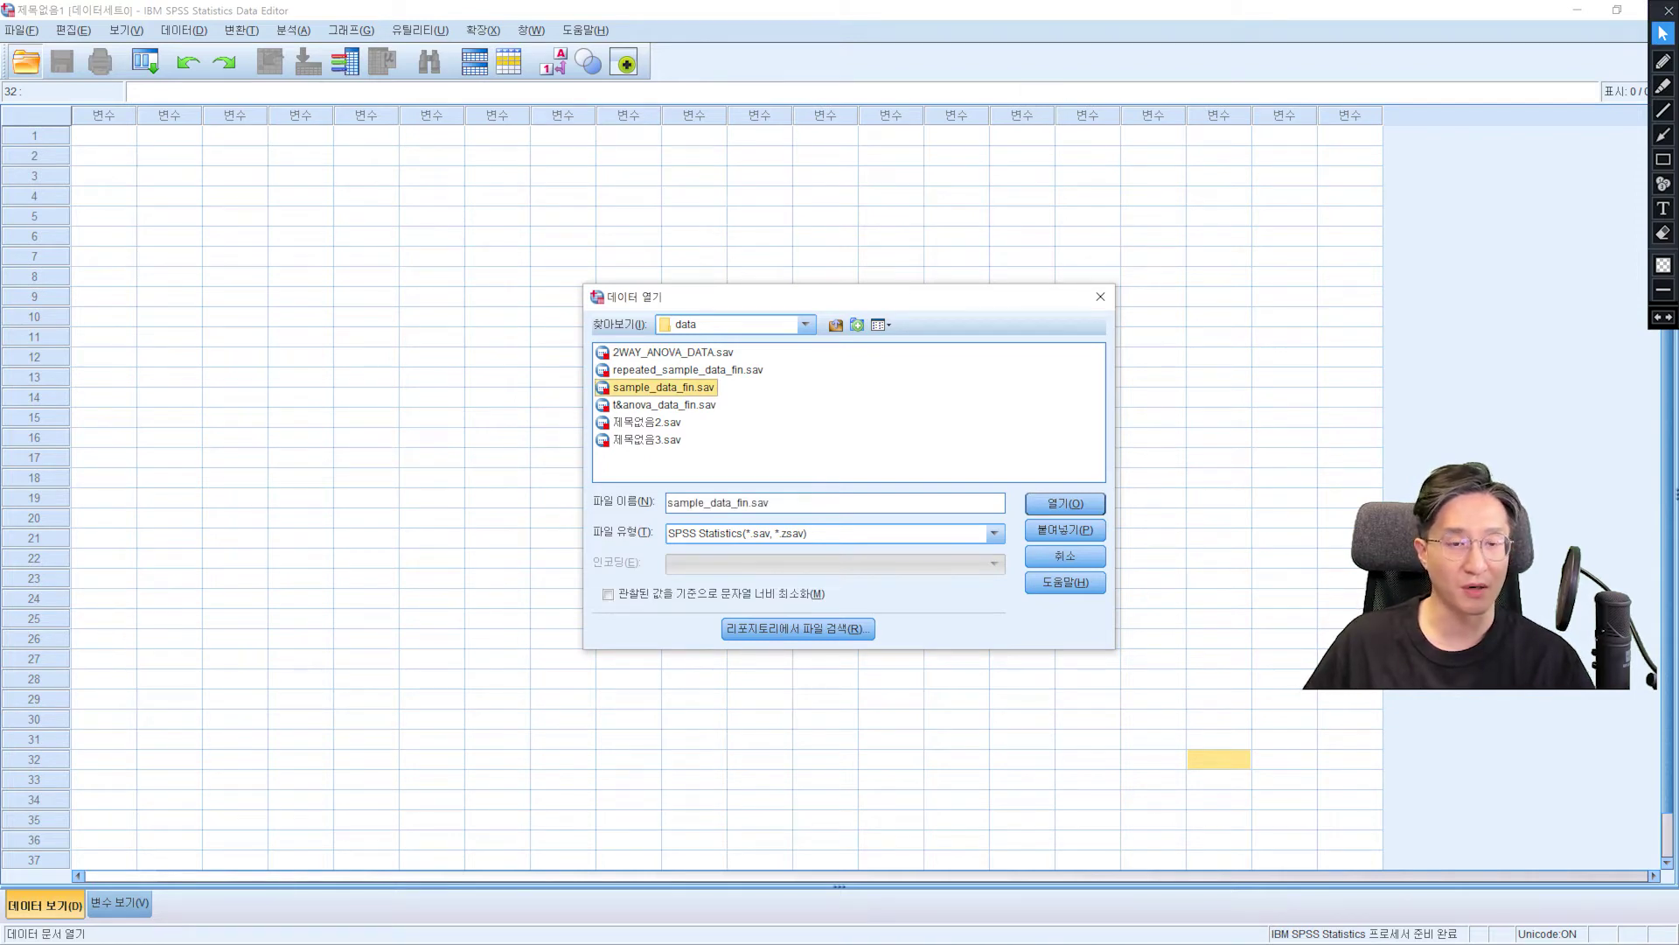
left_click(1066, 504)
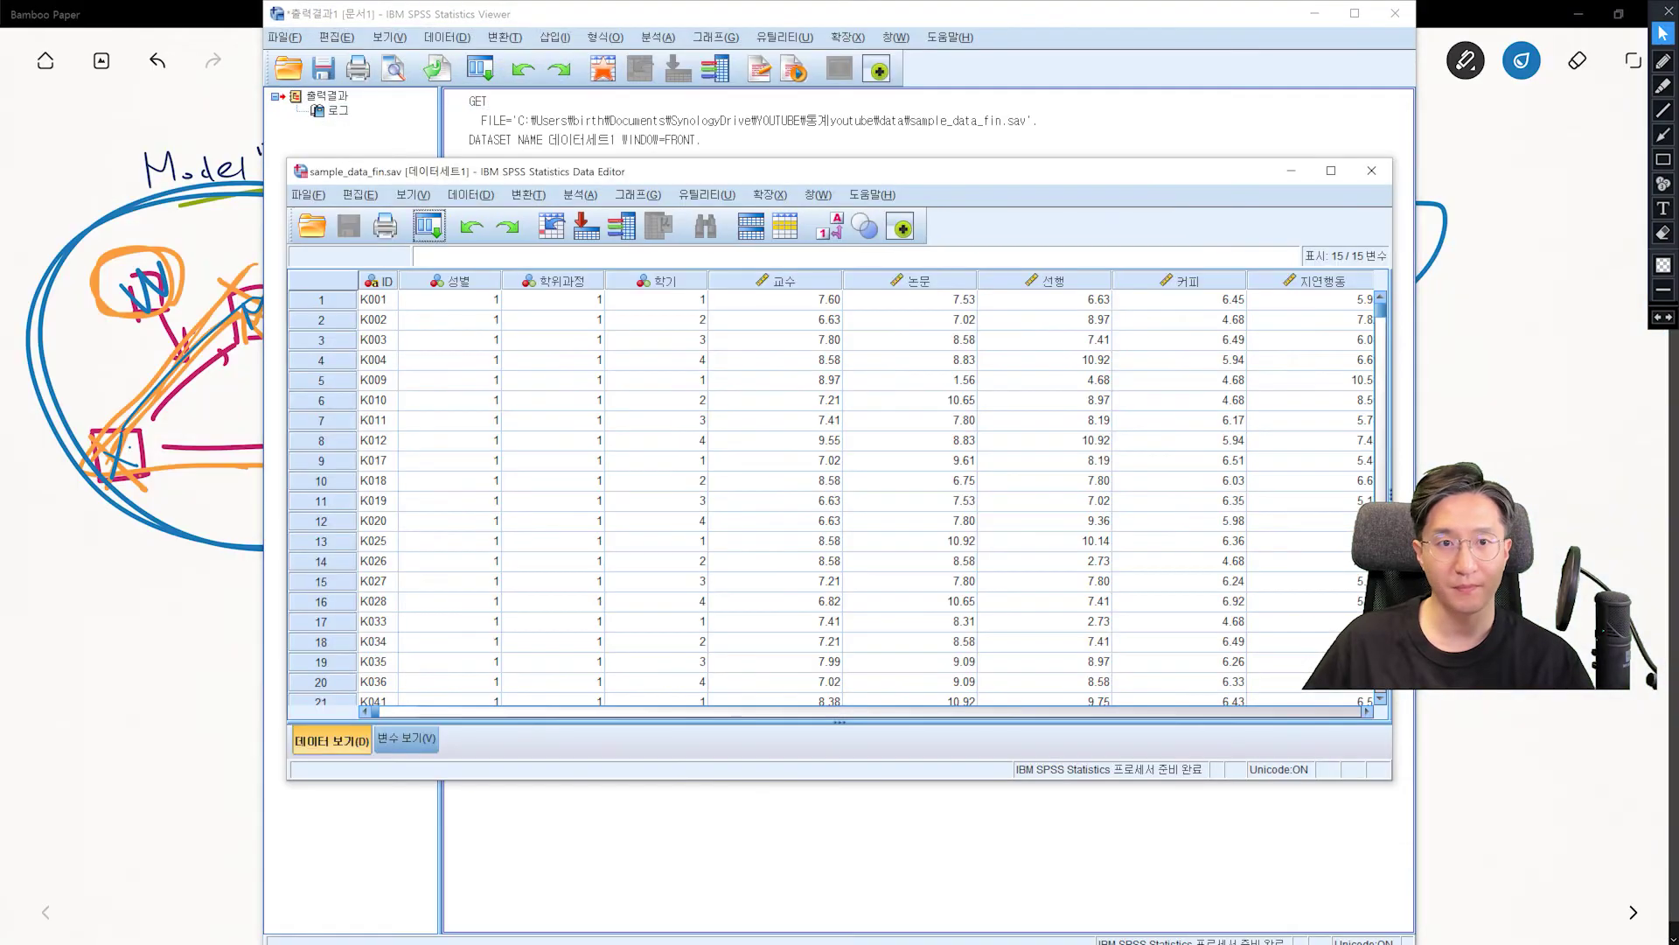
left_click(1332, 170)
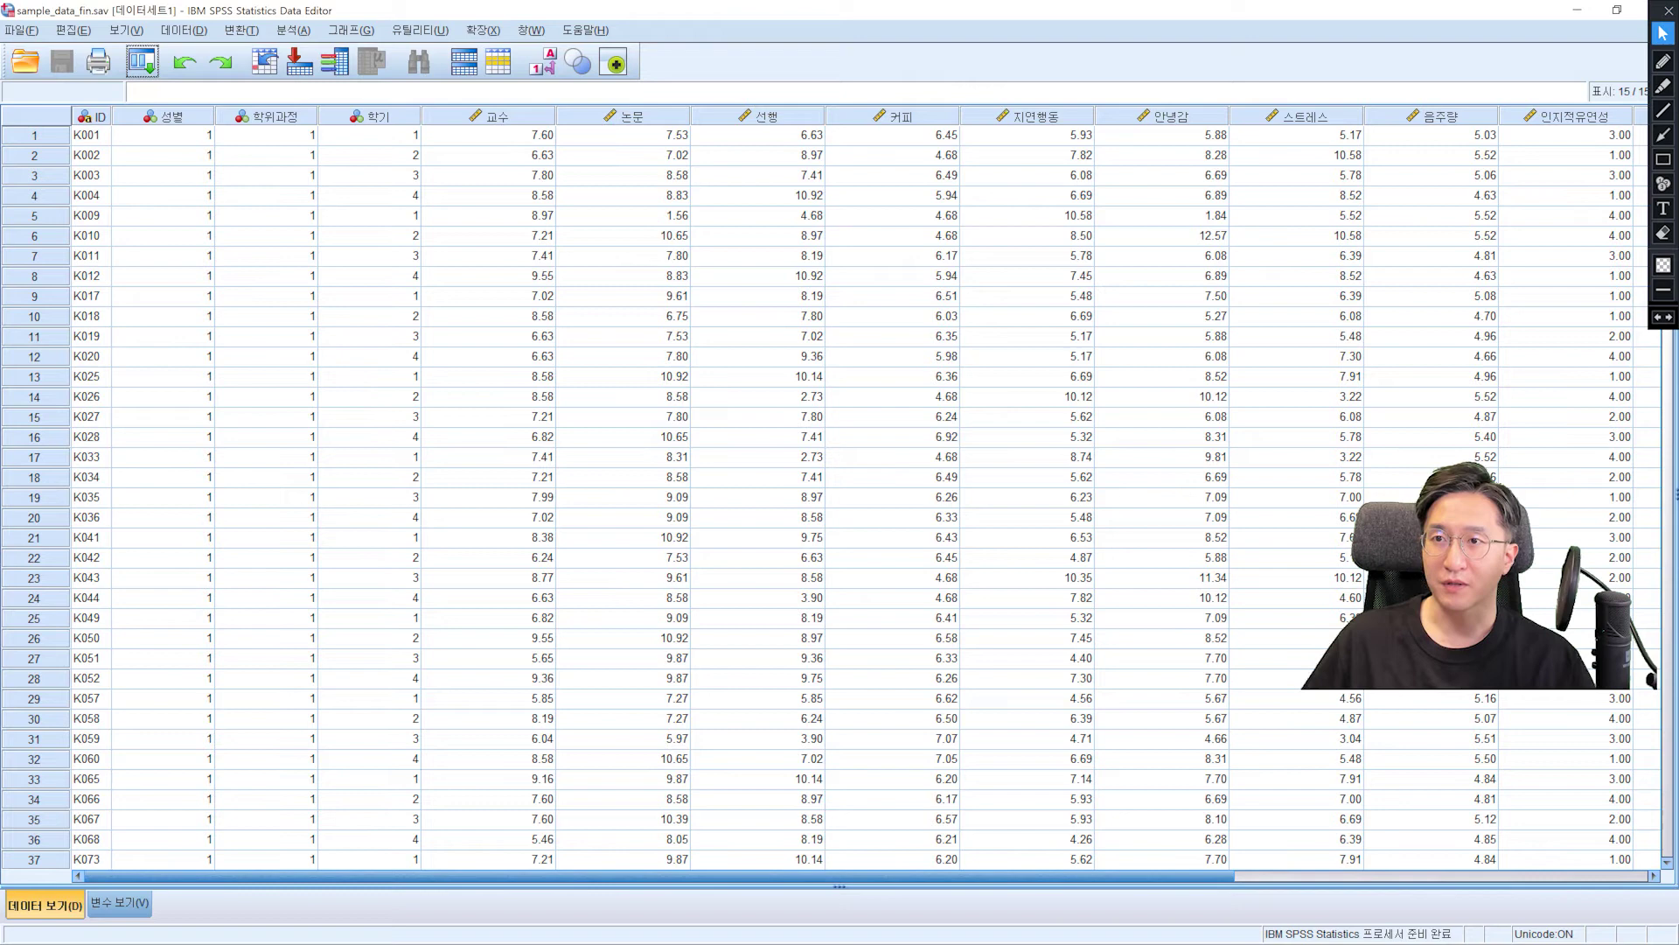
Step: Open the PROCESS v3.5 regression dialog, enlarge it to show all variables, and select the variable 교수
left_click(293, 30)
mouse_move(350, 251)
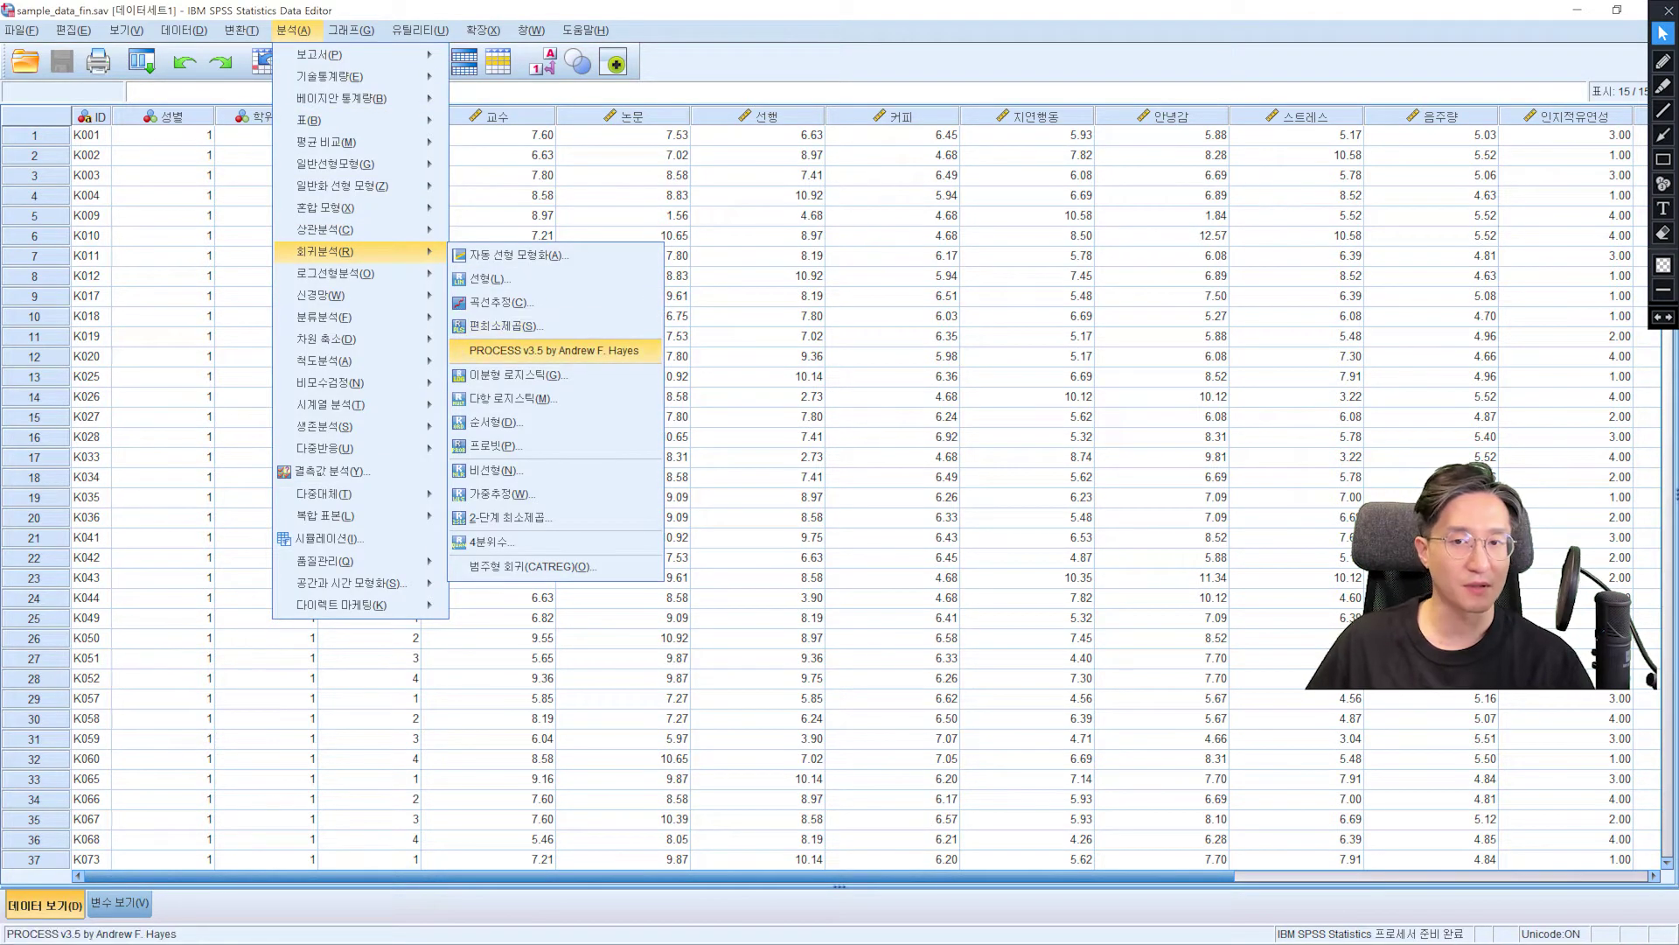
left_click(554, 350)
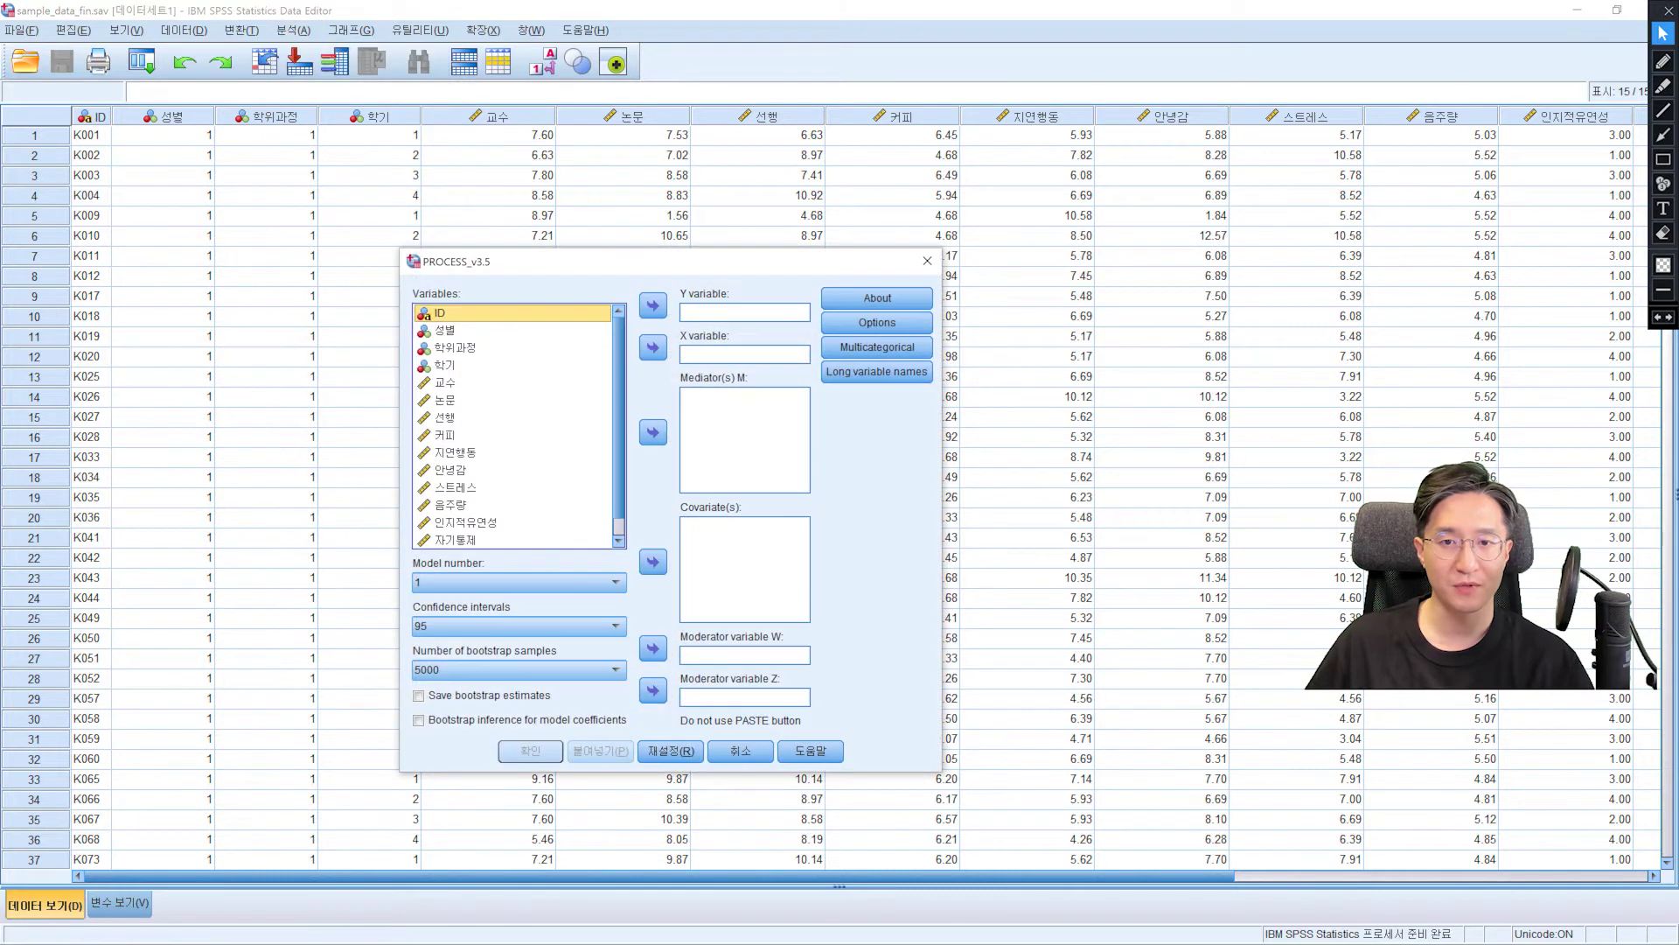
left_click_drag(645, 267, 577, 98)
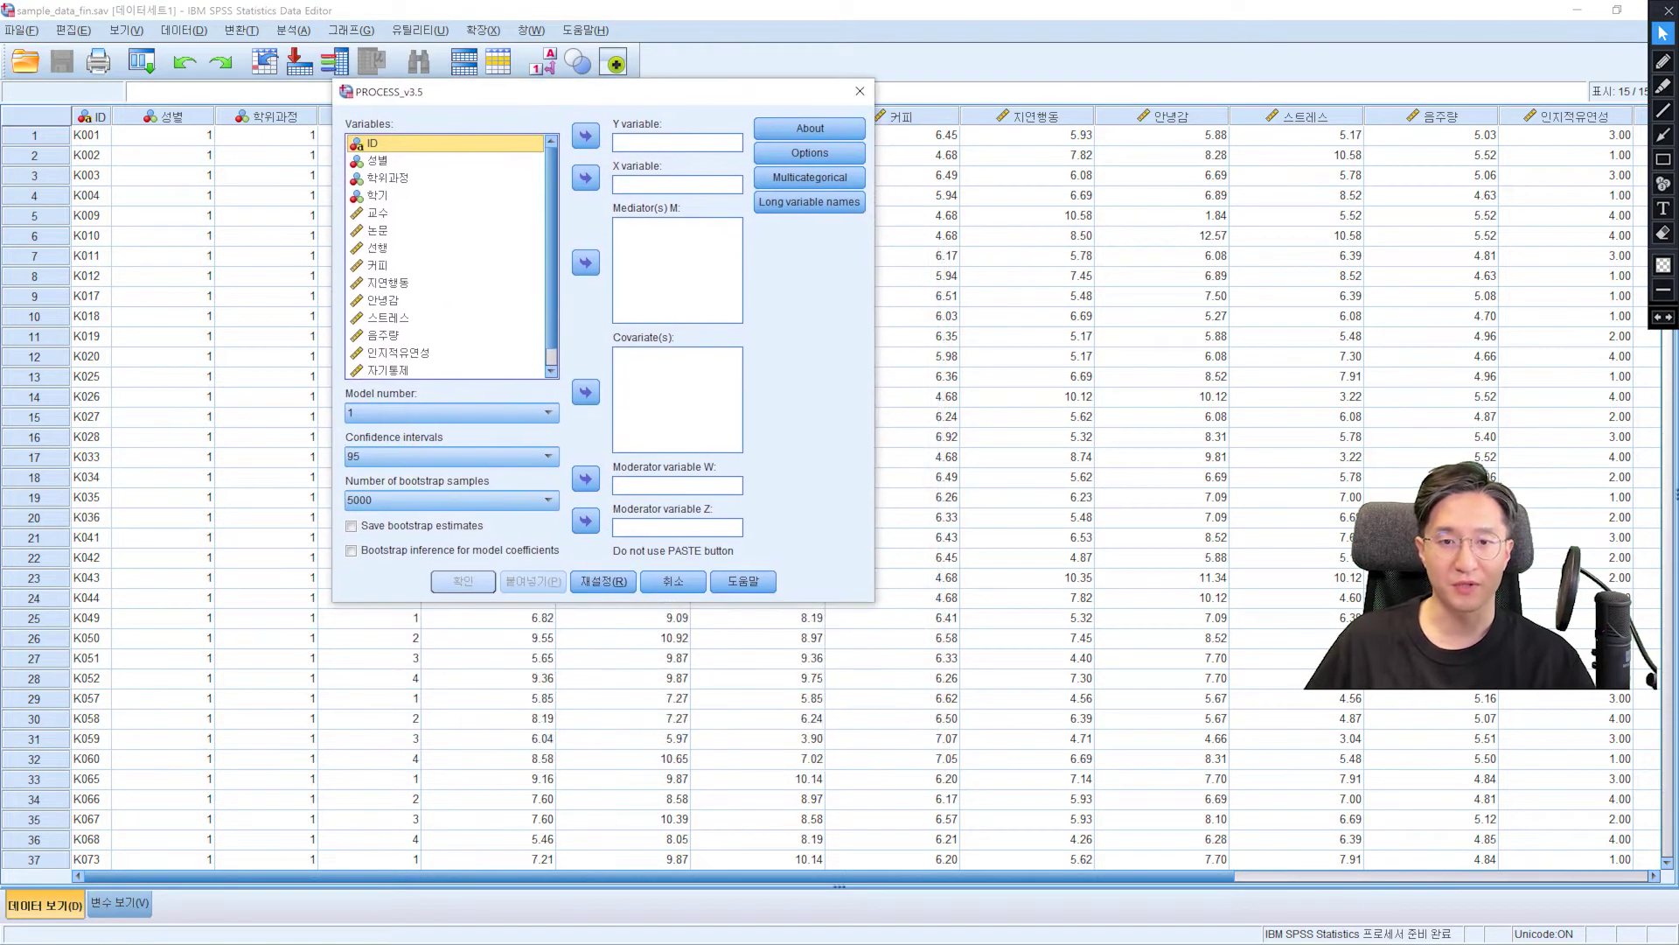
left_click_drag(873, 600, 1149, 831)
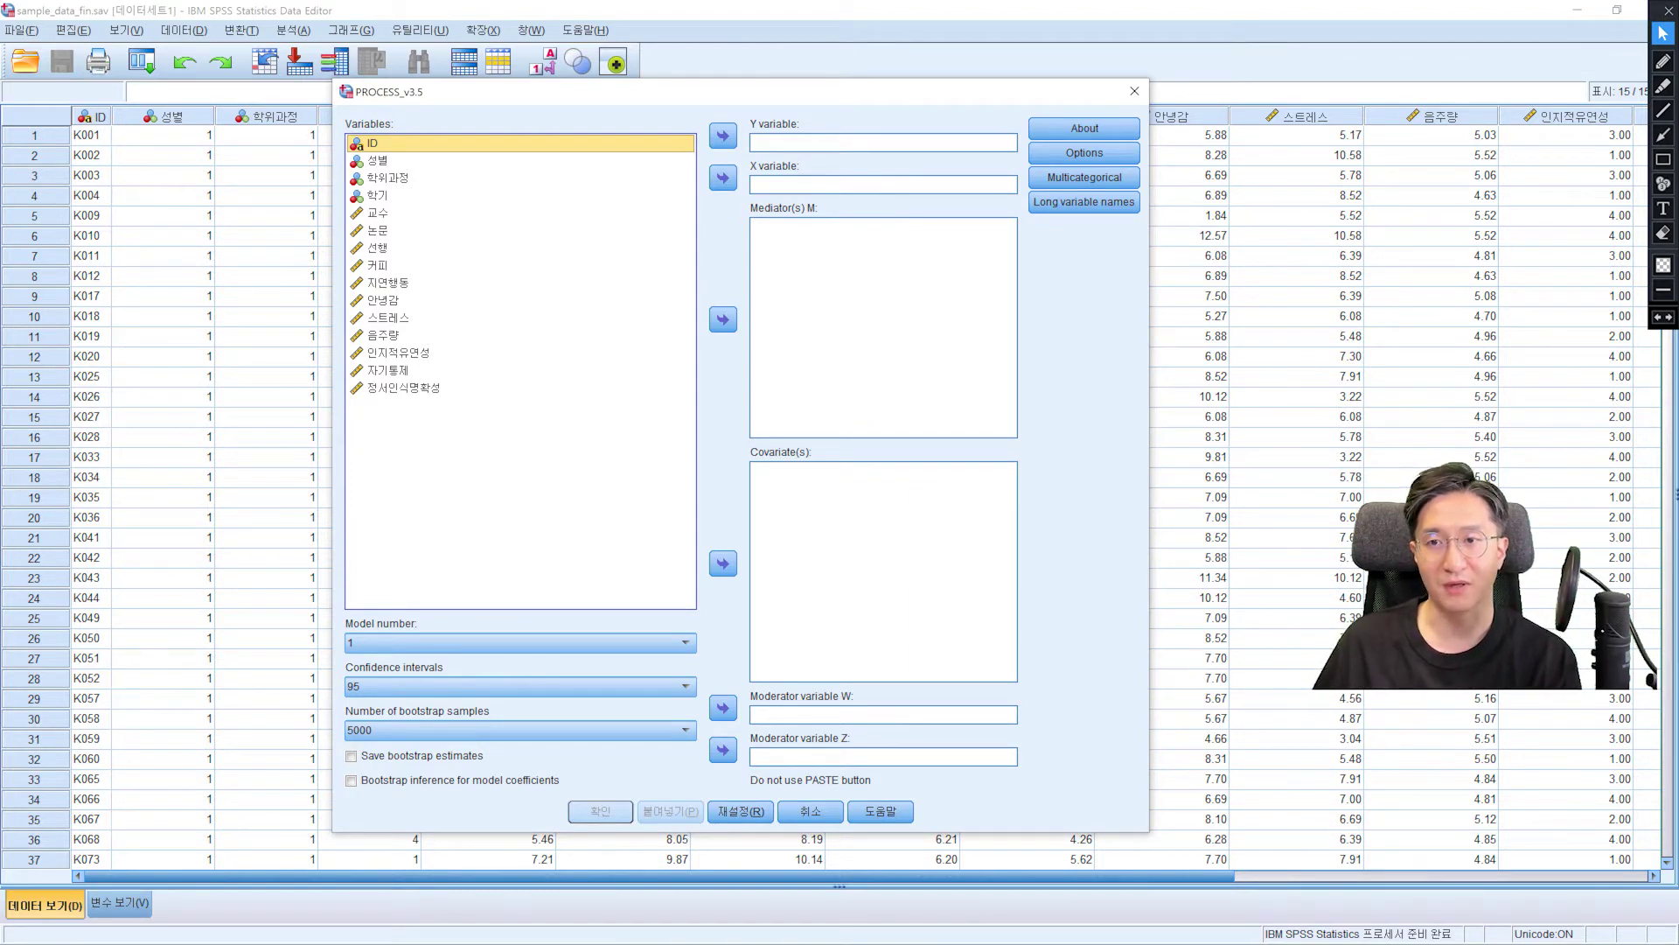
left_click(378, 213)
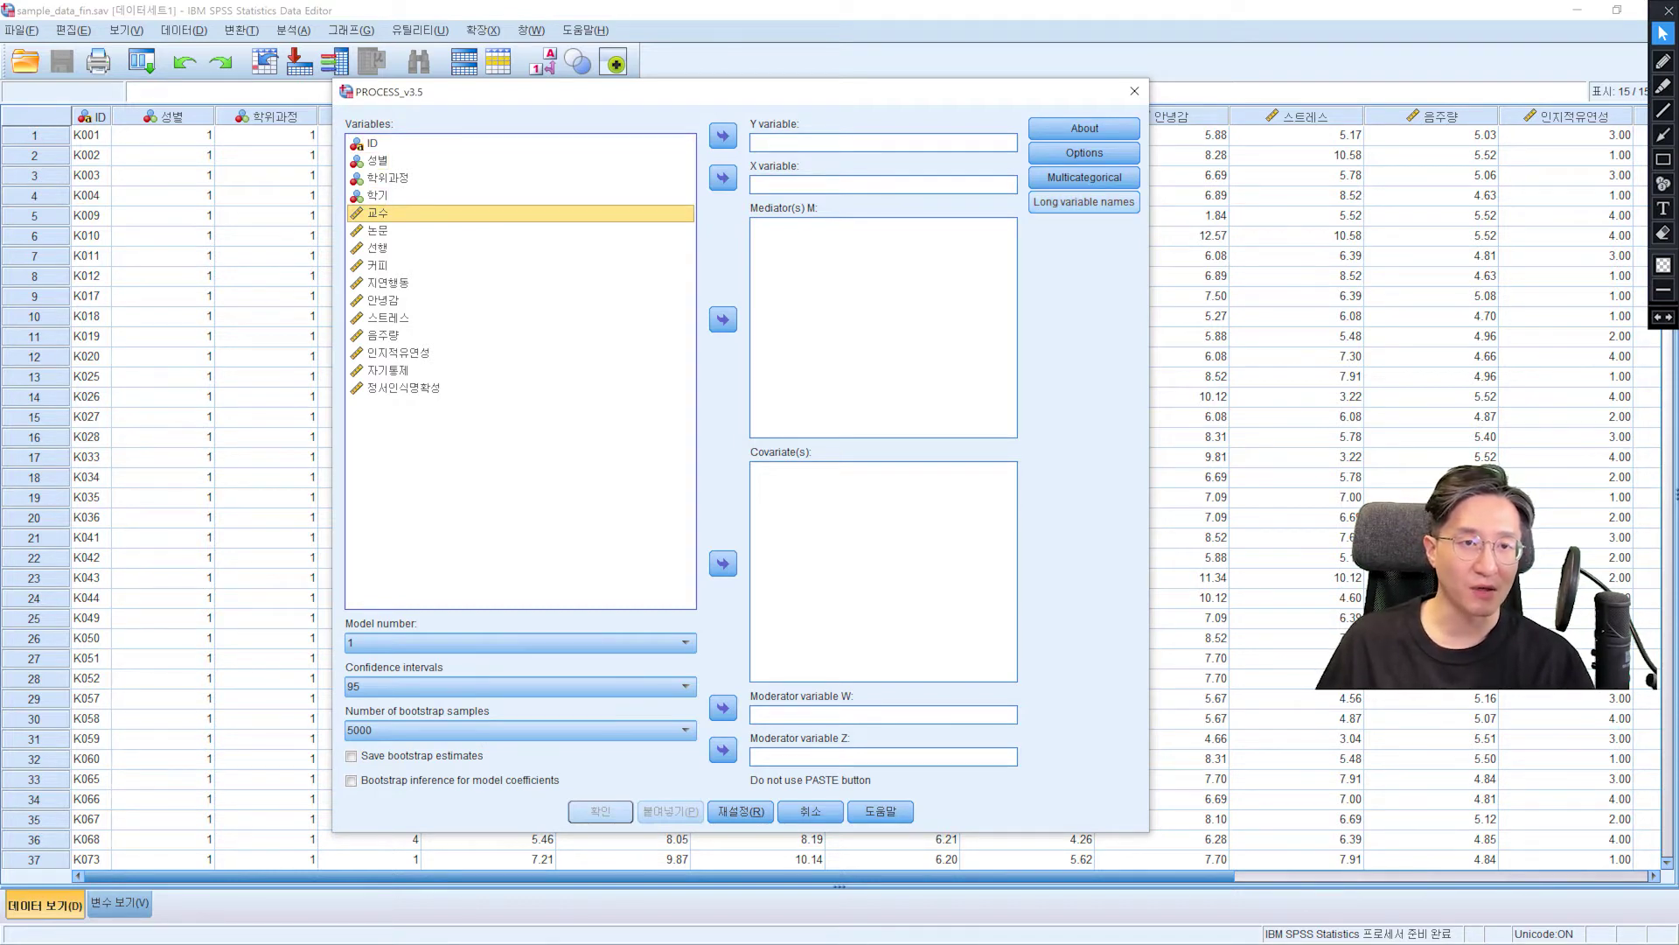
Step: Highlight Long variable names in yellow, open its warning, try accepting the risk of incorrect output, and cancel
left_click(1664, 86)
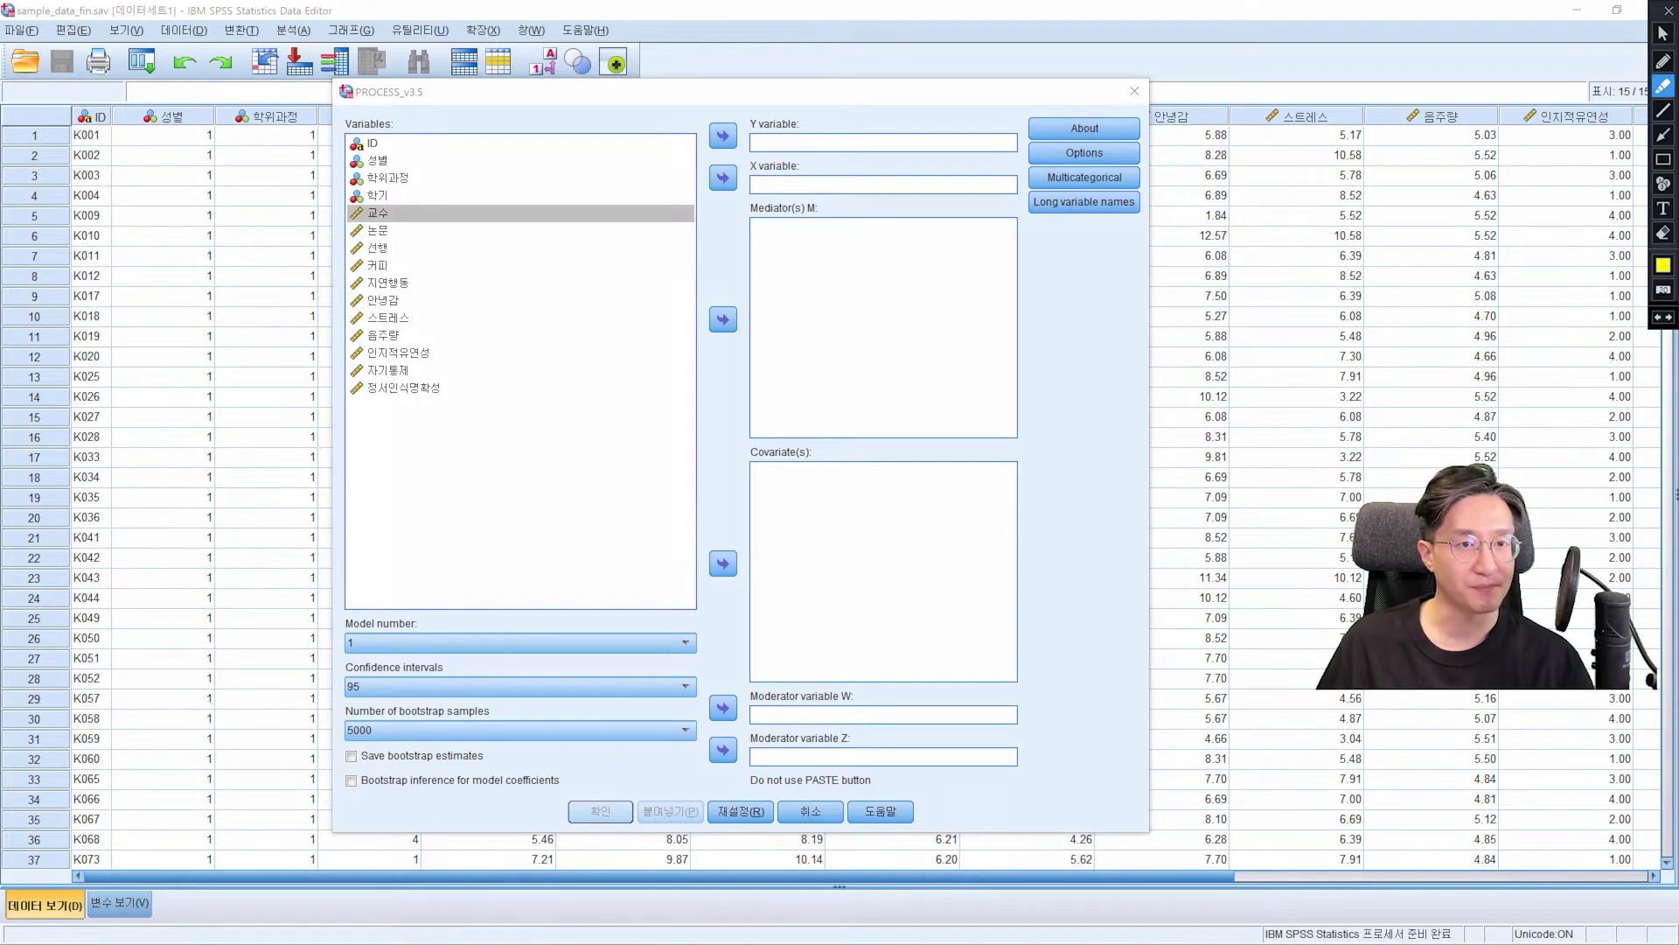
left_click_drag(1034, 204, 1134, 205)
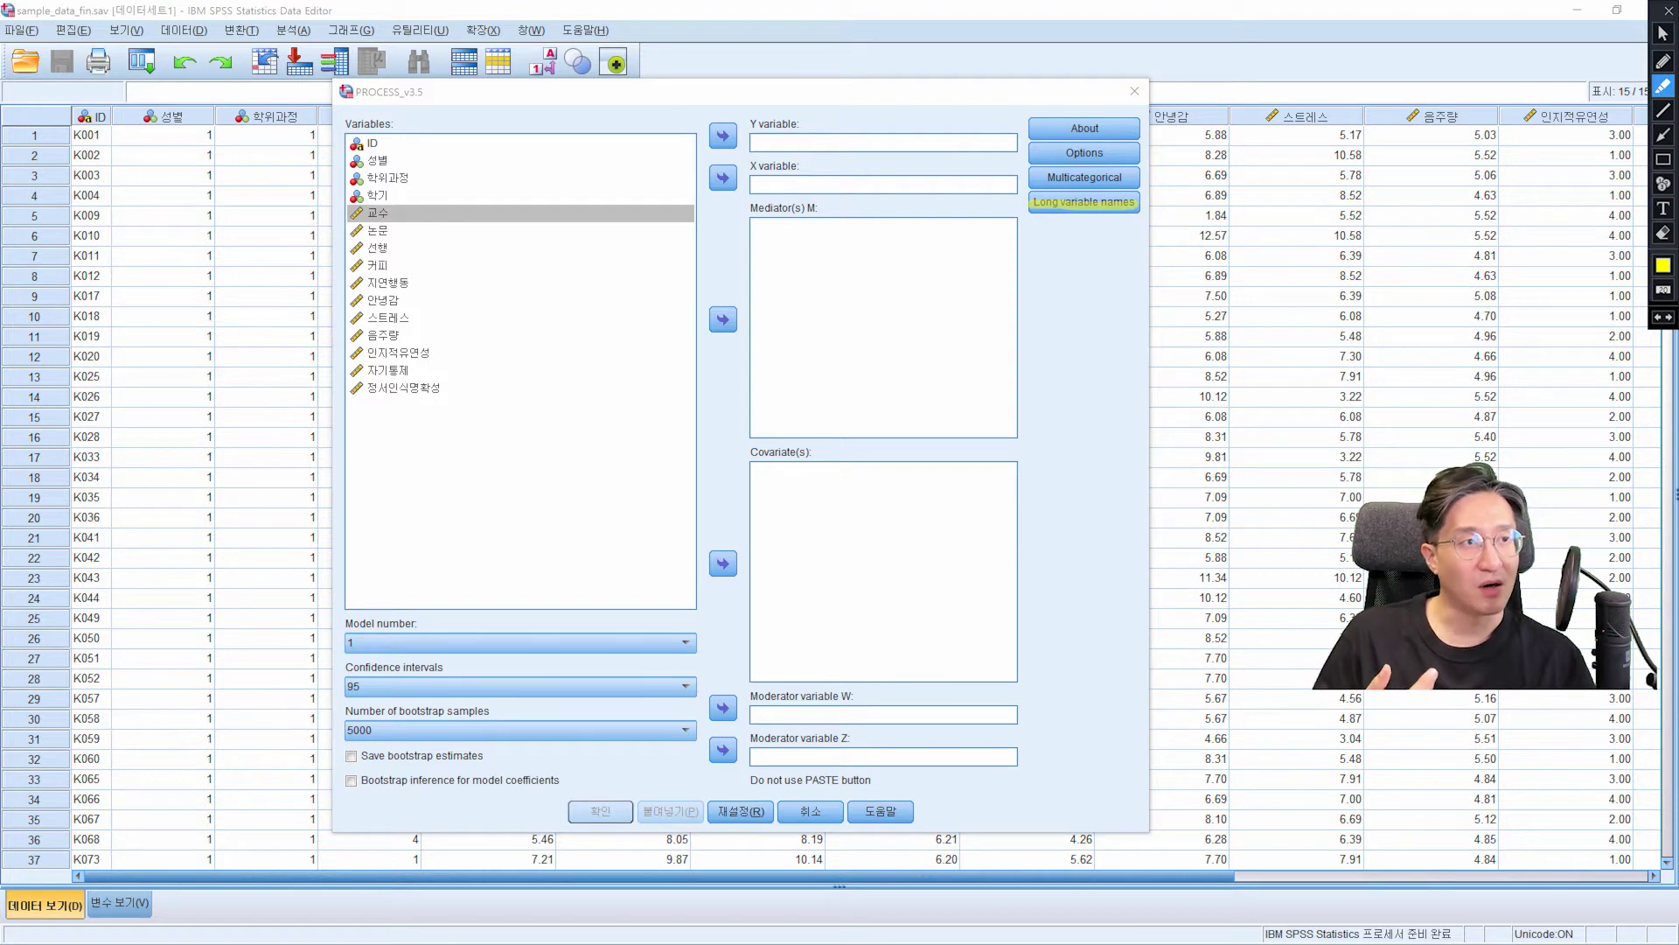
left_click(1663, 33)
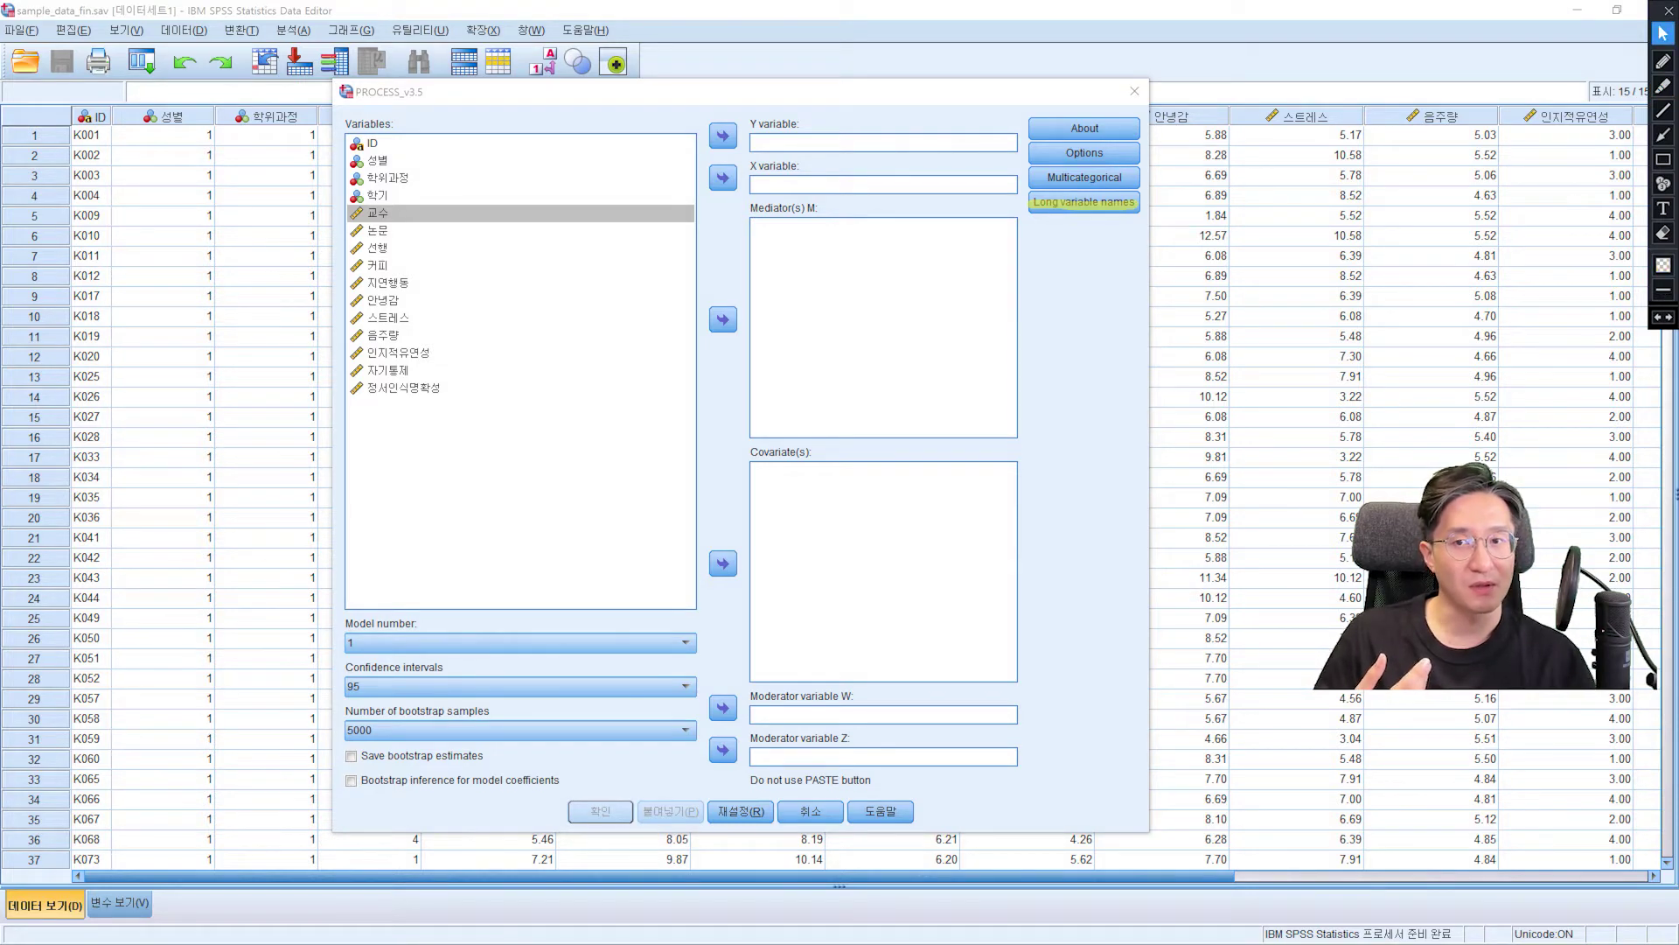
left_click(1084, 203)
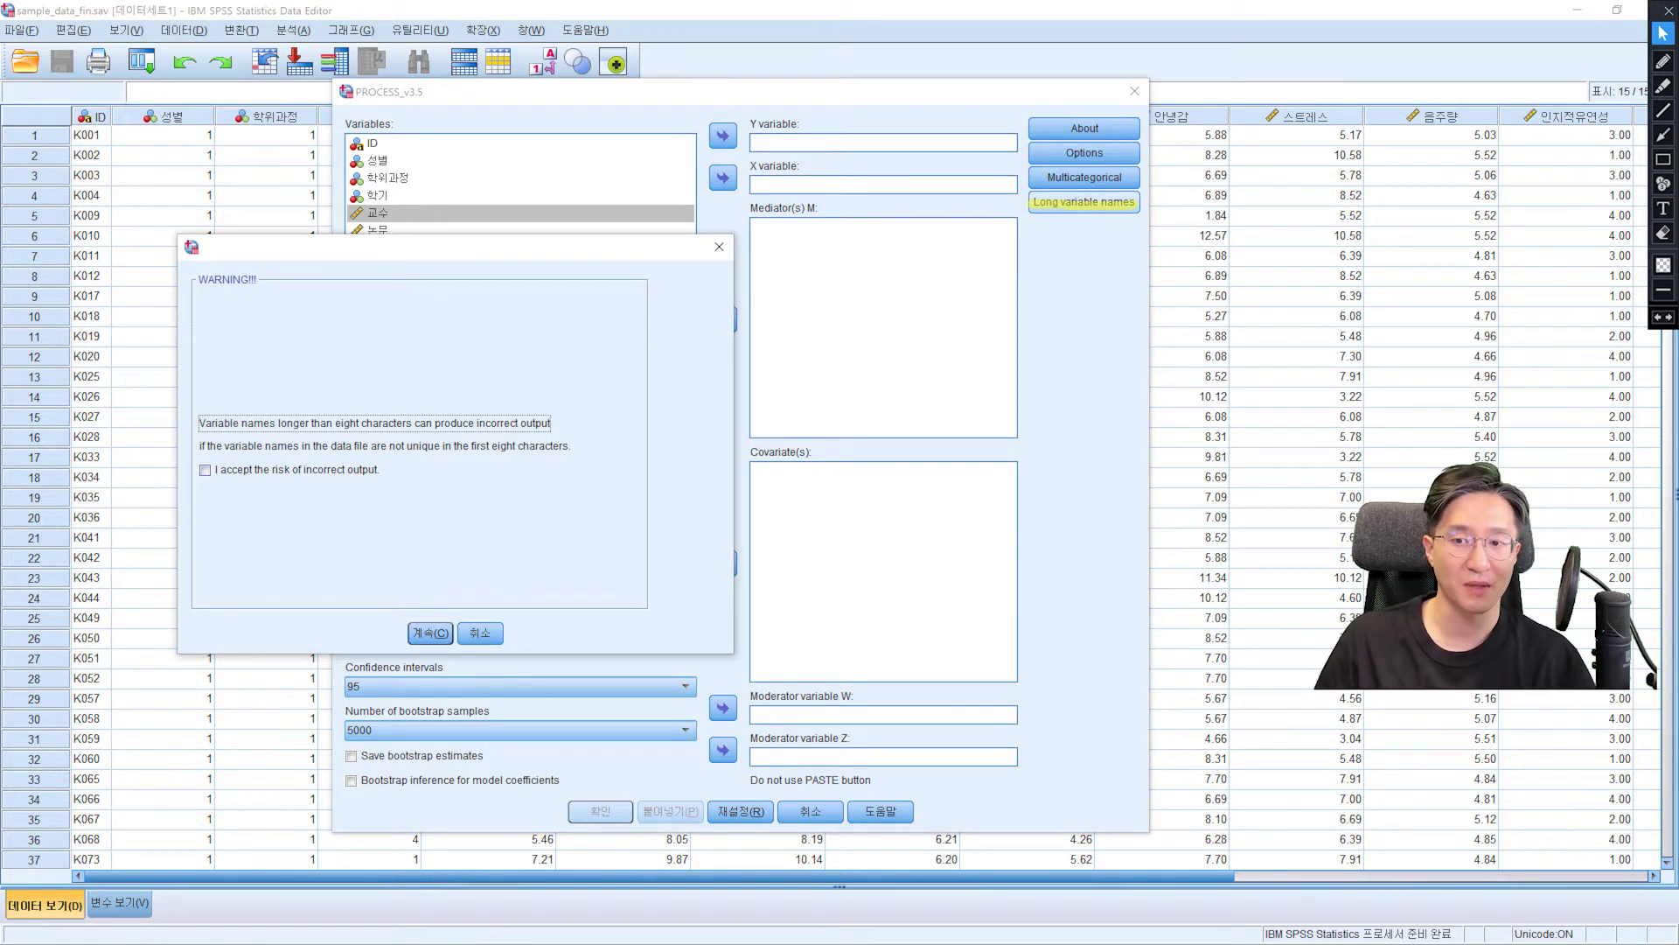
left_click(204, 470)
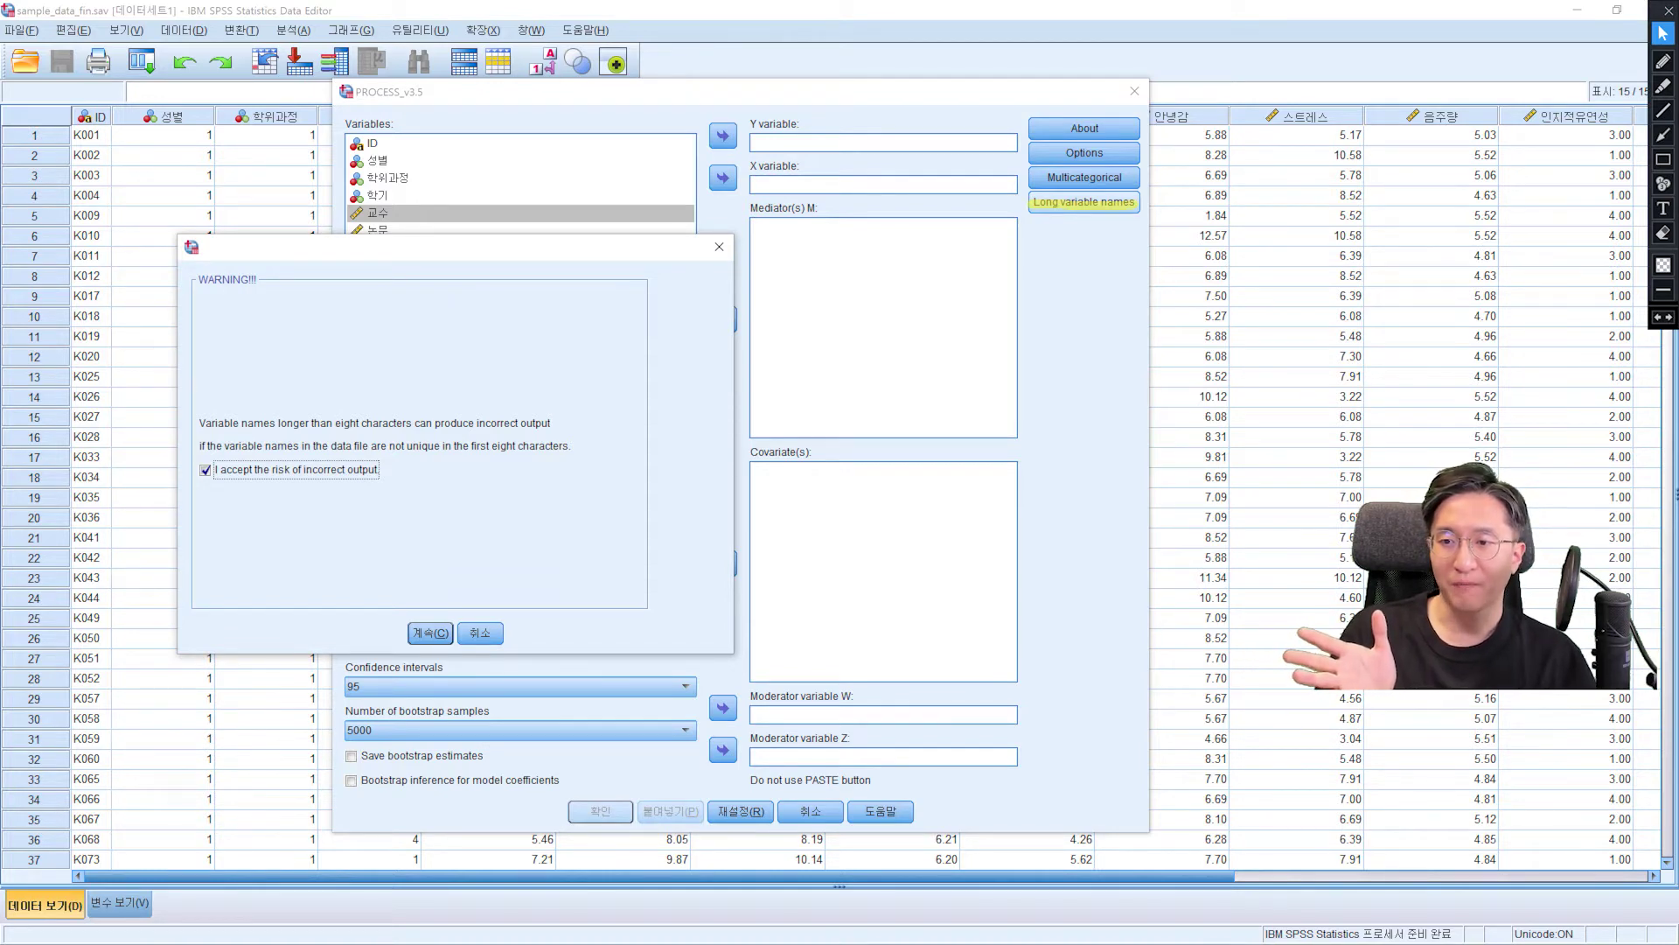
key("space")
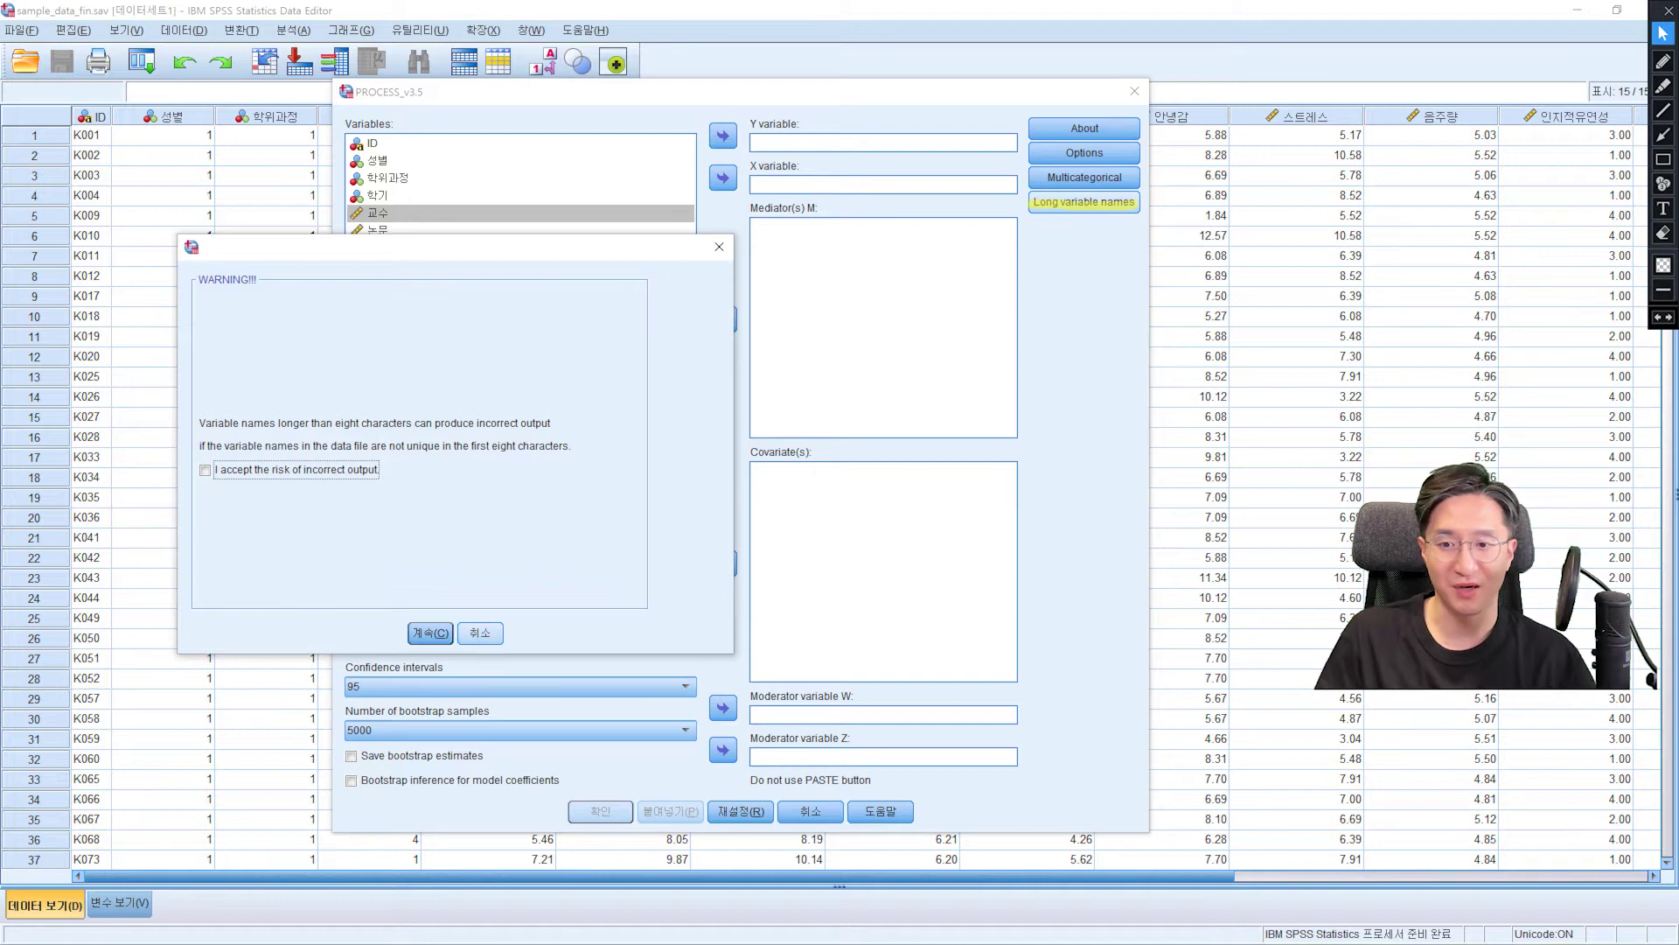
key("Escape")
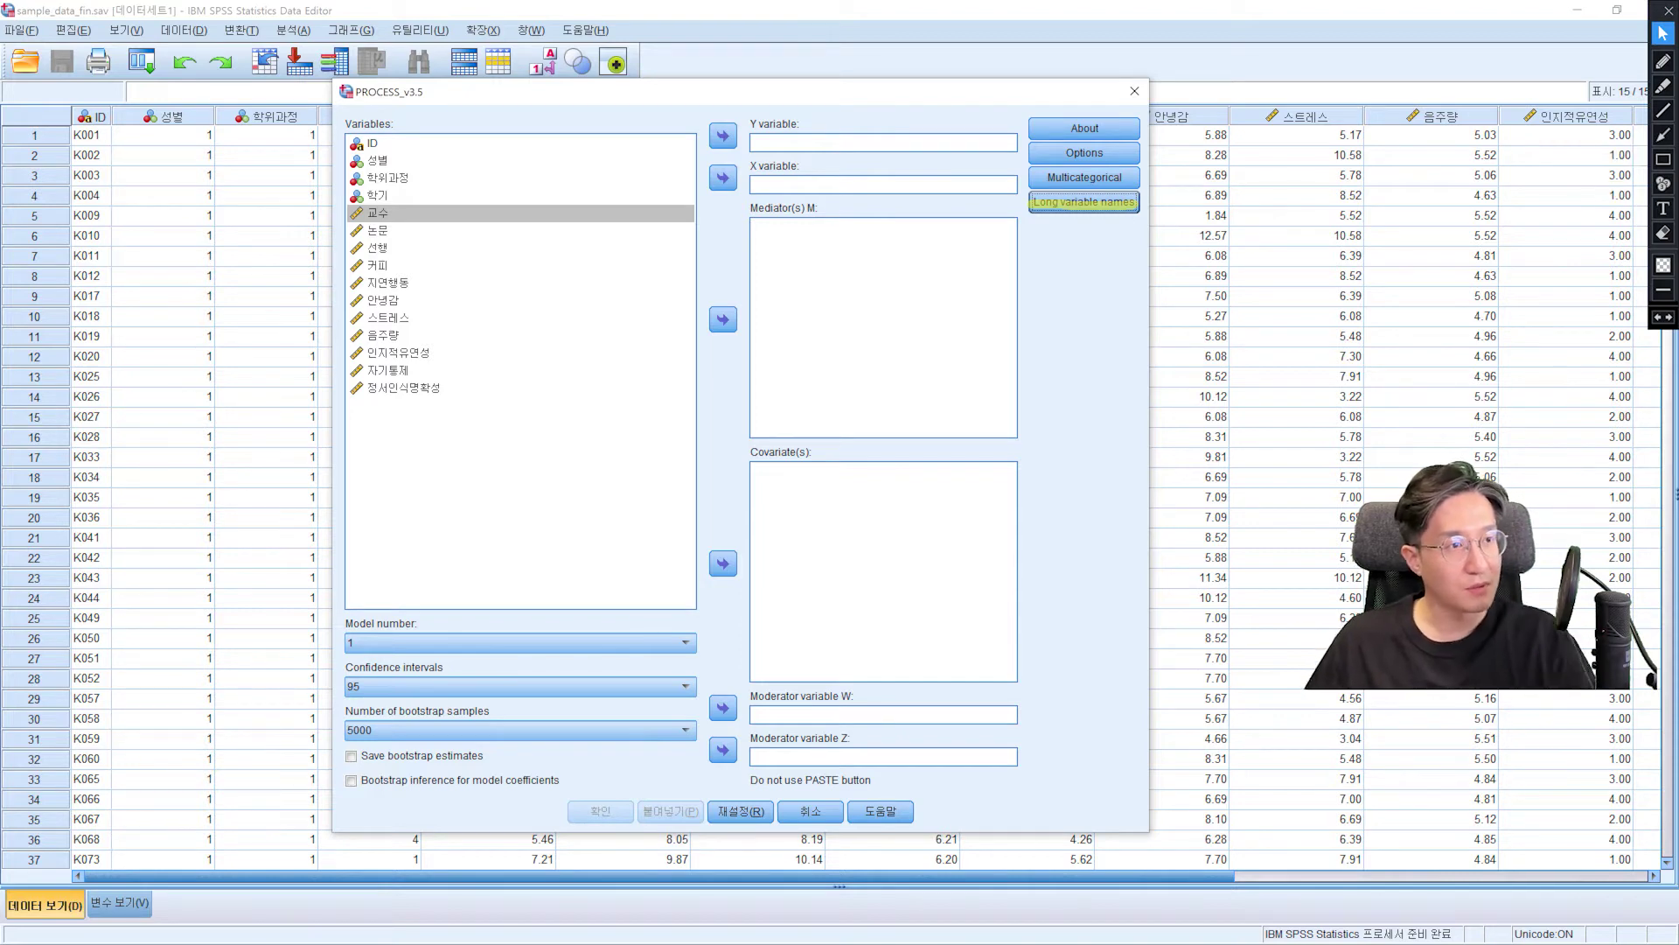
Step: Draw four red boxes over the PROCESS dialog for the predictor, mediator, outcome and moderator
left_click(1662, 61)
mouse_move(538, 409)
left_mouse_down()
mouse_move(542, 475)
mouse_move(566, 477)
mouse_move(542, 477)
left_mouse_up()
mouse_move(803, 226)
left_mouse_down()
mouse_move(806, 288)
mouse_move(827, 282)
left_mouse_up()
left_click_drag(1159, 393, 1162, 466)
mouse_move(1157, 393)
left_mouse_down()
mouse_move(1264, 470)
mouse_move(1160, 468)
left_mouse_up()
mouse_move(612, 262)
left_mouse_down()
mouse_move(669, 206)
mouse_move(685, 271)
left_mouse_up()
left_click_drag(658, 258, 612, 261)
Step: Draw red arrows linking predictor to mediator, mediator to outcome and predictor to outcome, plus the moderator's arrow onto the first path
mouse_move(606, 386)
left_mouse_down()
mouse_move(766, 284)
mouse_move(782, 301)
left_mouse_up()
mouse_move(950, 280)
left_mouse_down()
mouse_move(1146, 380)
mouse_move(1129, 381)
left_mouse_up()
left_click_drag(692, 426, 1144, 438)
left_click_drag(1132, 427, 1111, 446)
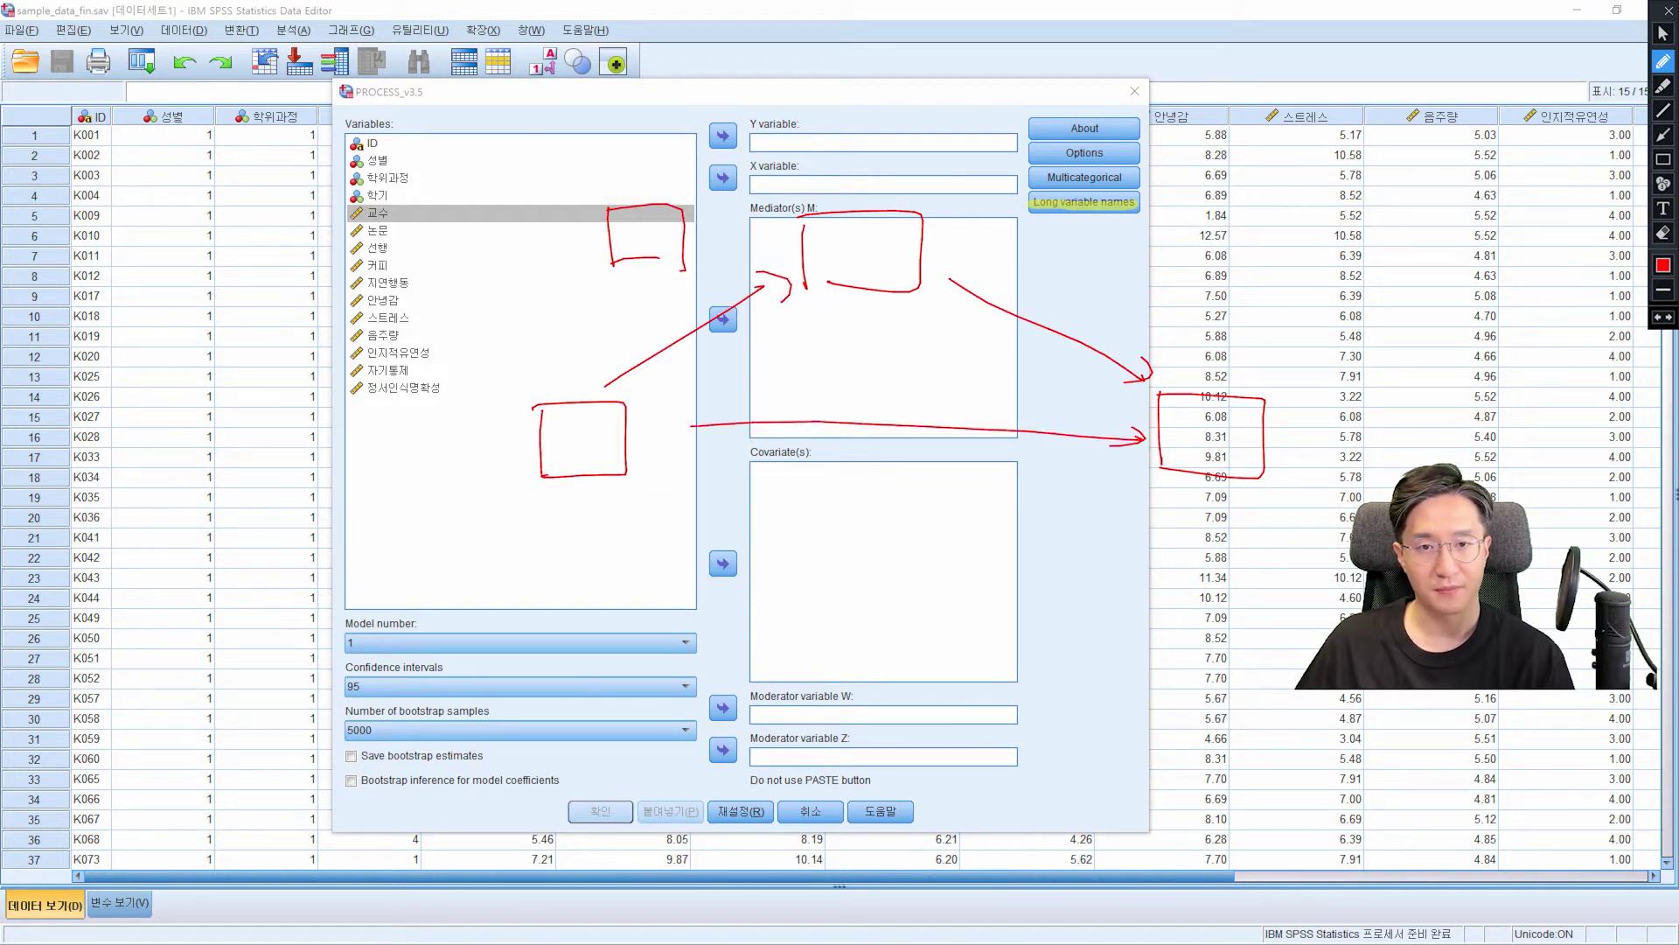
left_click_drag(647, 271, 690, 325)
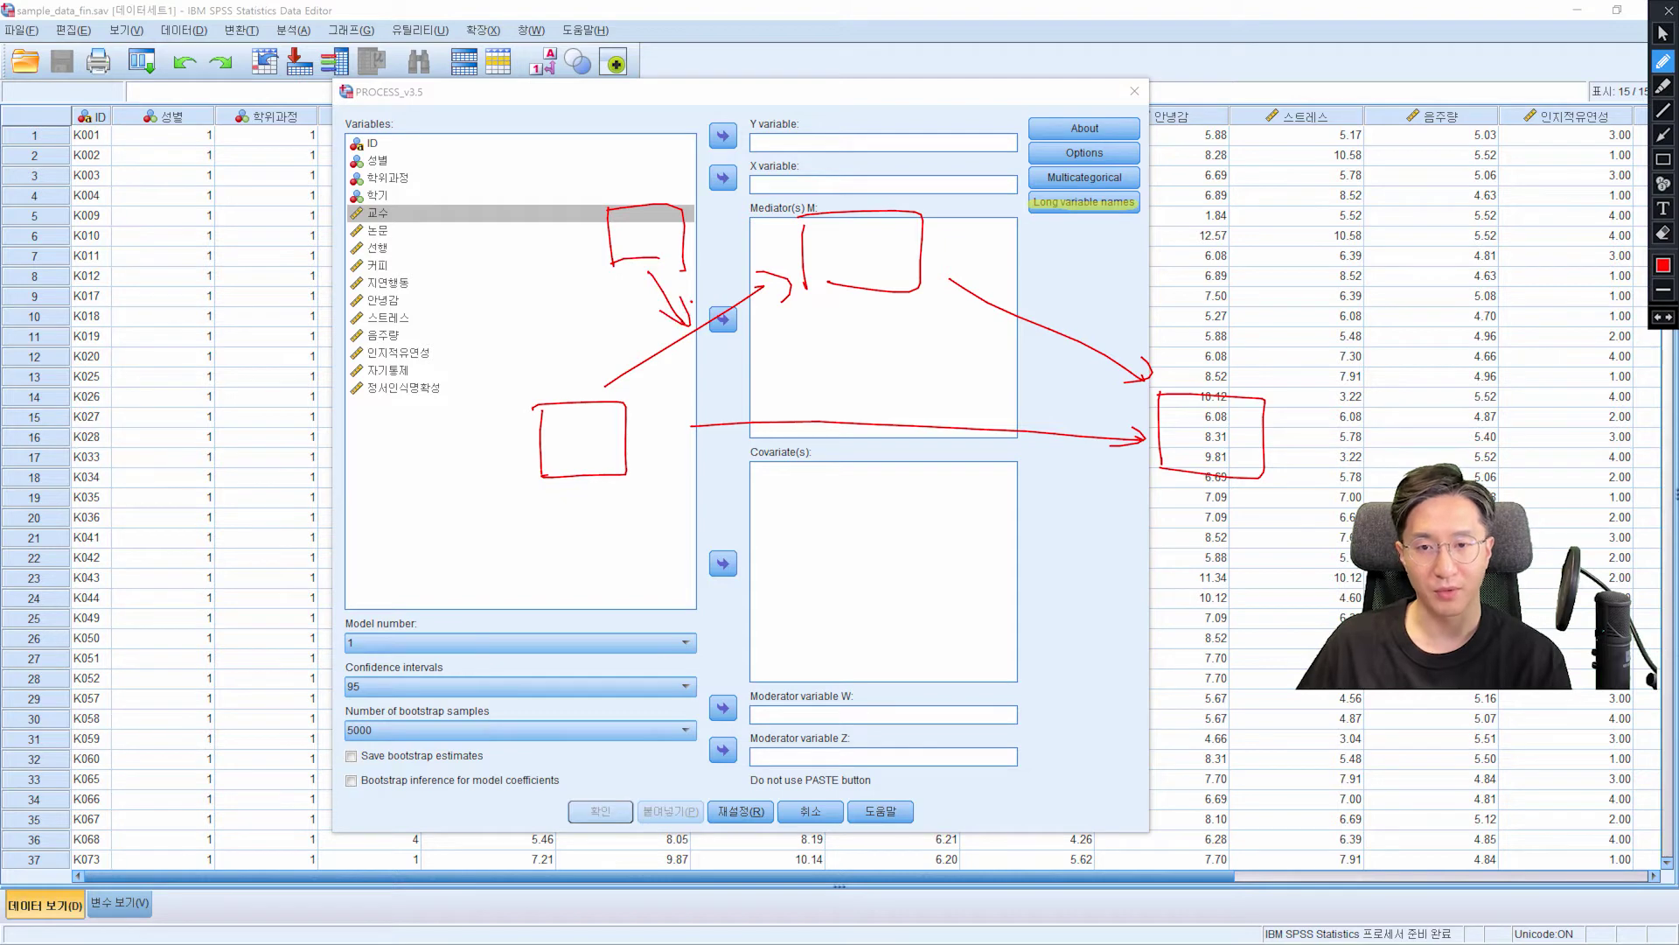
Step: Handwrite the variable labels in the boxes: 커피 for the predictor, 선행 for the mediator, 논문 for the outcome and 교 for the moderator
mouse_move(547, 437)
left_mouse_down()
mouse_move(553, 456)
mouse_move(596, 431)
mouse_move(581, 459)
mouse_move(601, 429)
left_mouse_up()
left_click_drag(592, 431, 603, 450)
left_click_drag(612, 421, 616, 456)
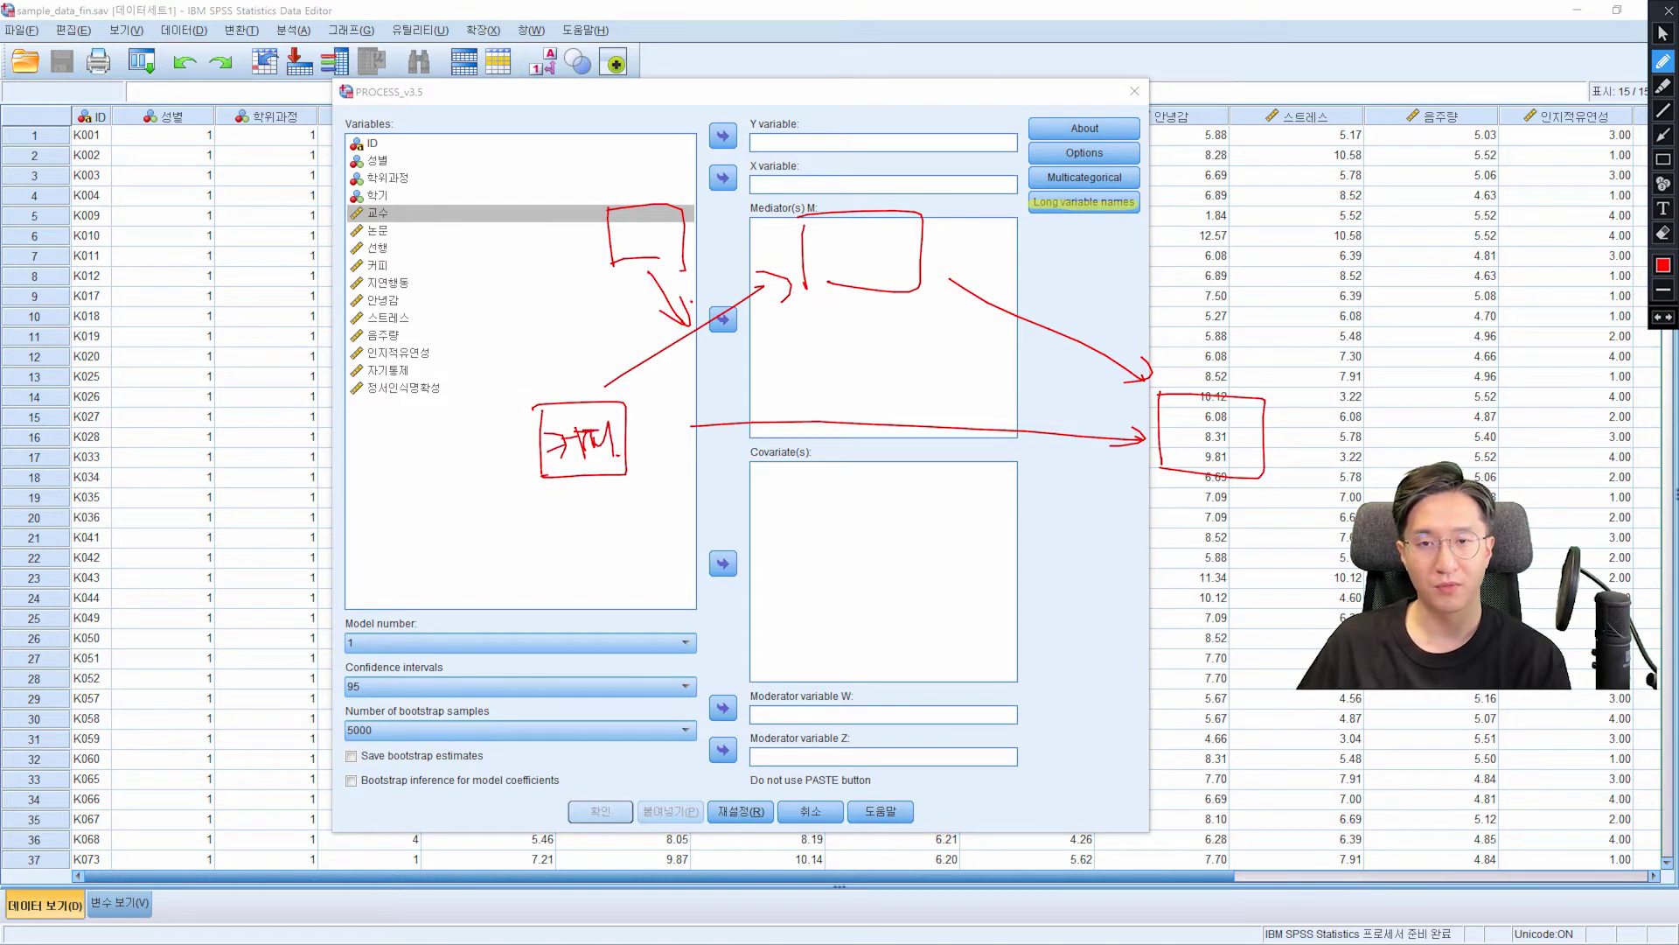
mouse_move(821, 243)
left_mouse_down()
mouse_move(835, 267)
mouse_move(888, 271)
left_mouse_up()
mouse_move(1167, 419)
left_mouse_down()
mouse_move(1192, 450)
mouse_move(1209, 420)
mouse_move(1227, 451)
left_mouse_up()
left_click_drag(649, 216, 656, 233)
mouse_move(646, 224)
left_mouse_down()
mouse_move(644, 245)
mouse_move(668, 238)
left_mouse_up()
Step: Change the pen color to blue and draw the moderator's second arrow onto the predictor-to-outcome path
left_click(1663, 264)
left_click(1601, 62)
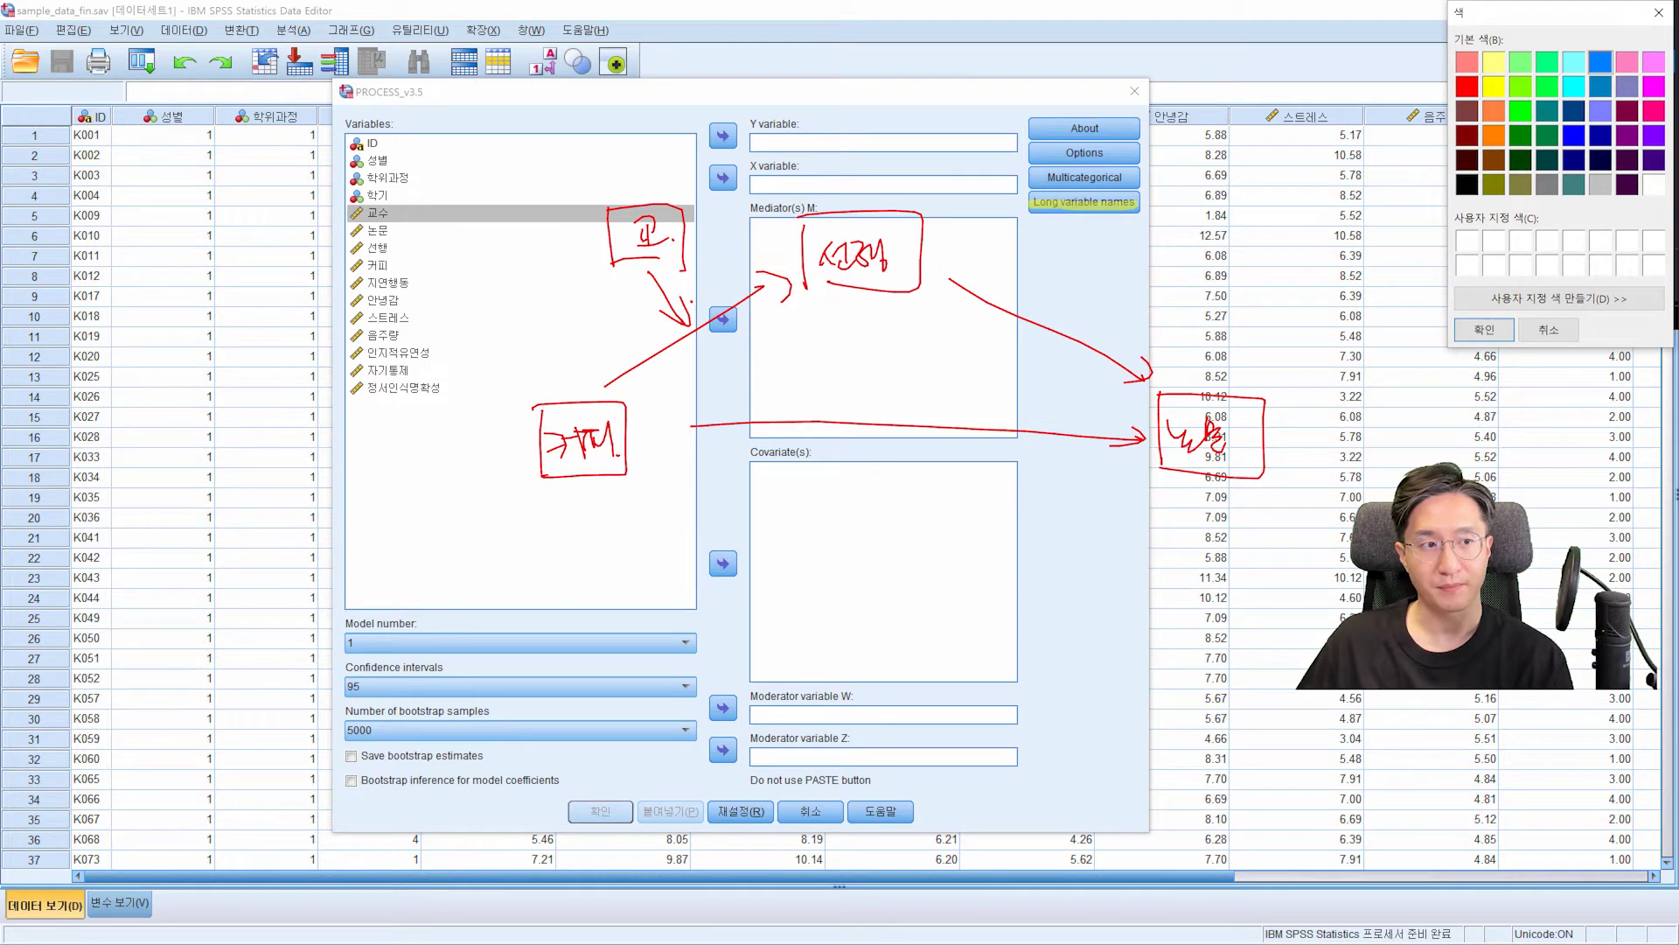
left_click(1484, 329)
left_click_drag(632, 271, 716, 413)
left_click_drag(687, 395, 716, 413)
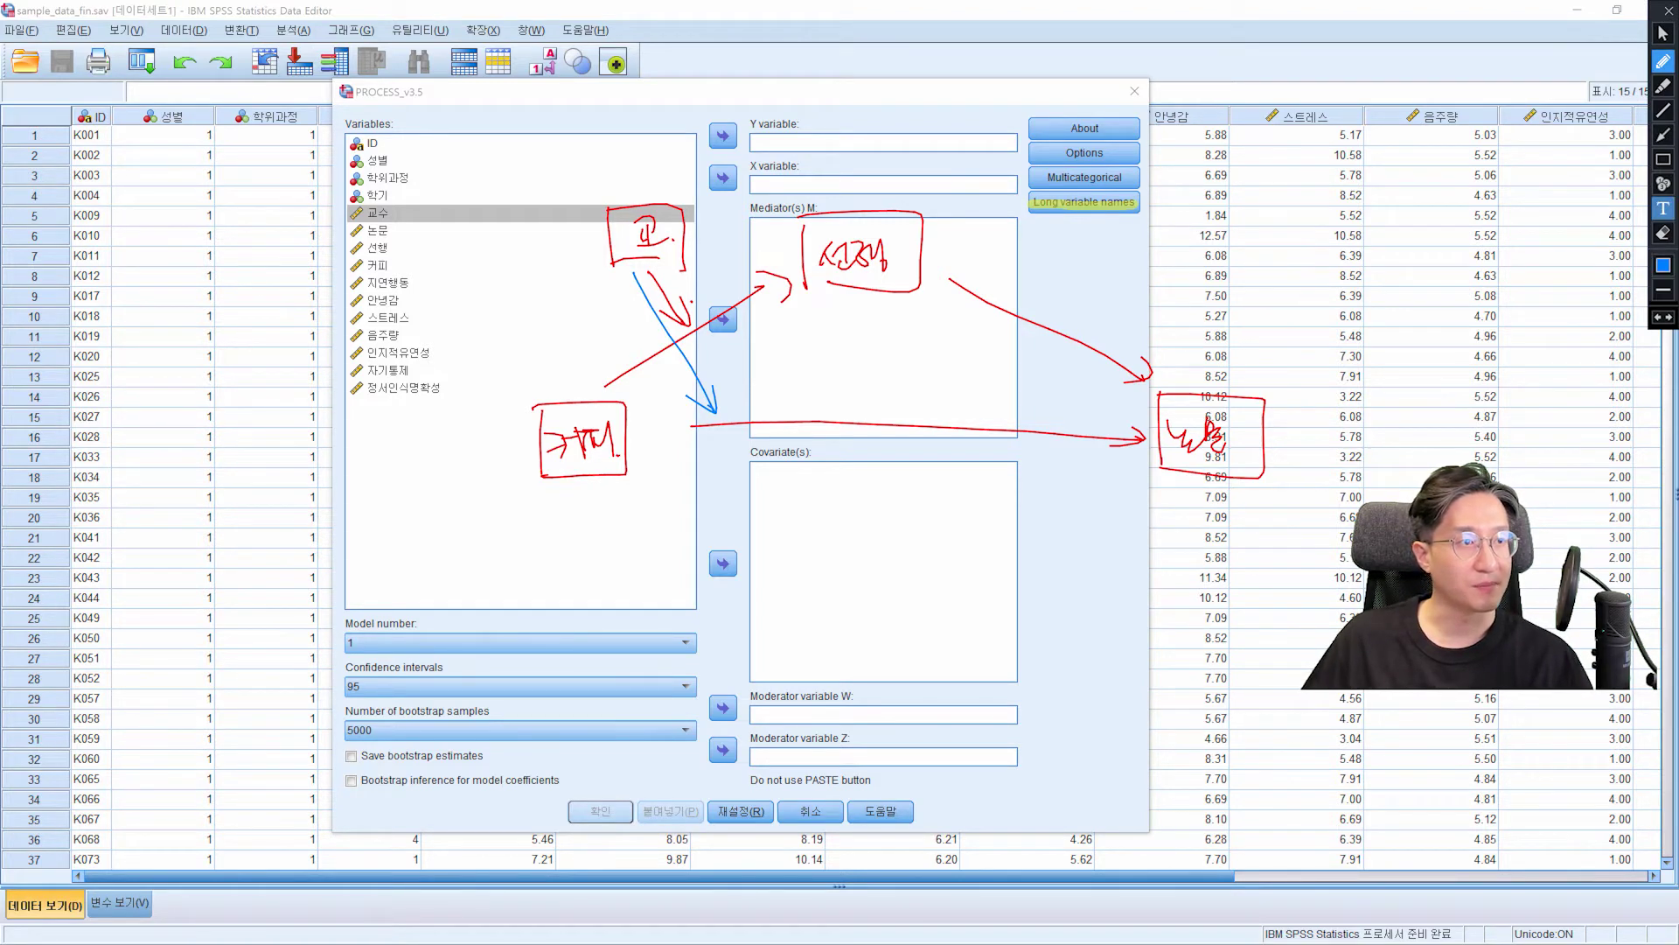
Step: Change the pen color to pink and letter the diagram's boxes X, M, W and Y
left_click(1663, 265)
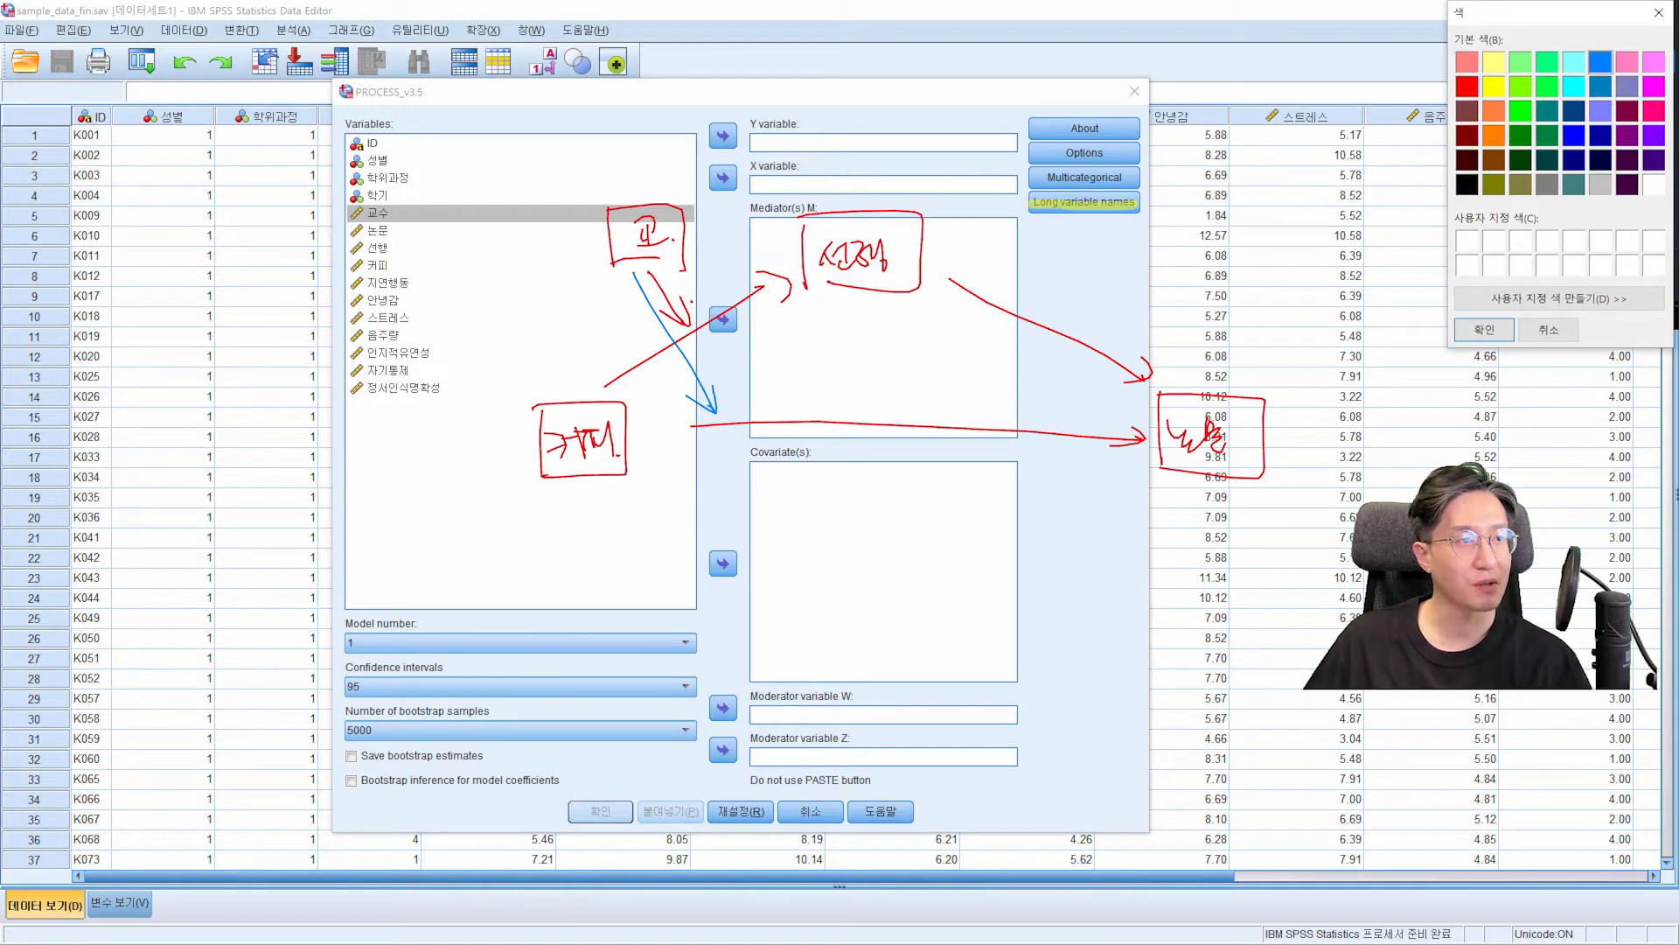
left_click(1654, 112)
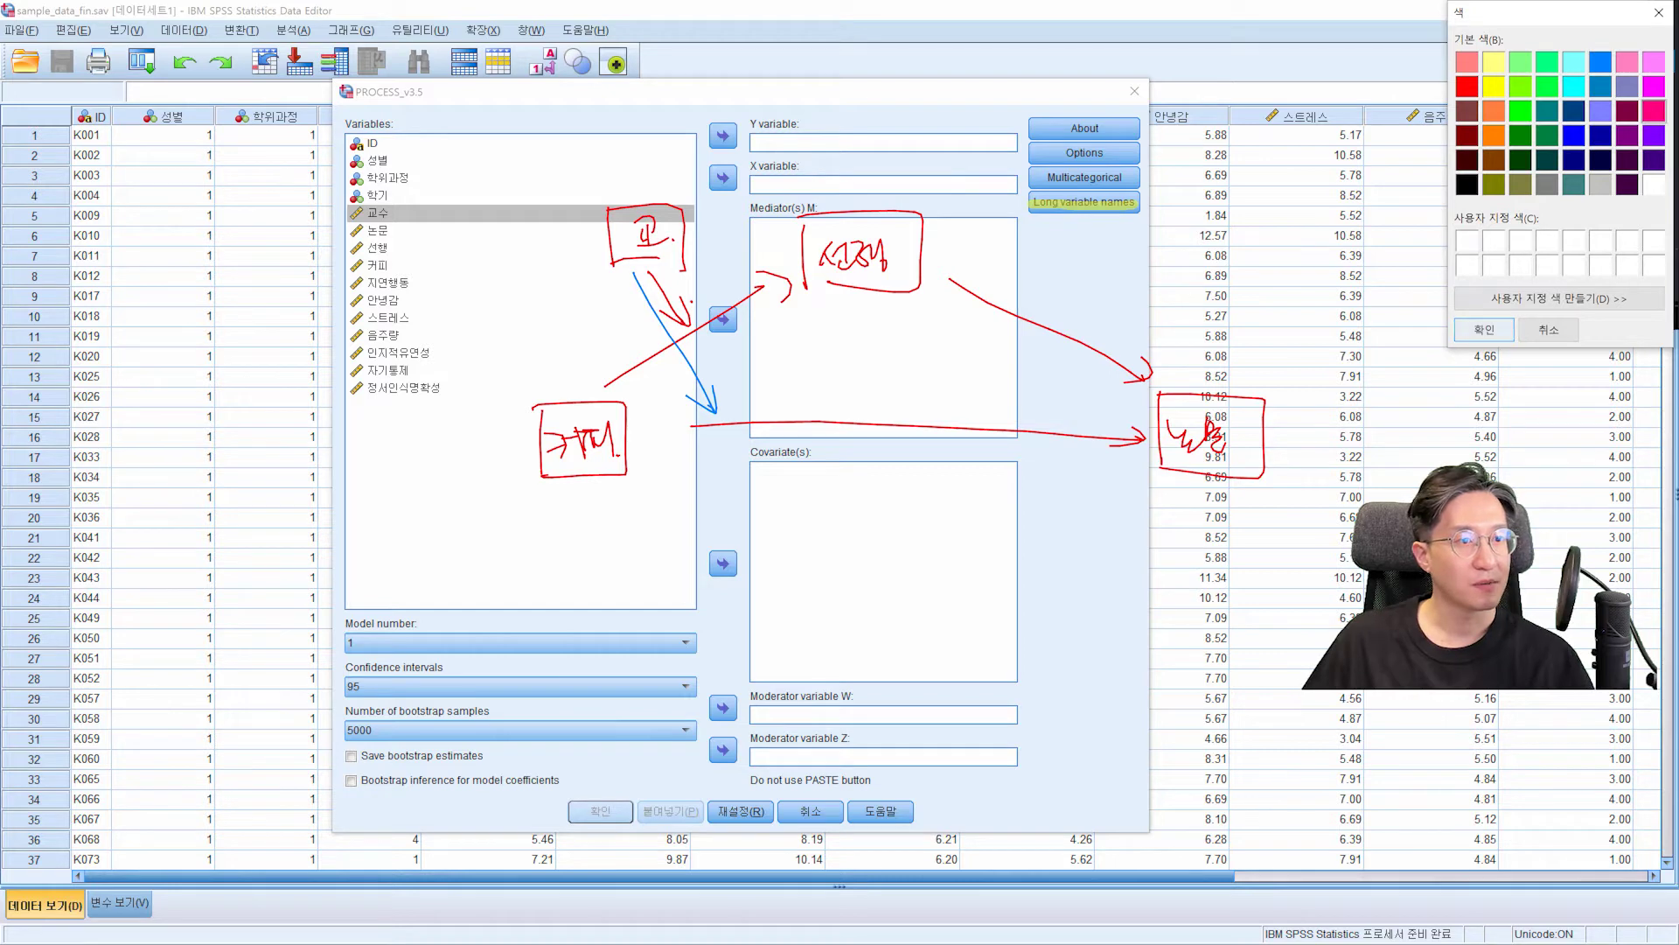
left_click(1485, 330)
mouse_move(604, 476)
left_mouse_down()
mouse_move(580, 525)
mouse_move(619, 520)
left_mouse_up()
mouse_move(945, 259)
left_mouse_down()
mouse_move(944, 210)
mouse_move(987, 258)
left_mouse_up()
left_click_drag(613, 168, 661, 154)
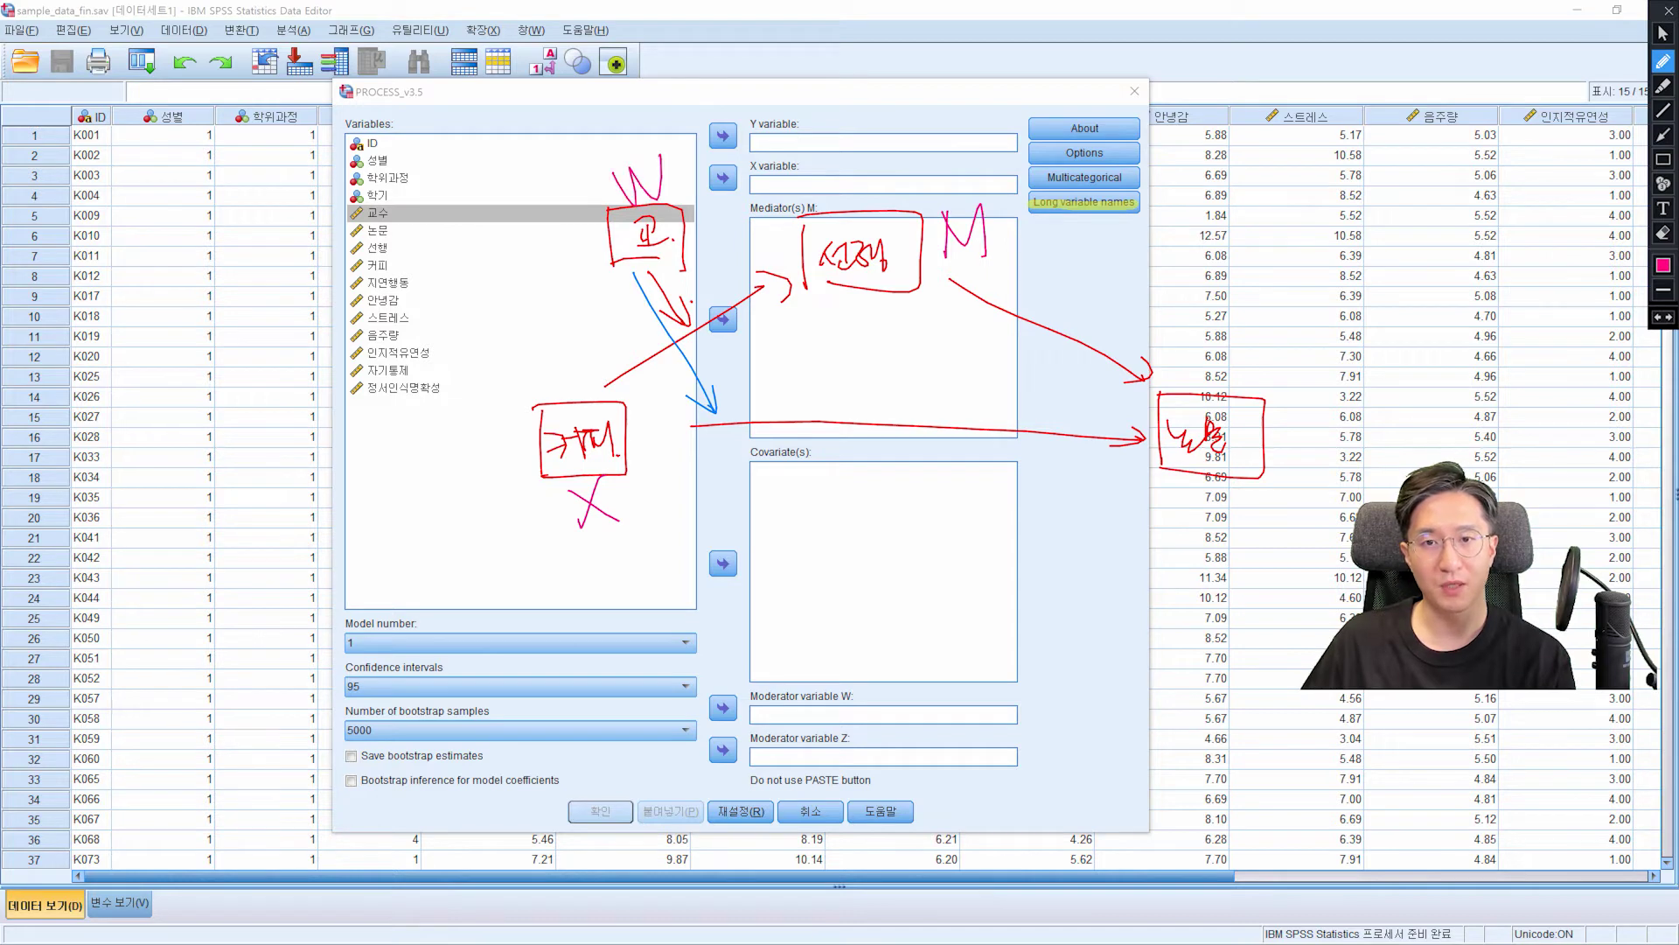
left_click_drag(1269, 349, 1311, 363)
left_click_drag(1293, 376, 1294, 432)
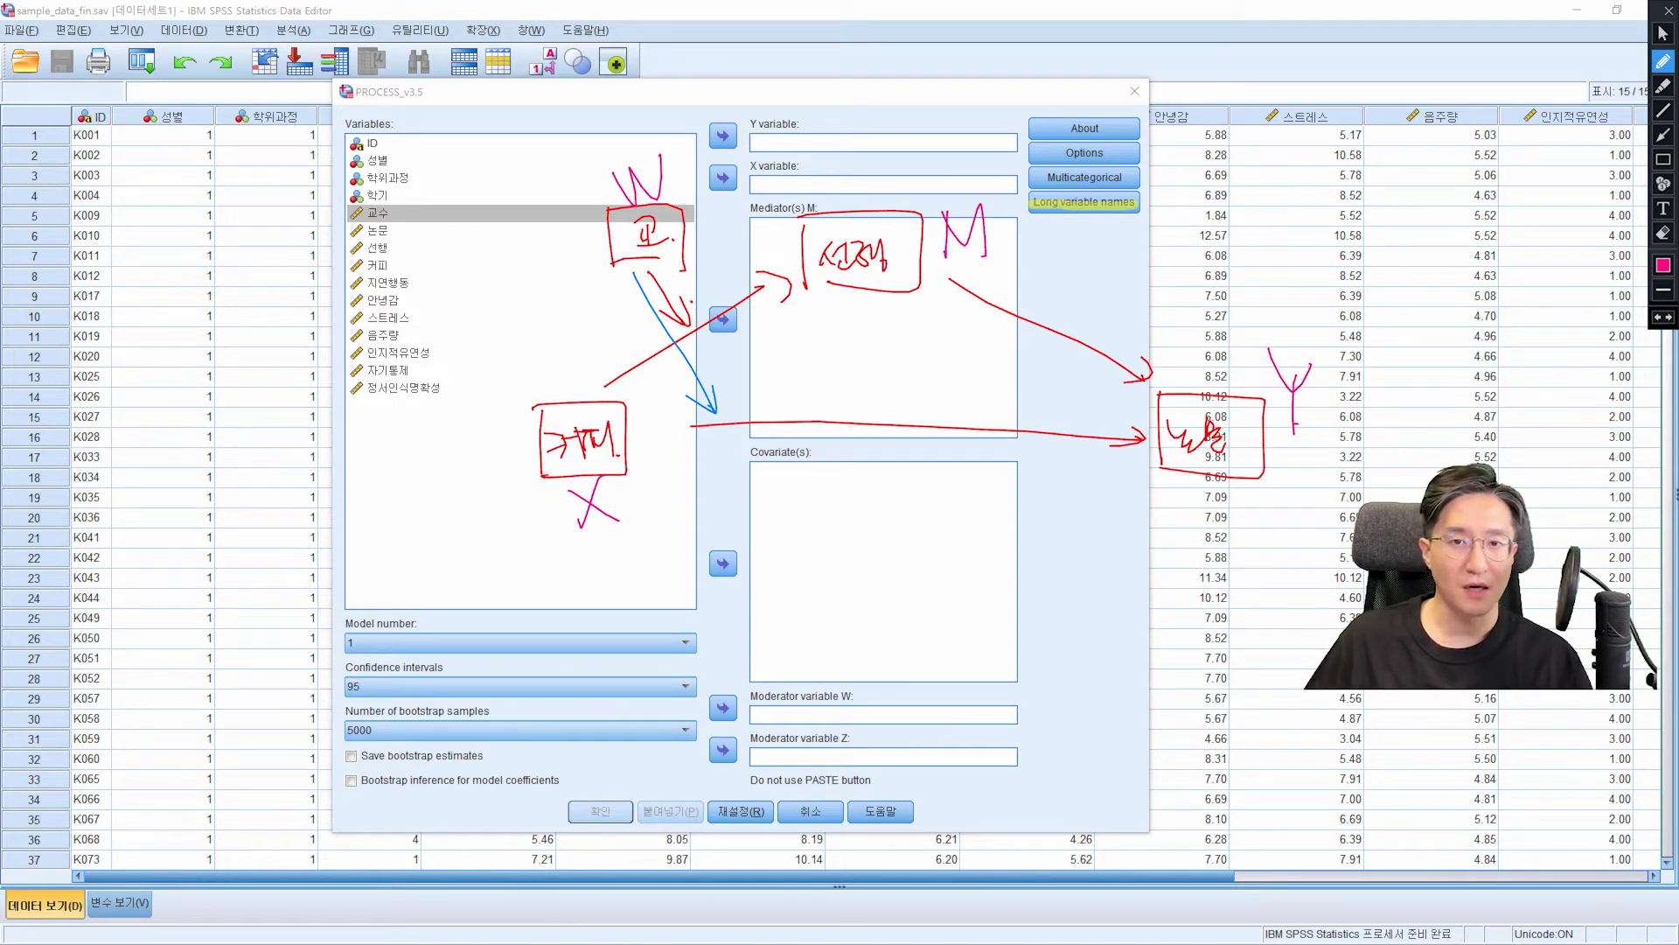
Step: In the PROCESS dialog, assign 교수 as moderator variable W and 커피 as the X variable
left_click(1664, 33)
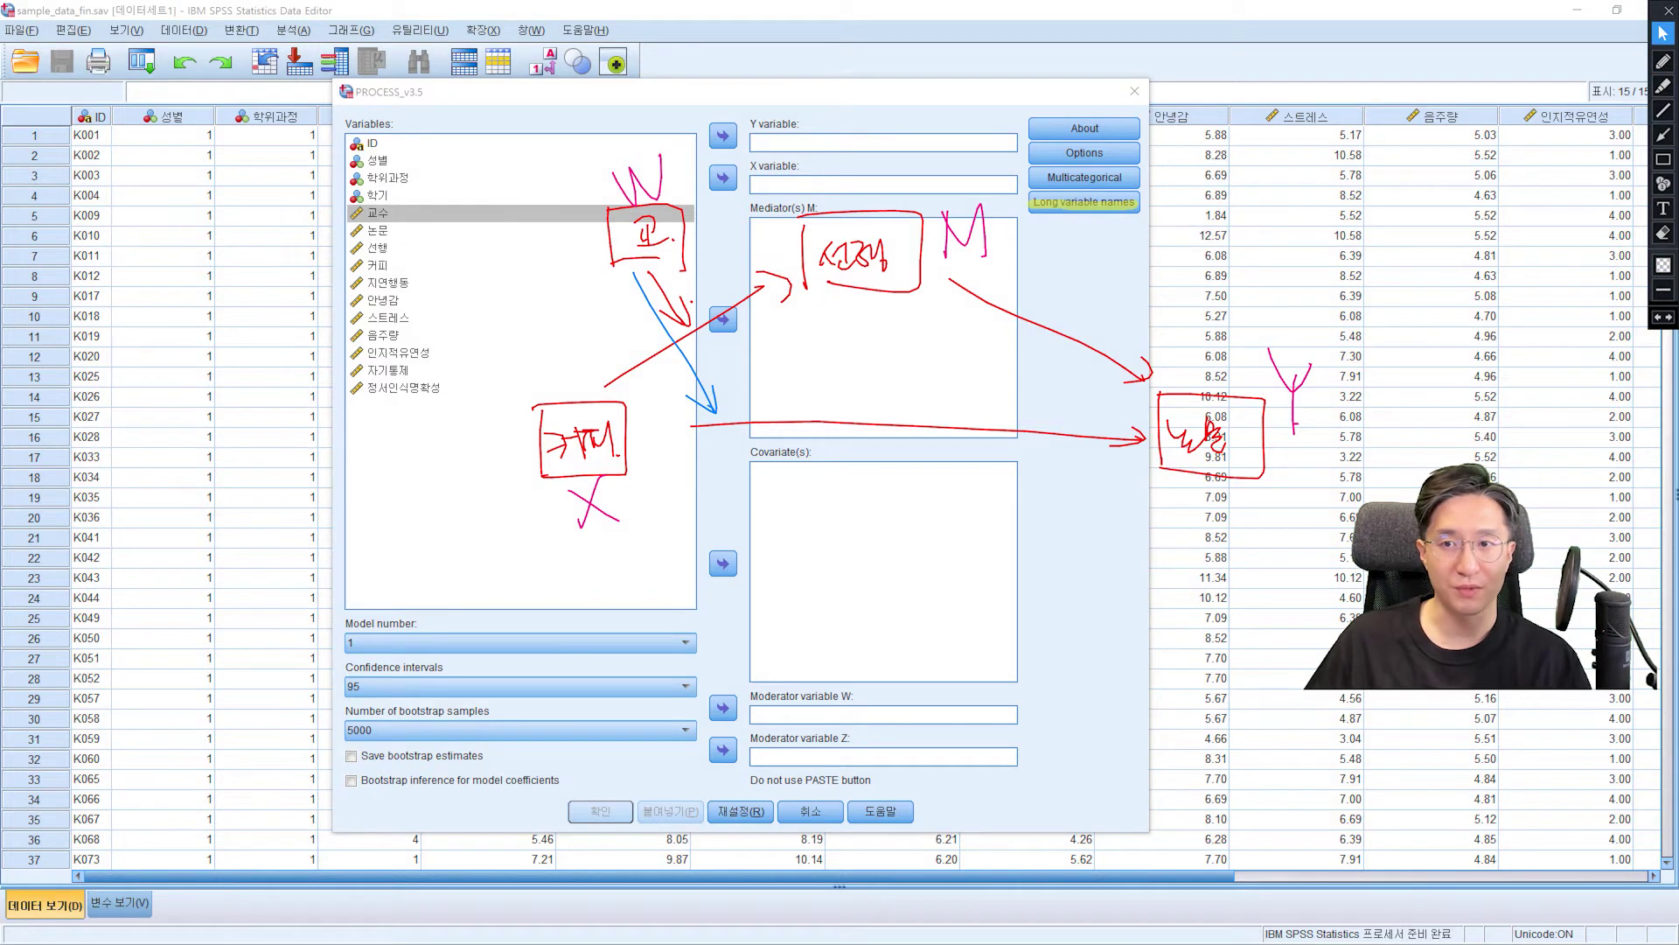
left_click(378, 213)
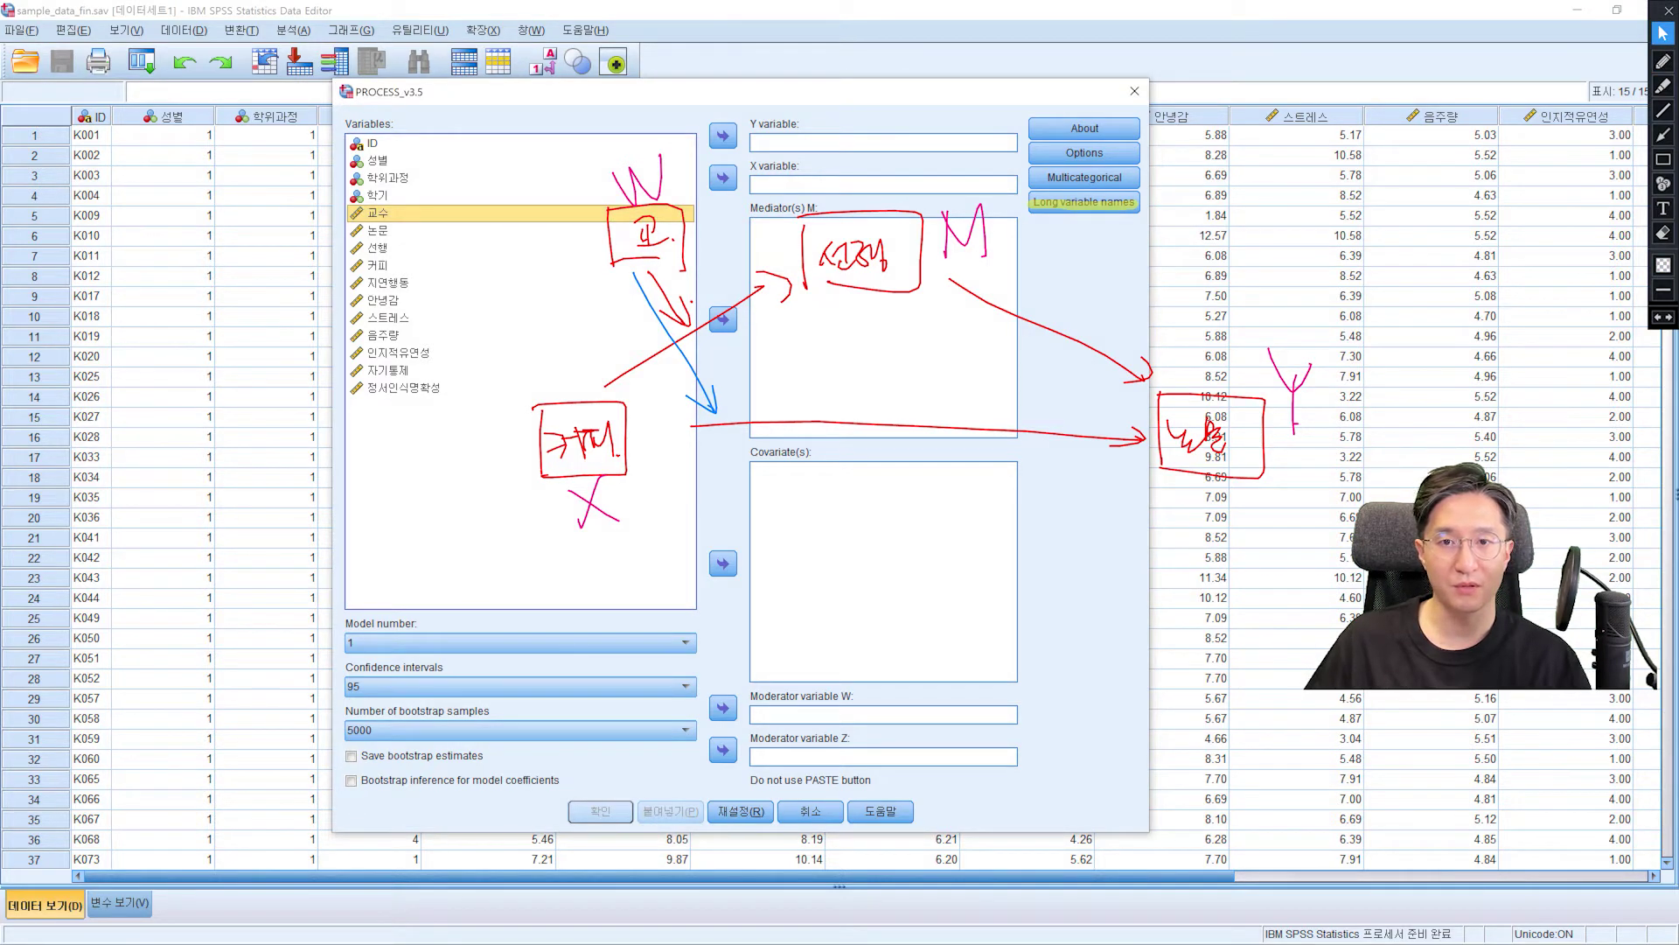
left_click(723, 707)
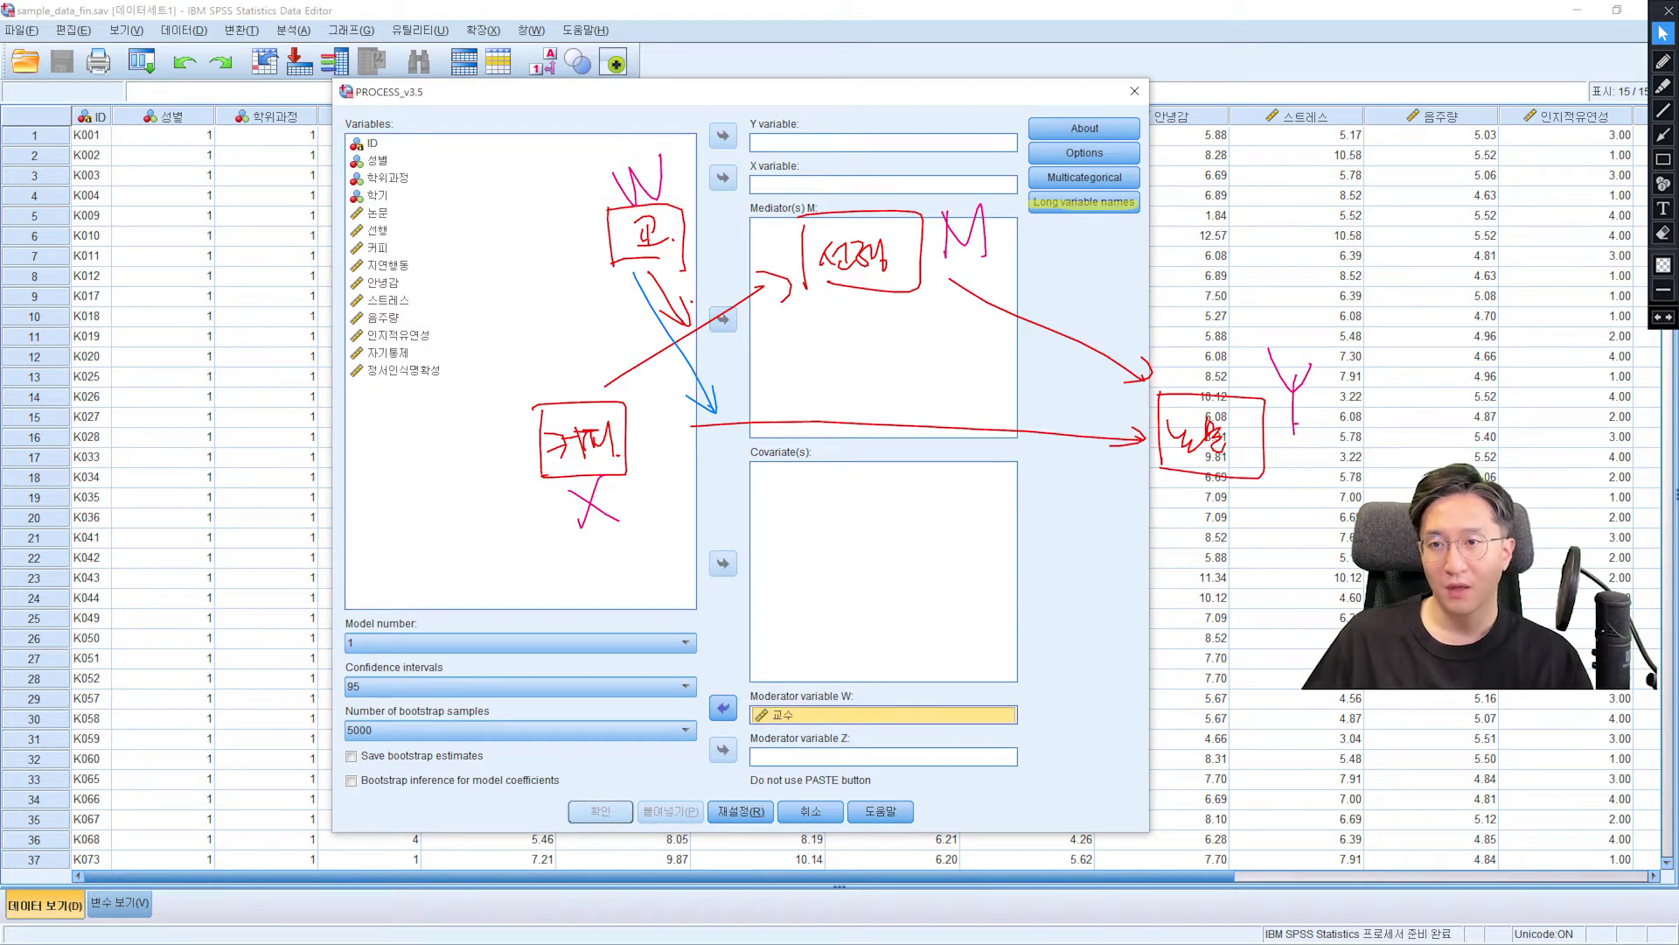
left_click(377, 247)
left_click(723, 178)
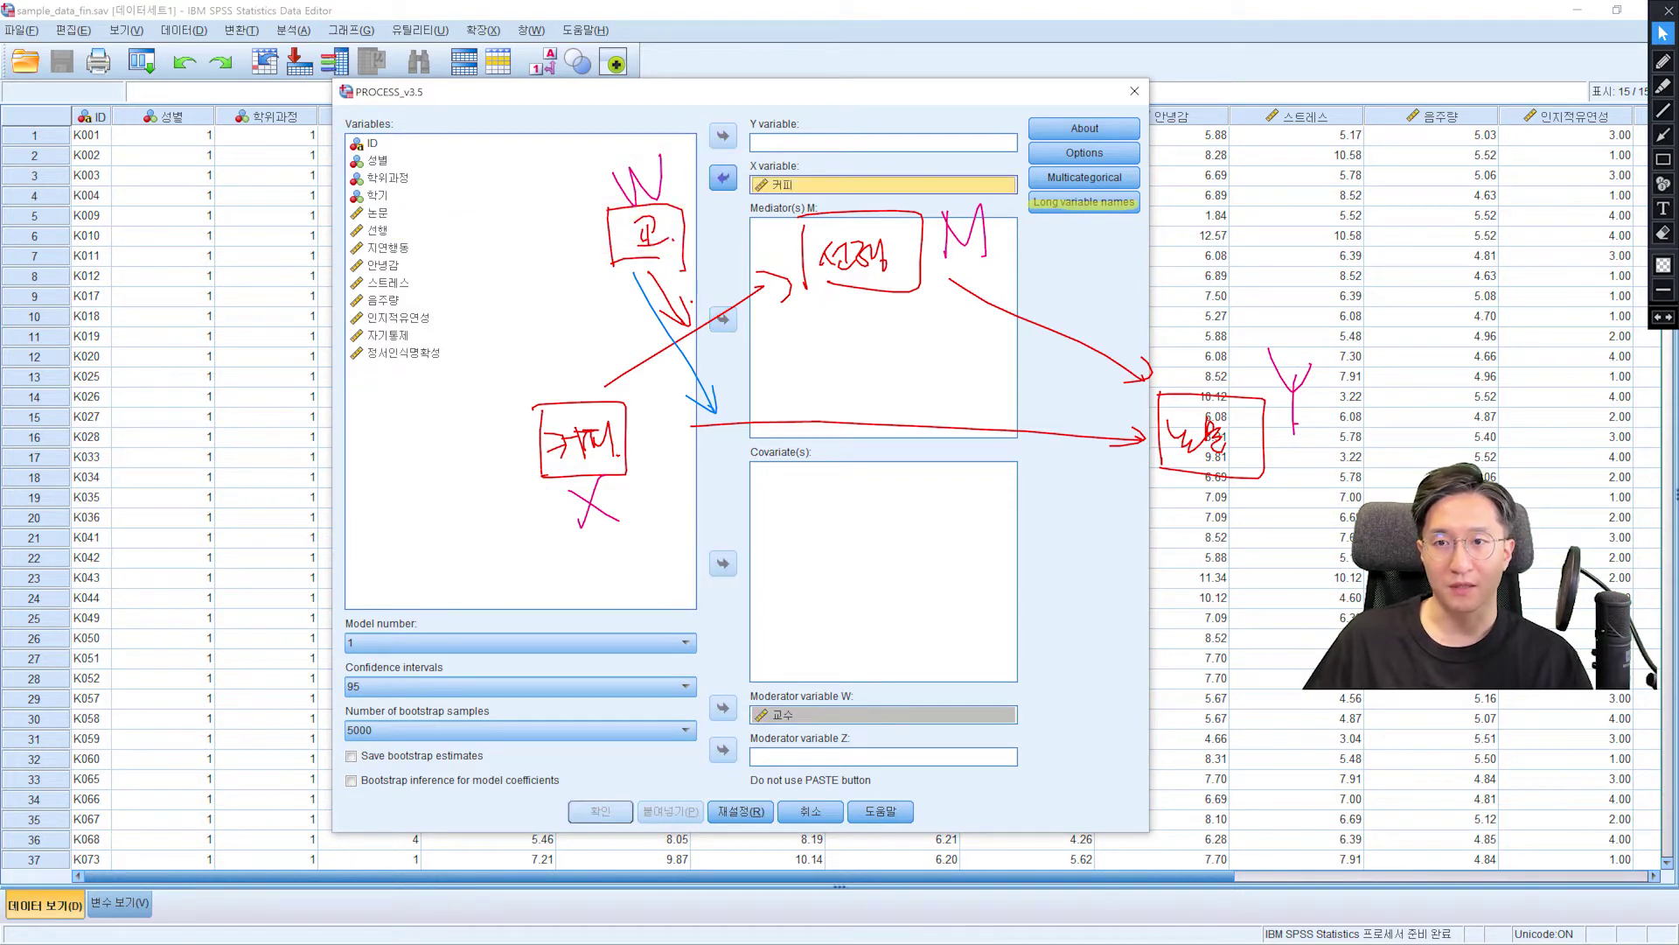
Step: Assign 논문 as the Y variable and 선행 as mediator M, and erase all on-screen annotations
left_click(377, 212)
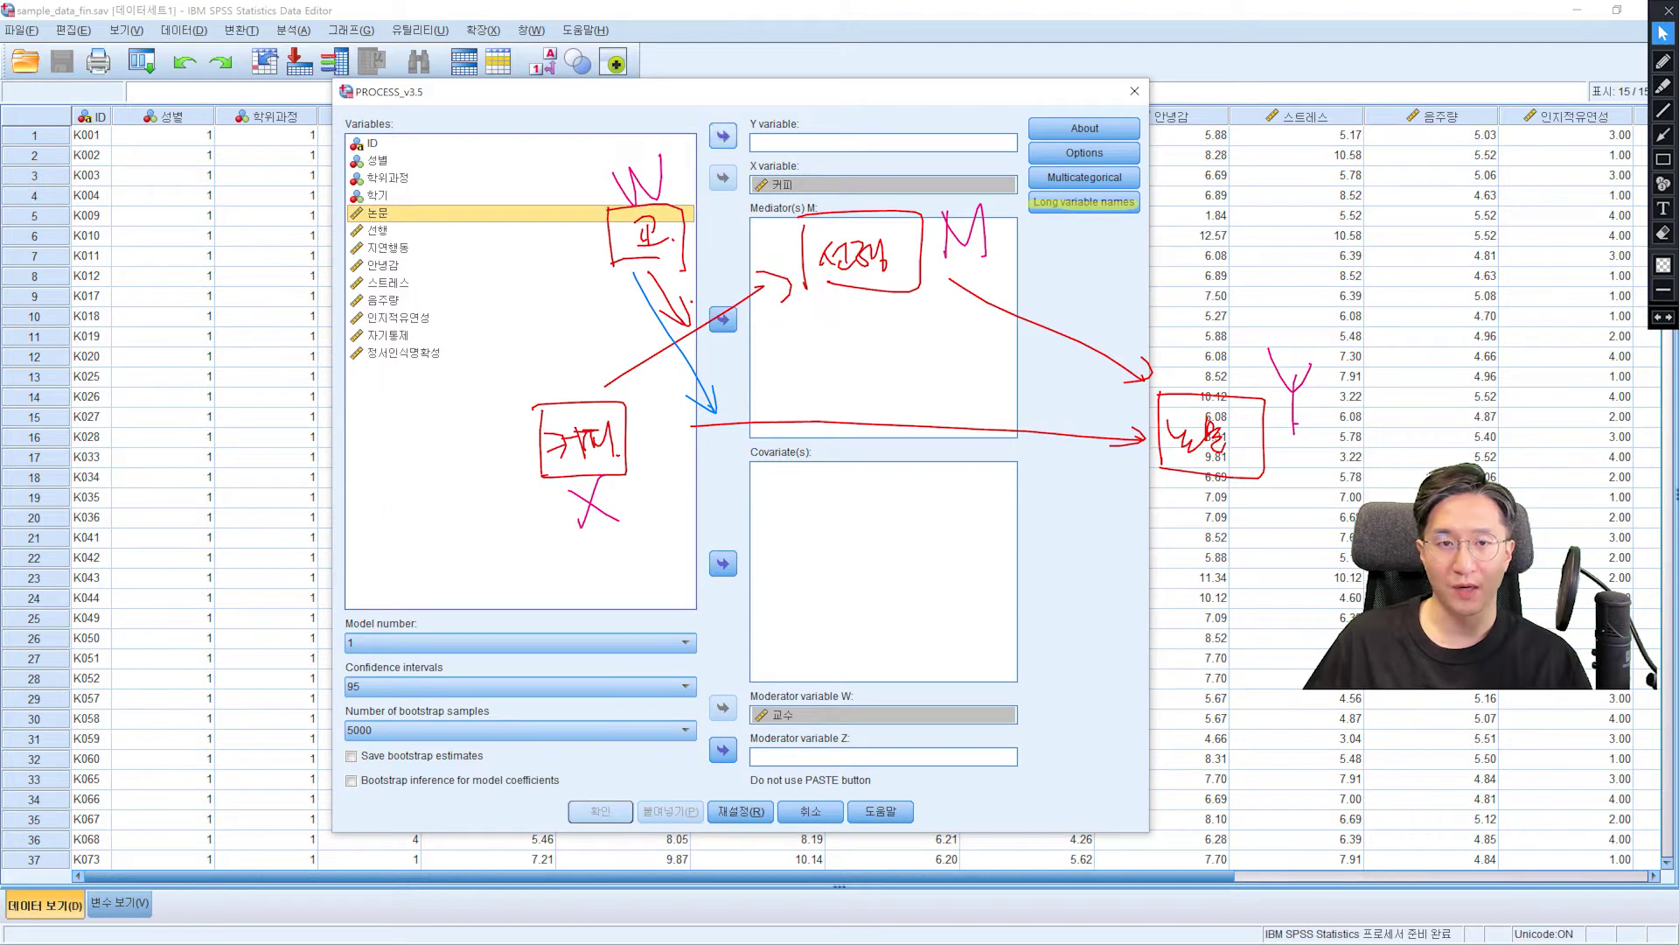
left_click(722, 135)
left_click(377, 213)
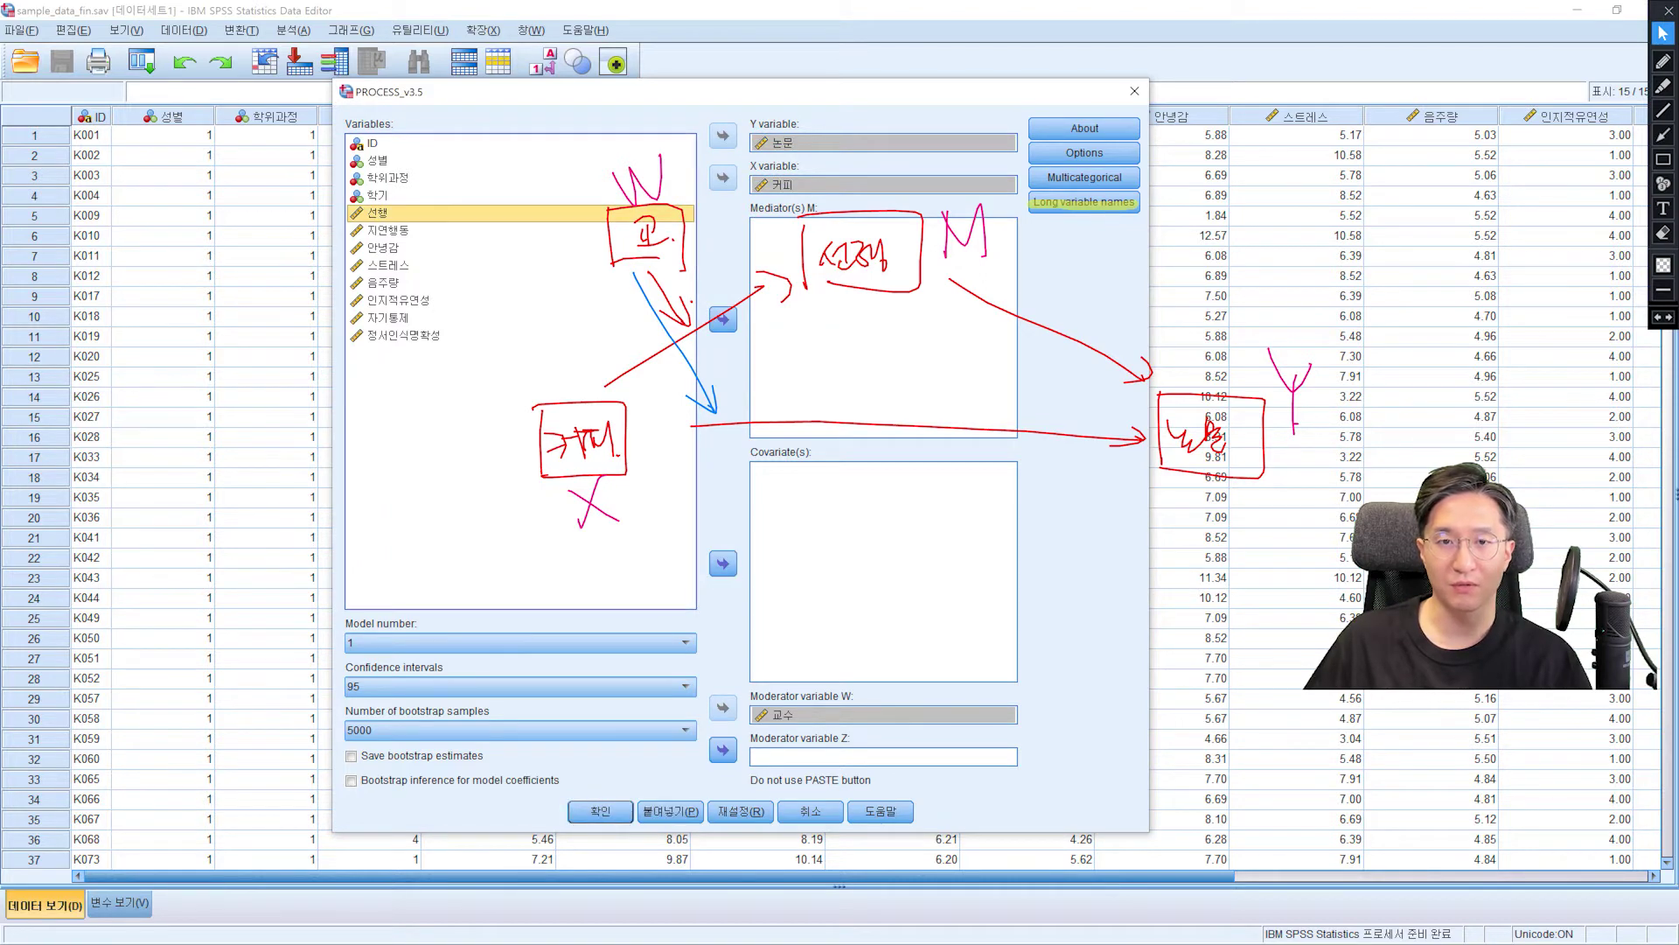
left_click(722, 319)
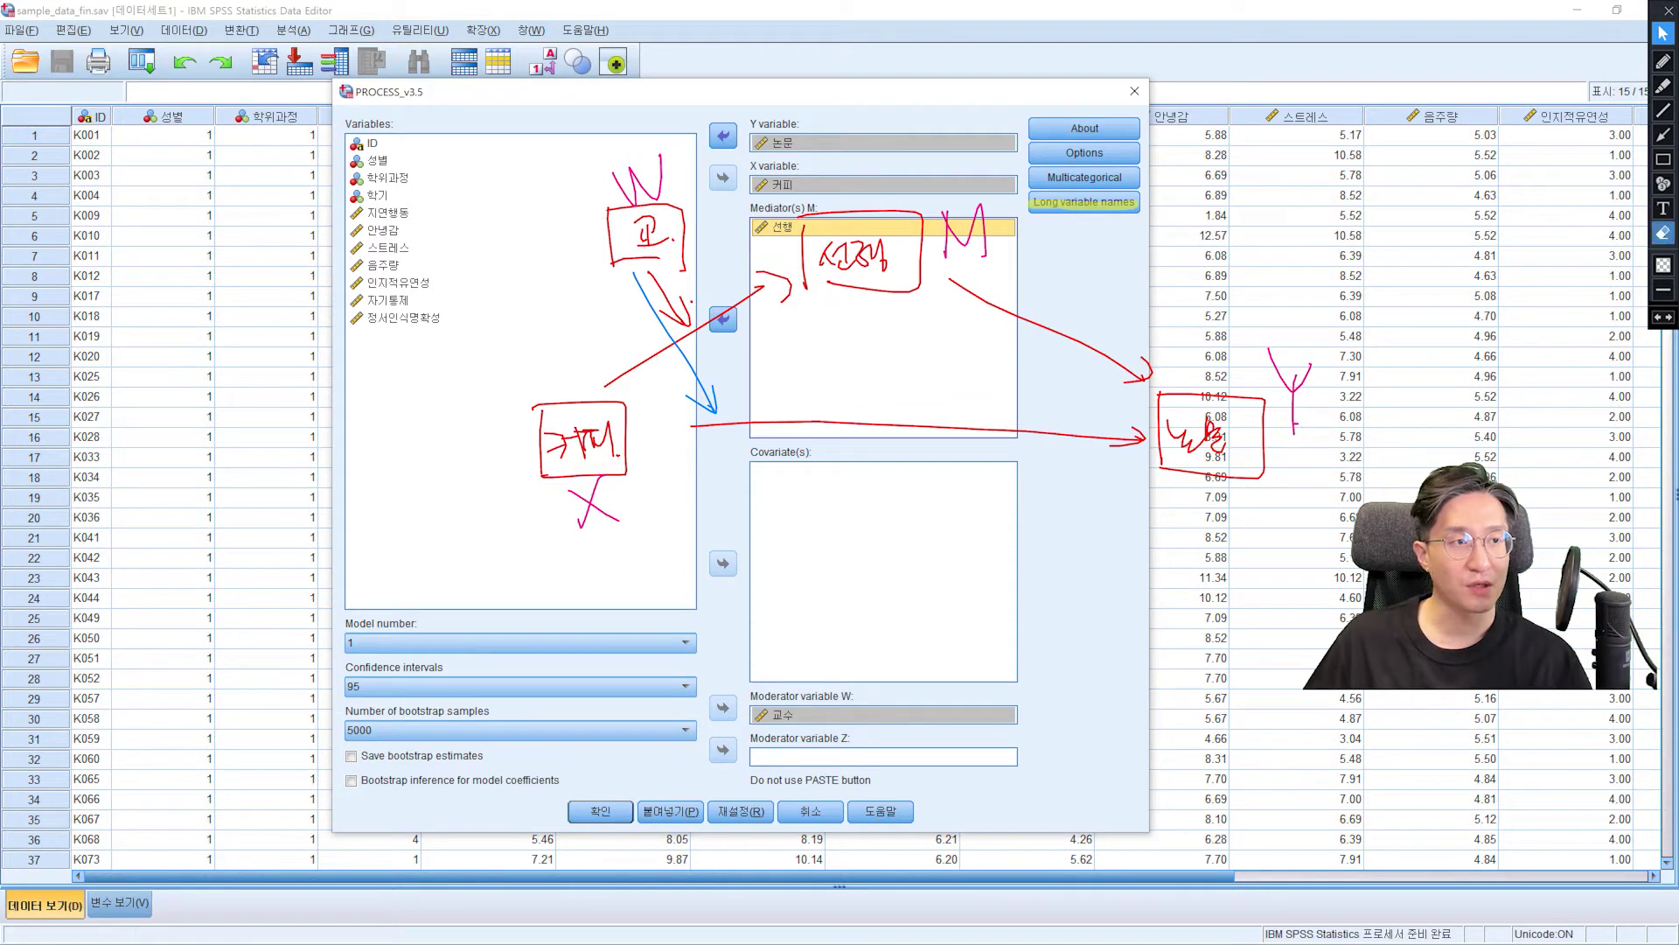
left_click(1663, 232)
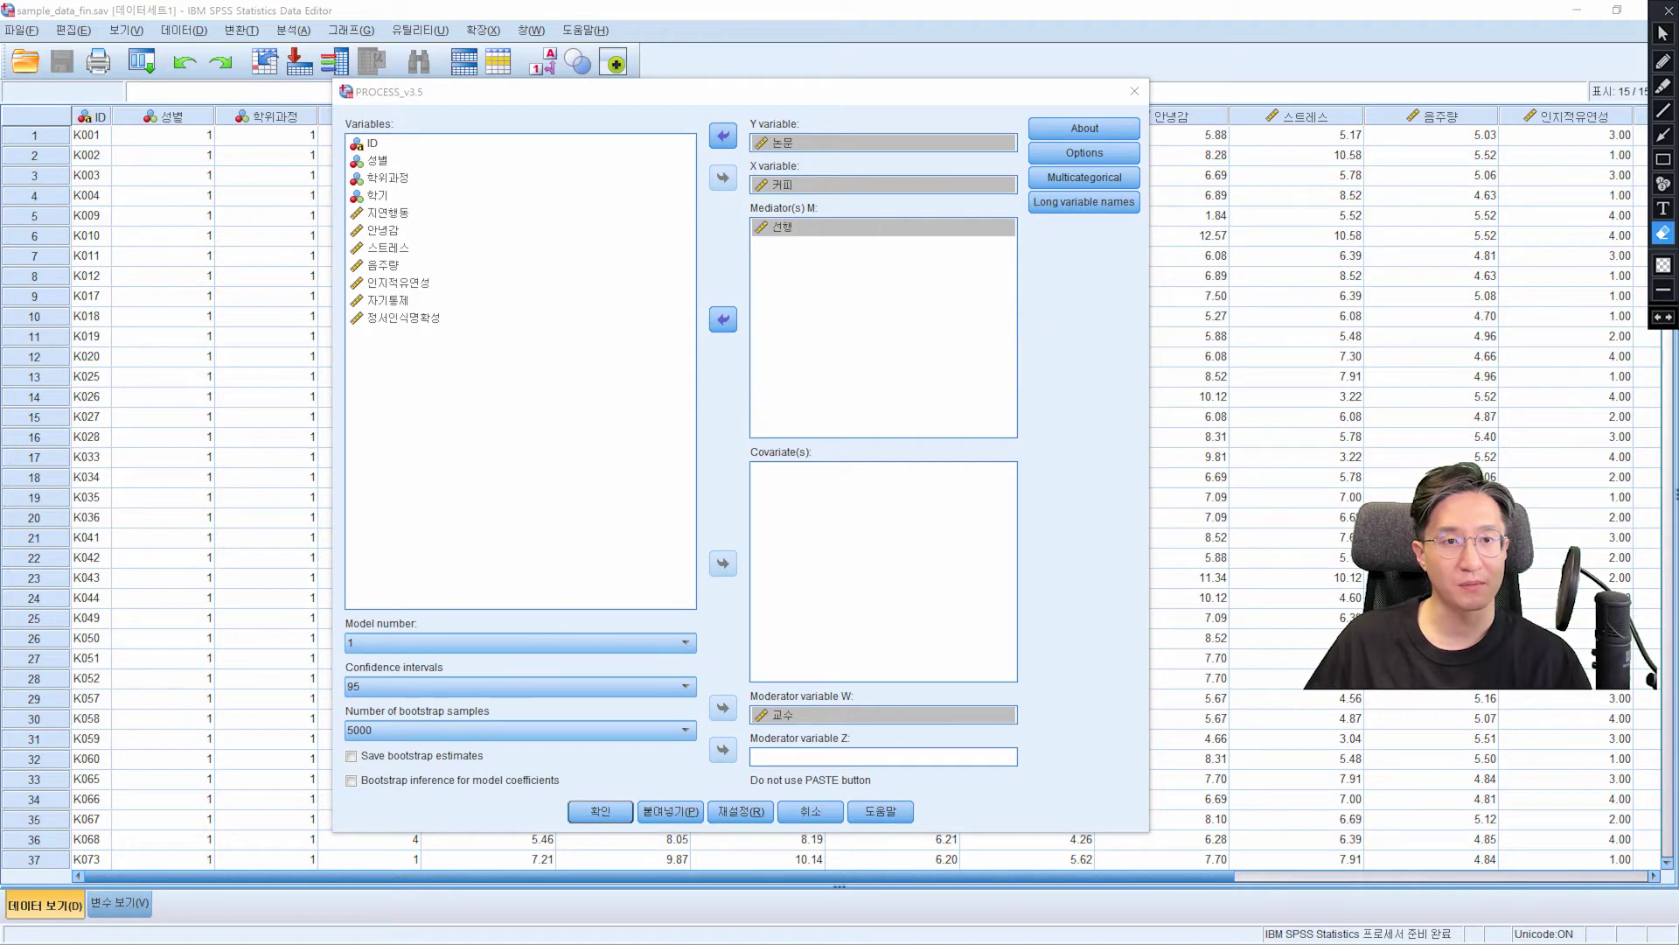
Step: In the PROCESS options, turn on Generate code for visualizing interactions
left_click(1662, 32)
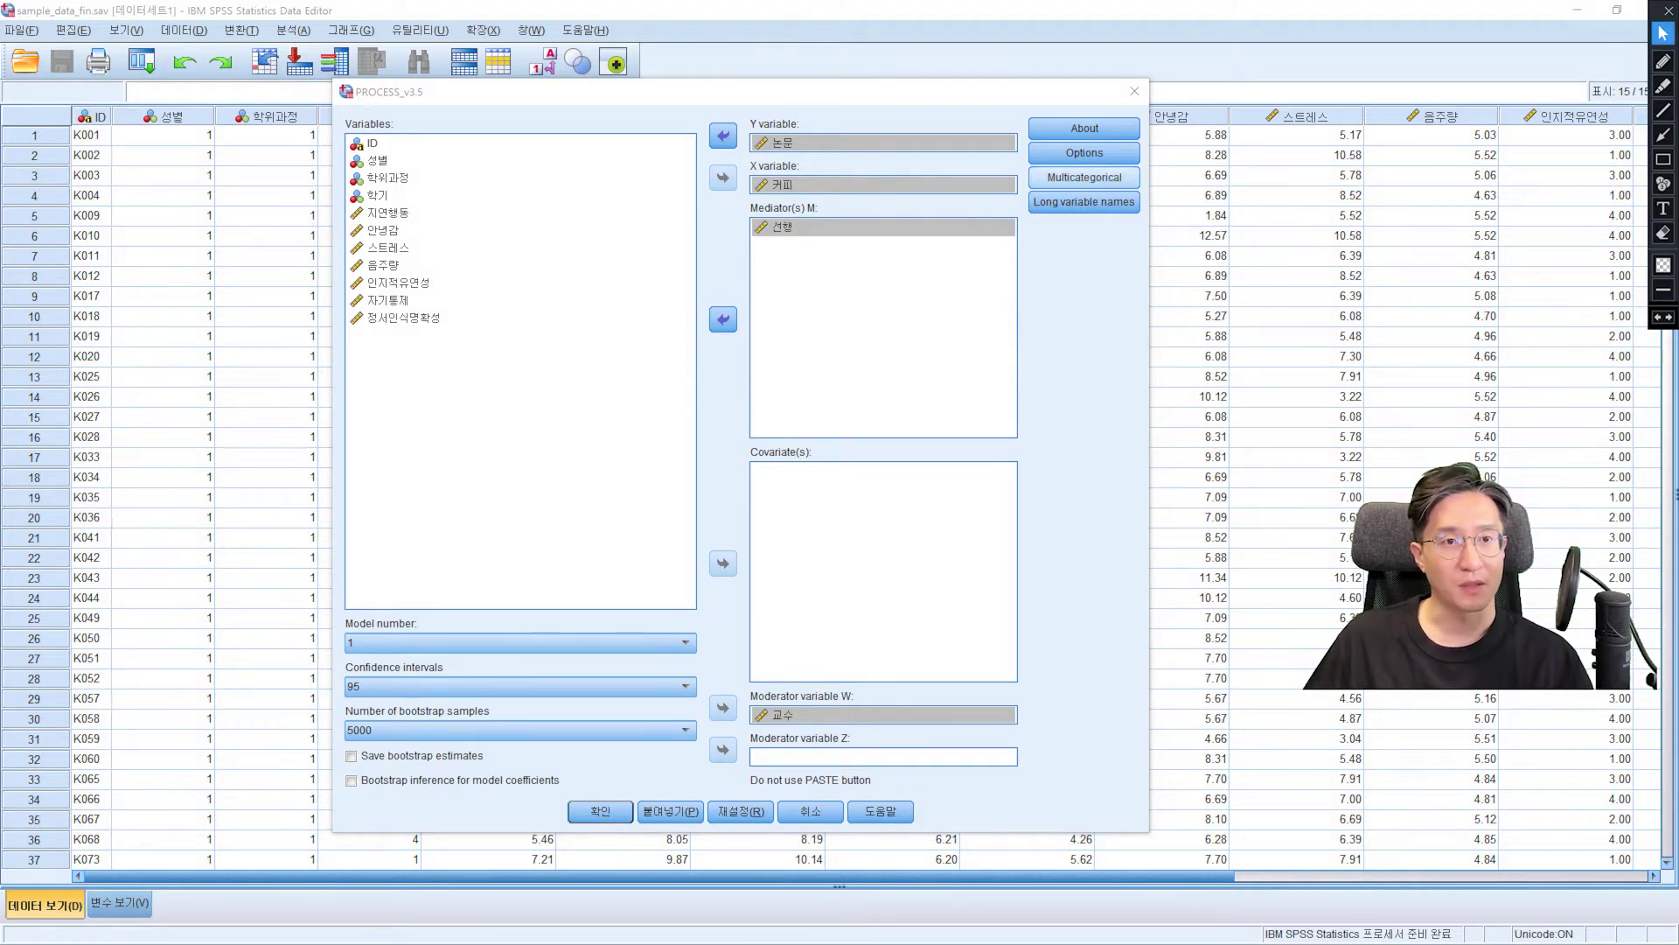
left_click(1085, 152)
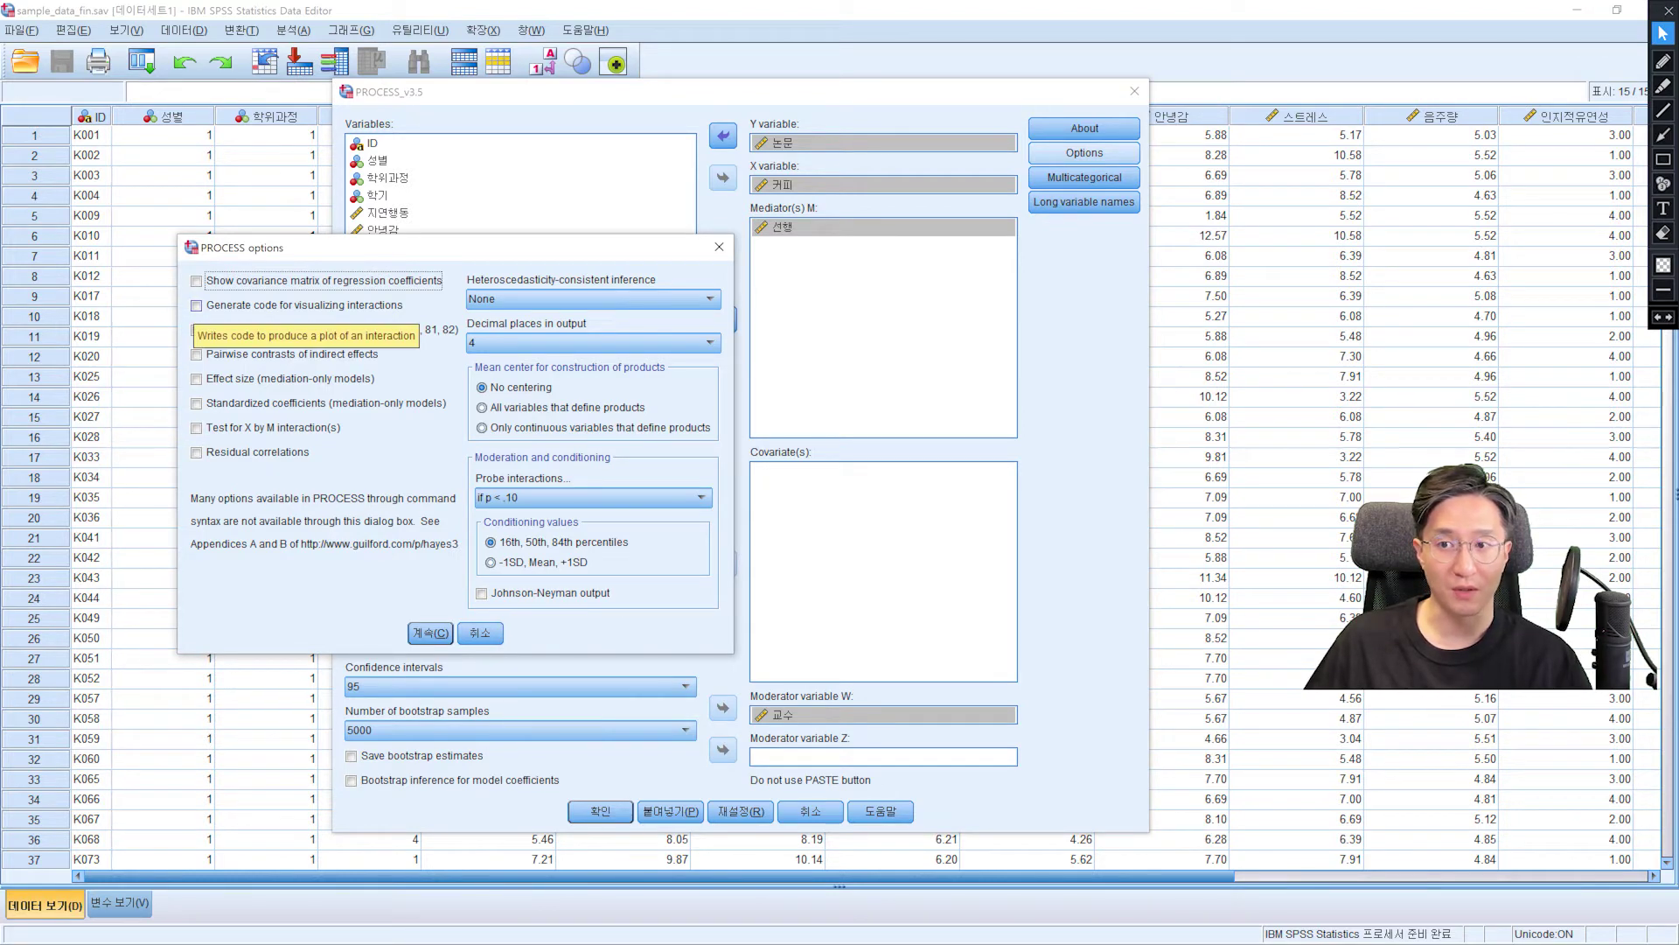
left_click(196, 306)
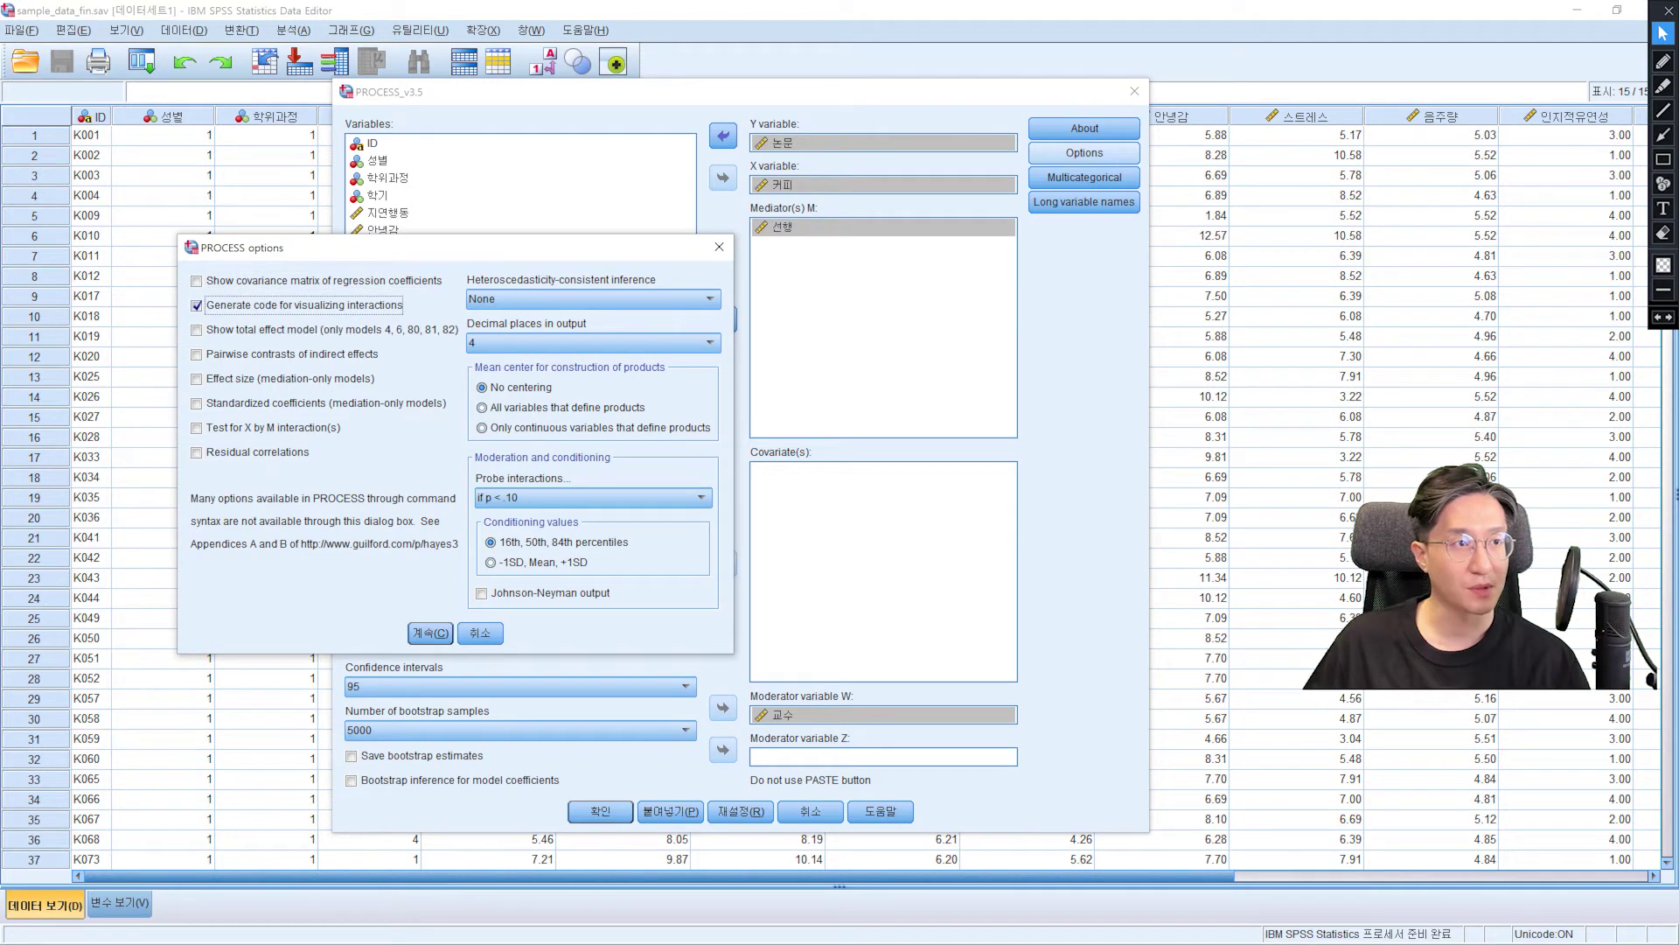
Step: Highlight the interaction-code option, the decimal places setting and the Johnson-Neyman output option in yellow
key("ctrl+shift+4")
left_click_drag(207, 304, 379, 304)
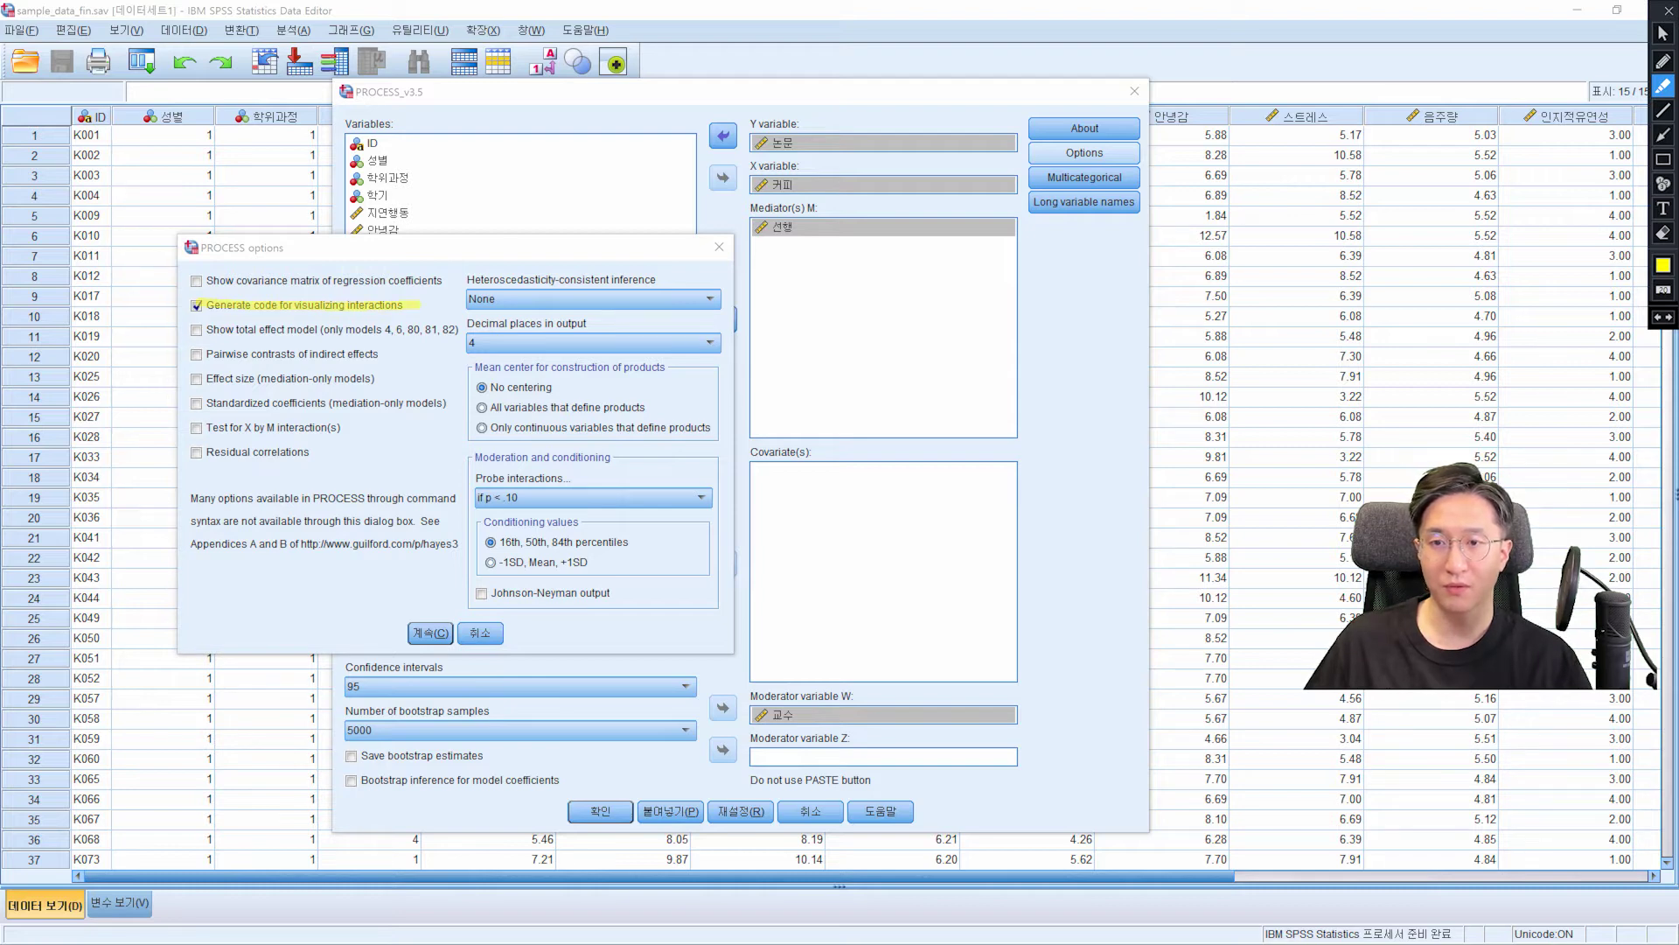
left_click_drag(467, 342, 626, 339)
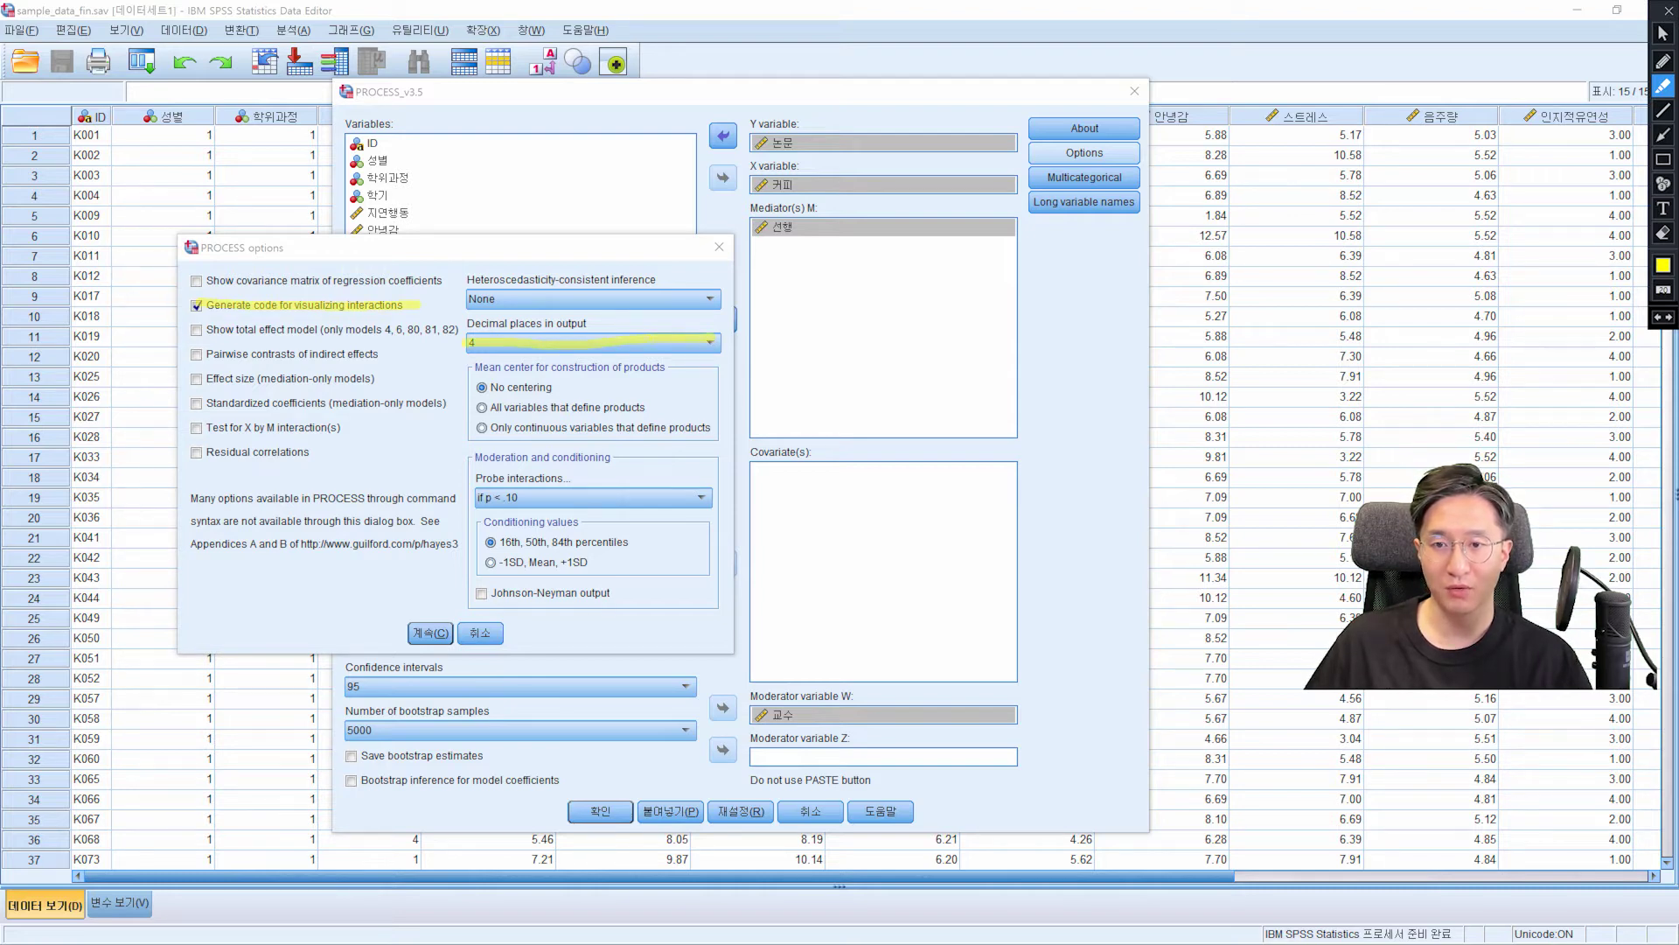
left_click_drag(537, 593, 604, 594)
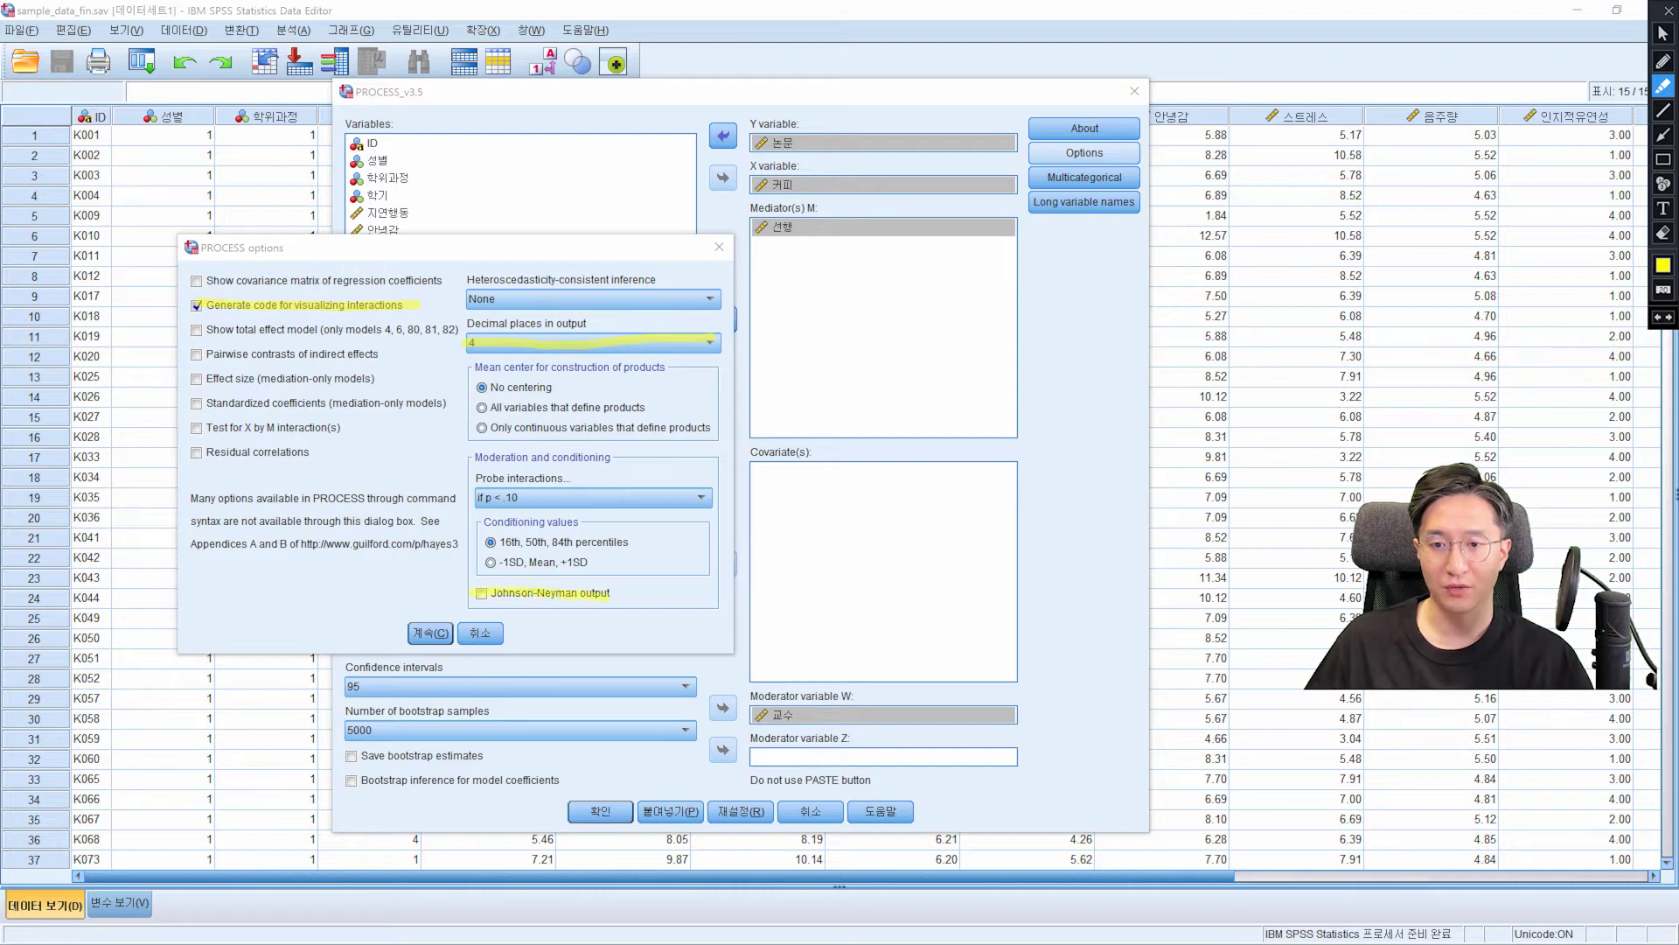
key("ctrl+1")
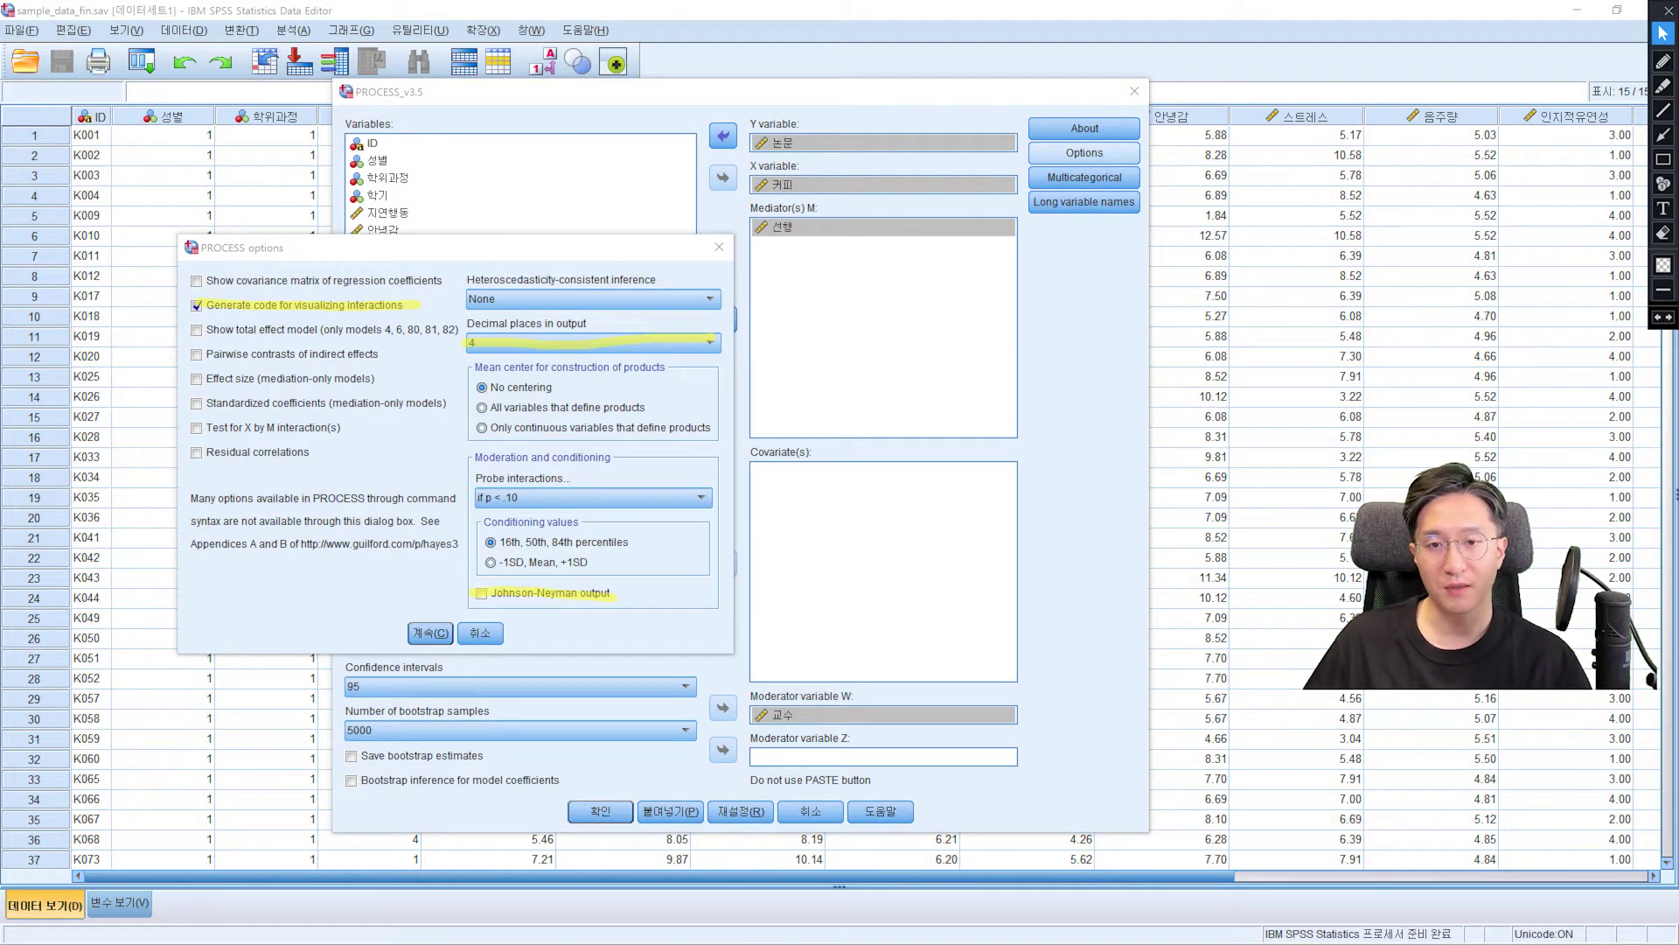
Step: Set the output to 3 decimal places, enable Johnson-Neyman output, and use -1SD, Mean, +1SD as conditioning values
left_click(709, 342)
left_click(525, 370)
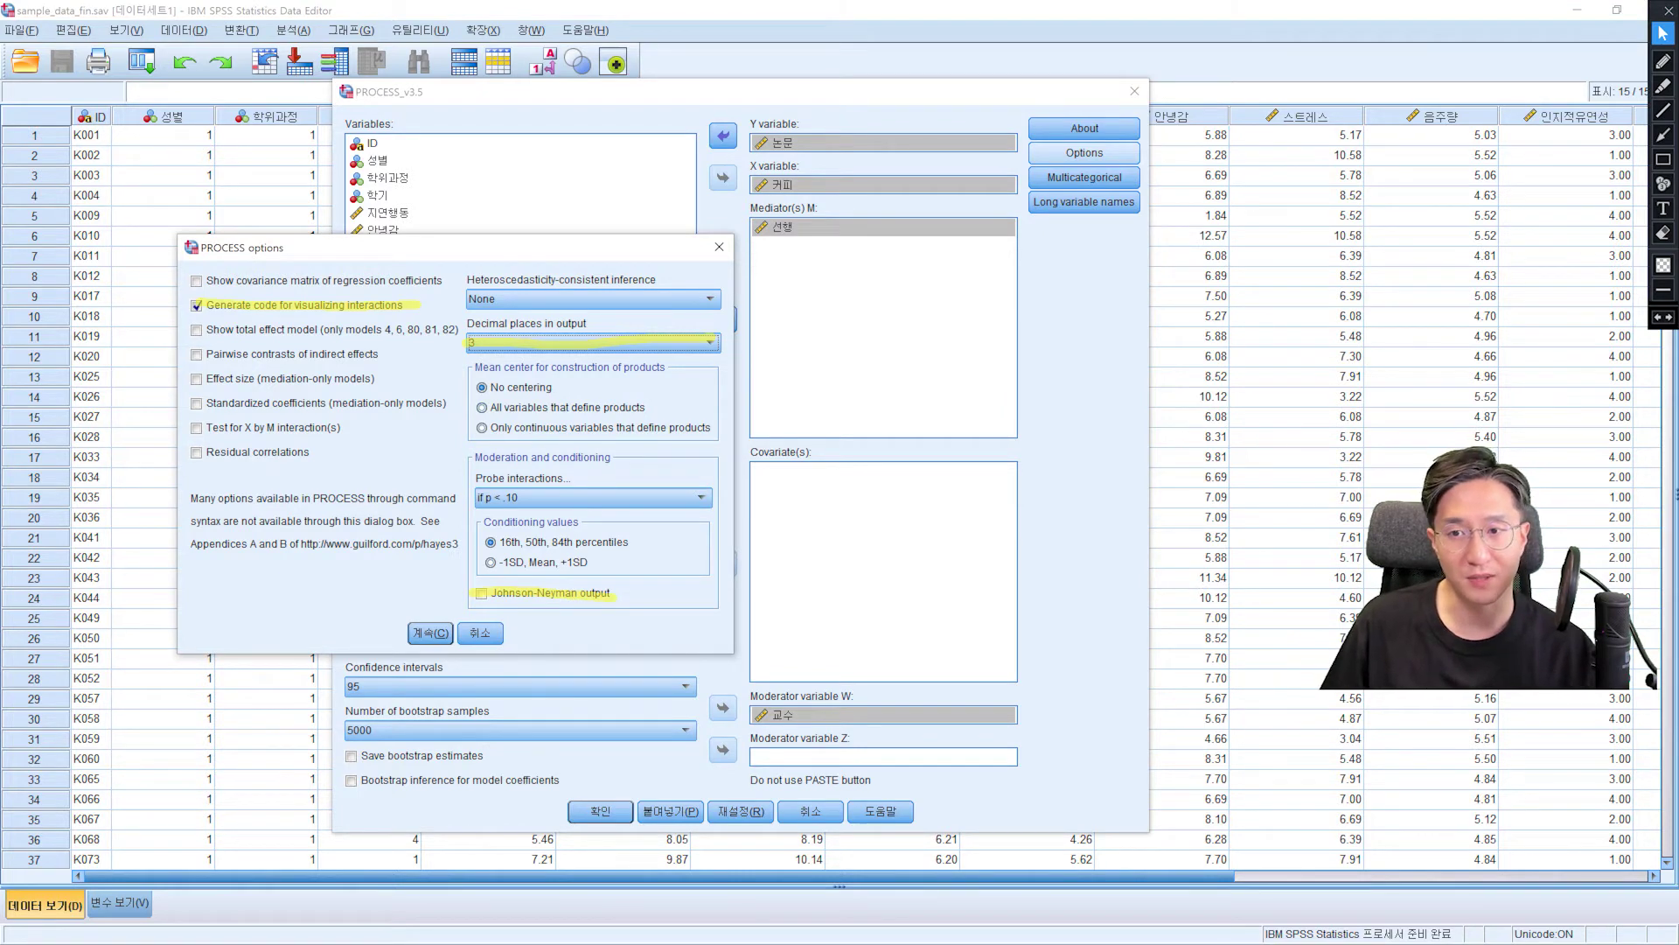
left_click(482, 594)
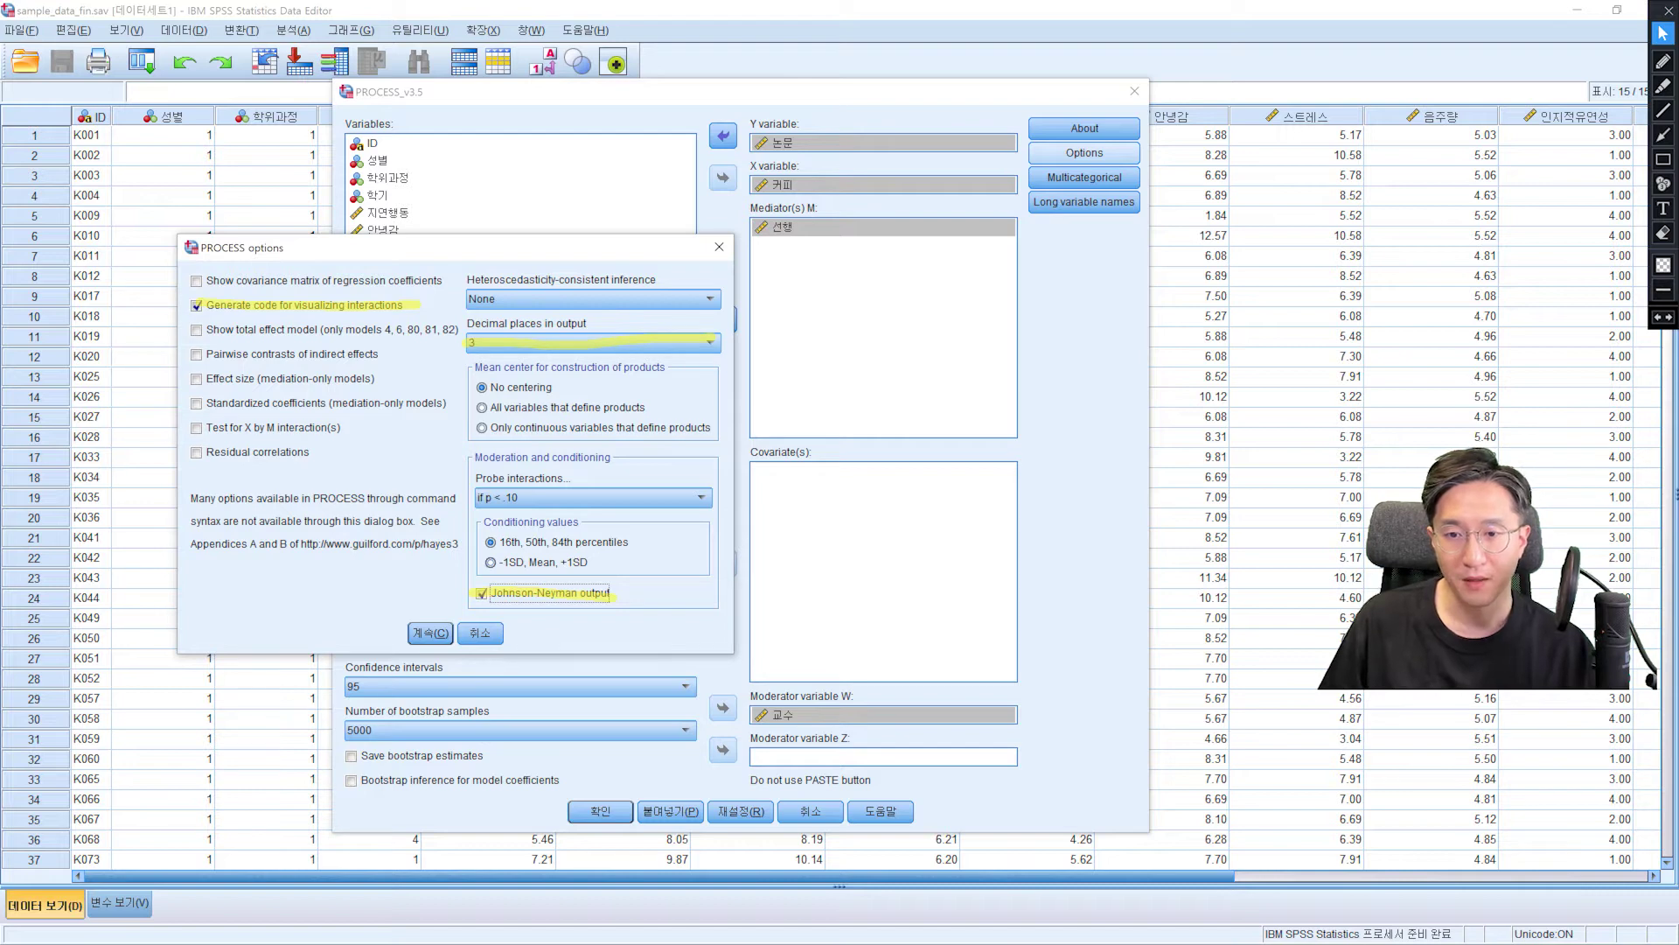
left_click(491, 562)
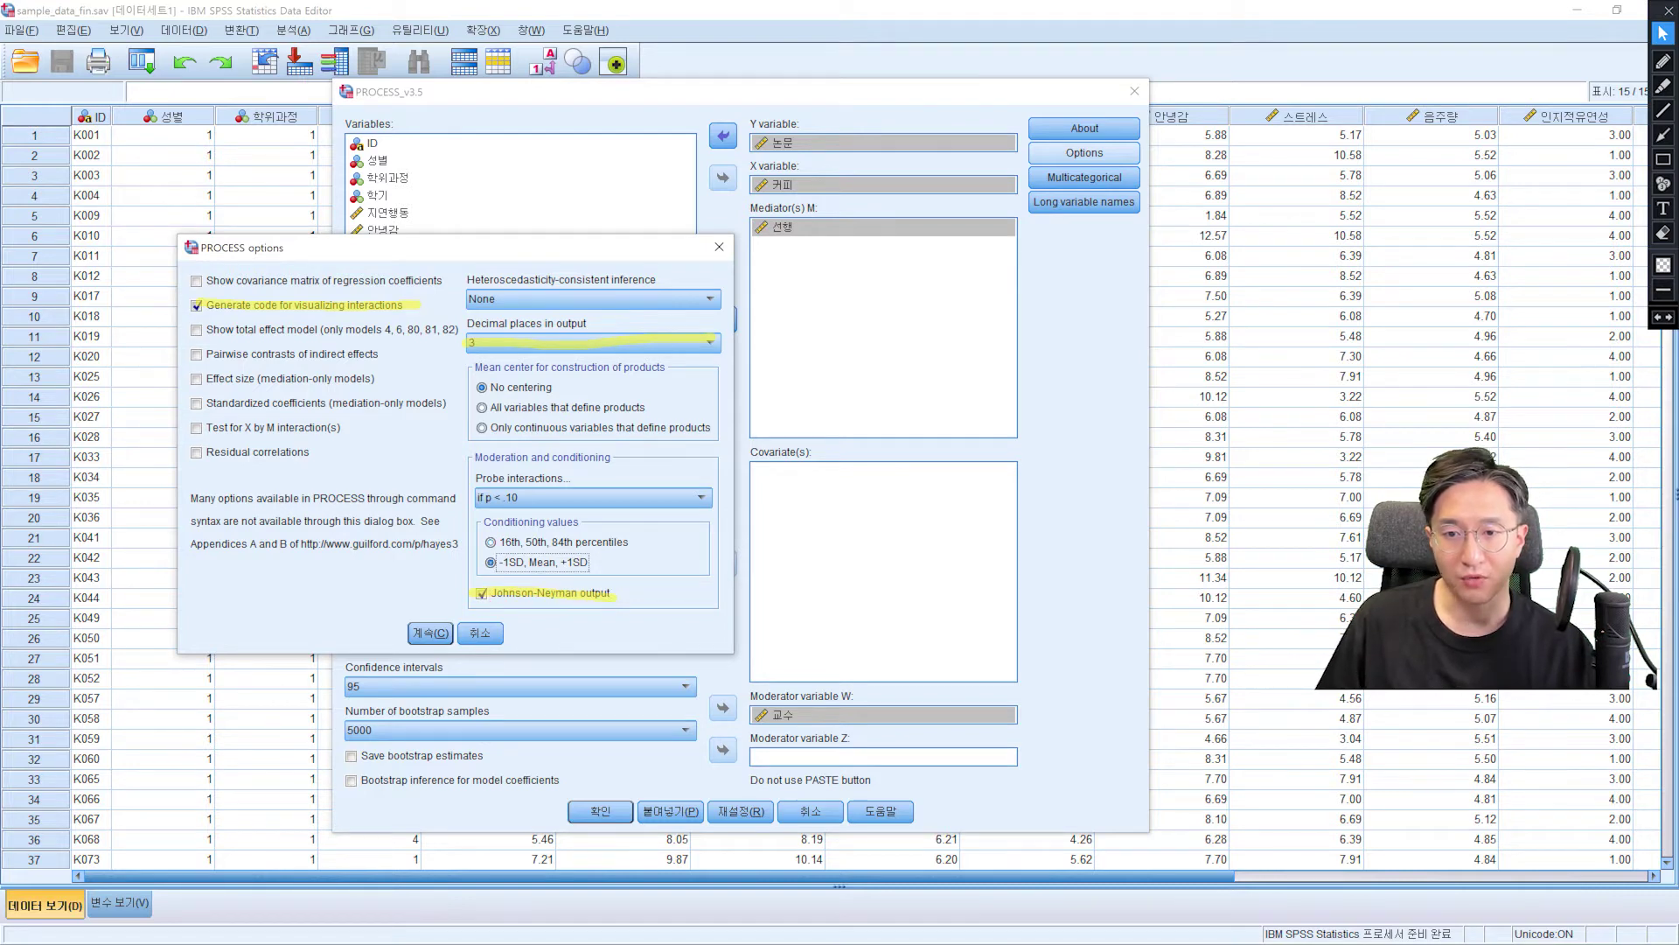
Step: Highlight the -1SD, Mean, +1SD conditioning option in yellow
left_click(1663, 85)
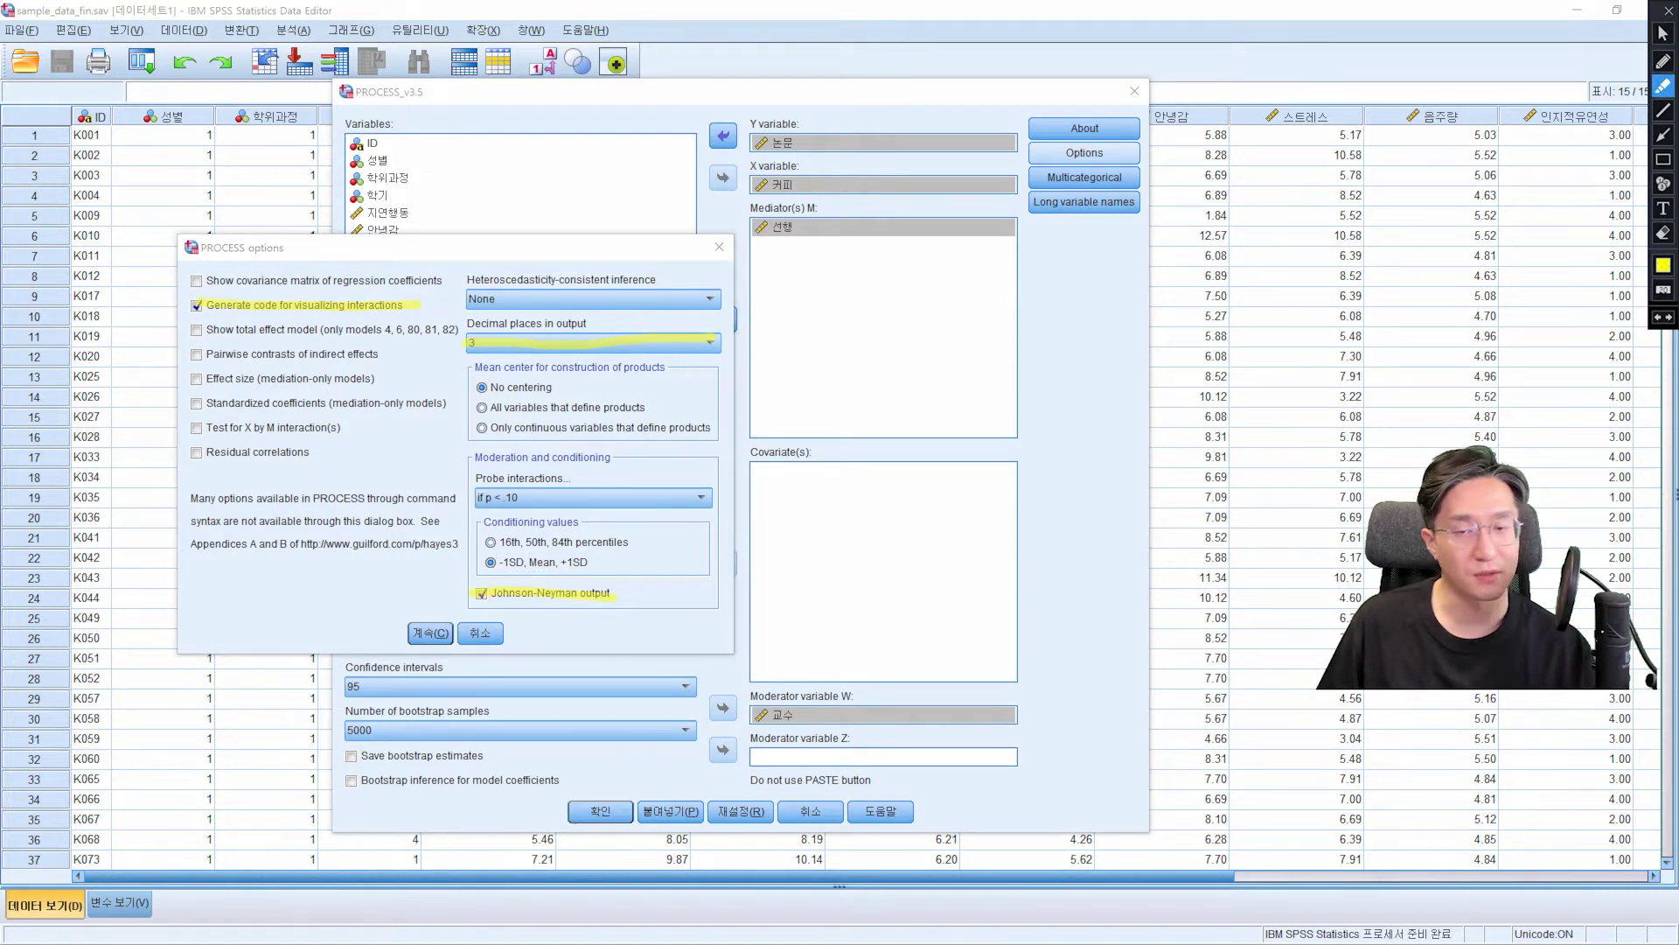
left_click_drag(485, 563, 588, 563)
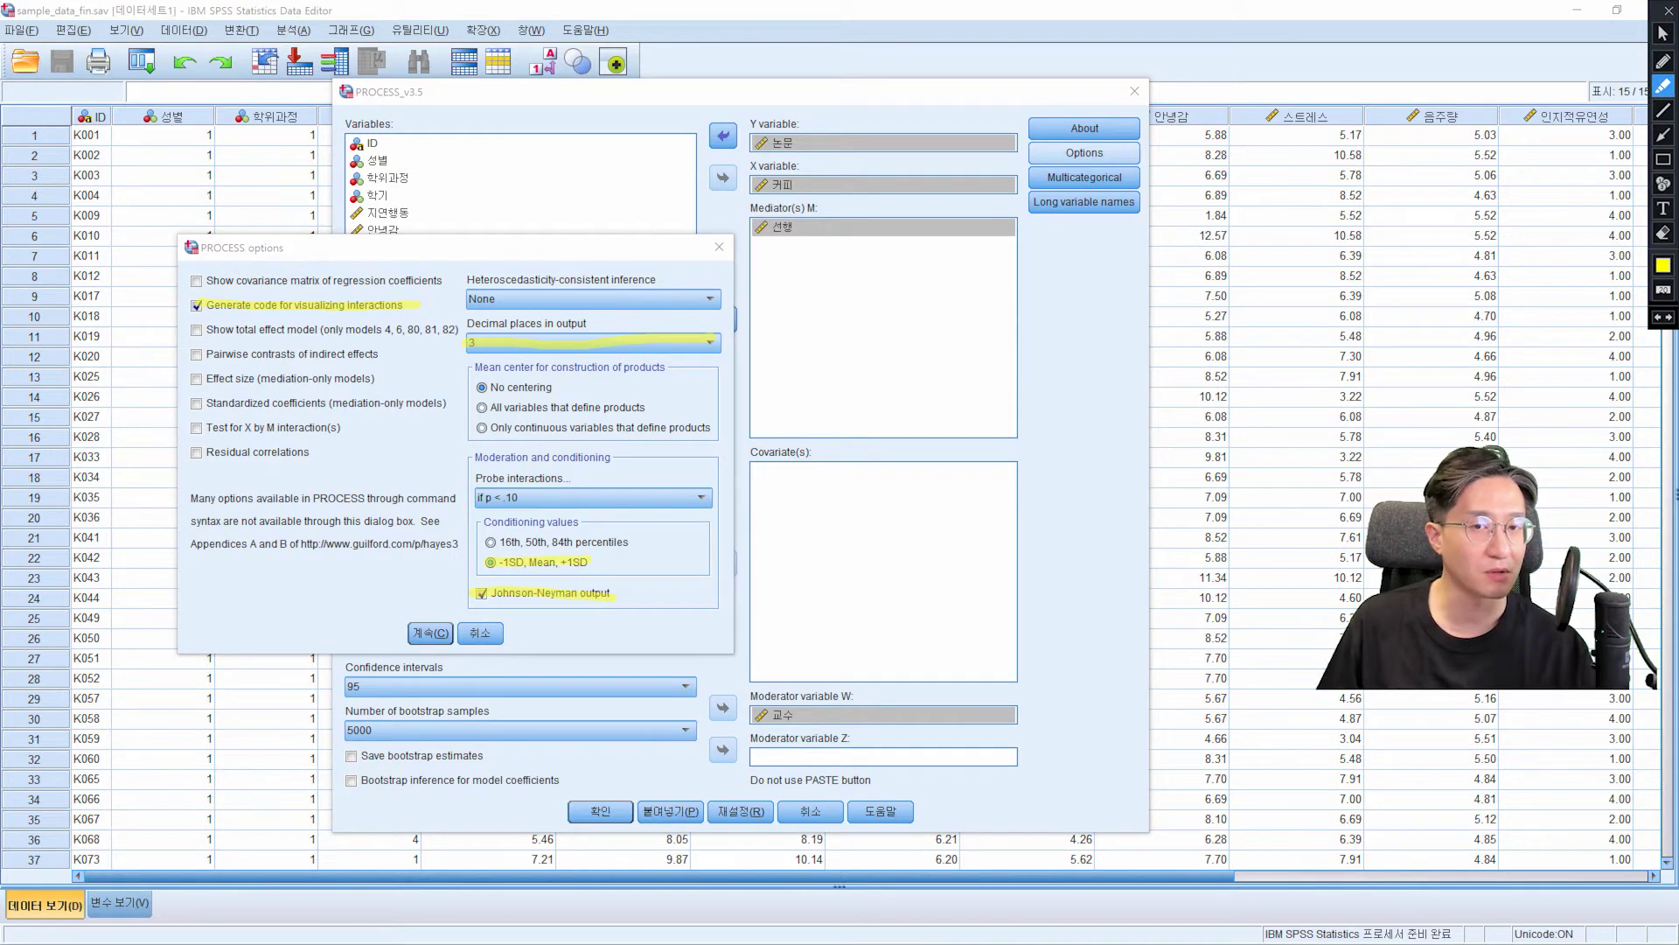
left_click(1663, 32)
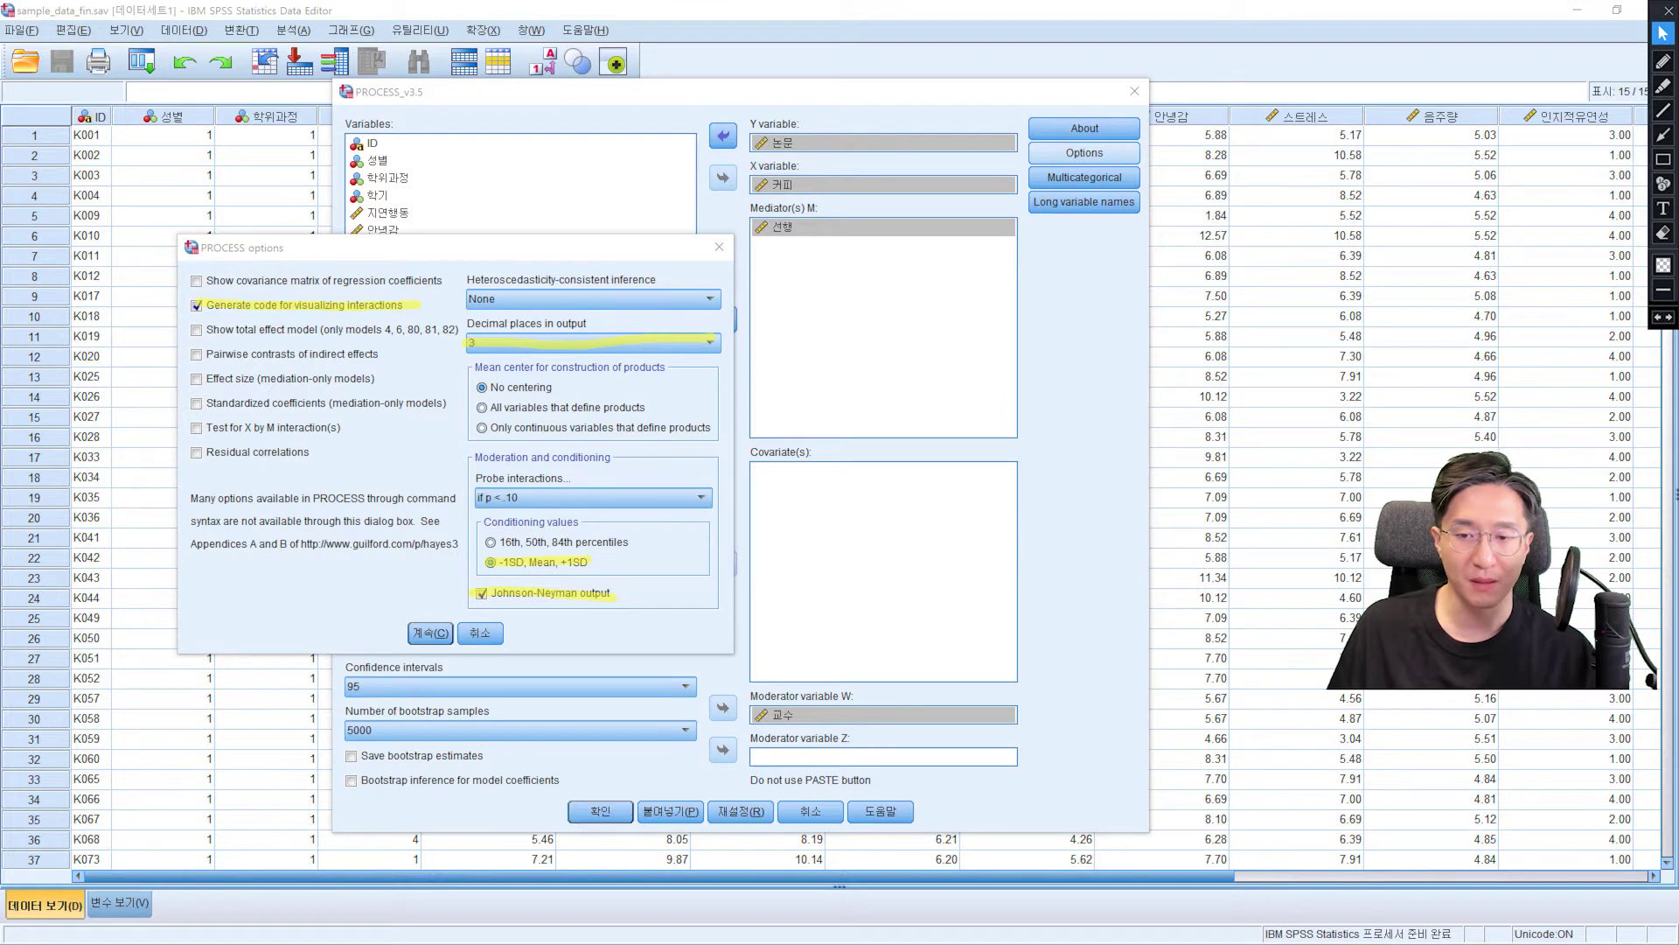
Step: Accept the PROCESS options and set the model number to 7
left_click(431, 632)
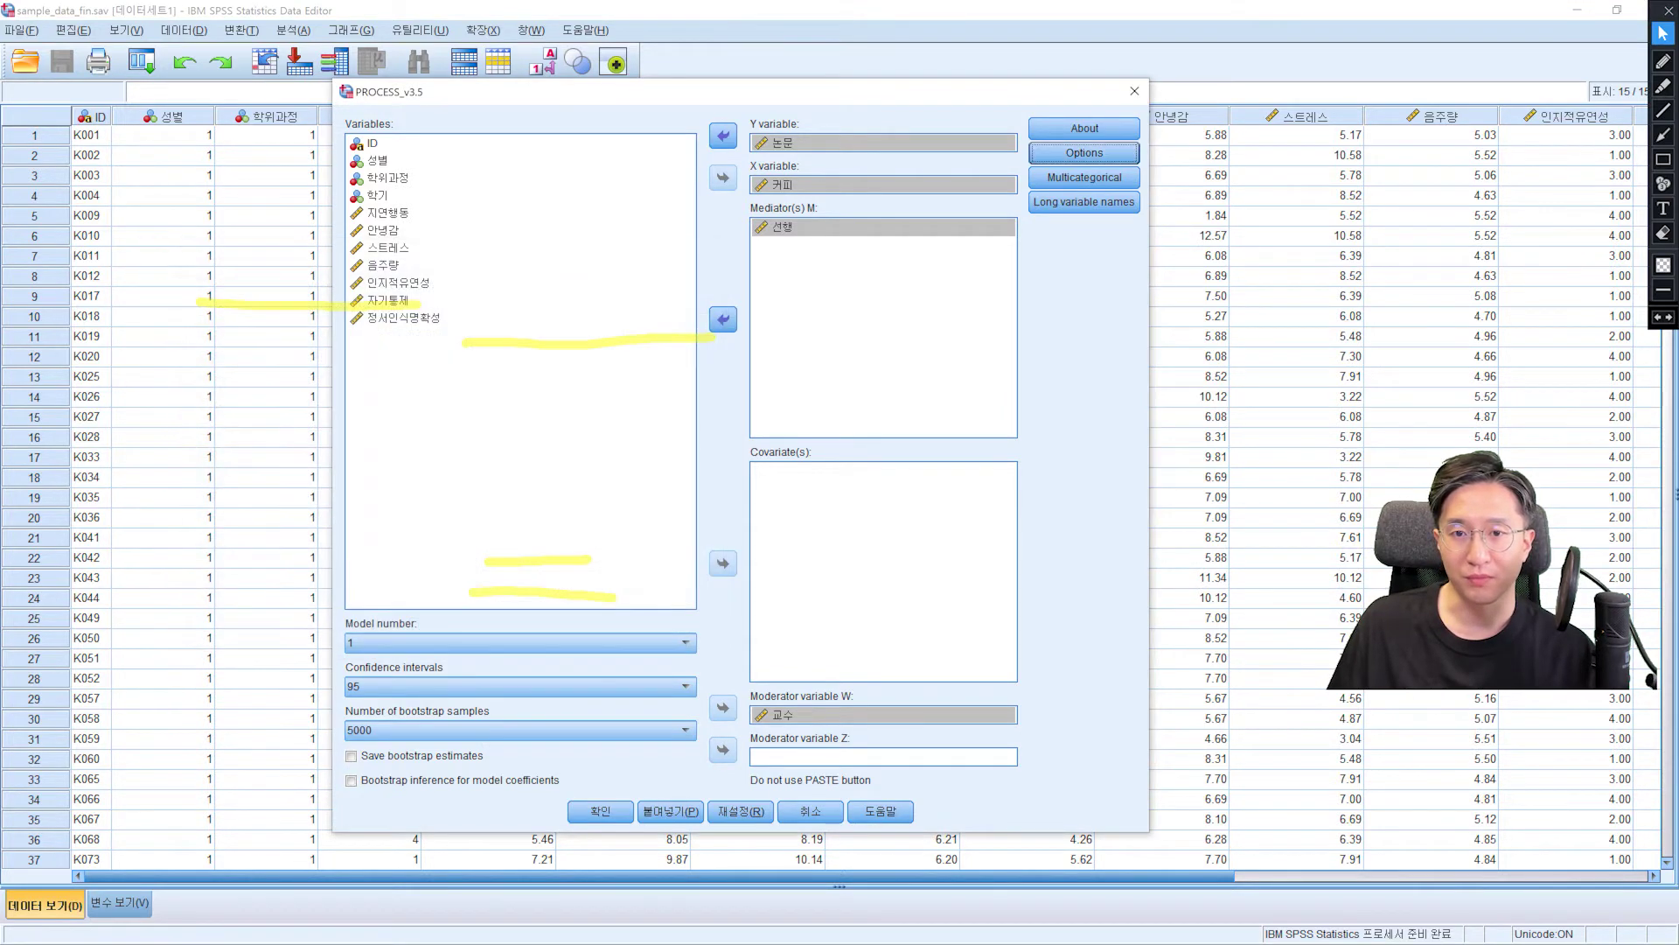
left_click(520, 642)
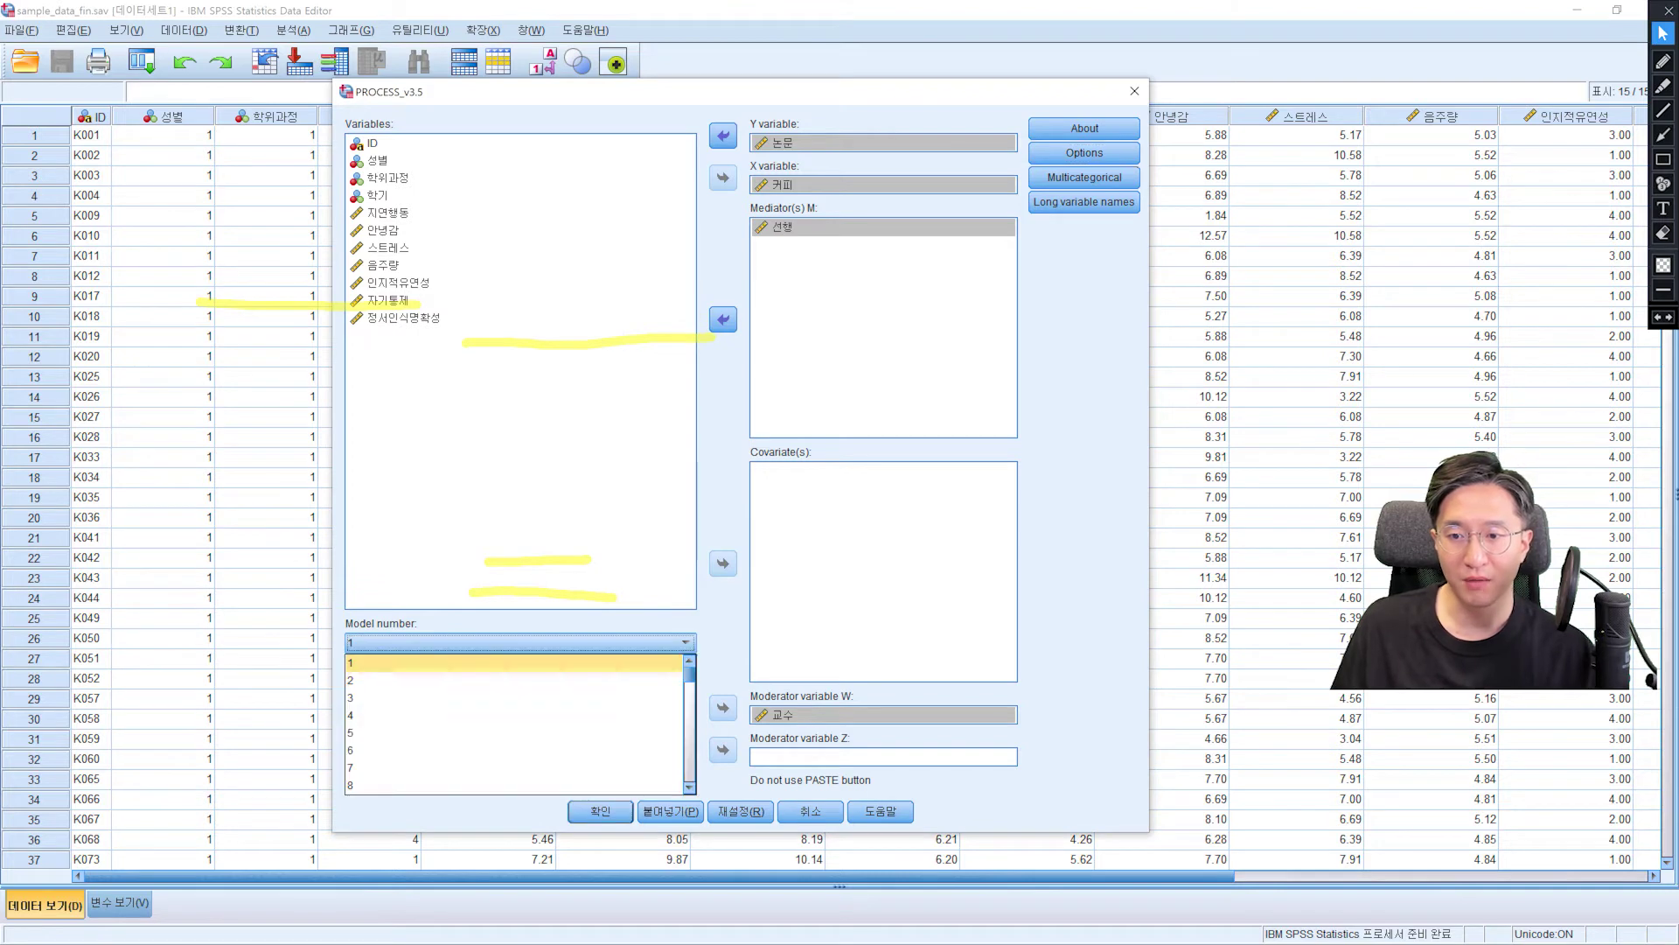
left_click(513, 767)
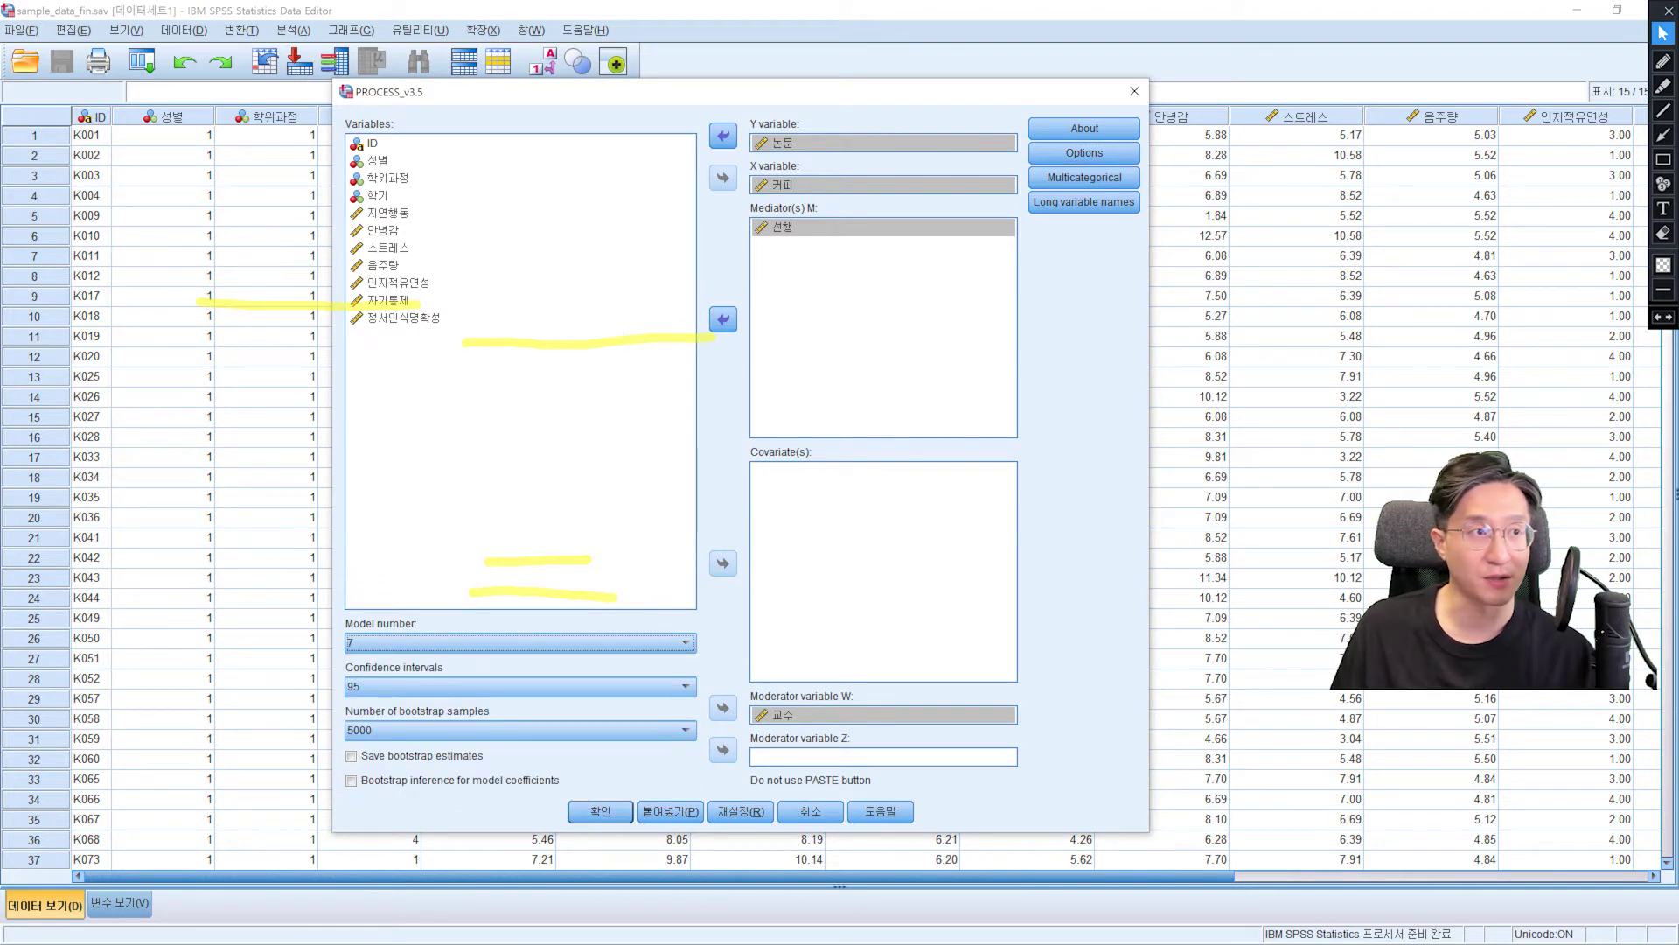
Step: Change the highlighter color to red, circle the chosen model number, and erase all on-screen annotations
left_click(1663, 265)
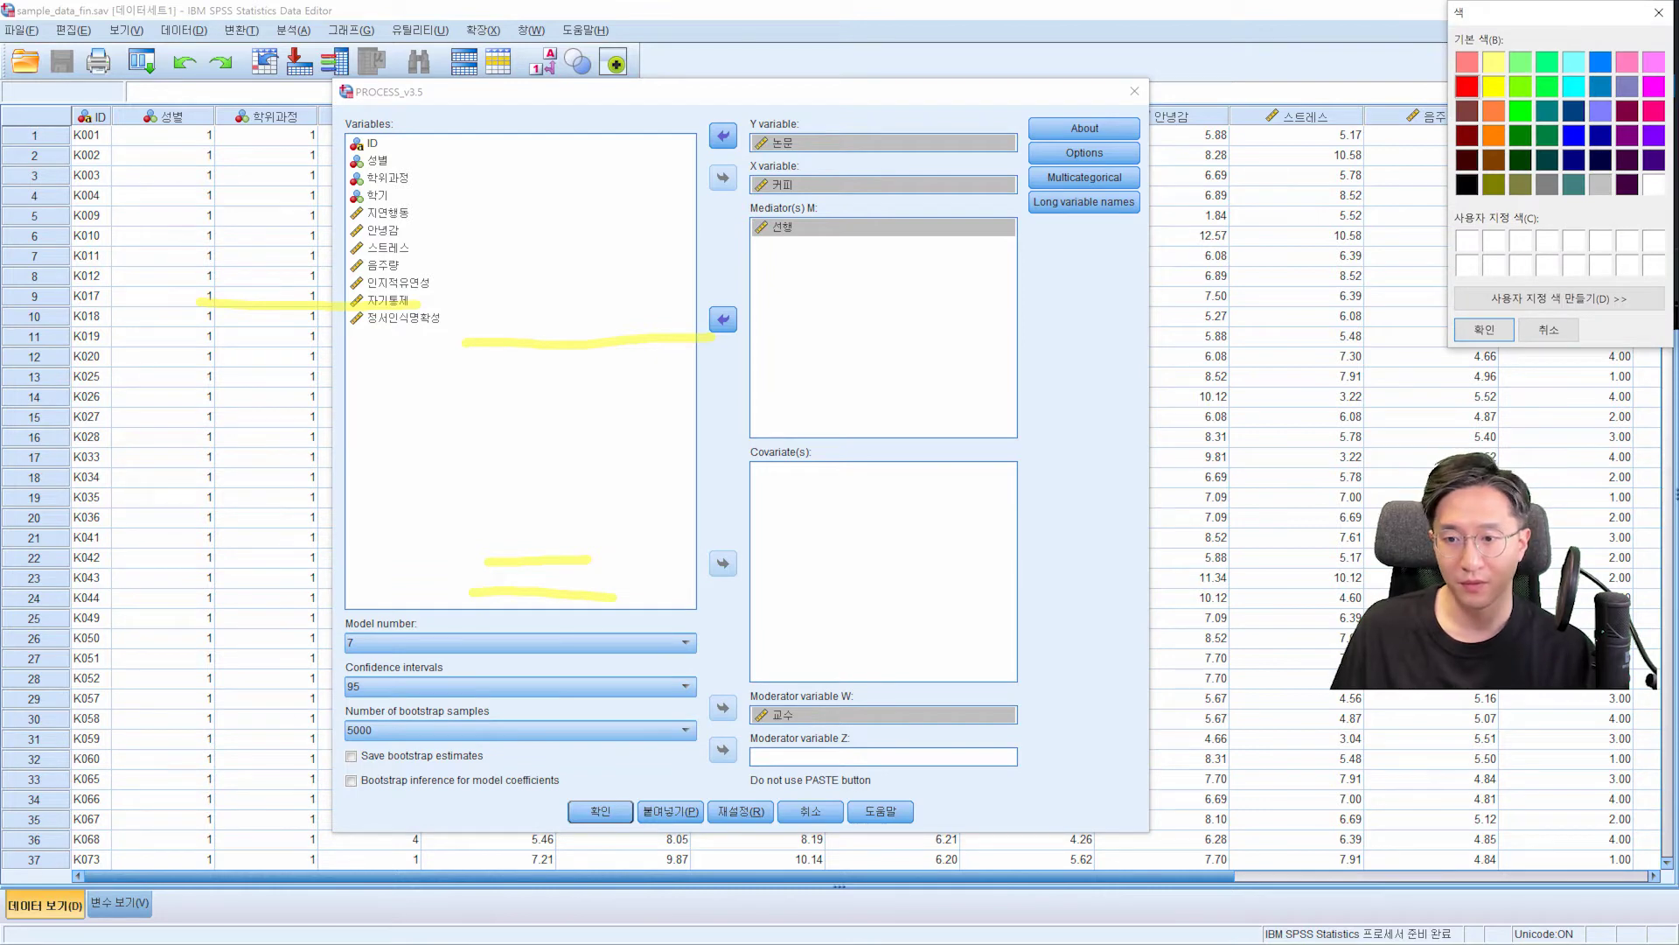
left_click(1484, 329)
mouse_move(352, 670)
left_mouse_down()
mouse_move(317, 648)
mouse_move(374, 608)
mouse_move(350, 670)
left_mouse_up()
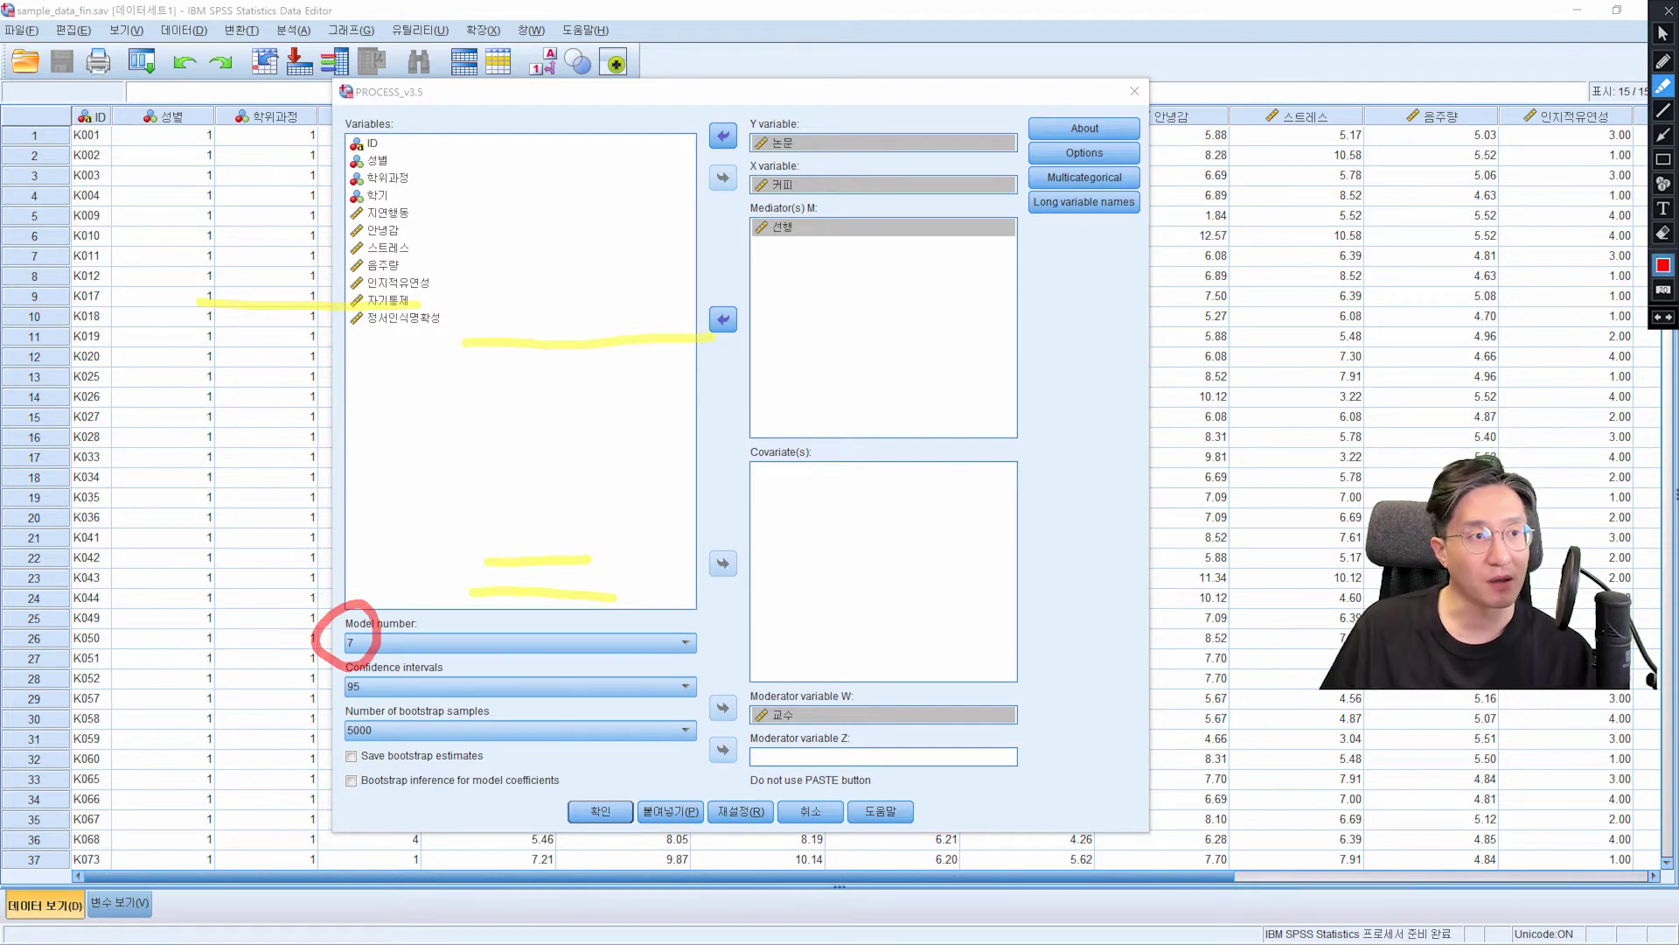
left_click(1663, 232)
left_click(1663, 32)
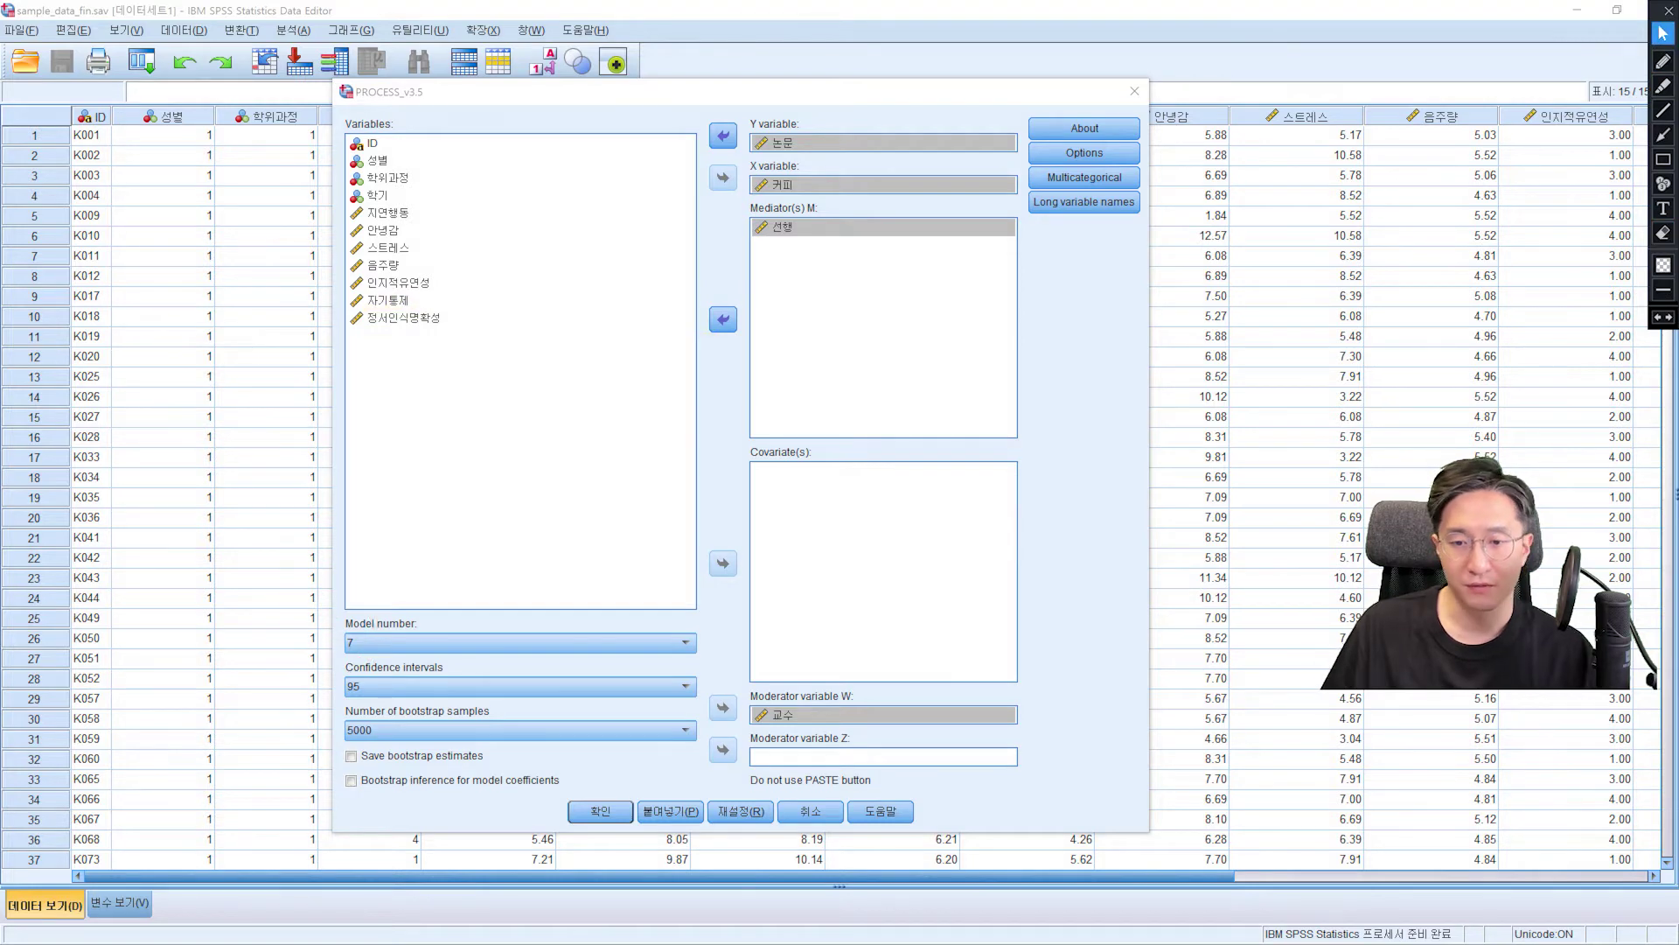
Step: Run the PROCESS analysis and draw a red box around the Model coefficient table for outcome 선행
left_click(600, 811)
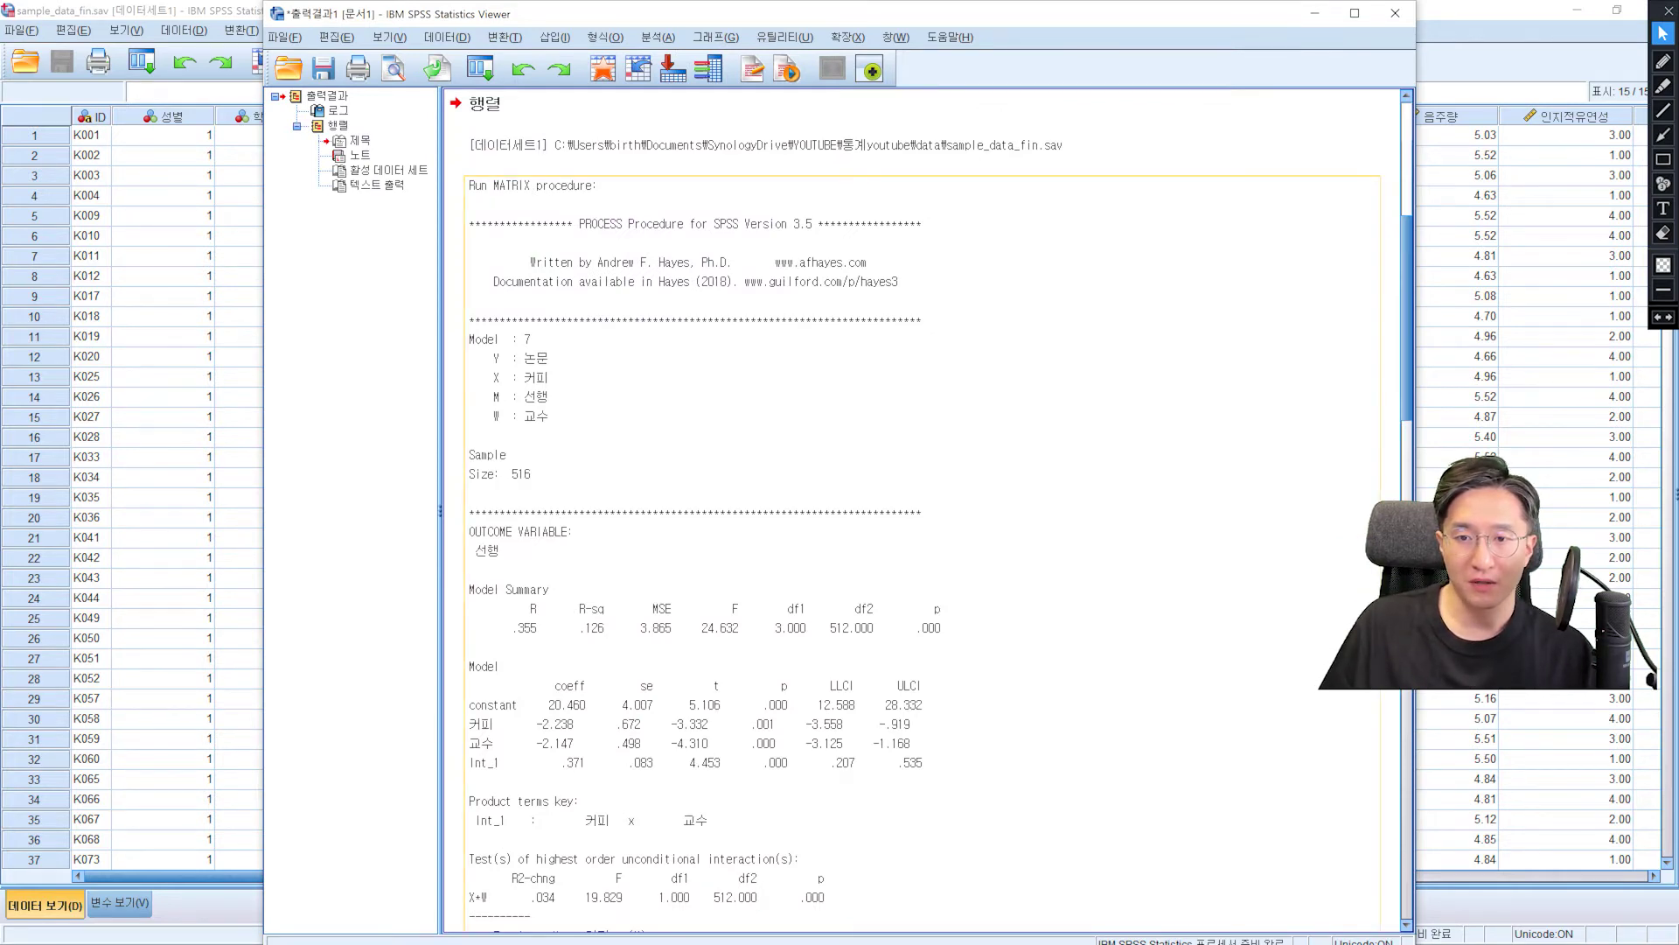
scroll(525, 302, "down", 3)
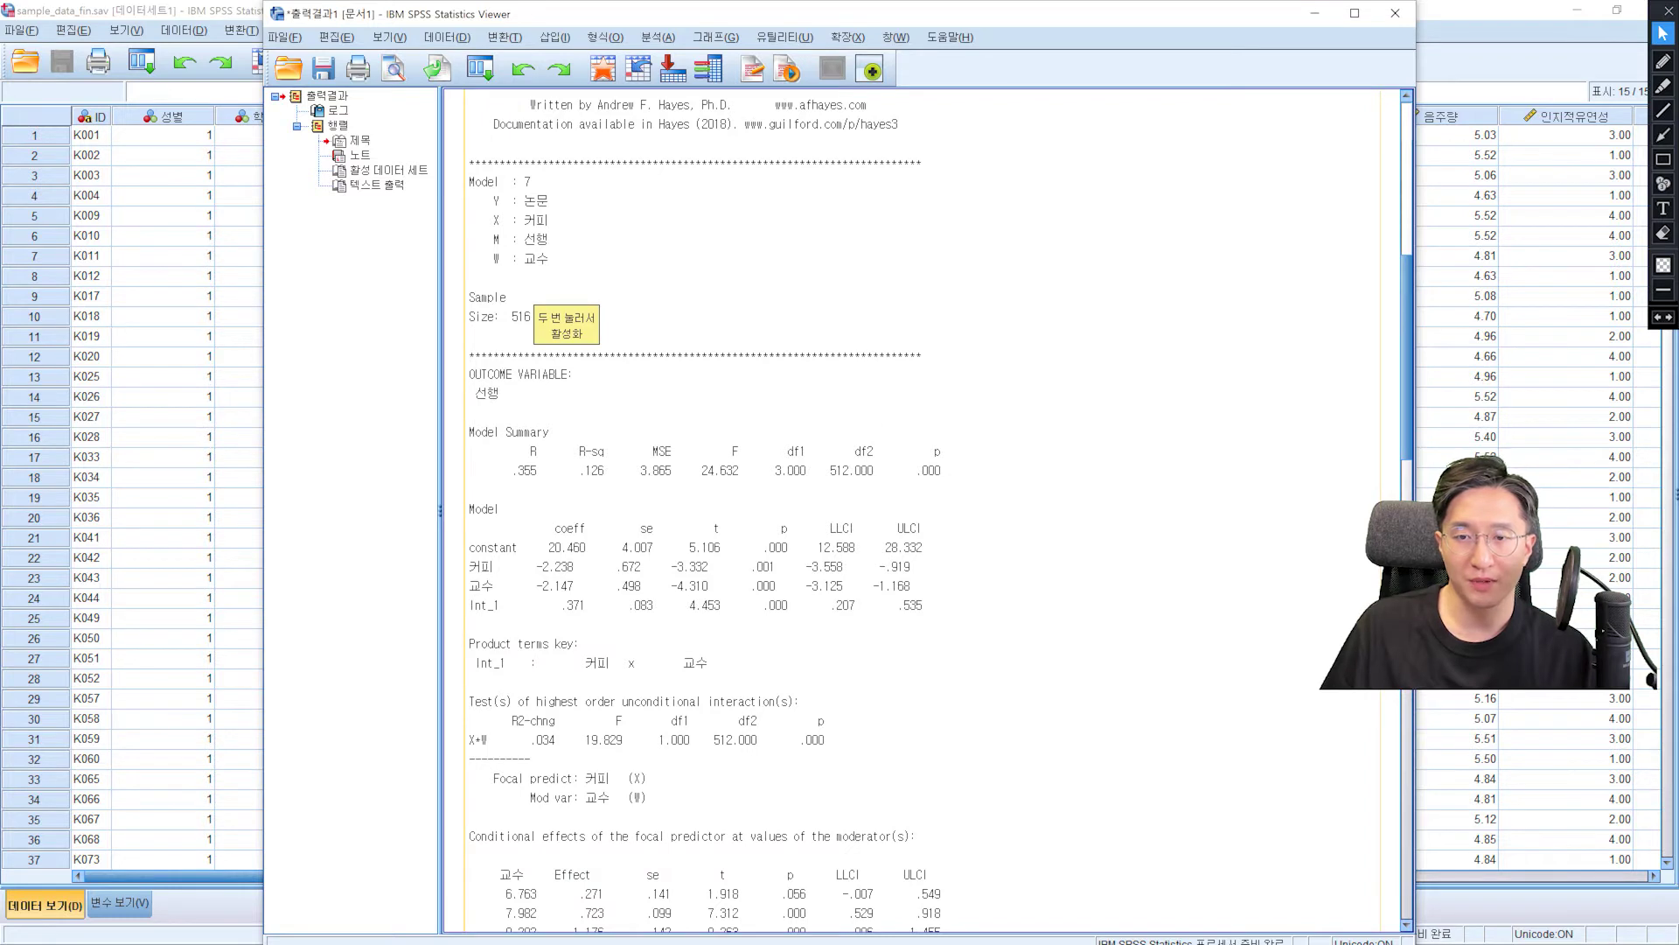
scroll(530, 315, "down", 1)
left_click(1663, 85)
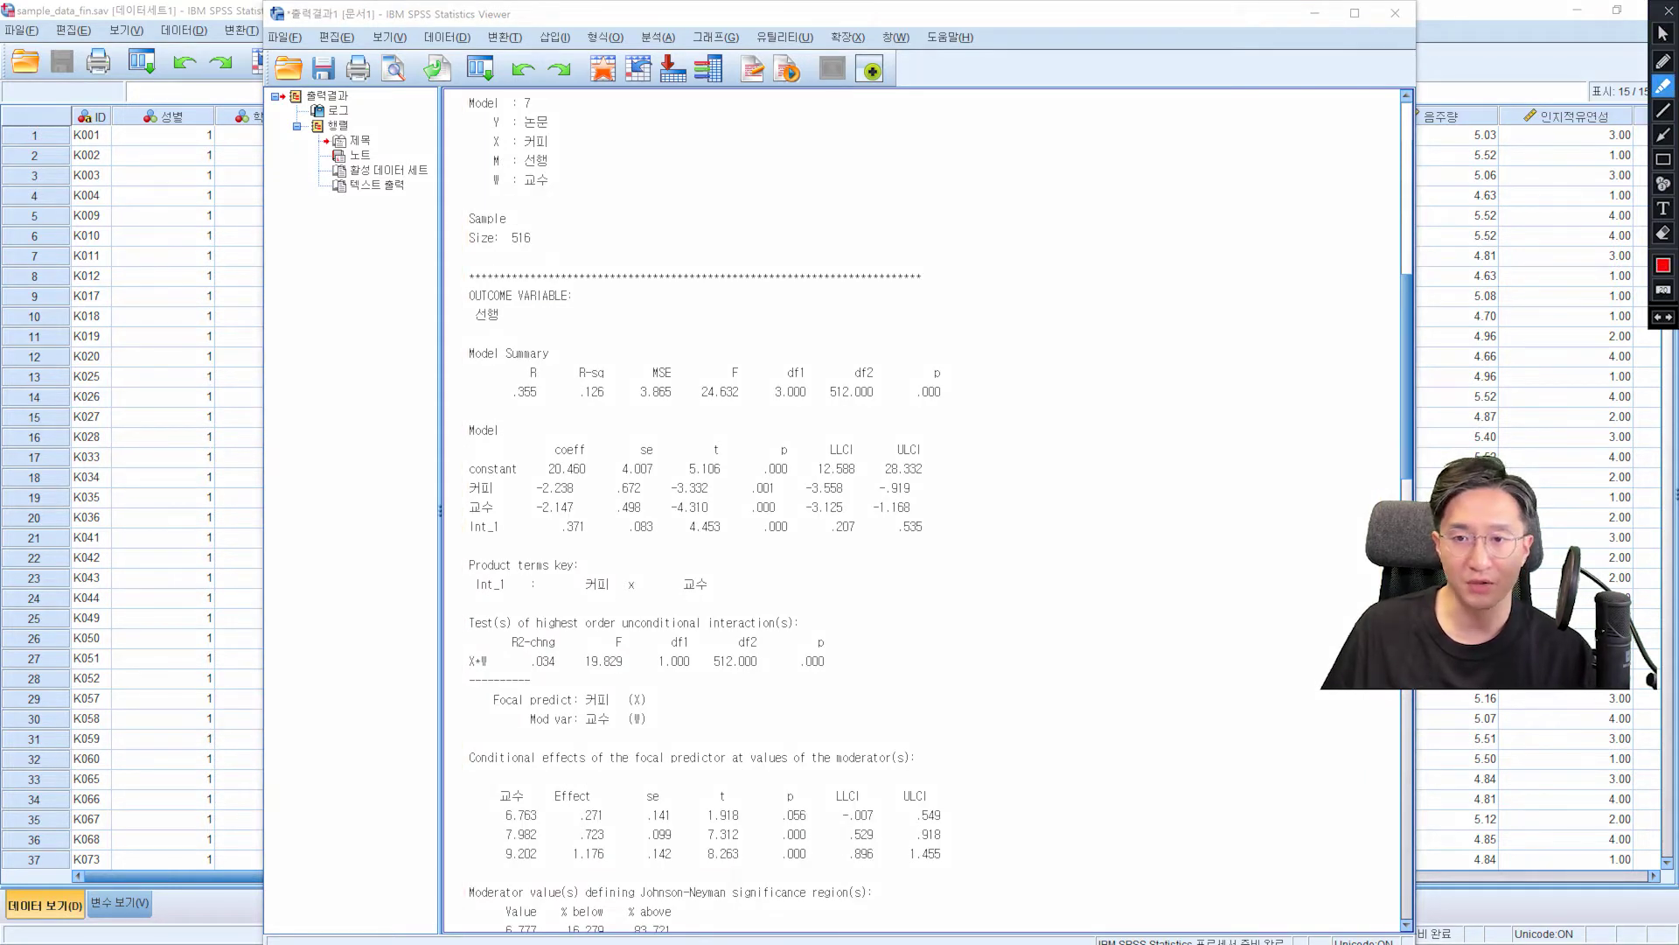
mouse_move(459, 411)
left_mouse_down()
mouse_move(457, 506)
mouse_move(572, 560)
mouse_move(892, 573)
mouse_move(981, 413)
mouse_move(446, 411)
left_mouse_up()
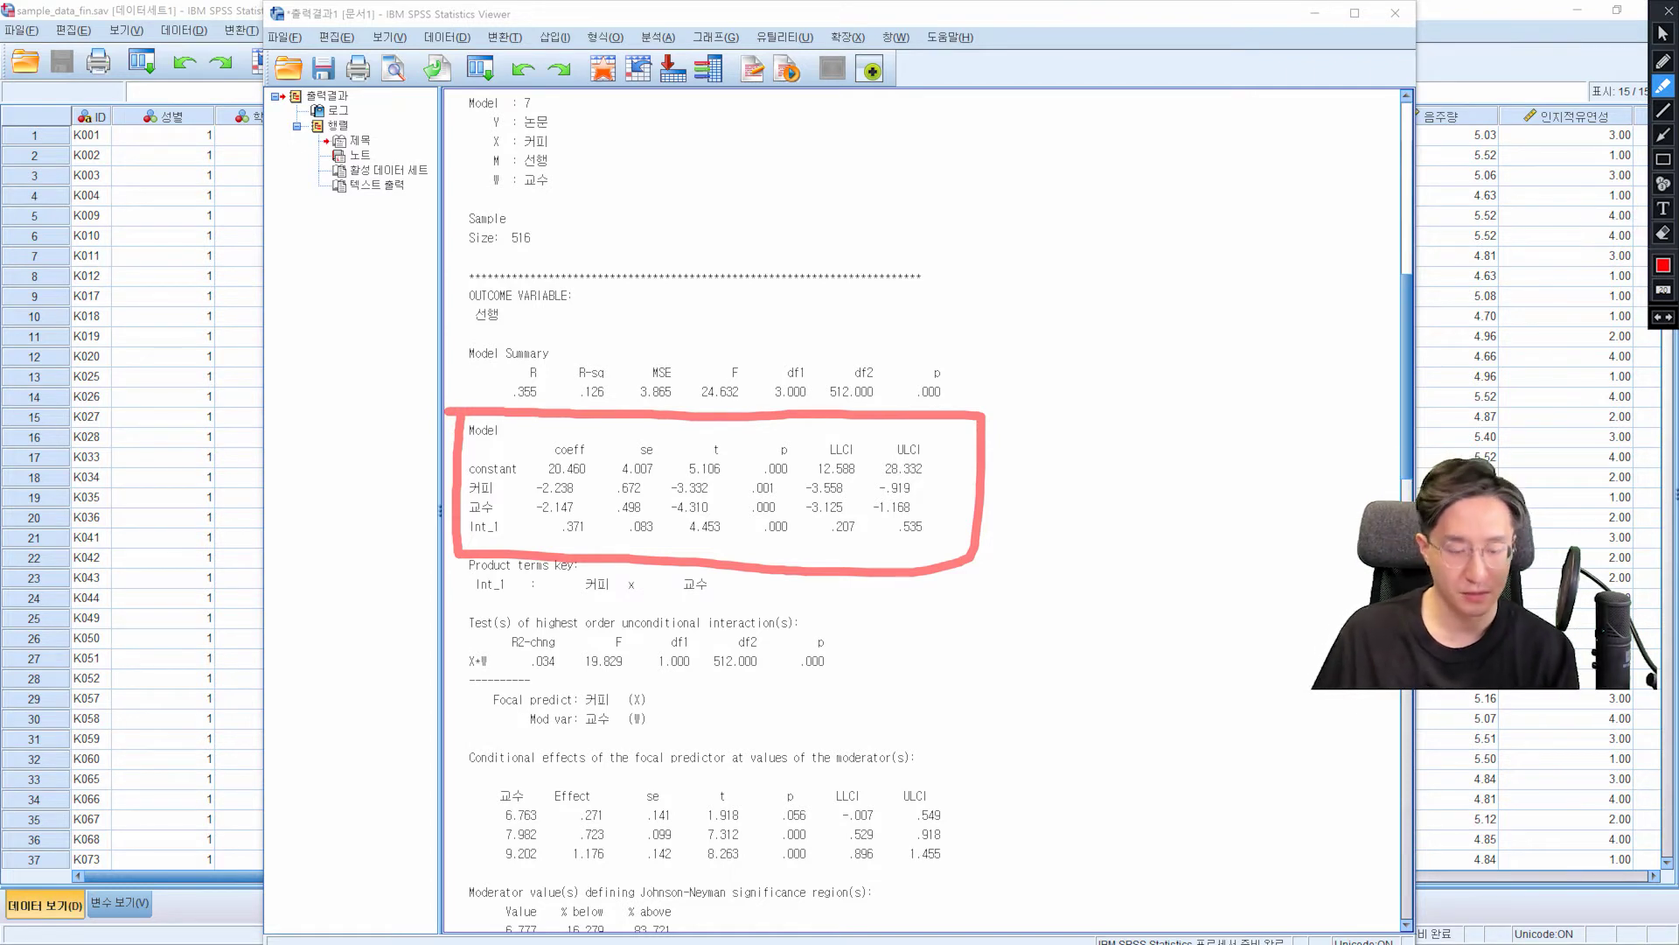
Step: Sketch a red diagram beside the output with an arrow from X to M and a W arrow pointing at that path
mouse_move(1024, 292)
left_mouse_down()
mouse_move(1000, 341)
mouse_move(1025, 339)
mouse_move(1117, 204)
mouse_move(1121, 218)
mouse_move(1196, 150)
mouse_move(1205, 196)
left_mouse_up()
left_click_drag(996, 136, 1061, 206)
left_click_drag(1032, 188, 1061, 205)
left_click_drag(930, 103, 986, 103)
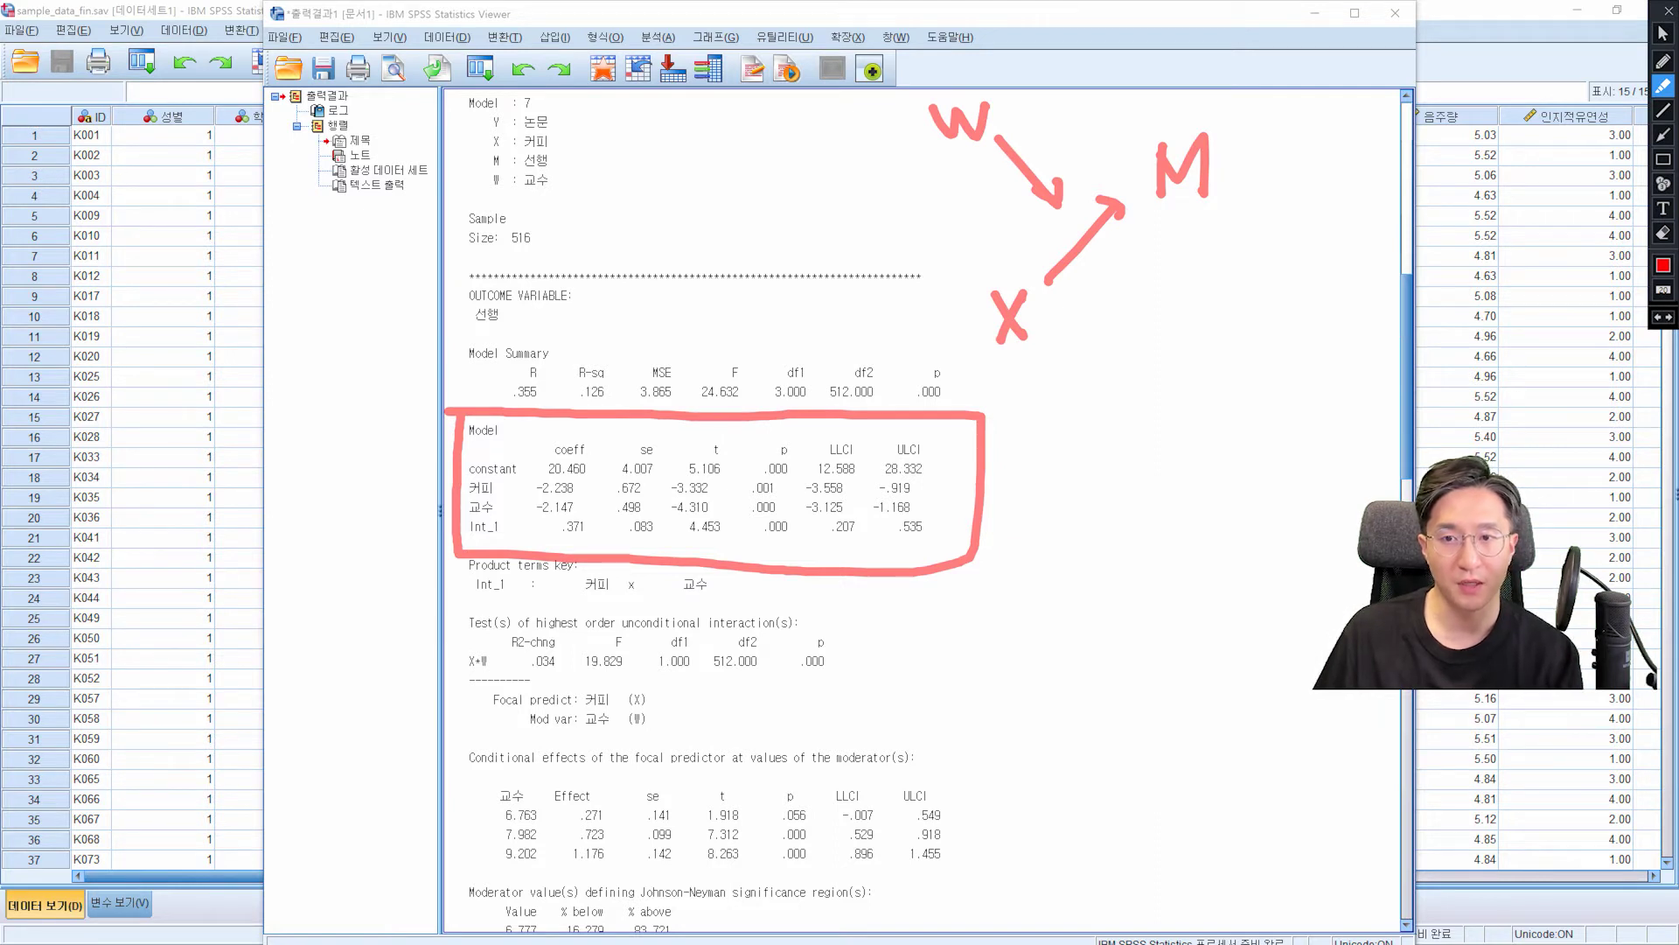
Step: Draw a curve linking outcome variable 선행 to the Int_1 row, and highlight that row's p value
mouse_move(505, 315)
left_mouse_down()
mouse_move(514, 483)
mouse_move(485, 336)
left_mouse_up()
left_click_drag(495, 506, 503, 530)
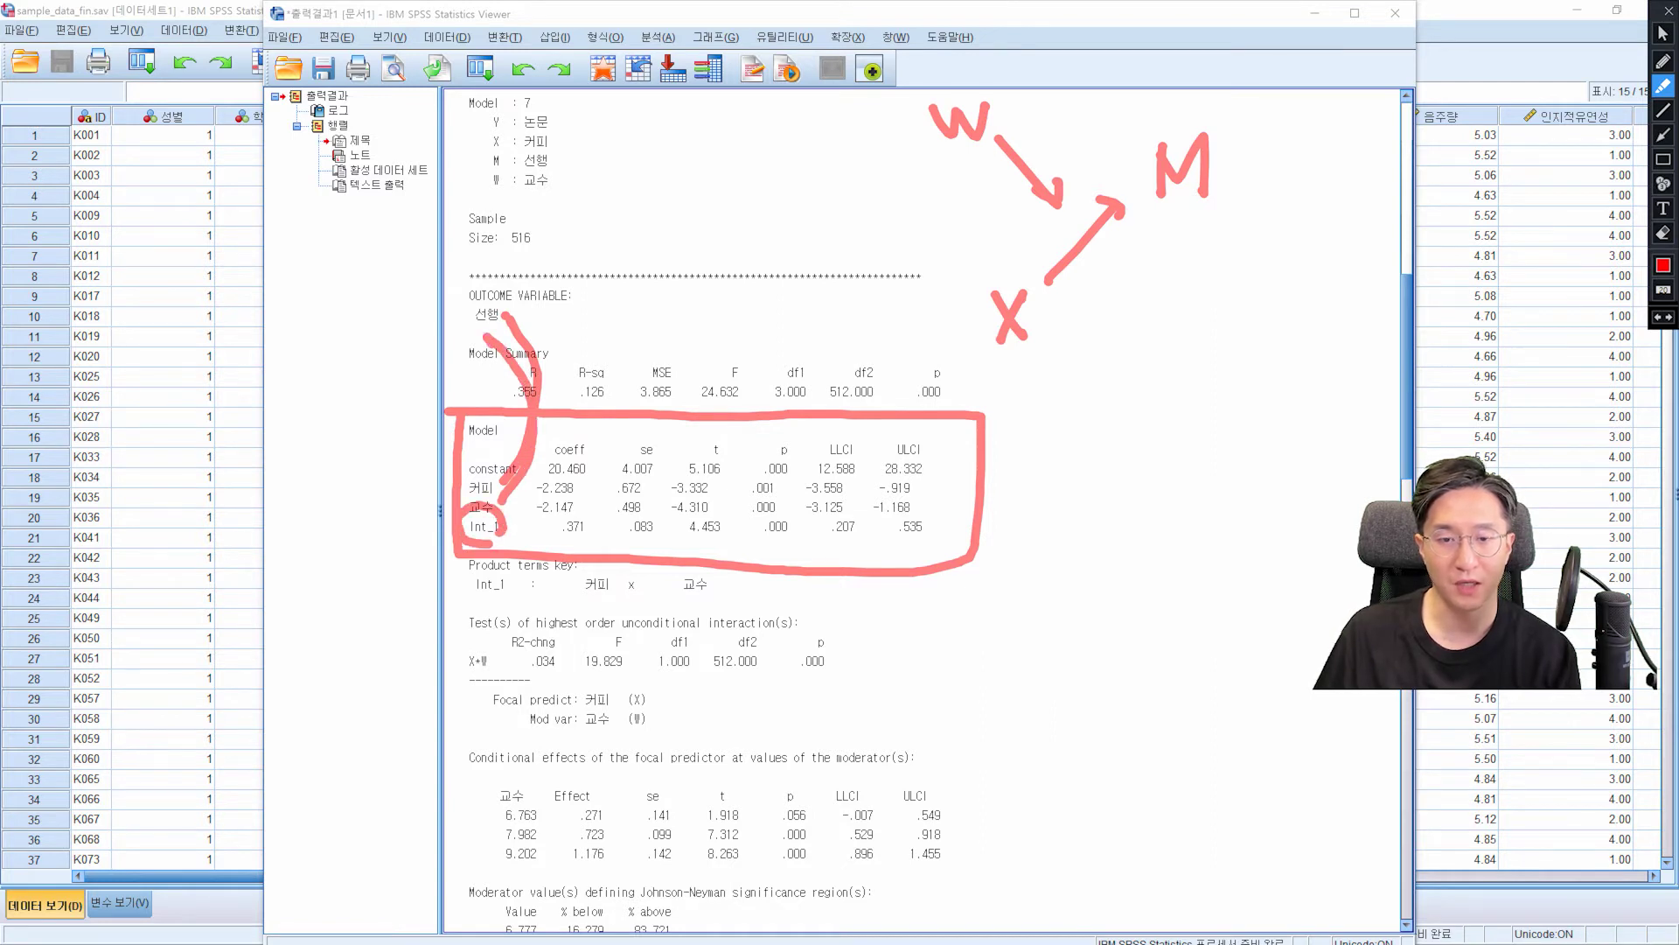
mouse_move(752, 523)
left_mouse_down()
mouse_move(793, 523)
mouse_move(765, 533)
left_mouse_up()
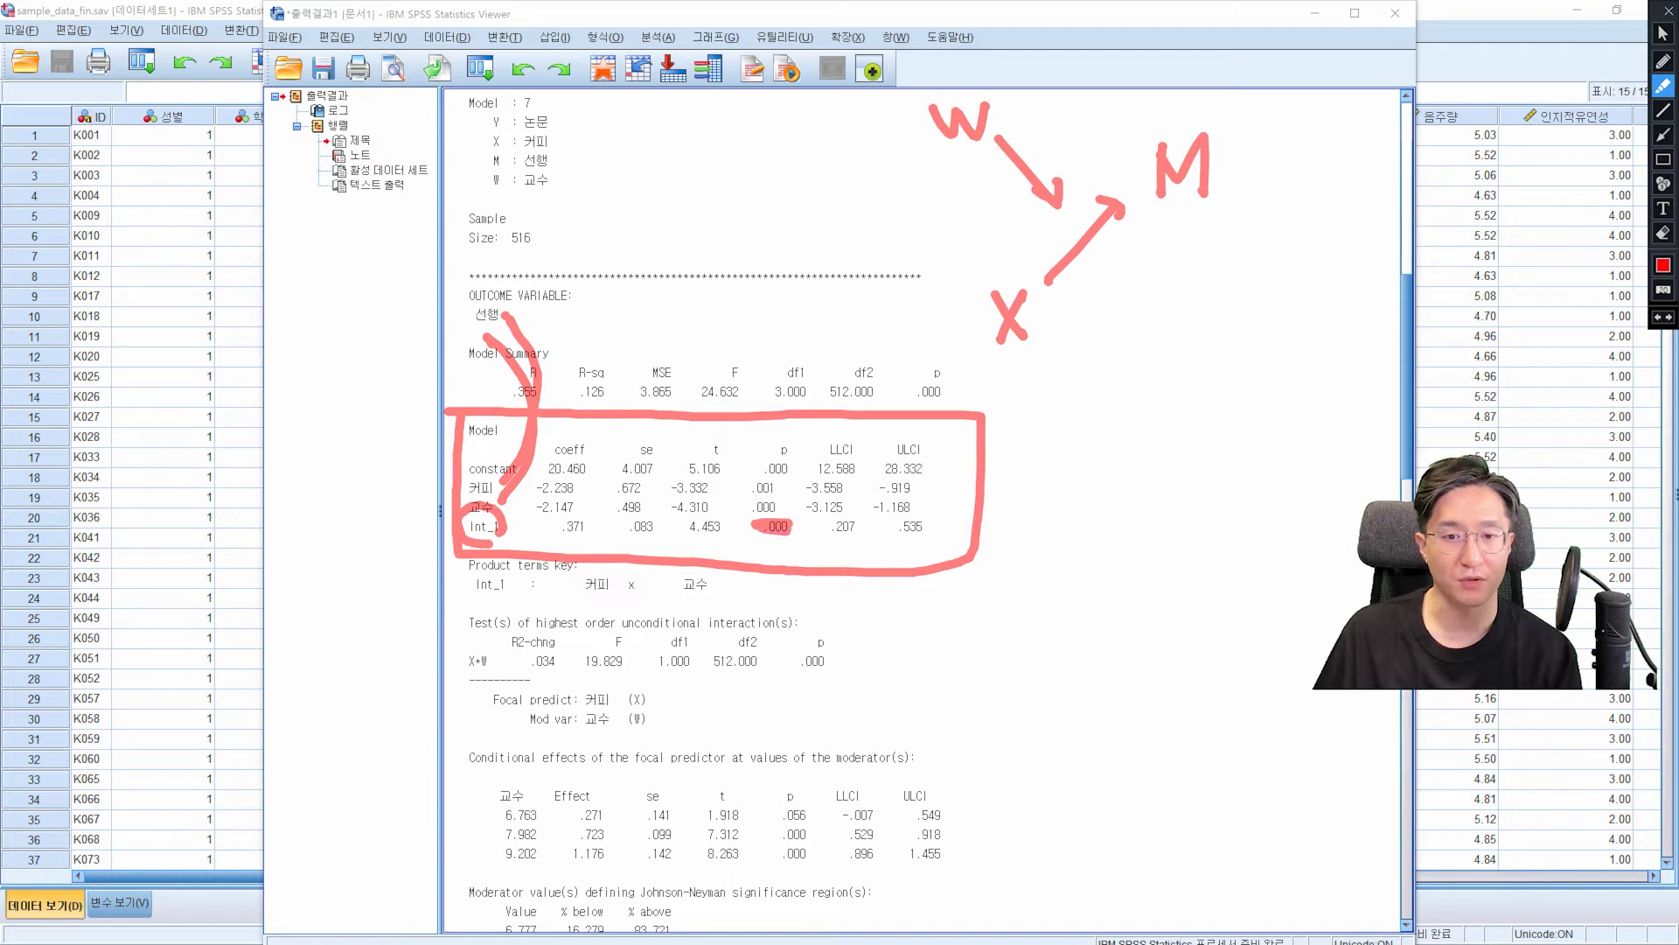
Step: Draw a series of slanted red strokes across the Model coefficient table above the Int_1 row
mouse_move(733, 422)
left_mouse_down()
mouse_move(698, 494)
mouse_move(744, 502)
left_mouse_up()
mouse_move(849, 442)
left_mouse_down()
mouse_move(816, 503)
mouse_move(870, 500)
left_mouse_up()
mouse_move(906, 463)
left_mouse_down()
mouse_move(868, 502)
mouse_move(740, 515)
left_mouse_up()
left_click_drag(682, 479, 593, 523)
left_click_drag(586, 490, 567, 513)
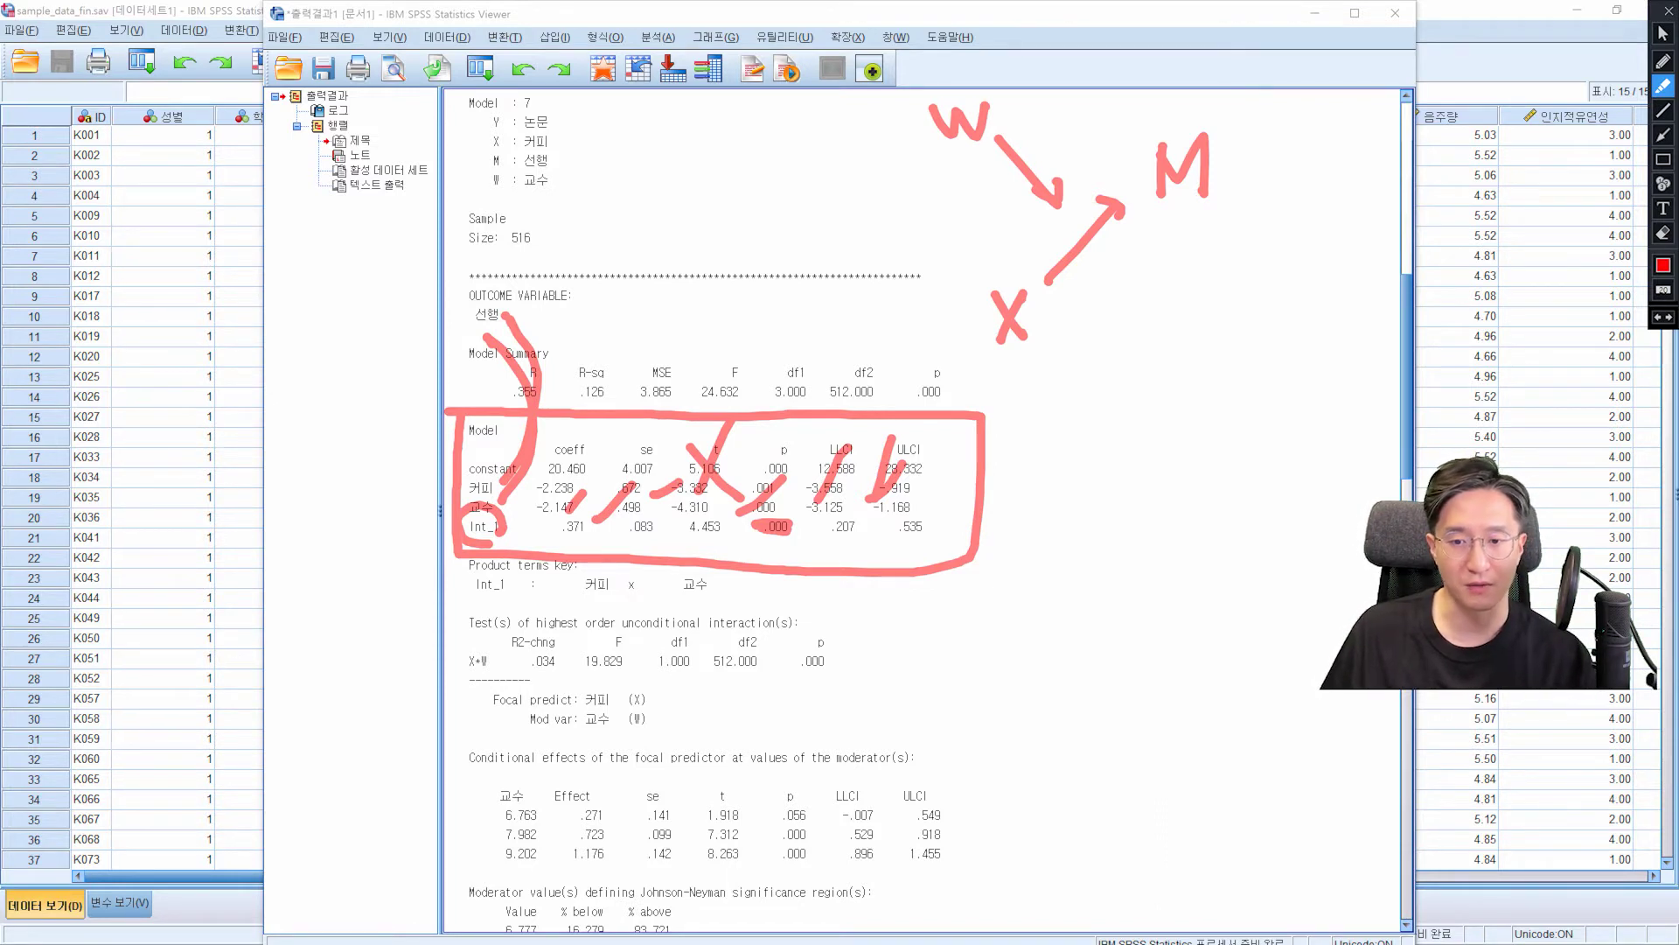
Step: Underline the conditional effects heading, and circle X and M and dot their path in the sketched diagram
left_click_drag(467, 756, 898, 761)
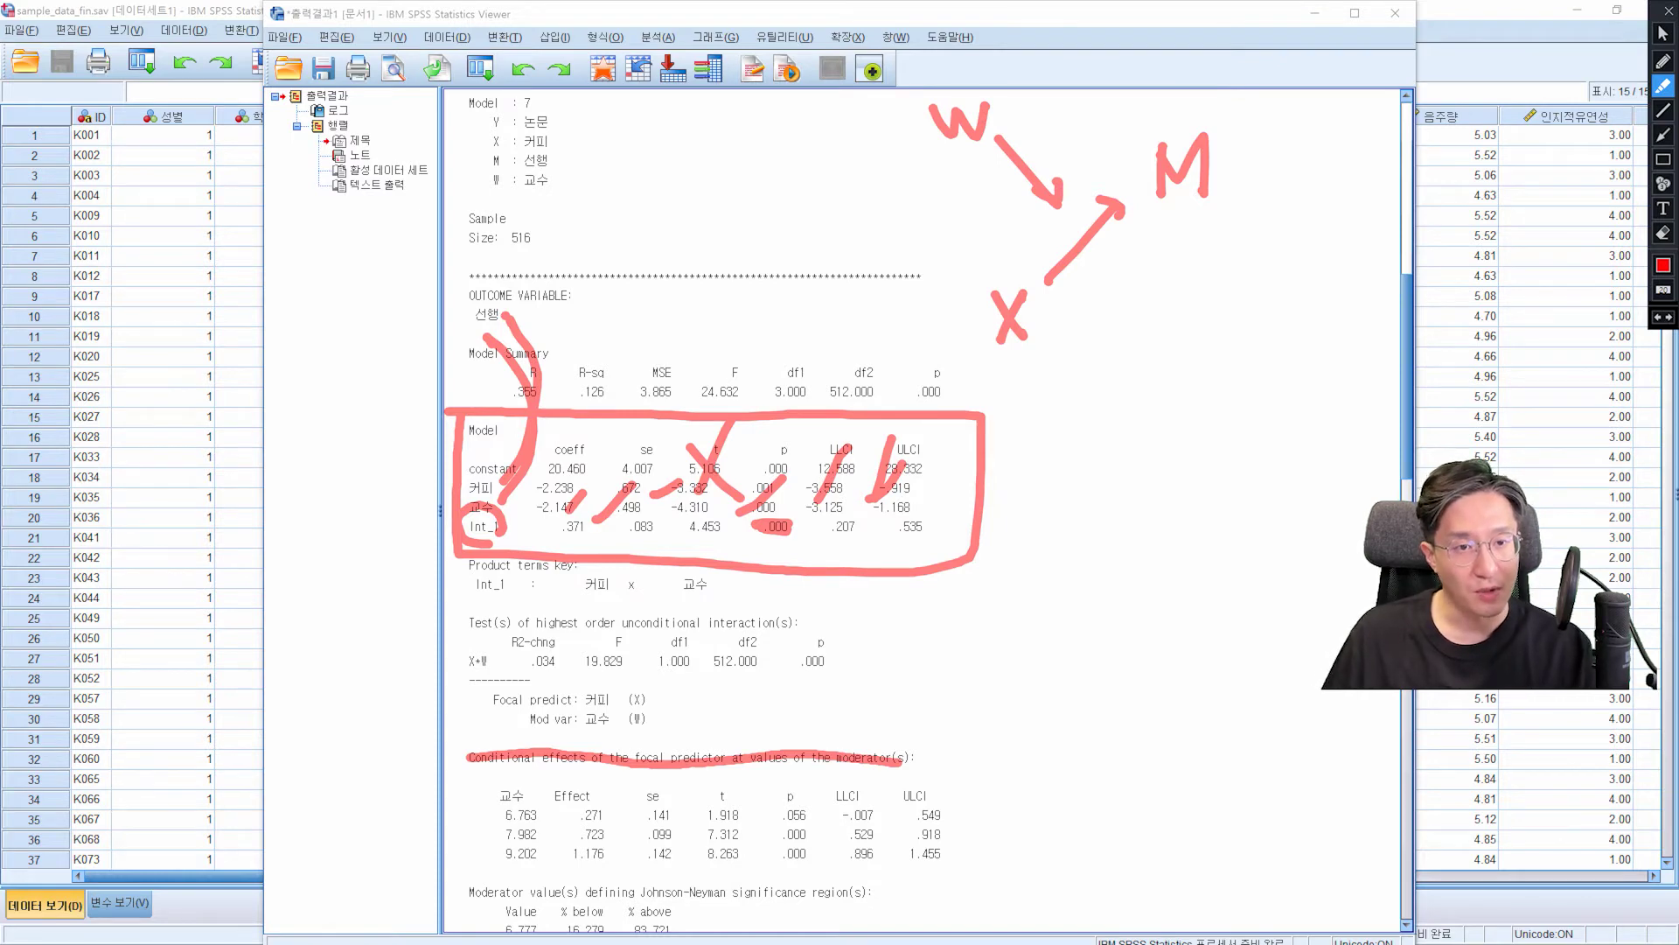
mouse_move(1015, 363)
left_mouse_down()
mouse_move(949, 346)
mouse_move(1032, 359)
mouse_move(971, 267)
mouse_move(1054, 341)
left_mouse_up()
mouse_move(1200, 226)
left_mouse_down()
mouse_move(1136, 229)
mouse_move(1207, 119)
mouse_move(1194, 218)
left_mouse_up()
left_click(1093, 259)
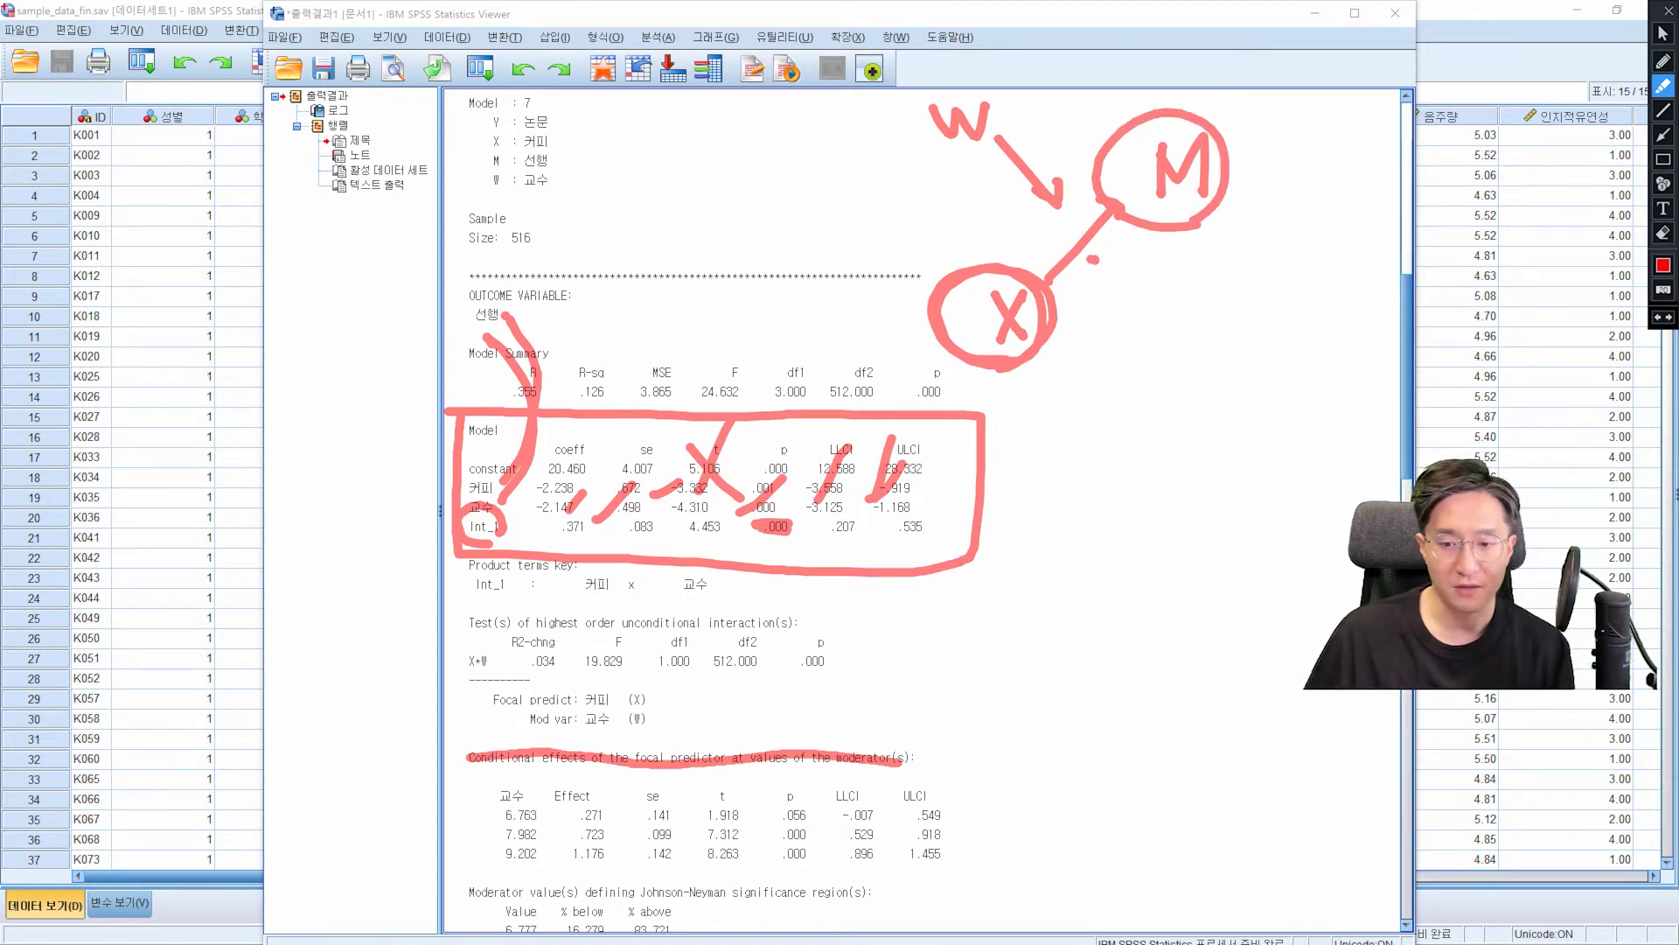
Step: Dot the three 교수 values in the conditional effects table, and link the circled Effect header to the X-to-M path with an arrow
left_click(500, 817)
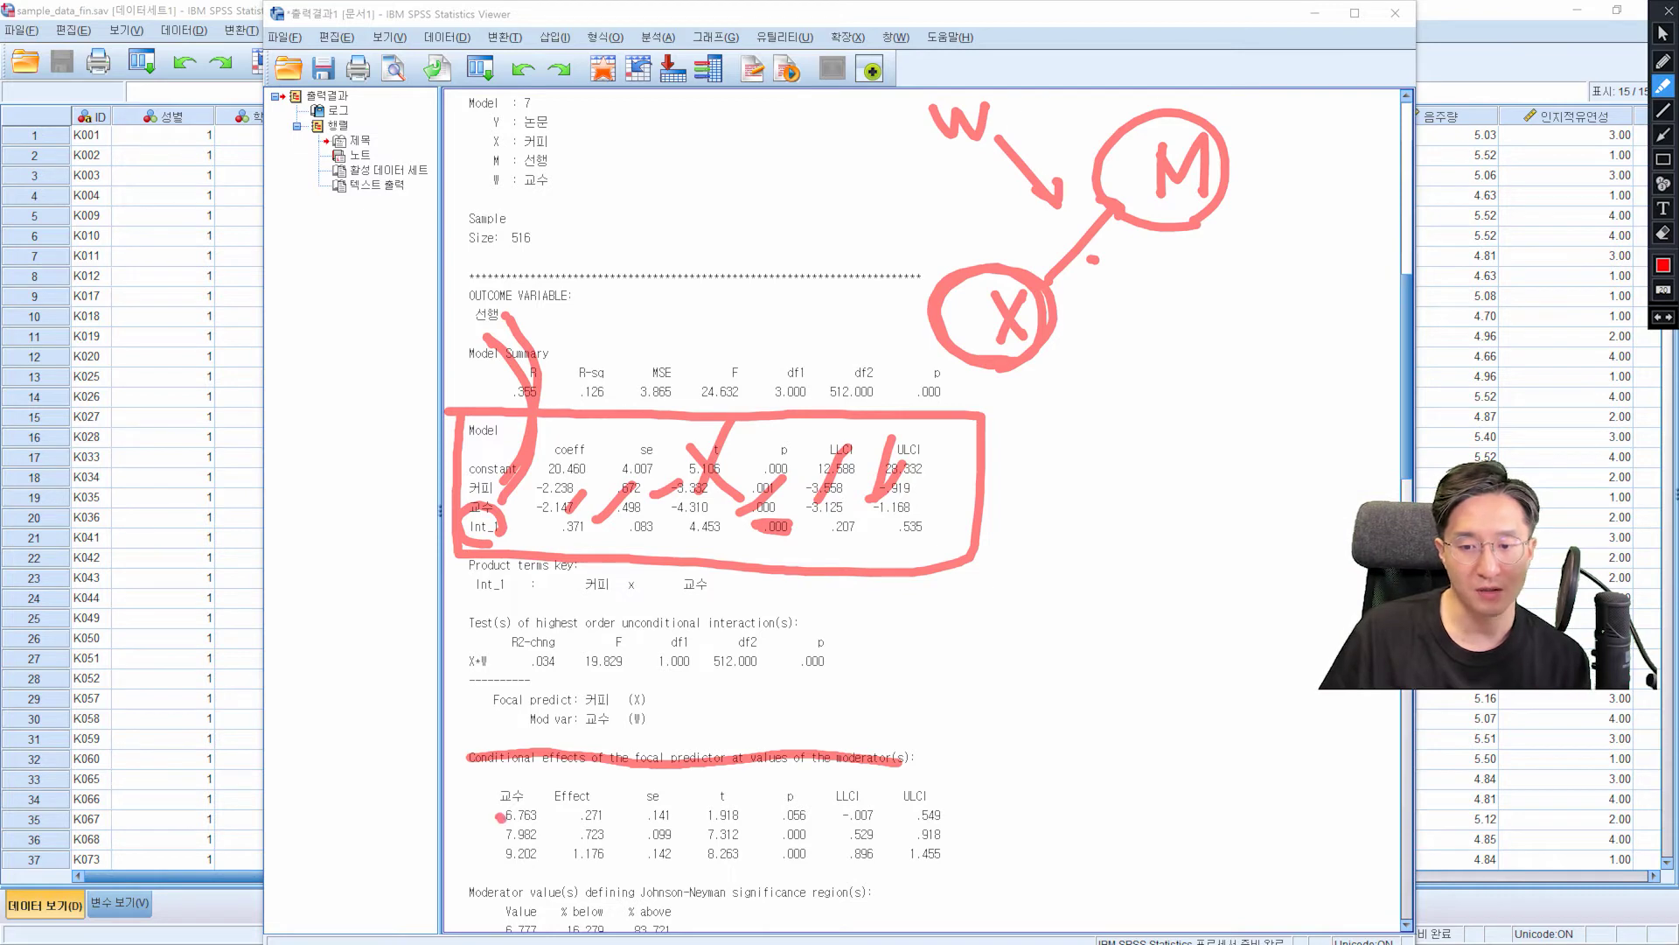
left_click(498, 834)
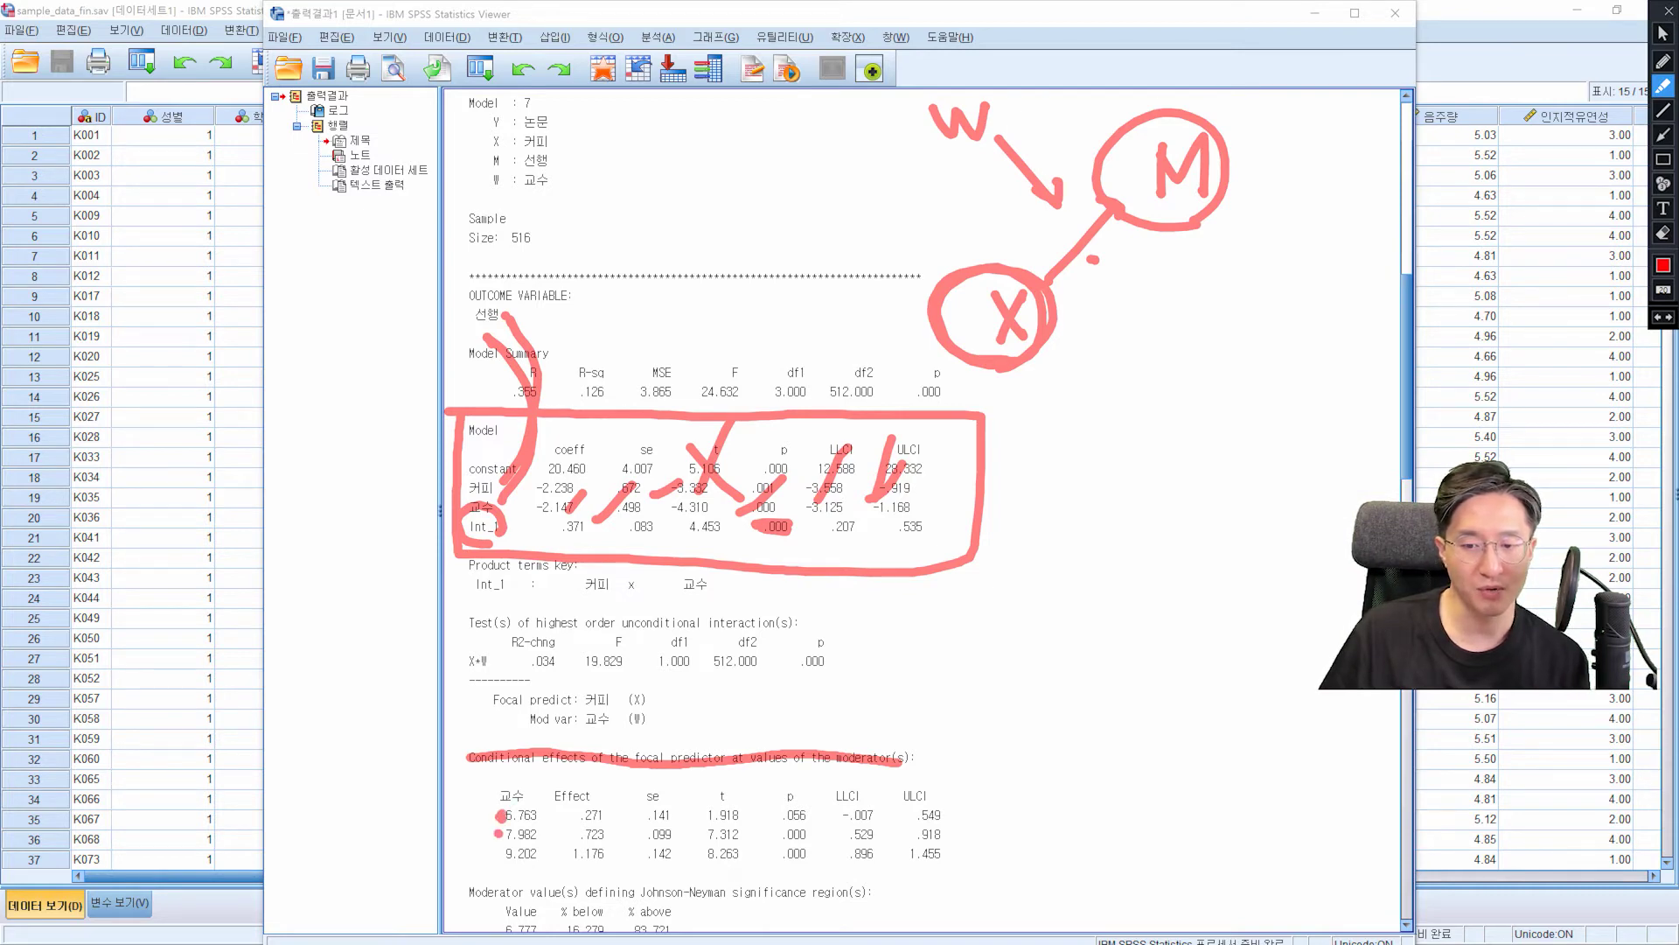
left_click(499, 852)
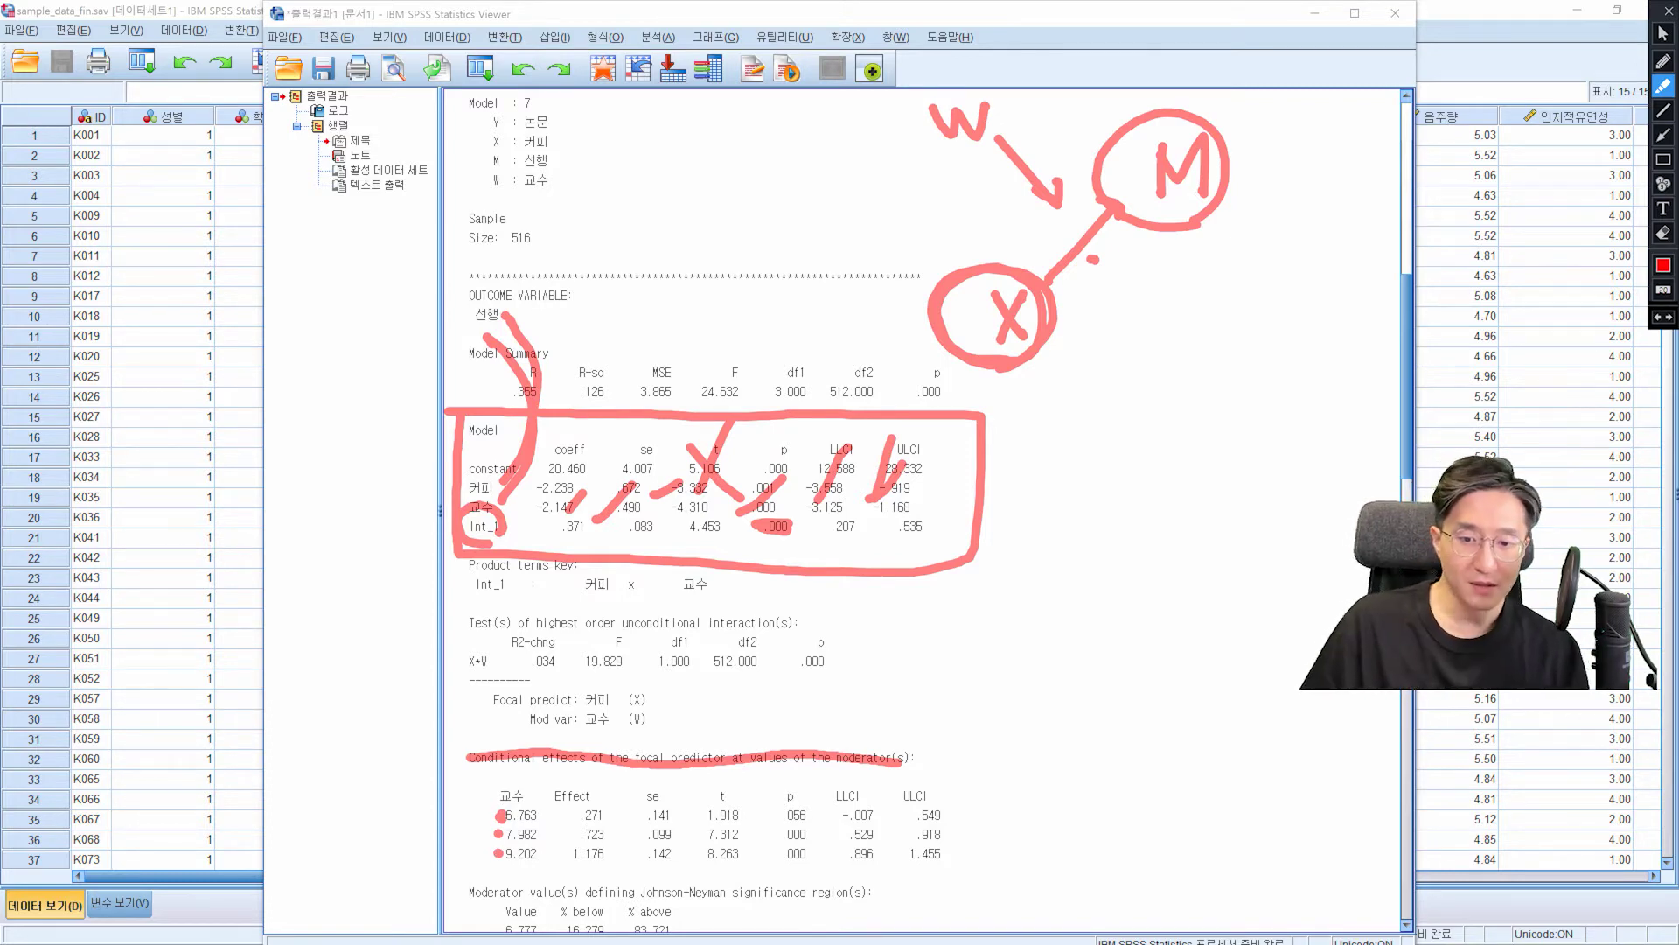
mouse_move(586, 808)
left_mouse_down()
mouse_move(591, 771)
mouse_move(600, 800)
mouse_move(602, 774)
mouse_move(967, 635)
mouse_move(1087, 302)
mouse_move(1114, 313)
left_mouse_up()
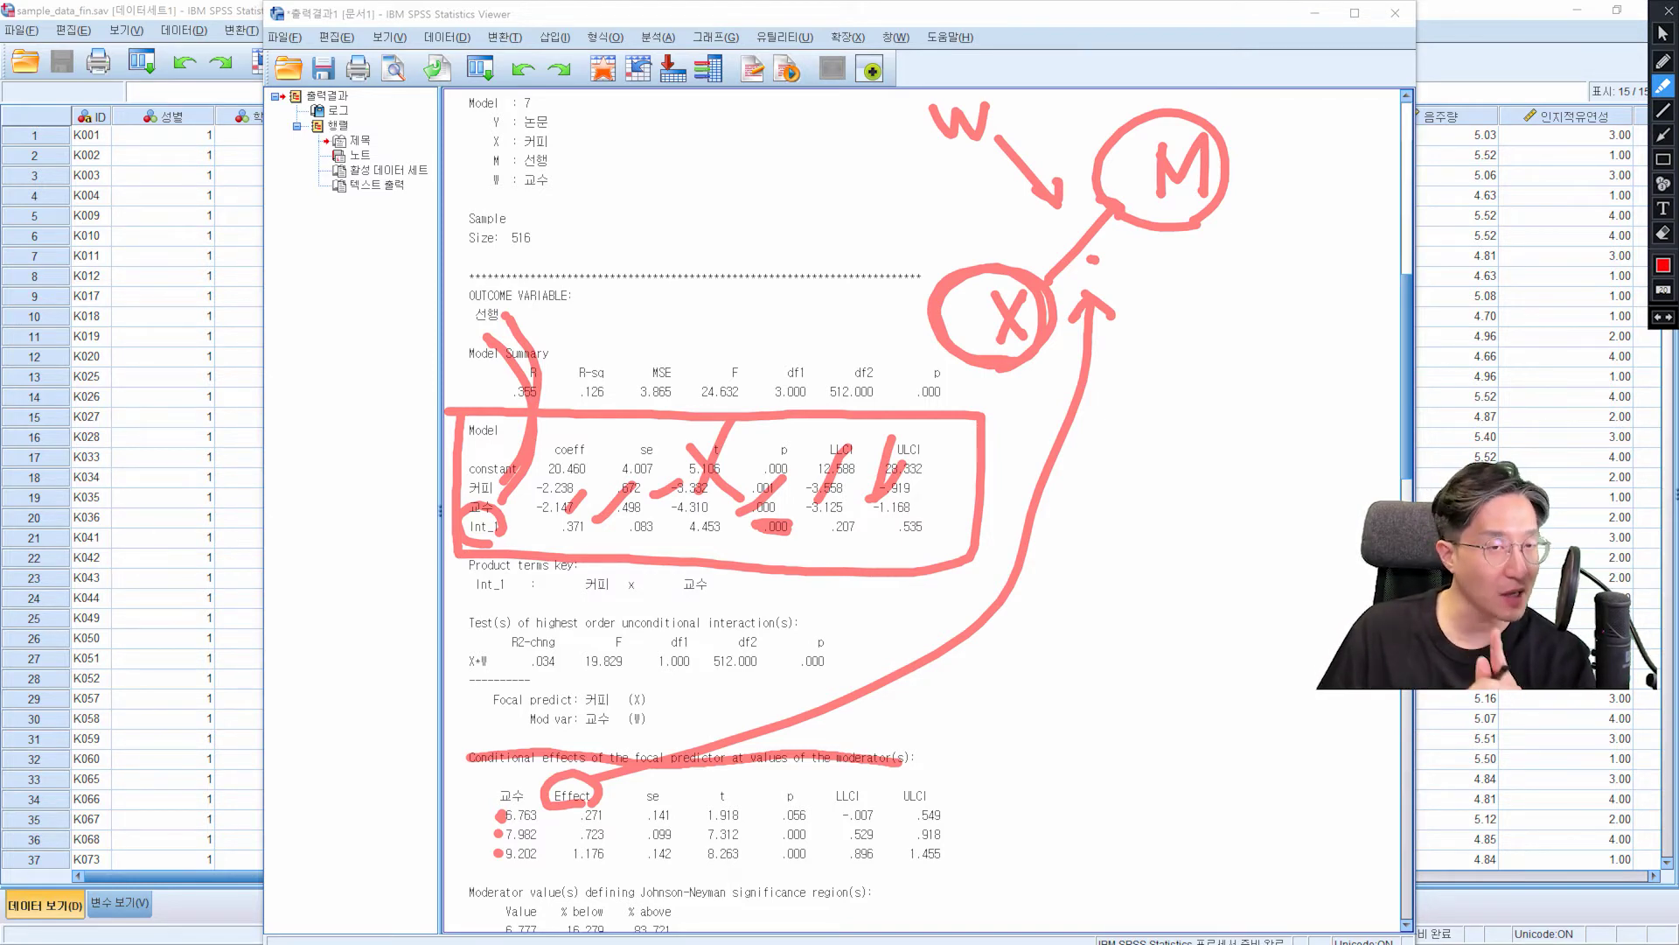
Step: Underline W in the sketched diagram and dot each of the three conditional effect values
left_click_drag(910, 137, 981, 147)
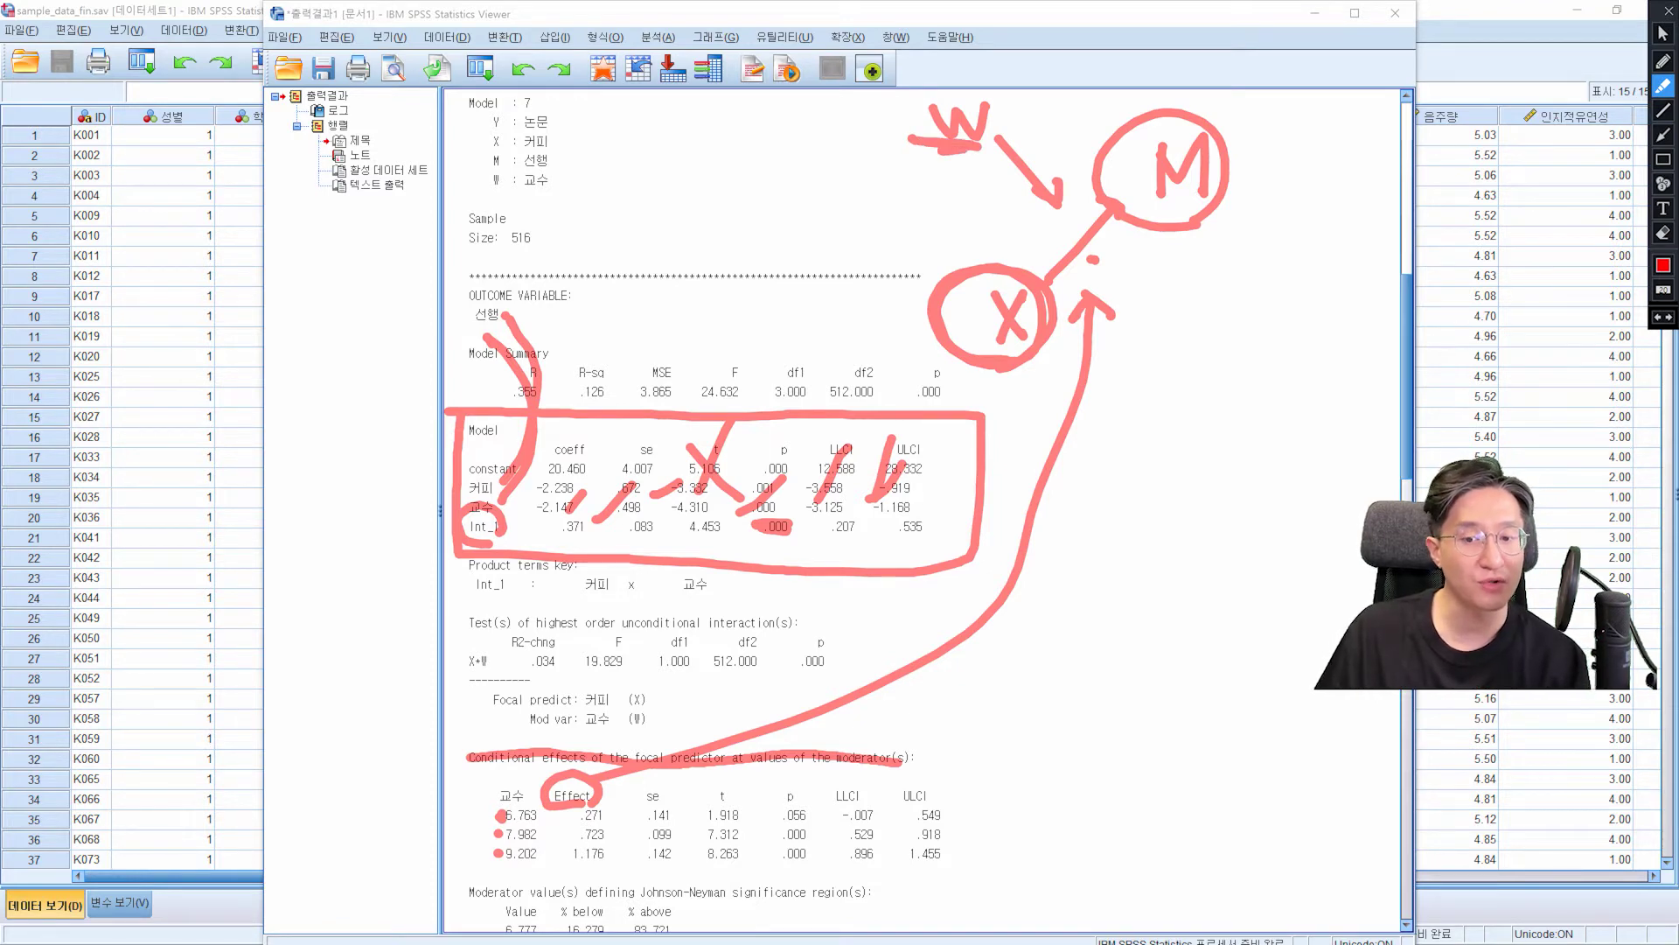
left_click(615, 812)
left_click(618, 835)
left_click(624, 857)
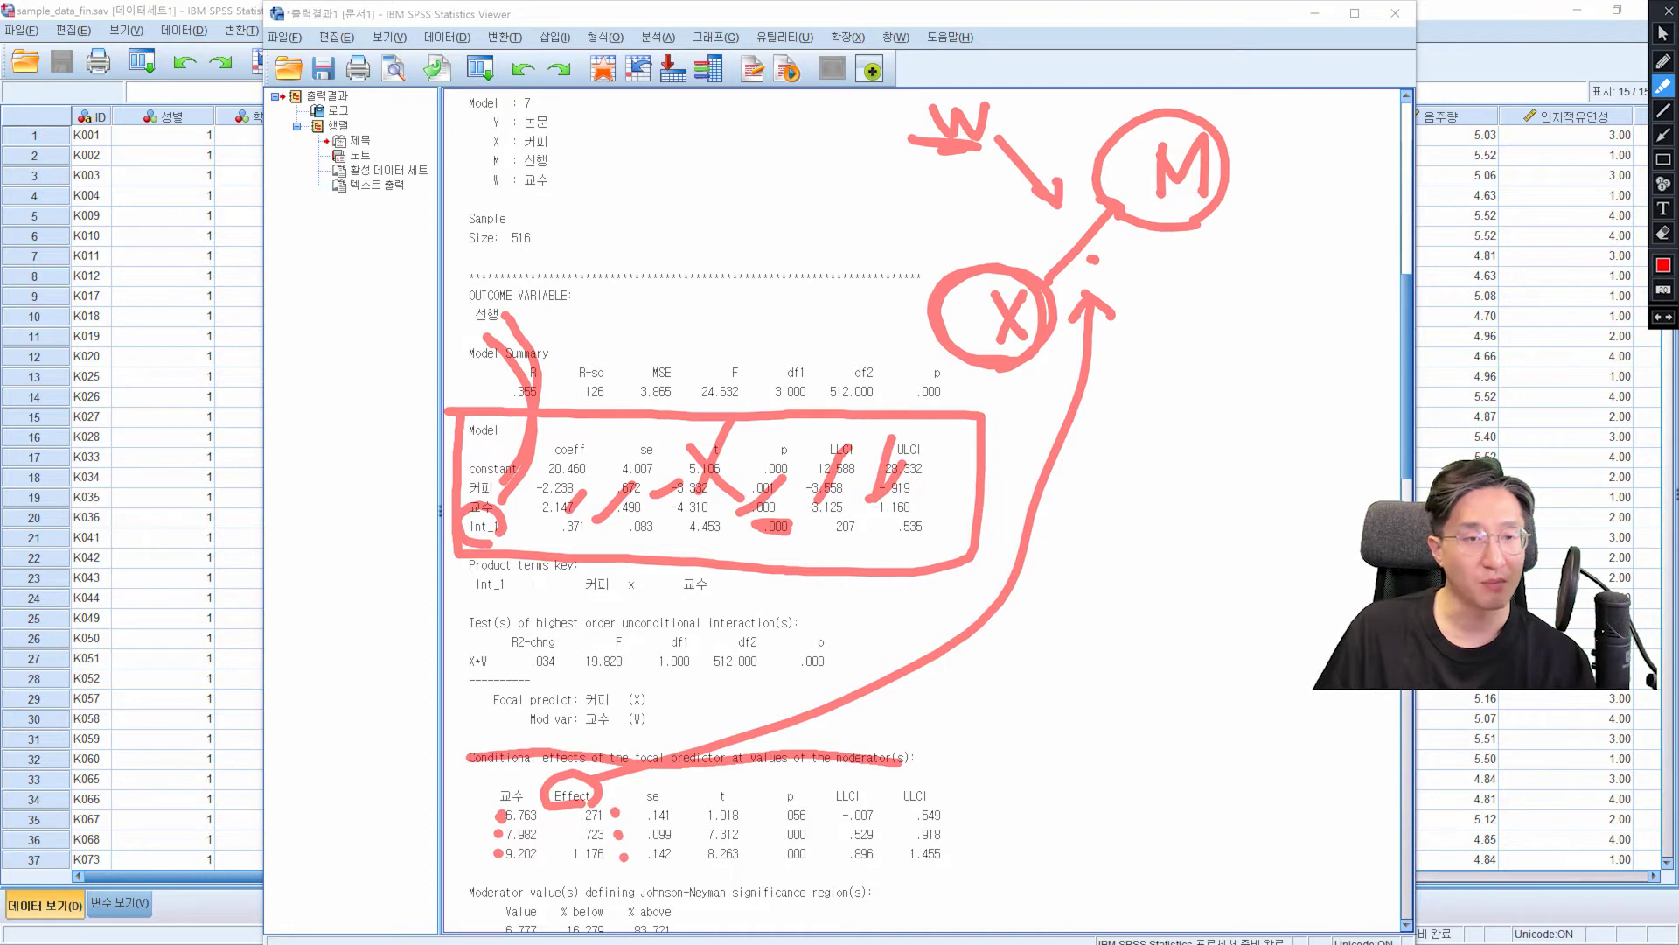
Step: Circle the Int_1 p-value, box the 1.176 effect, and add red dots beside the 교수 values in the conditional effects table
mouse_move(790, 530)
left_mouse_down()
mouse_move(770, 500)
mouse_move(803, 535)
left_mouse_up()
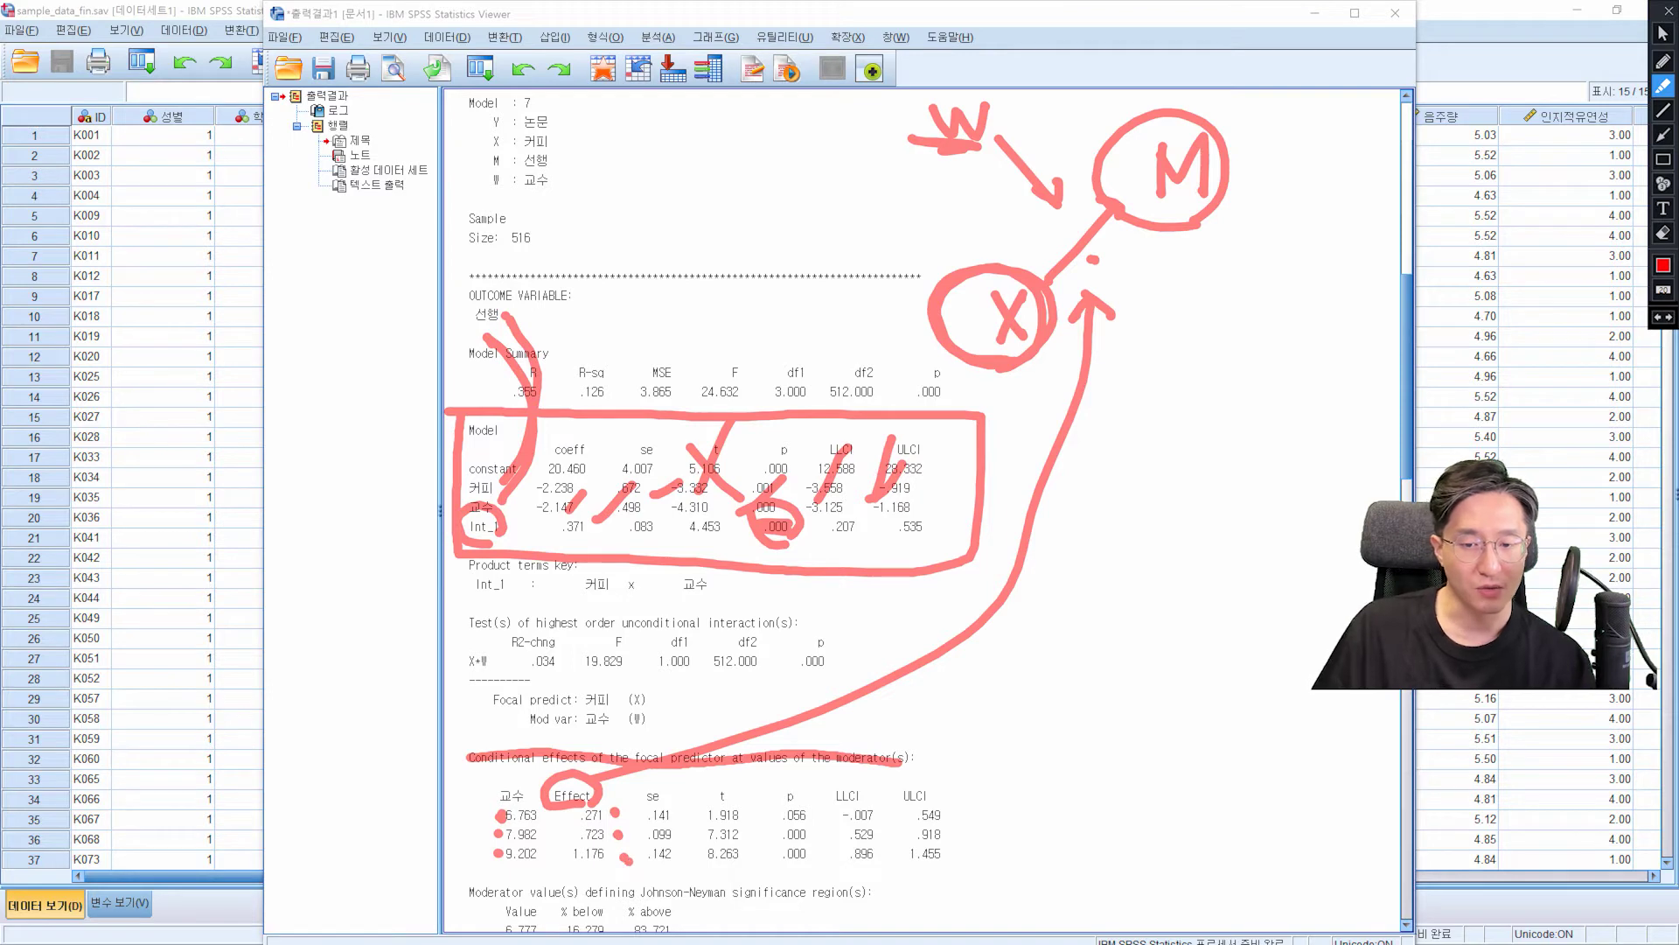
left_click(542, 819)
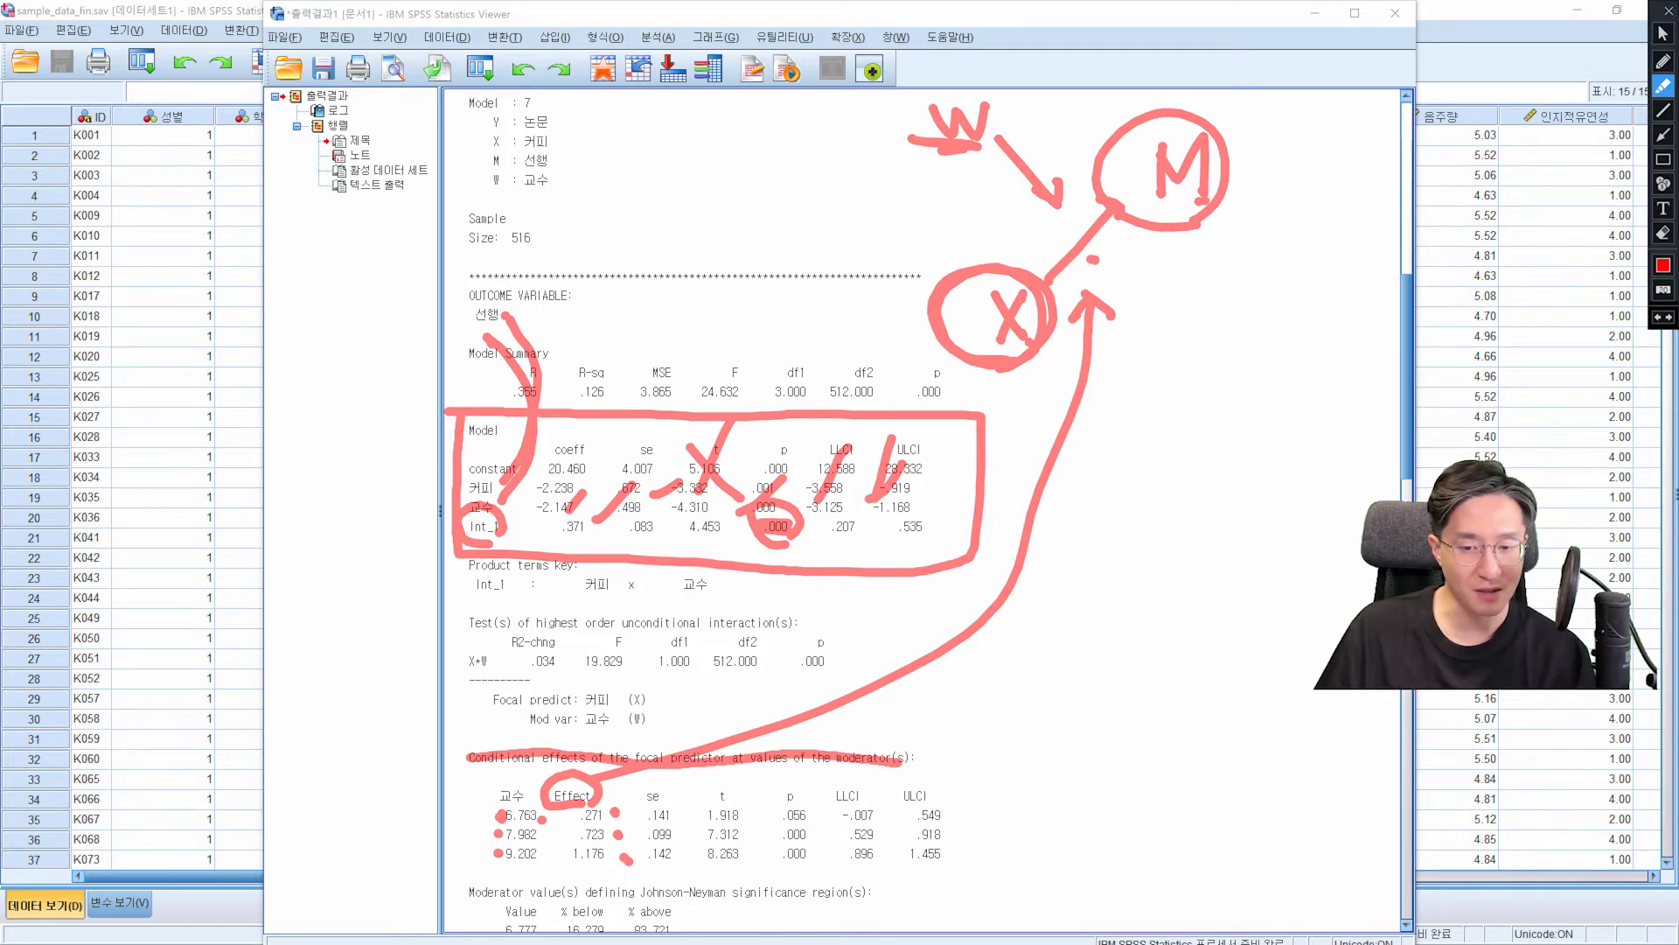
mouse_move(559, 876)
left_mouse_down()
mouse_move(612, 875)
mouse_move(620, 842)
mouse_move(554, 837)
mouse_move(558, 871)
left_mouse_up()
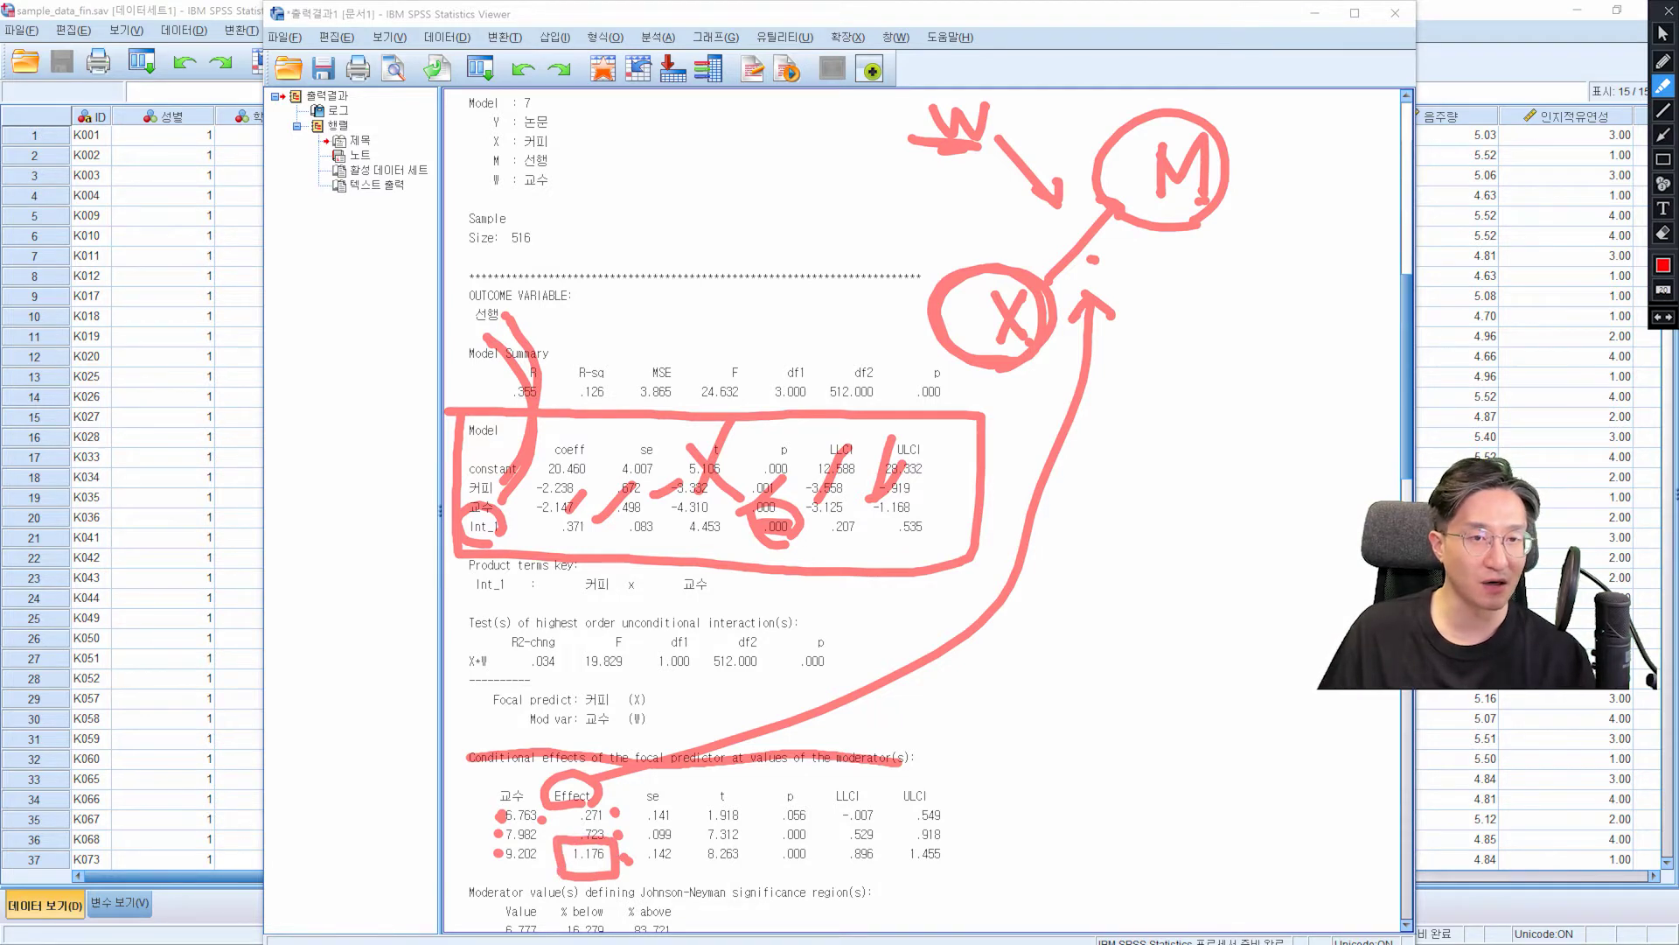
left_click(522, 822)
left_click(536, 863)
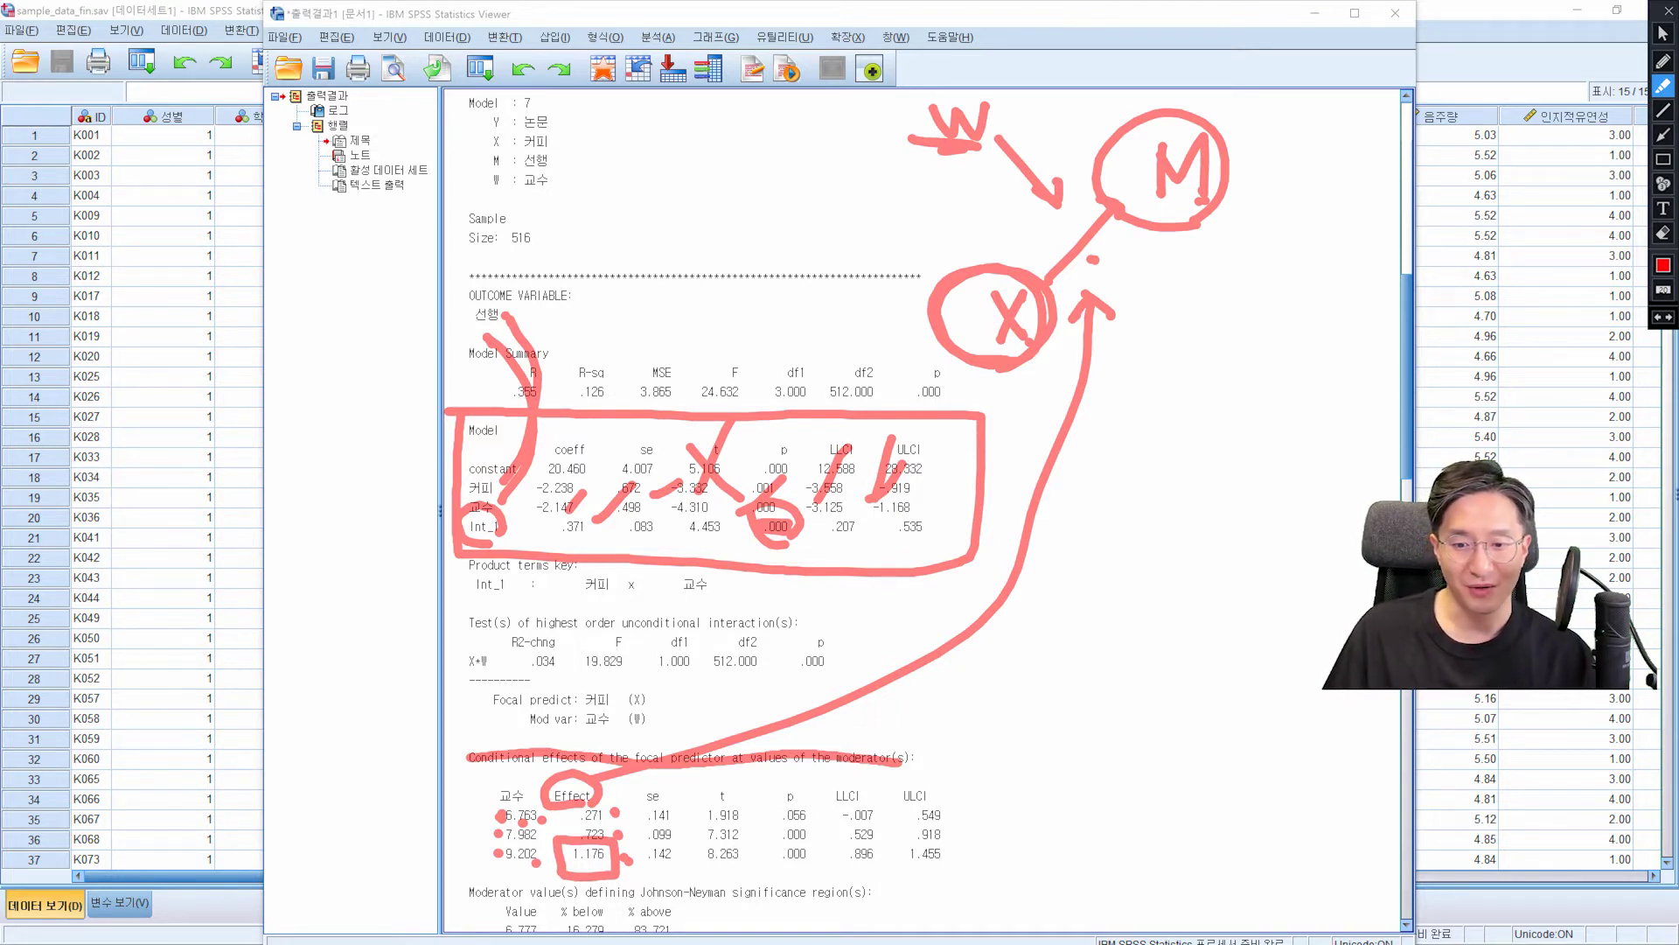
Step: Strike through the 교수 value, effect, p-value and confidence limits in the 6.763 row of the conditional effects table
left_click_drag(853, 818, 963, 816)
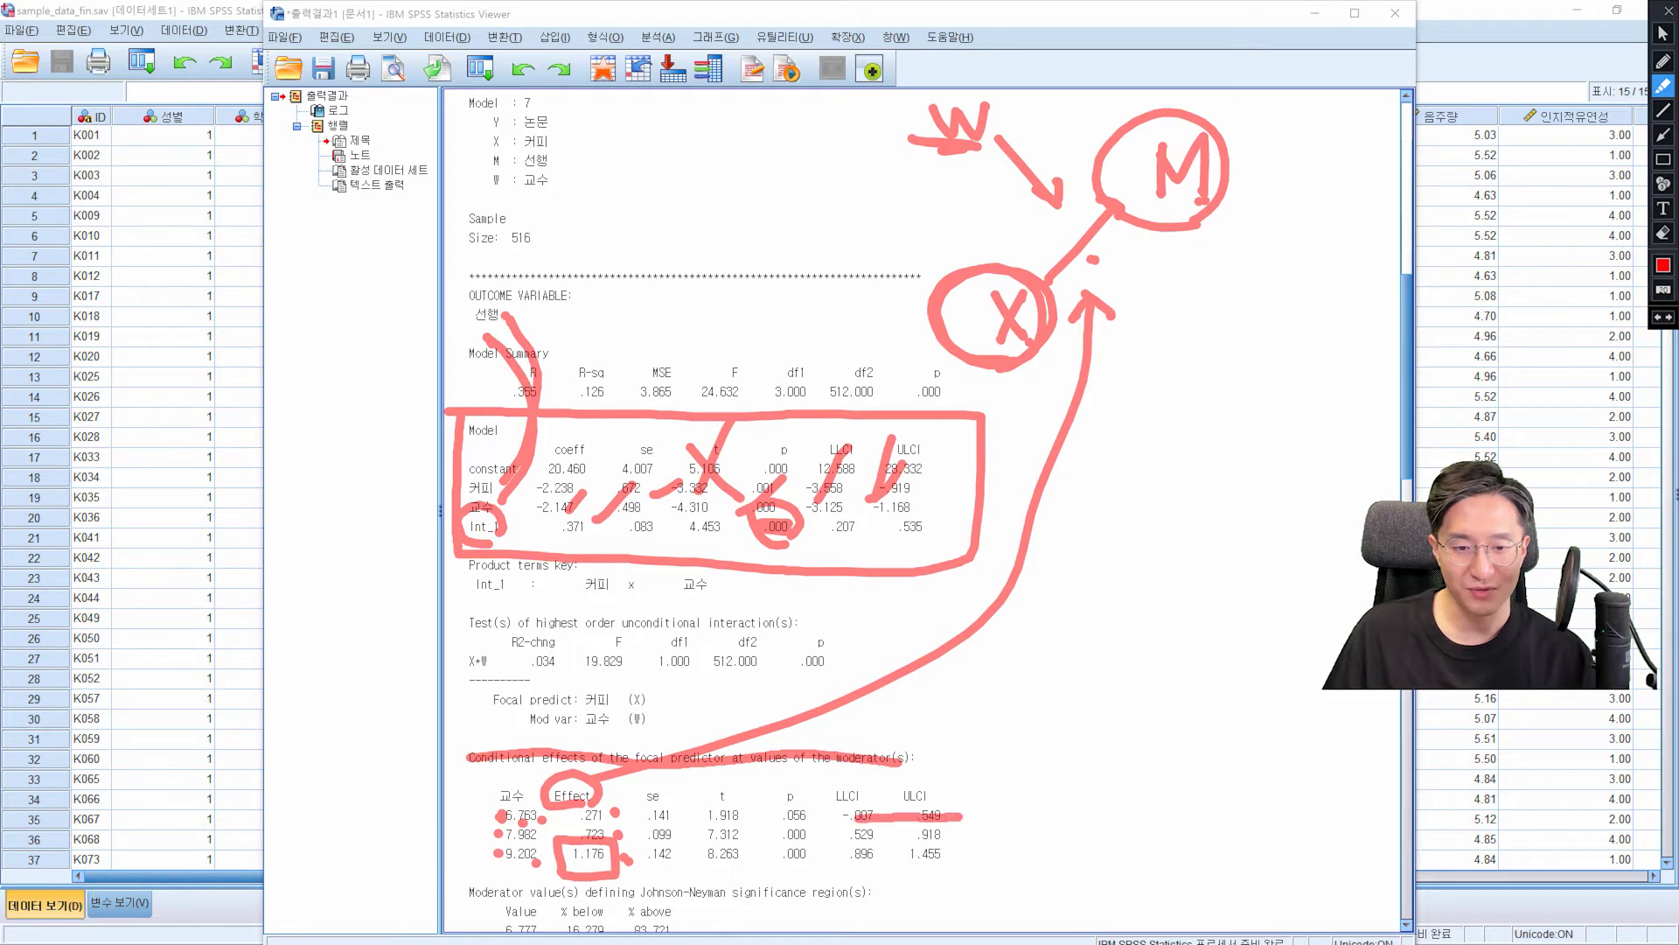
left_click_drag(786, 816, 818, 814)
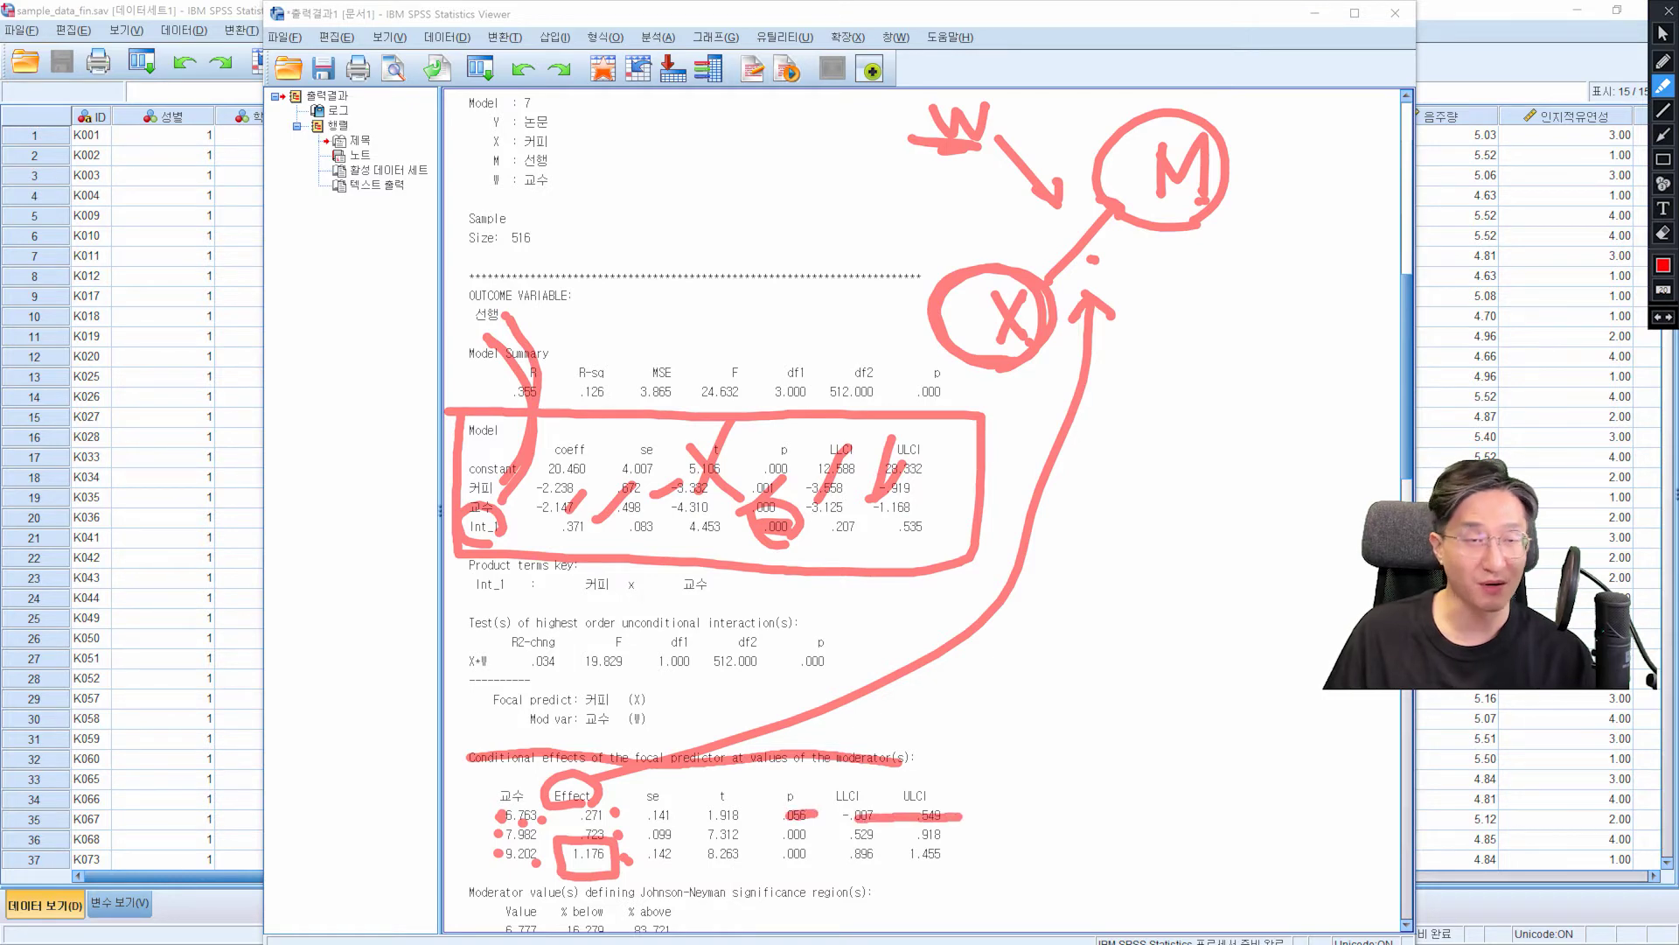
left_click_drag(495, 816, 612, 813)
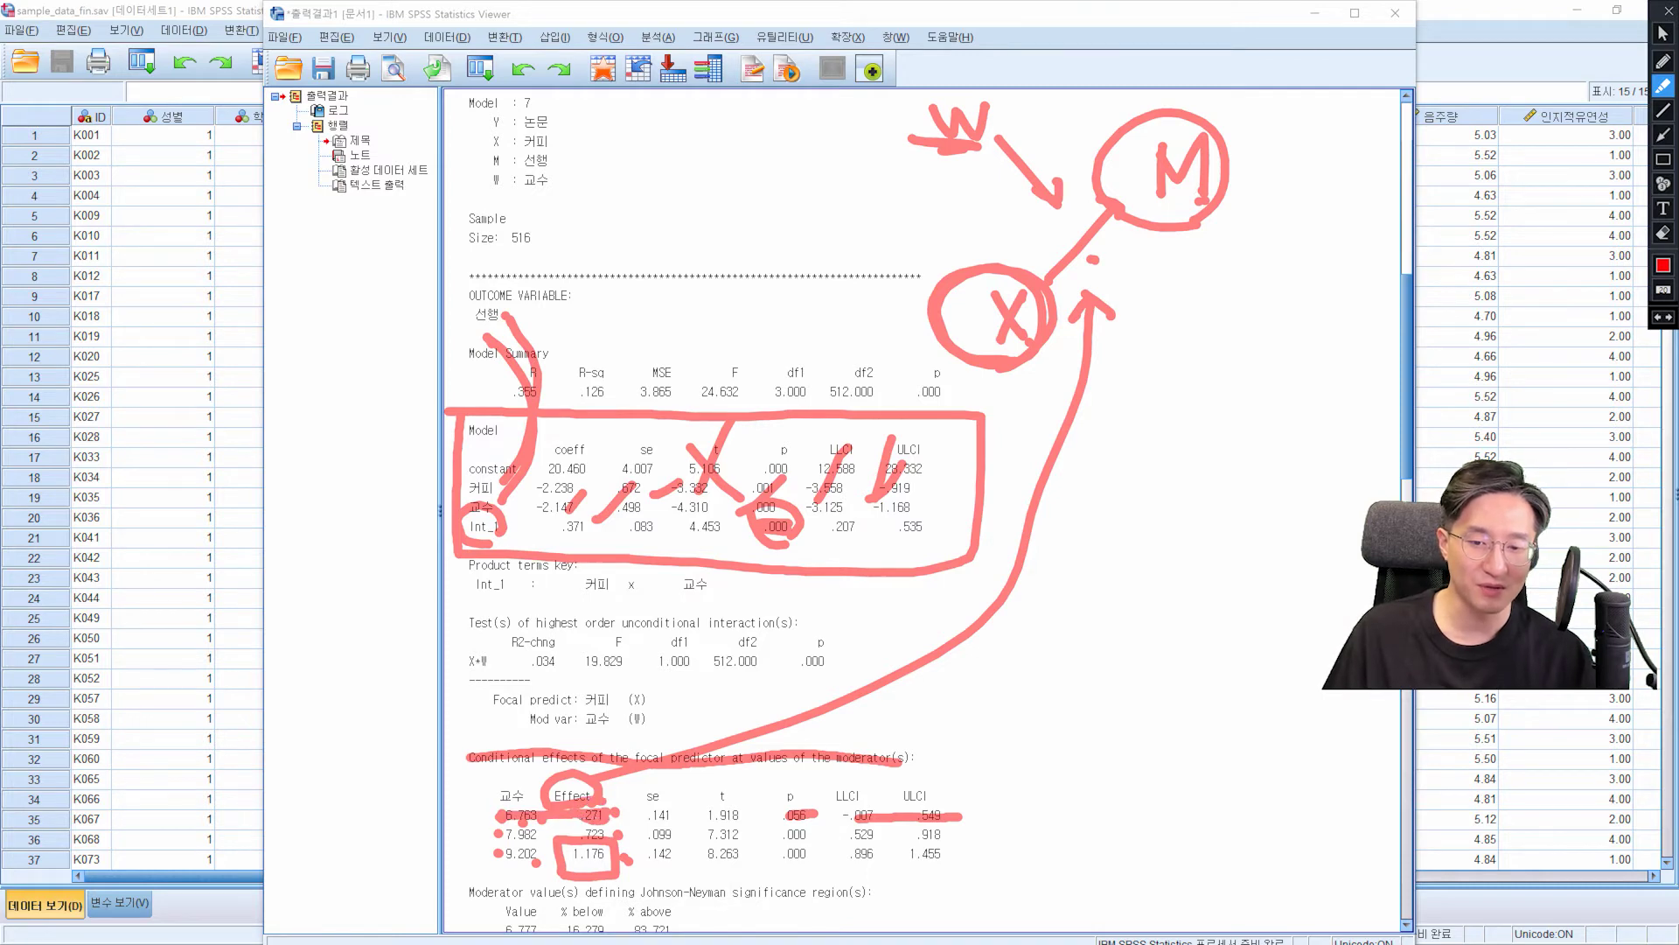
left_click_drag(785, 814, 937, 814)
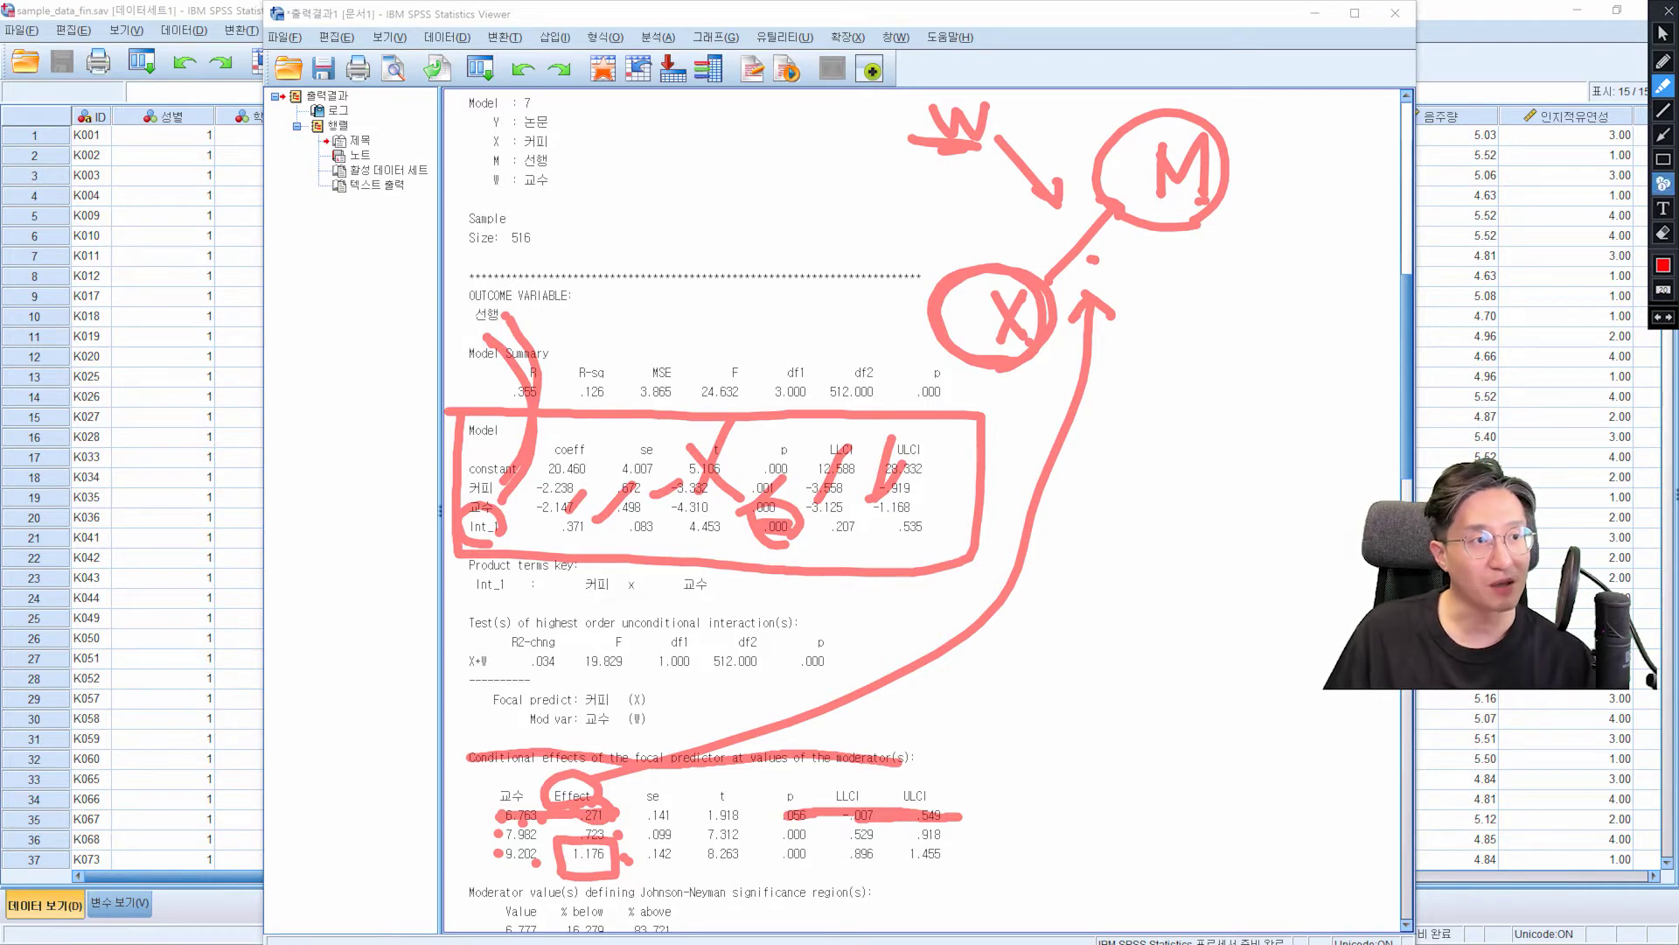
Step: Clear the annotations and mark the Johnson-Neyman table with a red arrow down the 교수 column and a circle around the Effect heading
left_click(1663, 233)
left_click(1663, 33)
scroll(928, 507, "down", 10)
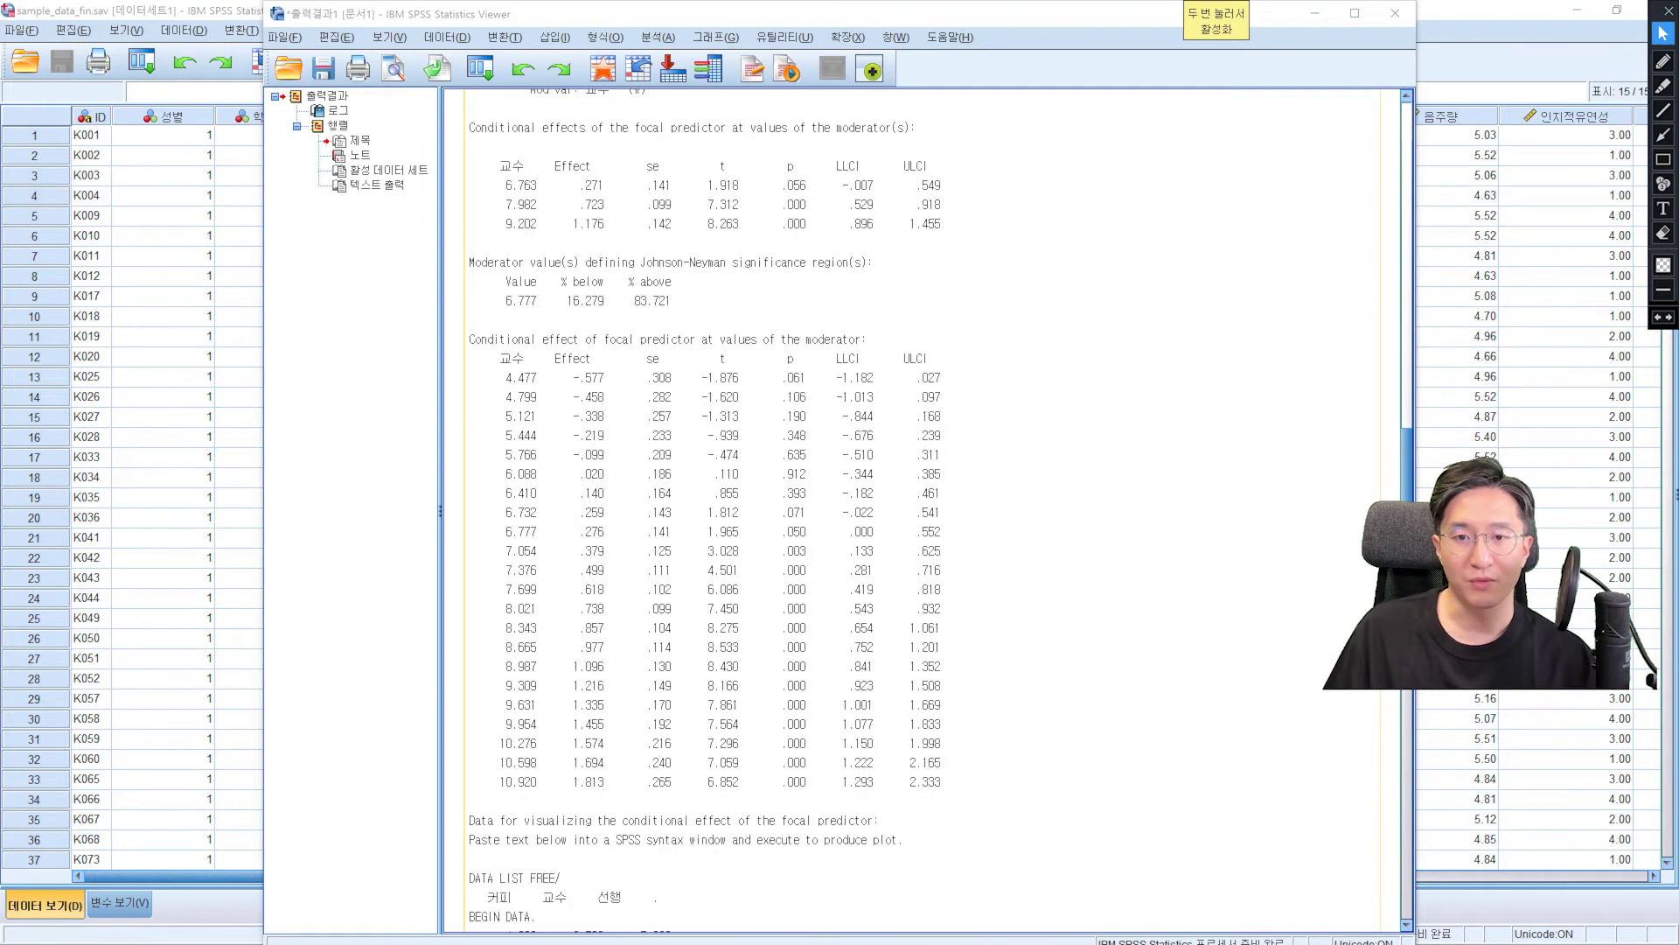
left_click(1663, 85)
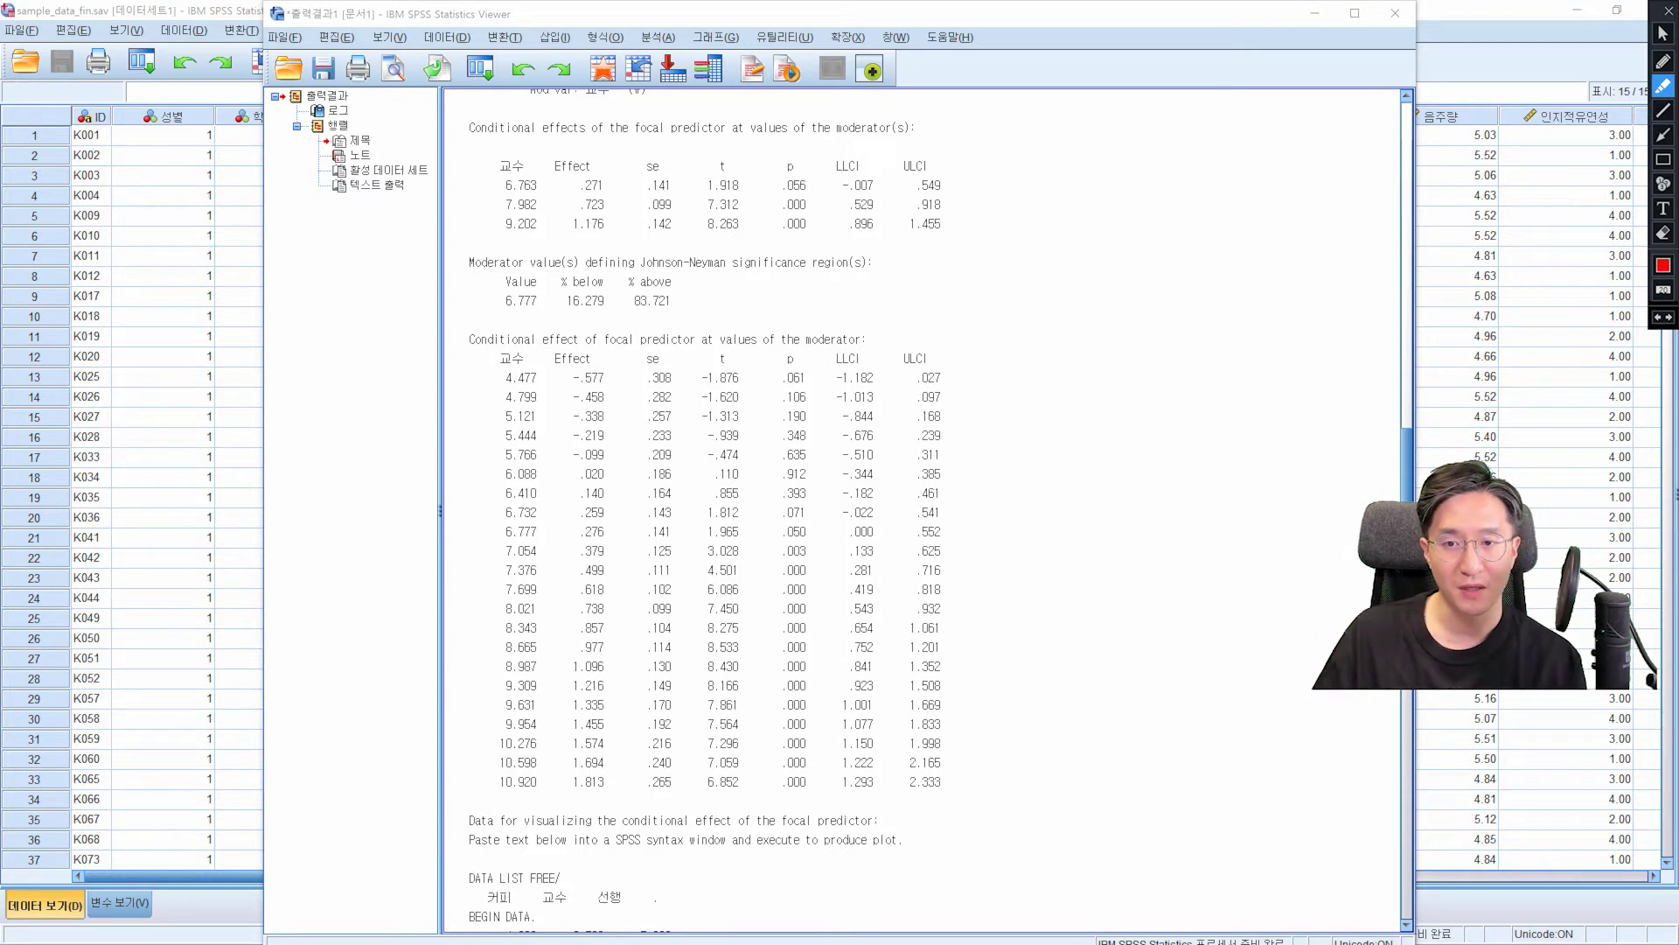
mouse_move(488, 371)
left_mouse_down()
mouse_move(491, 782)
mouse_move(471, 768)
mouse_move(505, 766)
left_mouse_up()
mouse_move(558, 332)
left_mouse_down()
mouse_move(544, 369)
mouse_move(578, 377)
left_mouse_up()
Step: Sketch an X-to-M path with W pointing at it beside the output, and dot X and M
left_click_drag(966, 269, 945, 321)
mouse_move(932, 275)
left_mouse_down()
mouse_move(961, 324)
mouse_move(1062, 203)
left_mouse_up()
mouse_move(1041, 196)
left_mouse_down()
mouse_move(1068, 199)
mouse_move(1060, 219)
left_mouse_up()
mouse_move(1071, 146)
left_mouse_down()
mouse_move(1076, 186)
mouse_move(1111, 185)
left_mouse_up()
mouse_move(932, 122)
left_mouse_down()
mouse_move(958, 140)
mouse_move(982, 121)
mouse_move(1019, 215)
left_mouse_up()
left_click_drag(1019, 215, 1016, 191)
left_click(982, 305)
left_click(1088, 206)
Step: Dot the first five effect values in the Johnson-Neyman table and draw a red line down the p-values above the 6.777 row
left_click(601, 378)
left_click(603, 396)
left_click(605, 418)
left_click(606, 436)
left_click(609, 453)
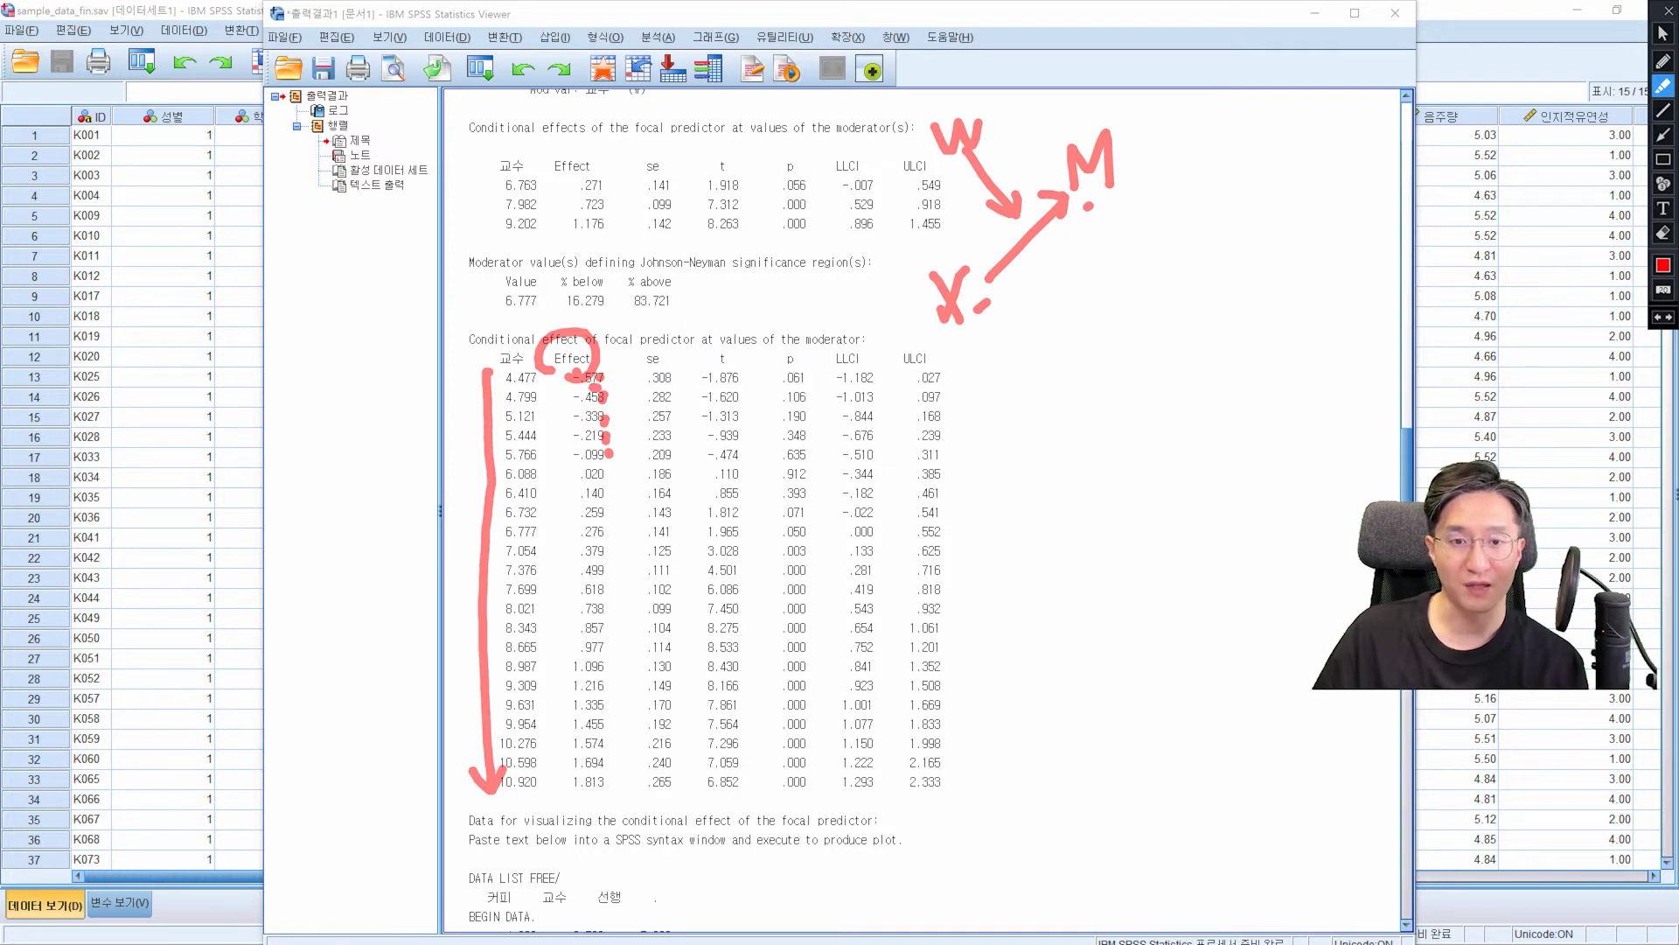
left_click_drag(797, 373, 796, 514)
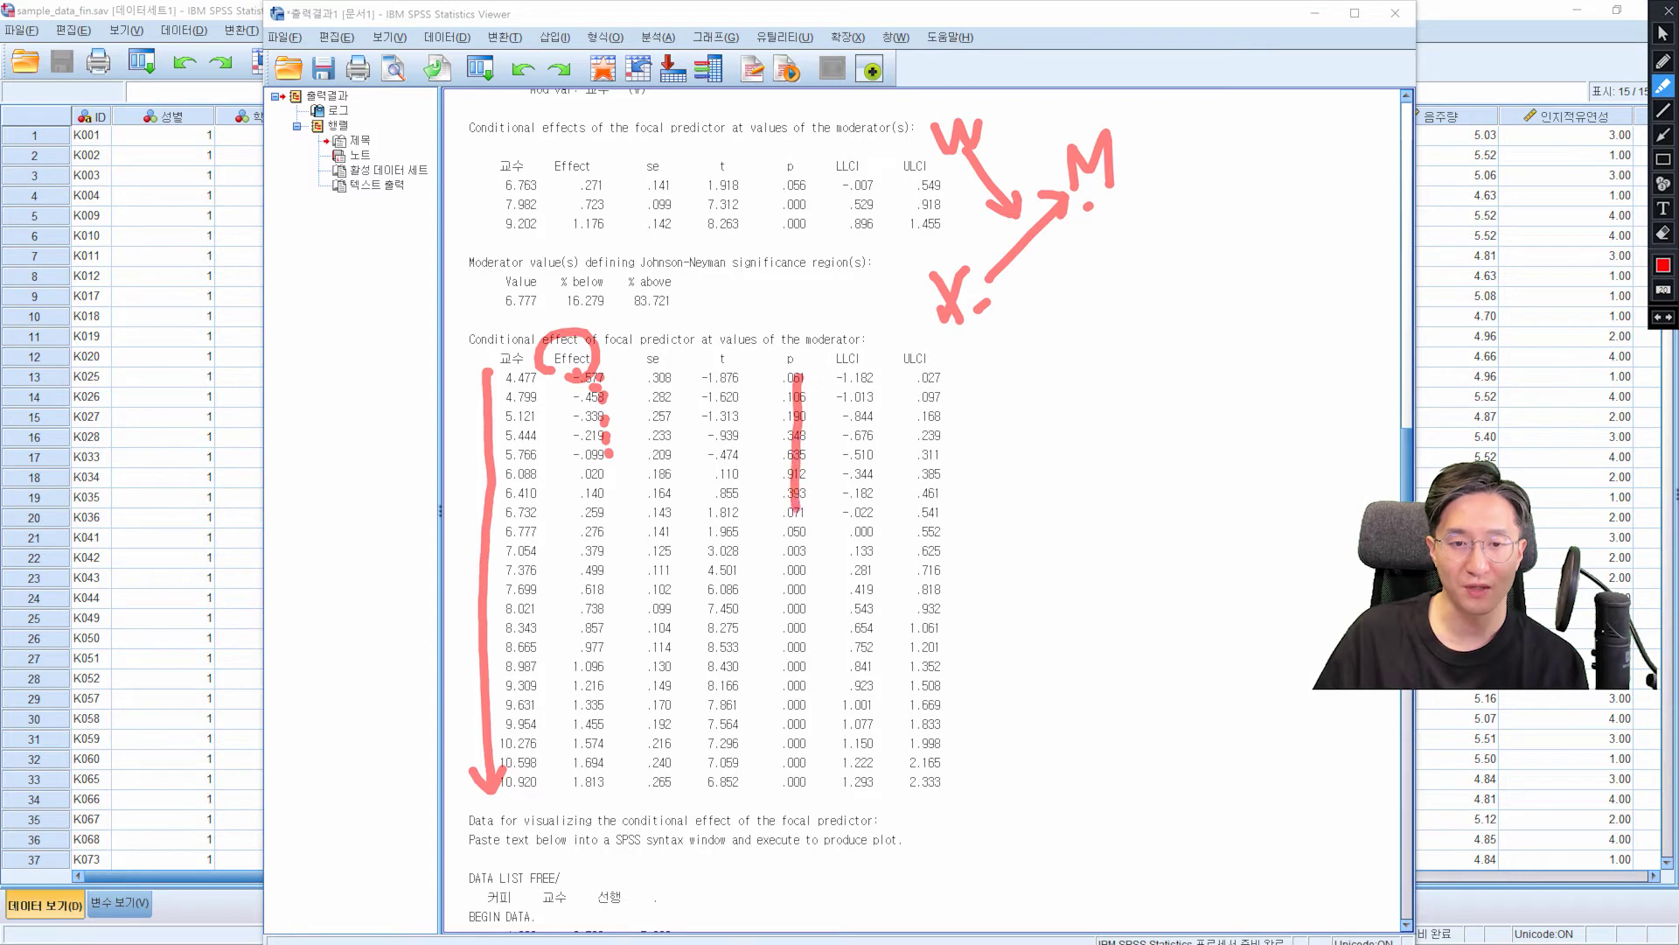
Step: Strike a red line across the 6.777 row, box the LLCI and ULCI headings, and circle that row's lower limit
left_click_drag(500, 532, 962, 530)
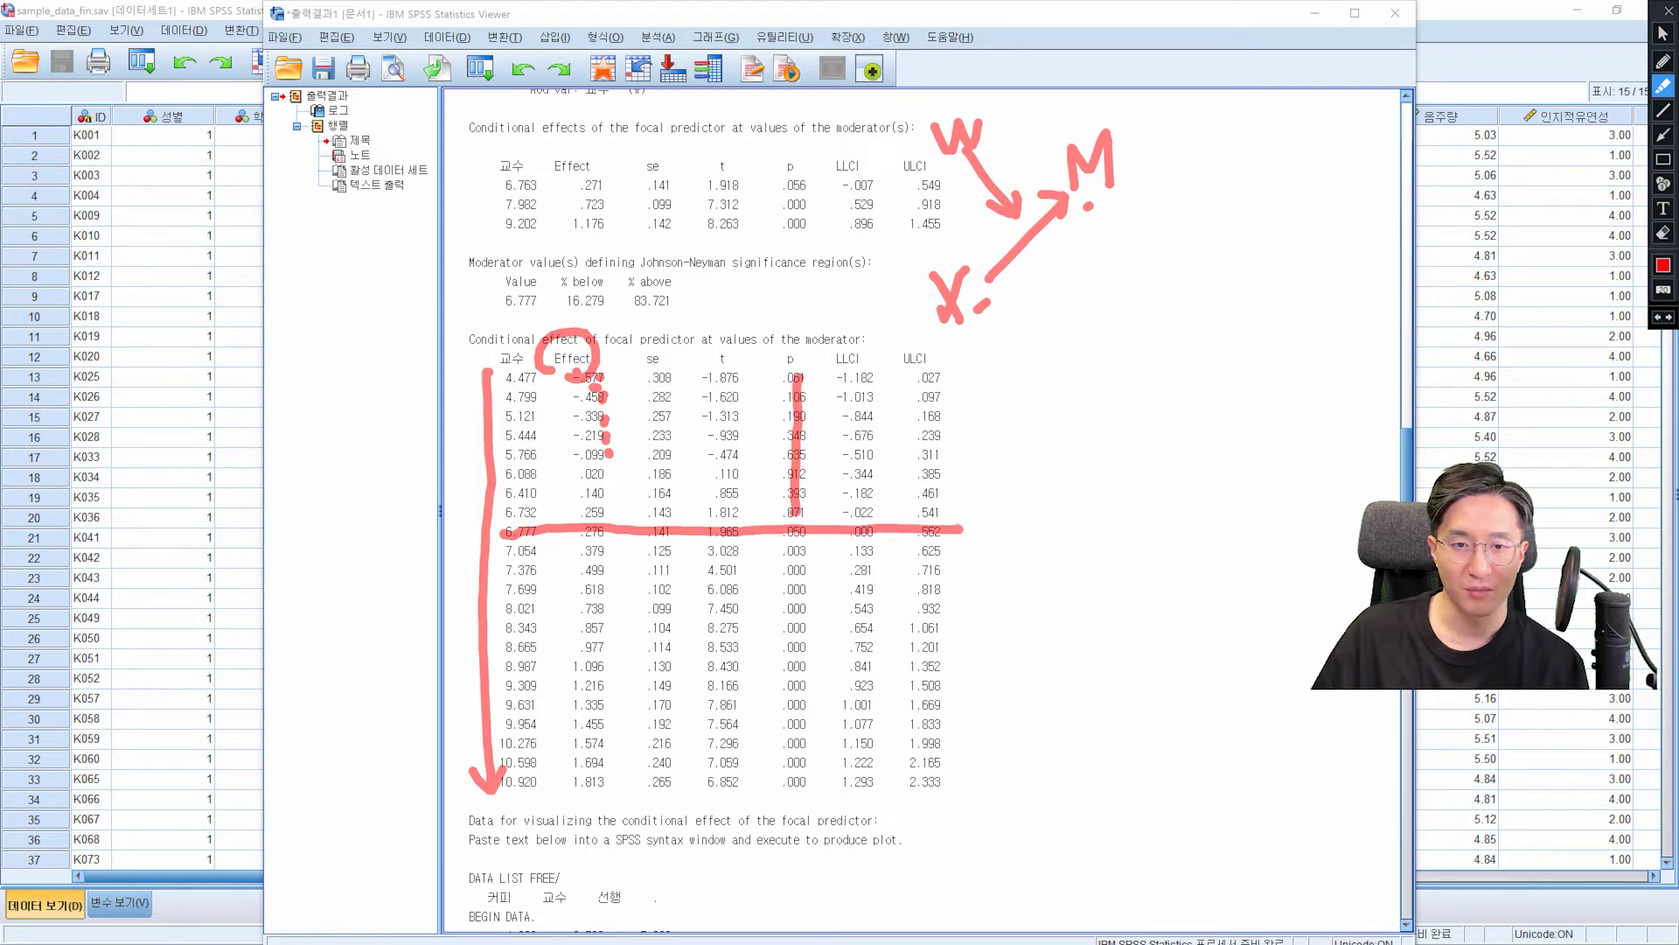
mouse_move(828, 364)
left_mouse_down()
mouse_move(838, 377)
mouse_move(952, 335)
mouse_move(823, 374)
left_mouse_up()
mouse_move(862, 516)
left_mouse_down()
mouse_move(870, 536)
mouse_move(875, 516)
left_mouse_up()
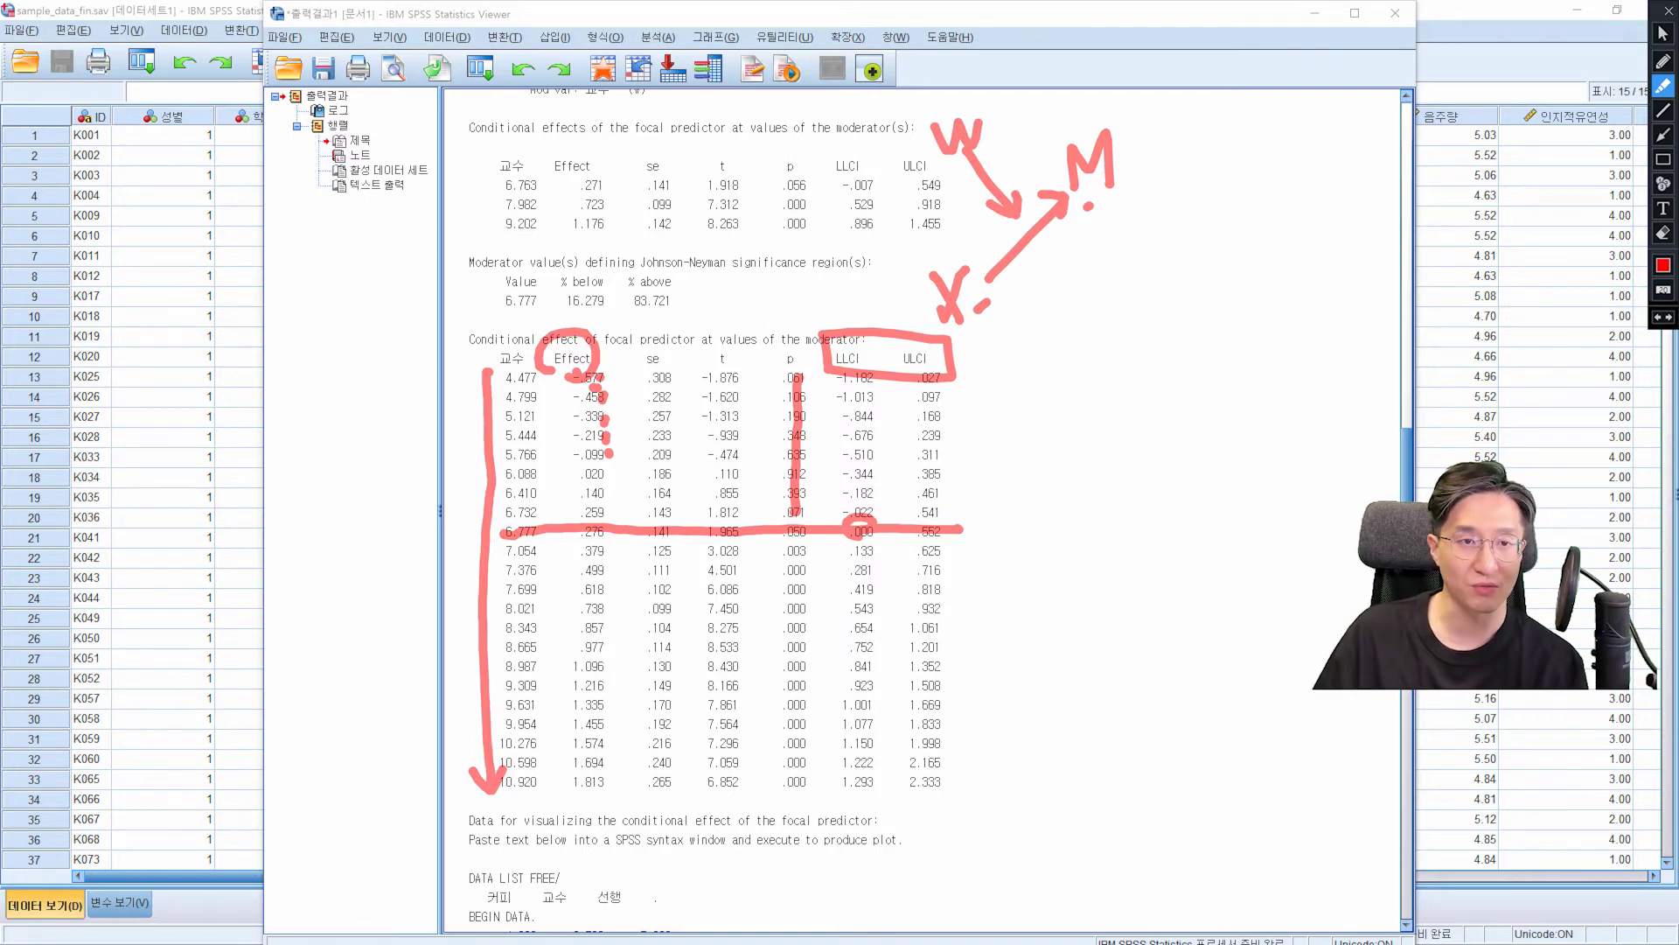
Step: Dot the 교수 values 6.777 and 7.054, draw an arrow down the effects below them, and dot X and M again
left_click_drag(504, 556, 510, 563)
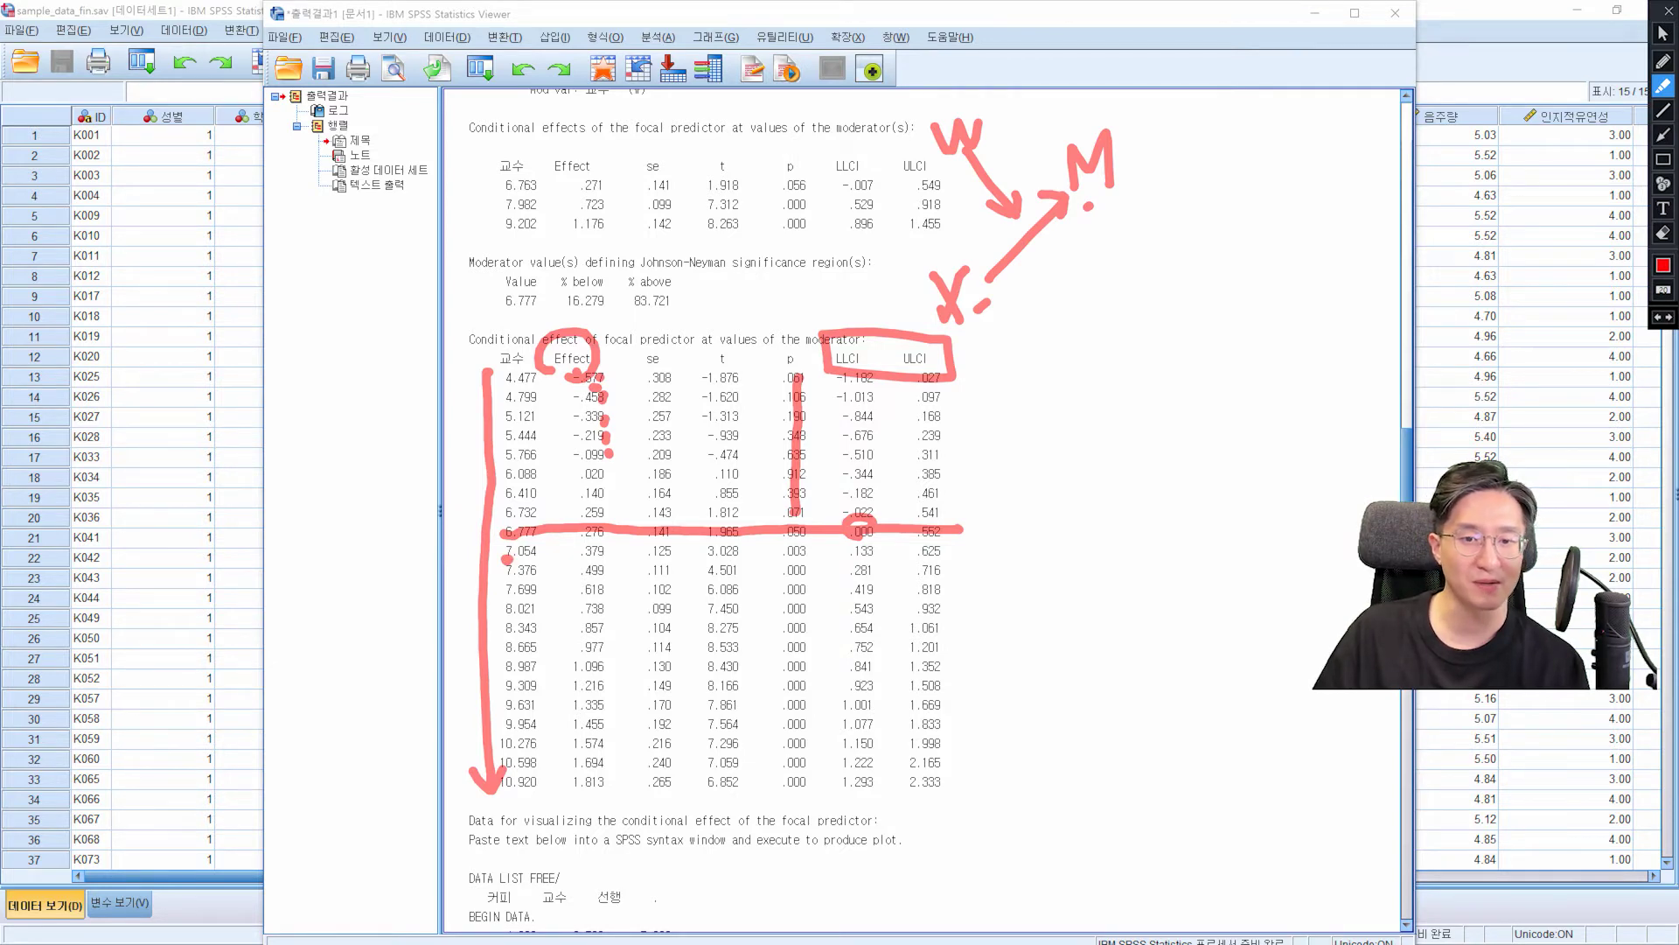
mouse_move(613, 549)
left_mouse_down()
mouse_move(625, 780)
mouse_move(635, 766)
left_mouse_up()
left_click(1004, 317)
left_click(1118, 199)
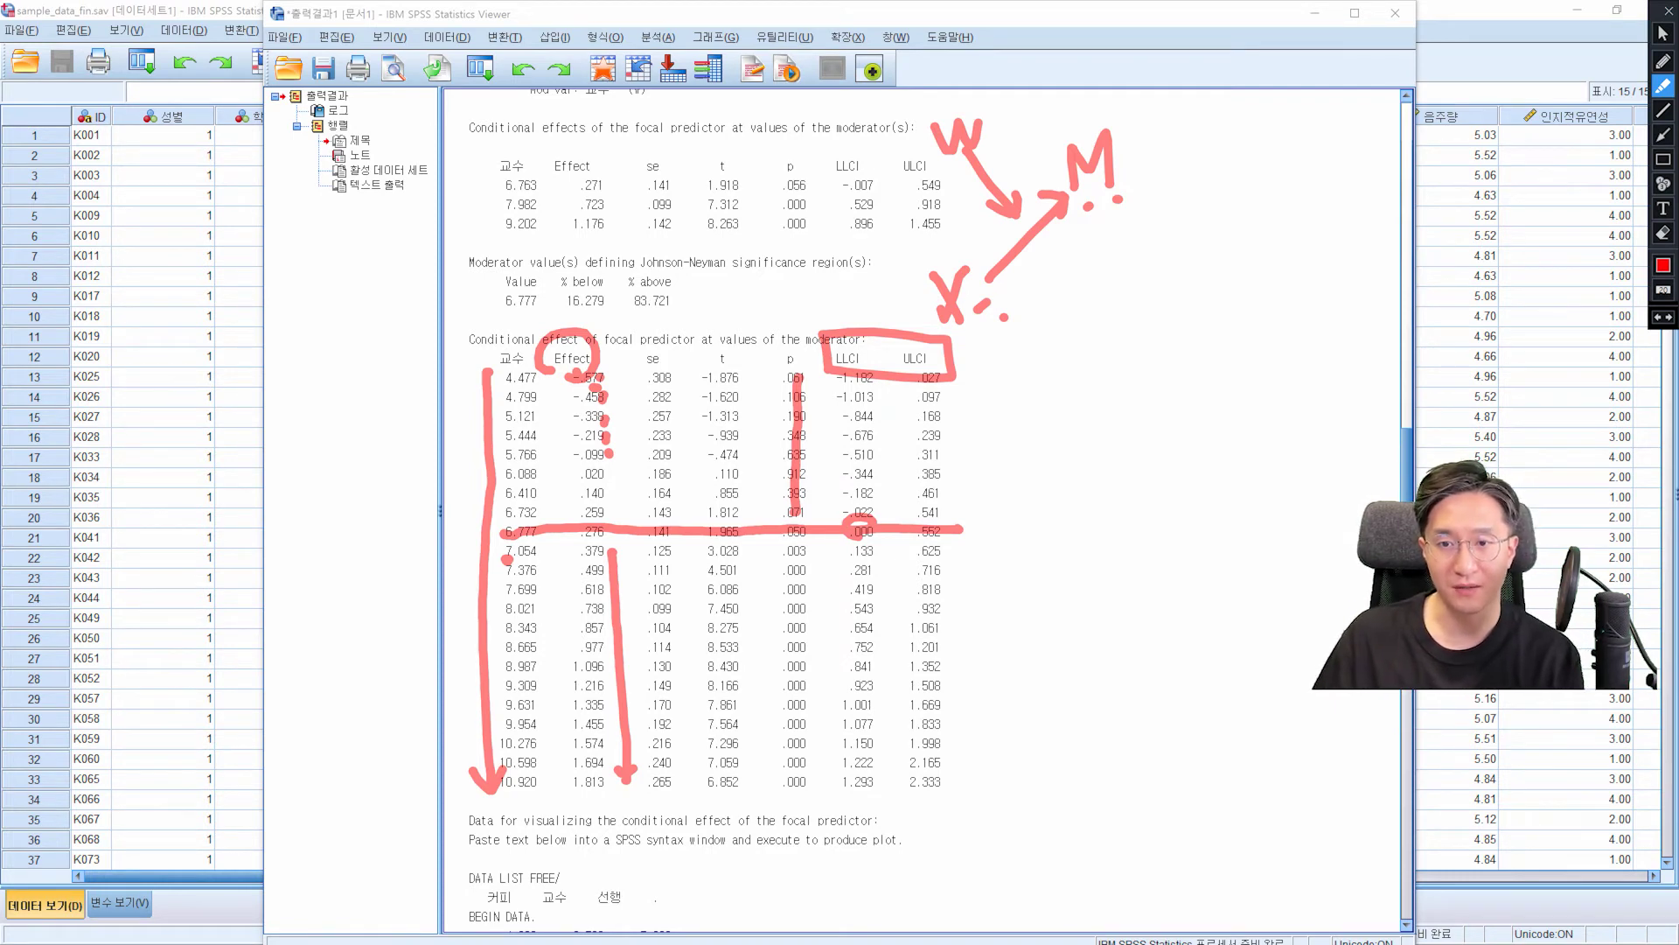
Step: Hatch the Johnson-Neyman table rows above the 6.777 row with slanted red strokes
left_click_drag(547, 370, 495, 433)
left_click_drag(636, 364, 525, 482)
left_click_drag(670, 389, 572, 501)
left_click_drag(739, 385, 651, 493)
mouse_move(799, 376)
left_mouse_down()
mouse_move(696, 497)
mouse_move(748, 486)
left_mouse_up()
left_click(915, 396)
mouse_move(896, 378)
left_mouse_down()
mouse_move(800, 492)
mouse_move(831, 490)
left_mouse_up()
left_click_drag(932, 424, 879, 494)
Step: Change the highlighter colour to blue, and box and hatch the Johnson-Neyman table rows from 6.777 down to 10.920
left_click(1663, 264)
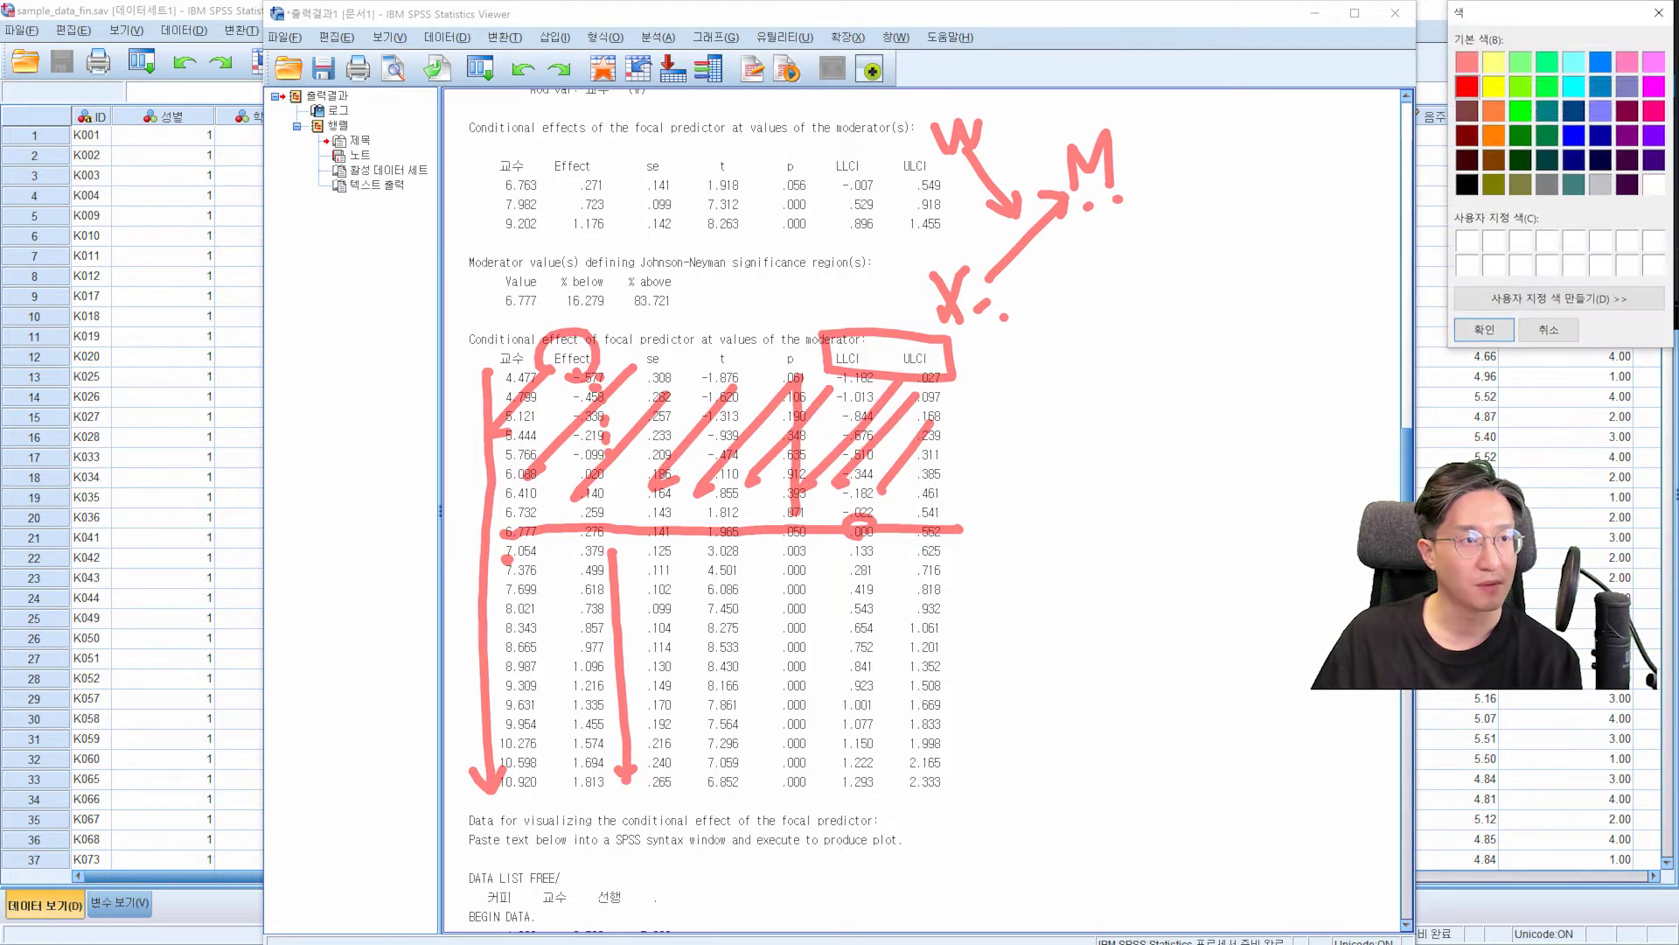
left_click(1601, 61)
left_click(1485, 329)
mouse_move(600, 531)
left_mouse_down()
mouse_move(623, 531)
mouse_move(488, 560)
mouse_move(507, 769)
mouse_move(890, 777)
mouse_move(933, 648)
mouse_move(934, 530)
mouse_move(621, 535)
mouse_move(498, 586)
mouse_move(503, 626)
left_mouse_up()
left_click_drag(661, 551, 509, 656)
left_click_drag(742, 549, 514, 700)
left_click_drag(777, 561, 556, 713)
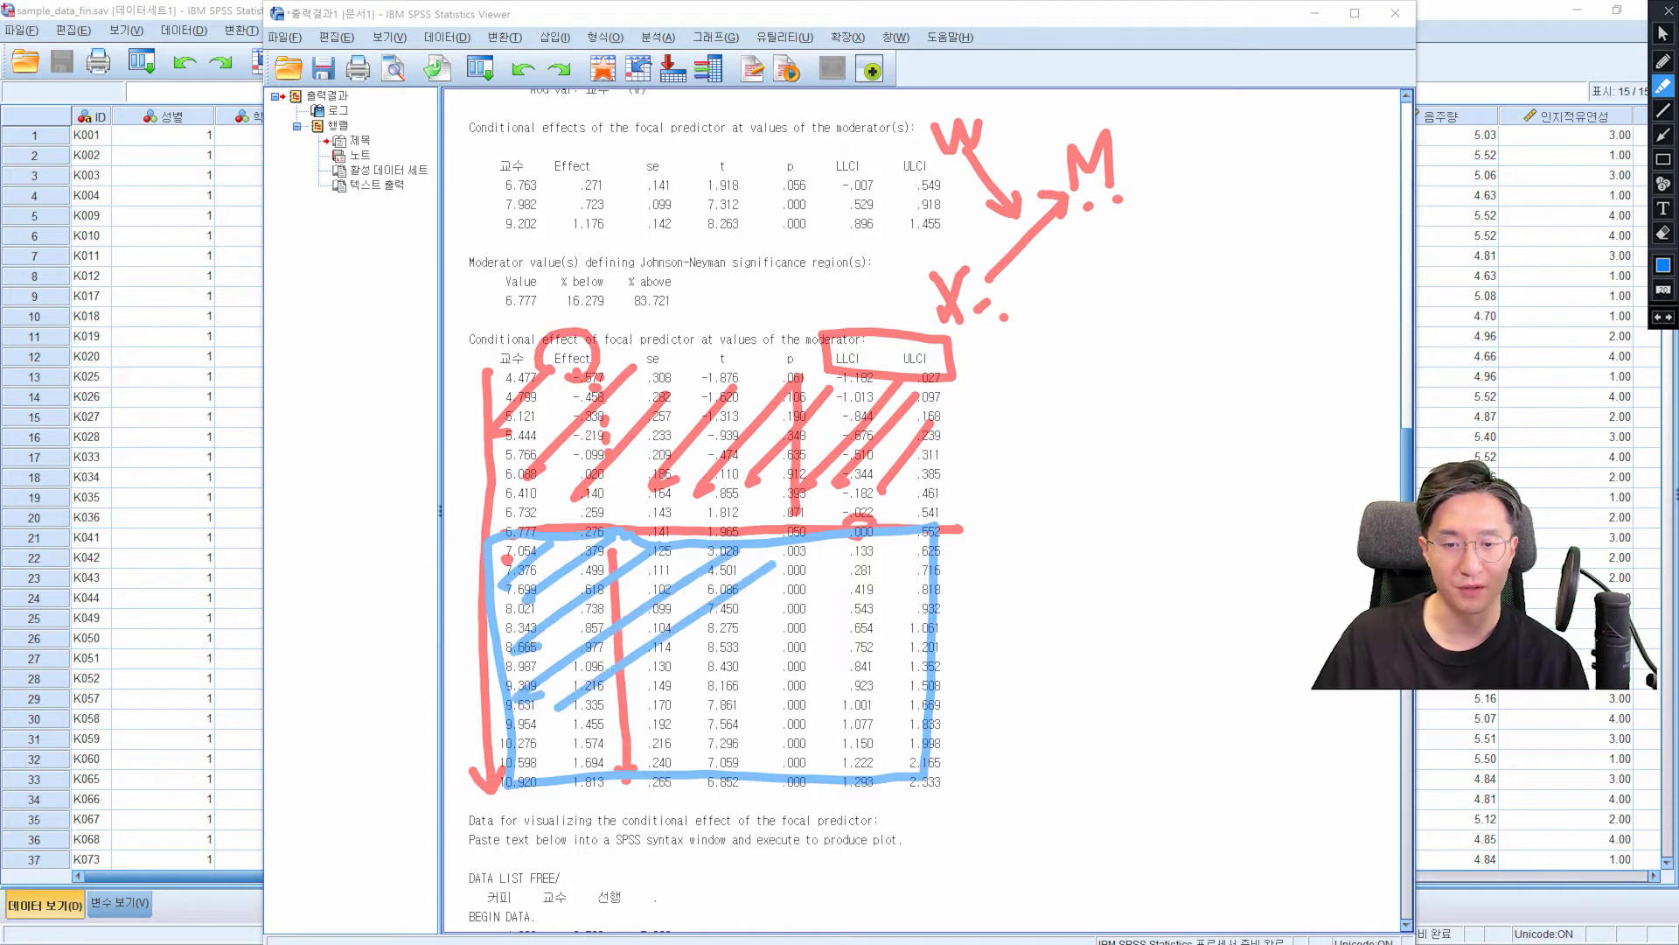
left_click_drag(873, 549, 538, 724)
left_click_drag(777, 607, 564, 761)
left_click(871, 589)
left_click_drag(871, 588, 590, 774)
left_click_drag(861, 633, 662, 753)
left_click_drag(861, 672, 735, 742)
left_click_drag(858, 703, 766, 751)
left_click_drag(898, 722, 827, 756)
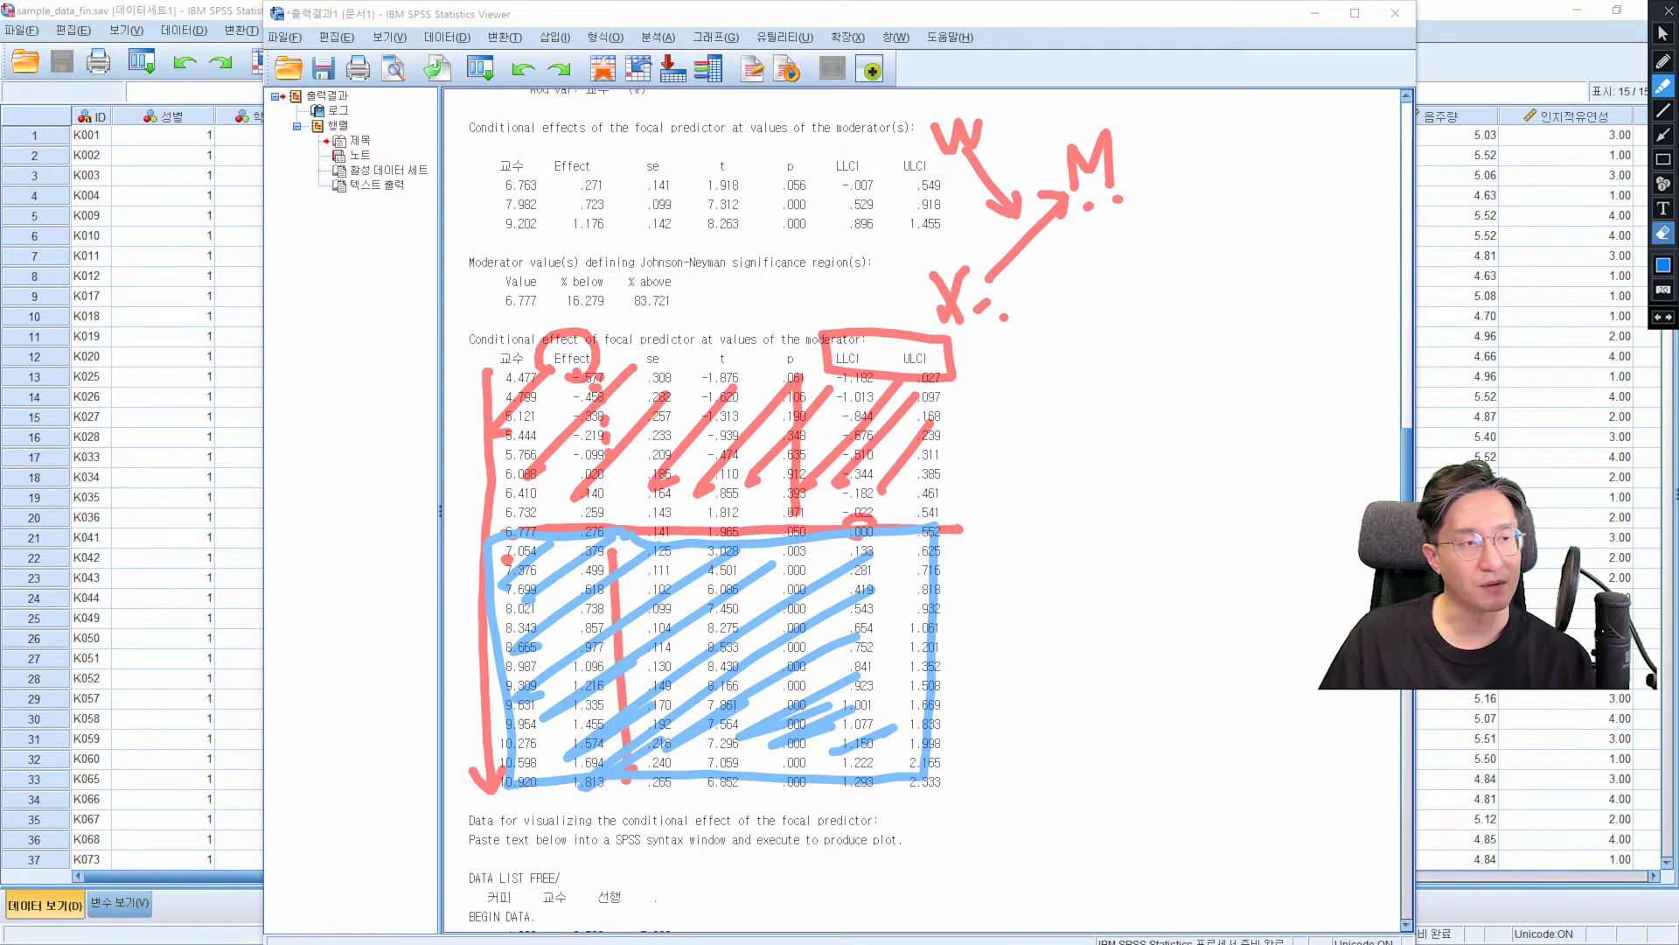
Step: Clear the annotations and mark 논문, 커피 and 선행 with pen dots in the 논문 outcome output
double_click(1663, 232)
left_click(1663, 33)
scroll(1111, 97, "down", 5)
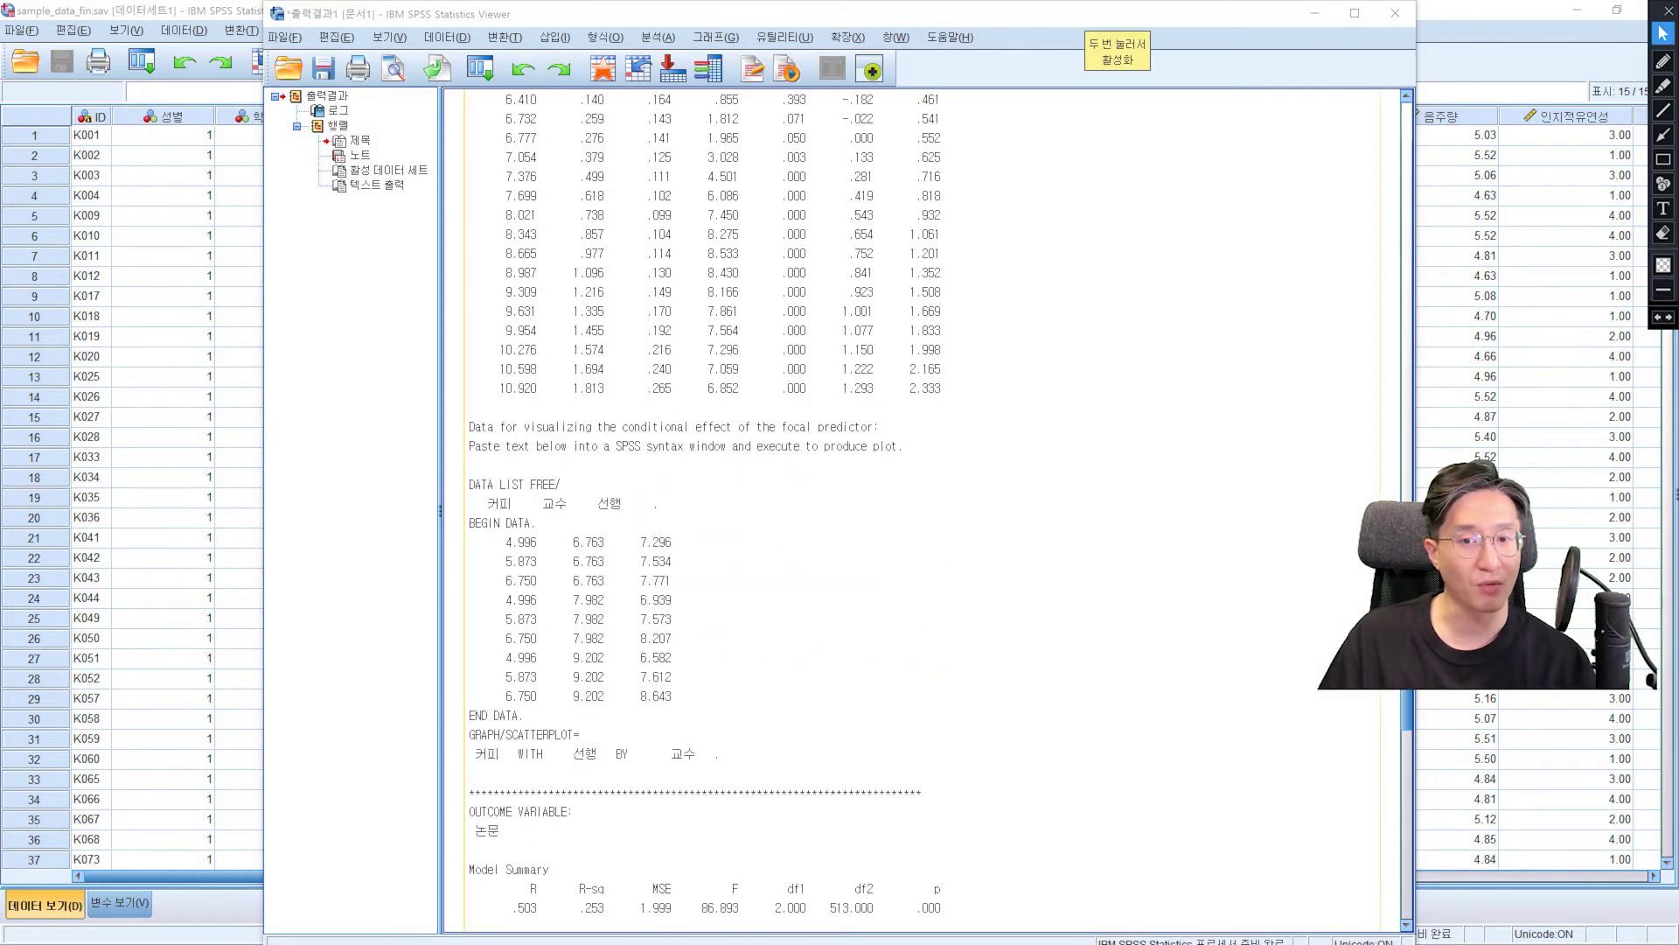
scroll(927, 507, "down", 8)
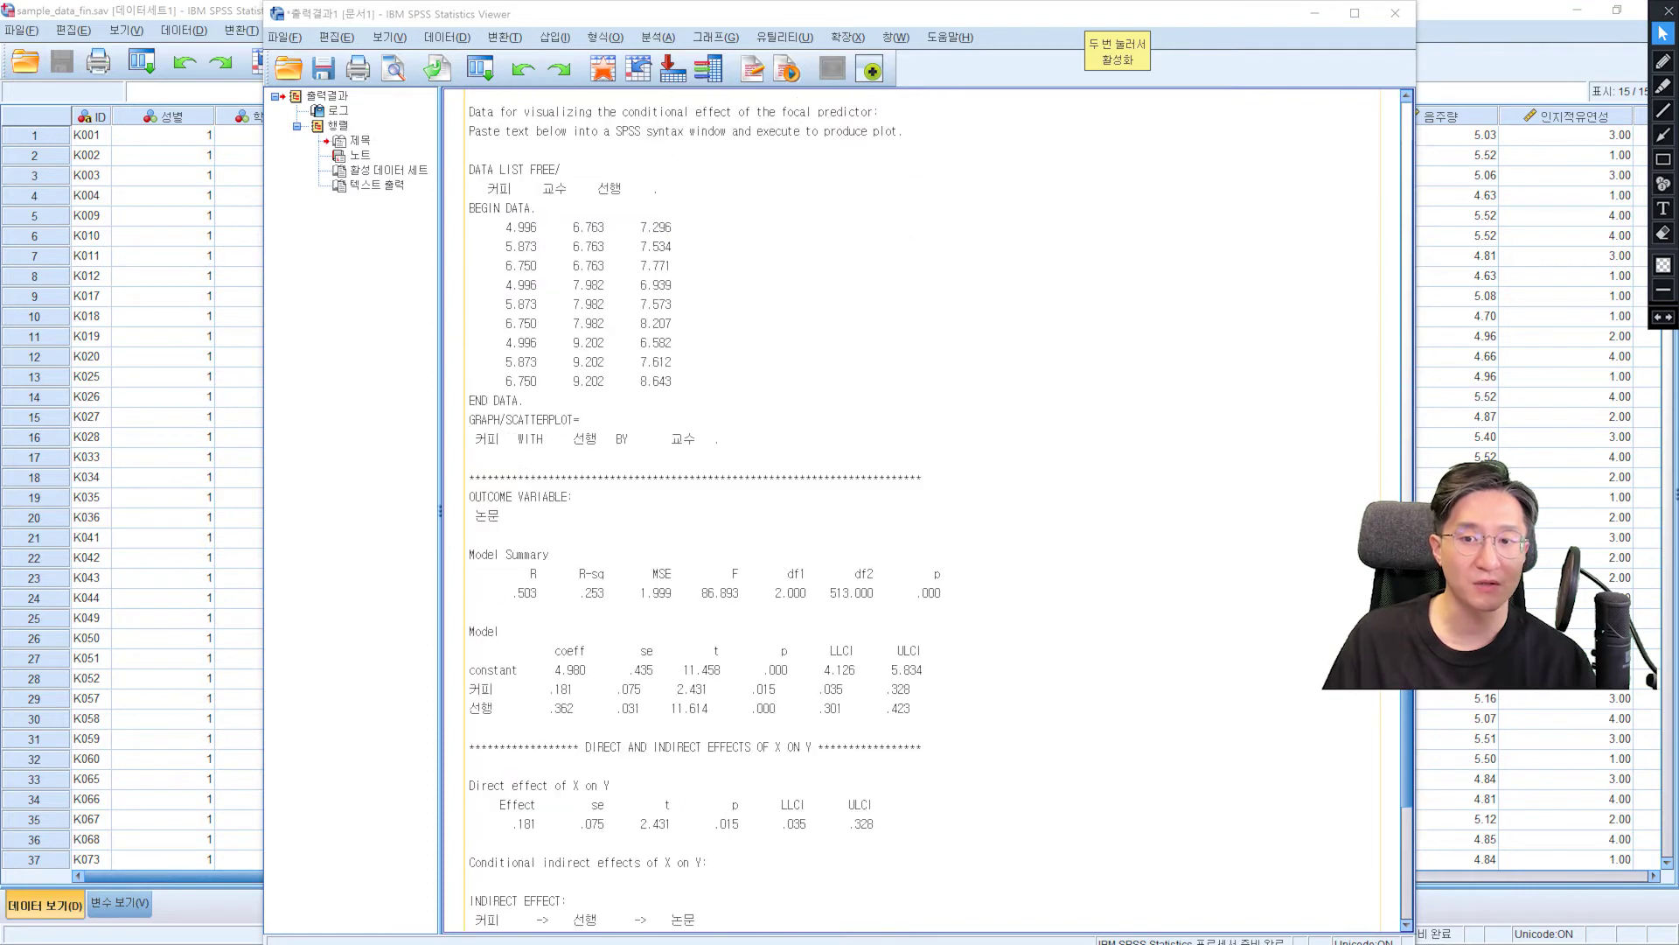
scroll(928, 507, "down", 1)
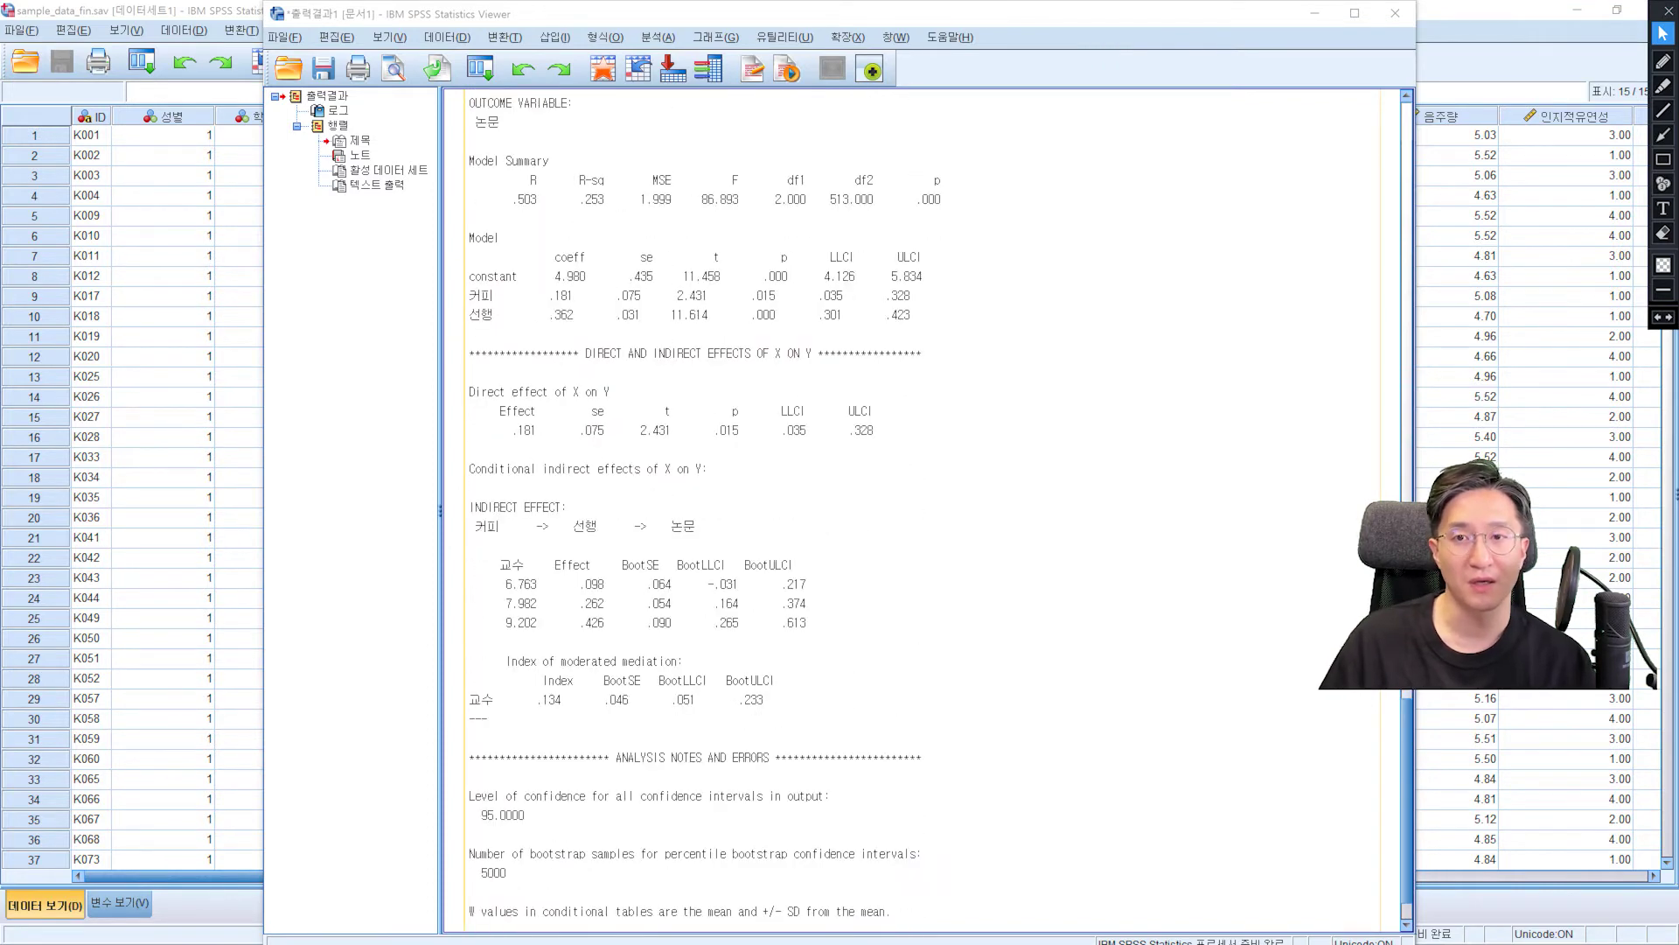
scroll(927, 508, "up", 1)
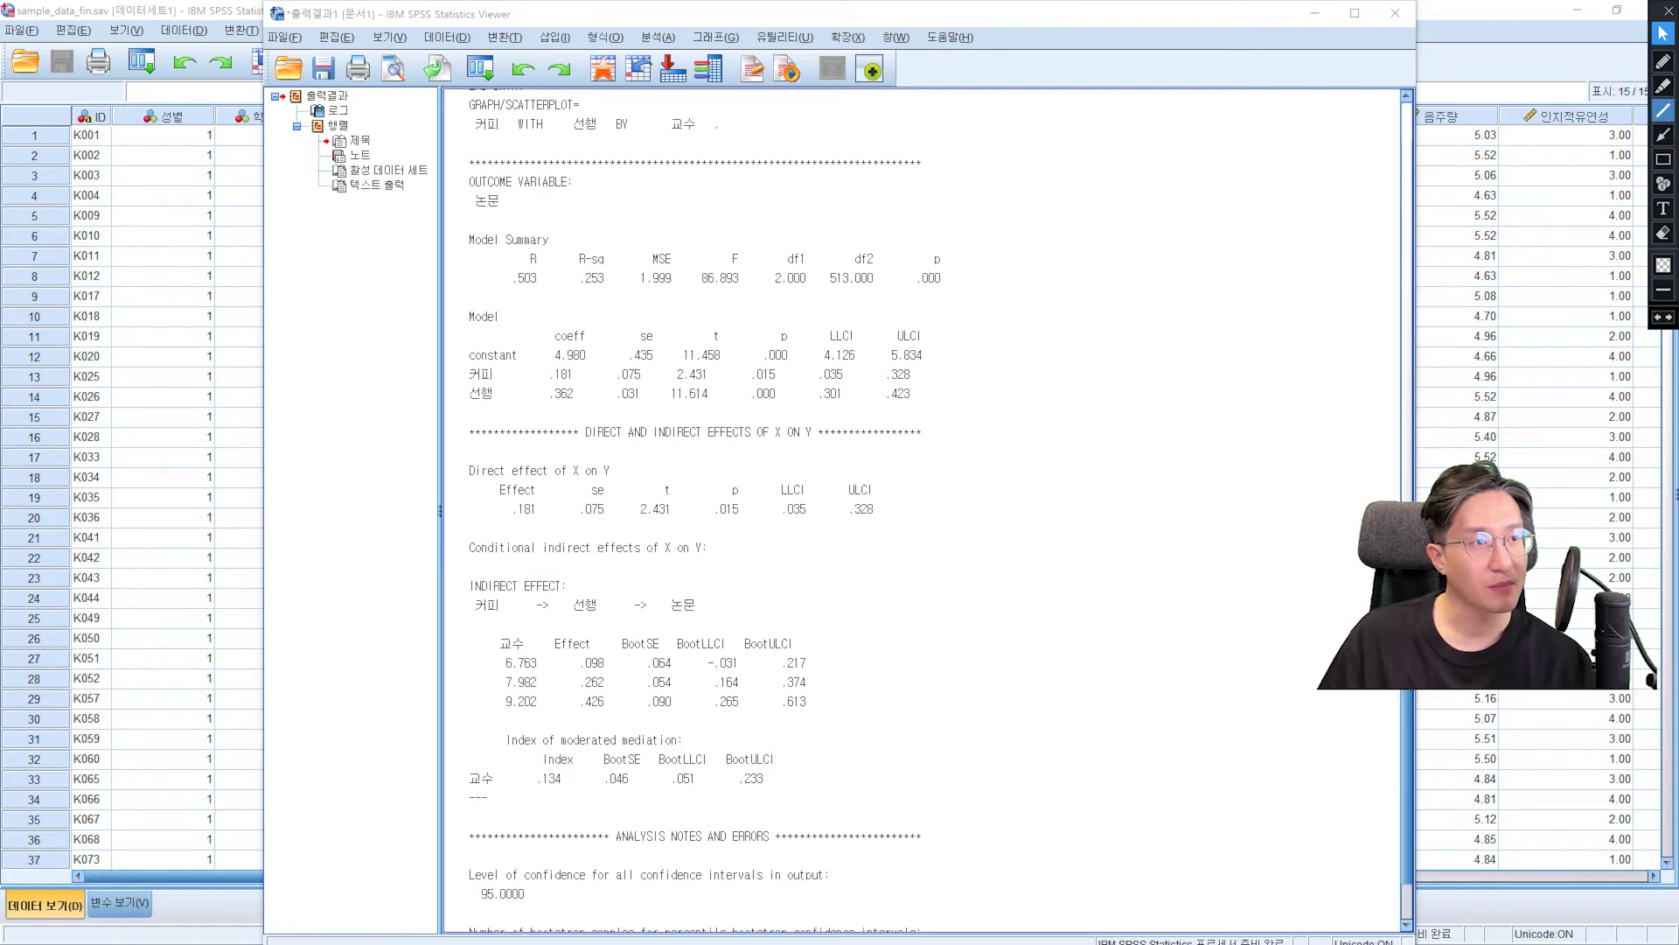
left_click(1663, 60)
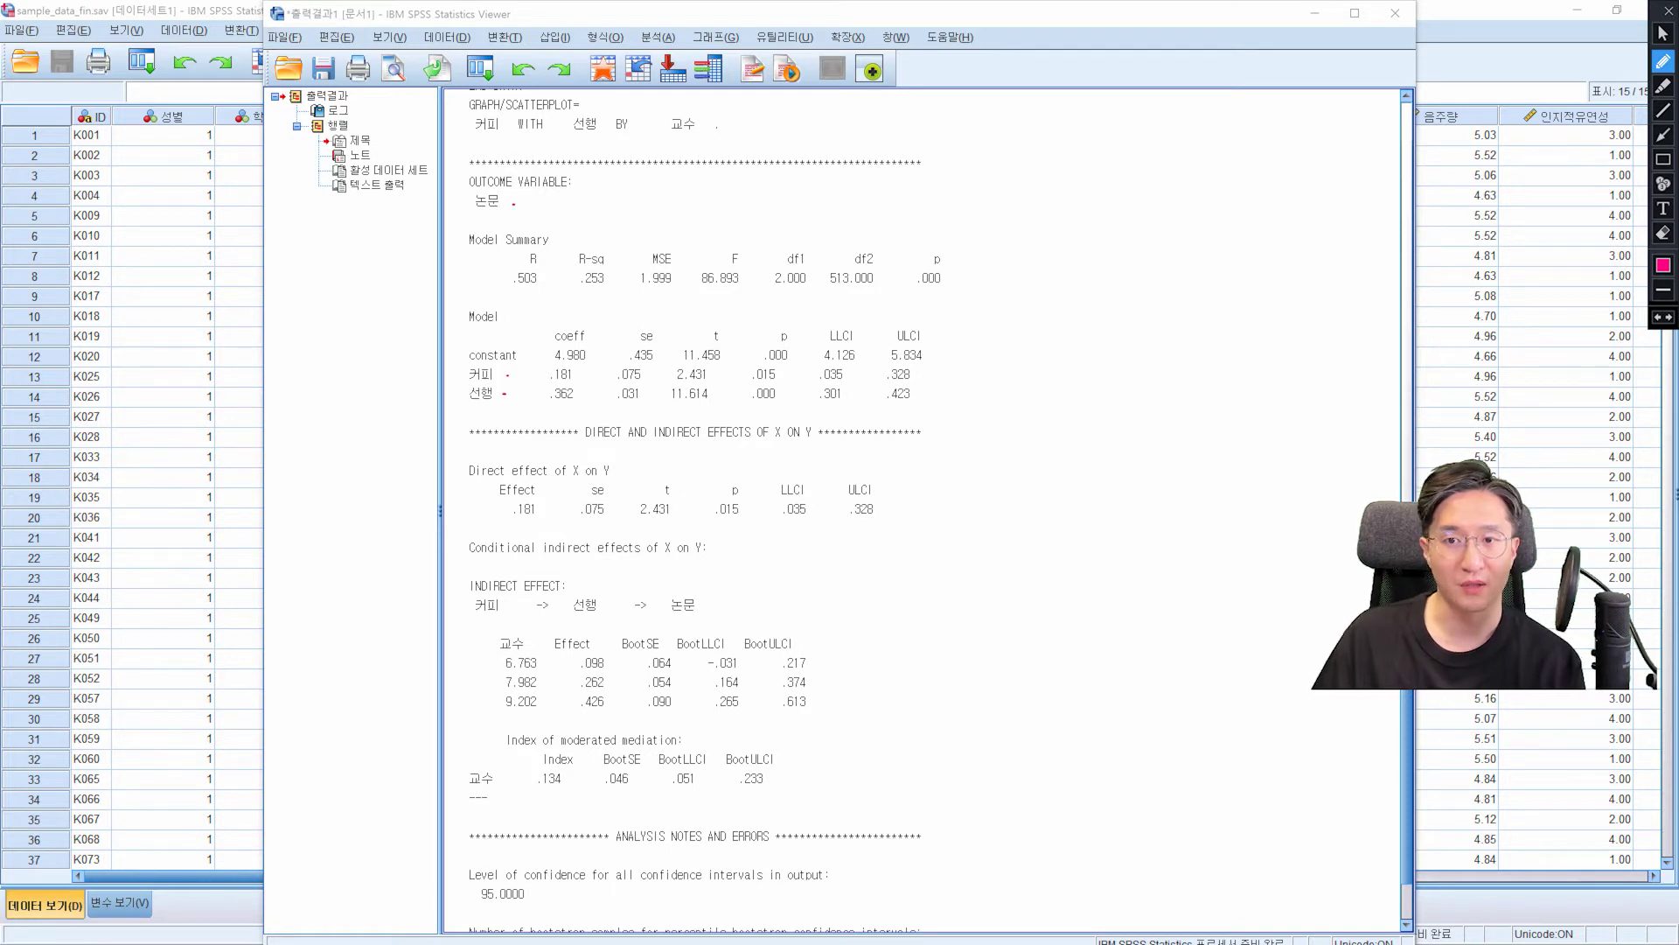
Step: Sketch a pen diagram beside the 논문 model with arrows from 커피 and 선행 to 논문
mouse_move(971, 390)
left_mouse_down()
mouse_move(984, 417)
mouse_move(1033, 411)
mouse_move(1222, 360)
left_mouse_up()
left_click_drag(1198, 353, 1209, 371)
mouse_move(1086, 216)
left_mouse_down()
mouse_move(1081, 255)
mouse_move(1153, 253)
left_mouse_up()
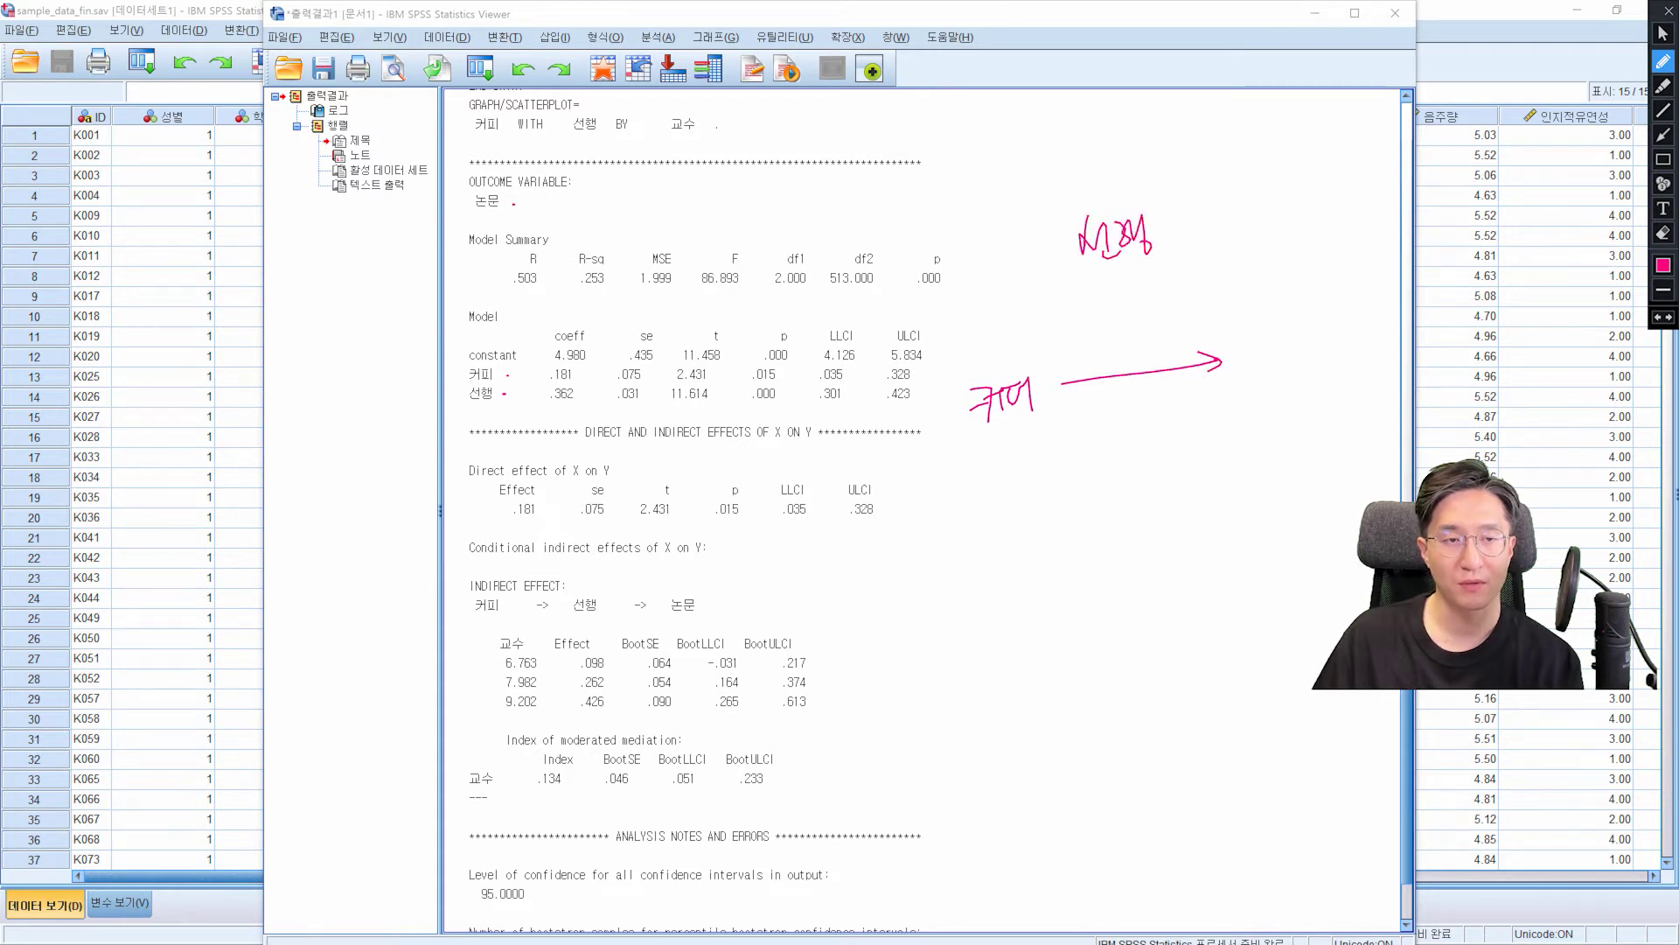
left_click_drag(1252, 341, 1267, 365)
left_click_drag(1272, 348, 1296, 370)
left_click_drag(1292, 333, 1308, 359)
left_click_drag(1302, 357, 1317, 365)
left_click_drag(1191, 258, 1271, 329)
left_click_drag(1264, 306, 1272, 329)
left_click_drag(1248, 330, 1272, 329)
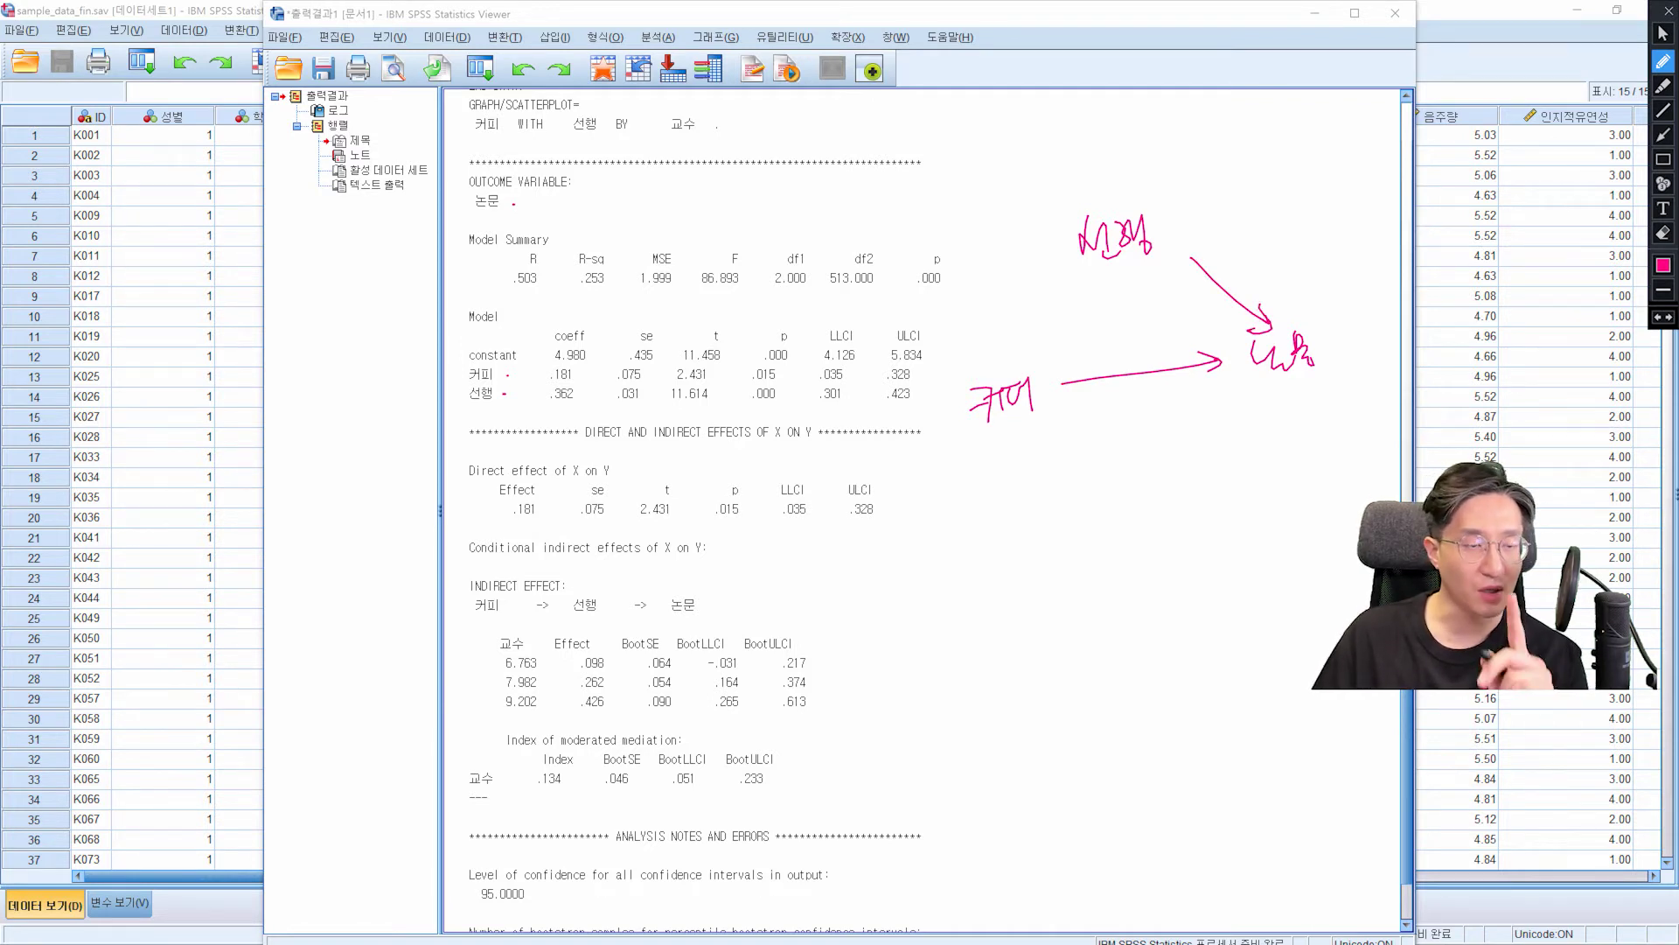
Step: Write a small upward arrow and a 커피-to-선행 path above the diagram, and strike through the path
left_click_drag(969, 146, 960, 175)
mouse_move(969, 153)
left_mouse_down()
mouse_move(982, 170)
mouse_move(1031, 148)
left_mouse_up()
mouse_move(1039, 137)
left_mouse_down()
mouse_move(1041, 160)
mouse_move(1069, 155)
mouse_move(1104, 103)
mouse_move(1119, 114)
left_mouse_up()
left_click_drag(1117, 99, 1128, 119)
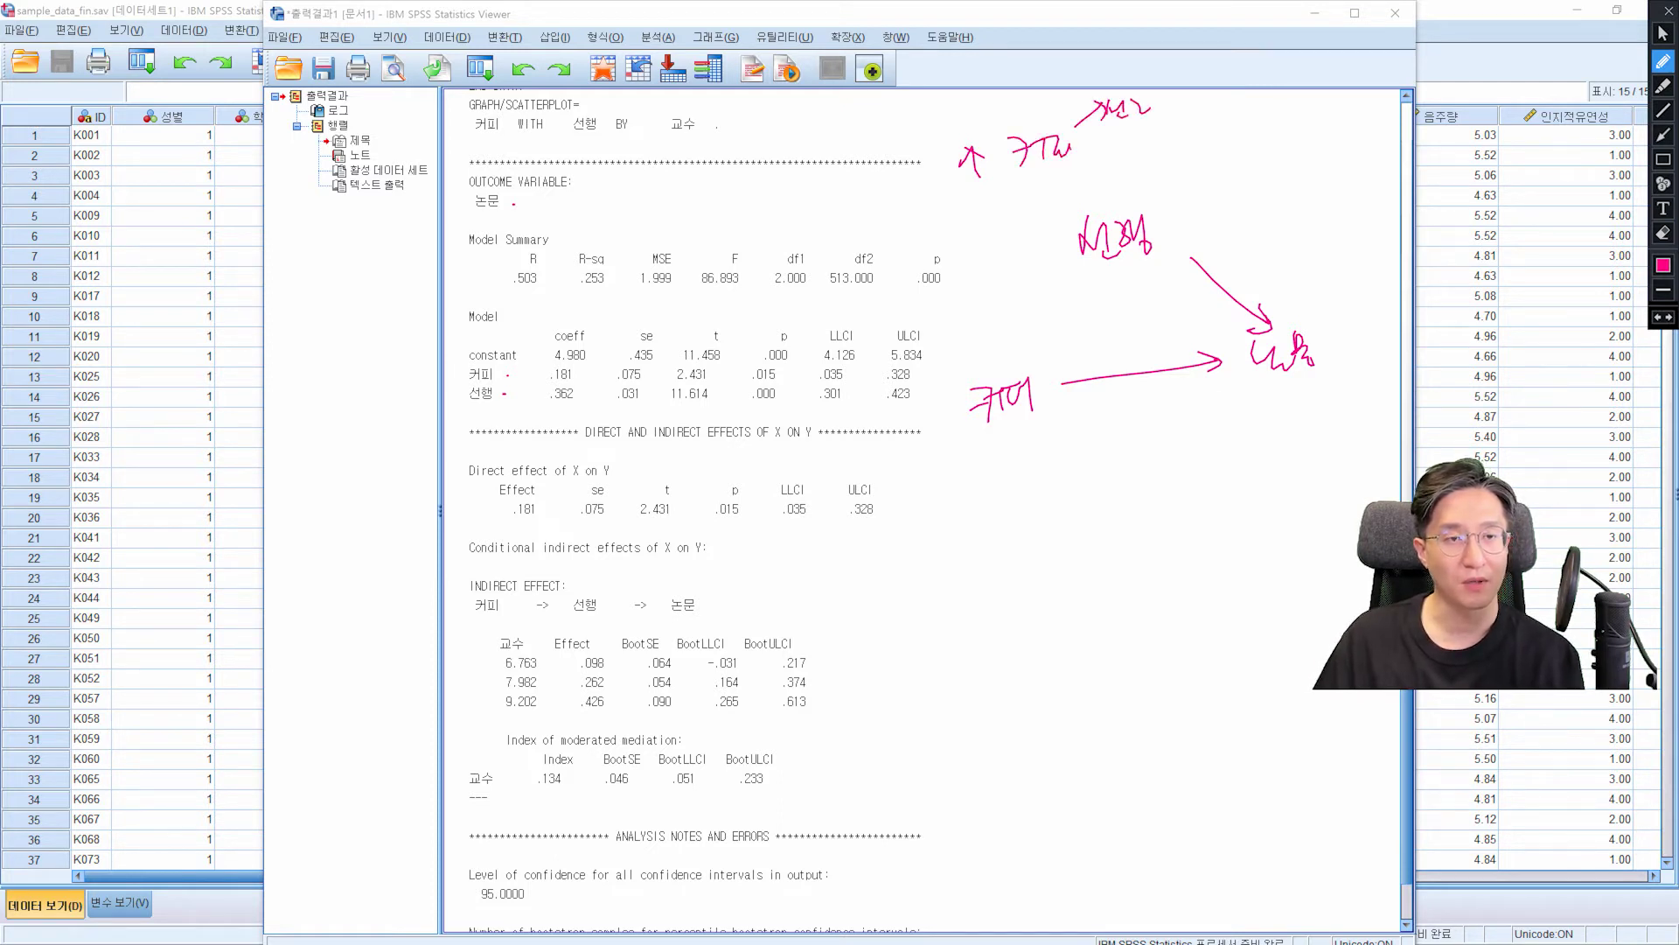
left_click_drag(999, 152, 1111, 116)
Step: Sketch a 커피-to-선행 path over the Model Summary, with 교수 pointing at the path as moderator
mouse_move(652, 265)
left_mouse_down()
mouse_move(667, 295)
mouse_move(675, 274)
left_mouse_up()
mouse_move(686, 255)
left_mouse_down()
mouse_move(690, 283)
mouse_move(710, 247)
left_mouse_up()
mouse_move(702, 248)
left_mouse_down()
mouse_move(725, 264)
mouse_move(713, 212)
mouse_move(752, 154)
left_mouse_up()
left_click_drag(736, 153, 773, 162)
left_click_drag(770, 140, 790, 160)
left_click_drag(781, 162, 812, 159)
left_click_drag(814, 131, 835, 159)
left_click_drag(626, 127, 651, 151)
left_click_drag(633, 142, 667, 143)
left_click_drag(665, 122, 724, 180)
left_click_drag(710, 166, 726, 181)
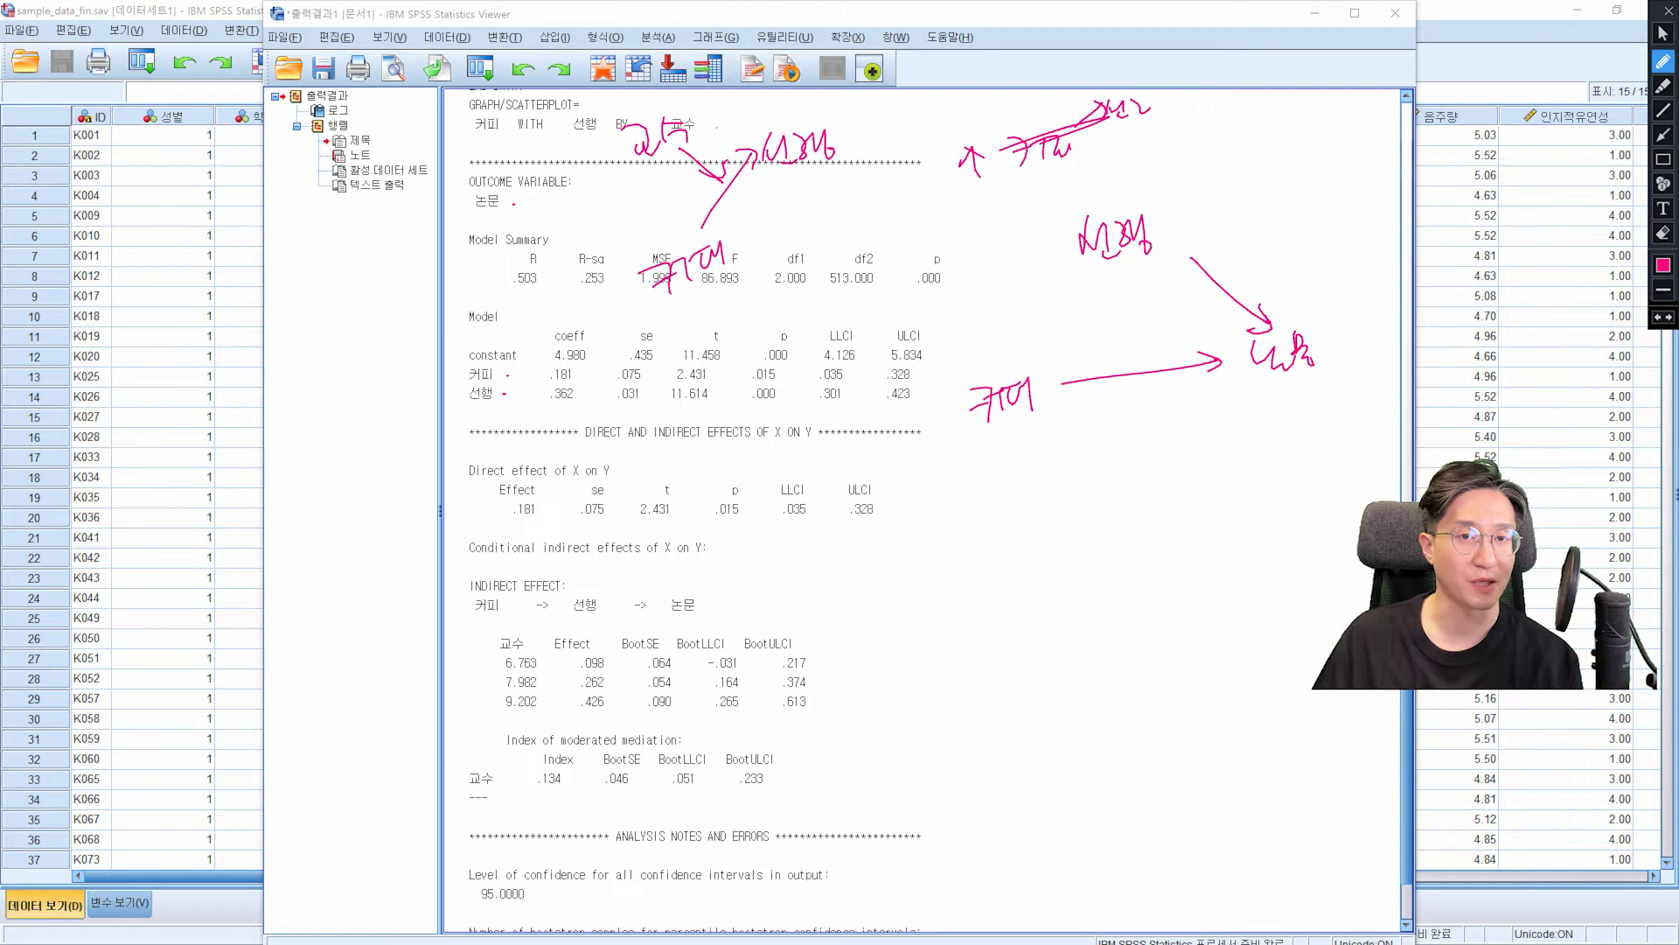
Step: Add a cross beside the moderated path, connecting curves and underlines around both sketches, and retrace the 커피-to-선행 path
left_click_drag(871, 260, 925, 278)
left_click_drag(902, 246, 888, 296)
mouse_move(696, 361)
left_mouse_down()
mouse_move(550, 238)
mouse_move(772, 133)
left_mouse_up()
left_click_drag(1170, 205, 1279, 291)
left_click_drag(1070, 446, 1127, 444)
left_click_drag(1193, 435, 1225, 425)
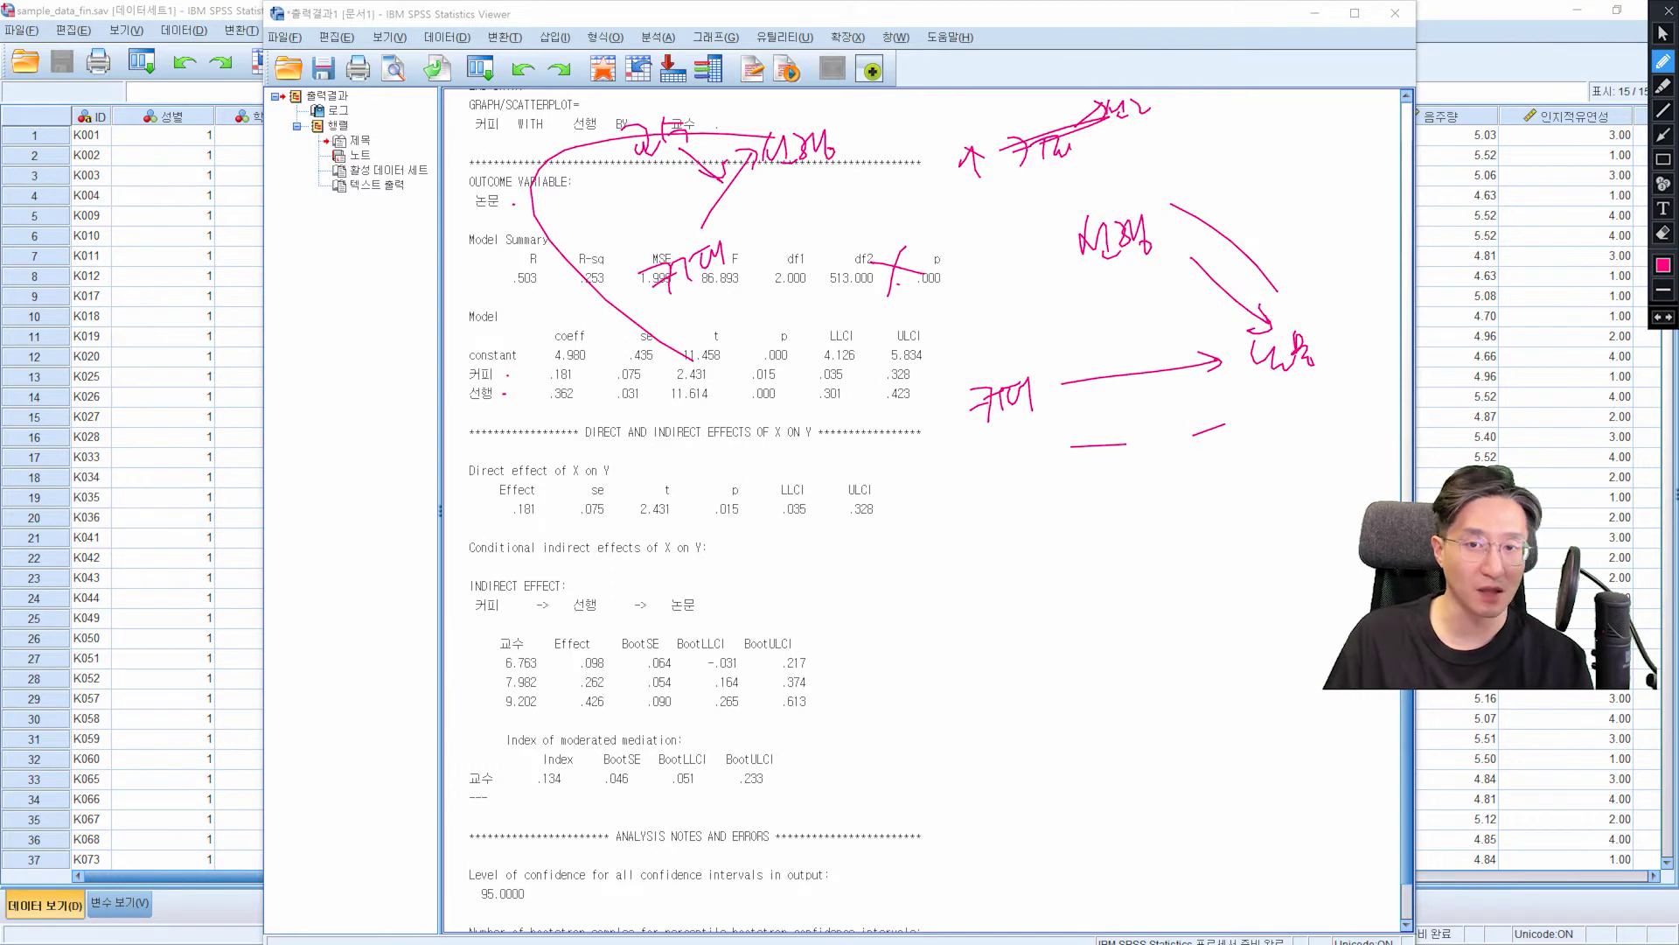
left_click_drag(758, 164, 711, 250)
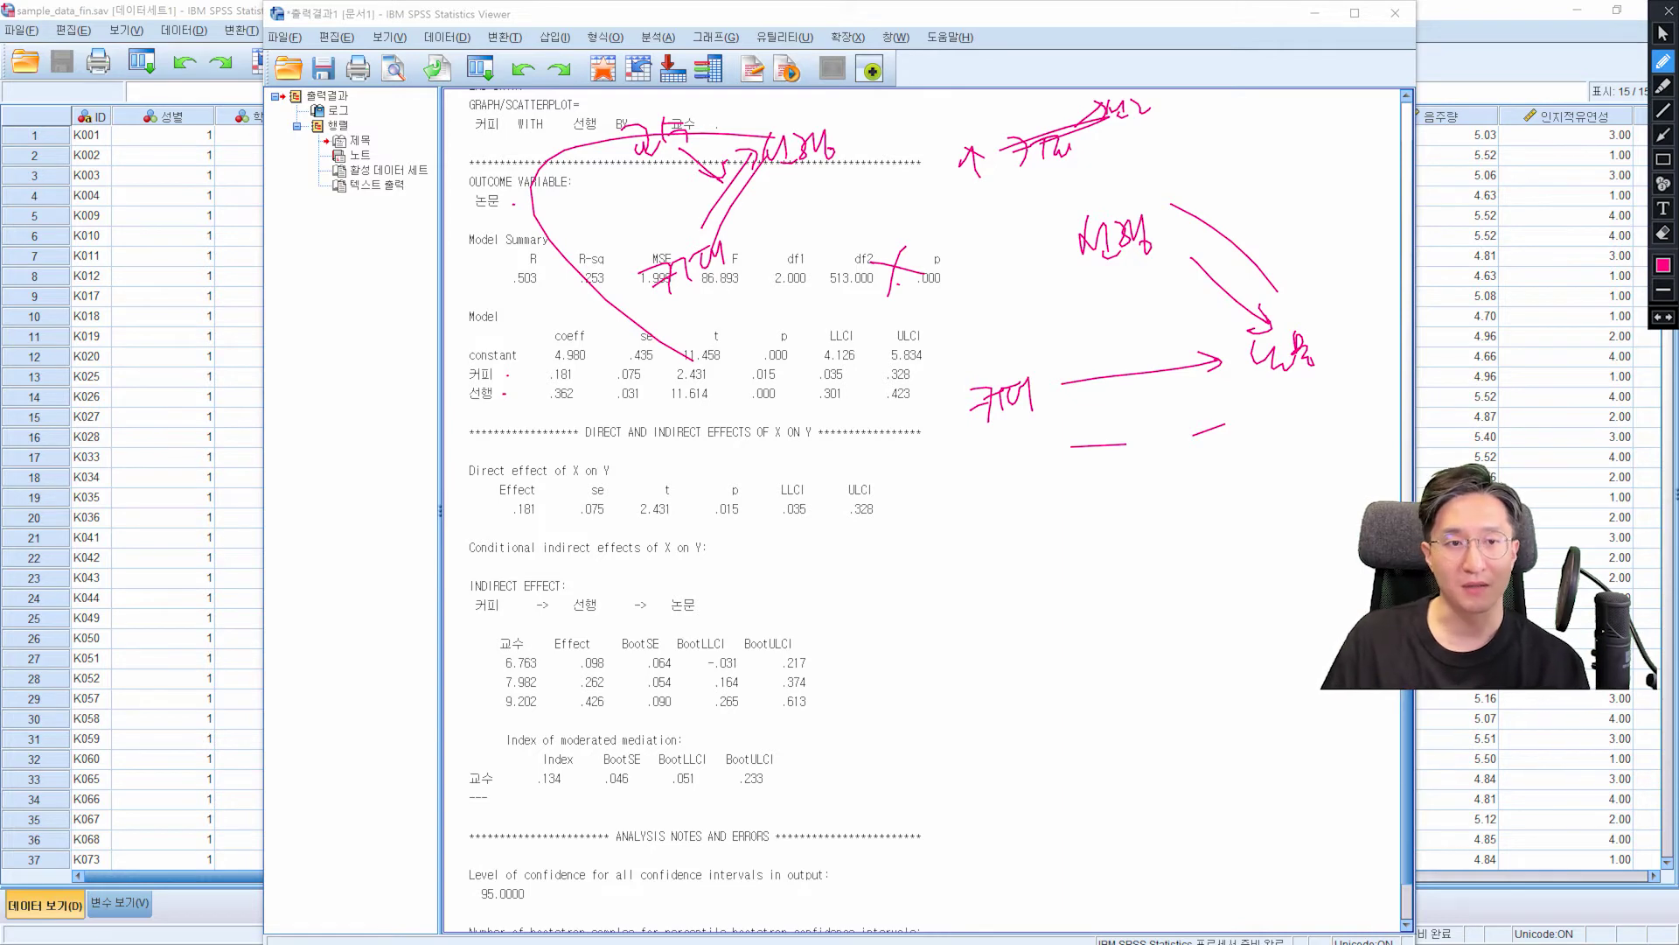
Step: Underline 커피, 논문 and 선행 in the sketched diagram, and circle 논문
left_click_drag(986, 430, 1067, 426)
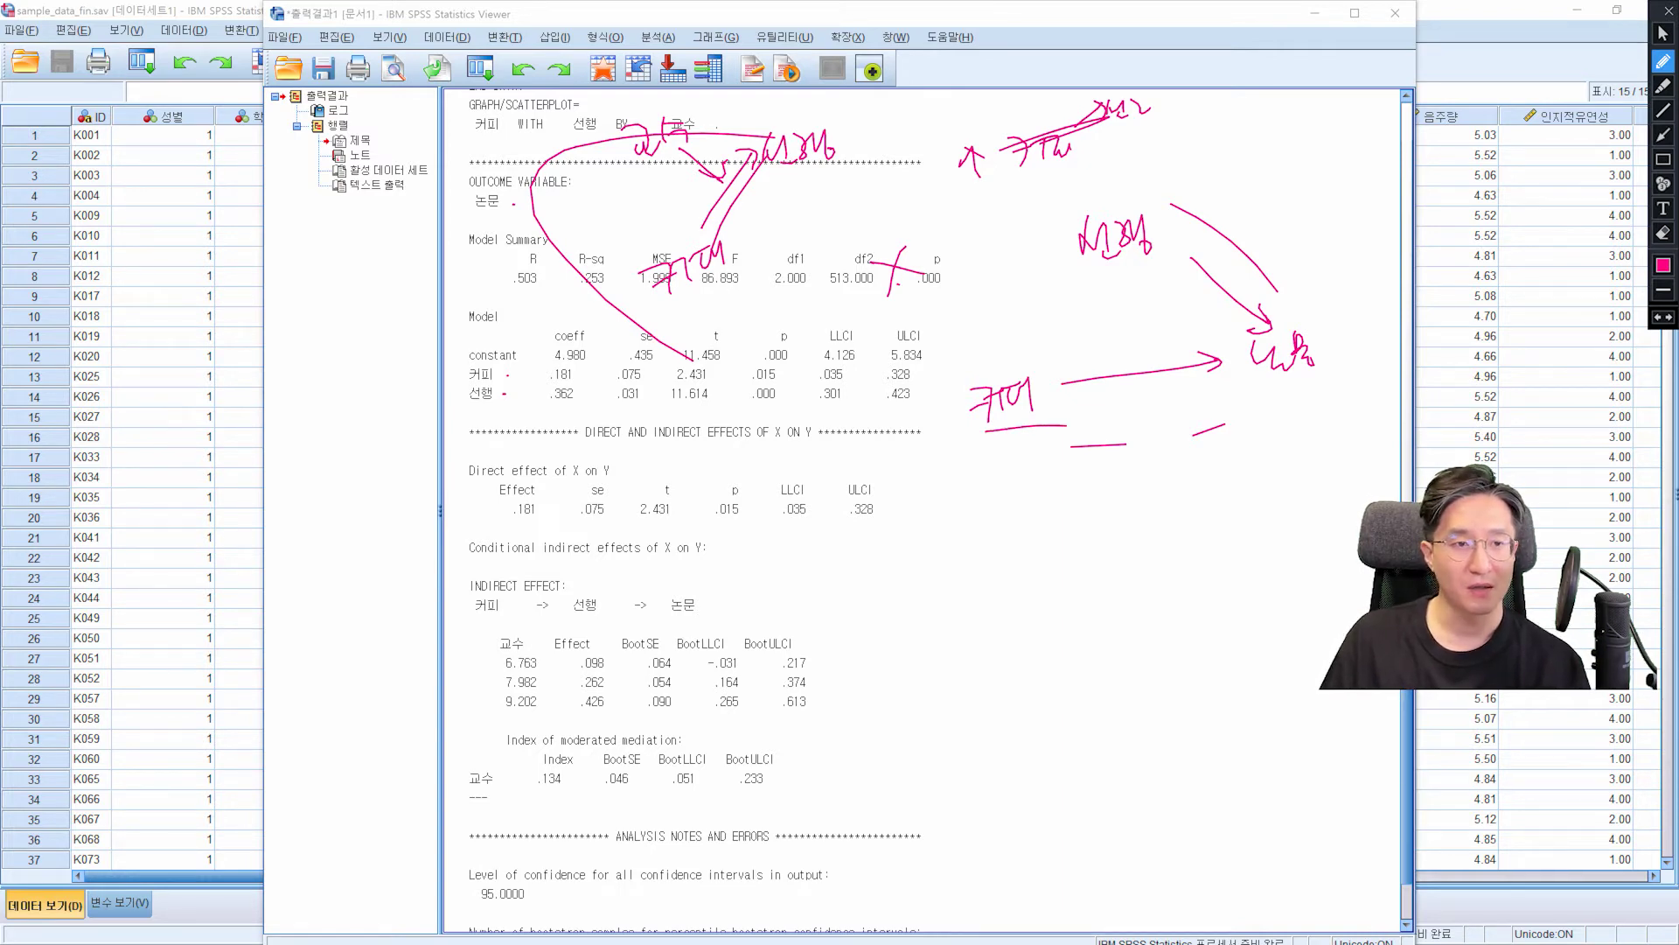
left_click_drag(1268, 384, 1323, 380)
left_click_drag(1097, 266, 1164, 262)
left_click_drag(1000, 432, 1046, 409)
mouse_move(1264, 308)
left_mouse_down()
mouse_move(1217, 385)
mouse_move(1206, 350)
mouse_move(1342, 345)
left_mouse_up()
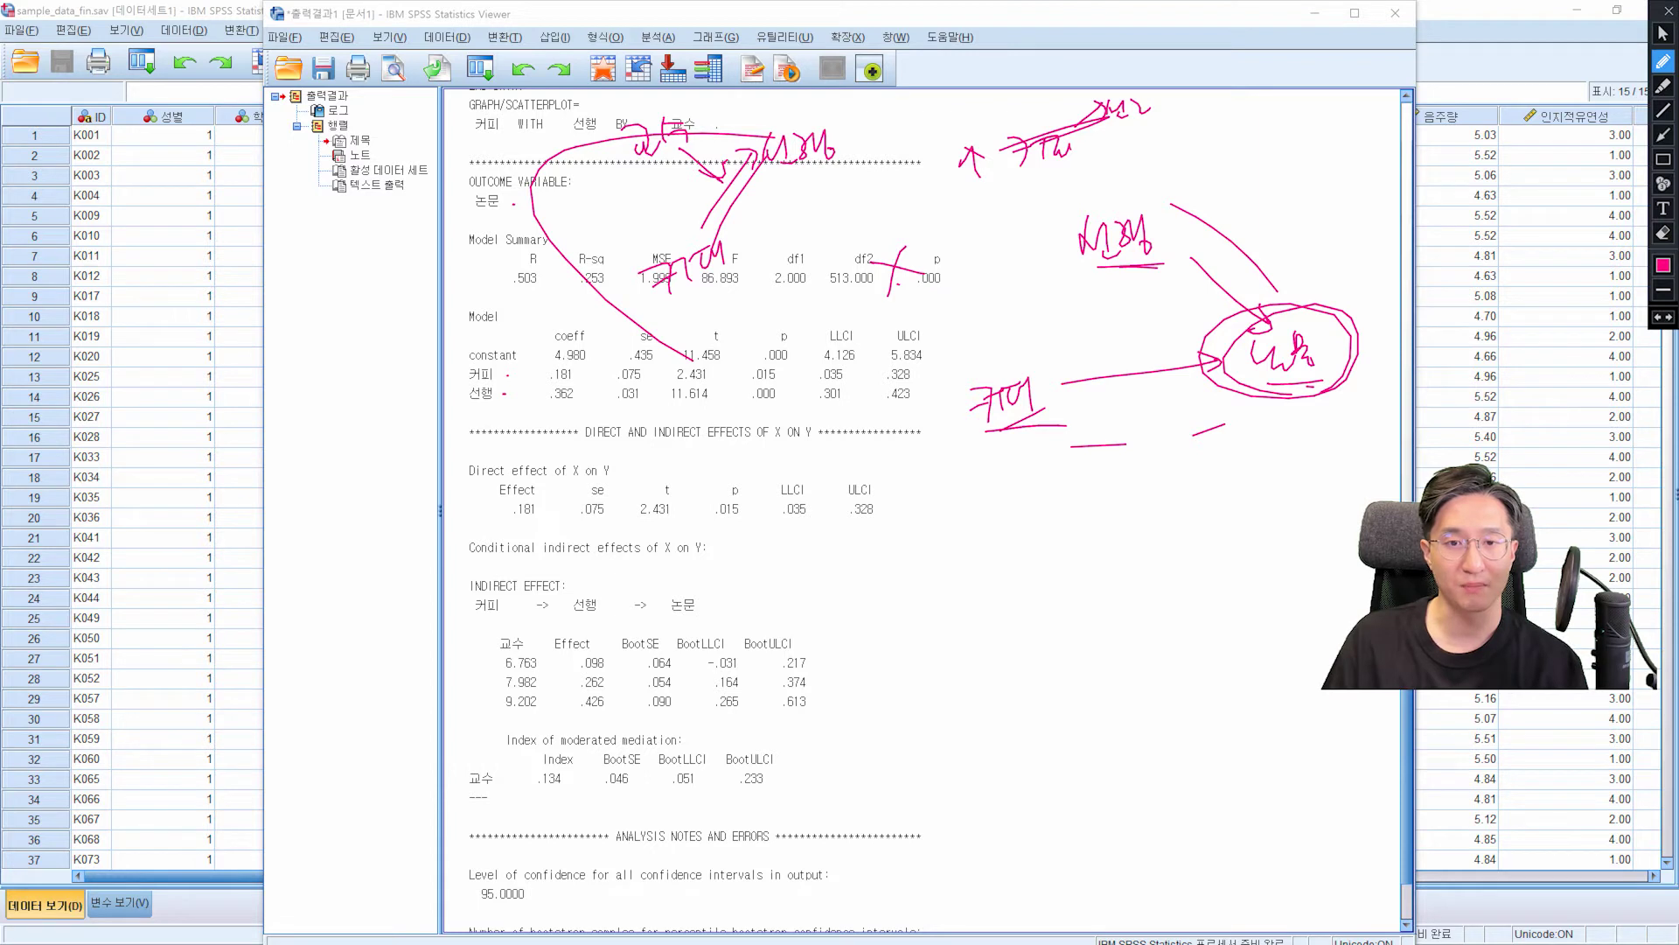
Step: Dot the 커피 and 선행 p-values, add asterisks to both paths into 논문 and the moderated 커피-to-선행 path, and switch to the highlighter
left_click_drag(1127, 377, 1144, 389)
left_click_drag(1222, 272, 1216, 291)
left_click_drag(1215, 291, 1242, 293)
mouse_move(1239, 276)
left_mouse_down()
mouse_move(1246, 293)
mouse_move(1255, 275)
left_mouse_up()
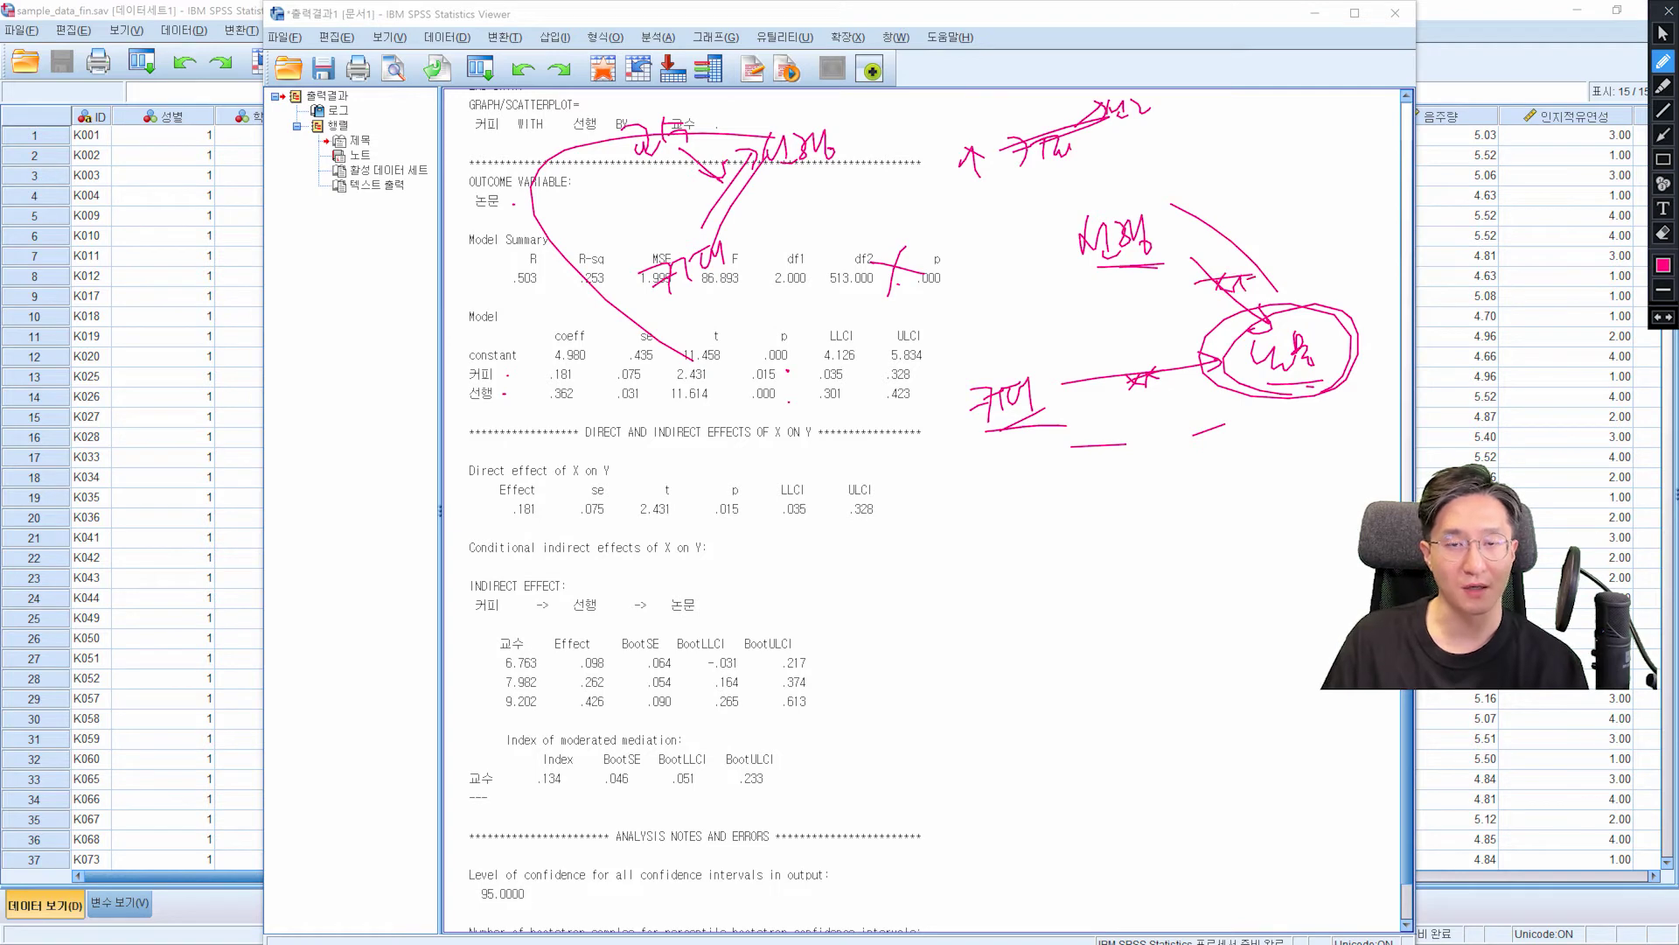
left_click_drag(724, 206, 752, 203)
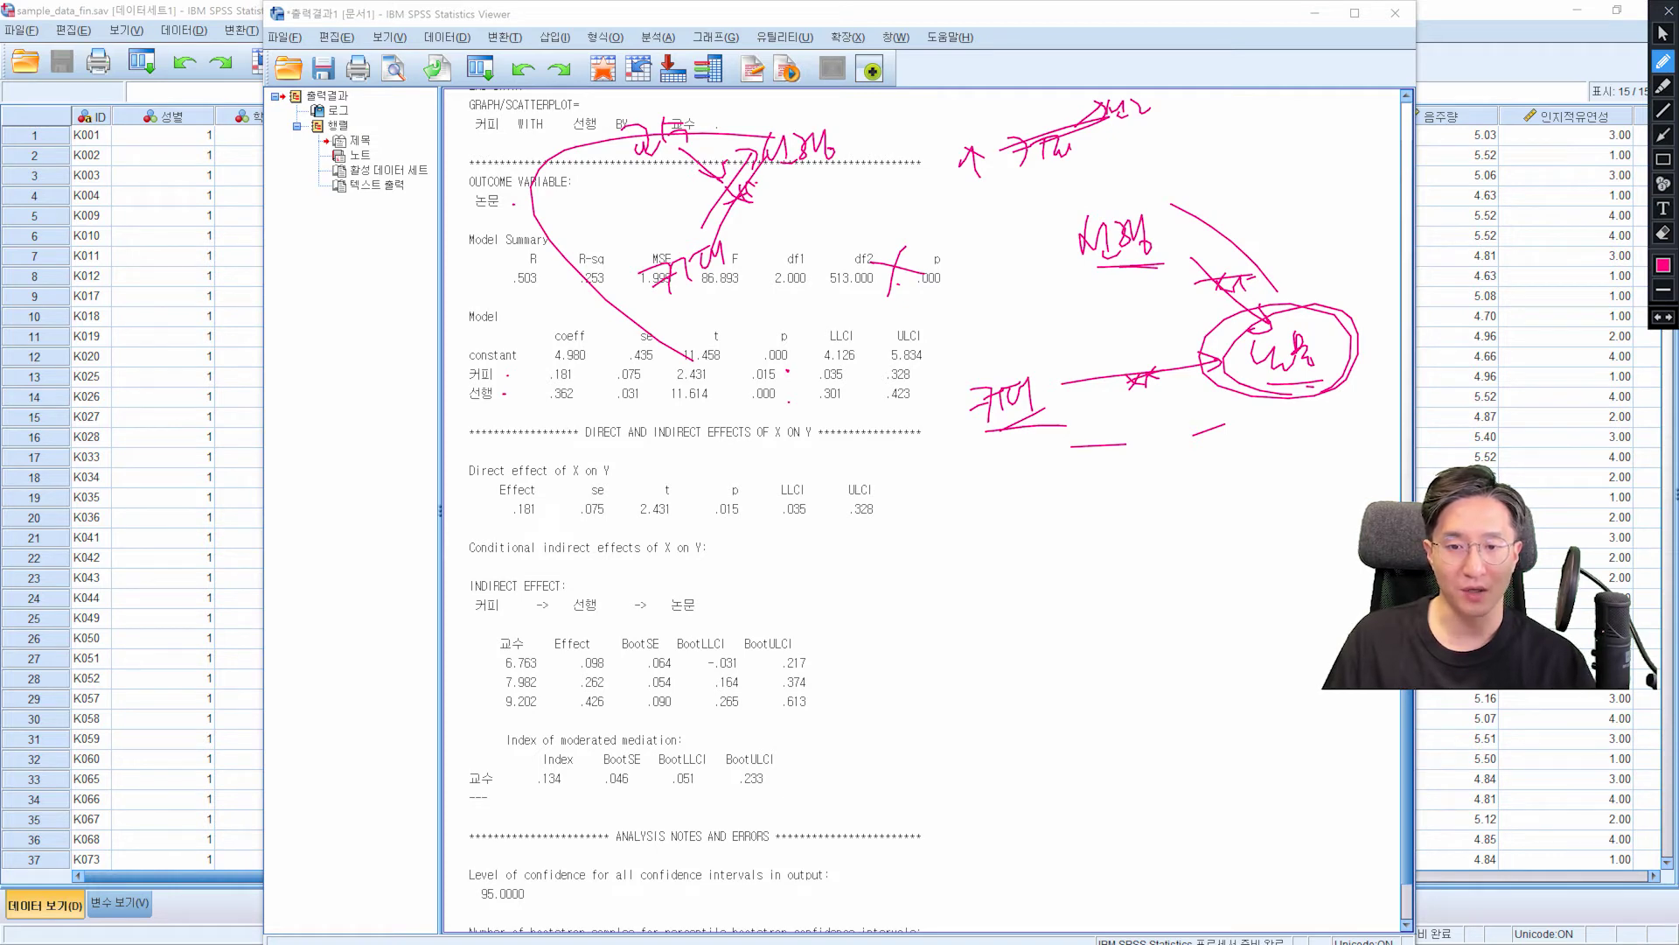
key("ctrl+shift+h")
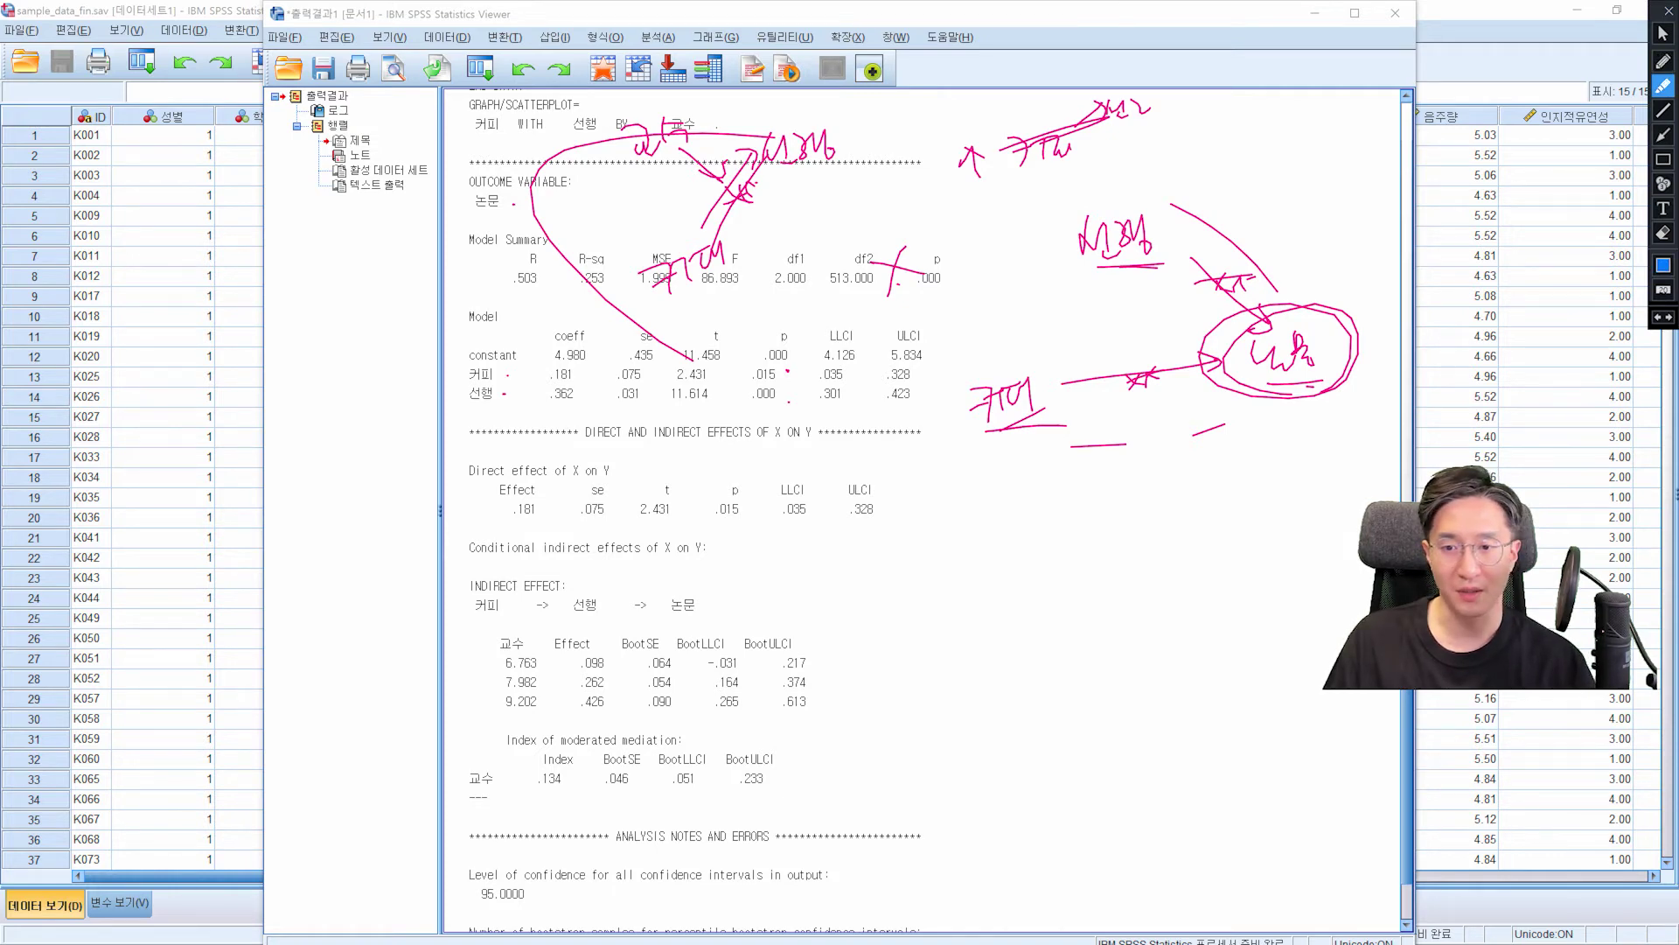
Step: Highlight the conditional indirect effects heading, box the INDIRECT EFFECT table, and dot each 교수 level and its Effect value
mouse_move(458, 576)
left_mouse_down()
mouse_move(900, 576)
mouse_move(901, 711)
mouse_move(845, 749)
mouse_move(461, 731)
mouse_move(456, 575)
left_mouse_up()
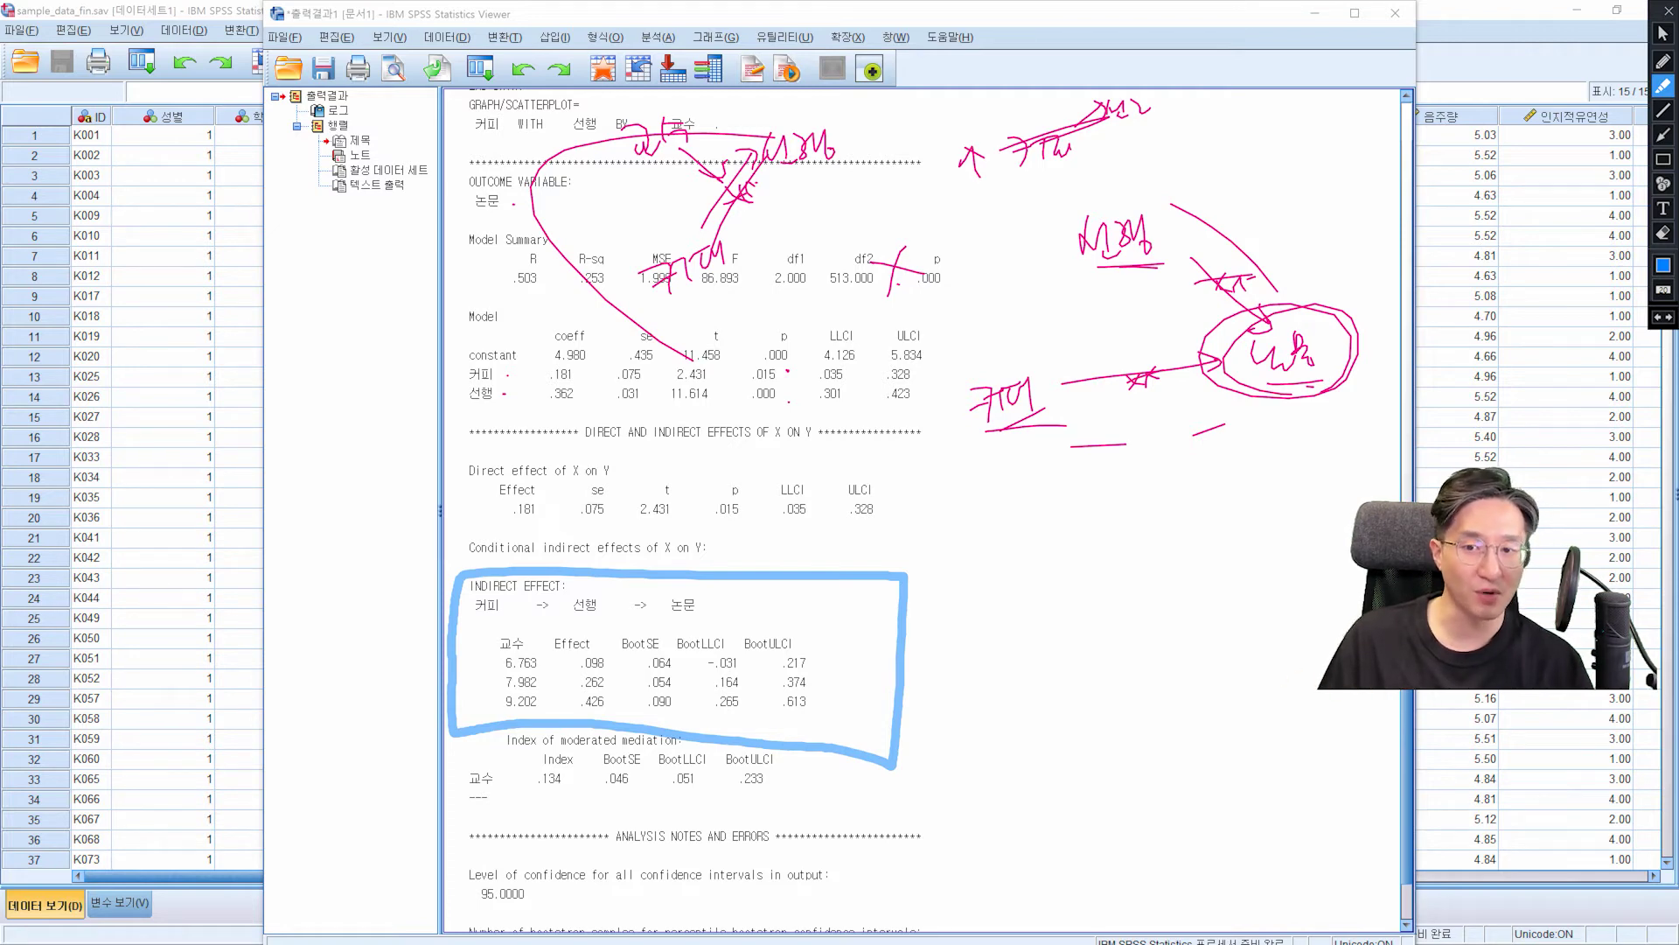
left_click_drag(463, 553, 722, 558)
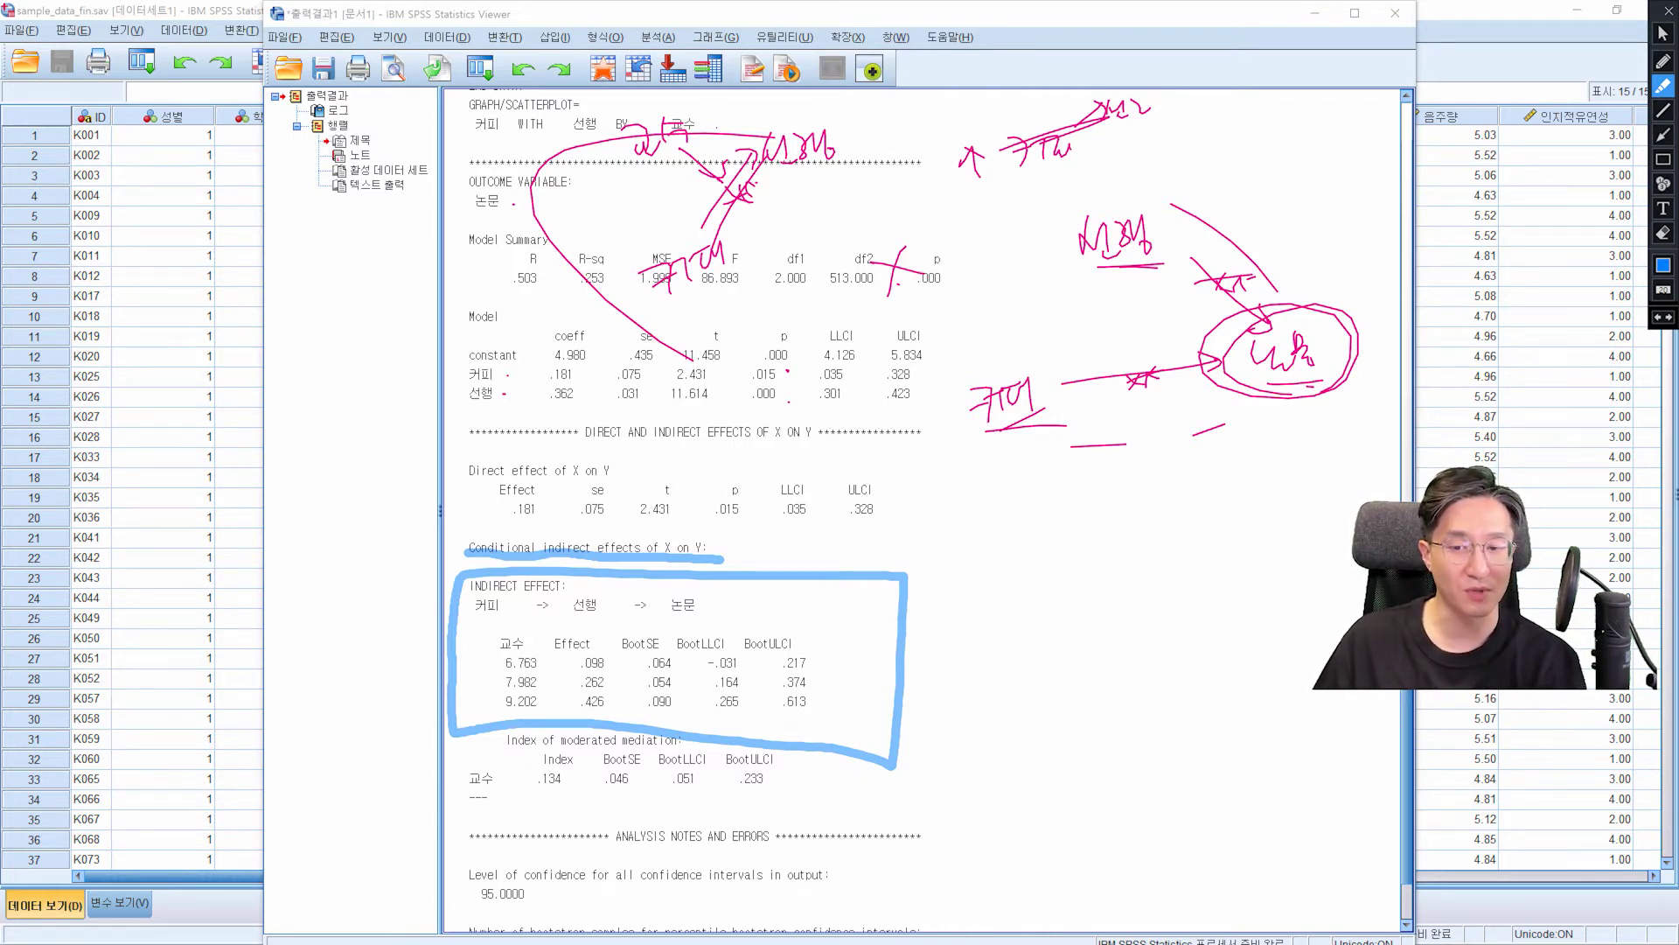
left_click(497, 663)
left_click(495, 684)
left_click(497, 714)
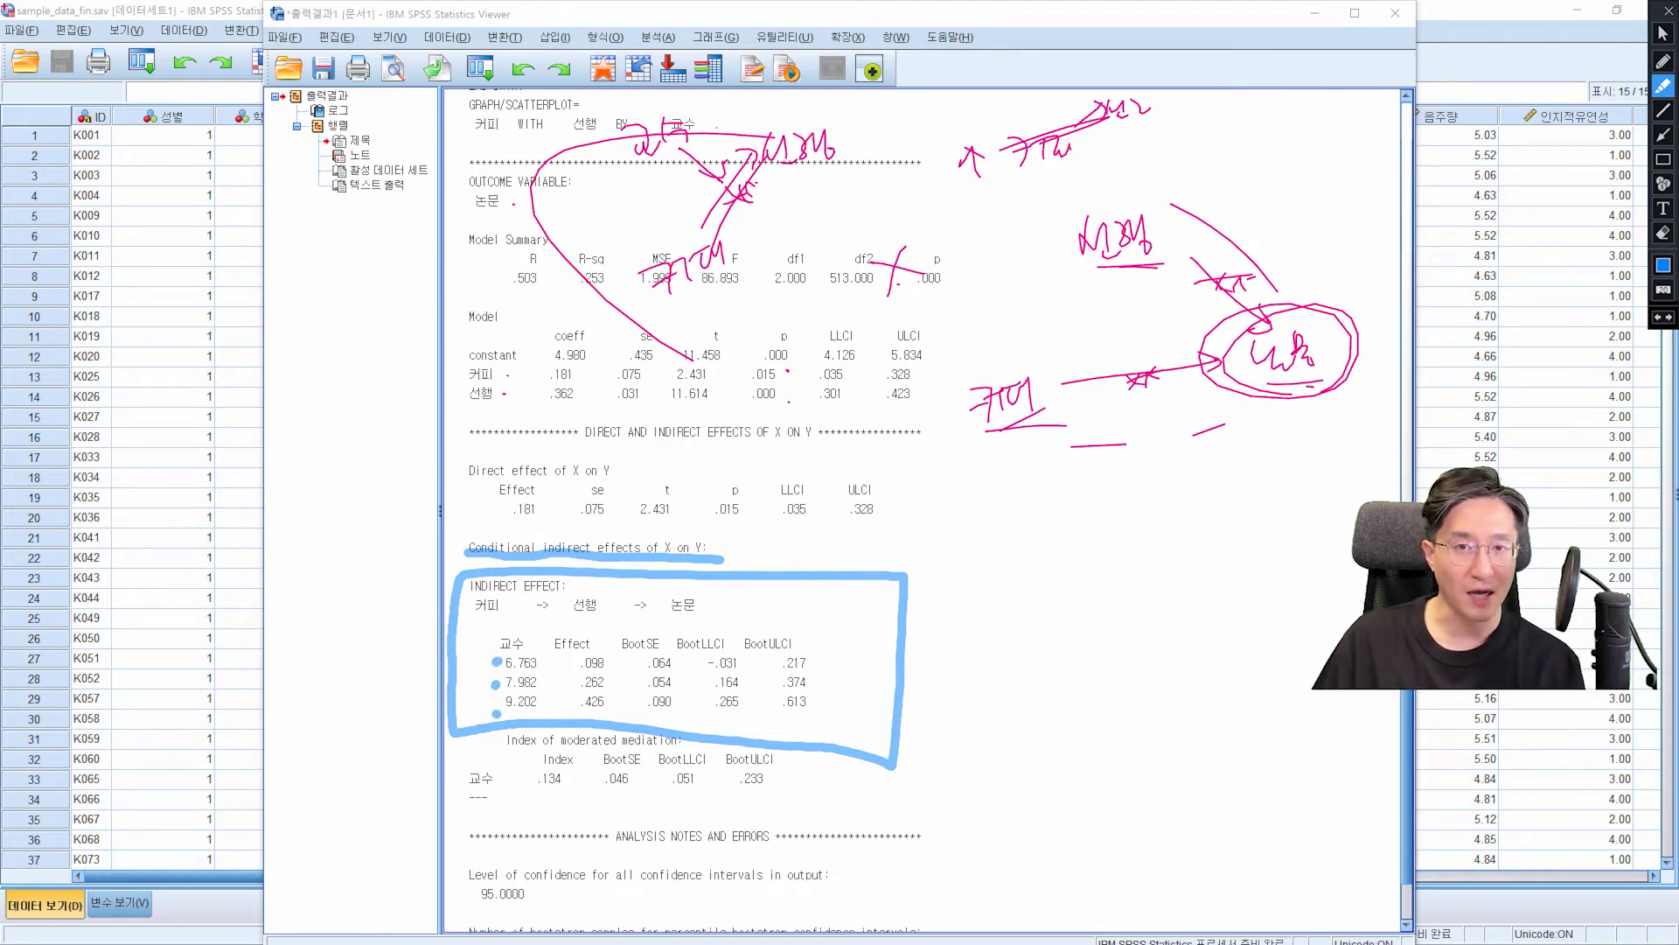
left_click(614, 667)
left_click(614, 683)
left_click(616, 706)
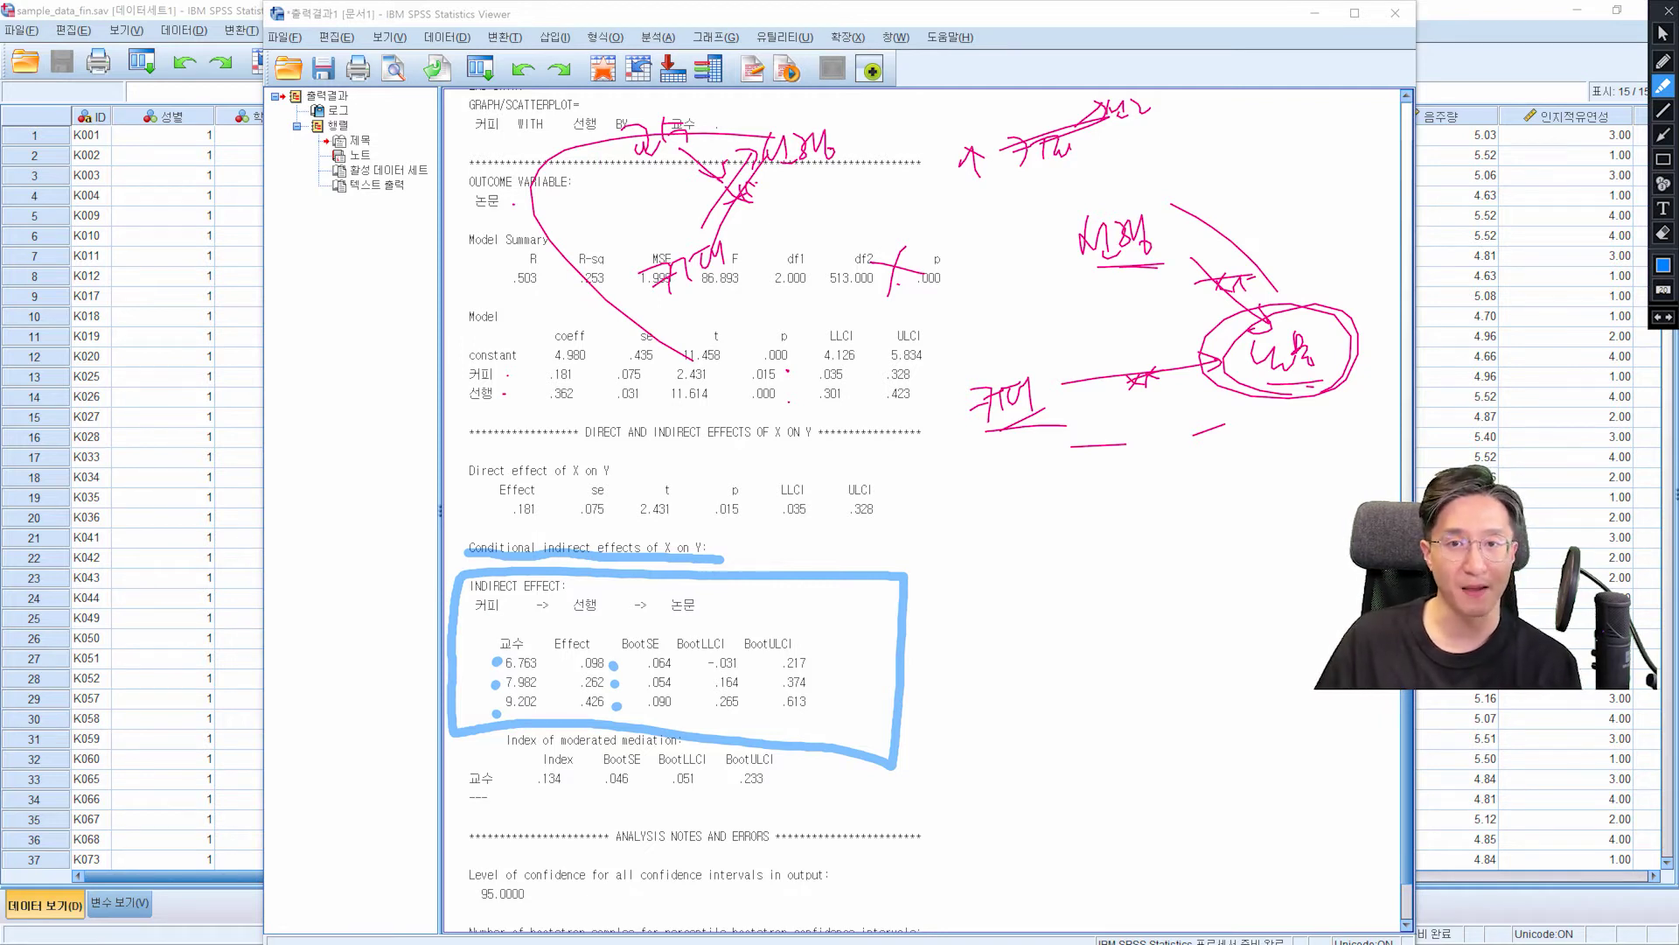
Step: Highlight three 커피-to-선행 paths in the sketch, numbered 1, 2 and 3, and extend a line from 선행 to 논문
left_click_drag(628, 229, 722, 146)
left_click_drag(666, 270, 743, 155)
left_click_drag(707, 311, 760, 170)
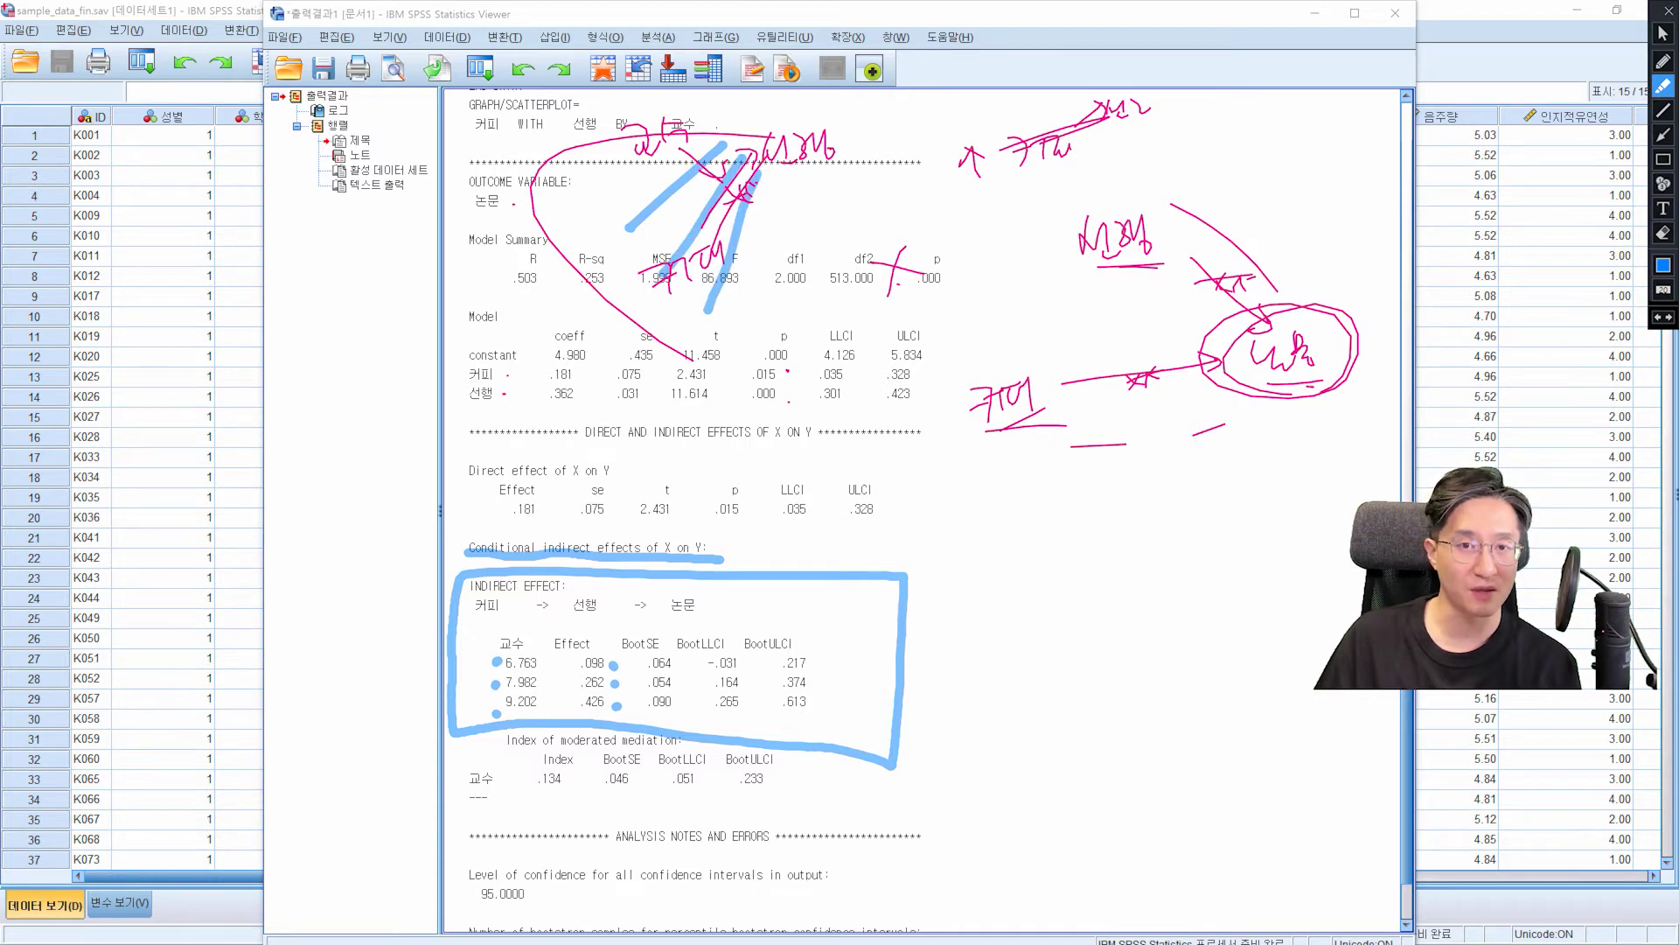
left_click_drag(763, 146, 1235, 328)
left_click_drag(595, 228, 597, 268)
left_click_drag(626, 295, 653, 315)
left_click_drag(689, 331, 696, 360)
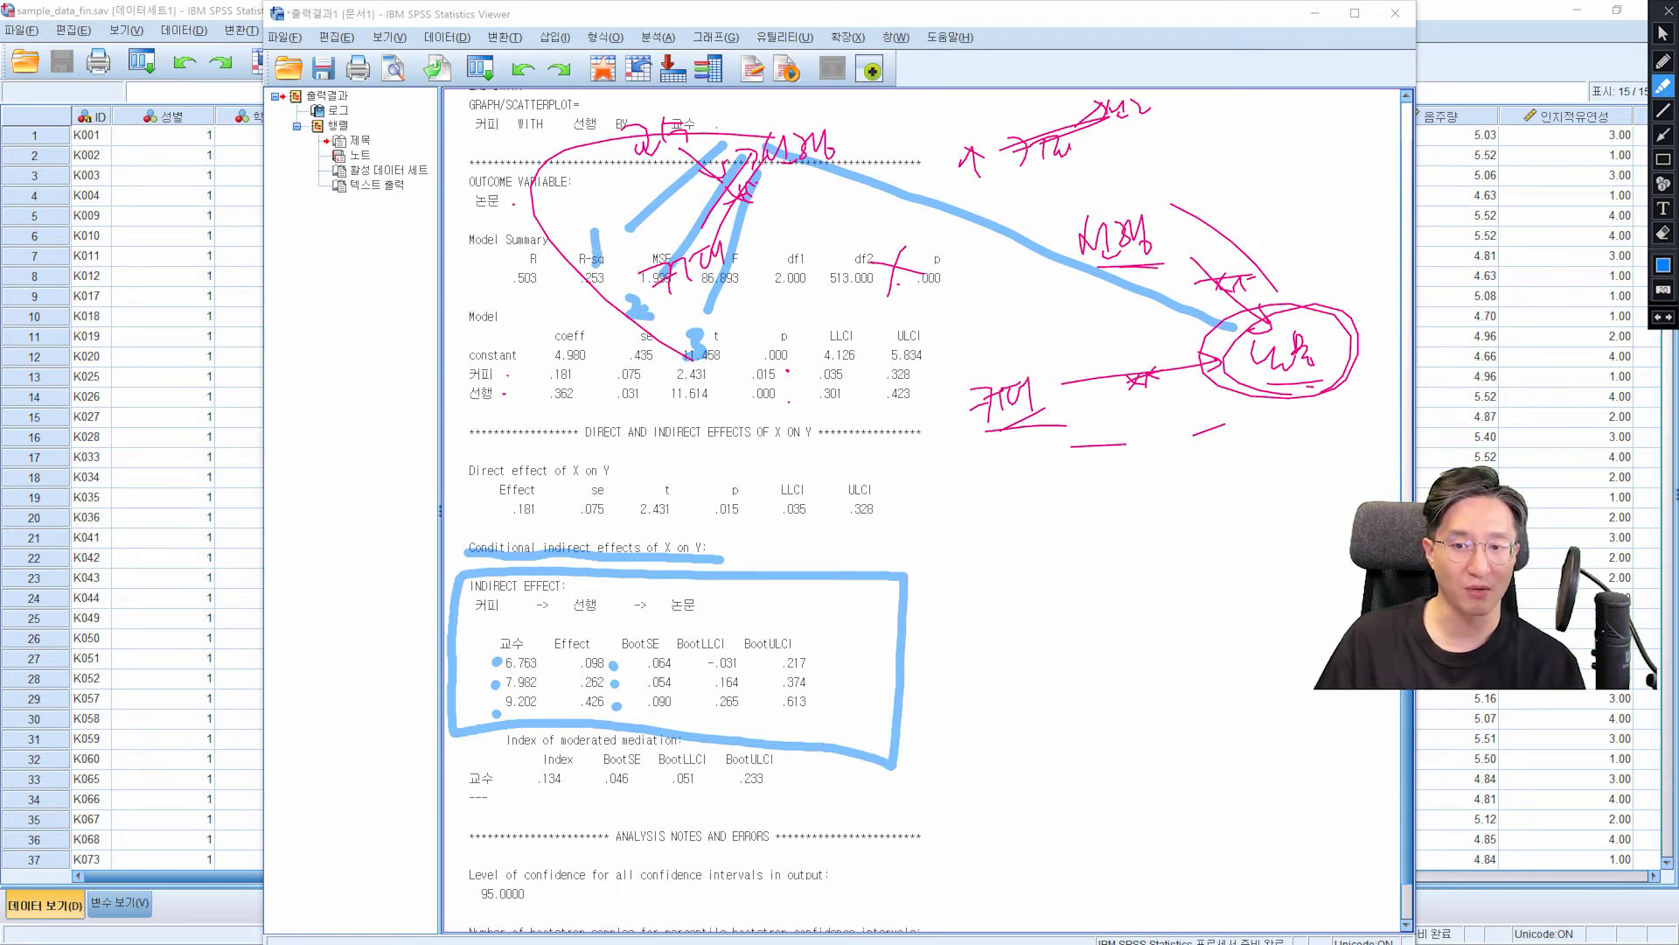
Step: Mark the three 교수 levels in the INDIRECT EFFECT table and highlight across each level's effect and bootstrap interval
left_click(525, 661)
left_click(526, 694)
left_click(530, 712)
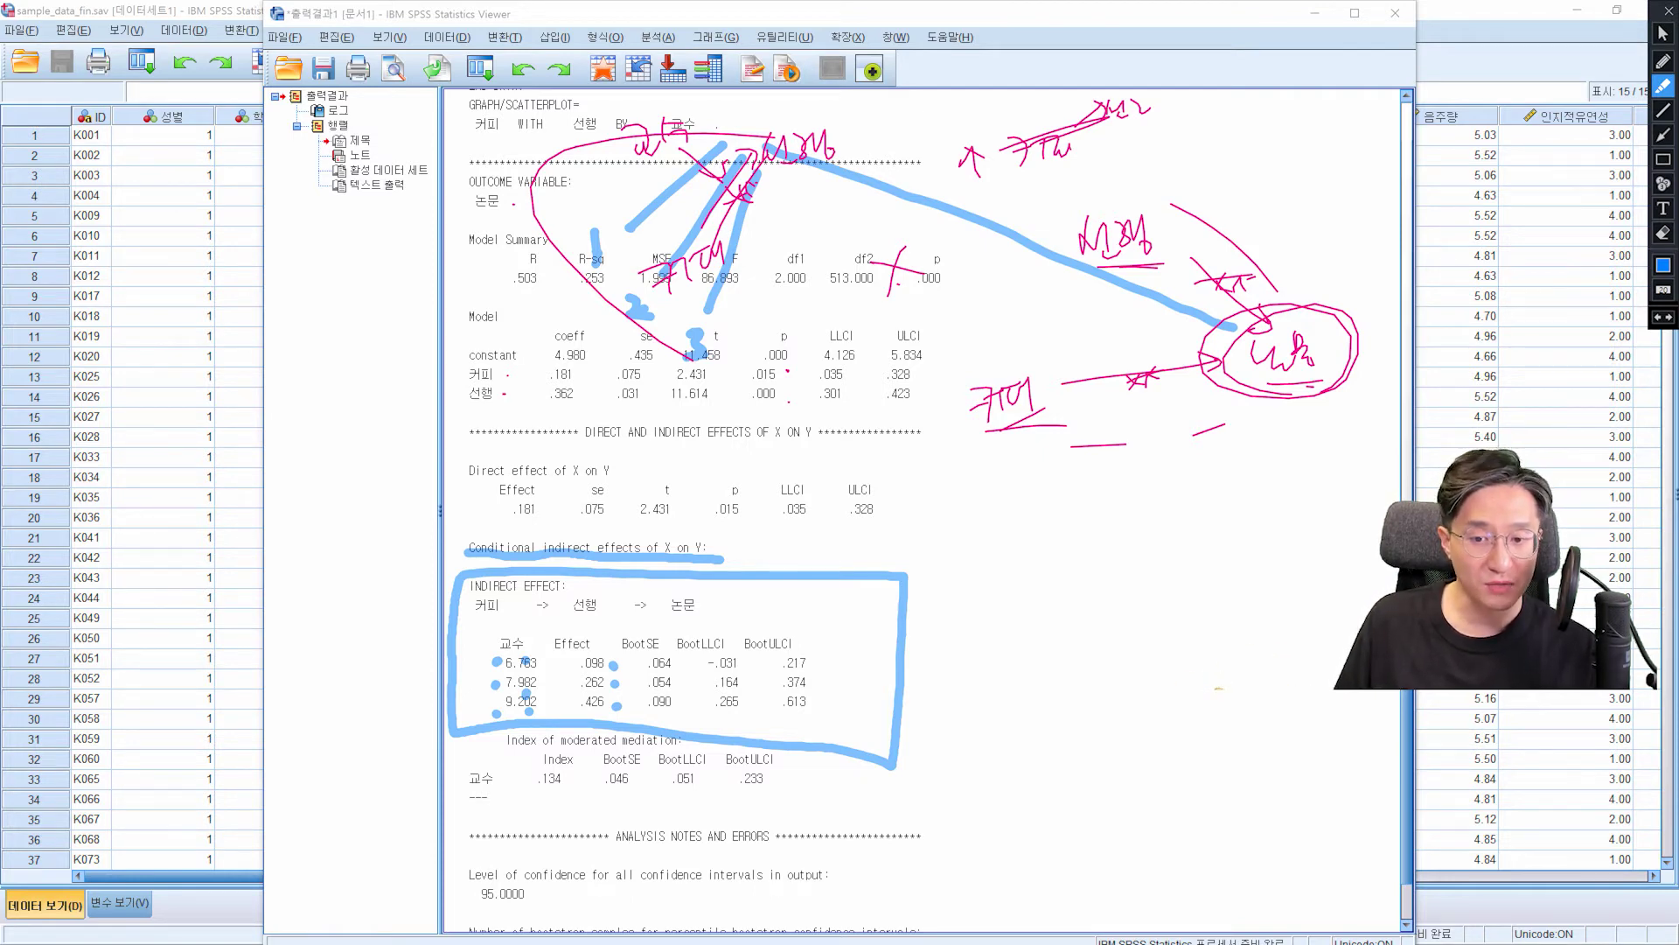
left_click_drag(579, 687, 823, 693)
left_click_drag(497, 661, 814, 663)
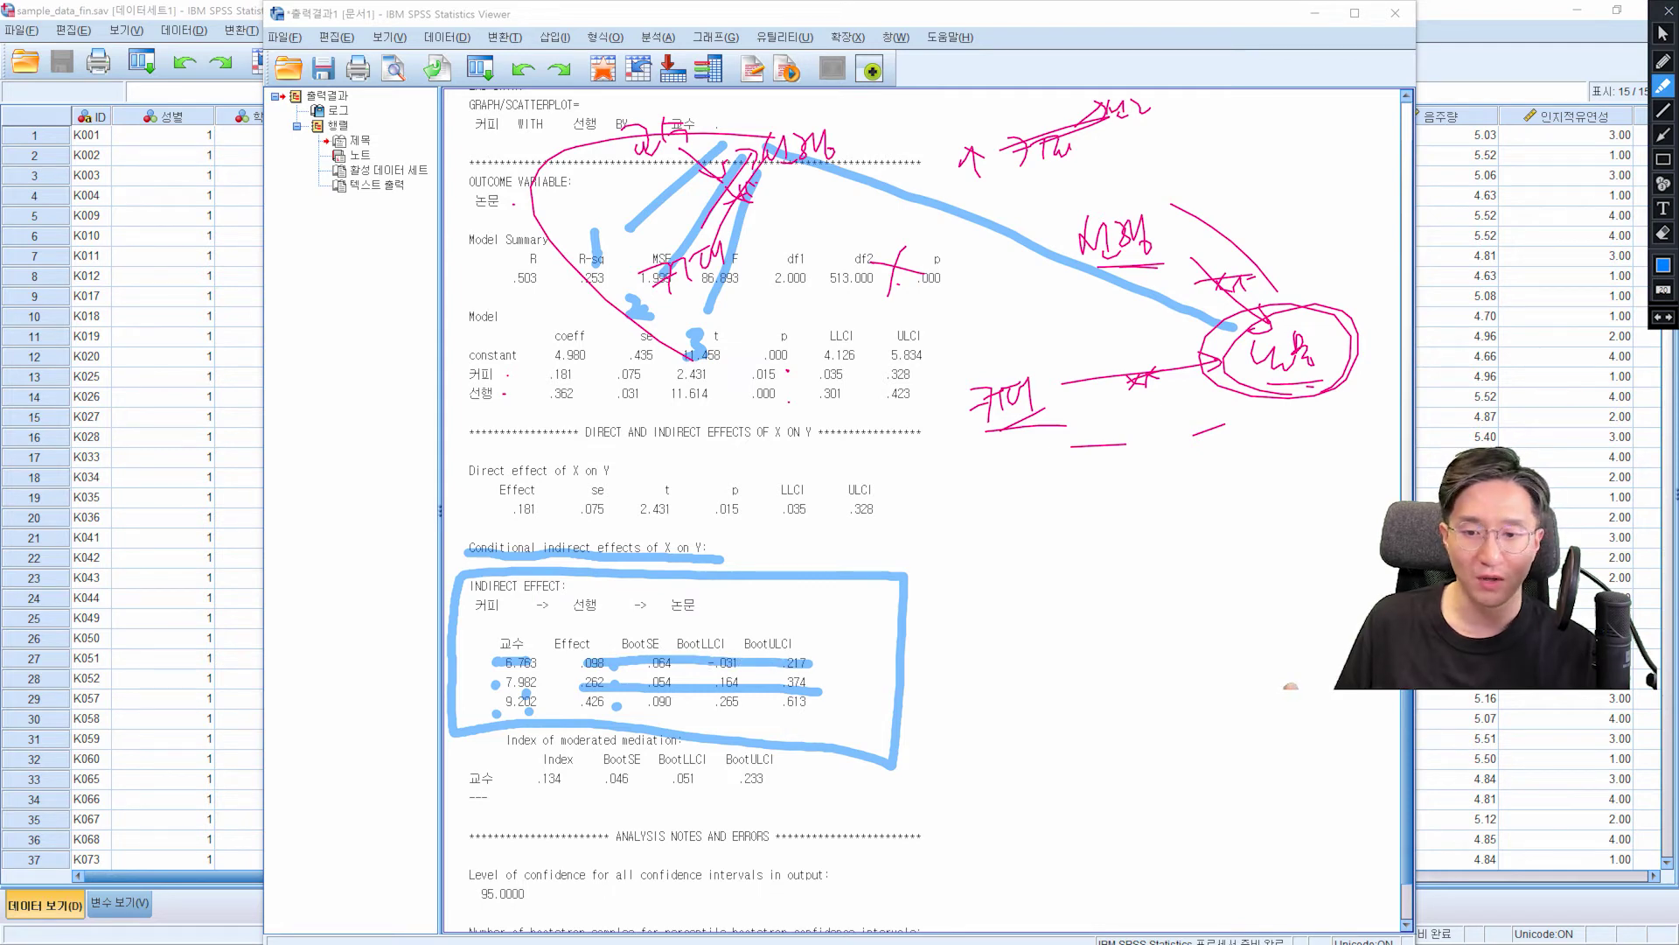
left_click_drag(500, 684, 532, 681)
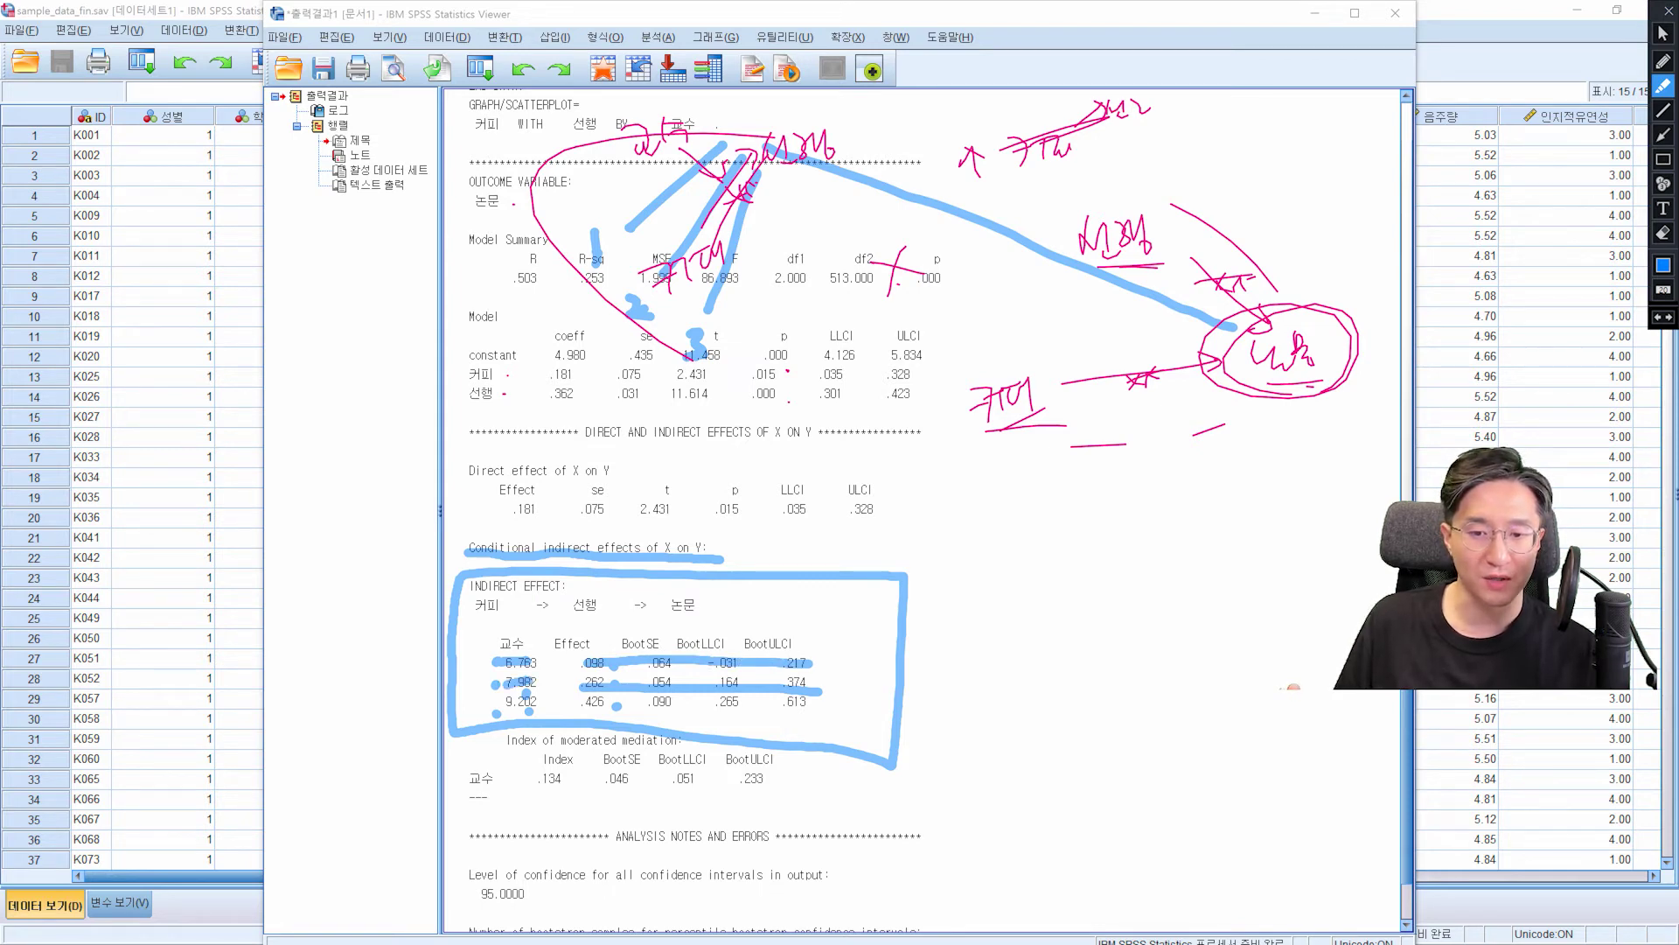
left_click_drag(656, 683, 814, 684)
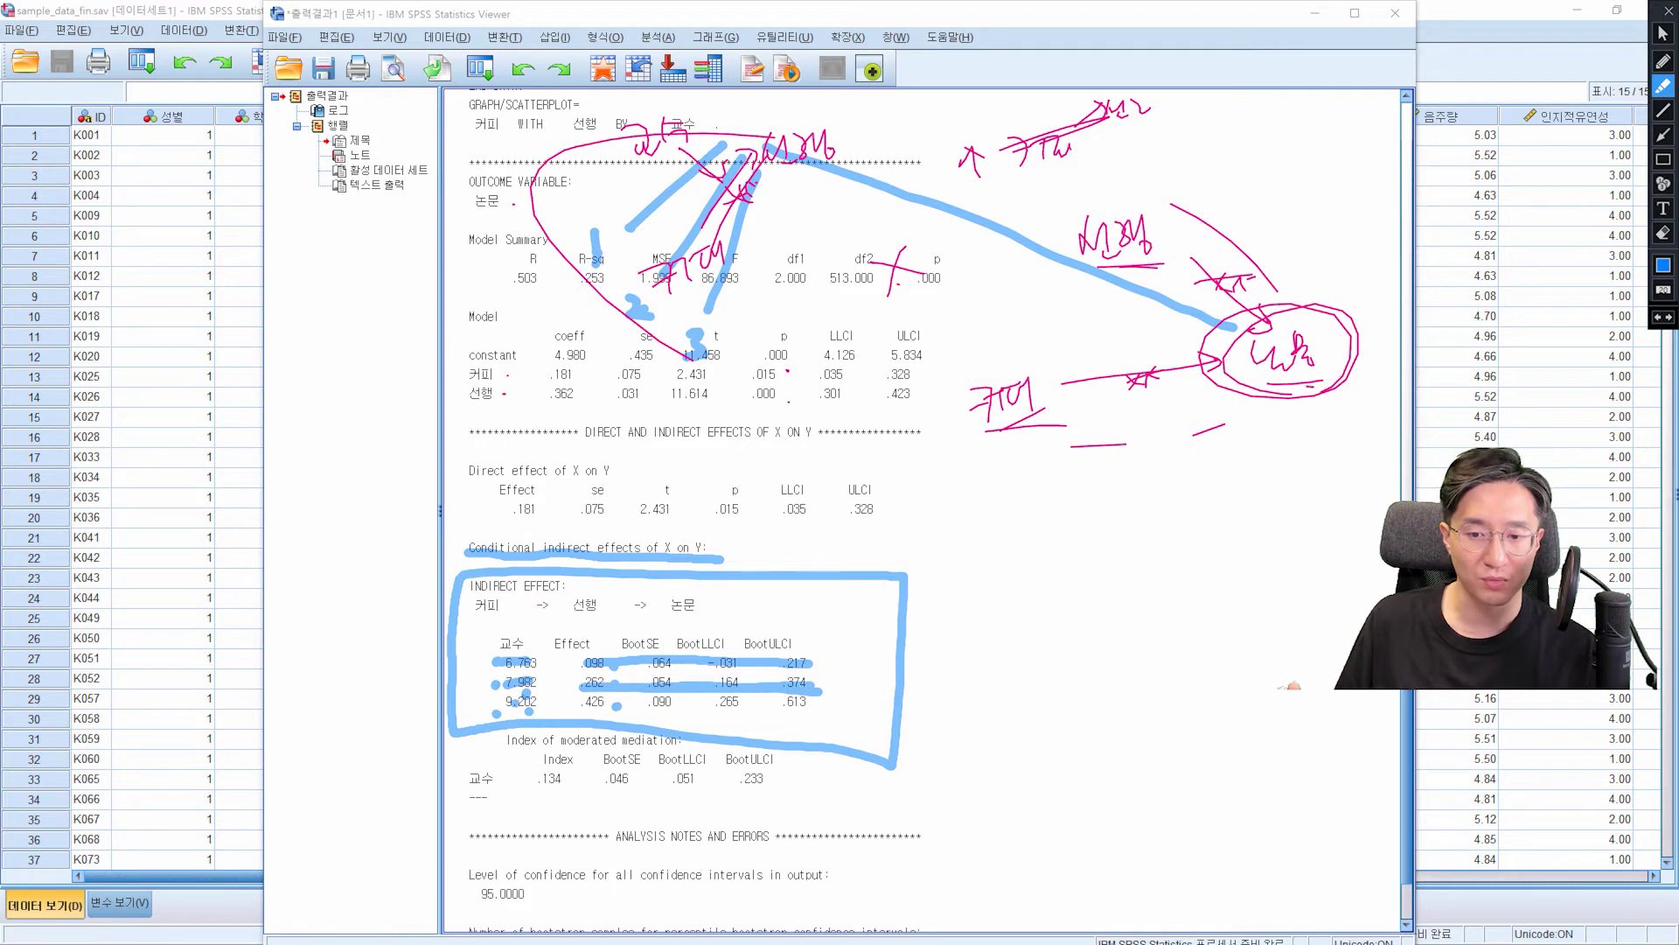
left_click_drag(591, 705, 801, 705)
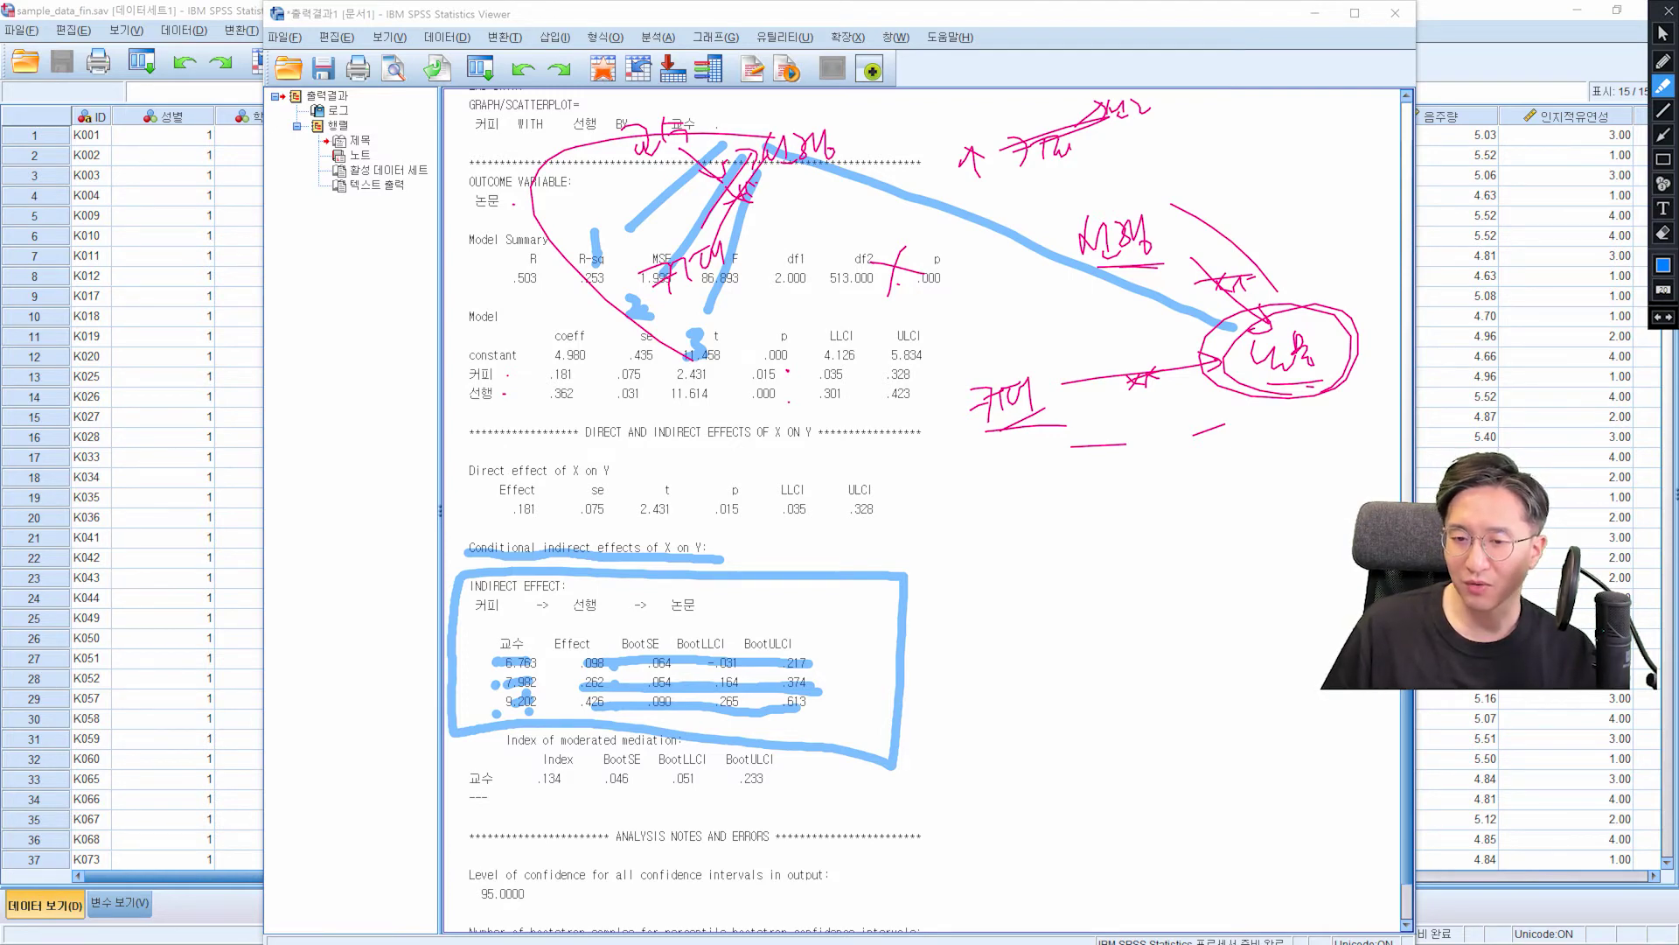
Step: Underline the Index of moderated mediation heading and add the text annotation "조절된 매개지수" beside its table
left_click_drag(500, 744, 693, 745)
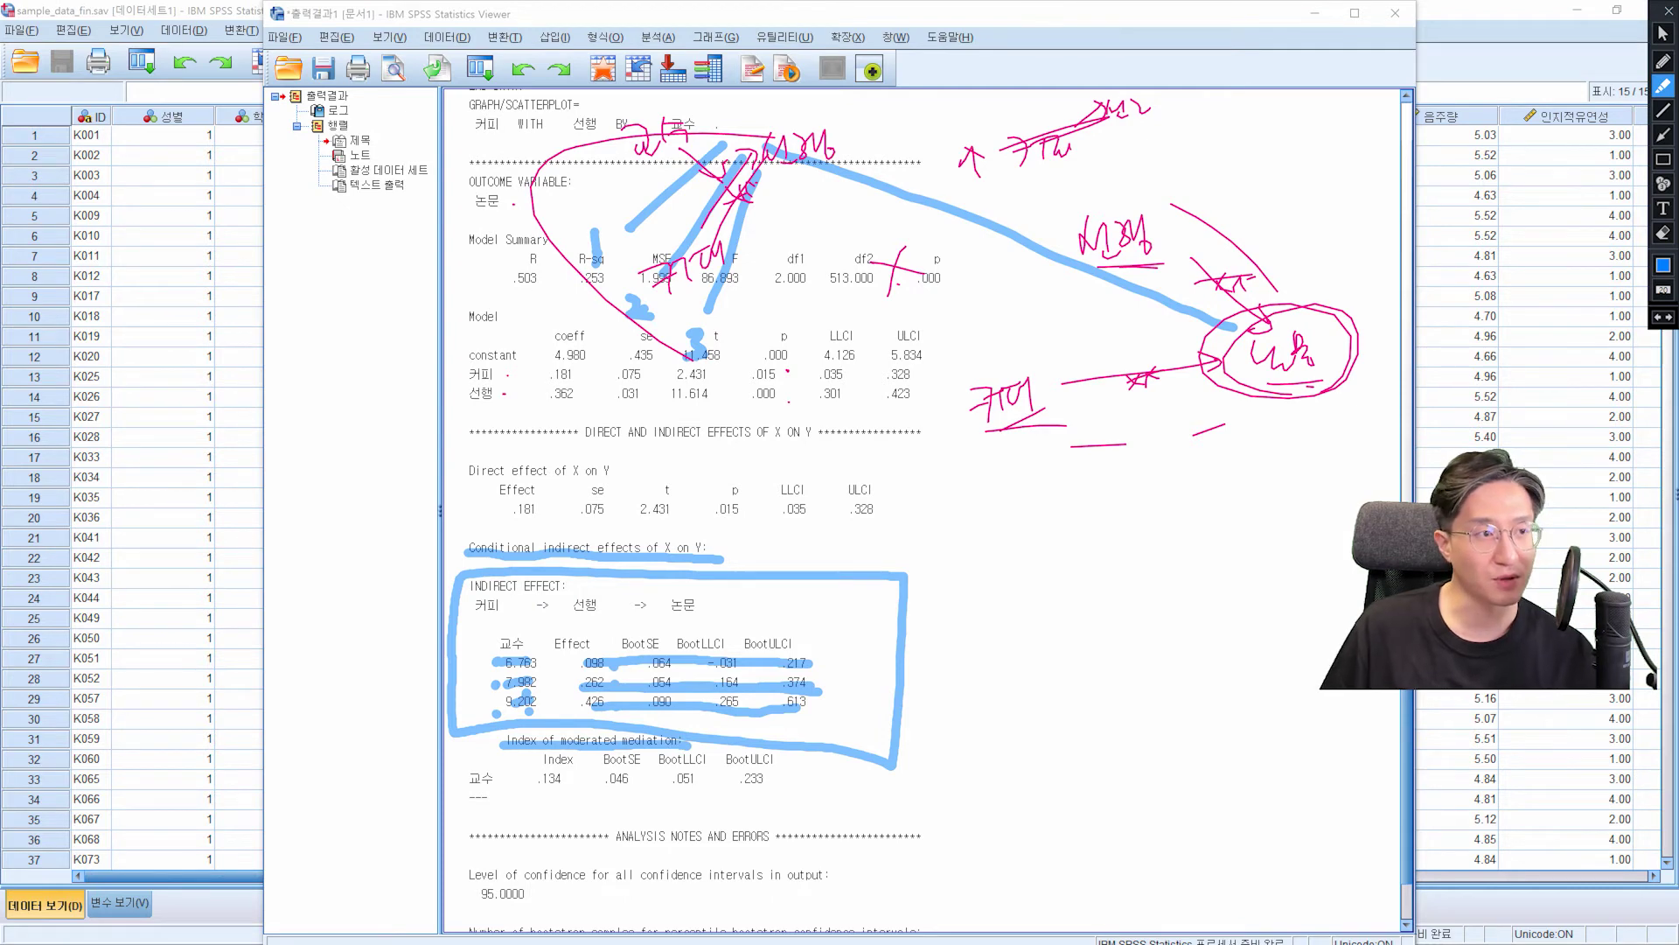
key("p")
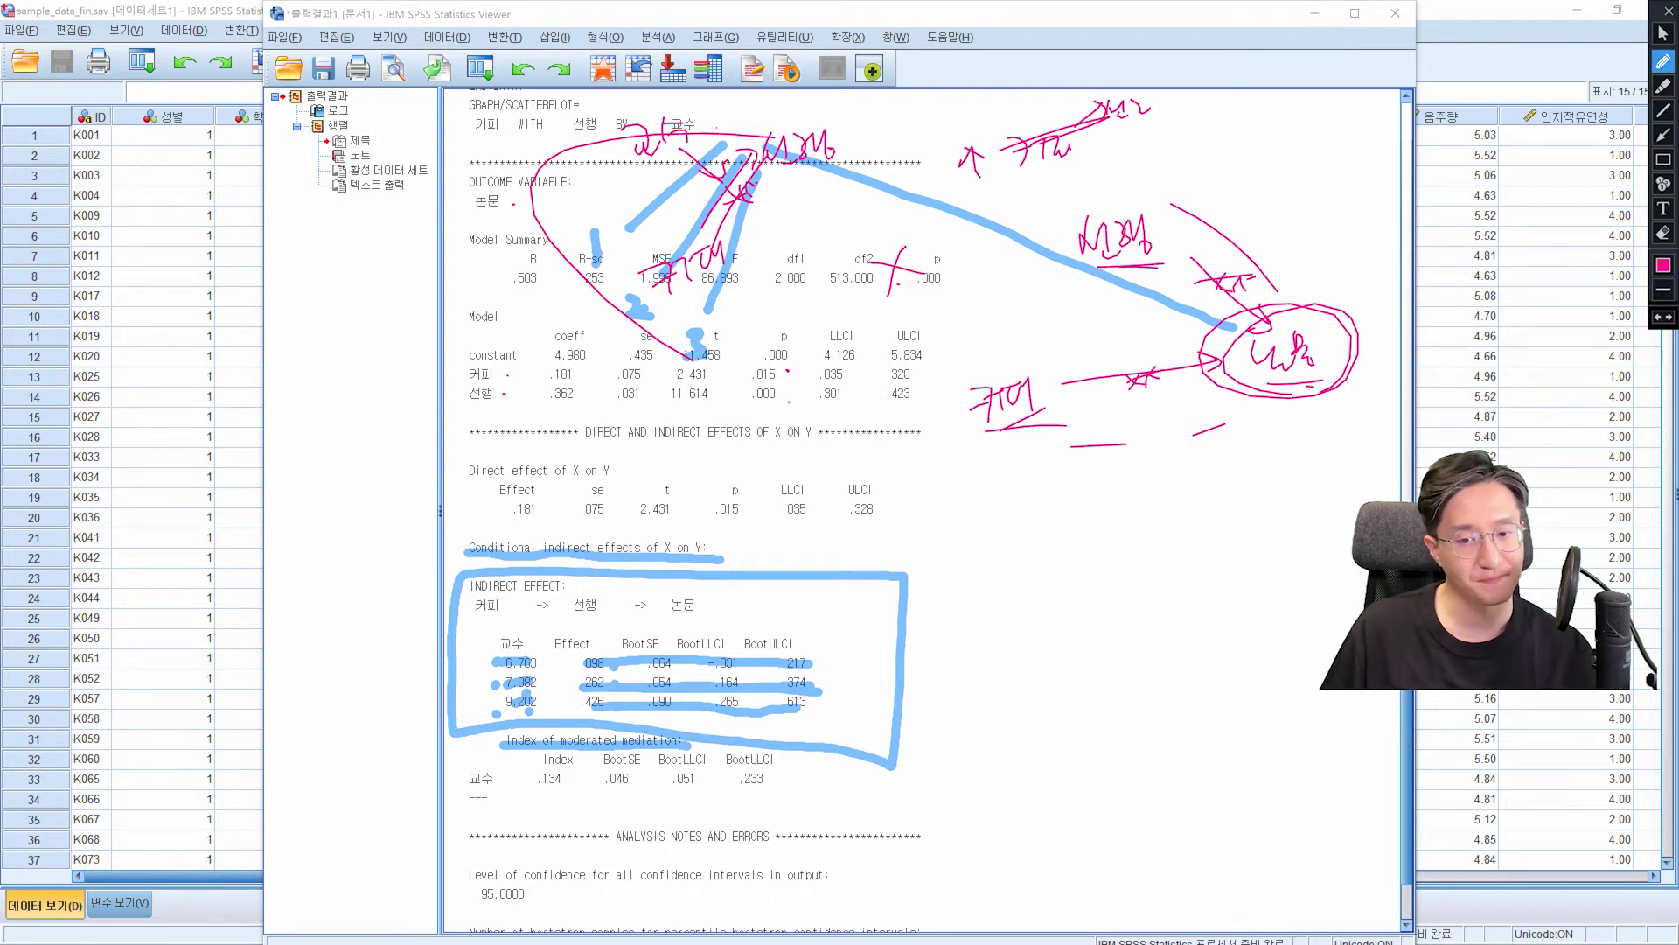
key("t")
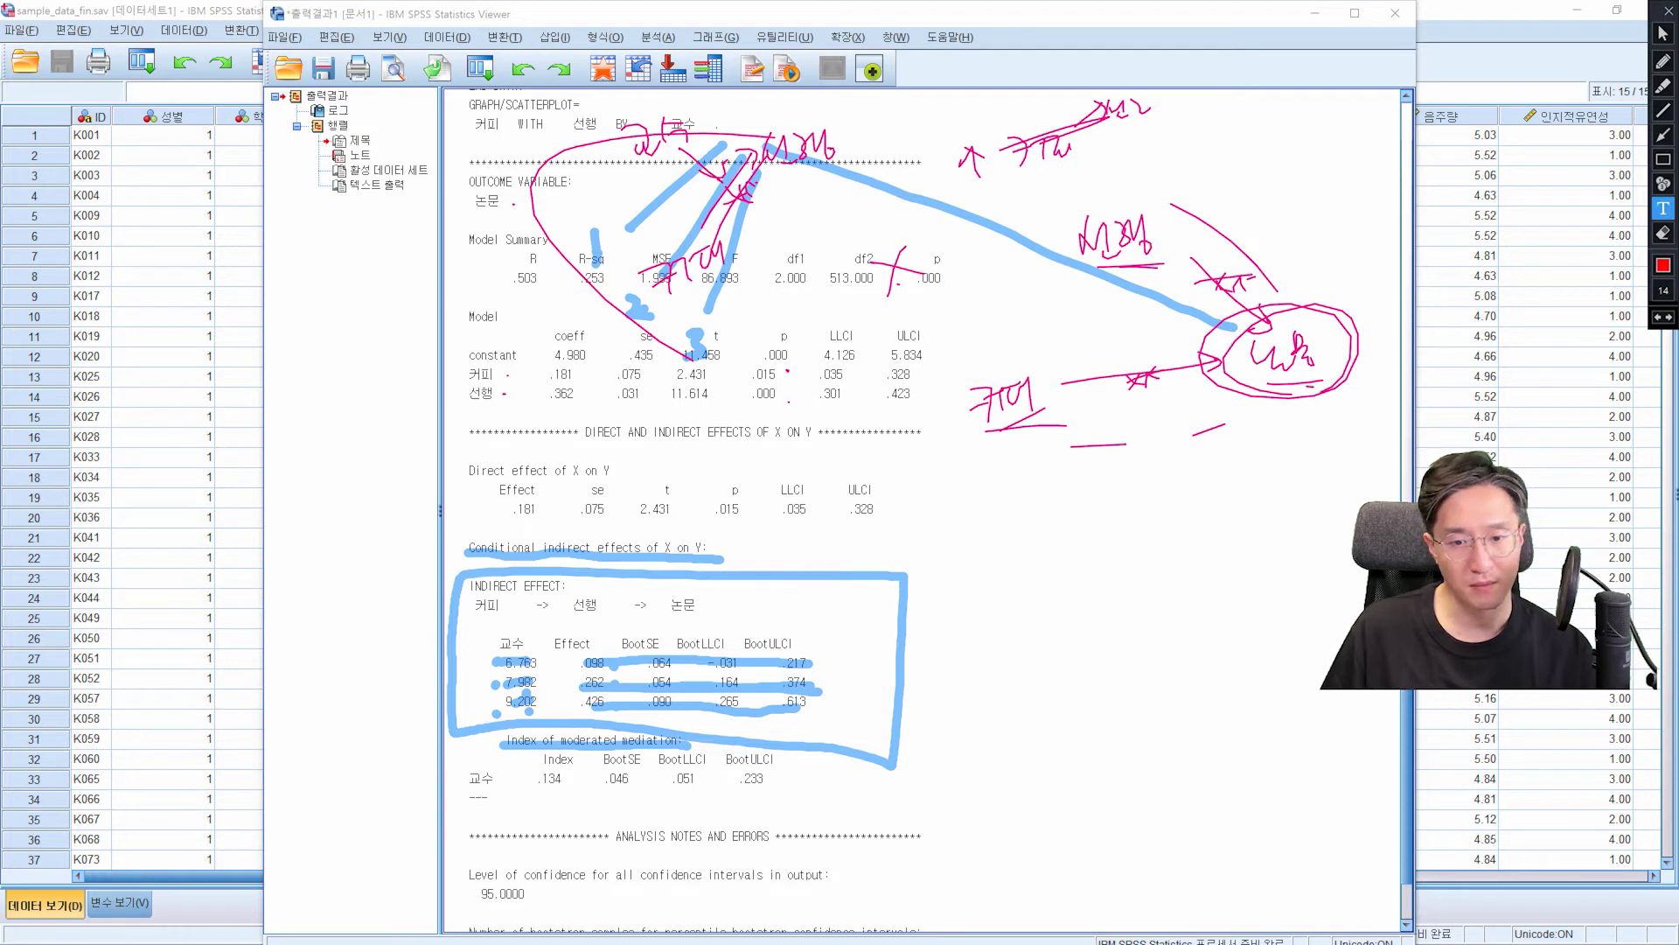
left_click(790, 761)
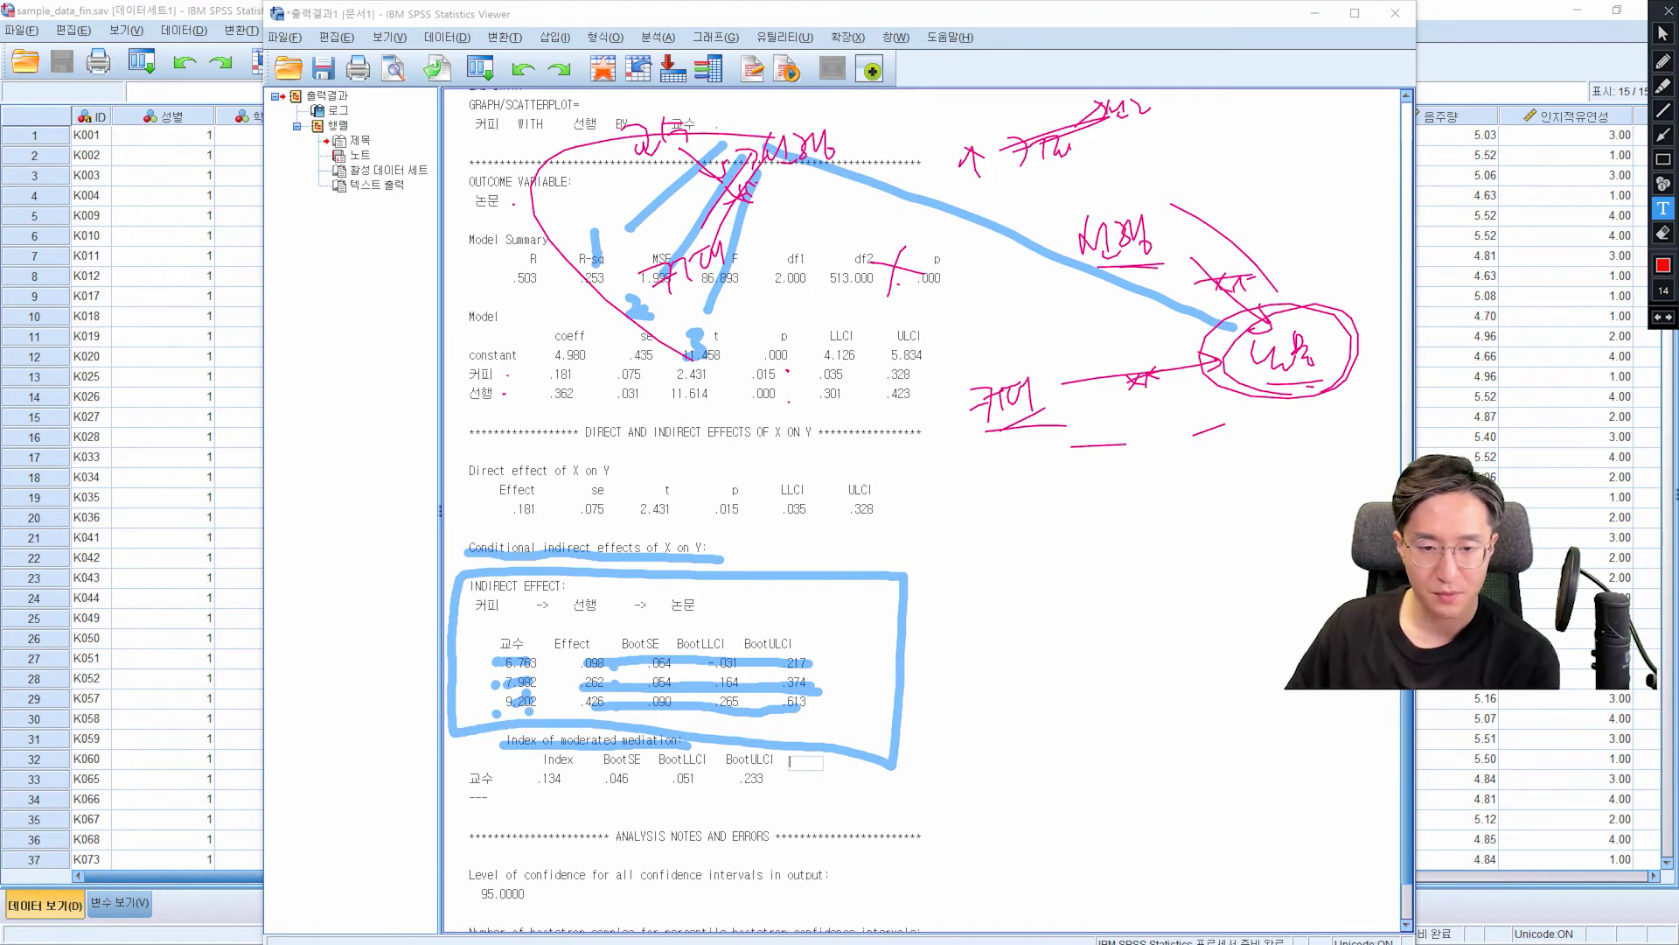
type("조절")
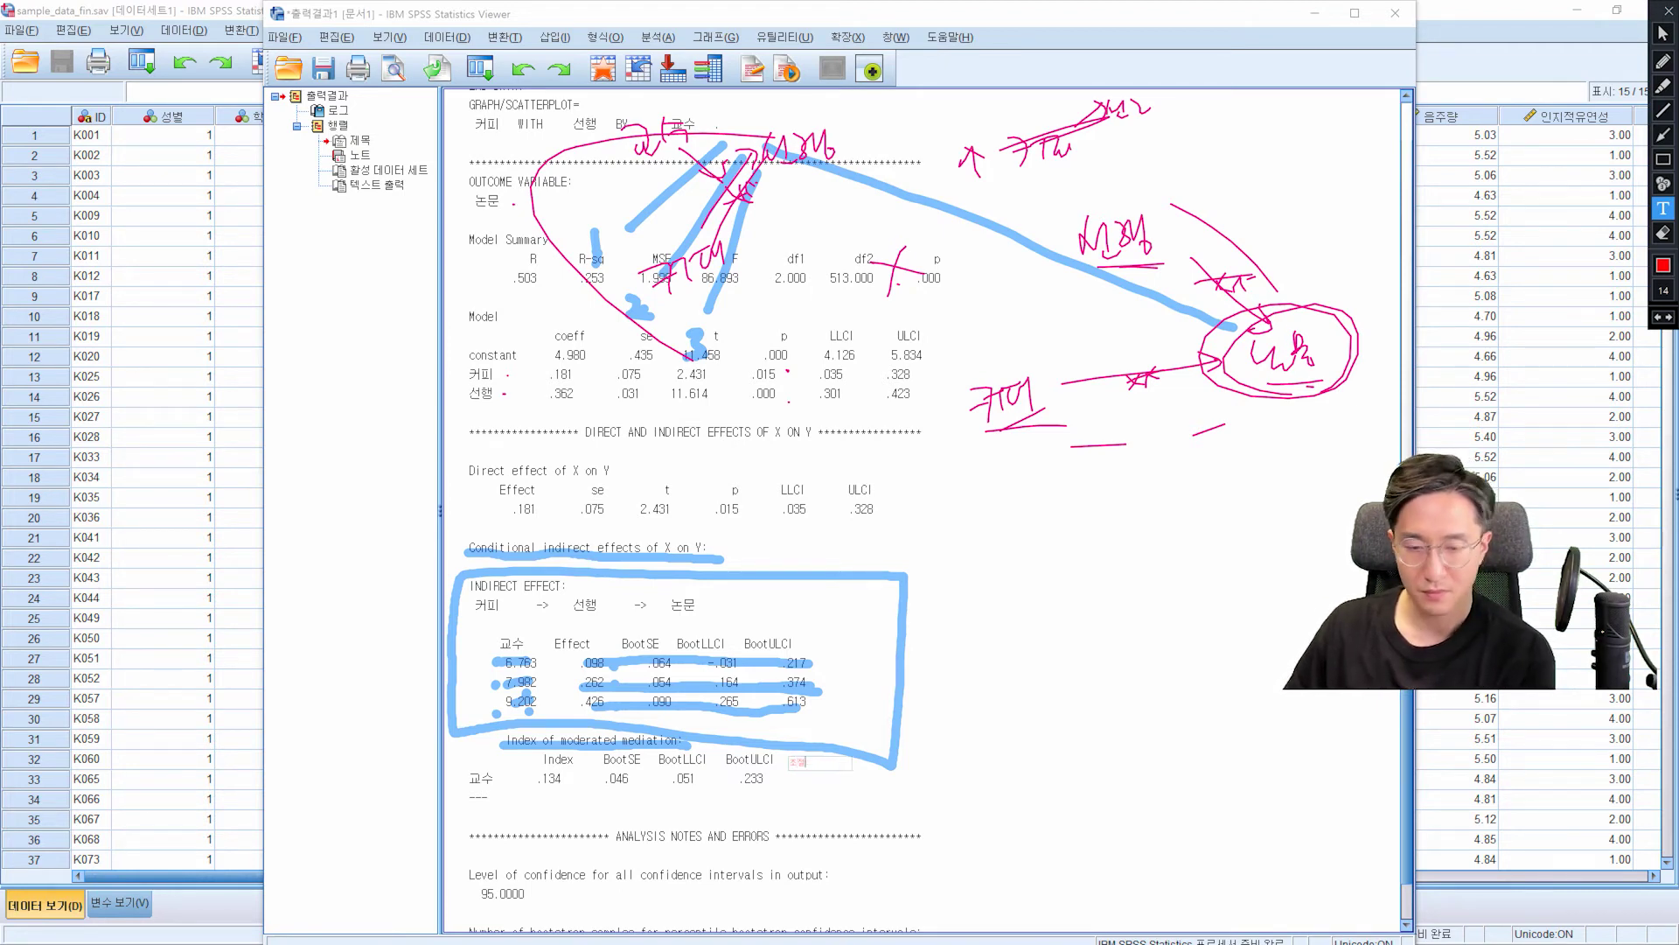
type("된 매개지수")
Step: Add a larger "조절된 매개지수" annotation at text size 60 and place it above the Index of moderated mediation table
left_click(1664, 291)
left_click(1634, 427)
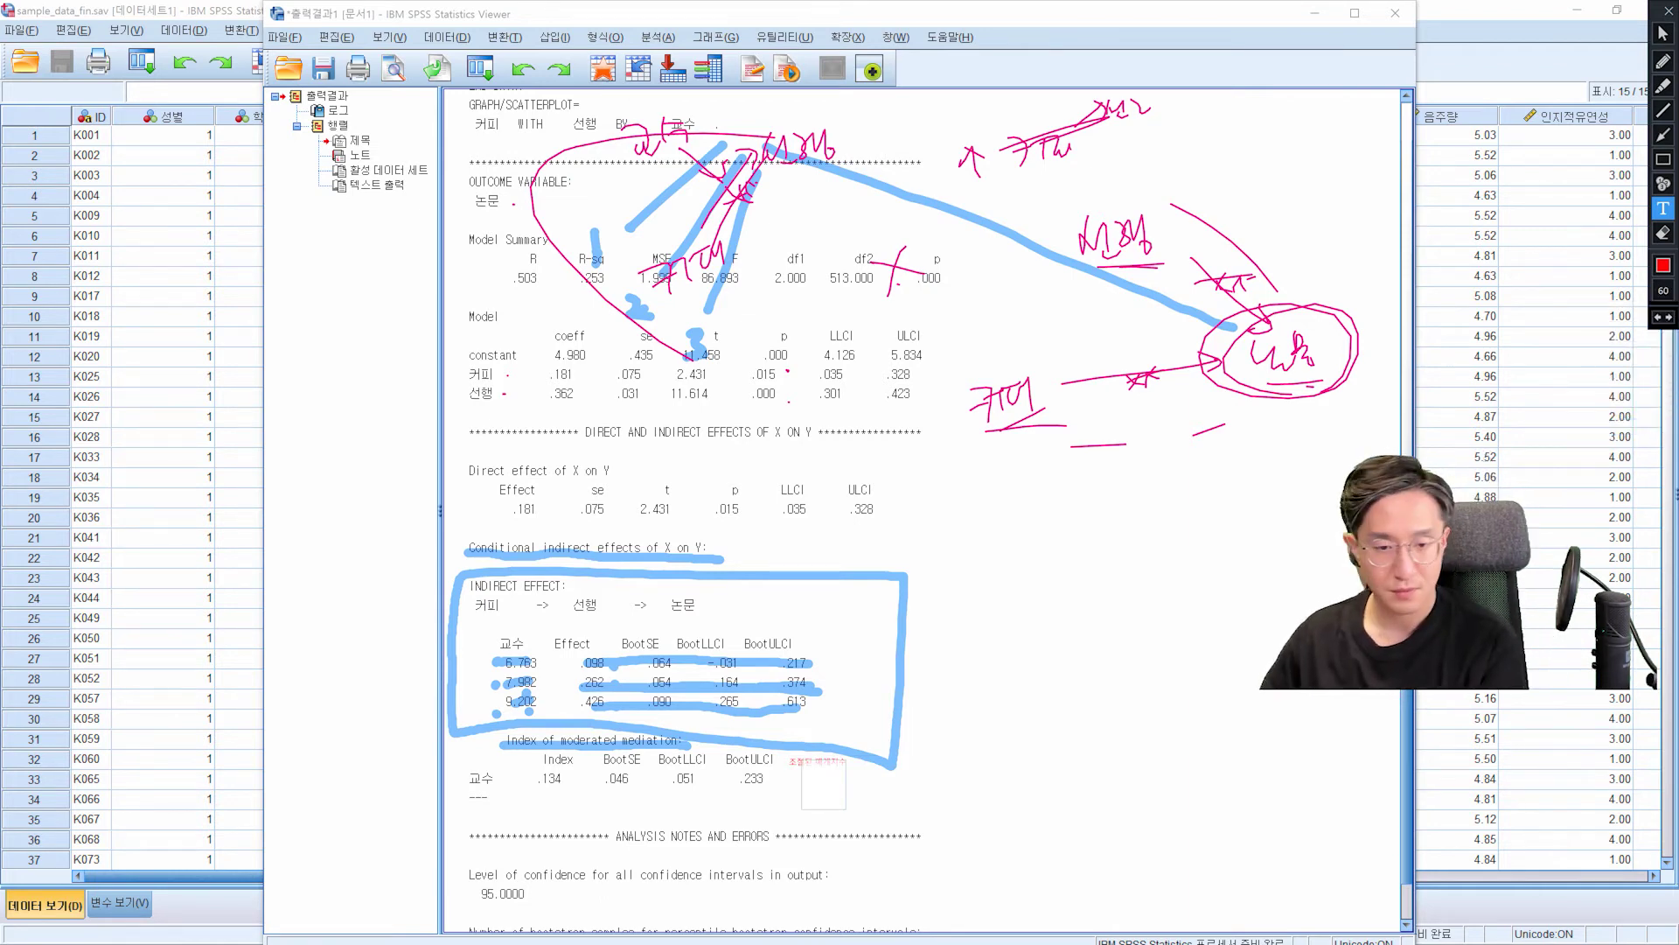
type("조절된 매개지수")
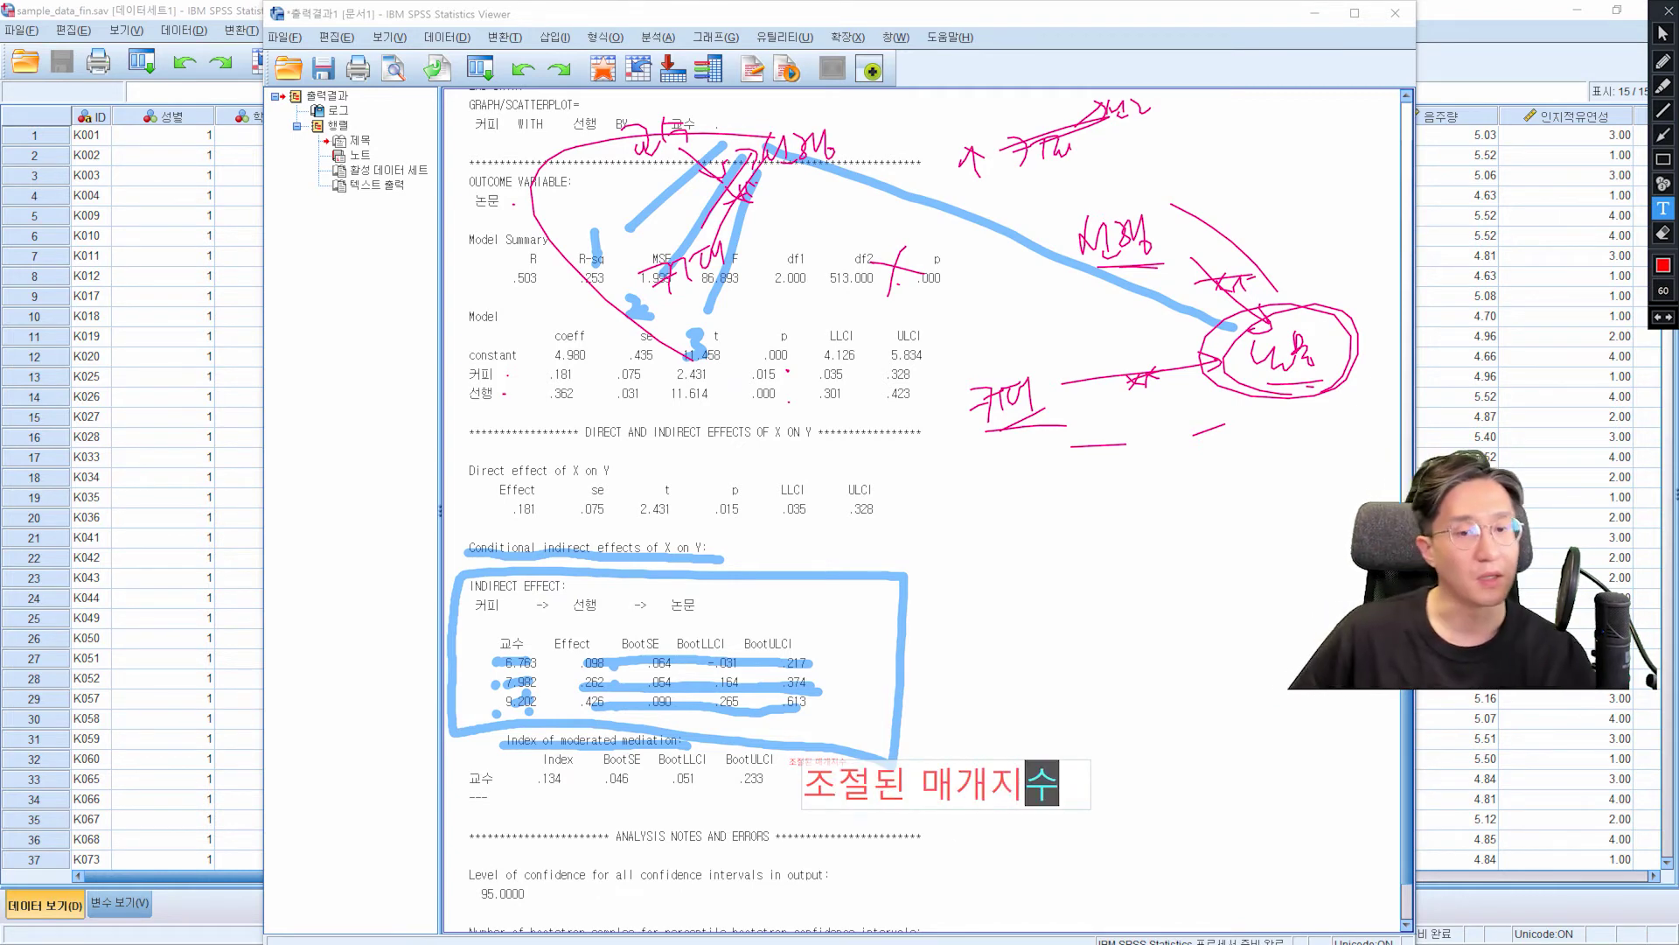
mouse_move(916, 772)
left_mouse_down()
mouse_move(892, 750)
mouse_move(582, 707)
left_mouse_up()
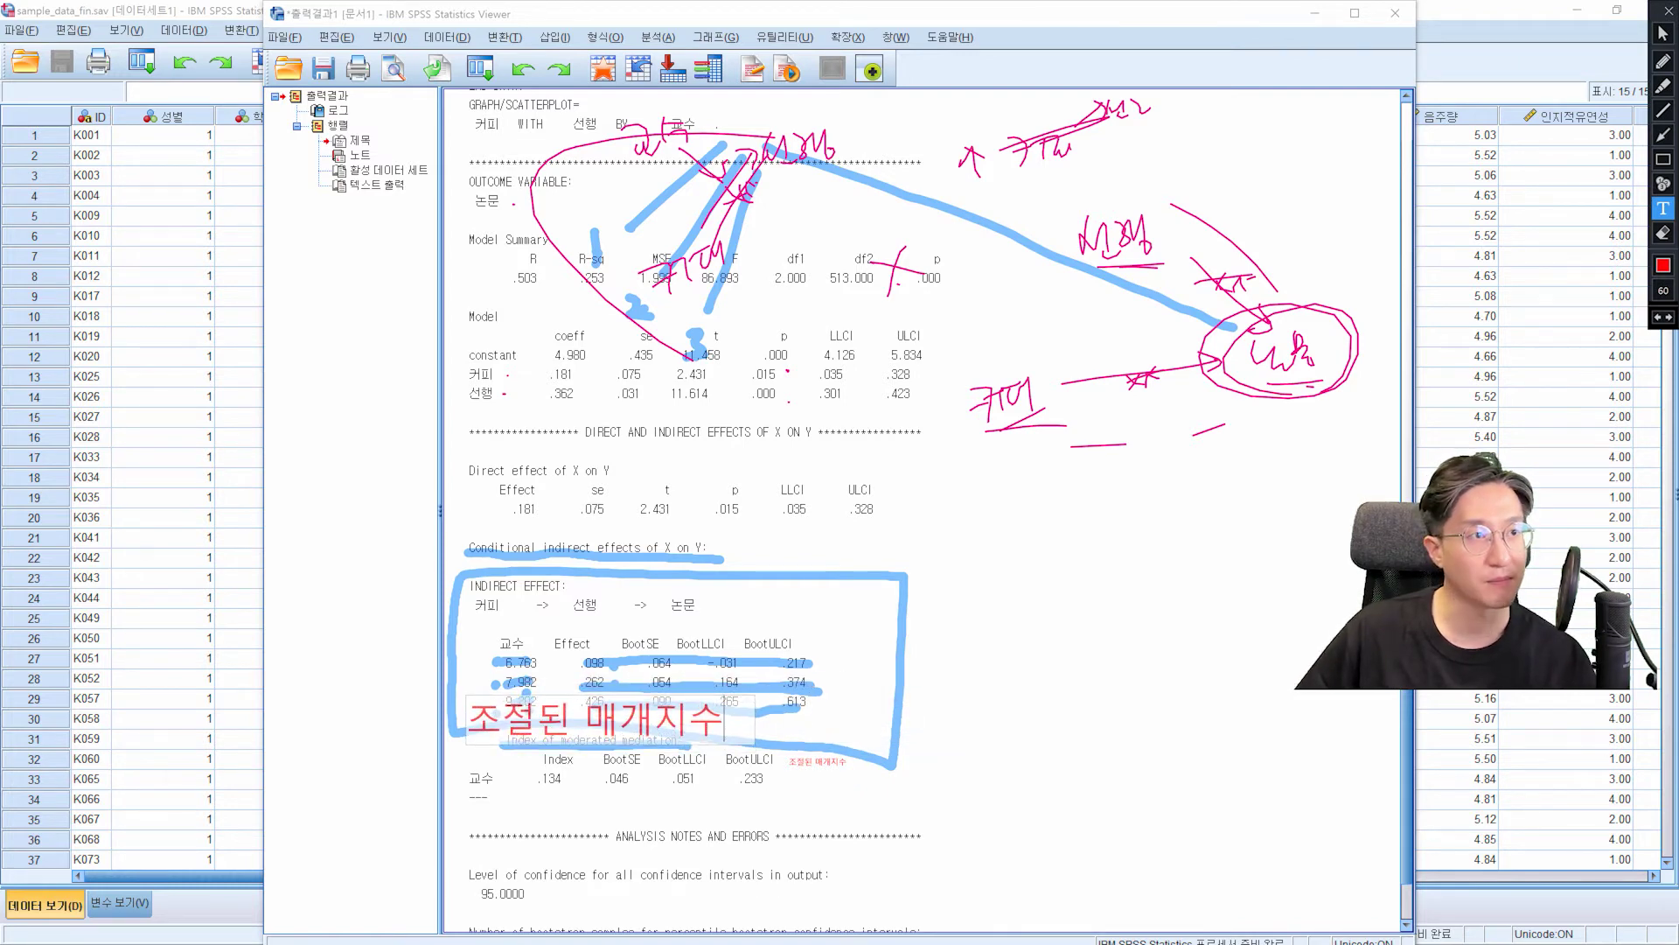
key("Escape")
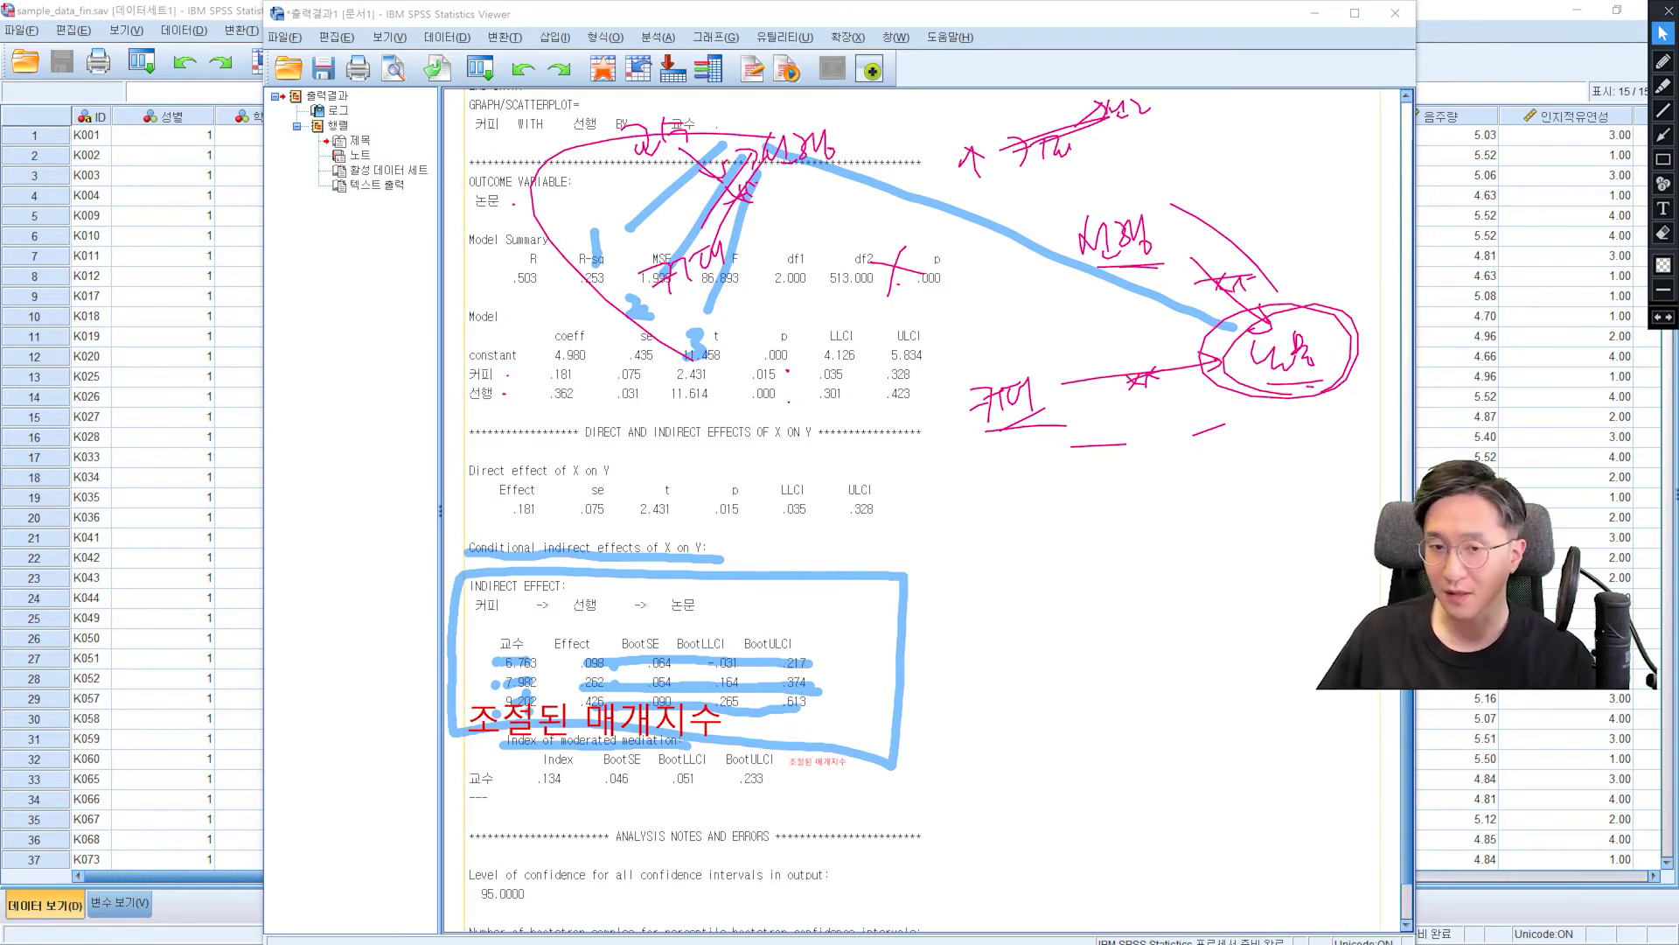
Step: Clear all annotations and box the Model Summary, Model and moderator-level conditional effects tables for outcome 선행
double_click(1664, 233)
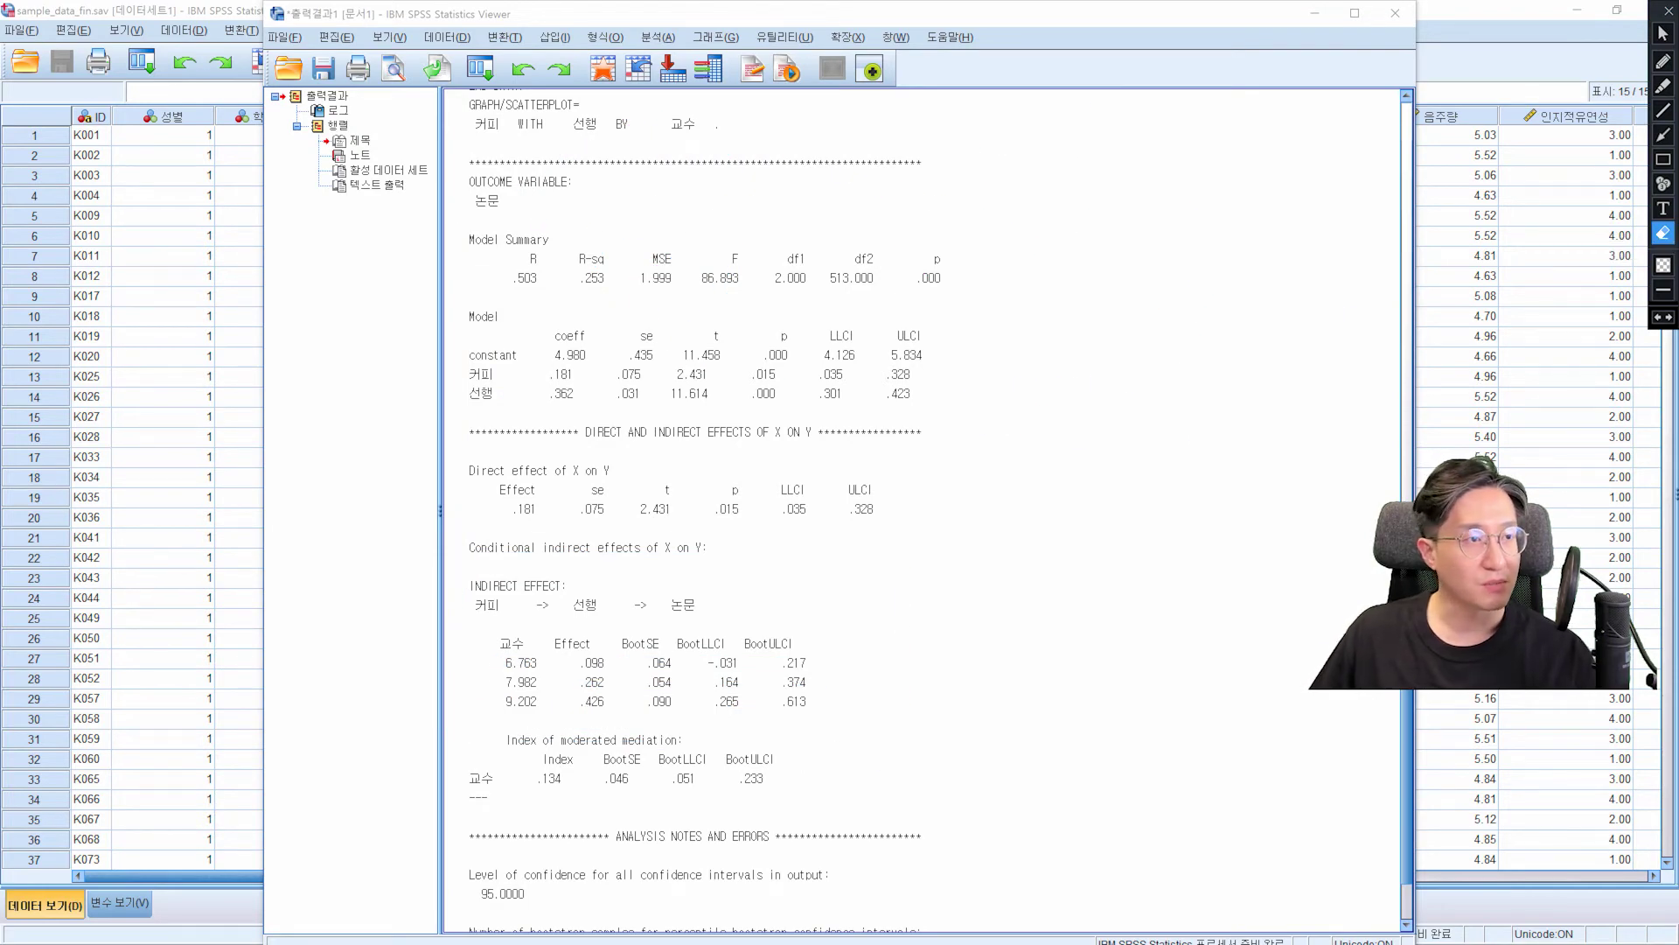
left_click(1663, 33)
scroll(1055, 885, "up", 10)
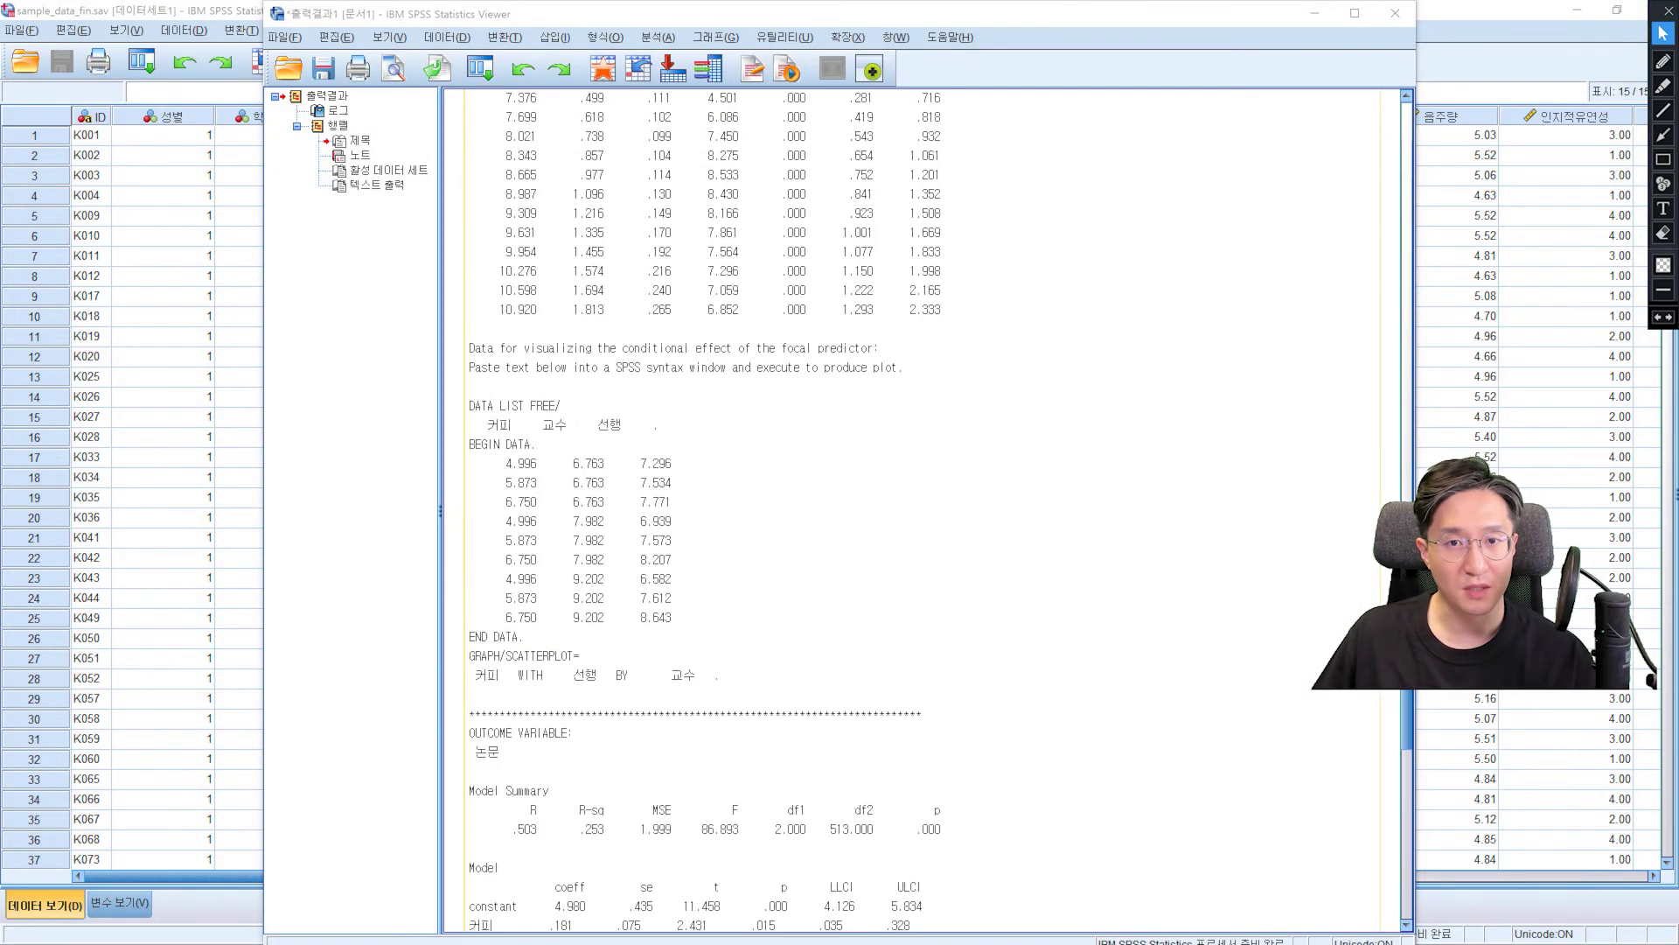
scroll(1056, 885, "up", 12)
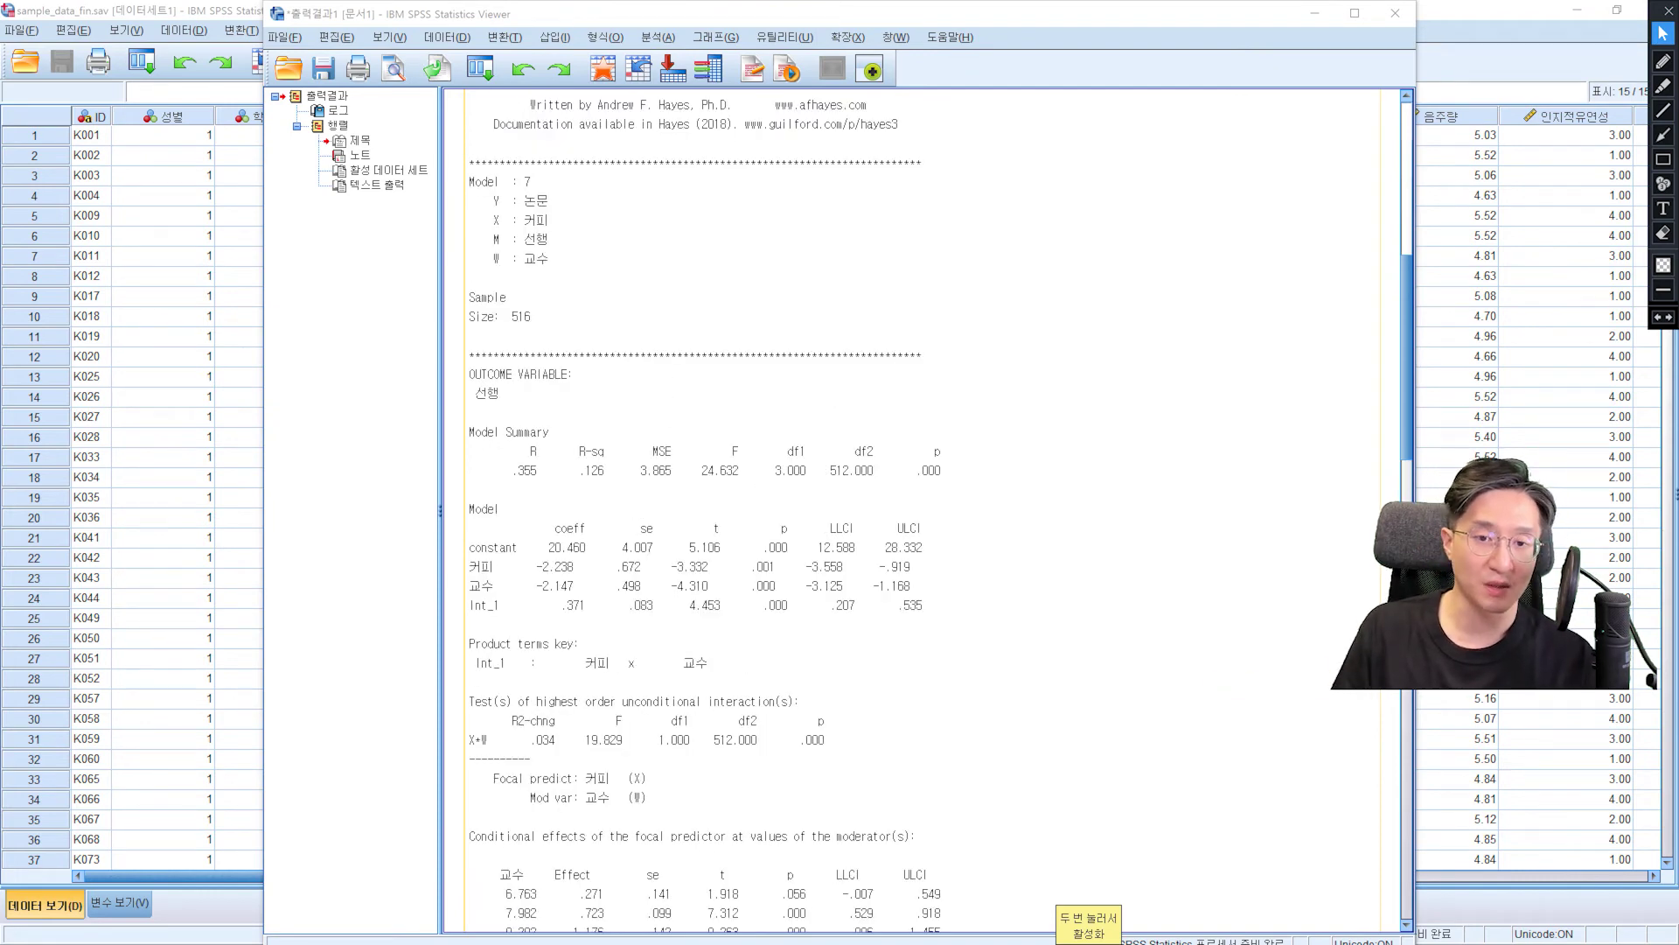
scroll(1056, 885, "down", 3)
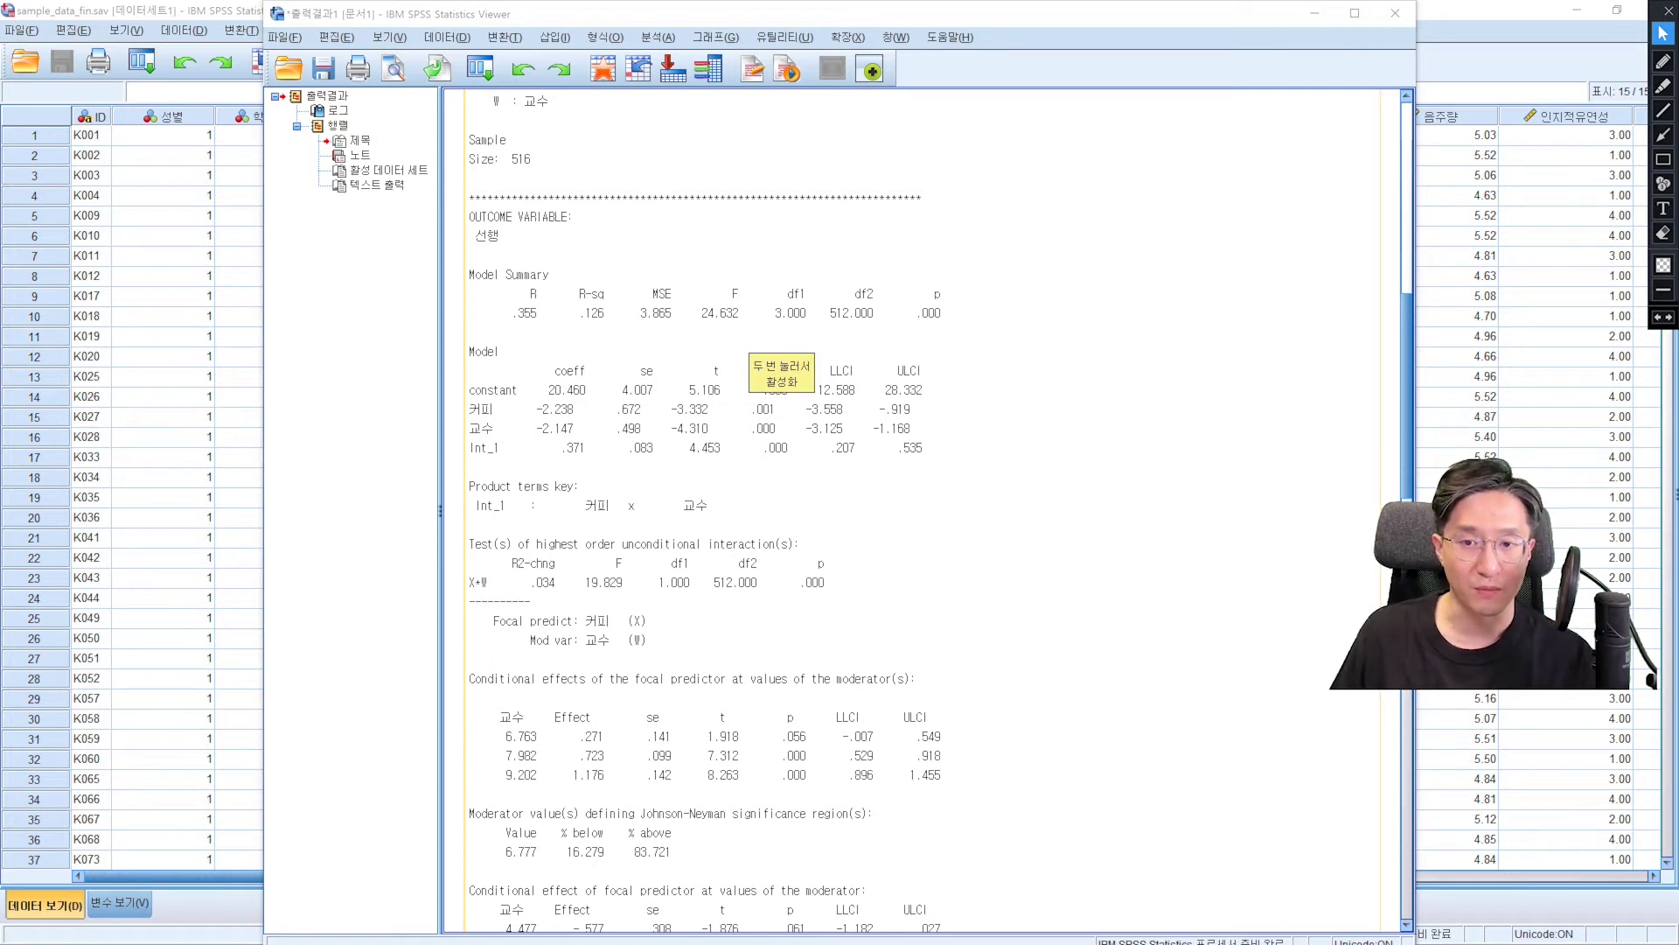
left_click(1663, 86)
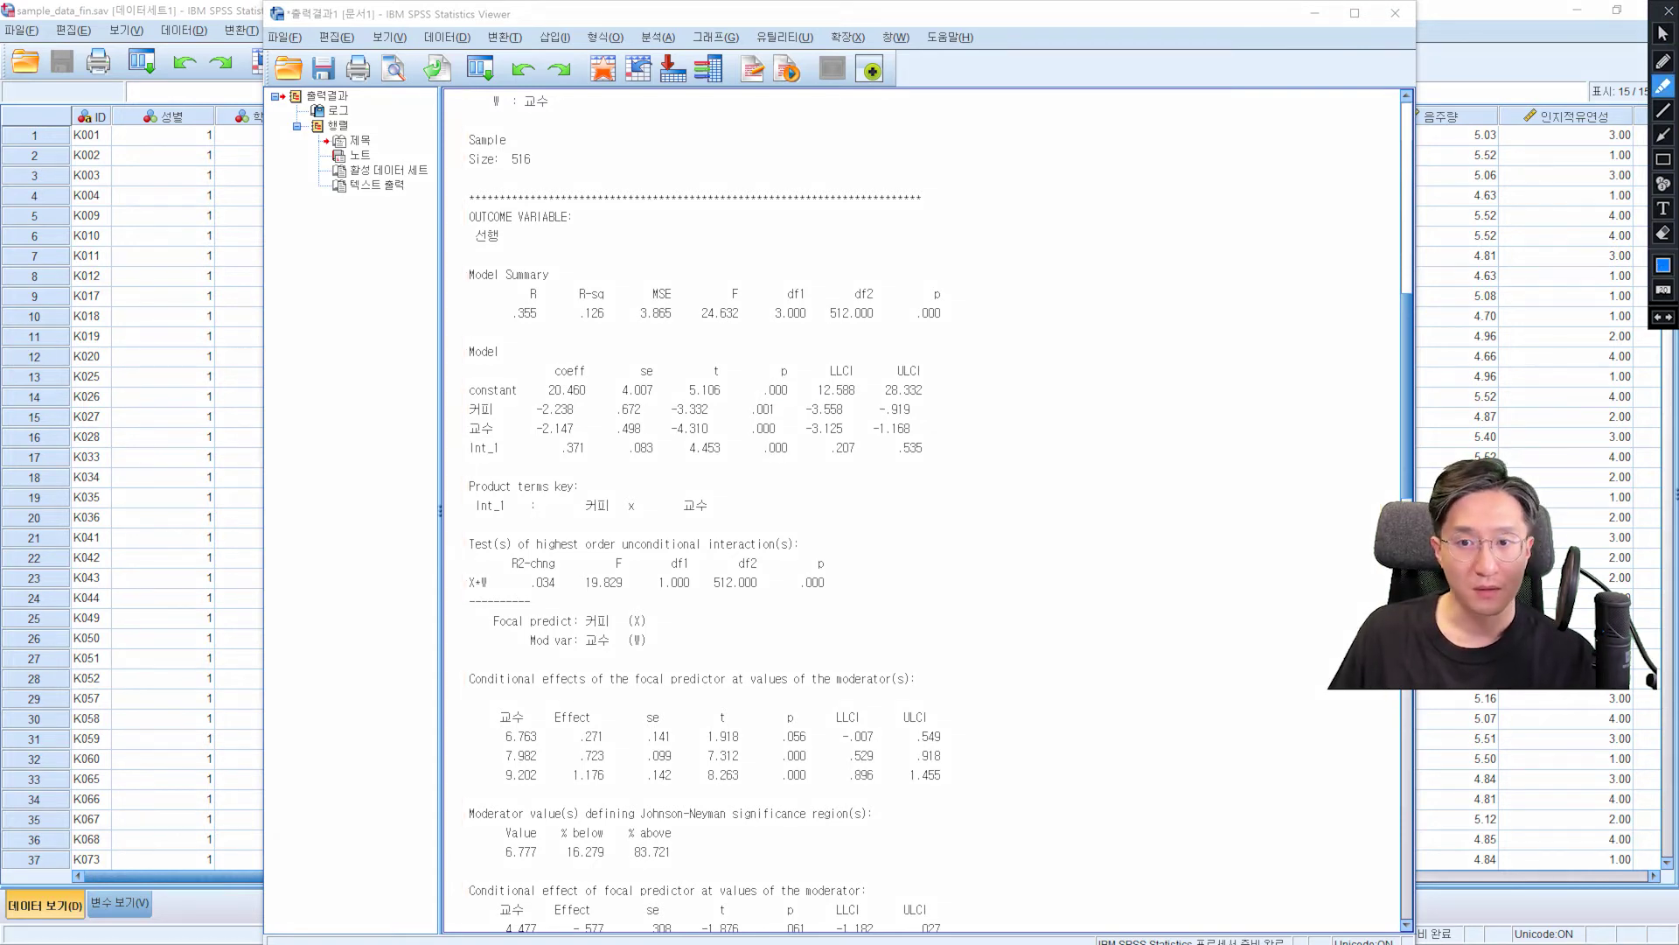
mouse_move(459, 330)
left_mouse_down()
mouse_move(1006, 357)
mouse_move(949, 479)
mouse_move(494, 459)
mouse_move(464, 244)
mouse_move(984, 287)
mouse_move(1017, 423)
left_mouse_up()
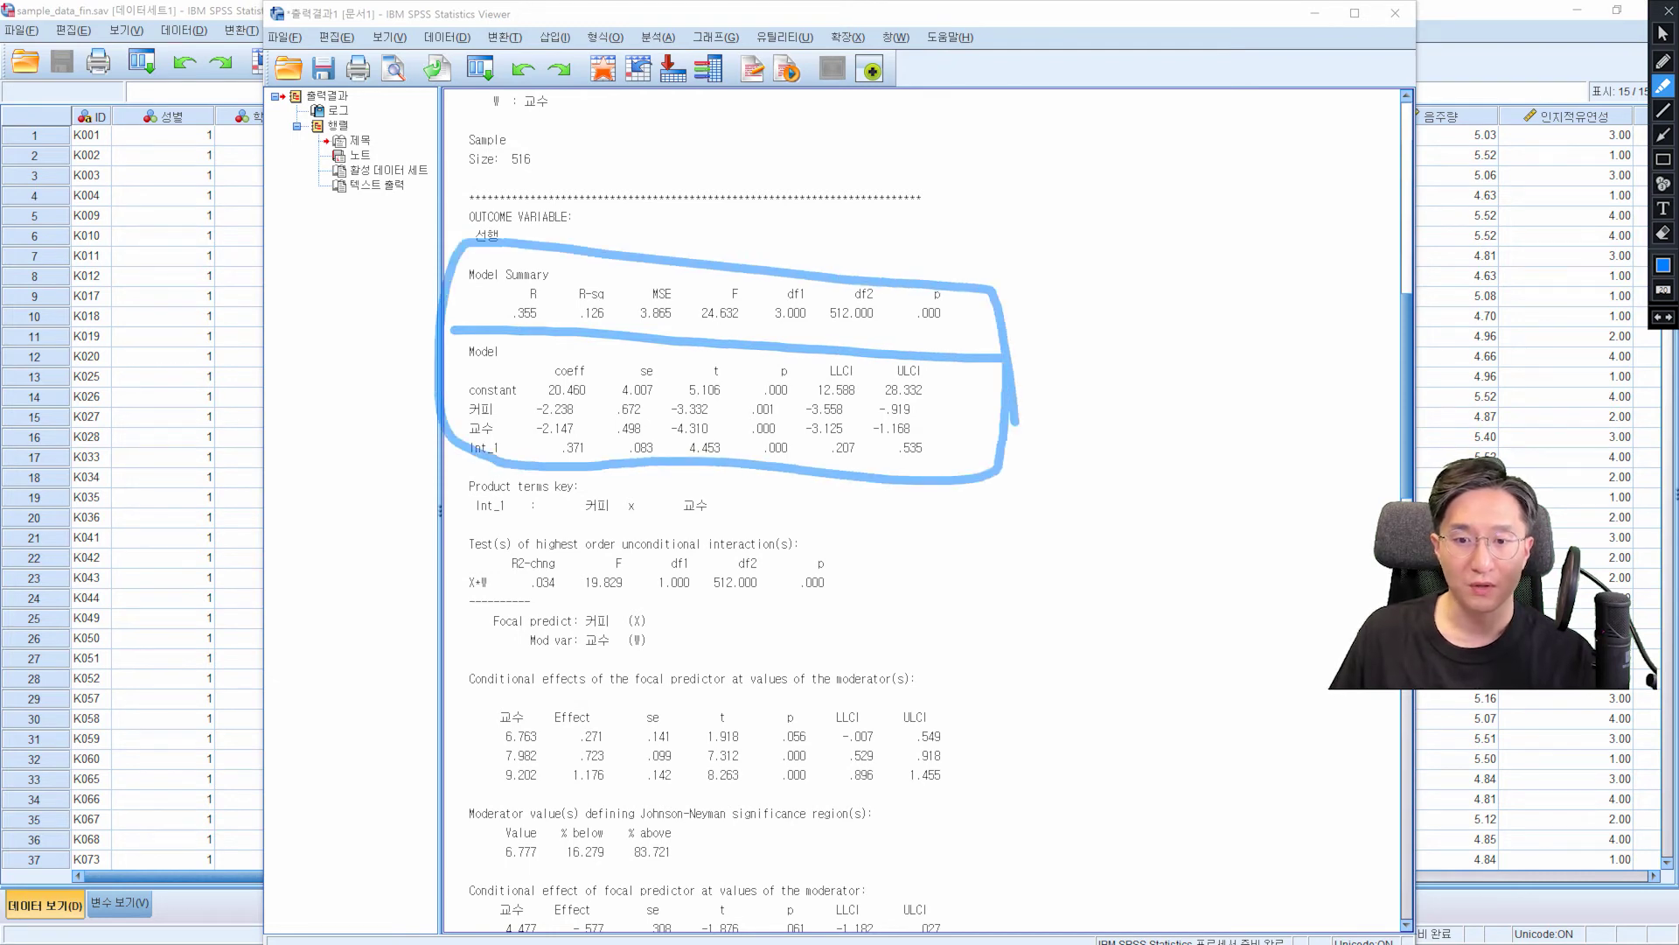
mouse_move(464, 691)
left_mouse_down()
mouse_move(965, 705)
mouse_move(976, 818)
mouse_move(538, 798)
mouse_move(460, 731)
mouse_move(457, 691)
left_mouse_up()
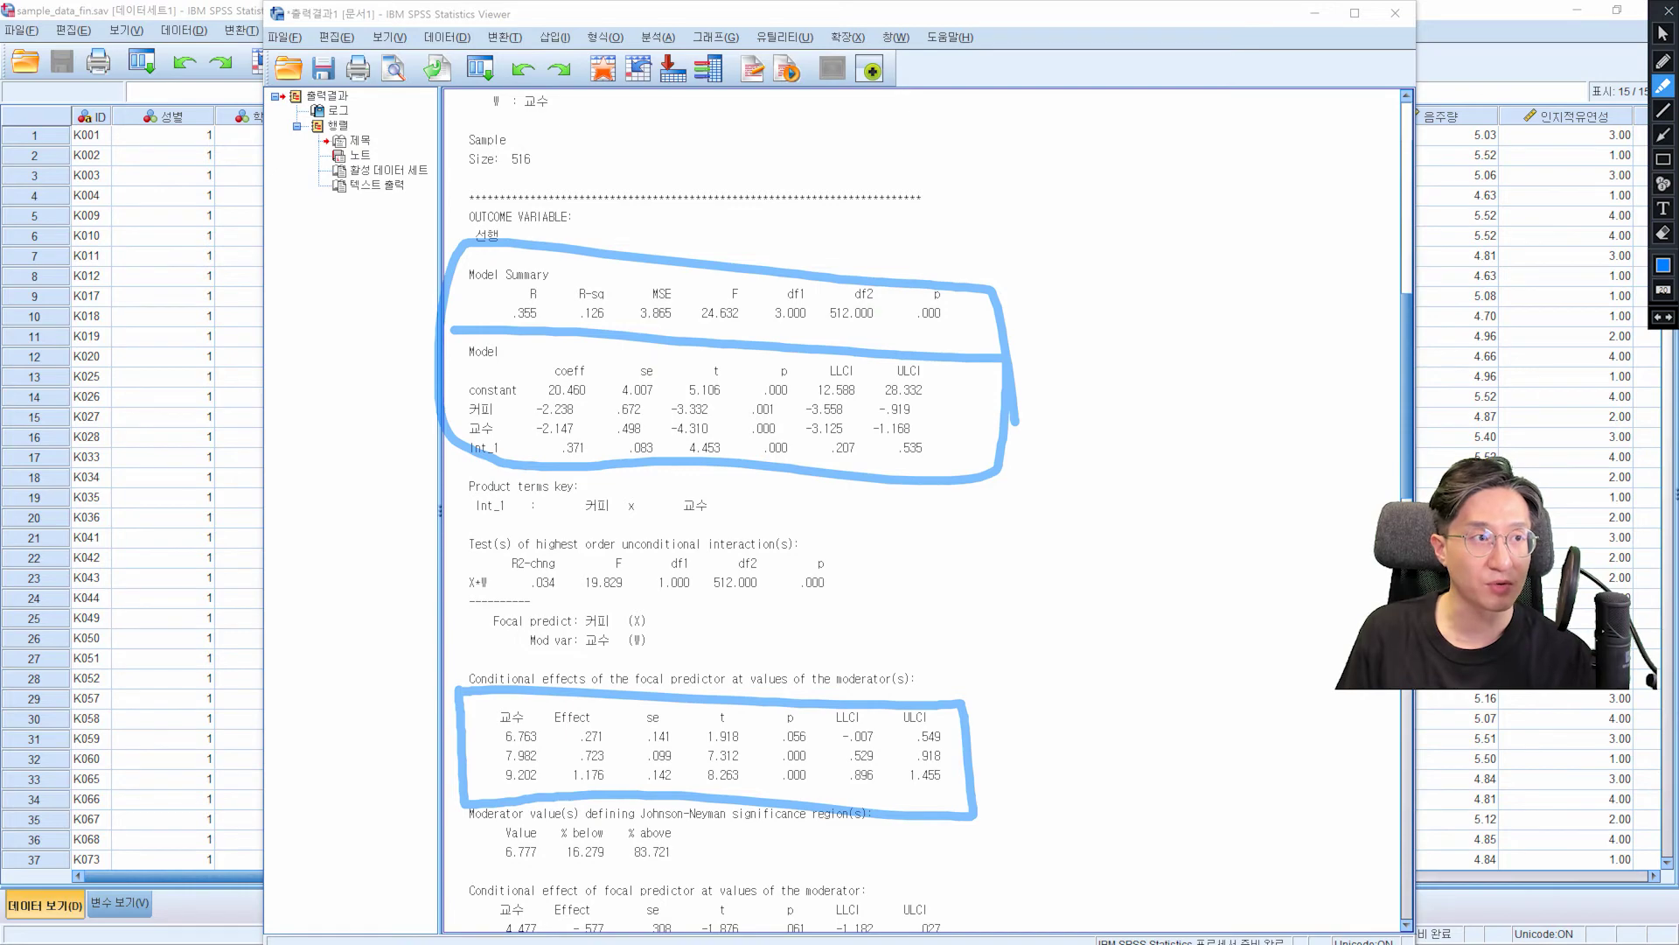
Step: Return to the 논문 outcome and conditional indirect effects results, and clear all the highlights
left_click(1663, 33)
scroll(927, 507, "down", 16)
scroll(927, 507, "down", 10)
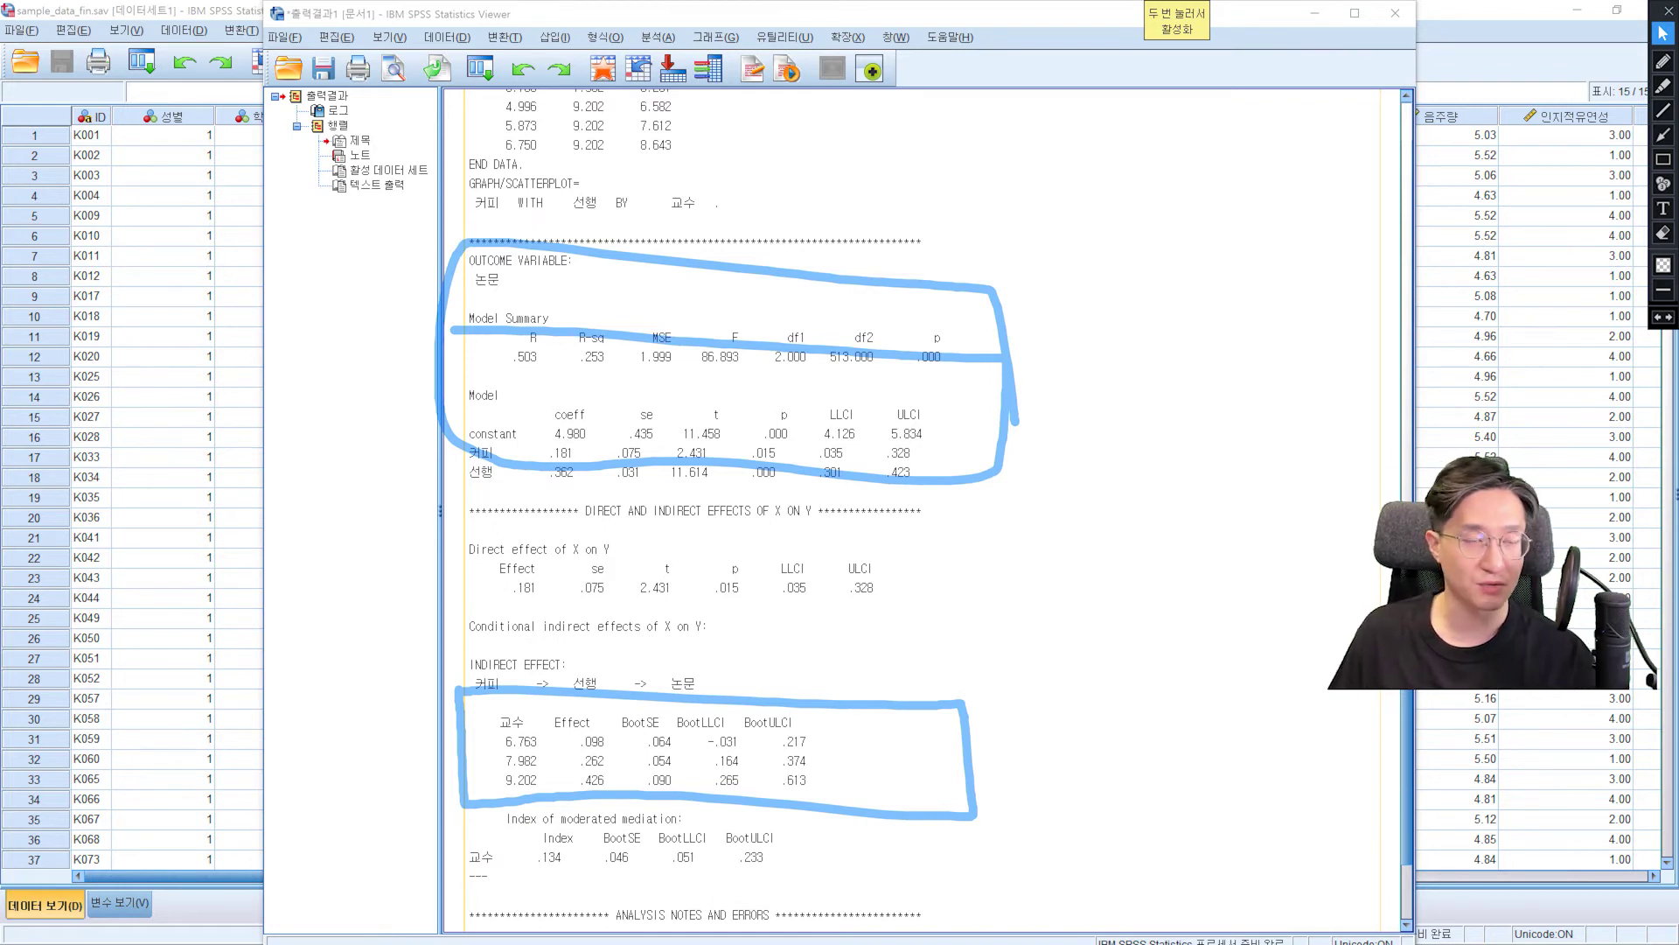
double_click(1663, 232)
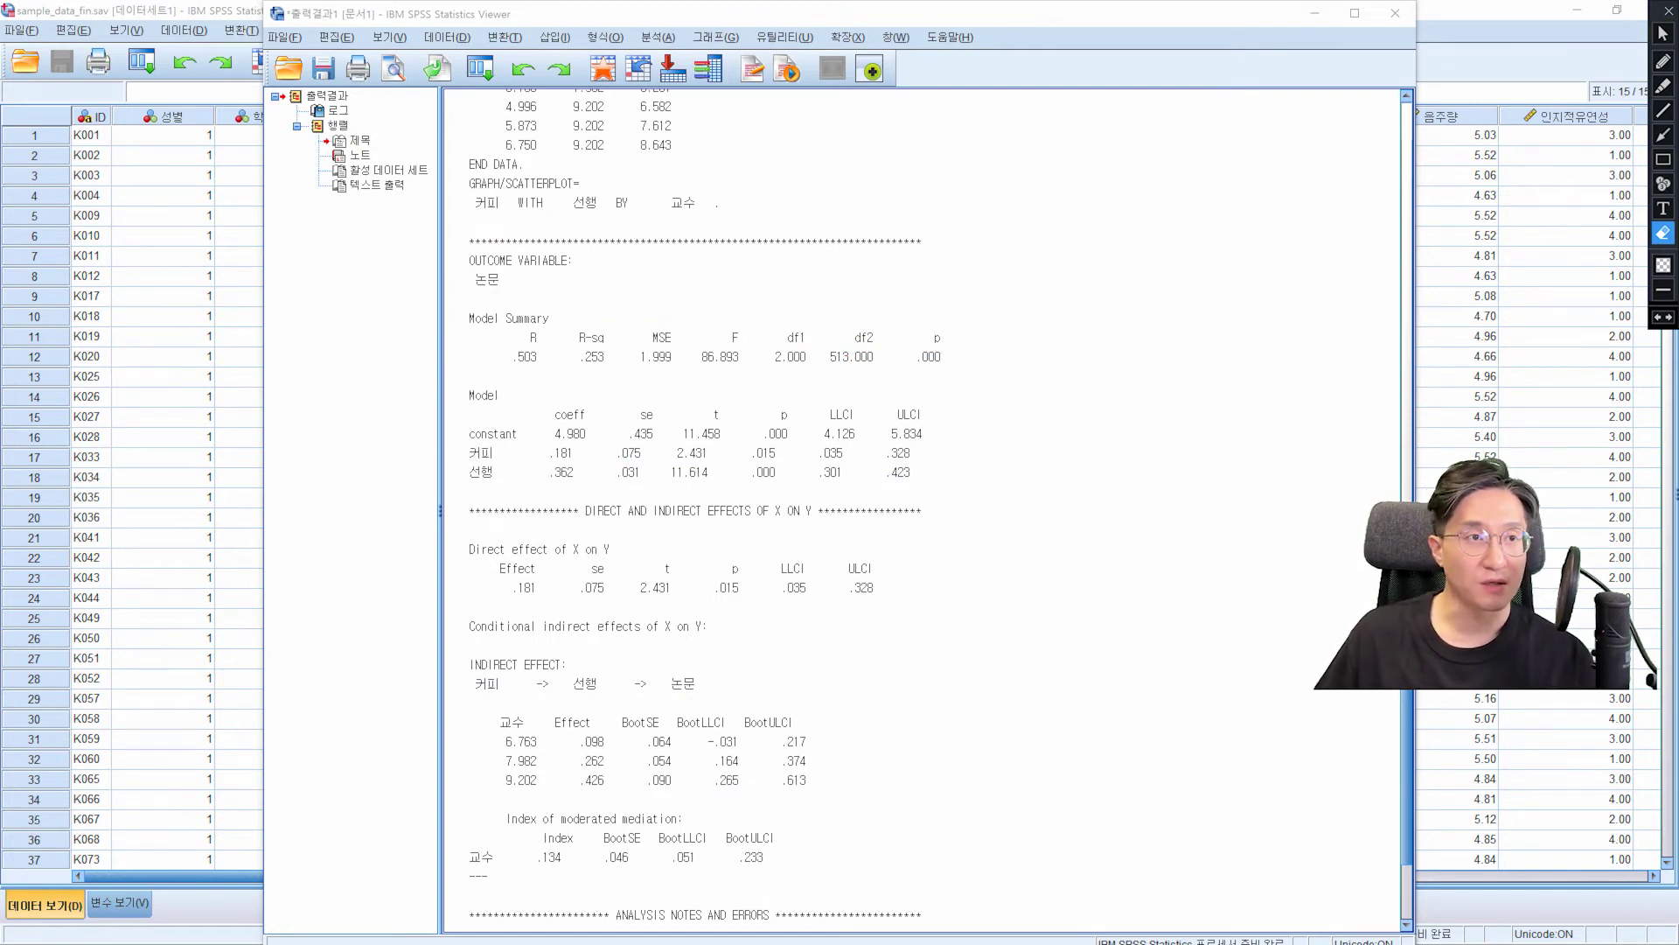
left_click(1663, 33)
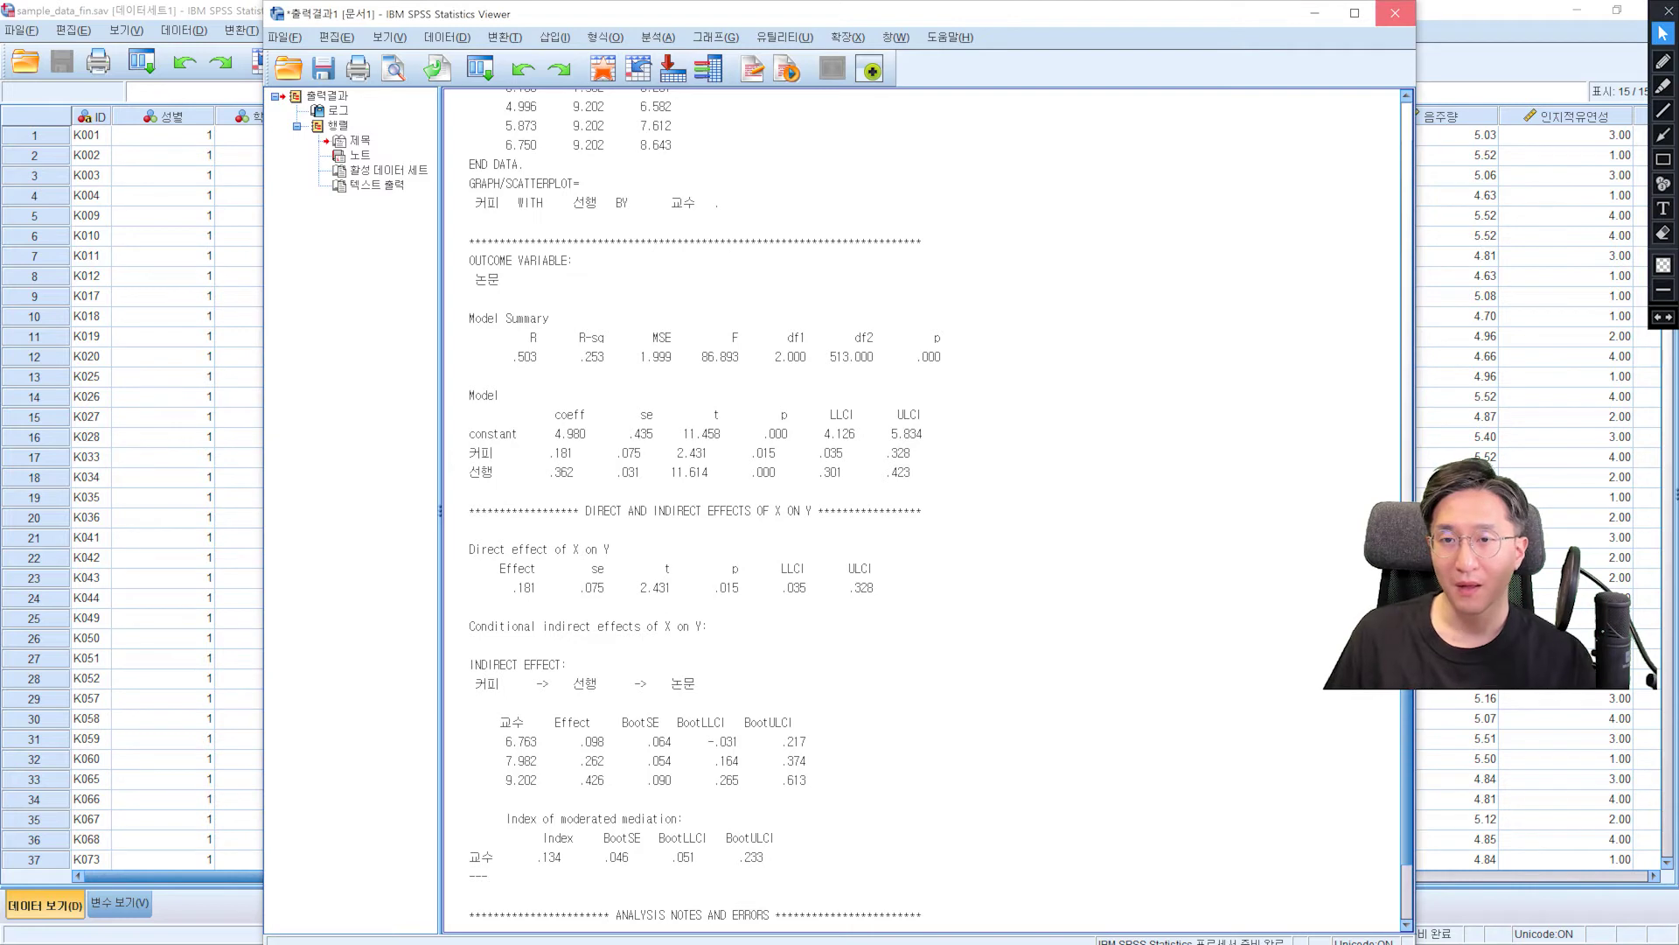
Step: Close the output viewer and open the PROCESS v3.5 regression dialog for sample_data_fin.sav
left_click(1395, 13)
left_click(840, 512)
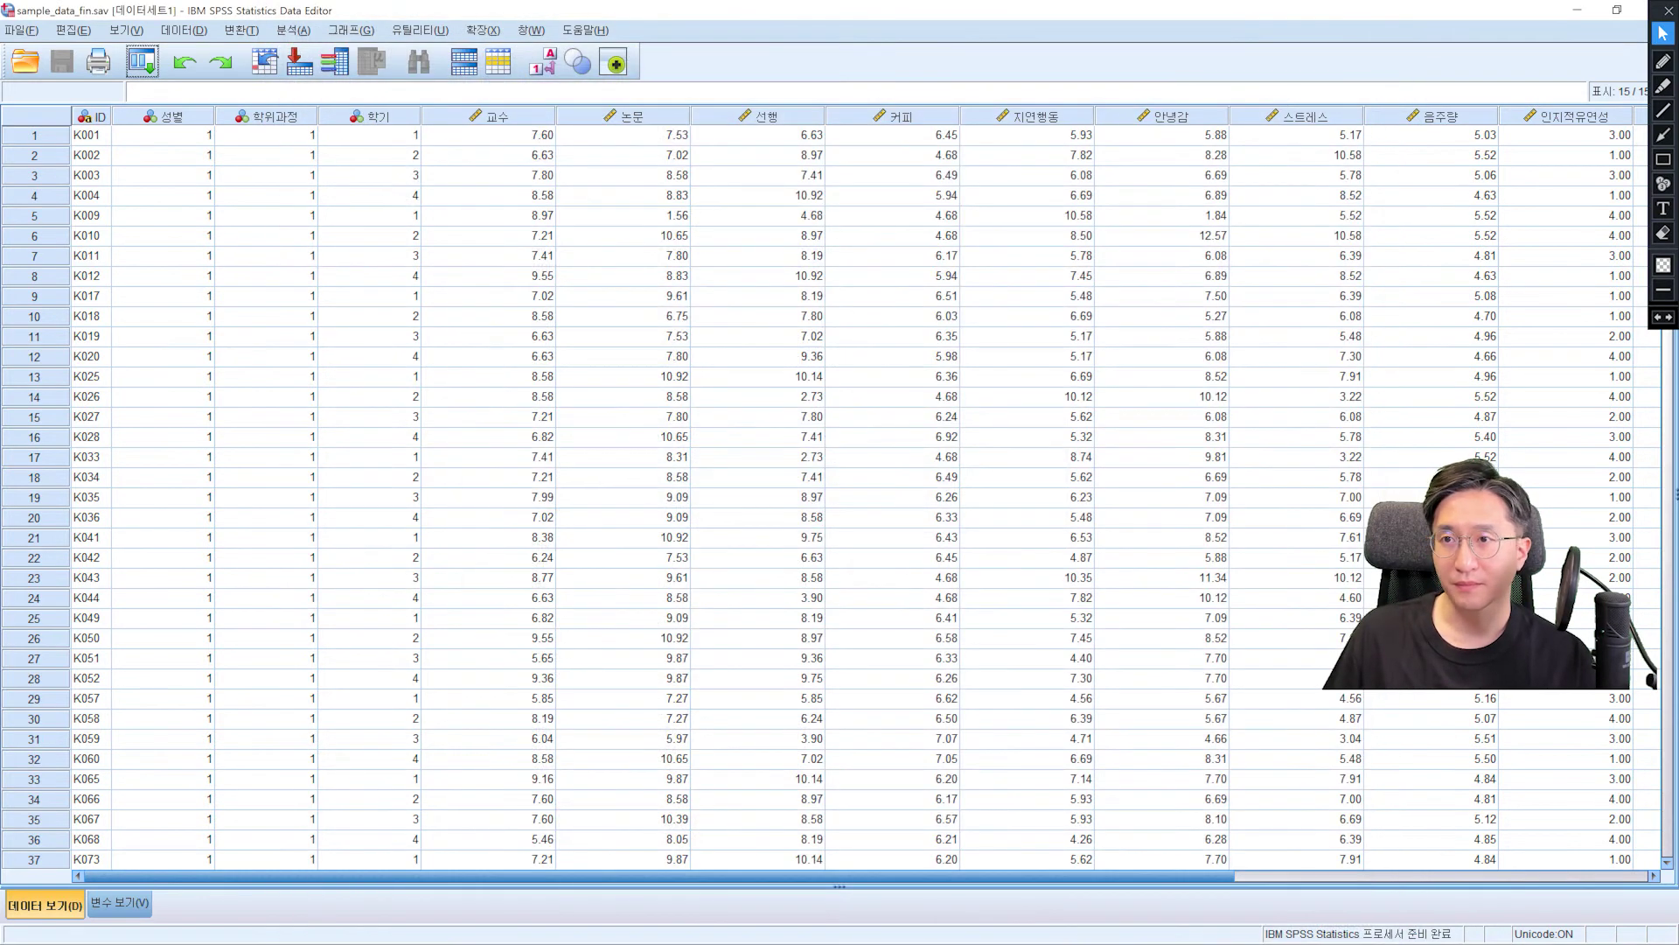
left_click(293, 30)
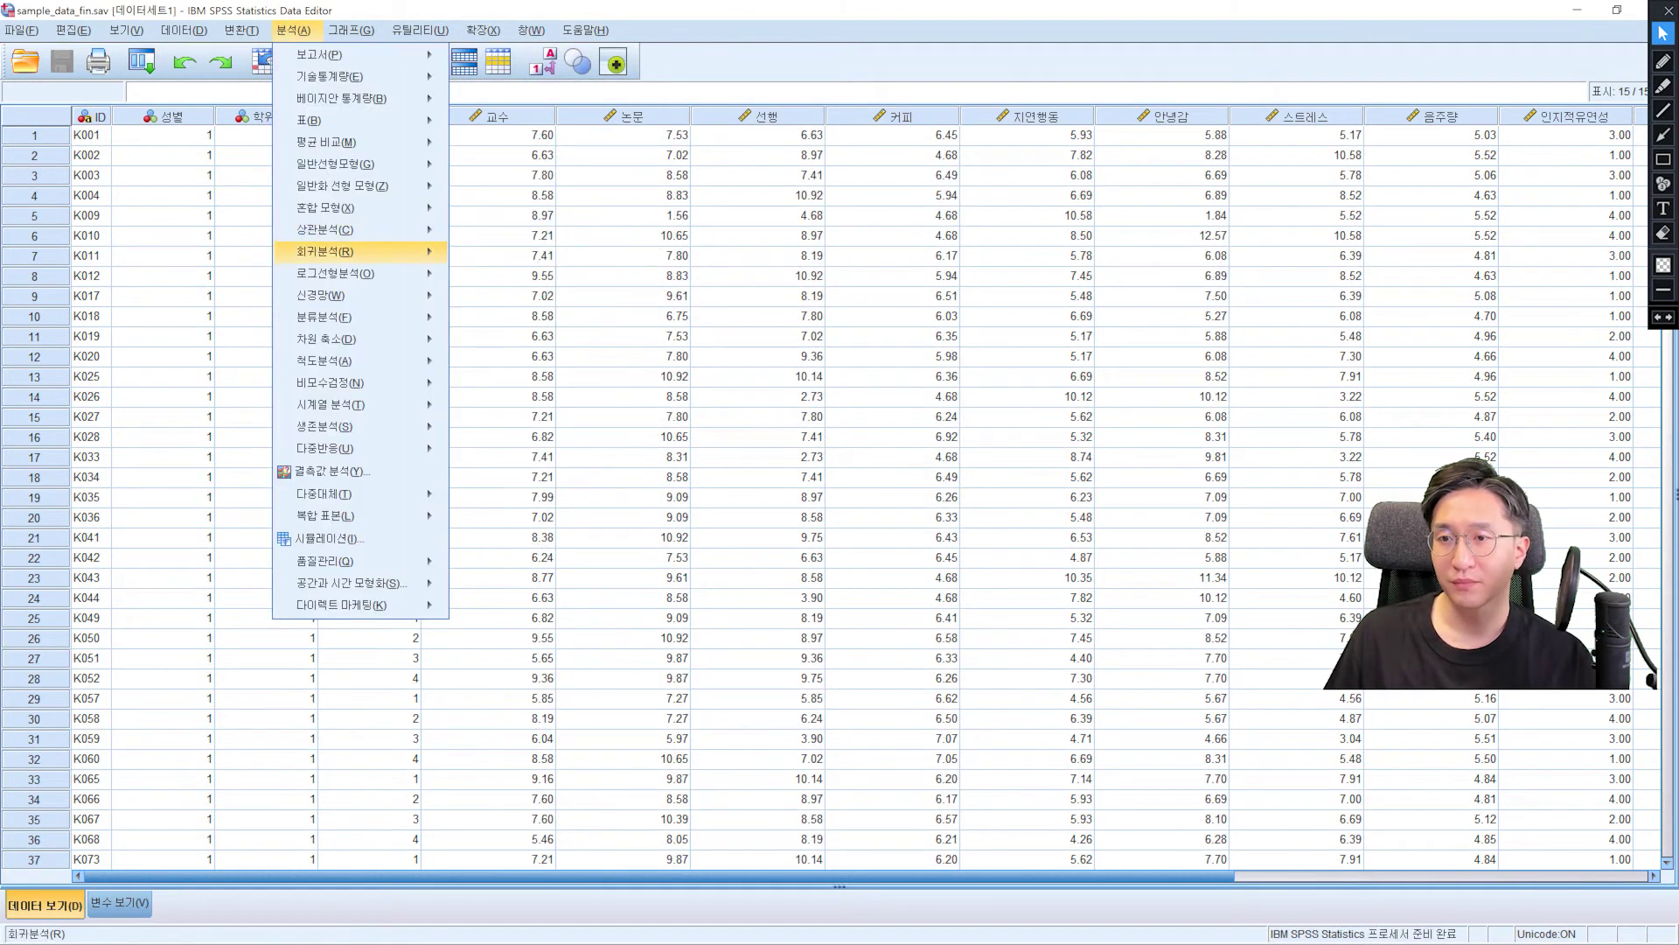
mouse_move(359, 251)
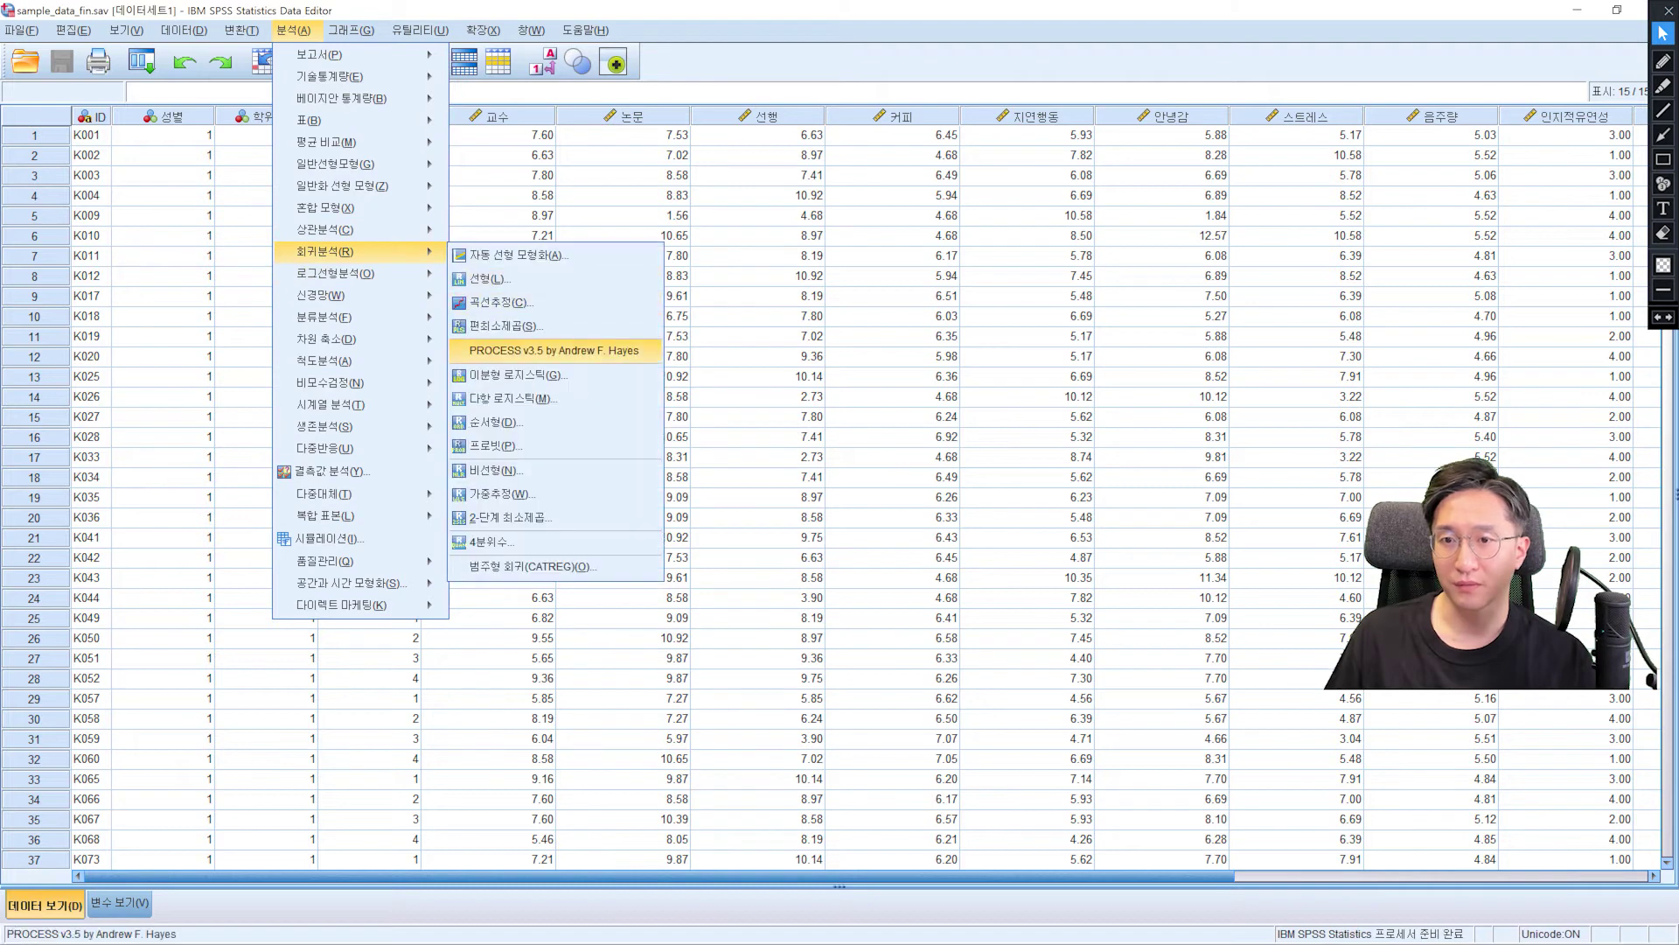
left_click(553, 350)
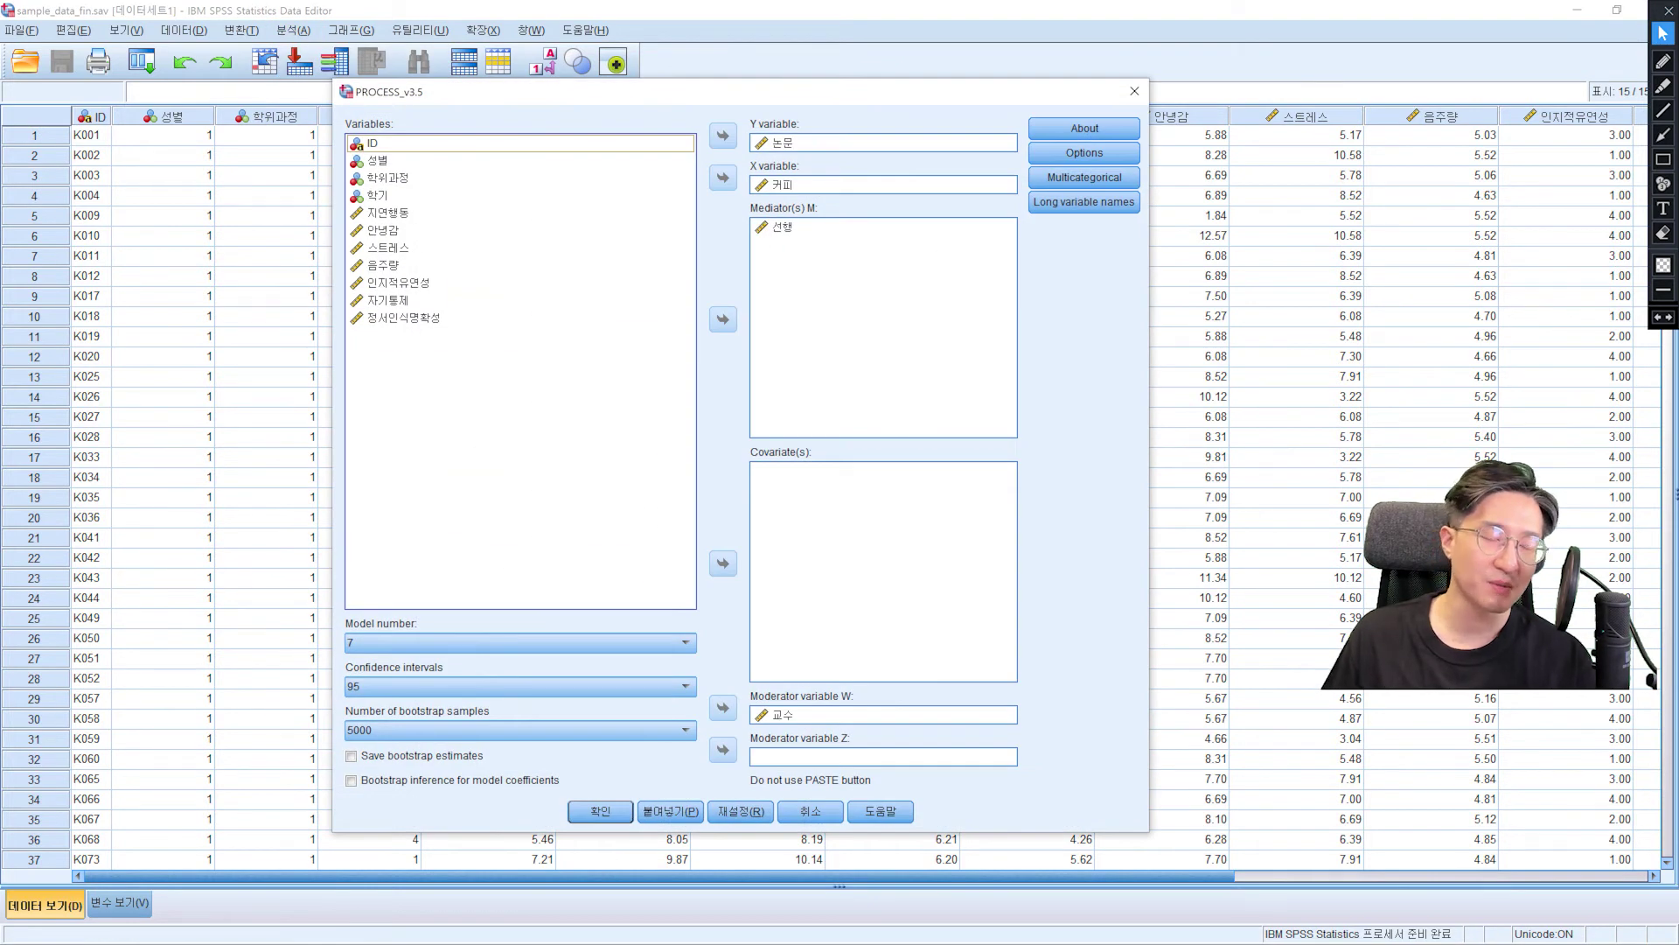
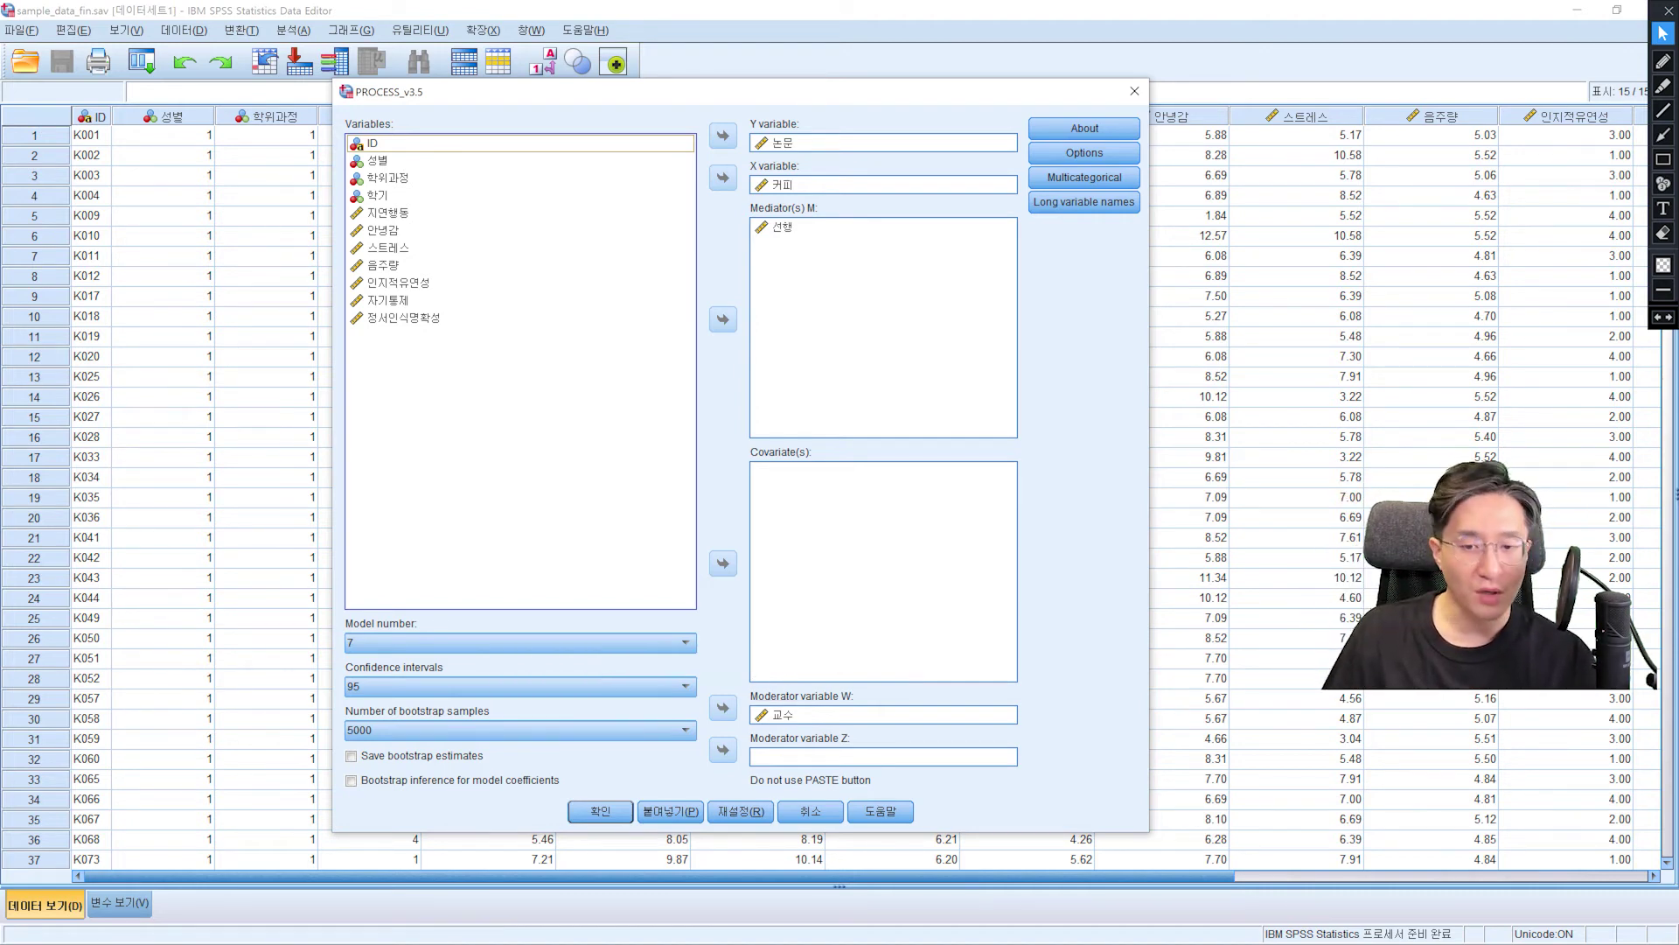
Step: Set the PROCESS model number to 8 and circle the chosen number with the highlighter pen
left_click(516, 643)
left_click(517, 691)
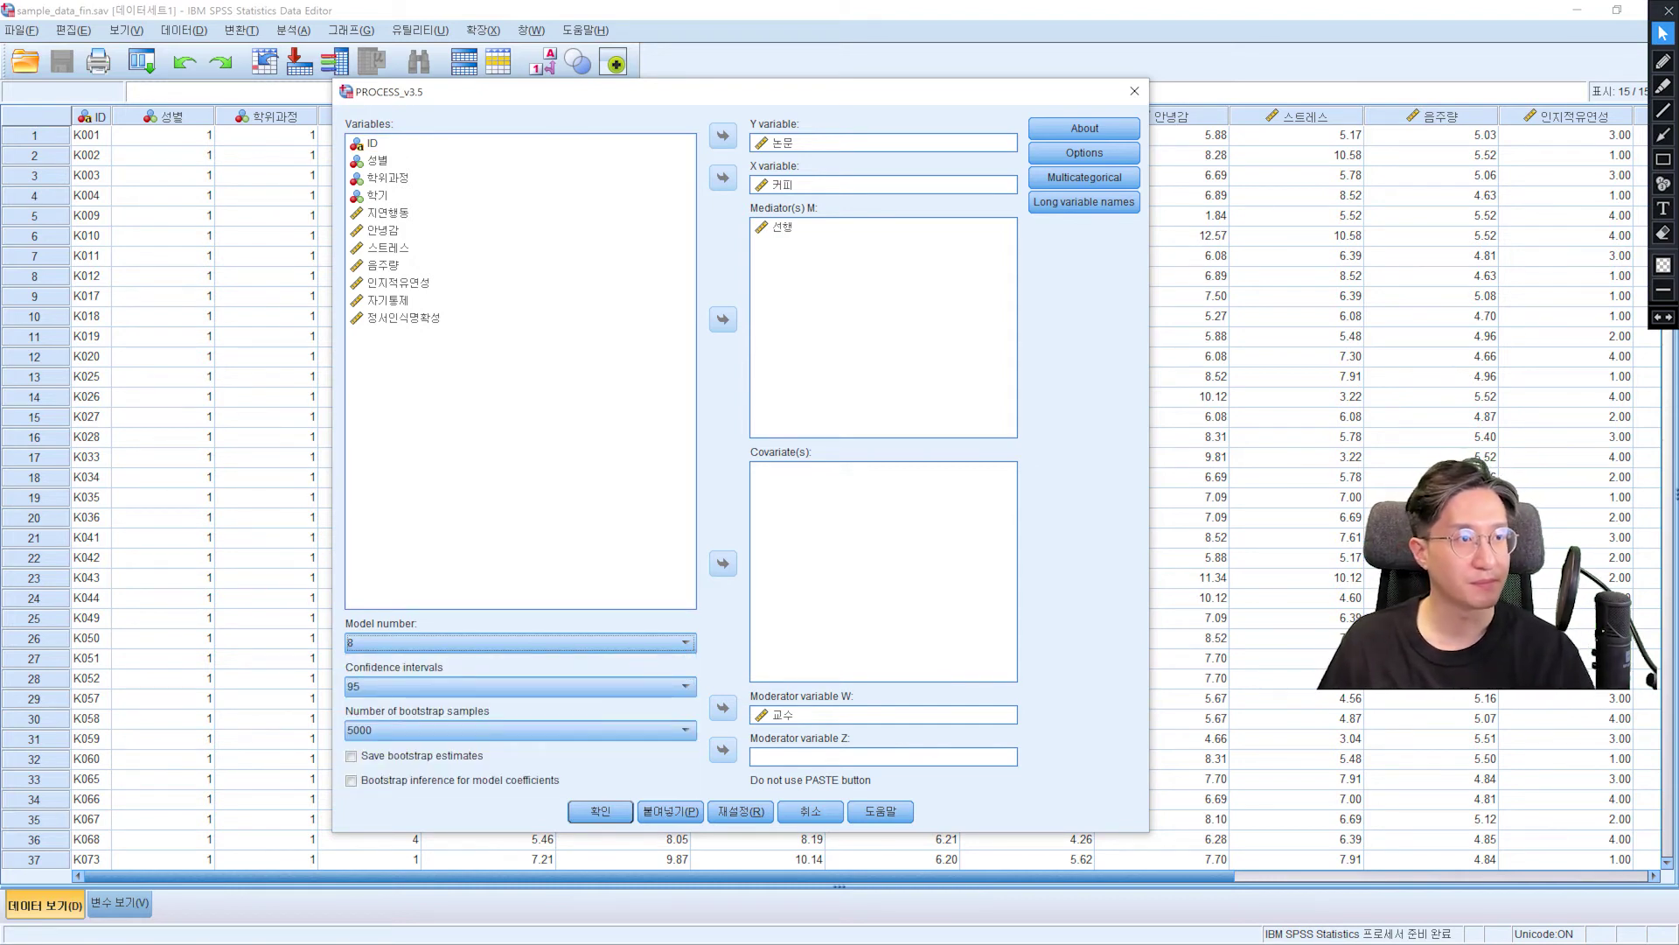
left_click(1663, 86)
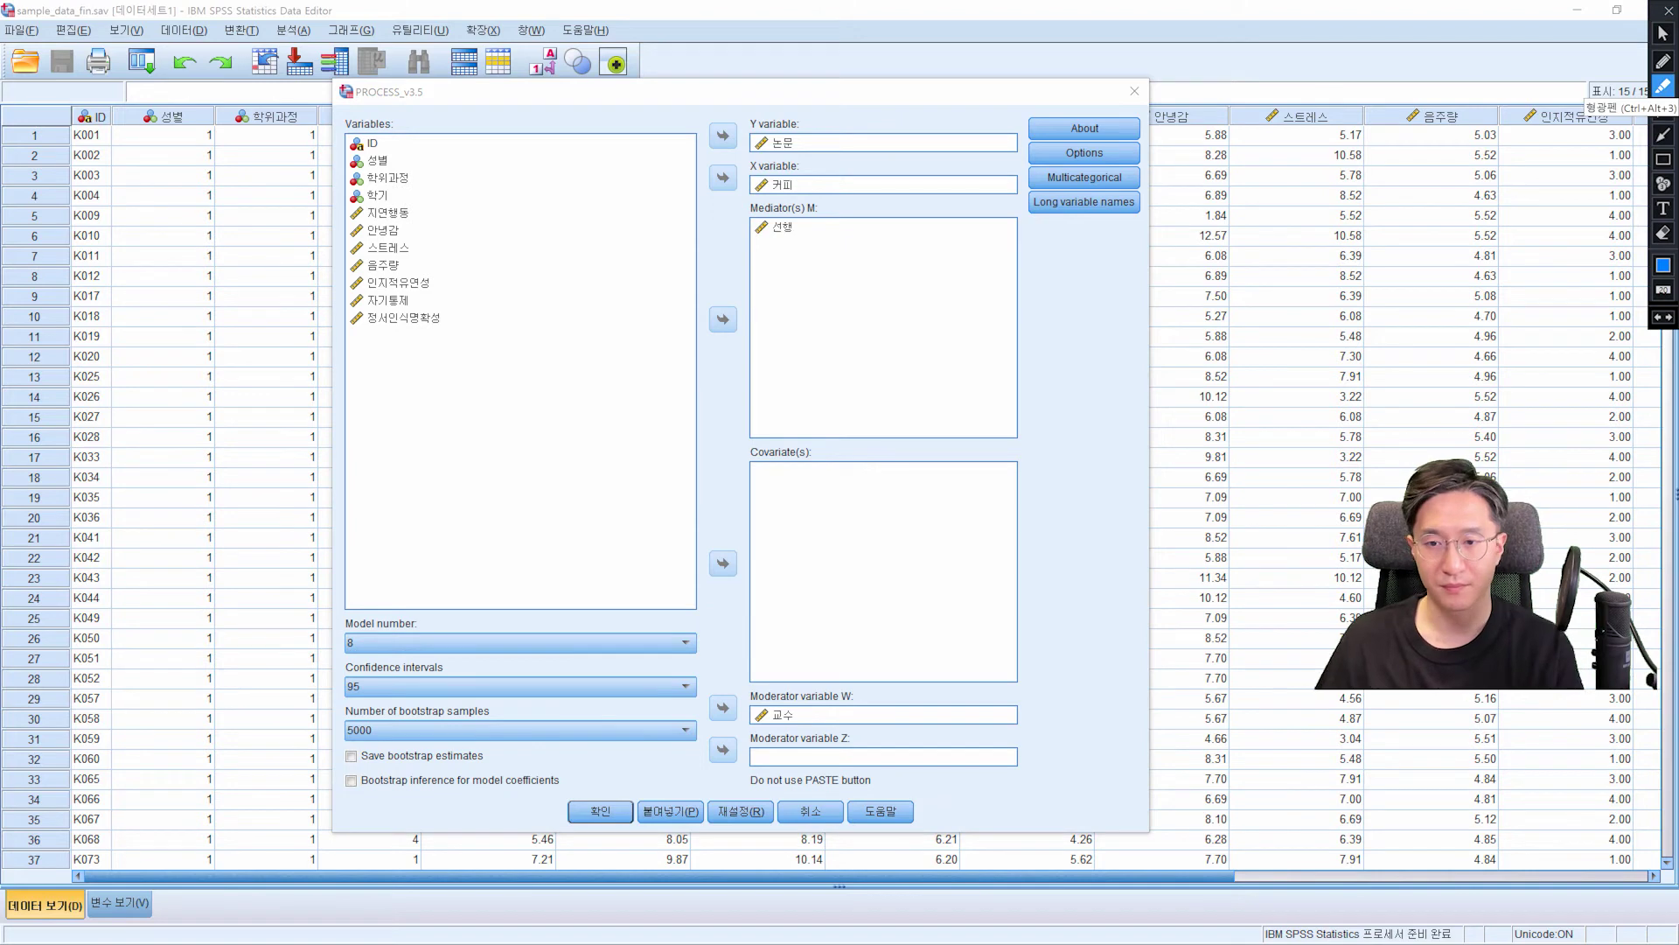
left_click_drag(379, 210, 269, 433)
mouse_move(378, 673)
left_mouse_down()
mouse_move(336, 671)
mouse_move(376, 604)
mouse_move(407, 630)
left_mouse_up()
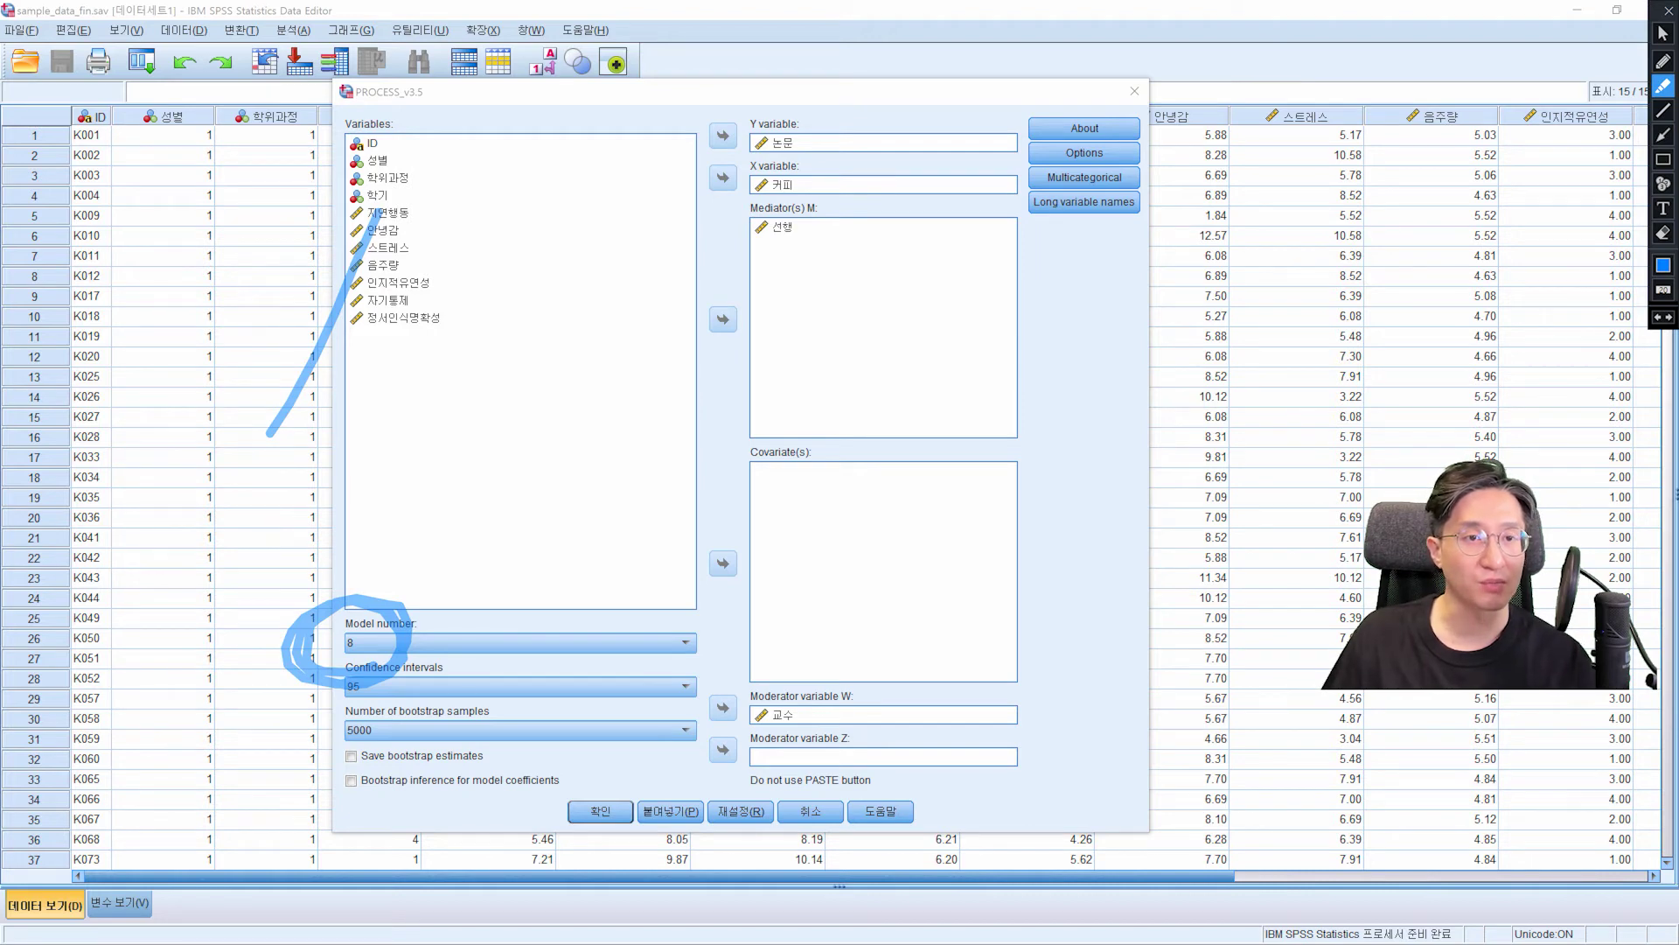
Step: Clear the highlighter marks and run the Model 8 PROCESS analysis
left_click(1663, 33)
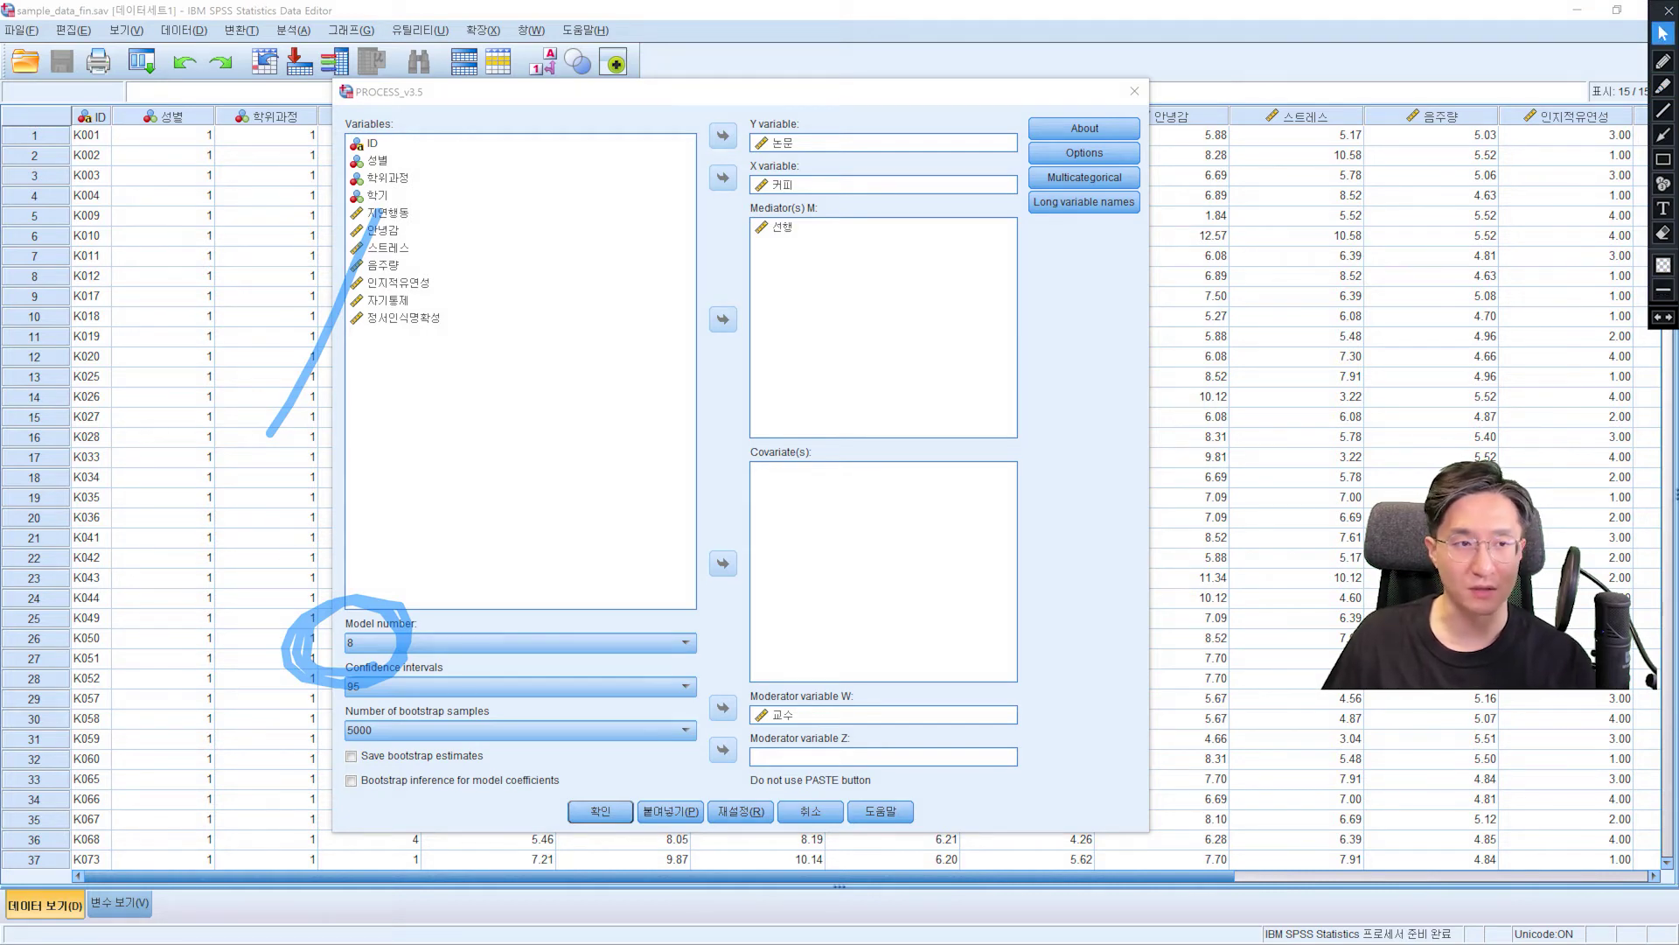
left_click(1663, 233)
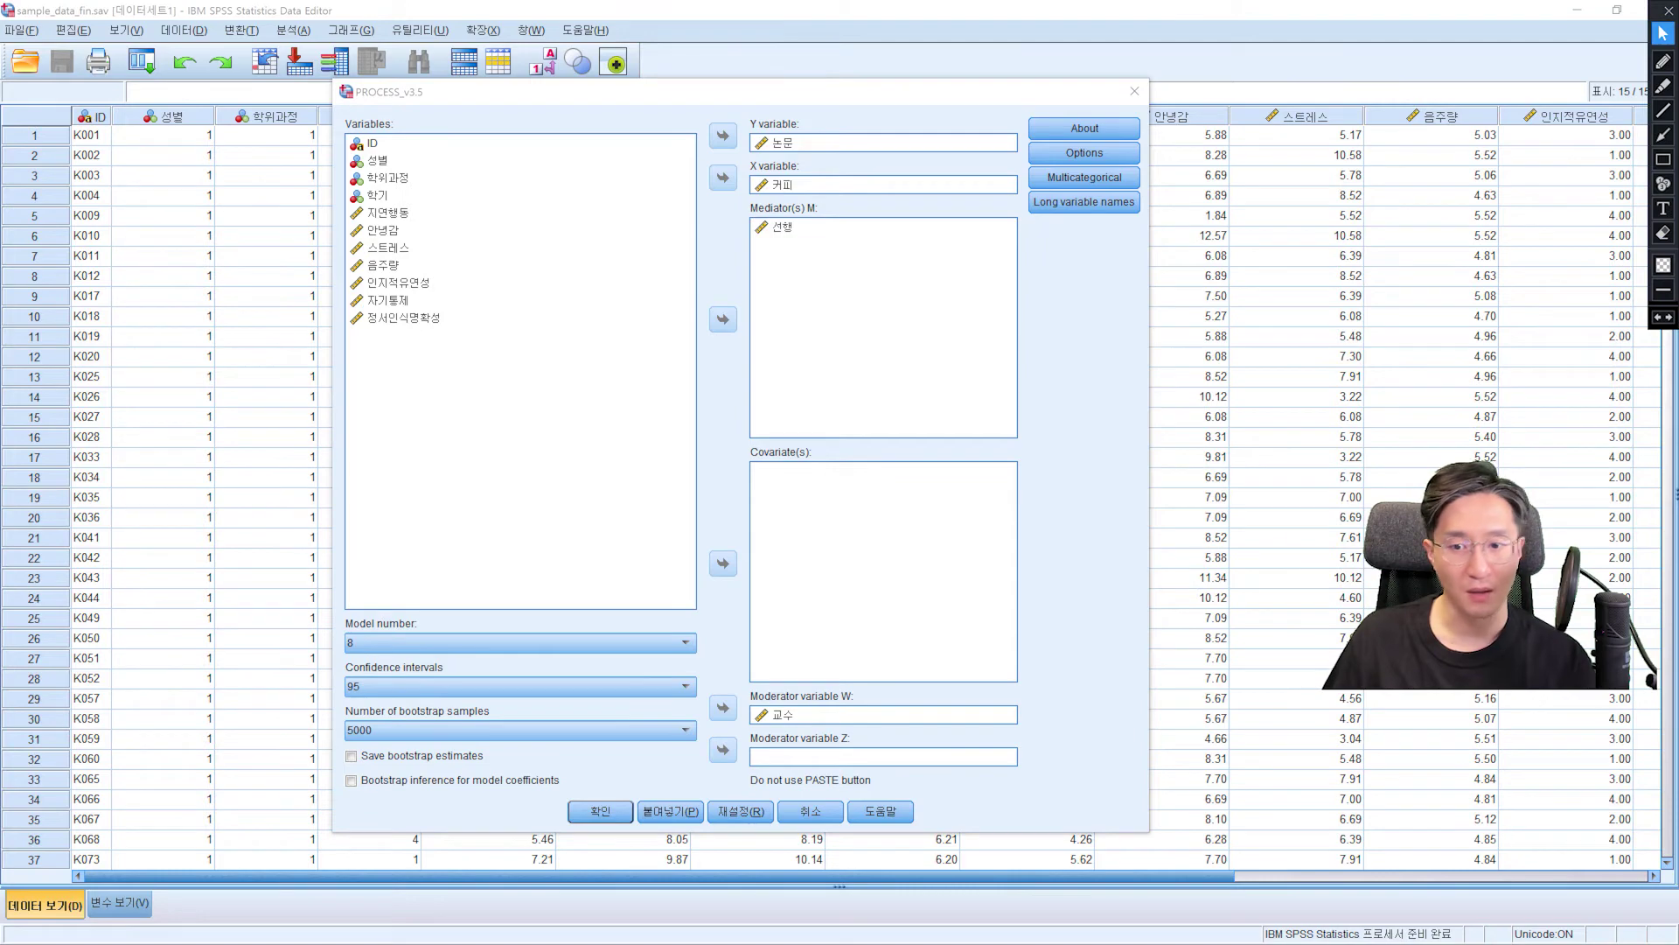
key("Return")
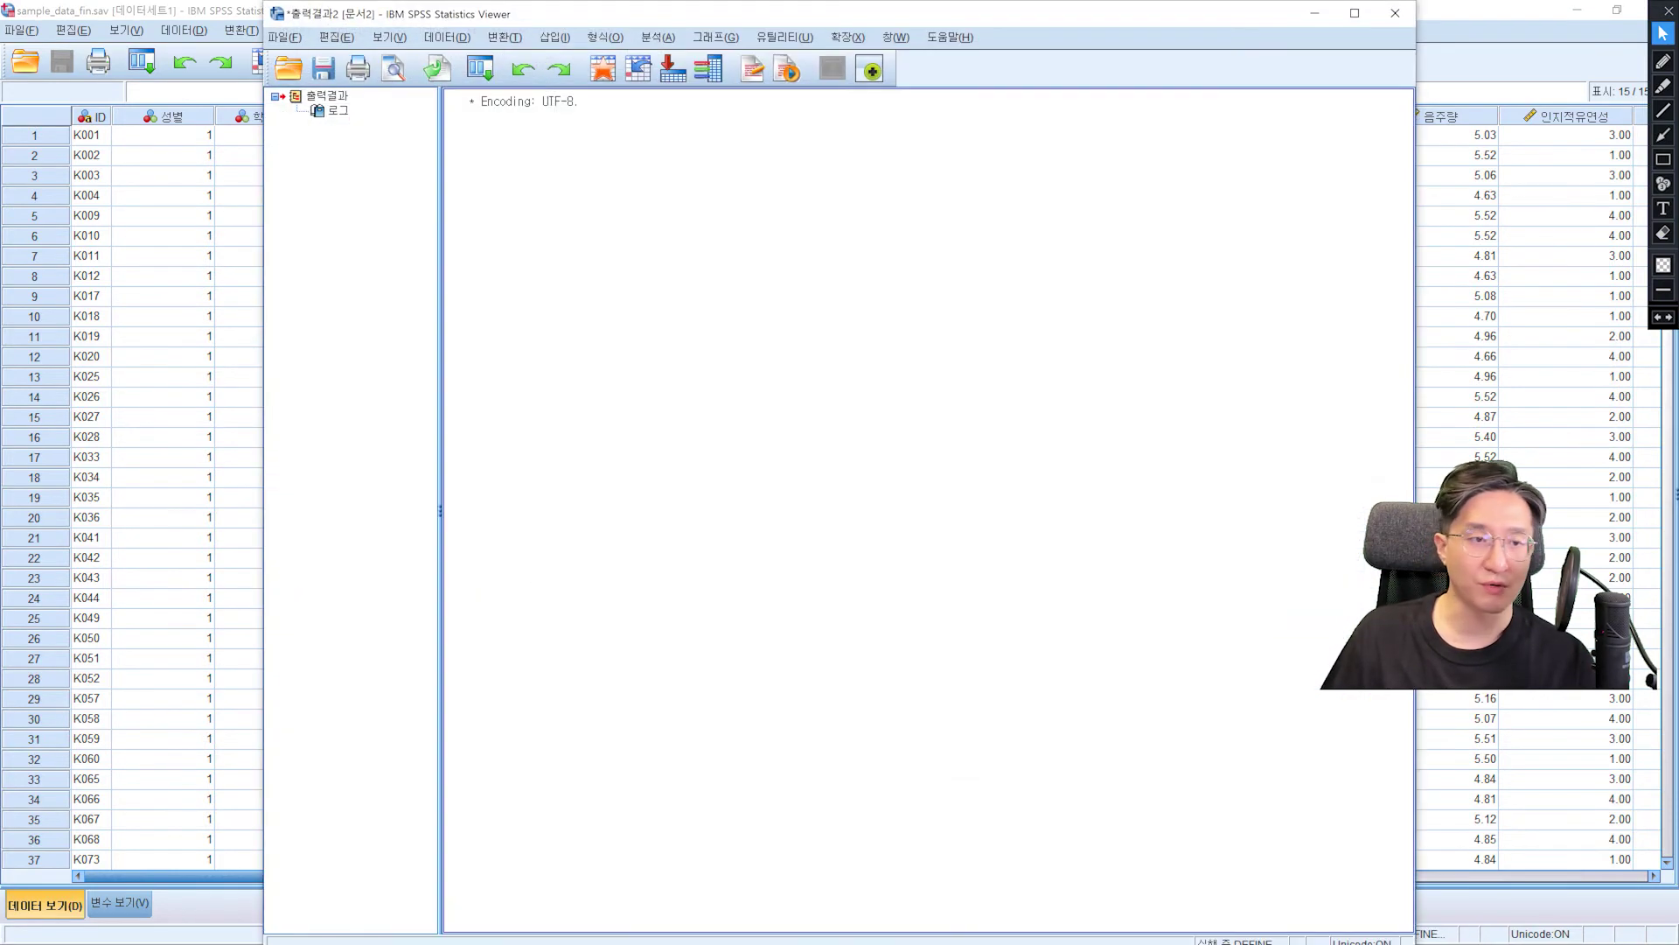
left_click(831, 442)
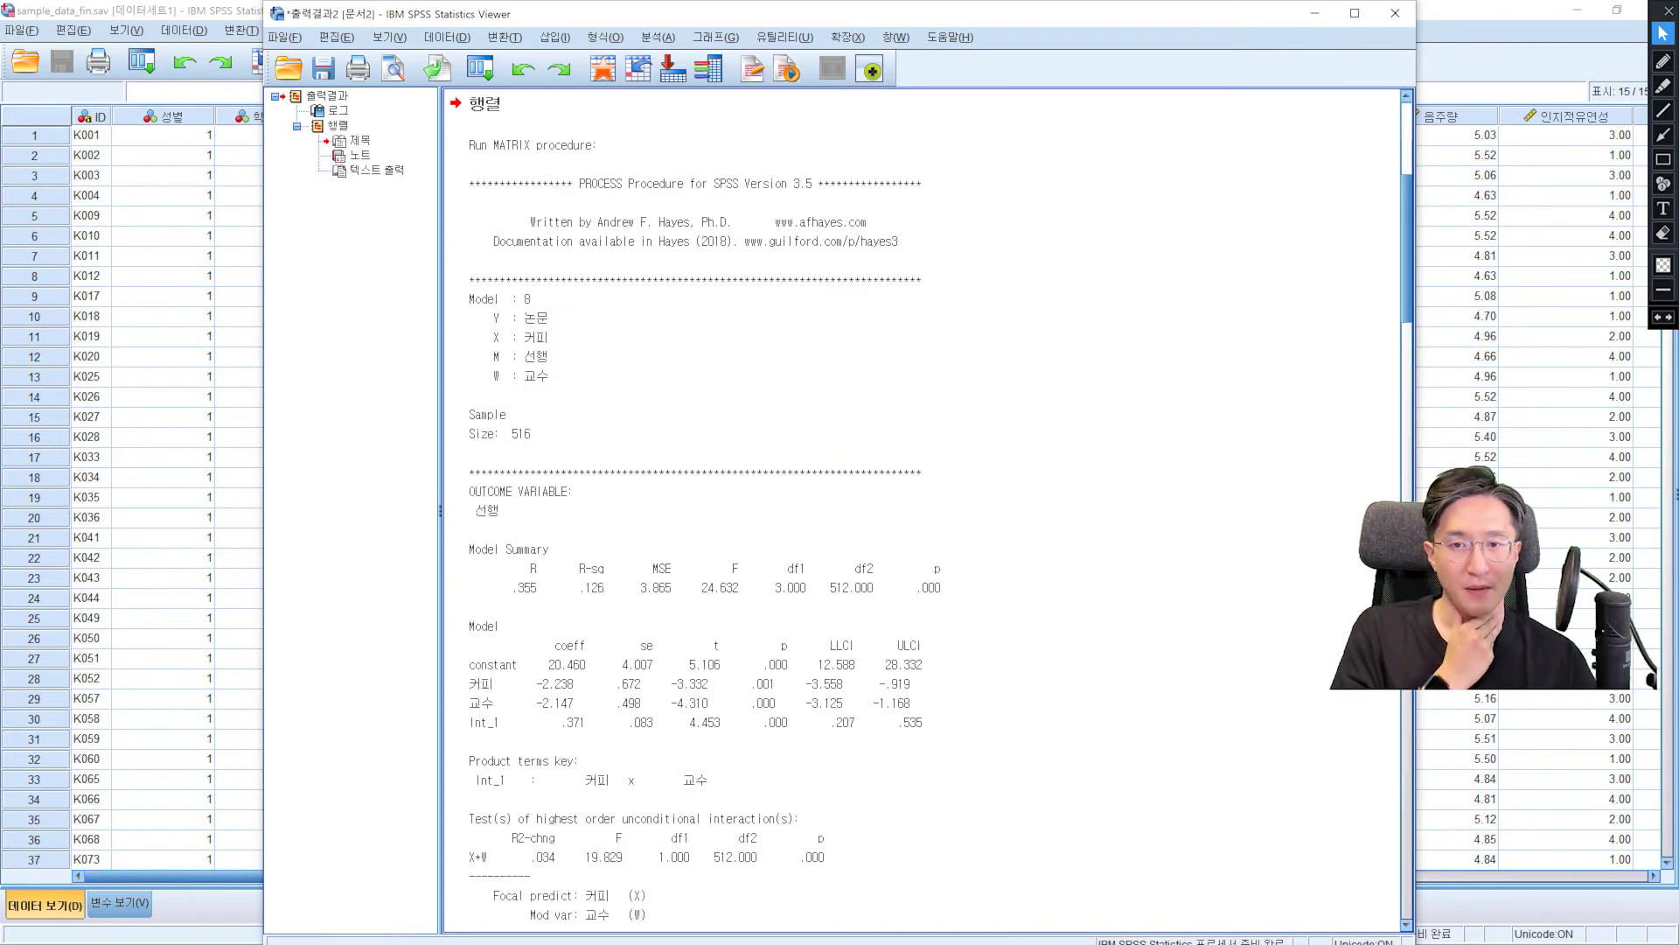
Step: Look through the Model 8 results for outcome 선행 and close the output viewer without saving
scroll(840, 367, "down", 3)
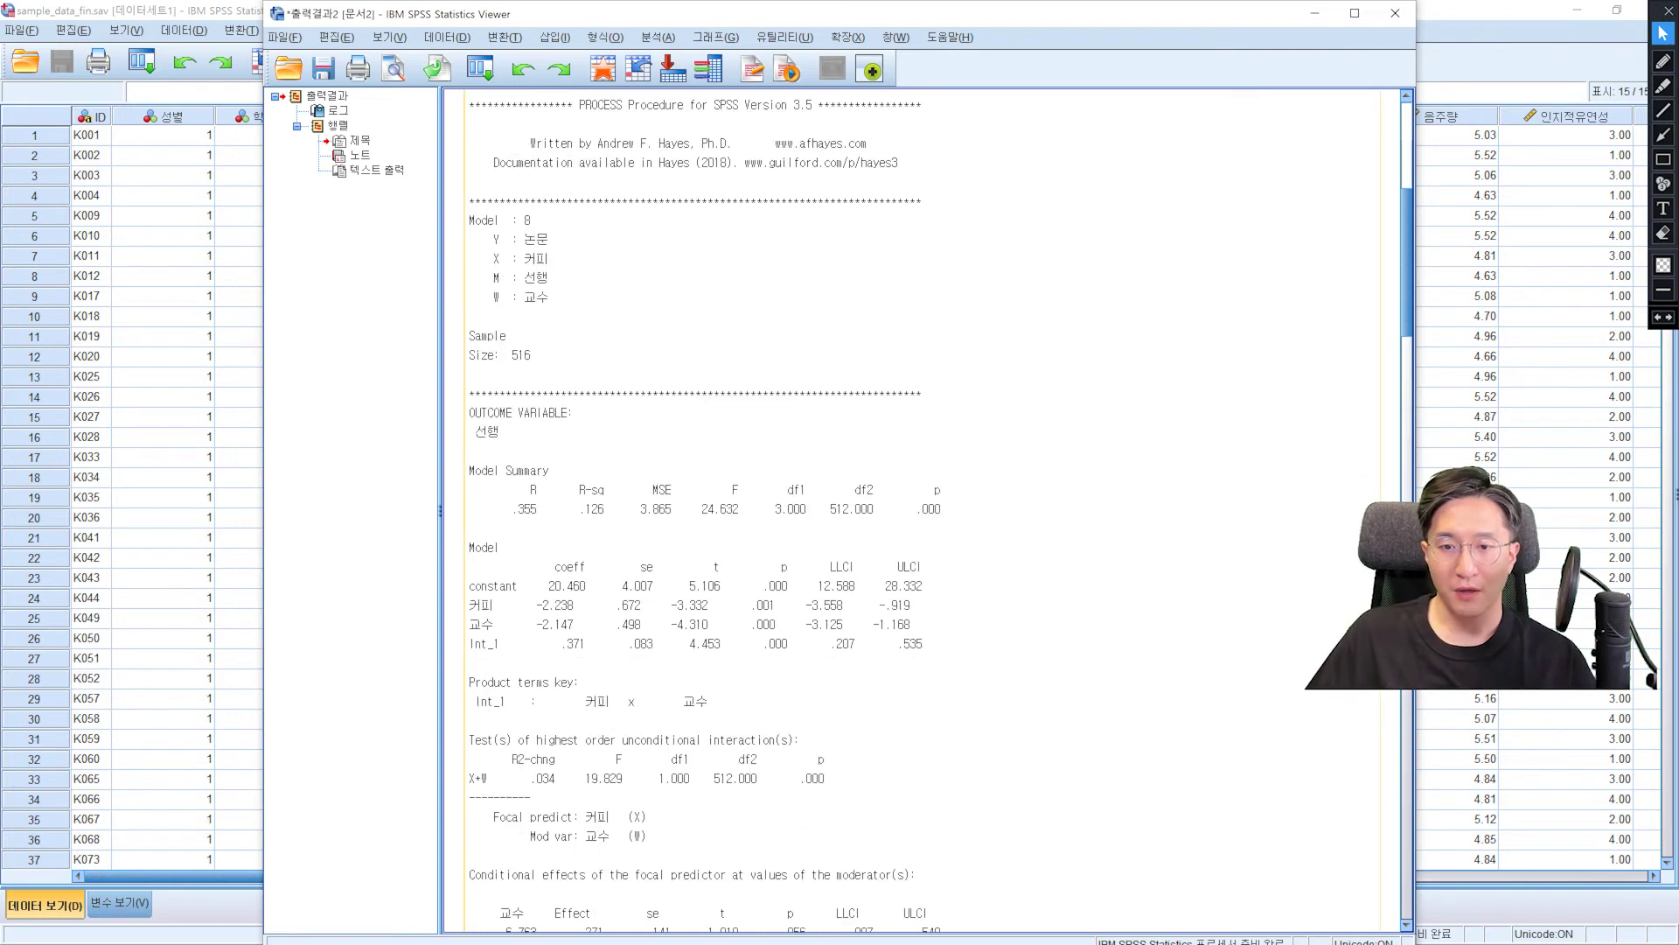
scroll(839, 368, "down", 3)
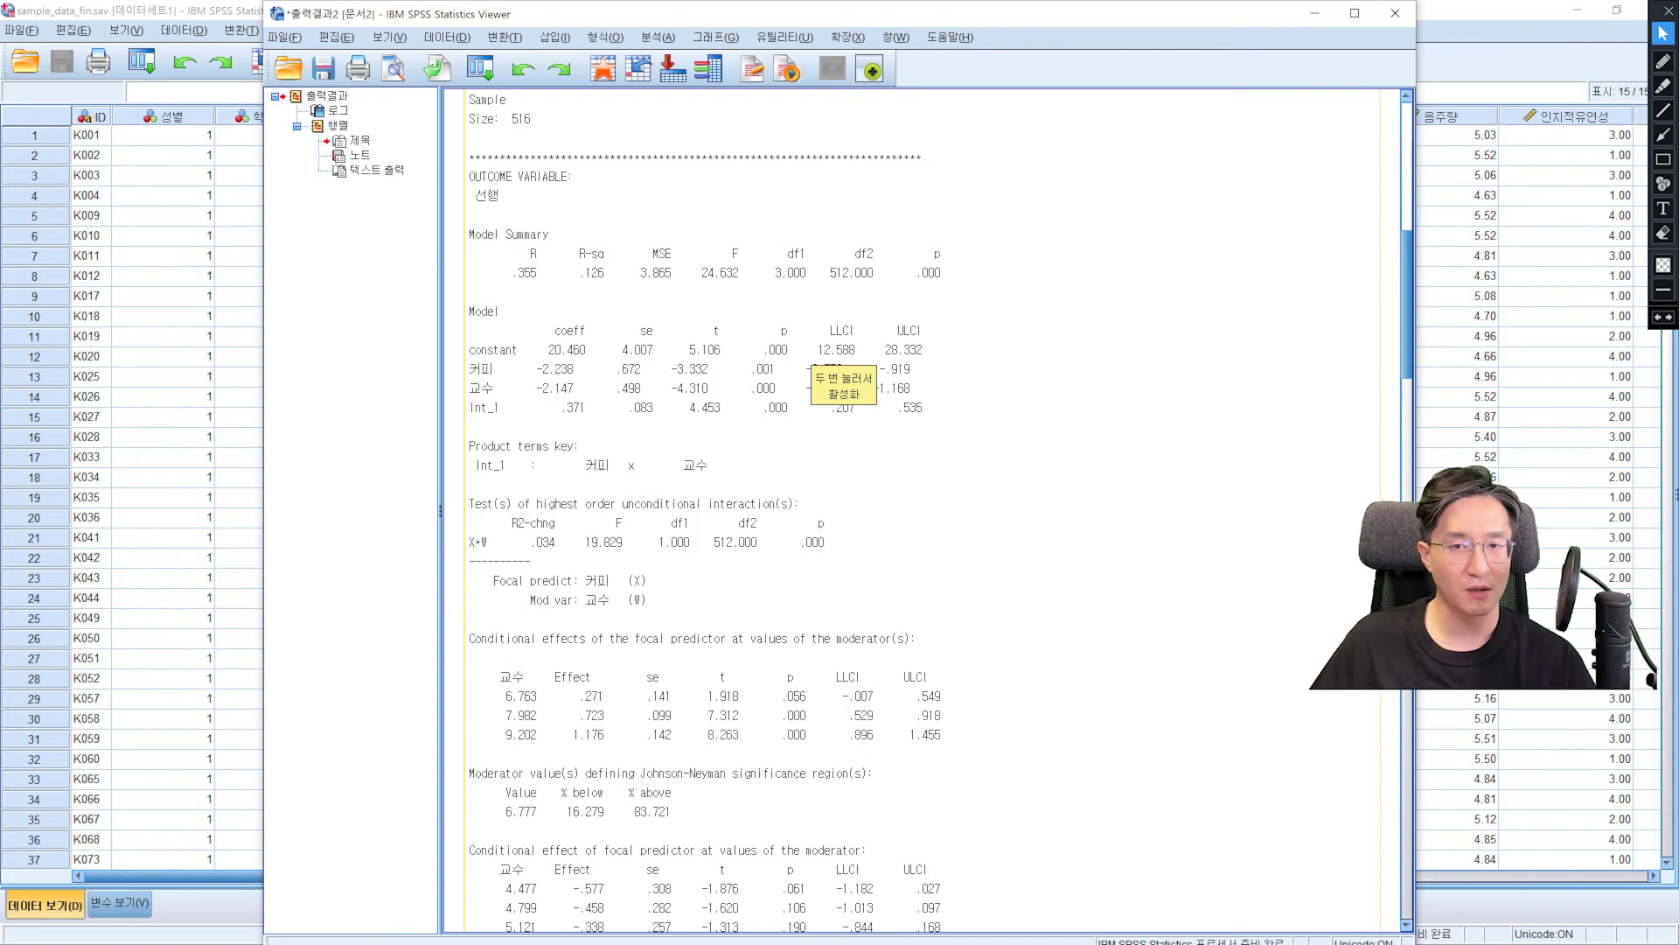
scroll(839, 368, "down", 8)
scroll(840, 368, "up", 5)
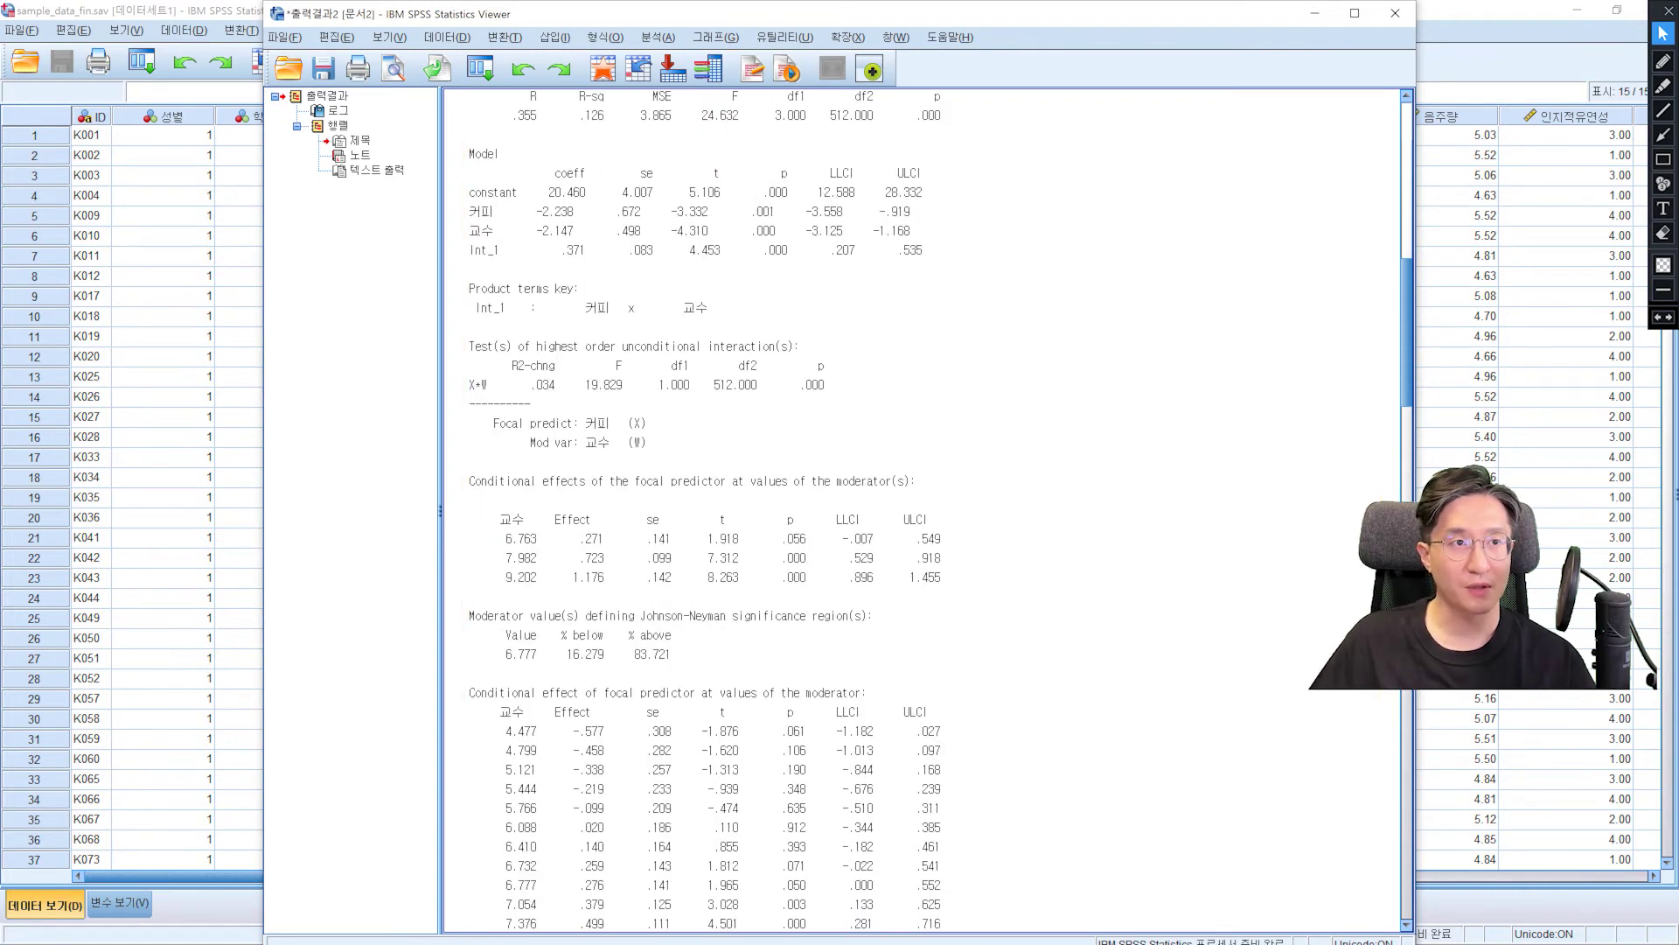
left_click(1395, 13)
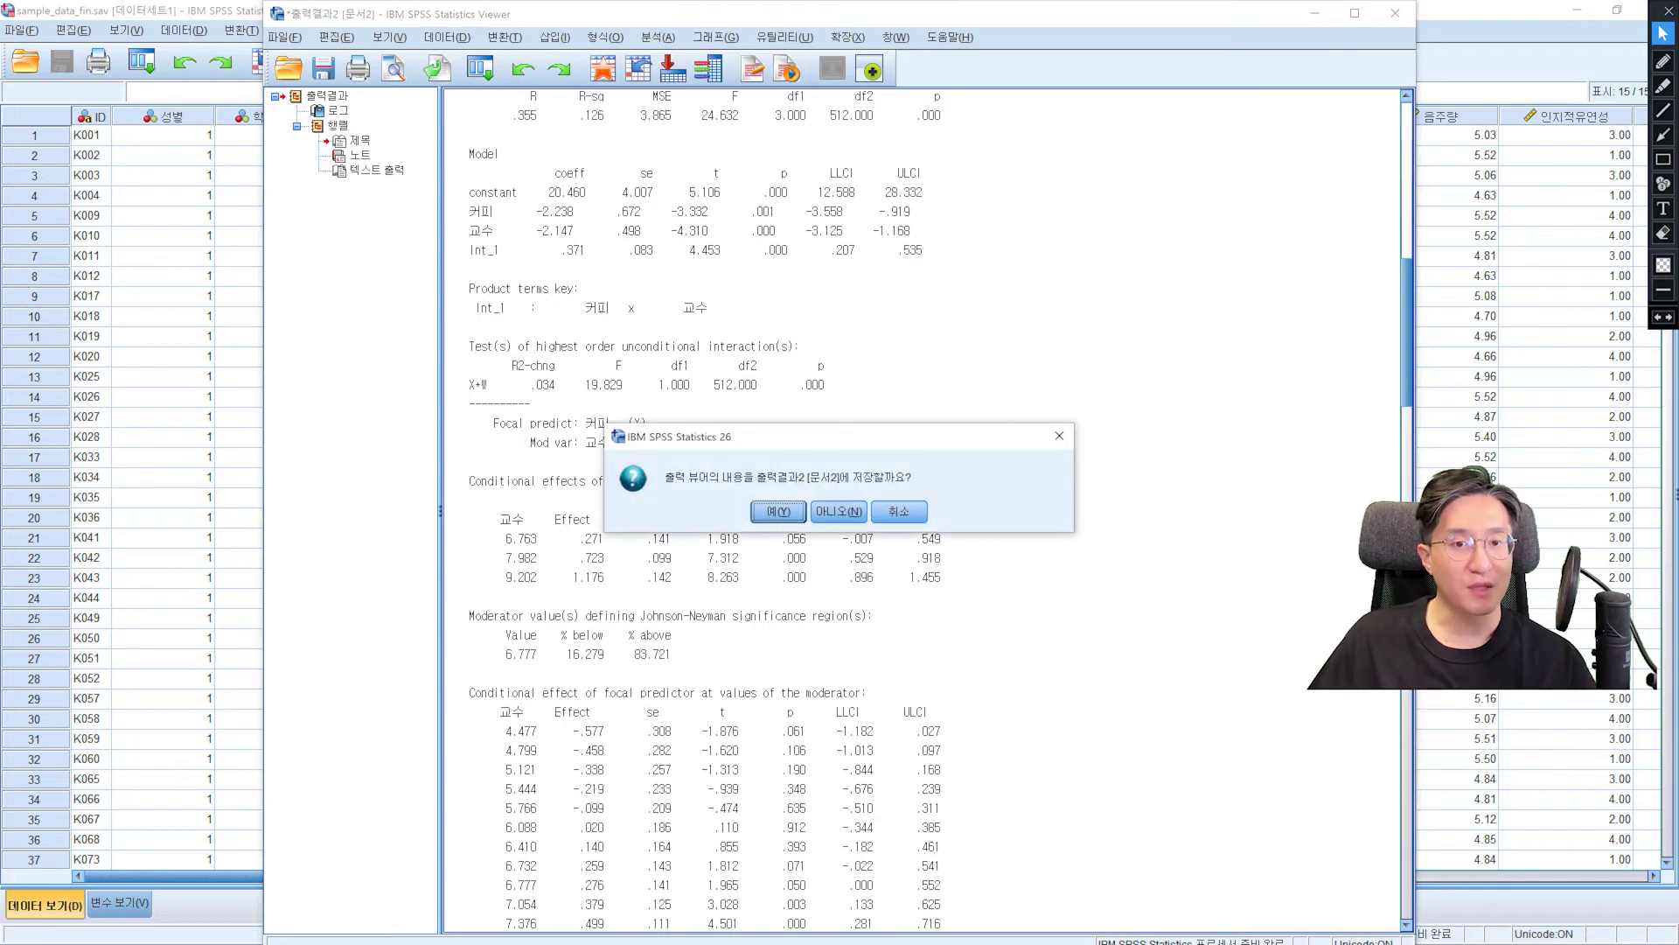
left_click(839, 512)
left_click(25, 61)
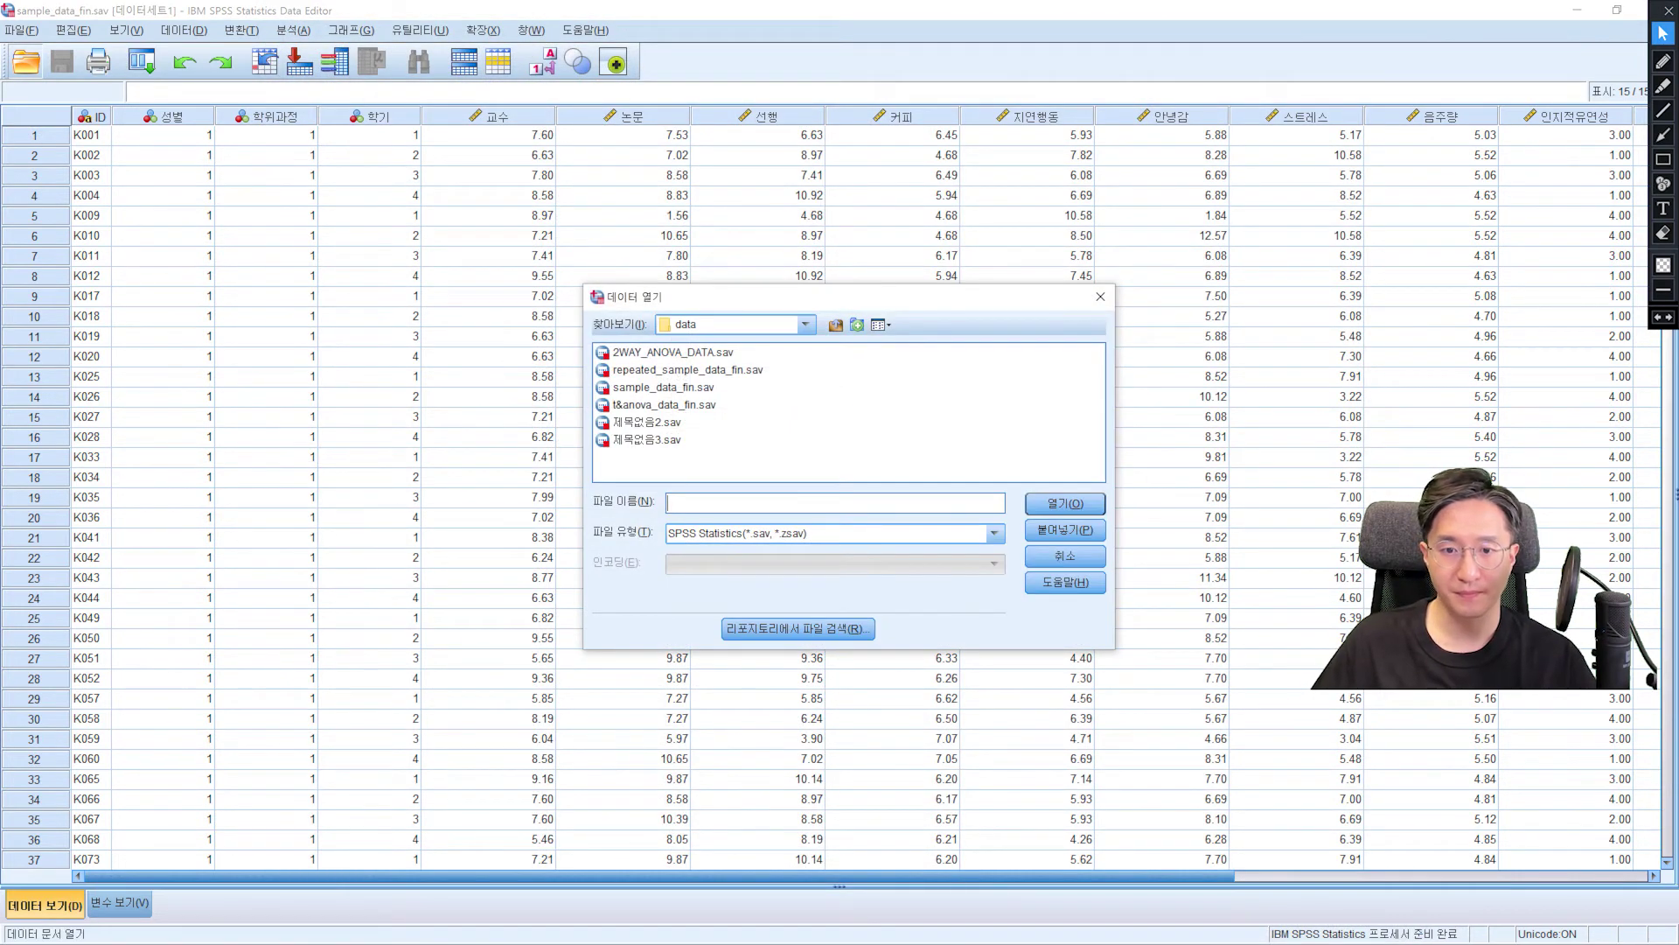
left_click(995, 533)
scroll(829, 612, "down", 2)
scroll(829, 612, "up", 2)
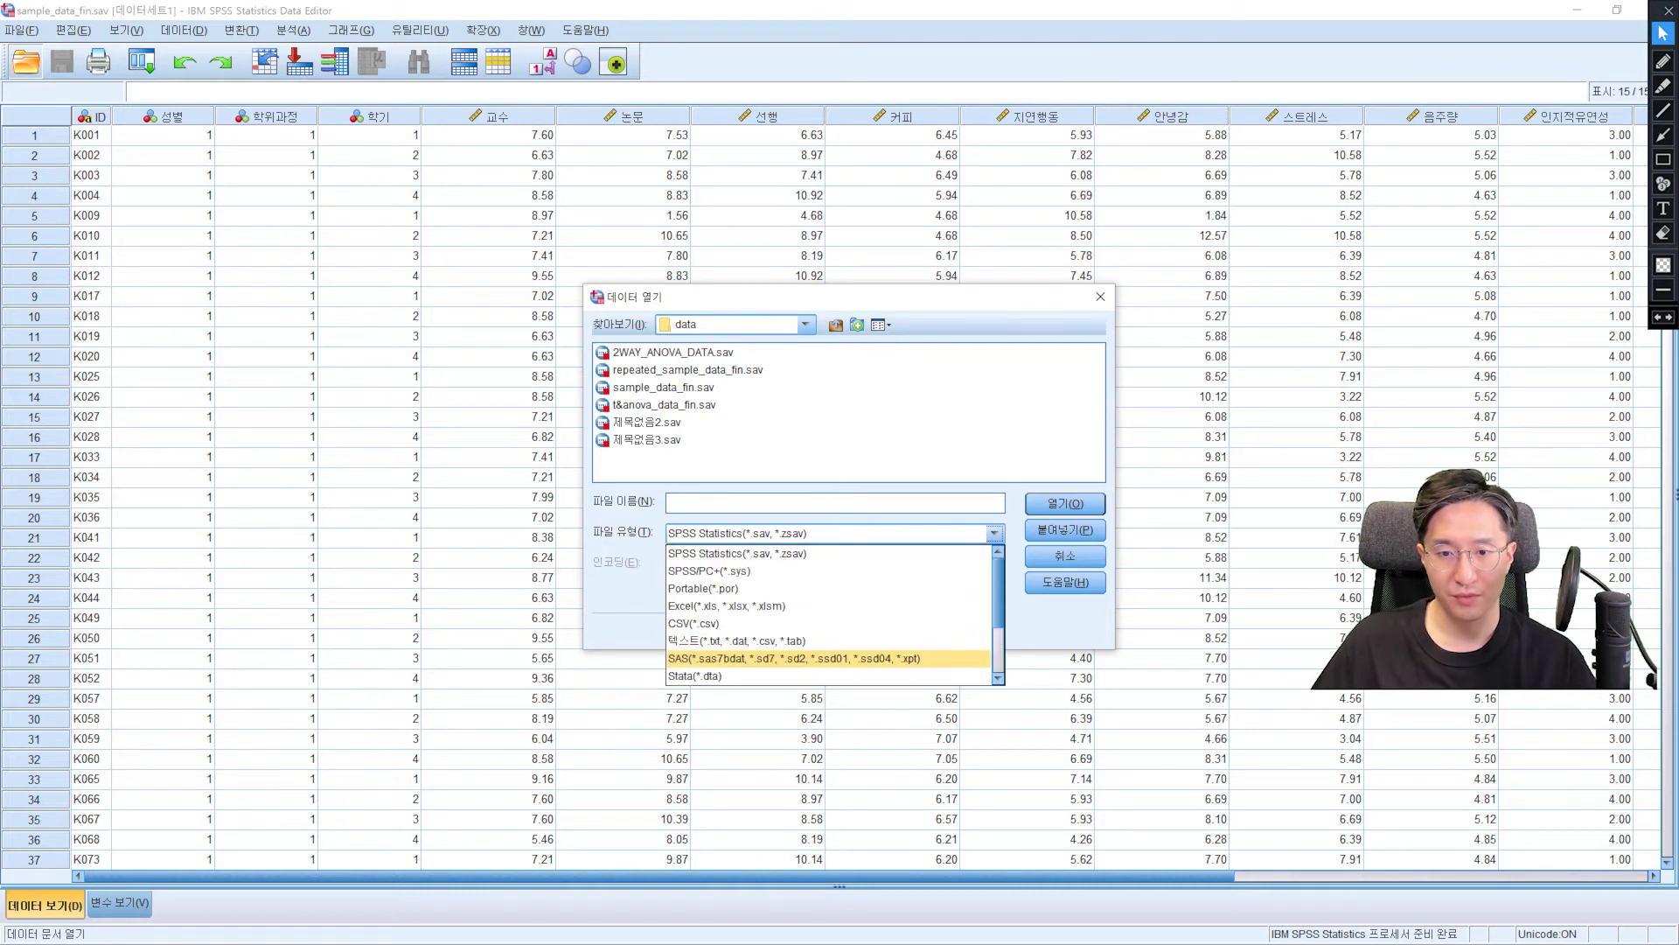
scroll(829, 612, "down", 2)
left_click(830, 675)
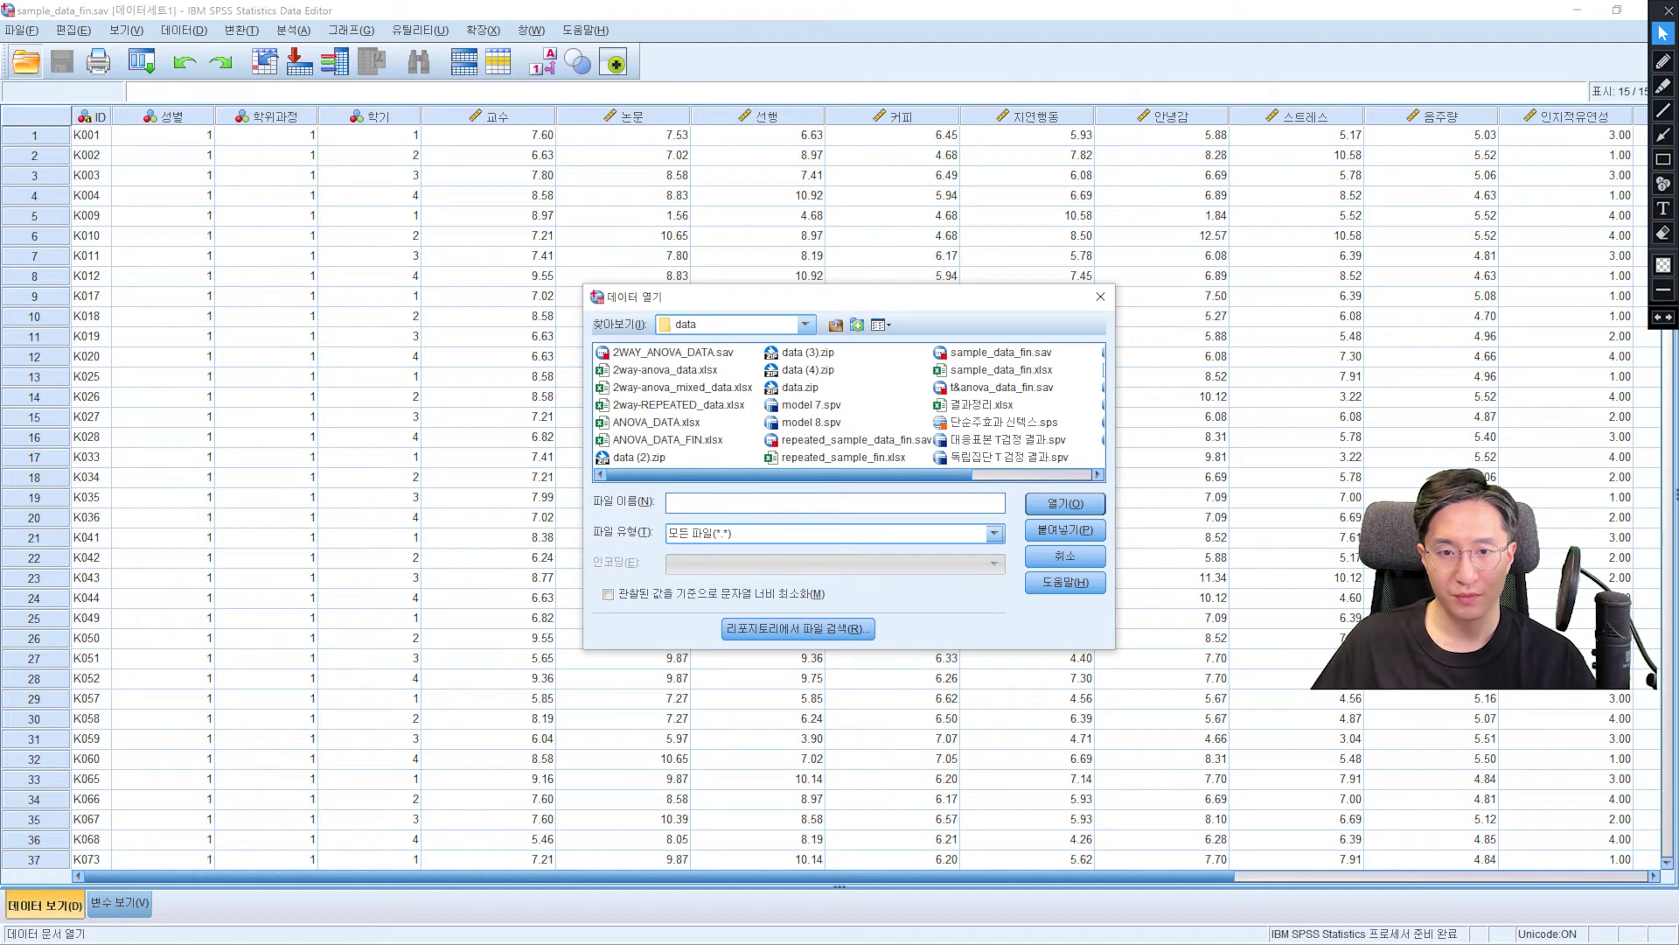
left_click(811, 405)
left_click(1065, 504)
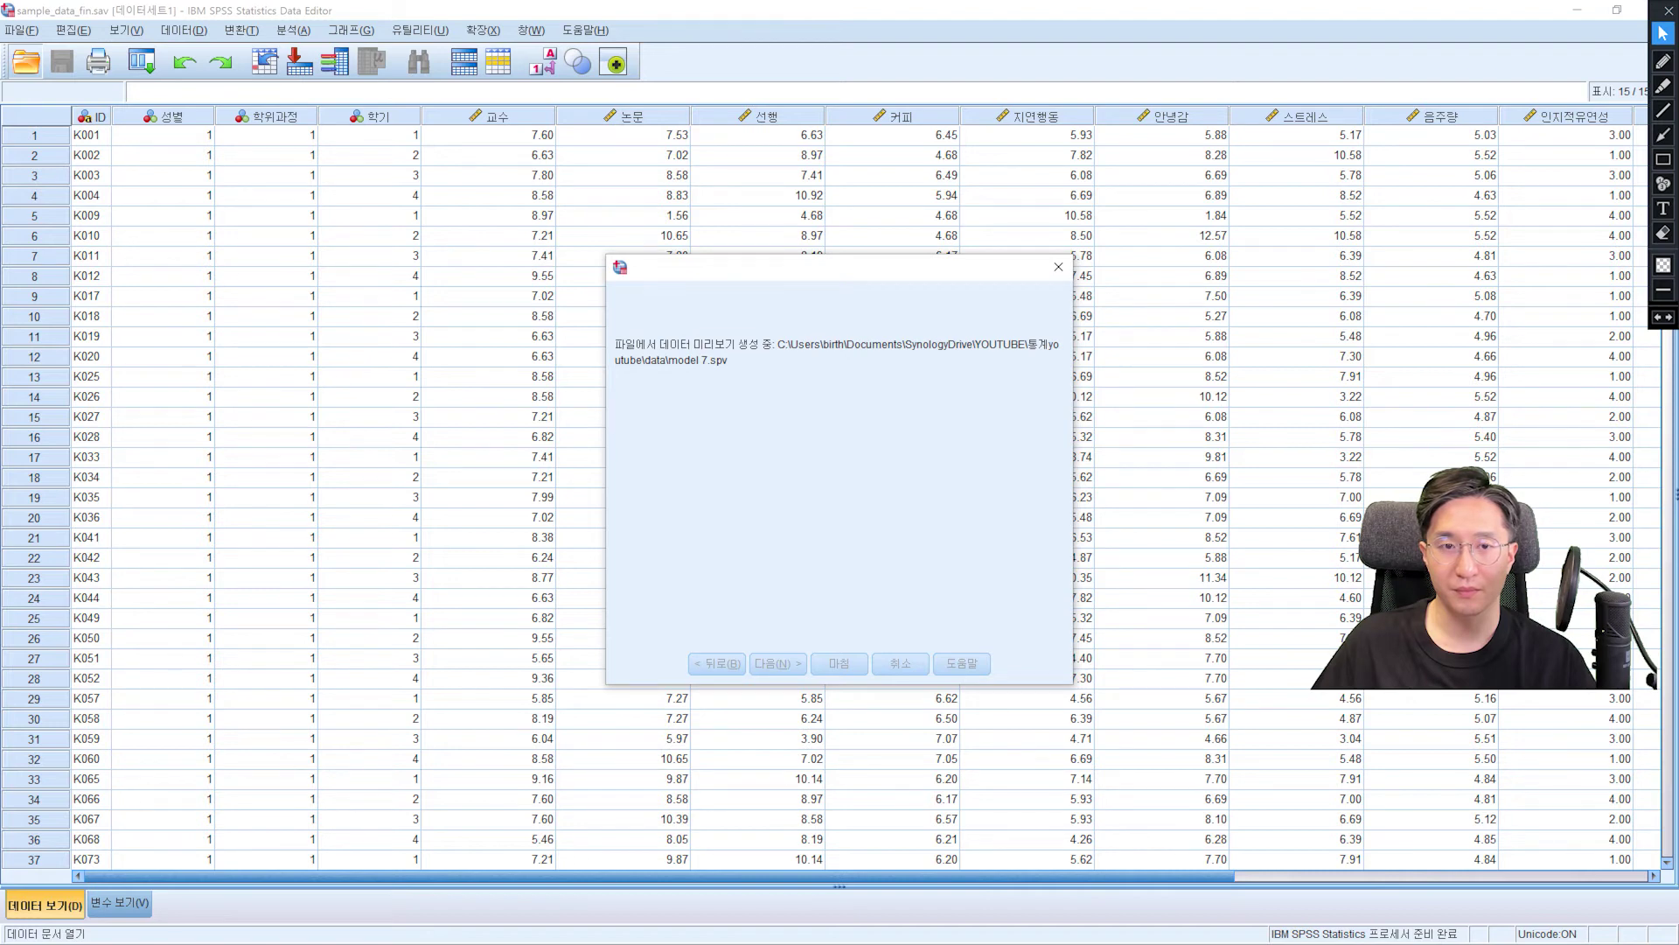
left_click(901, 664)
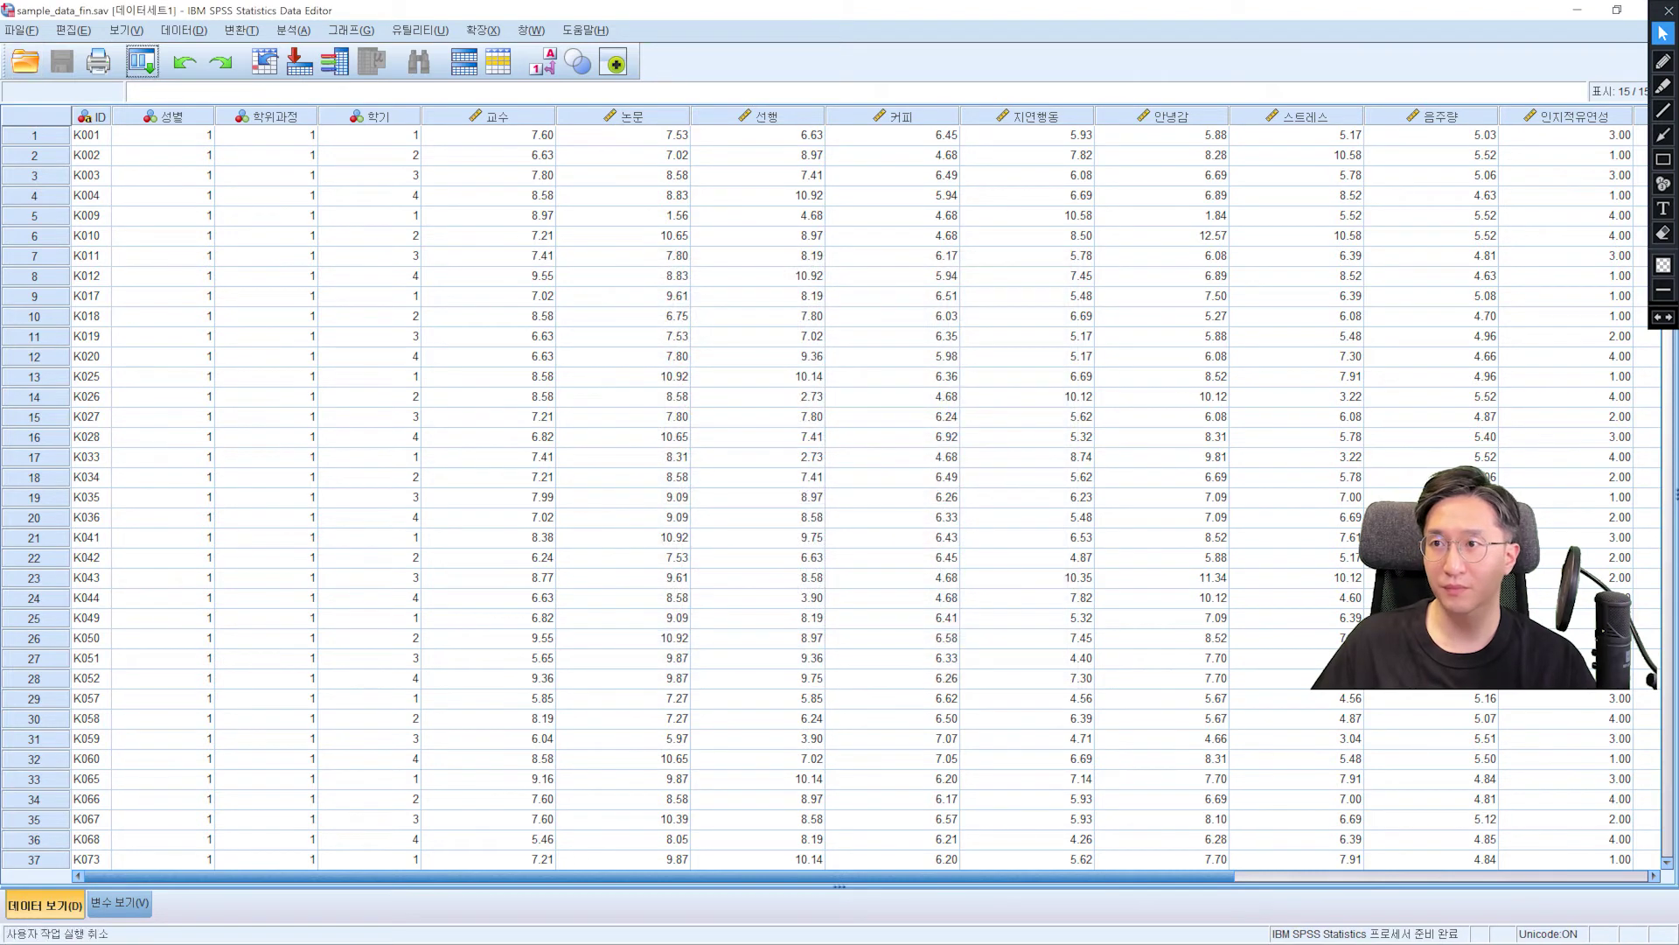
Step: Open the saved output documents model 7.spv and model 8.spv from the data folder
left_click(22, 31)
mouse_move(43, 76)
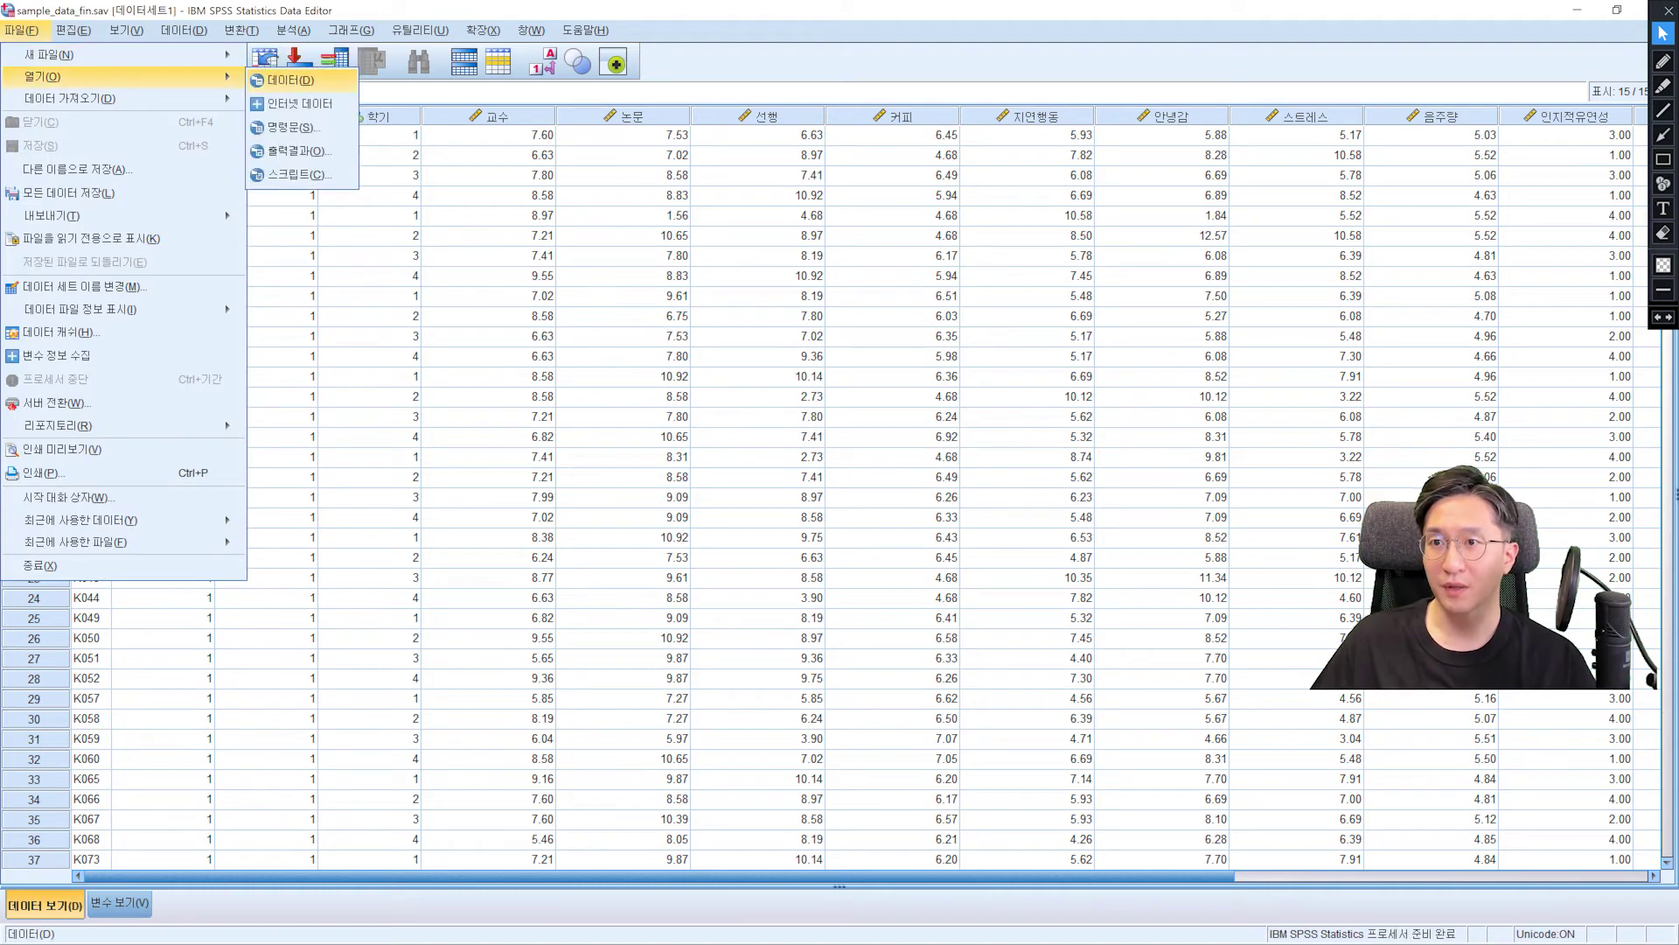
left_click(293, 150)
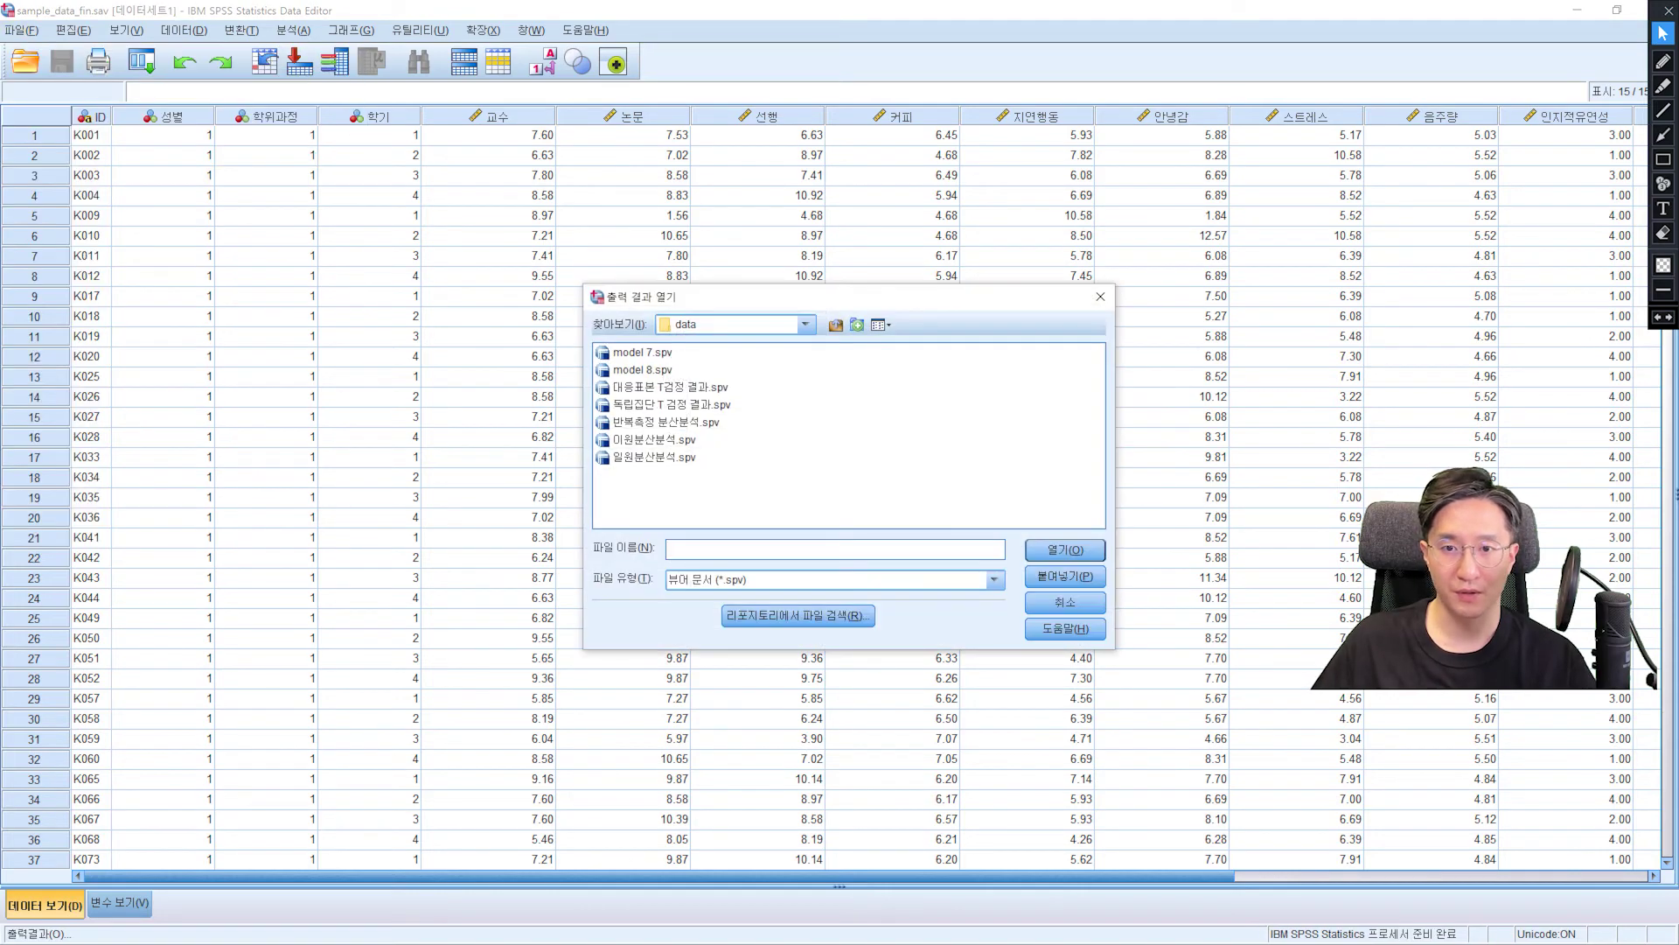
left_click(1064, 550)
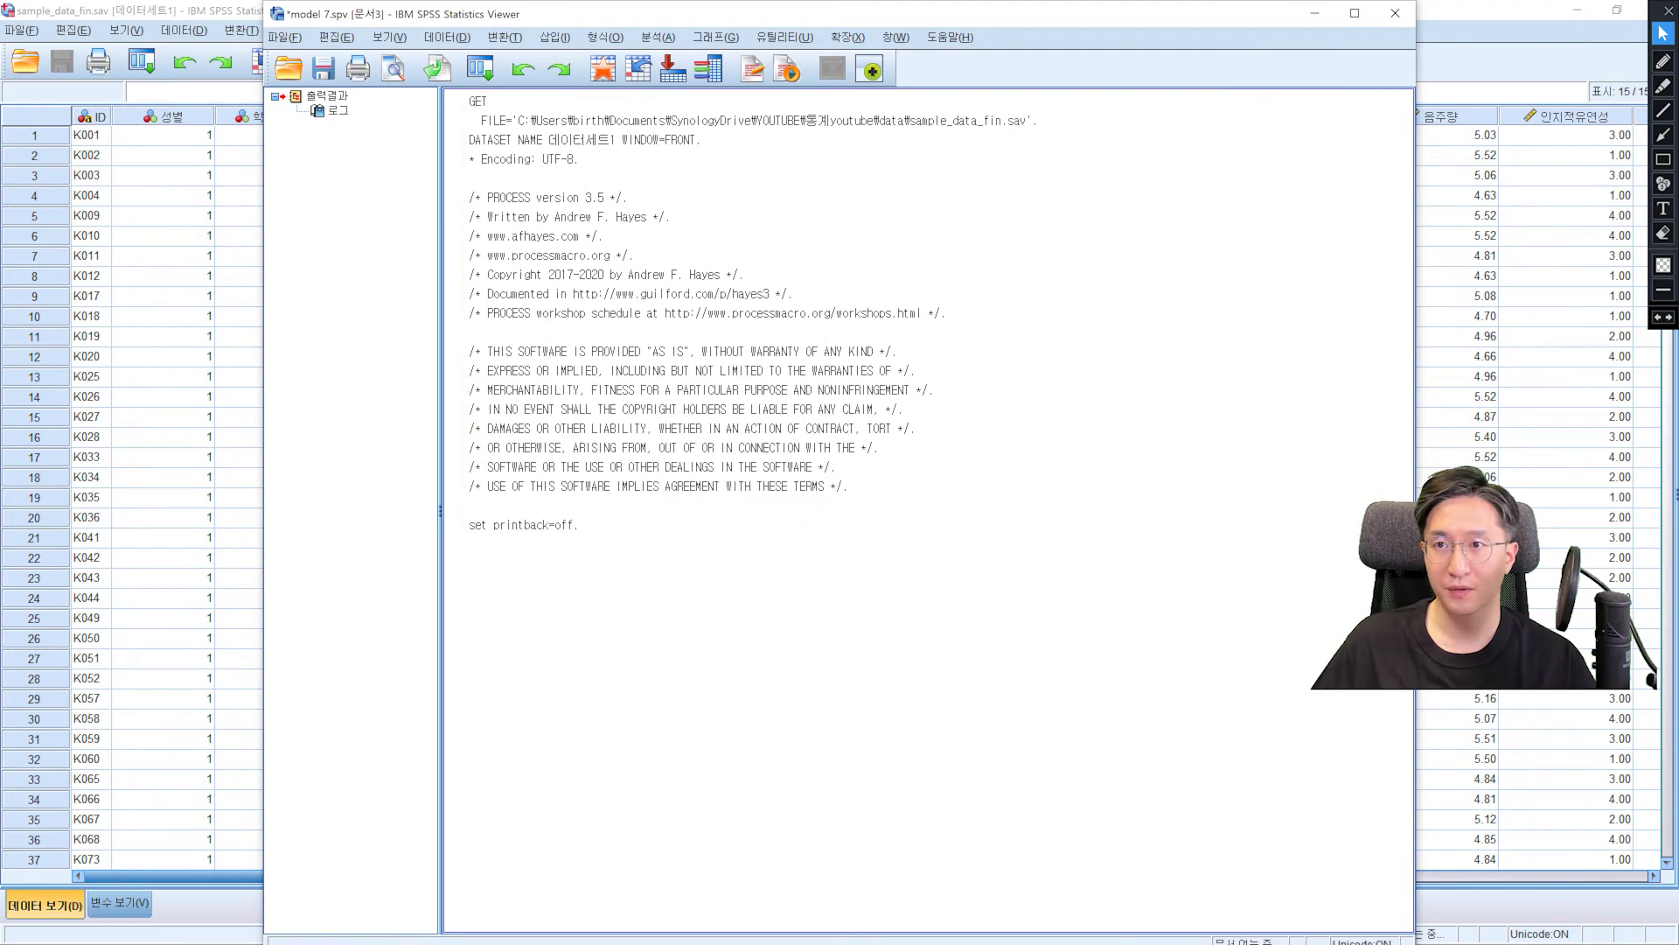
left_click(289, 68)
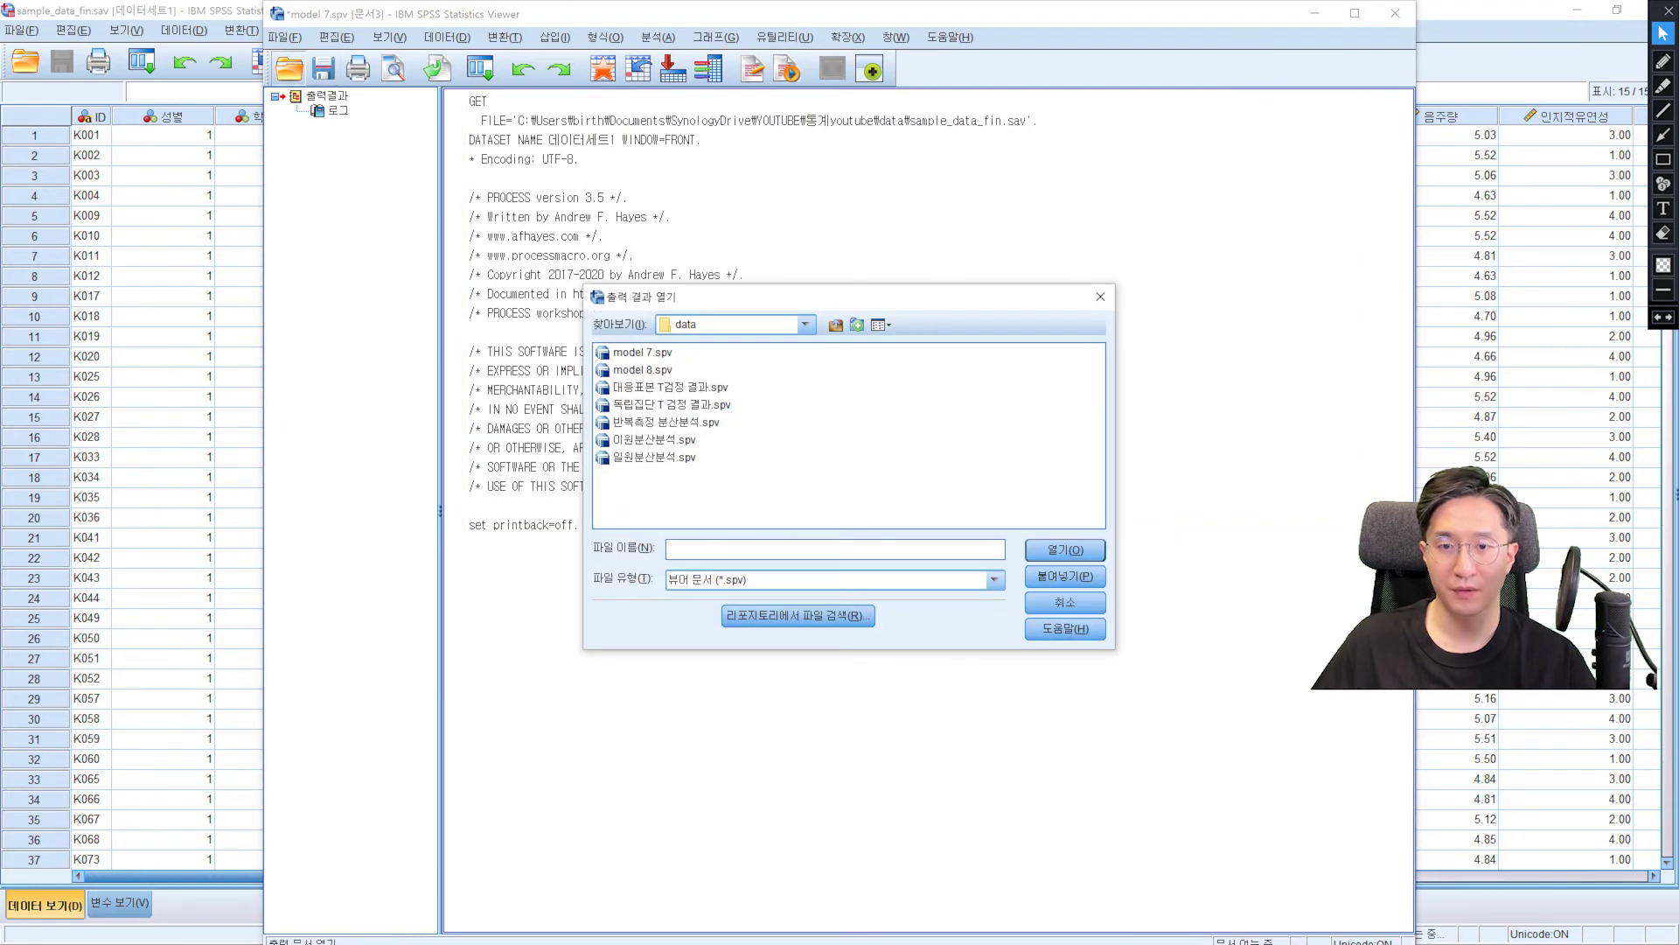
left_click(643, 369)
left_click(1064, 549)
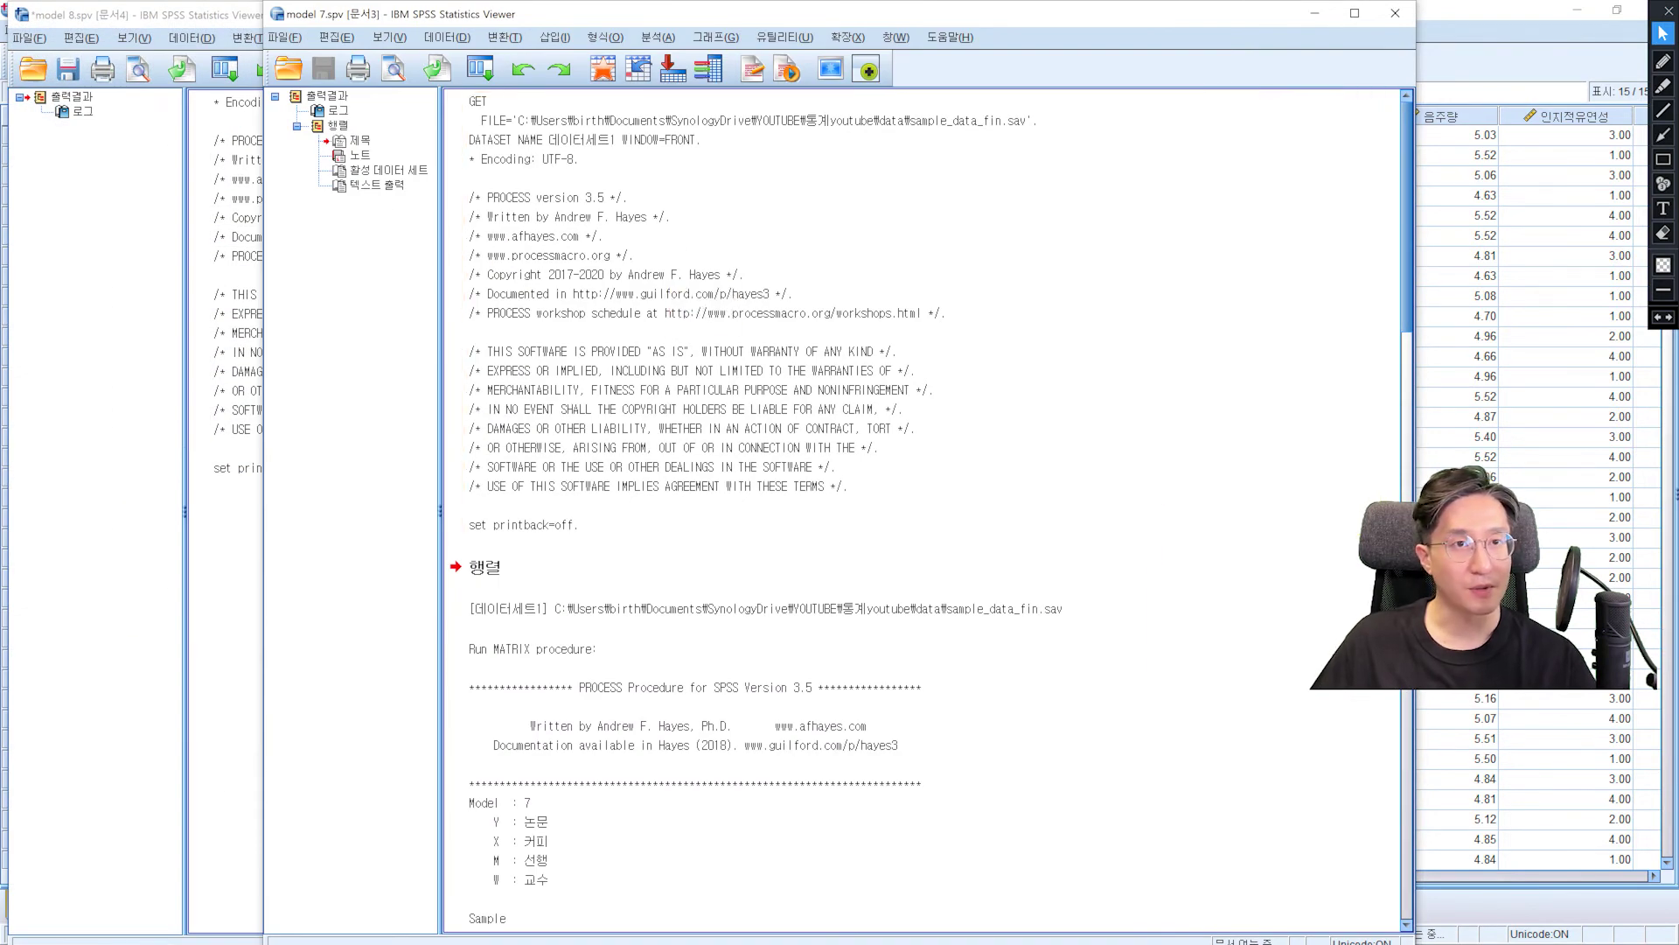
Step: Collapse the outline pane of the model 8.spv viewer, and narrow and move its window to make room for model 7.spv
left_click_drag(1096, 20, 805, 45)
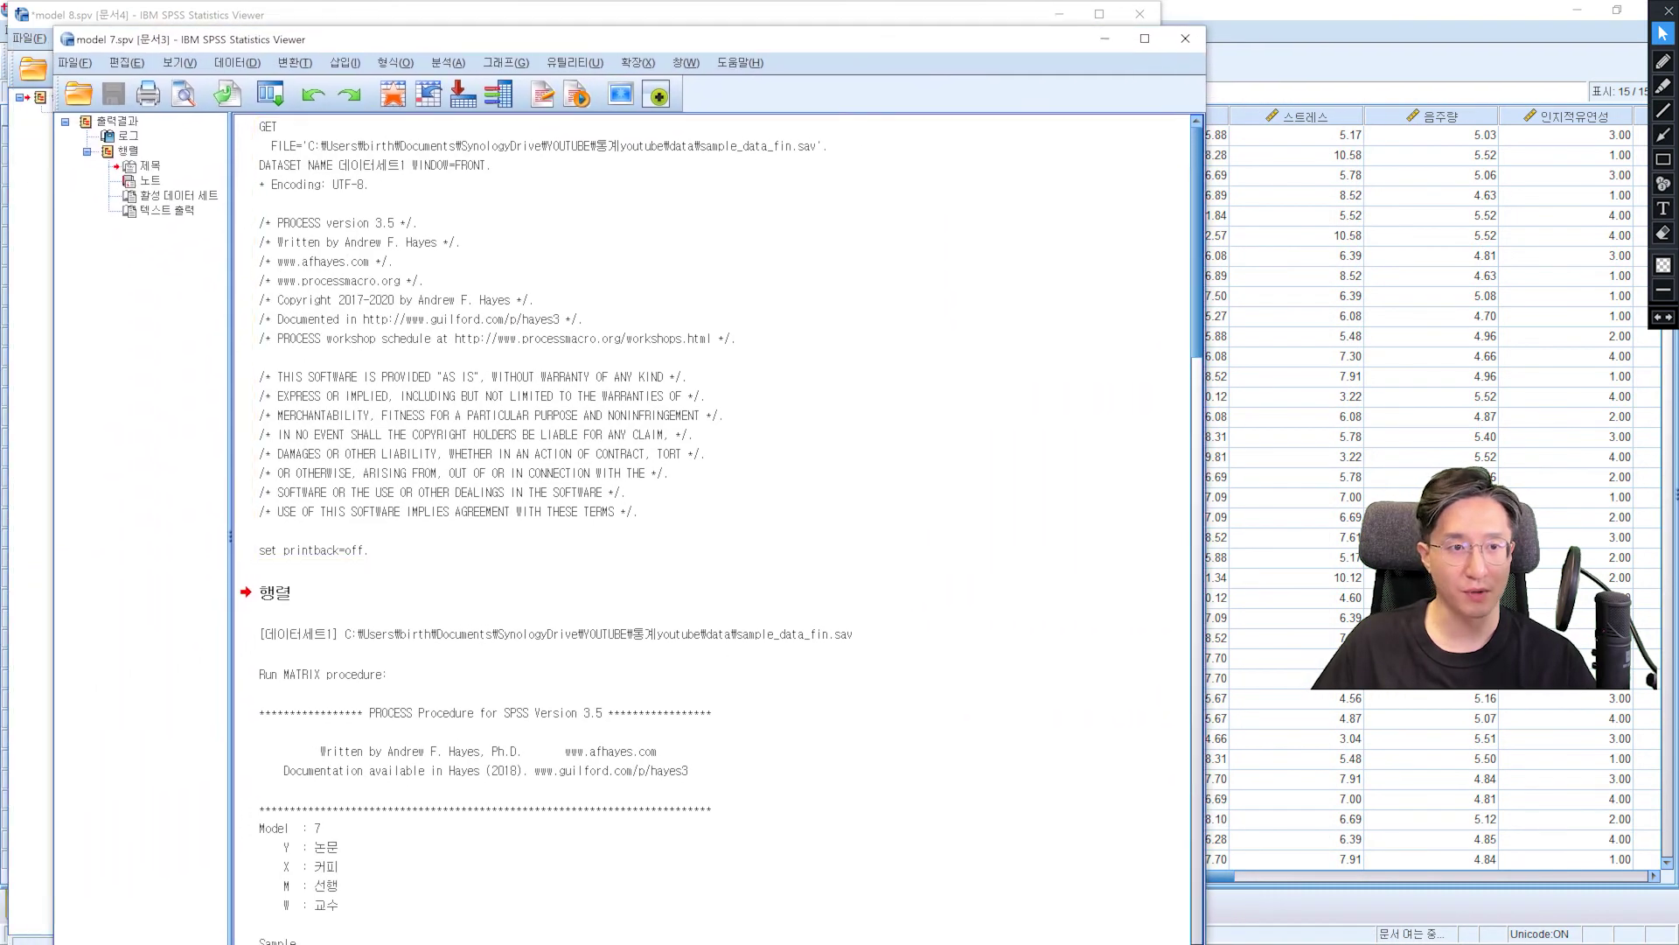
left_click_drag(1121, 314, 887, 327)
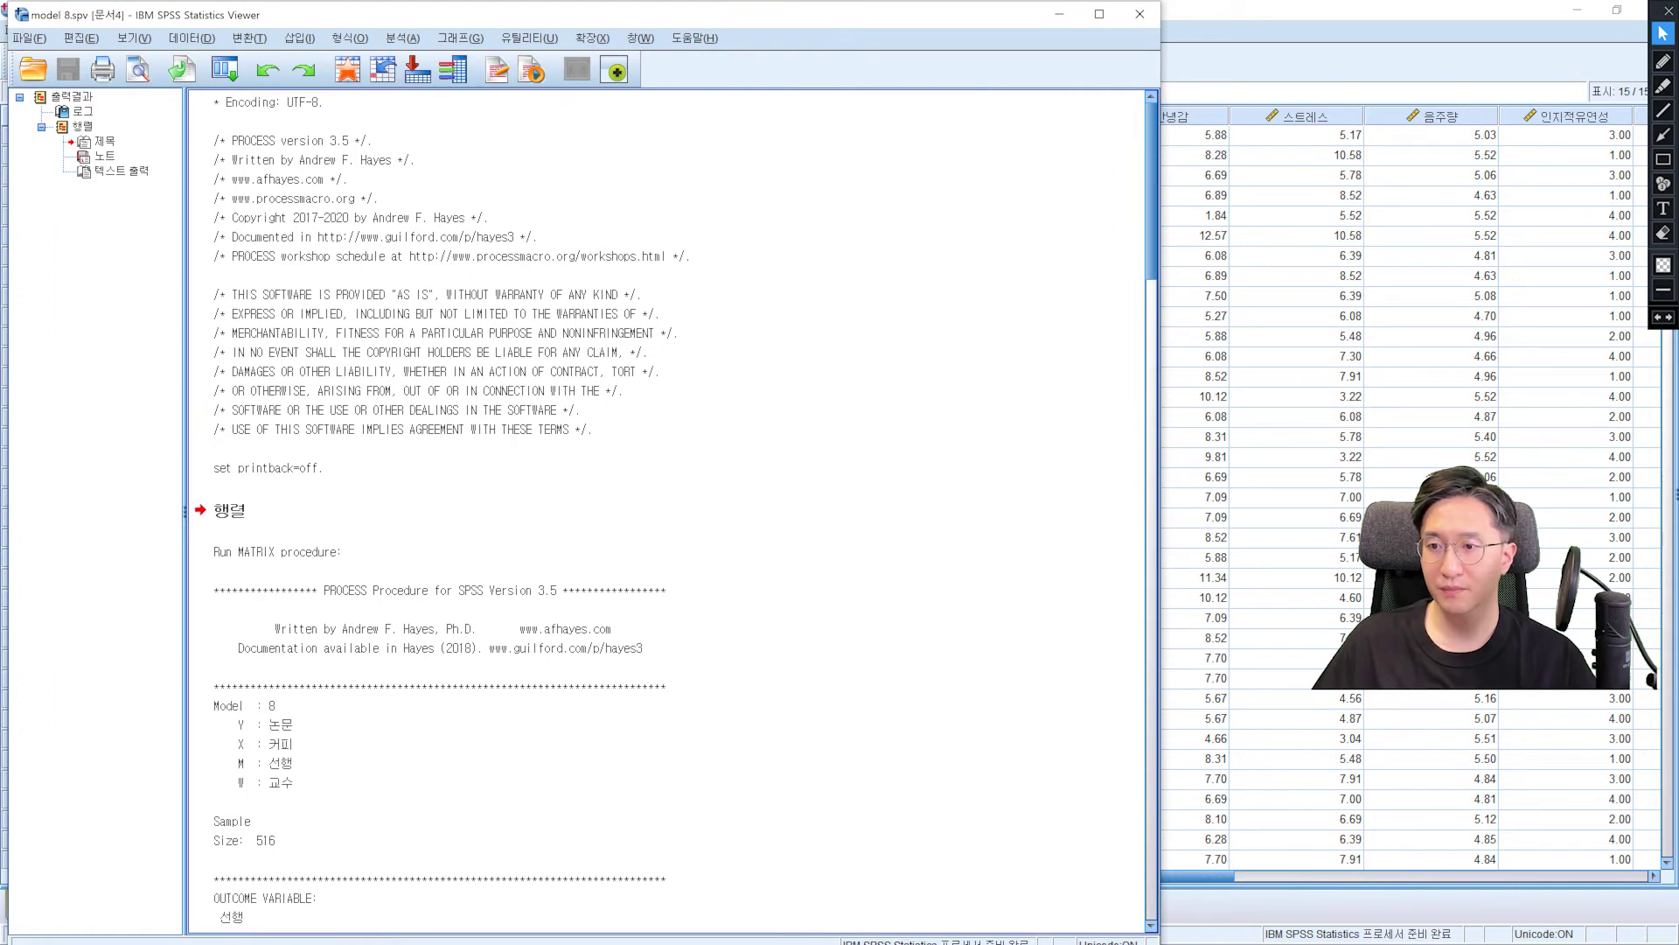
left_click_drag(184, 512, 31, 510)
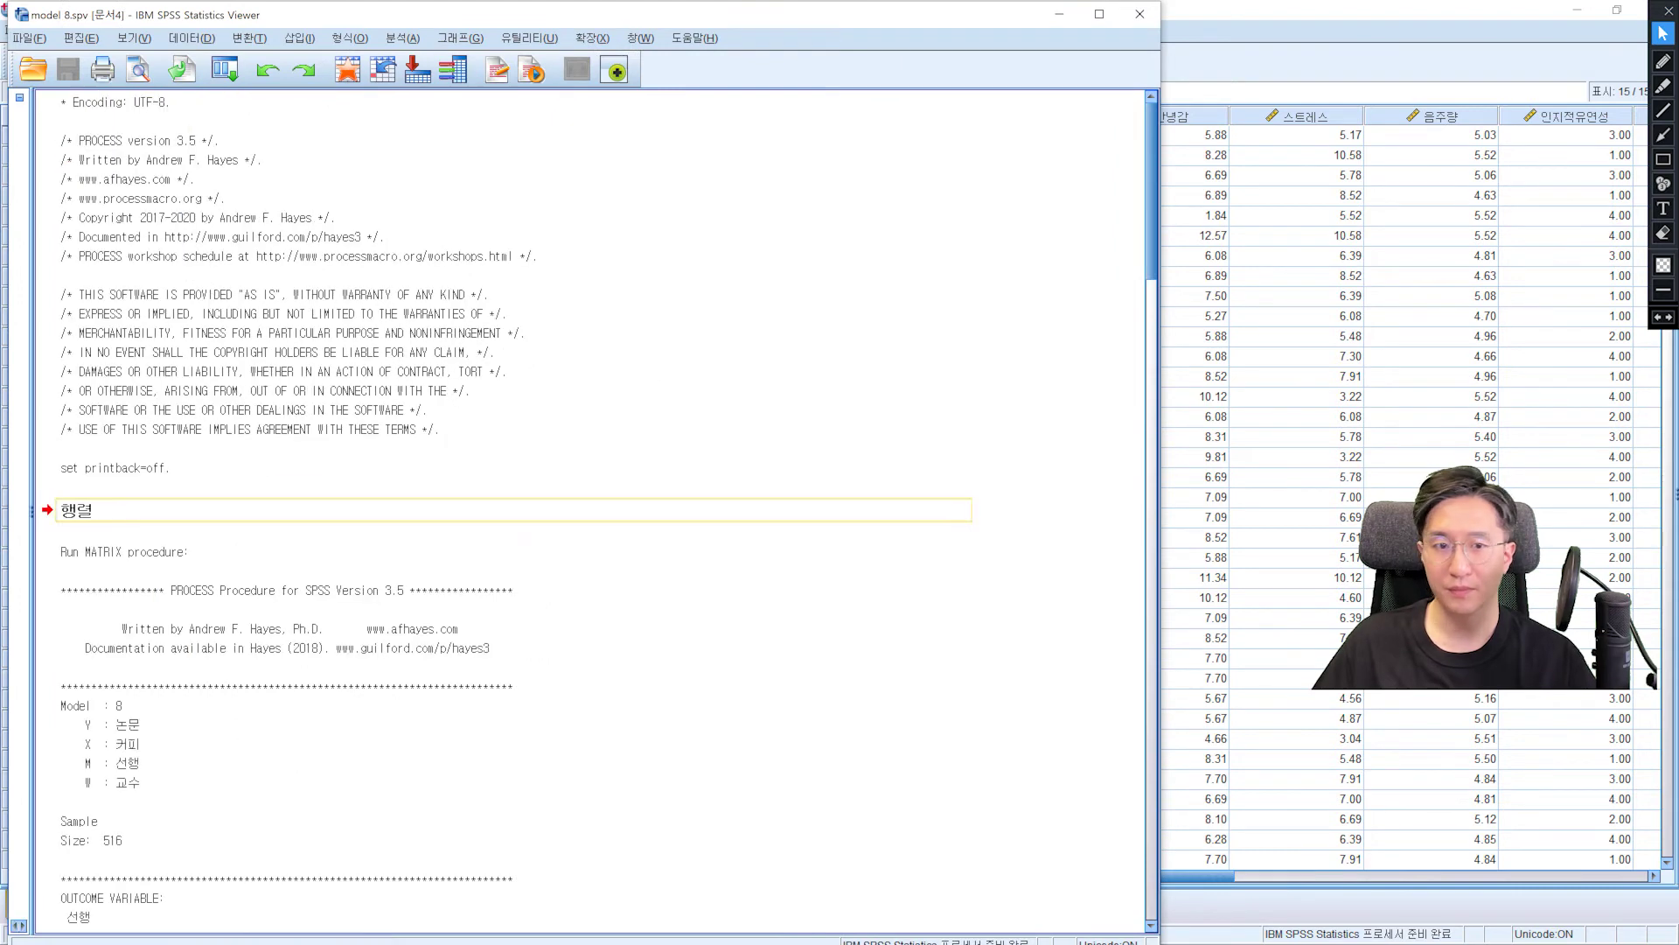
left_click_drag(1160, 504, 559, 483)
left_click_drag(289, 15, 1068, 25)
Step: Collapse the outline pane of the model 7.spv viewer and arrange its narrowed window side by side with model 8.spv
left_click(490, 40)
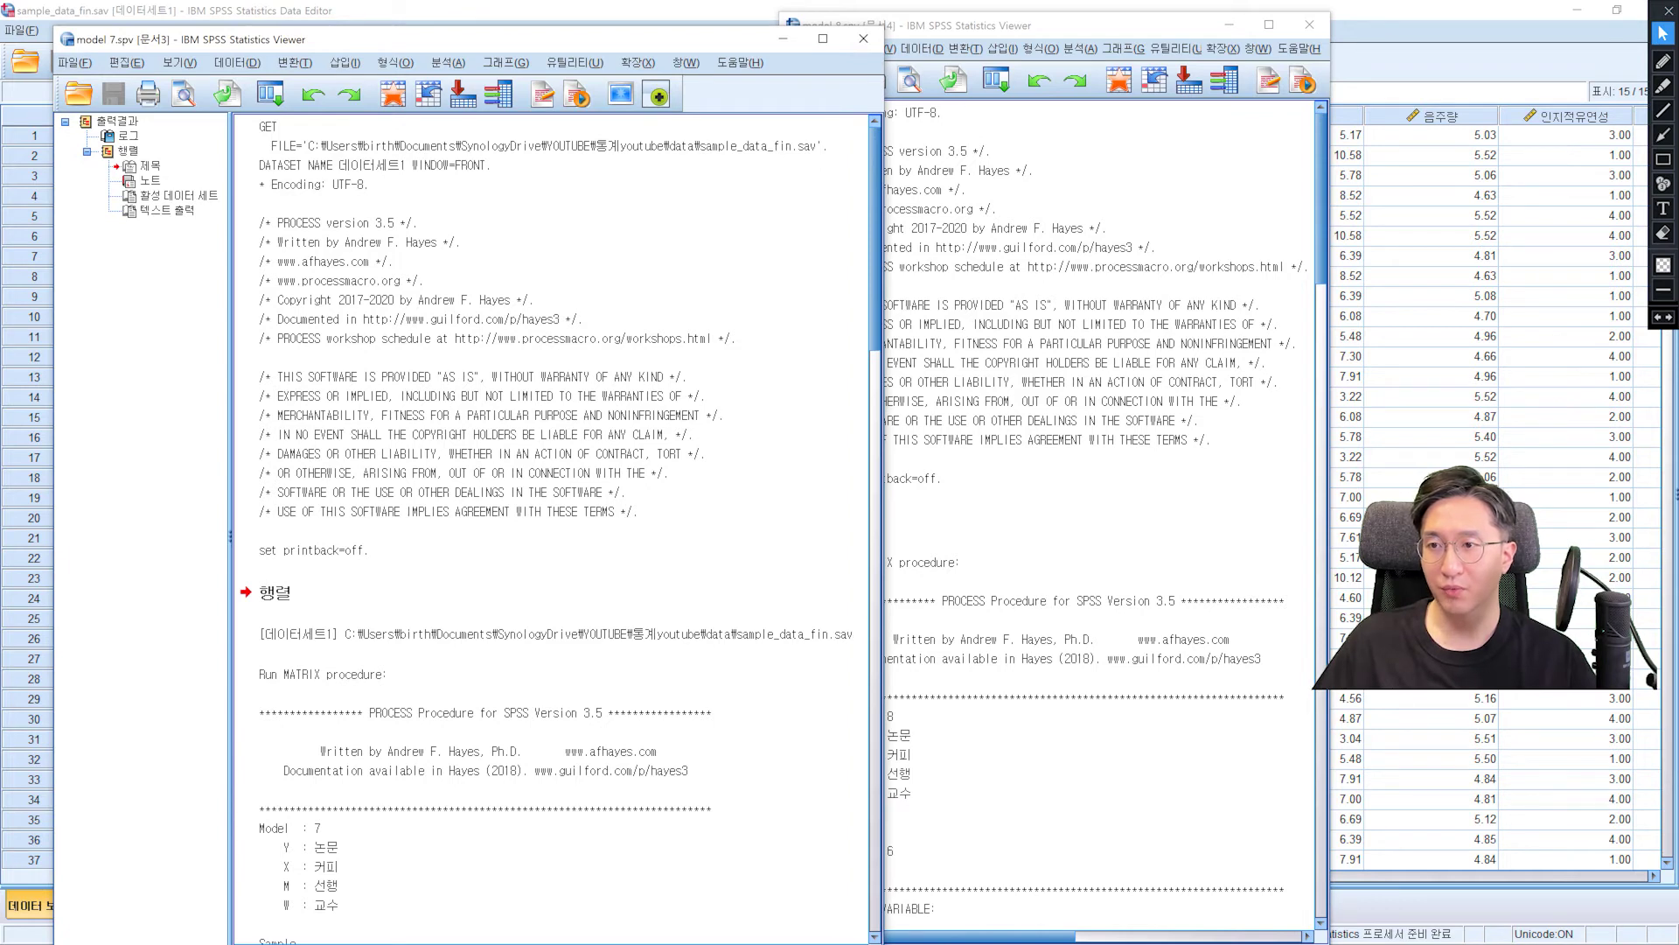
left_click_drag(231, 534, 77, 534)
left_click_drag(883, 571, 728, 571)
left_click_drag(452, 40, 430, 14)
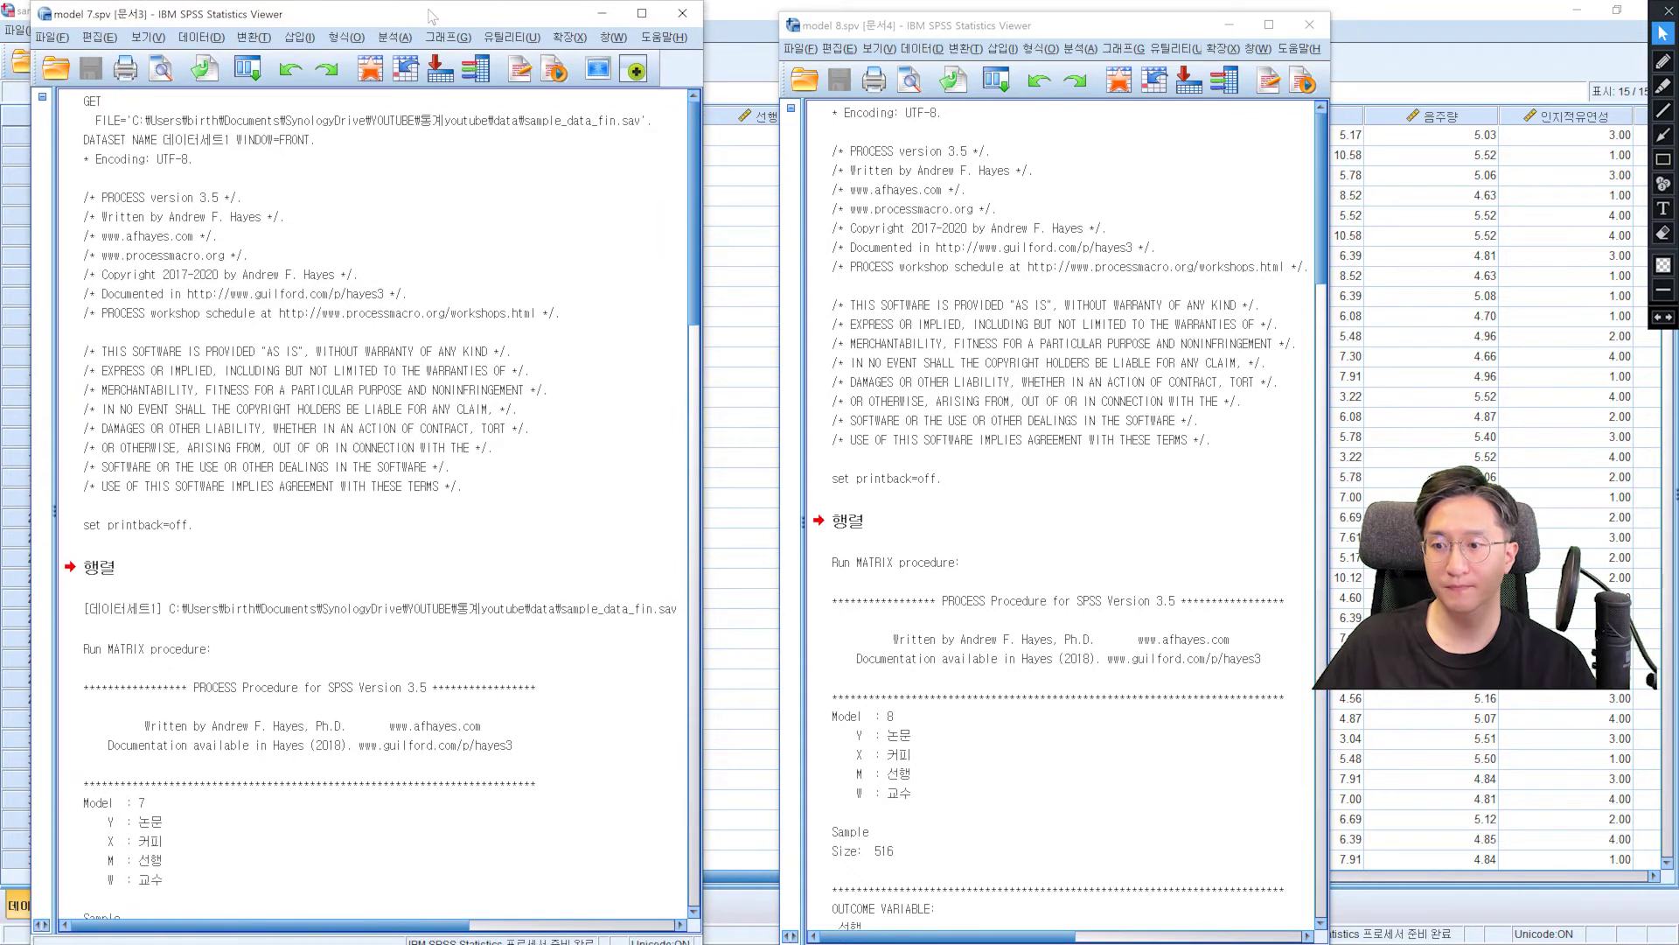
left_click_drag(1330, 326, 1365, 326)
left_click_drag(1123, 30, 1057, 25)
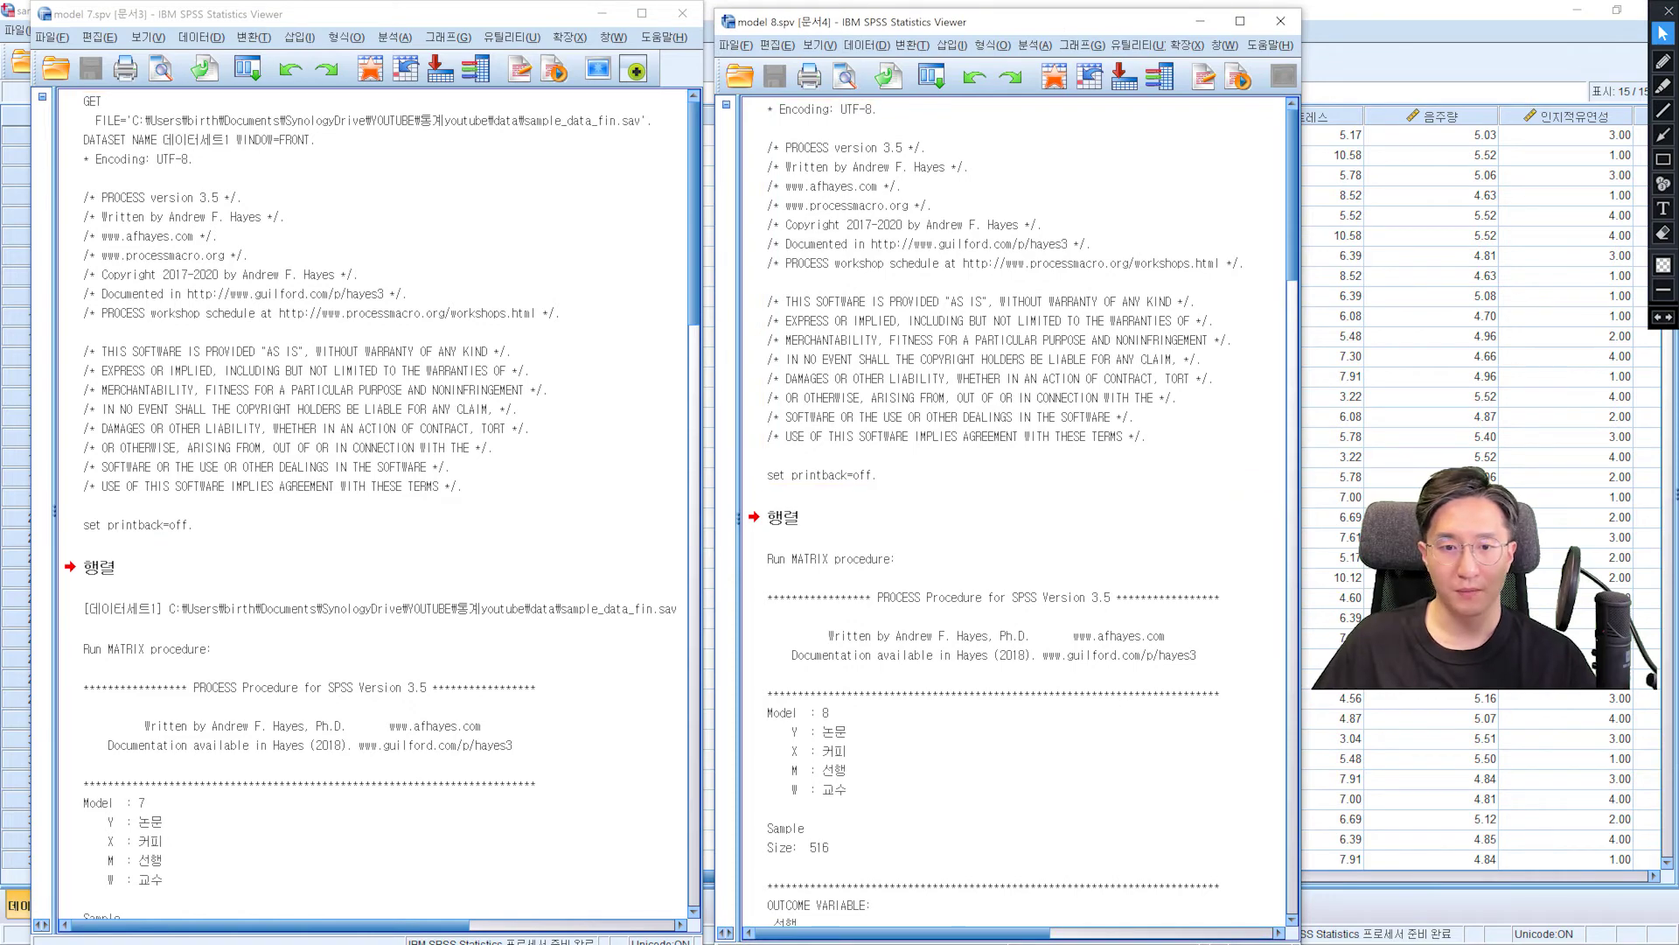
Step: Bring the model specifications into view in both outputs and tighten the two viewer windows edge to edge
scroll(1014, 512, "down", 4)
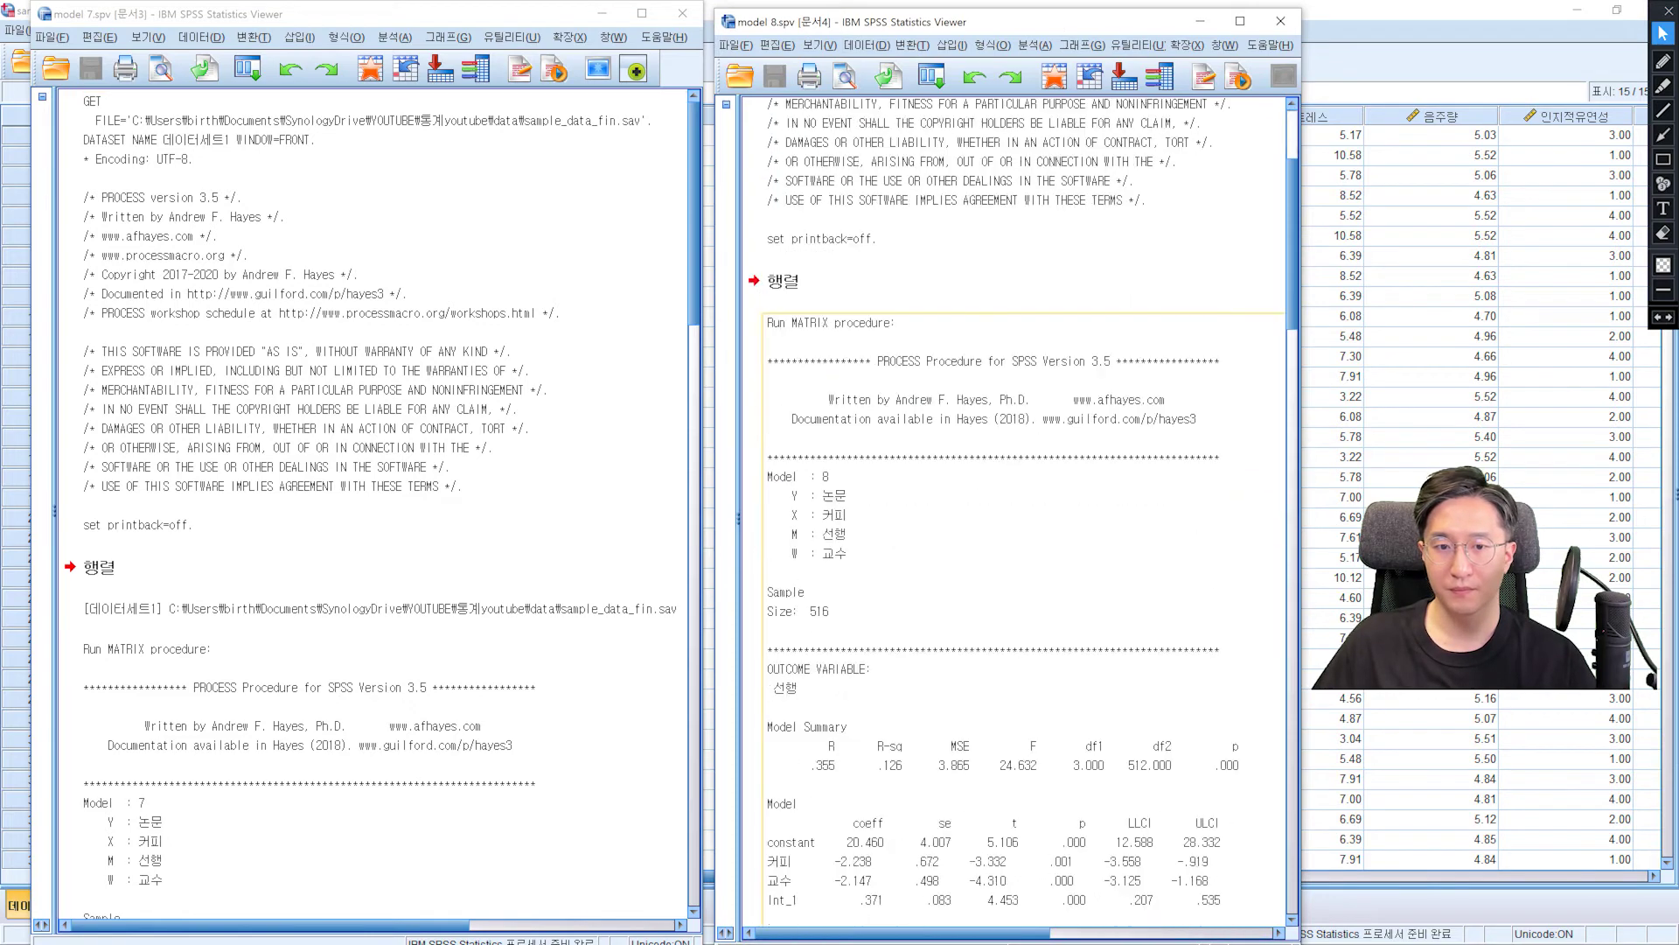
left_click(376, 665)
scroll(372, 508, "down", 4)
scroll(376, 507, "down", 3)
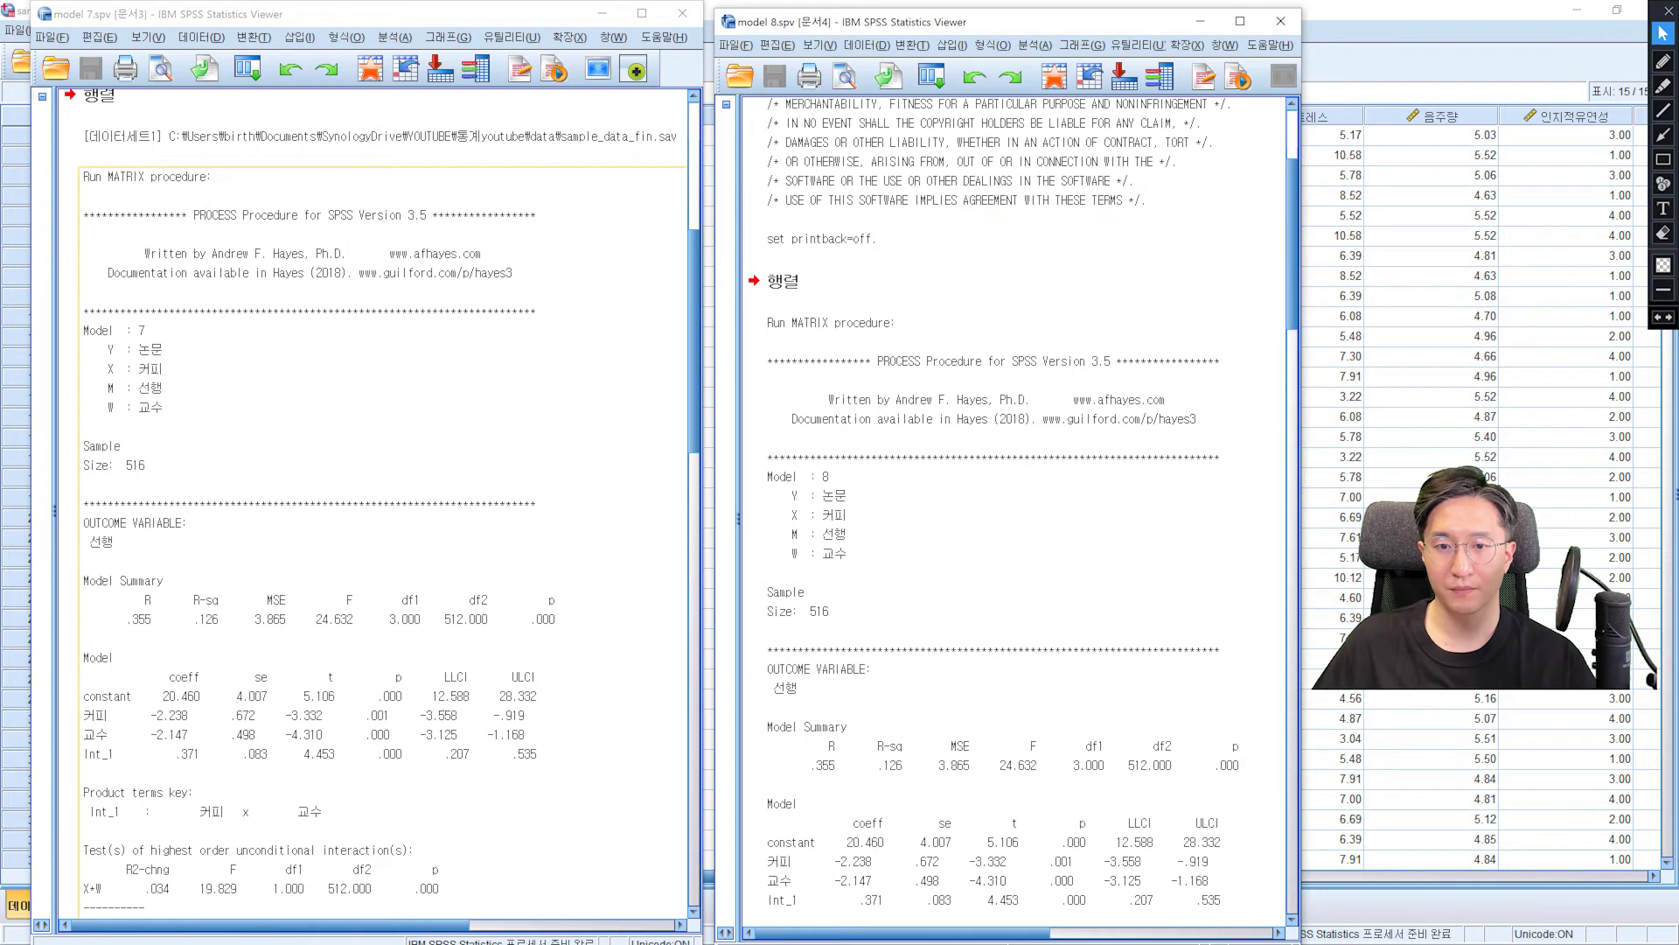
left_click_drag(704, 470, 611, 465)
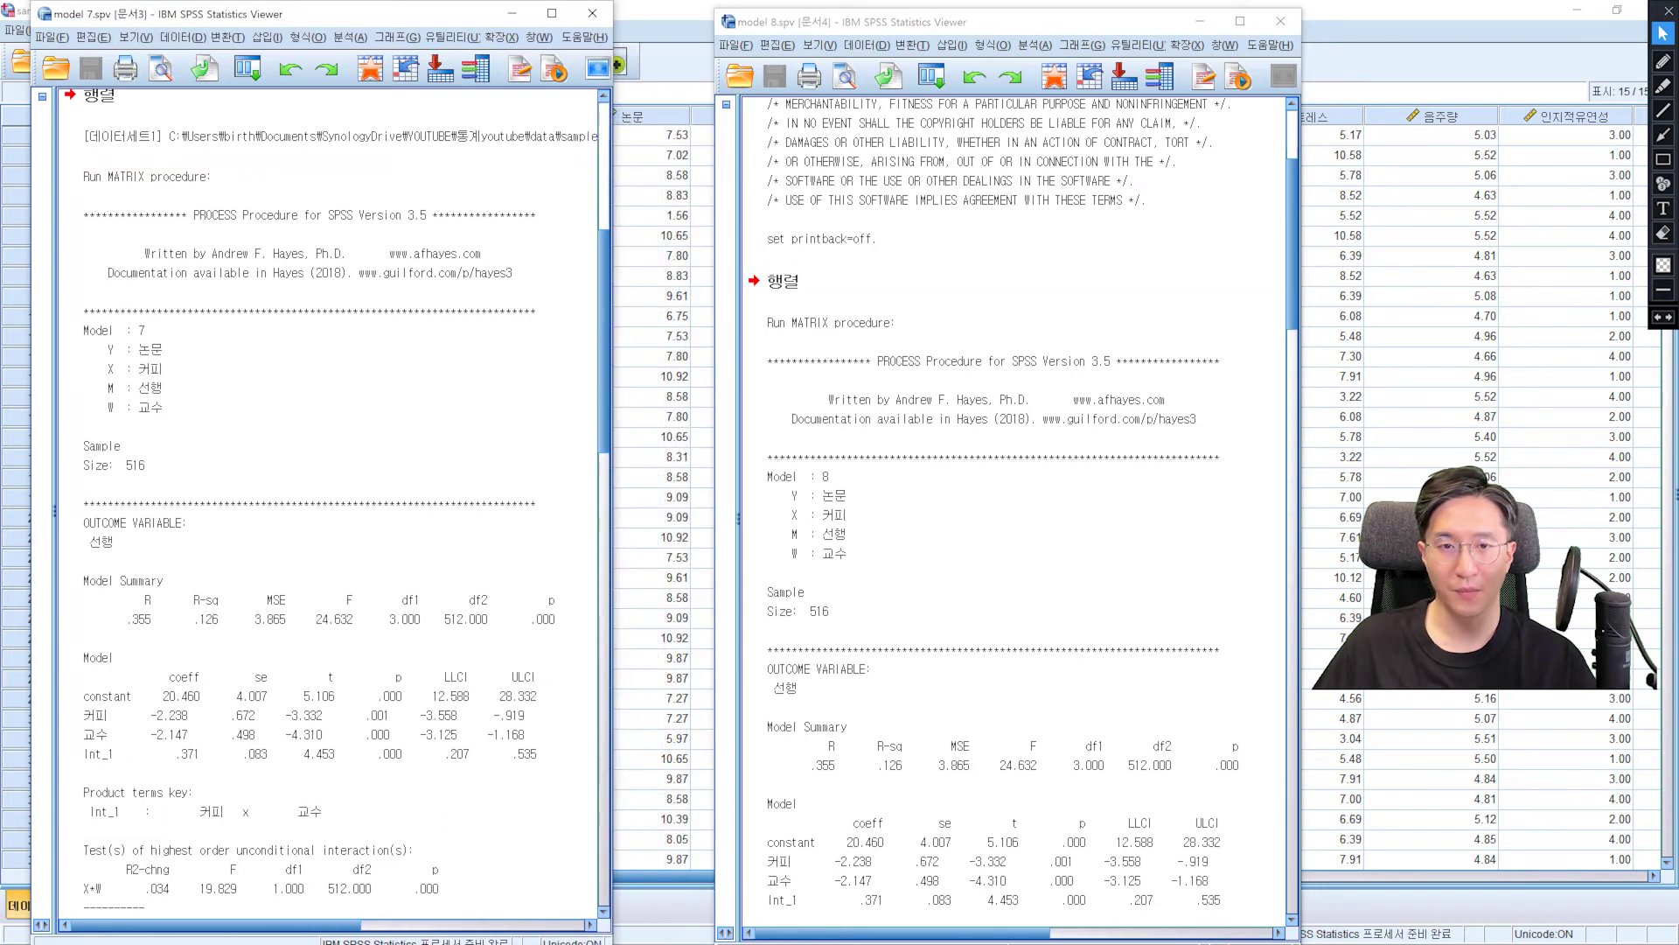
left_click_drag(1019, 23, 920, 17)
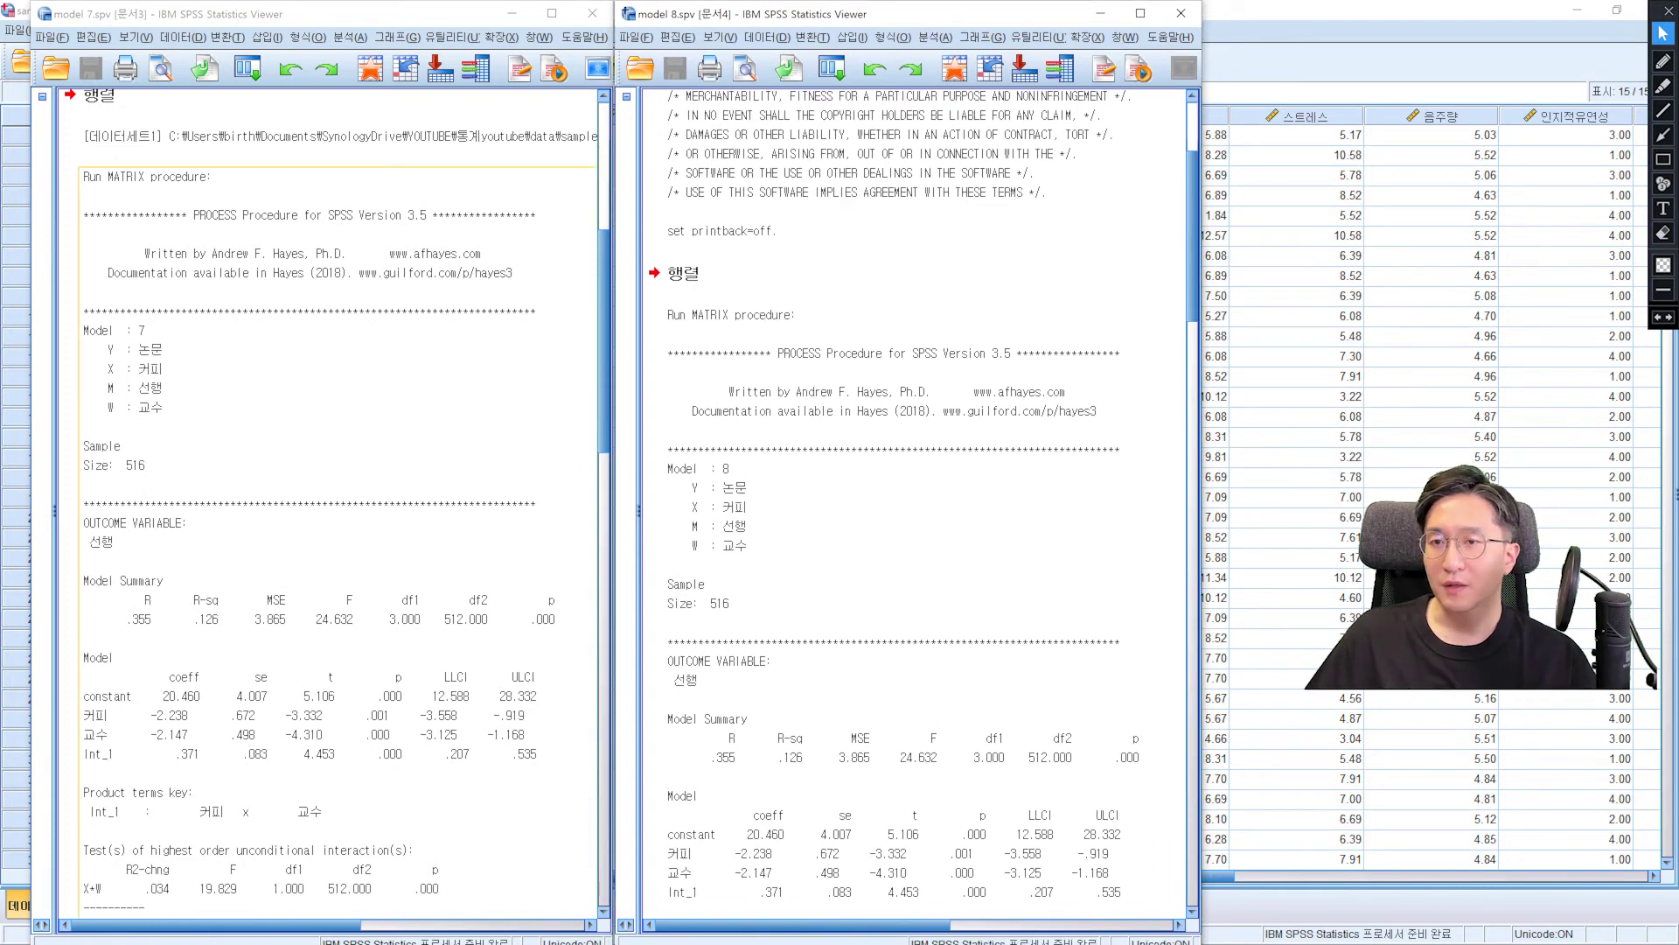
Step: Circle the model numbers 7 and 8 and mark the Y, X, M and W variable lists in both outputs with the highlighter
scroll(411, 359, "down", 2)
scroll(411, 359, "up", 4)
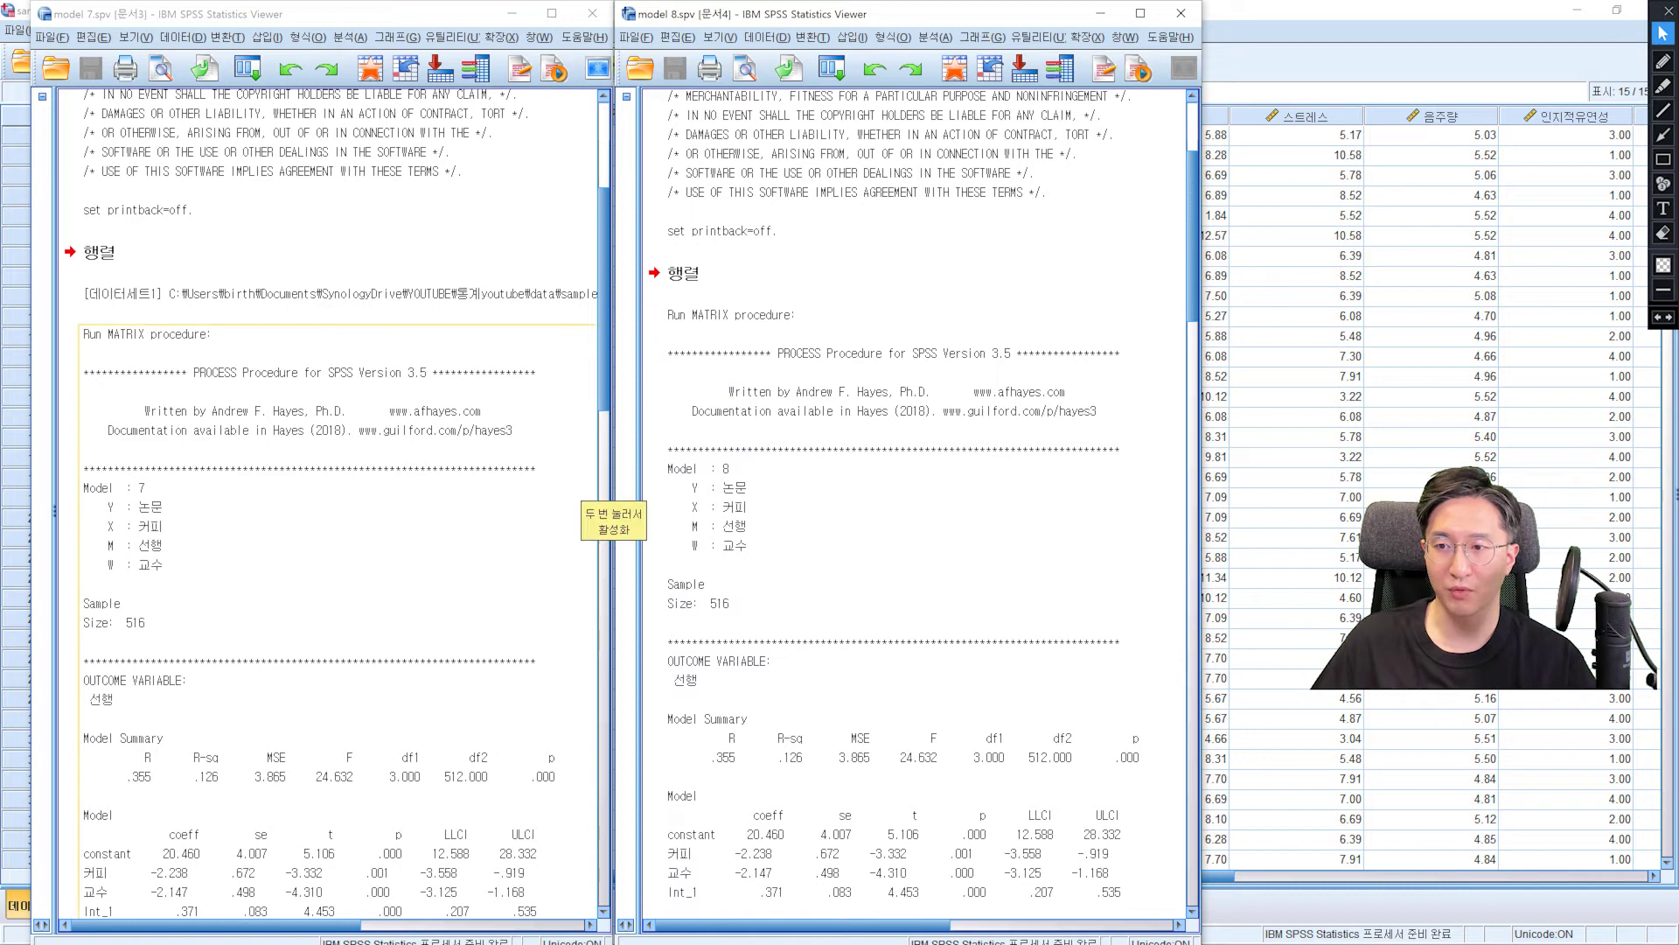
left_click(1663, 85)
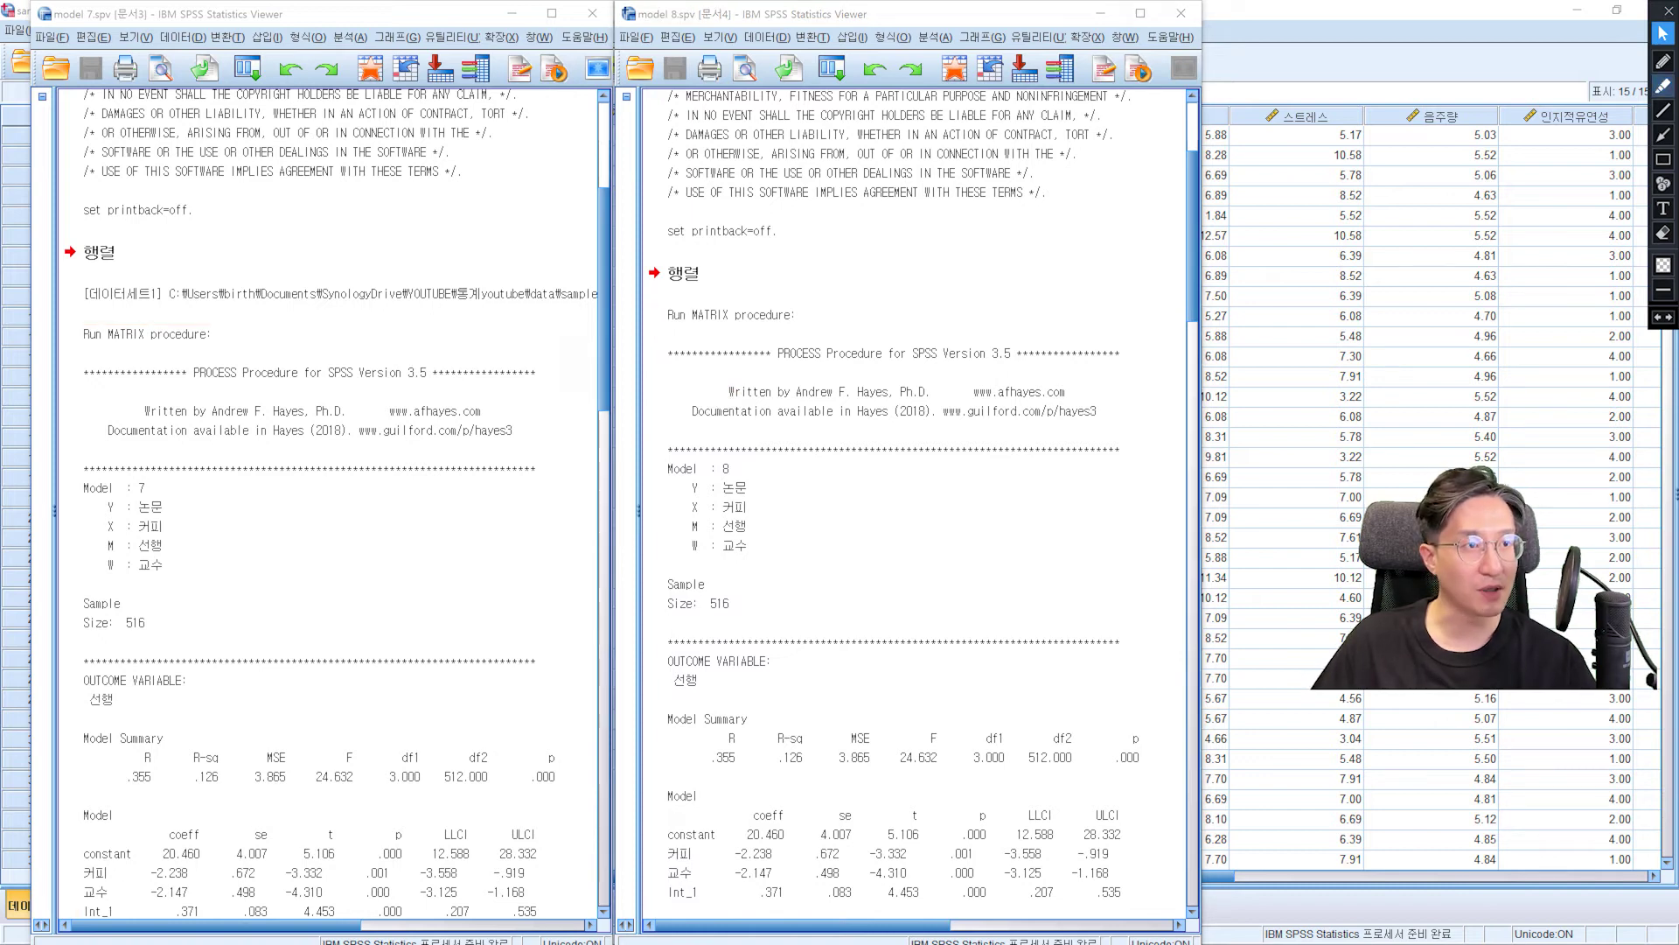
mouse_move(147, 500)
left_mouse_down()
mouse_move(116, 495)
mouse_move(157, 488)
left_mouse_up()
mouse_move(726, 485)
left_mouse_down()
mouse_move(704, 443)
mouse_move(750, 453)
mouse_move(735, 490)
left_mouse_up()
left_click_drag(184, 496, 189, 570)
left_click_drag(769, 482, 761, 578)
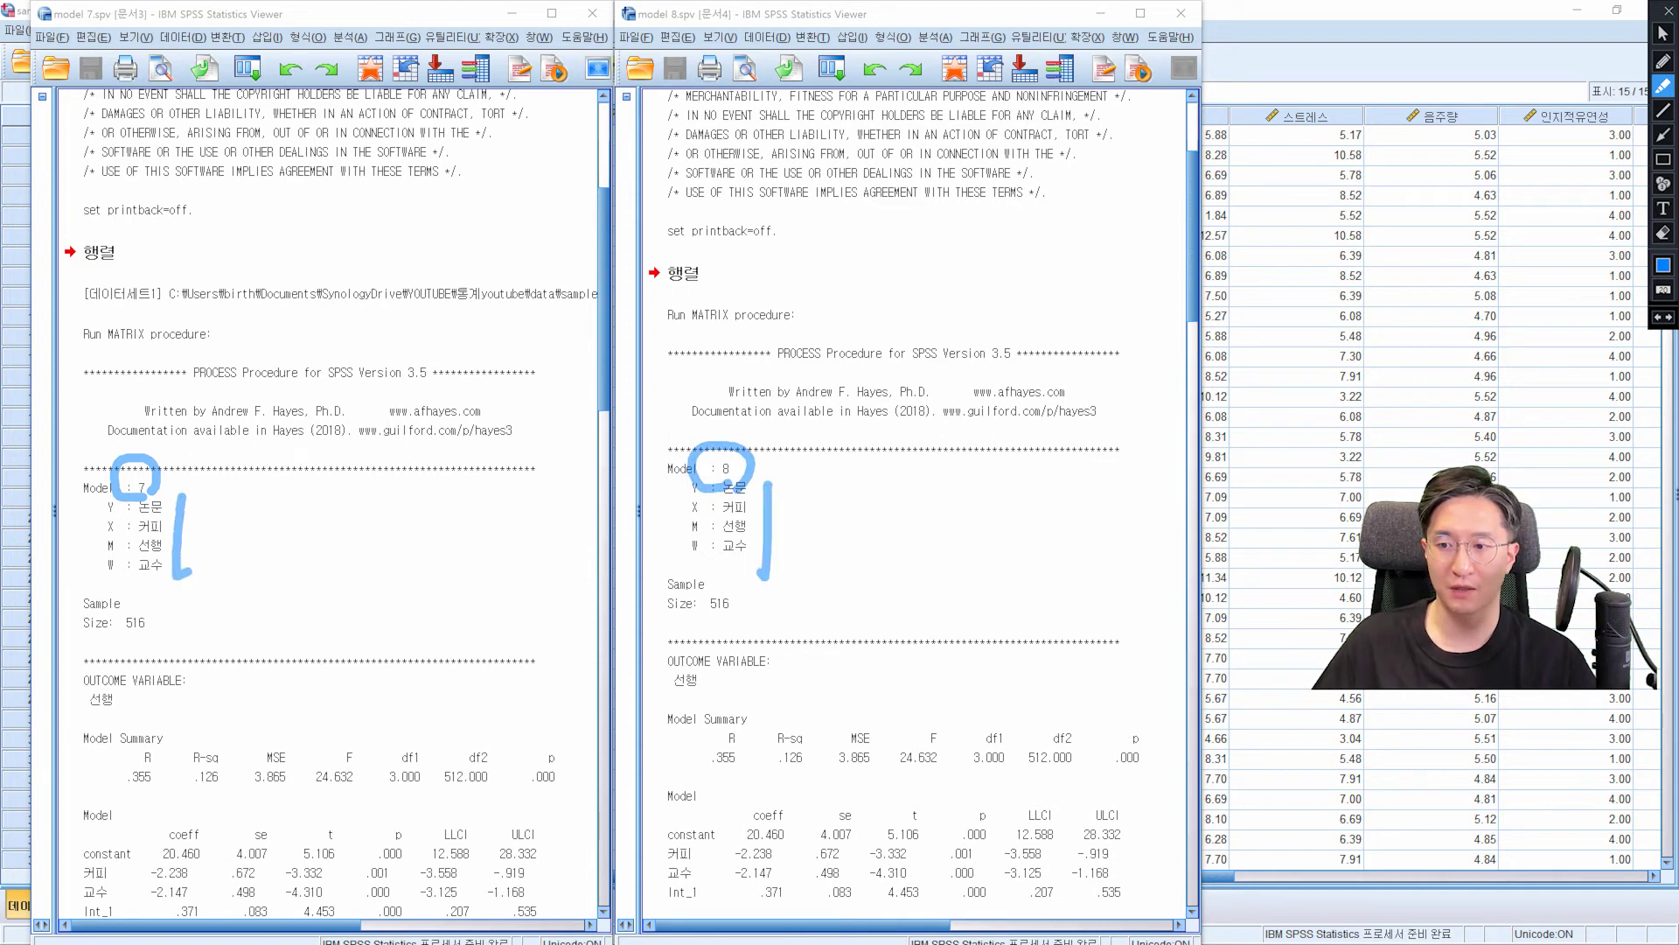
Step: Clear all highlighter marks from the model 7 and model 8 outputs
left_click(1663, 32)
scroll(945, 98, "down", 5)
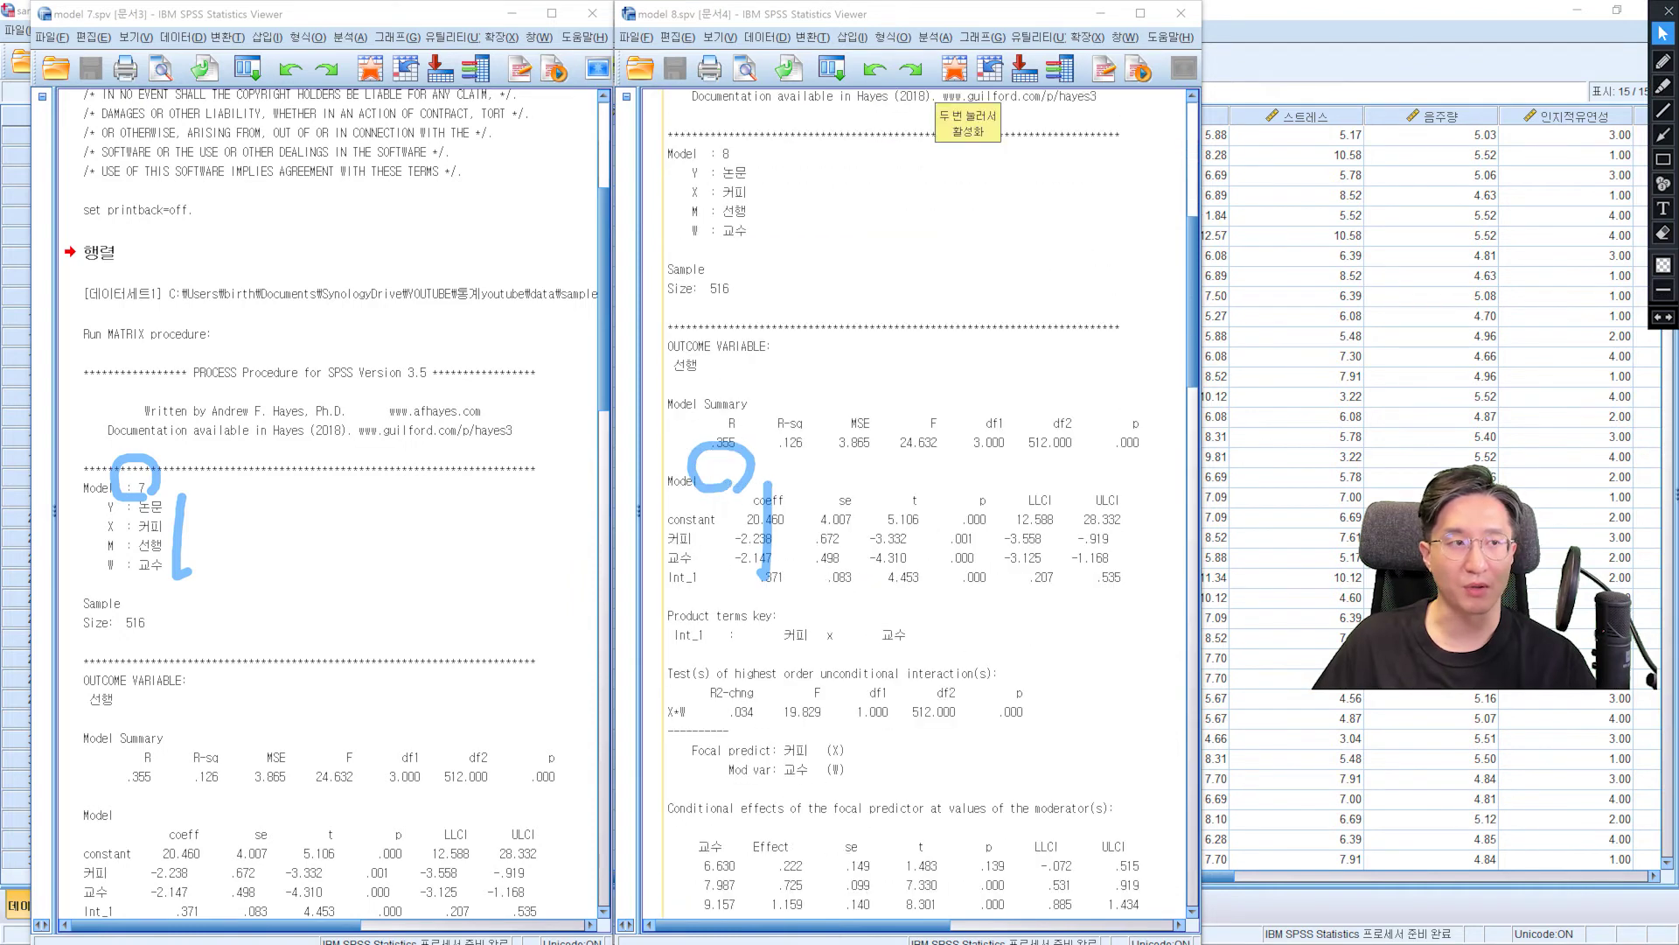
double_click(1664, 232)
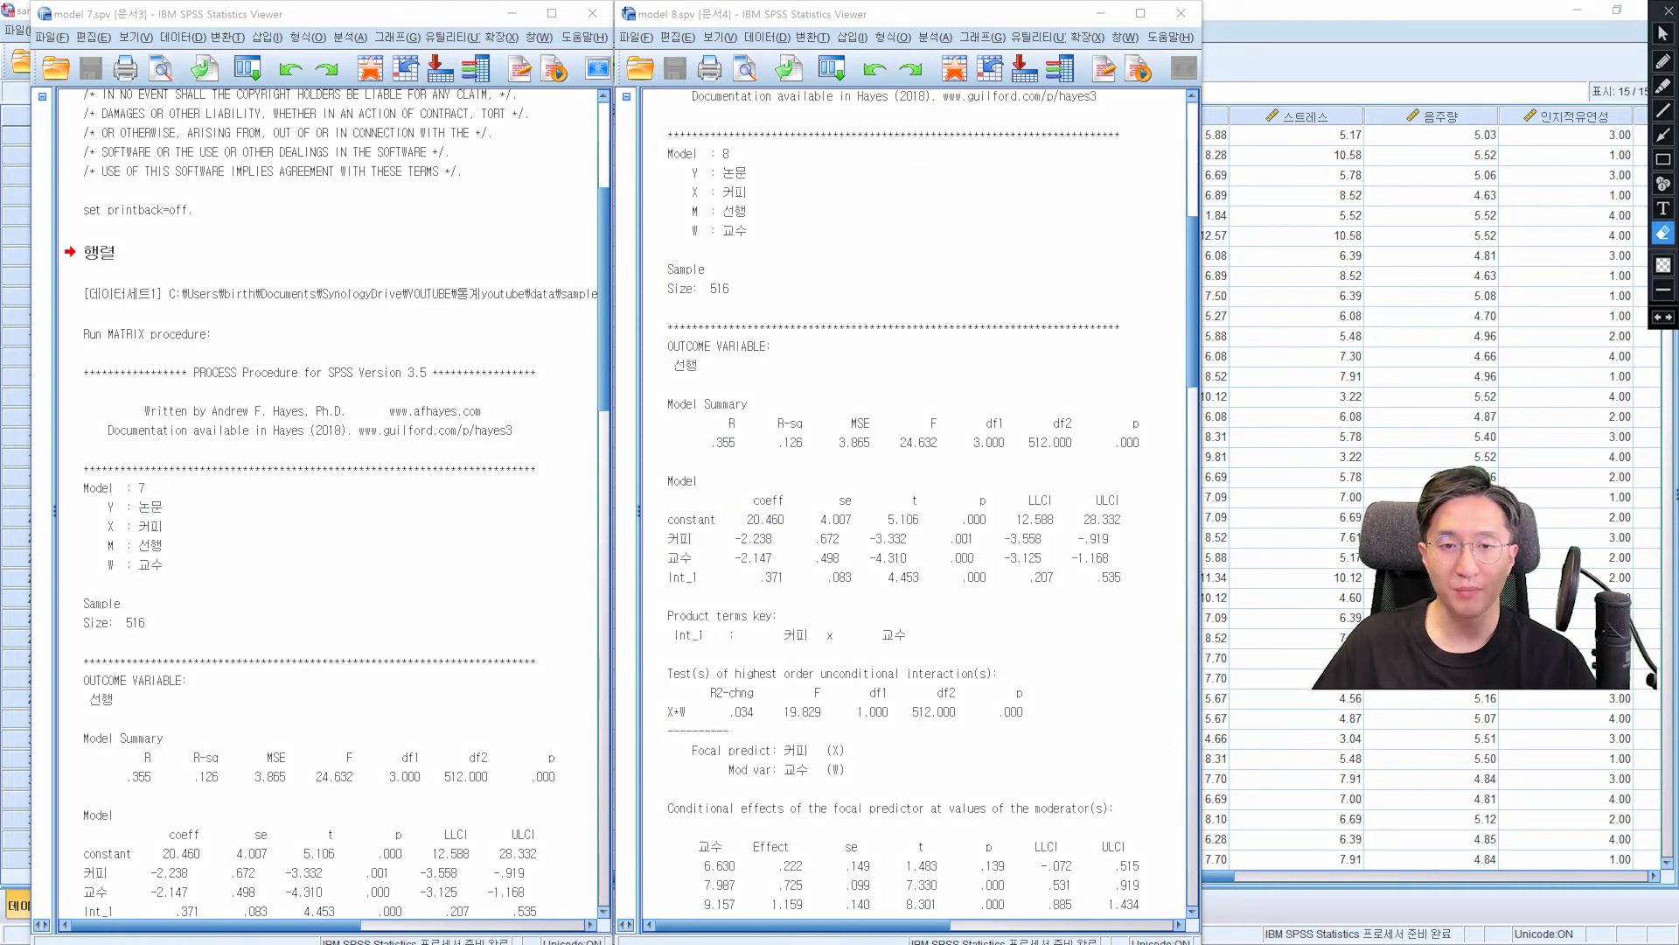
left_click(1664, 32)
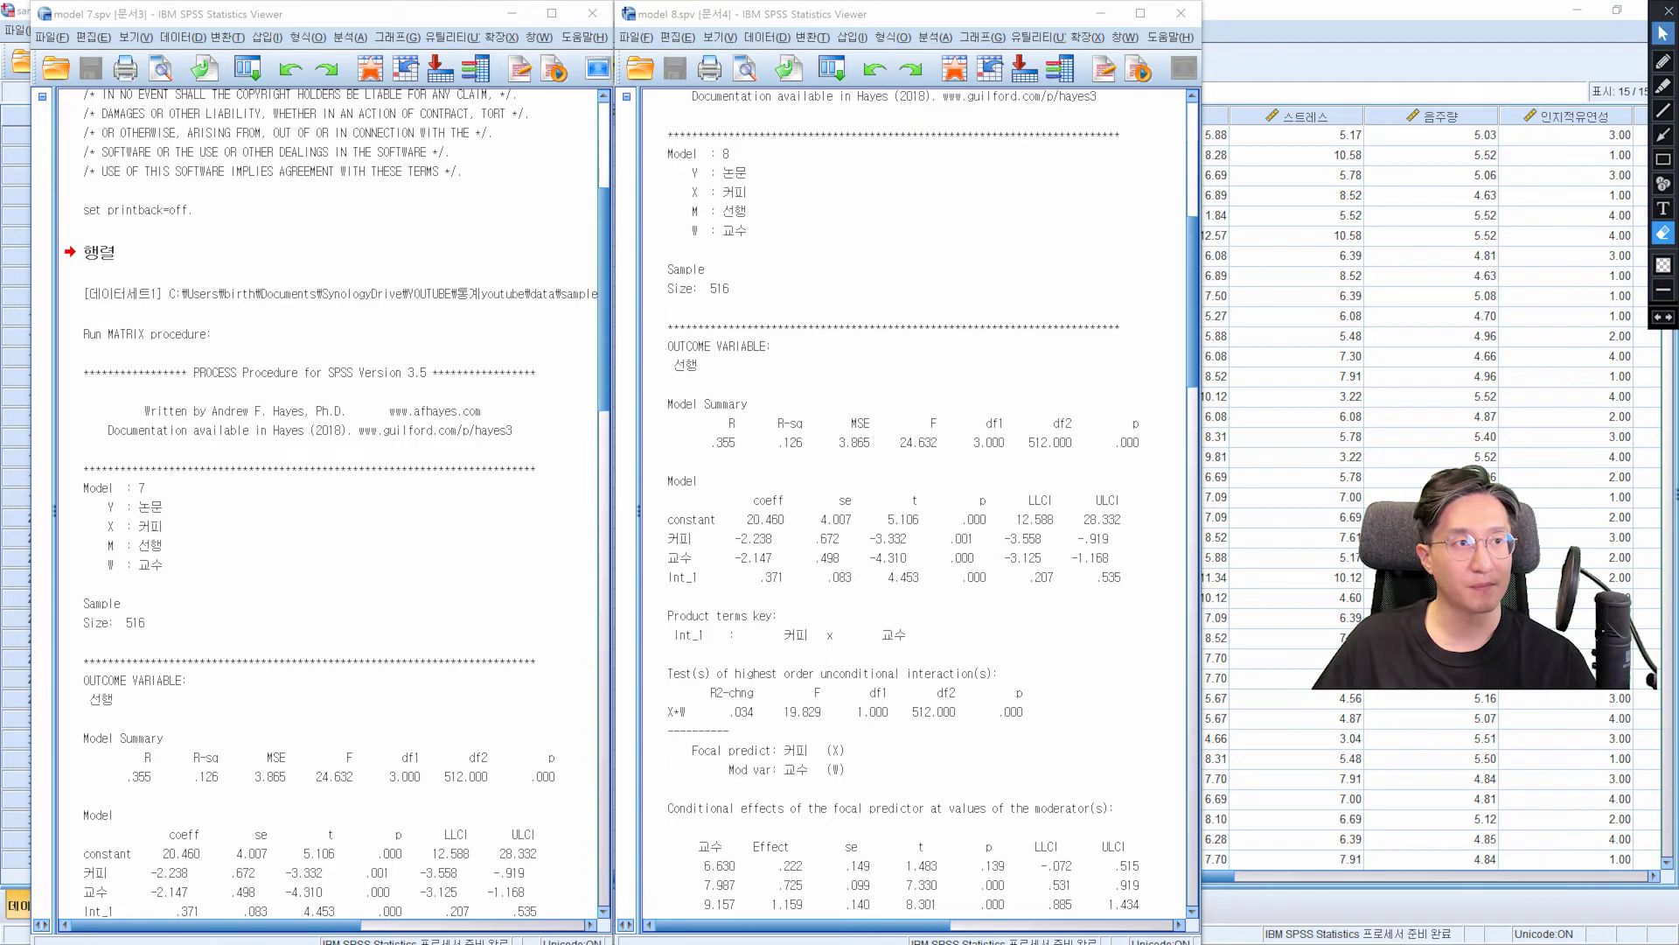
Step: Align both outputs at the results for outcome variable 선행 to compare the two models' first regressions
scroll(337, 501, "down", 3)
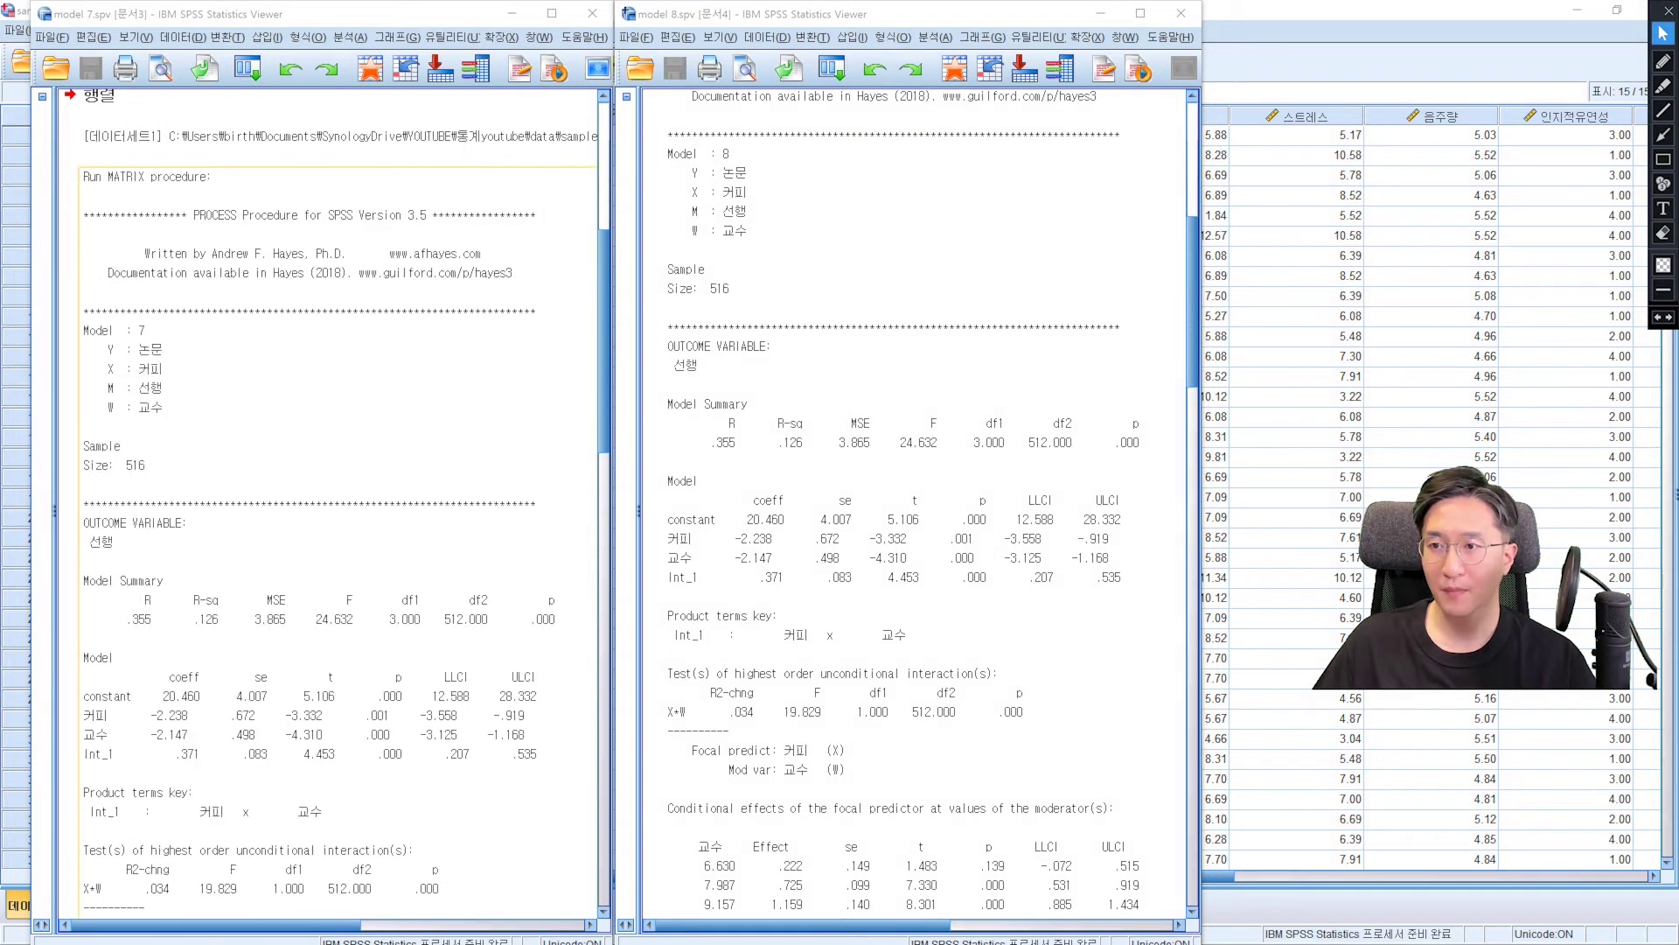
scroll(337, 502, "down", 2)
scroll(337, 501, "down", 2)
scroll(337, 501, "down", 2)
scroll(337, 501, "up", 2)
scroll(337, 501, "down", 1)
scroll(336, 501, "down", 1)
scroll(337, 501, "down", 6)
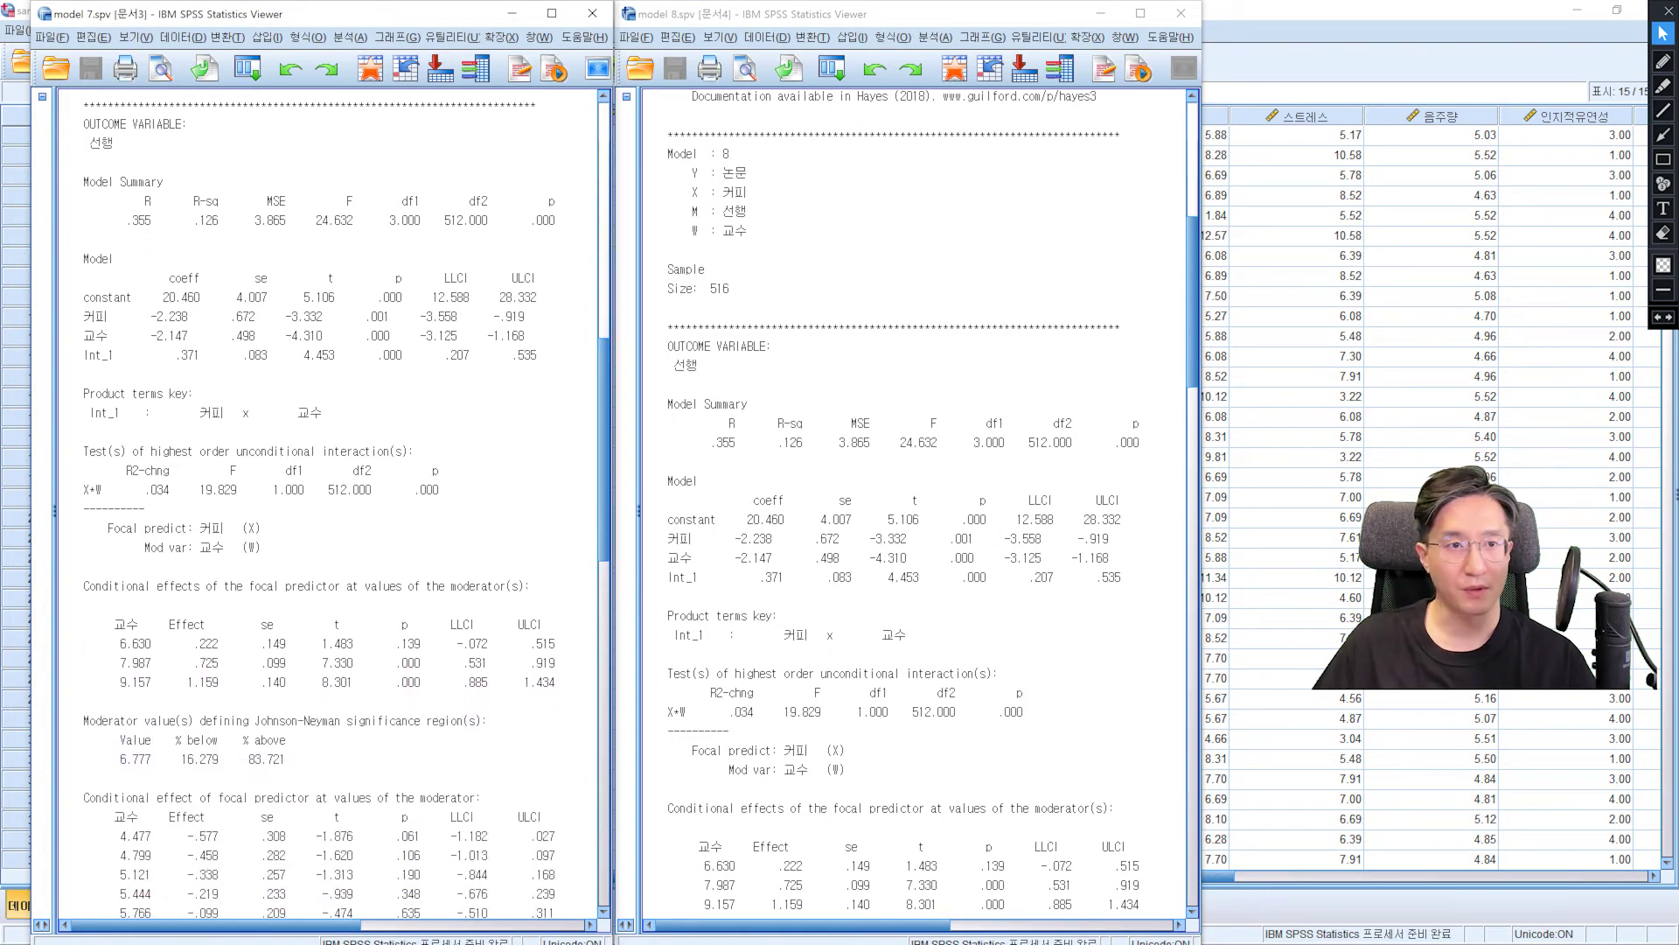
scroll(918, 503, "down", 5)
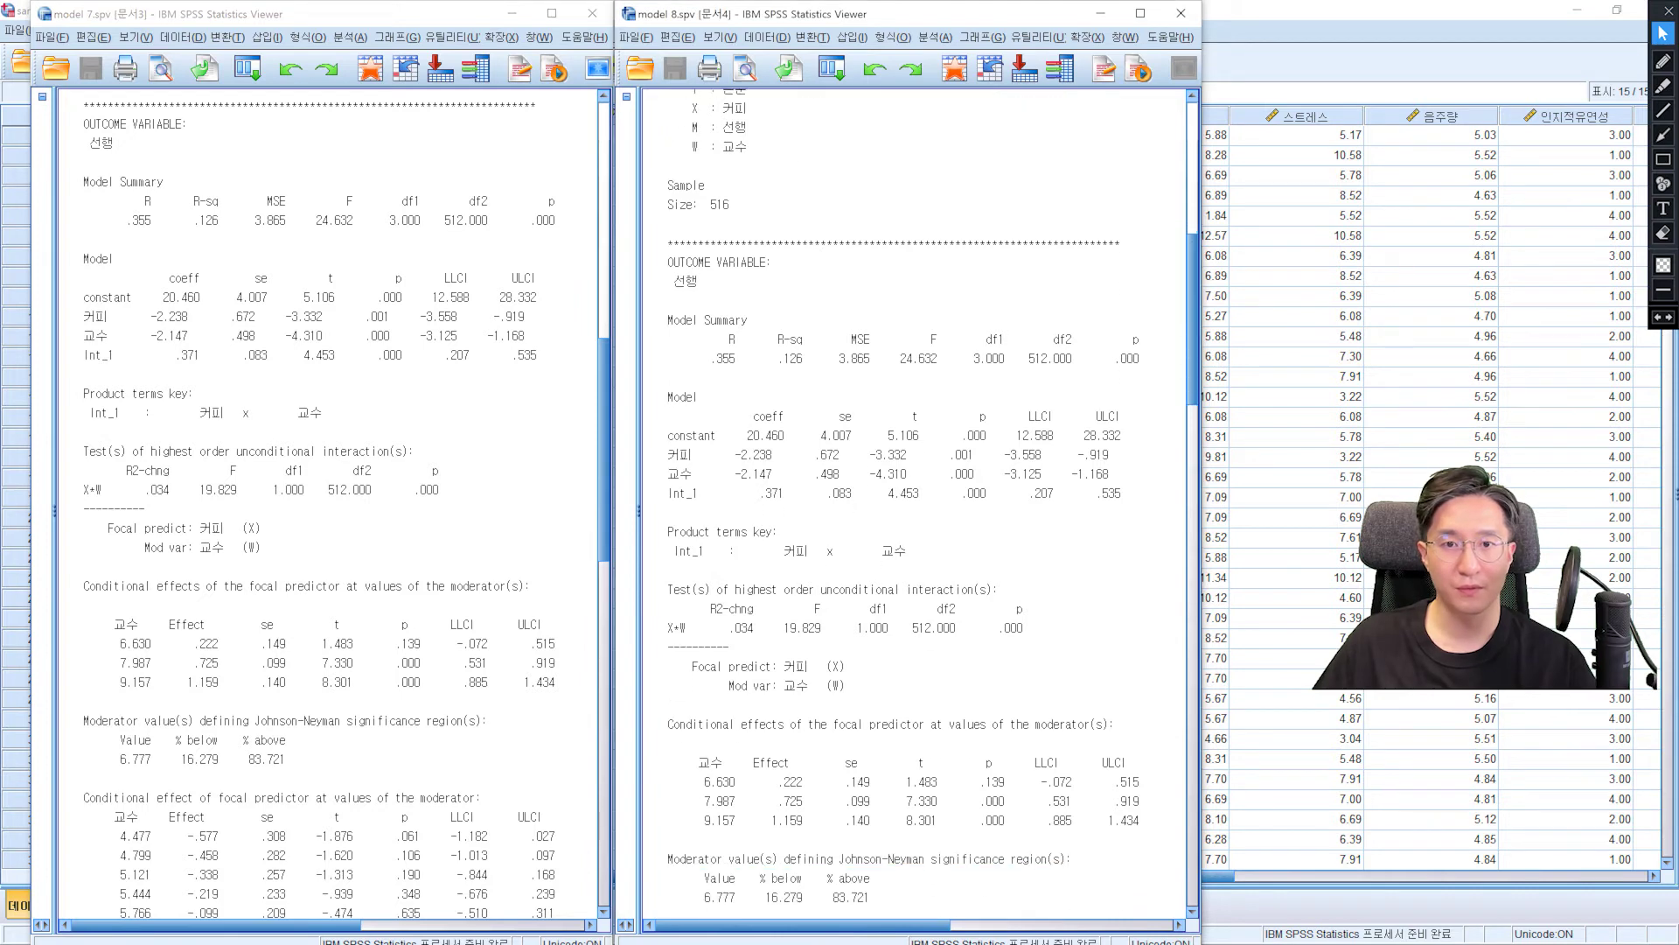
scroll(918, 503, "down", 1)
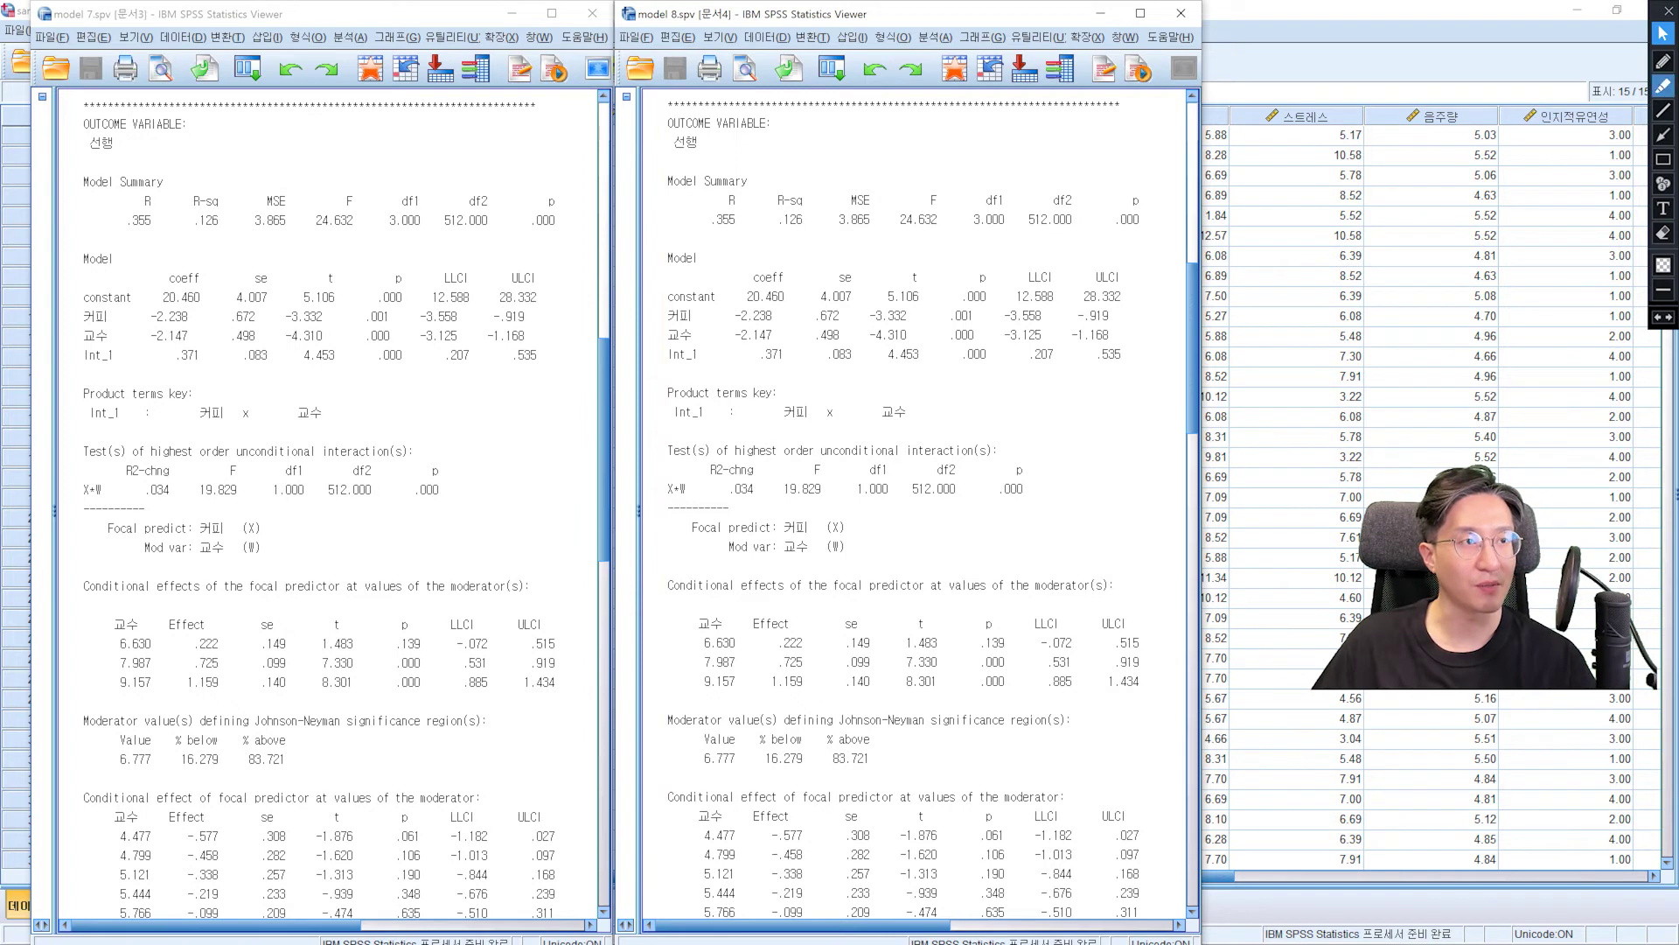
Step: Write a large blue 7 over the model 7 output and a large red 8 over the model 8 output with the highlighter
left_click(1663, 86)
mouse_move(280, 70)
left_mouse_down()
mouse_move(287, 12)
mouse_move(333, 13)
mouse_move(335, 133)
left_mouse_up()
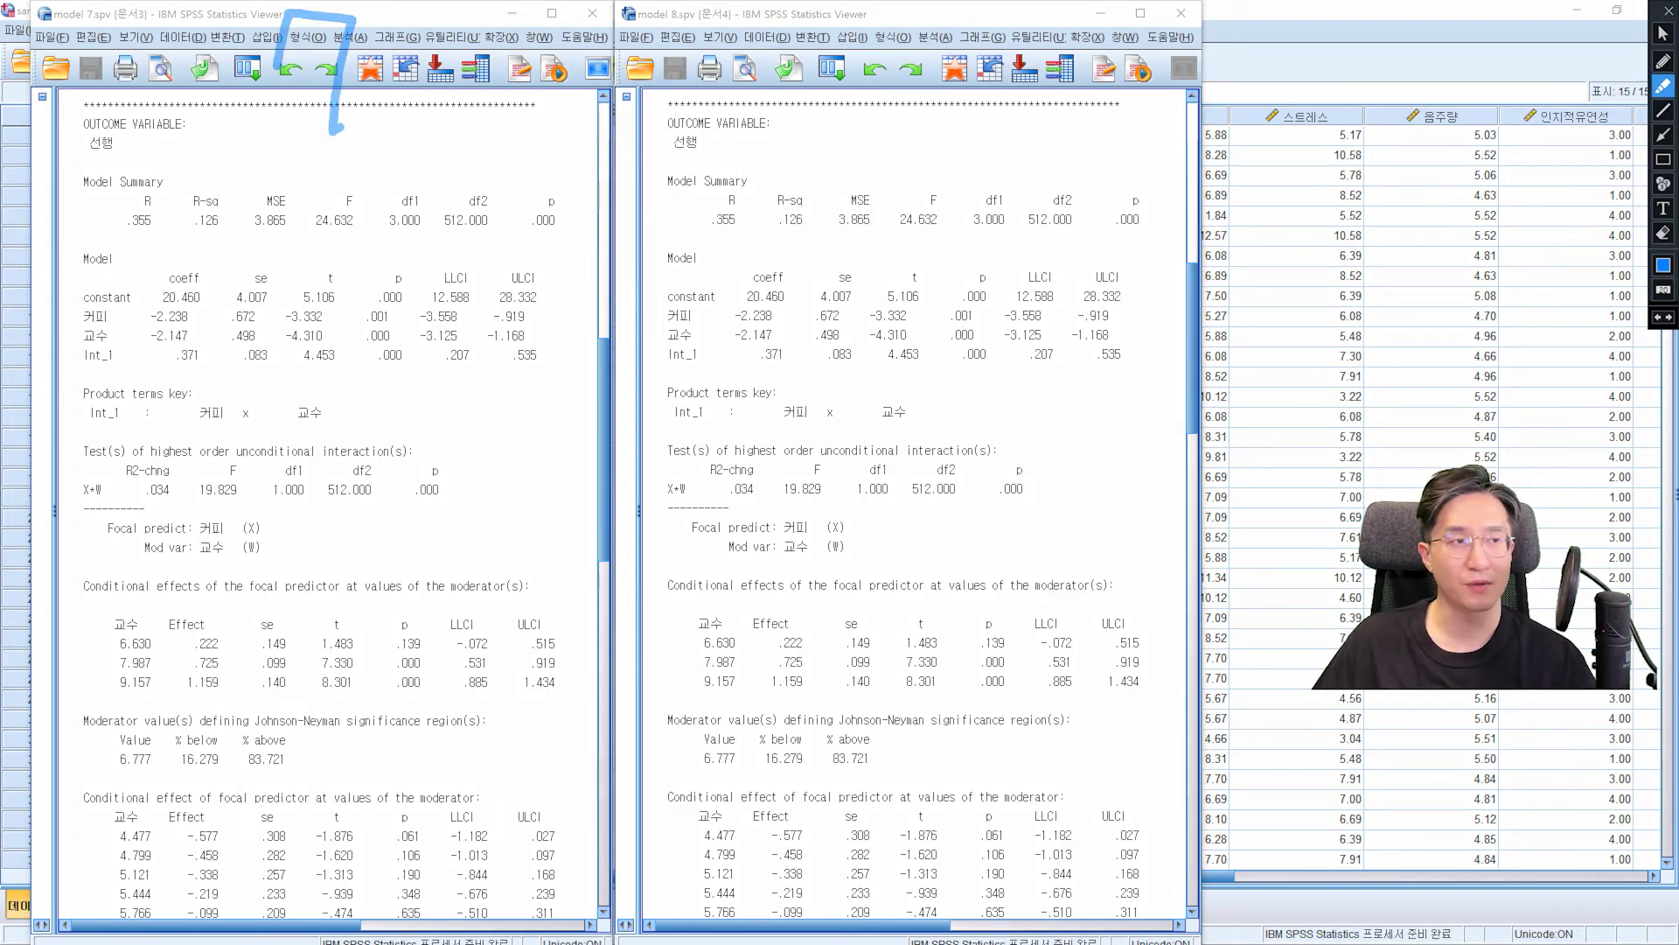
left_click(1663, 264)
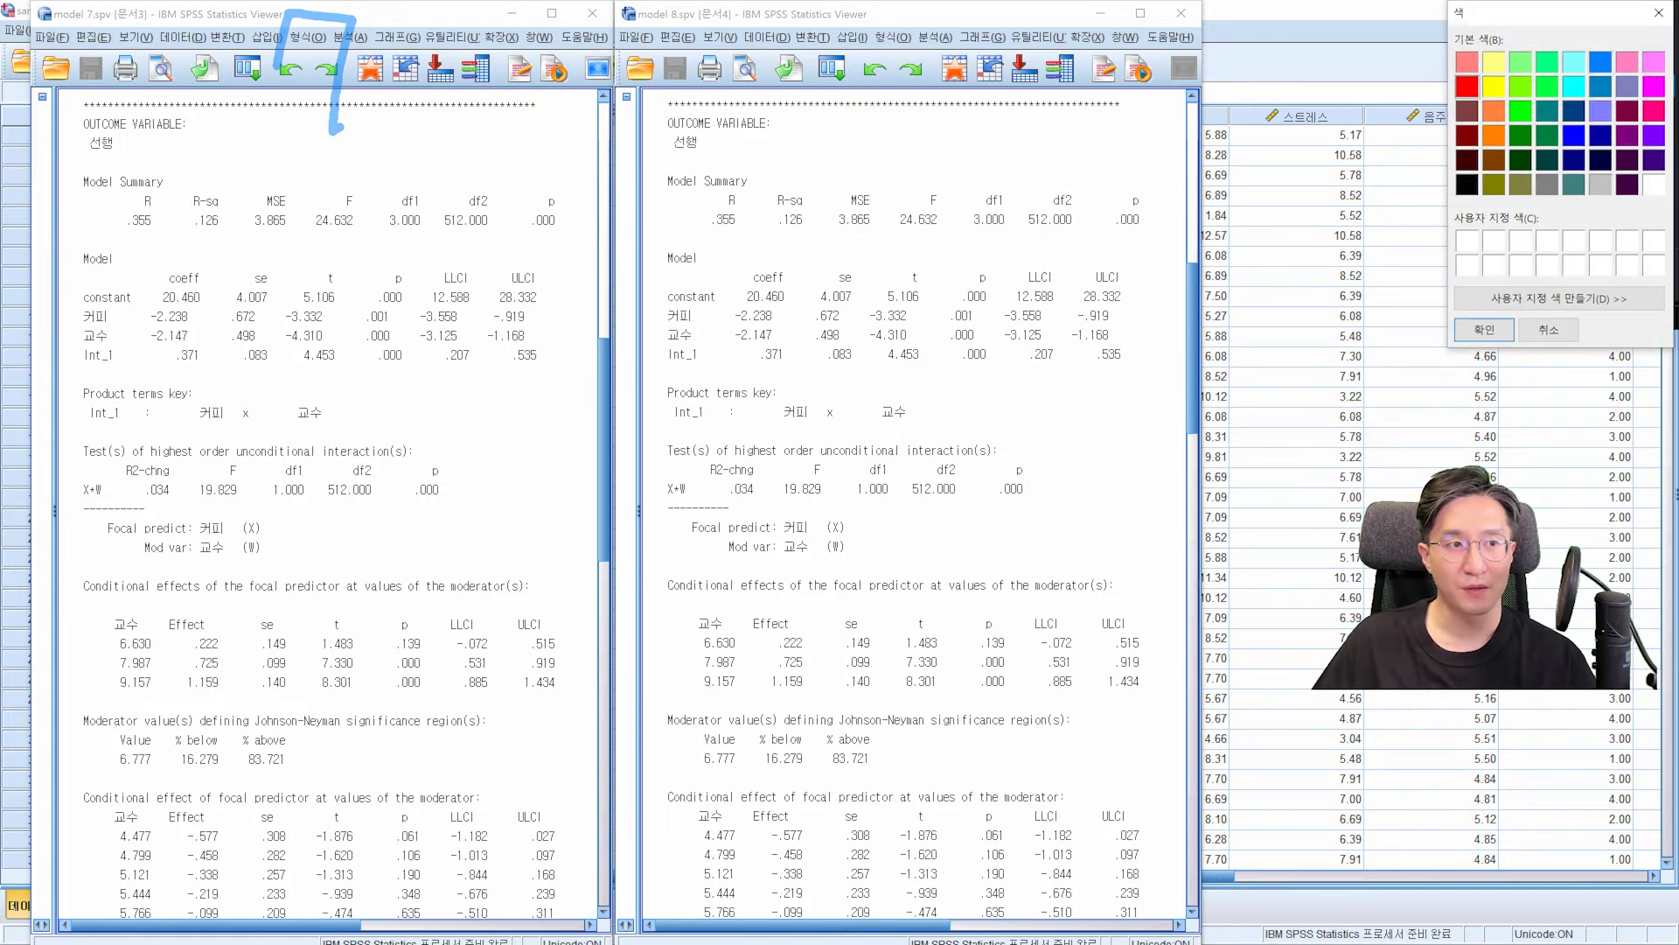
left_click(1484, 330)
mouse_move(949, 22)
left_mouse_down()
mouse_move(950, 92)
mouse_move(885, 97)
mouse_move(959, 24)
left_mouse_up()
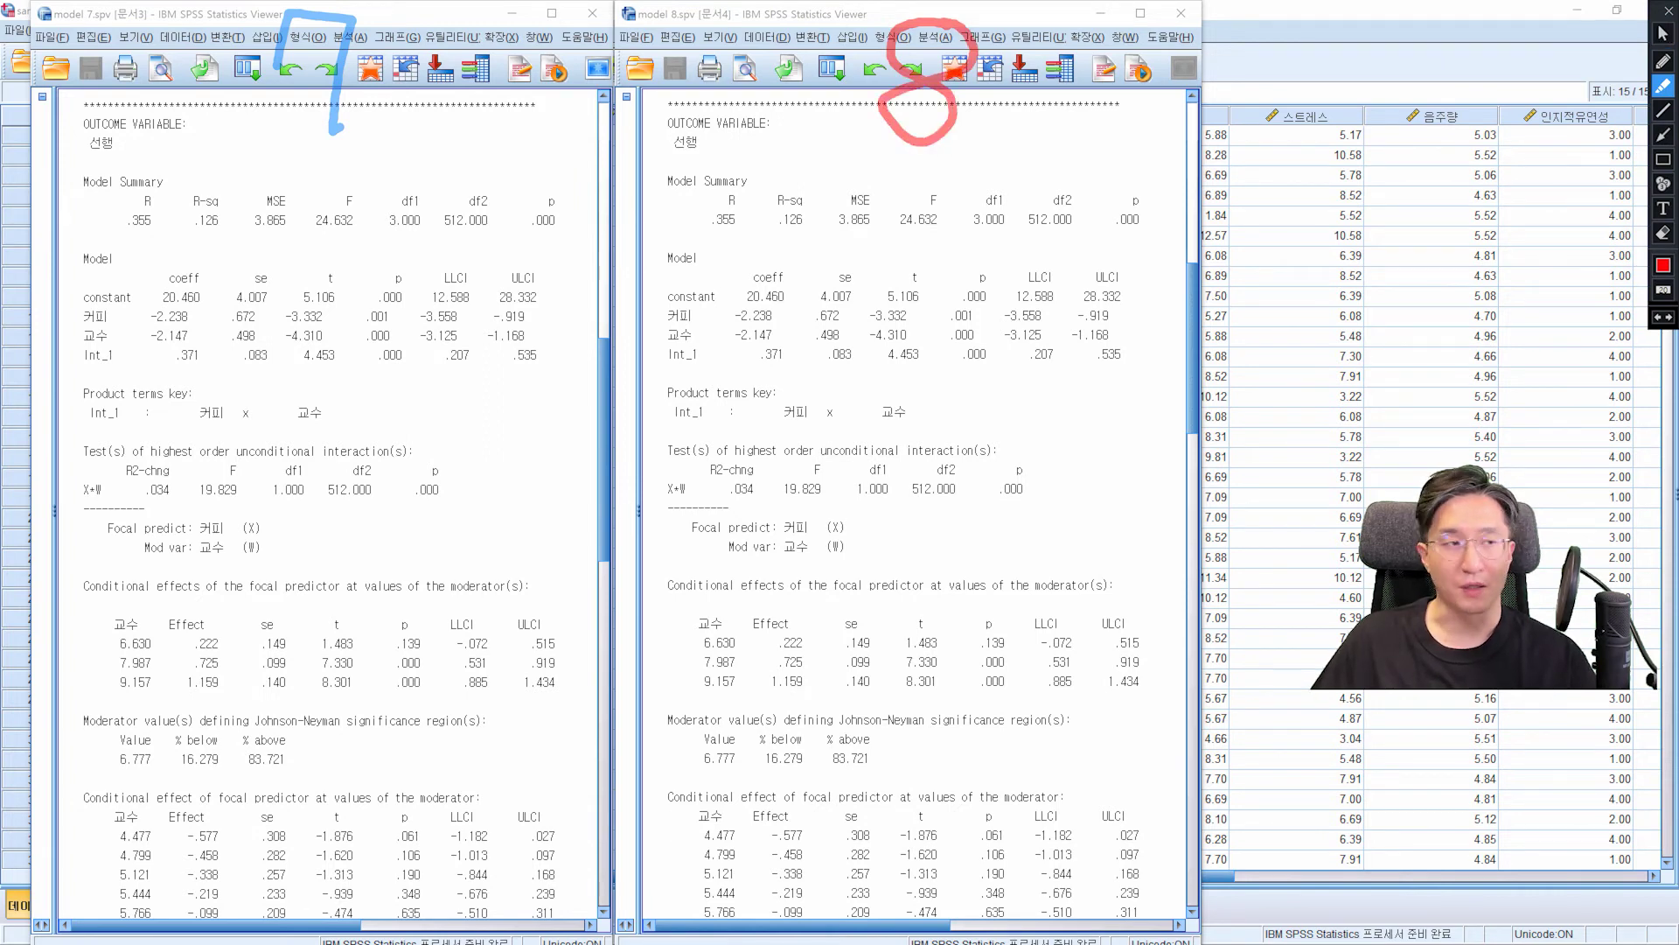
Step: Mark the length of the 선행 results in both outputs with long yellow downward arrows
left_click(1663, 264)
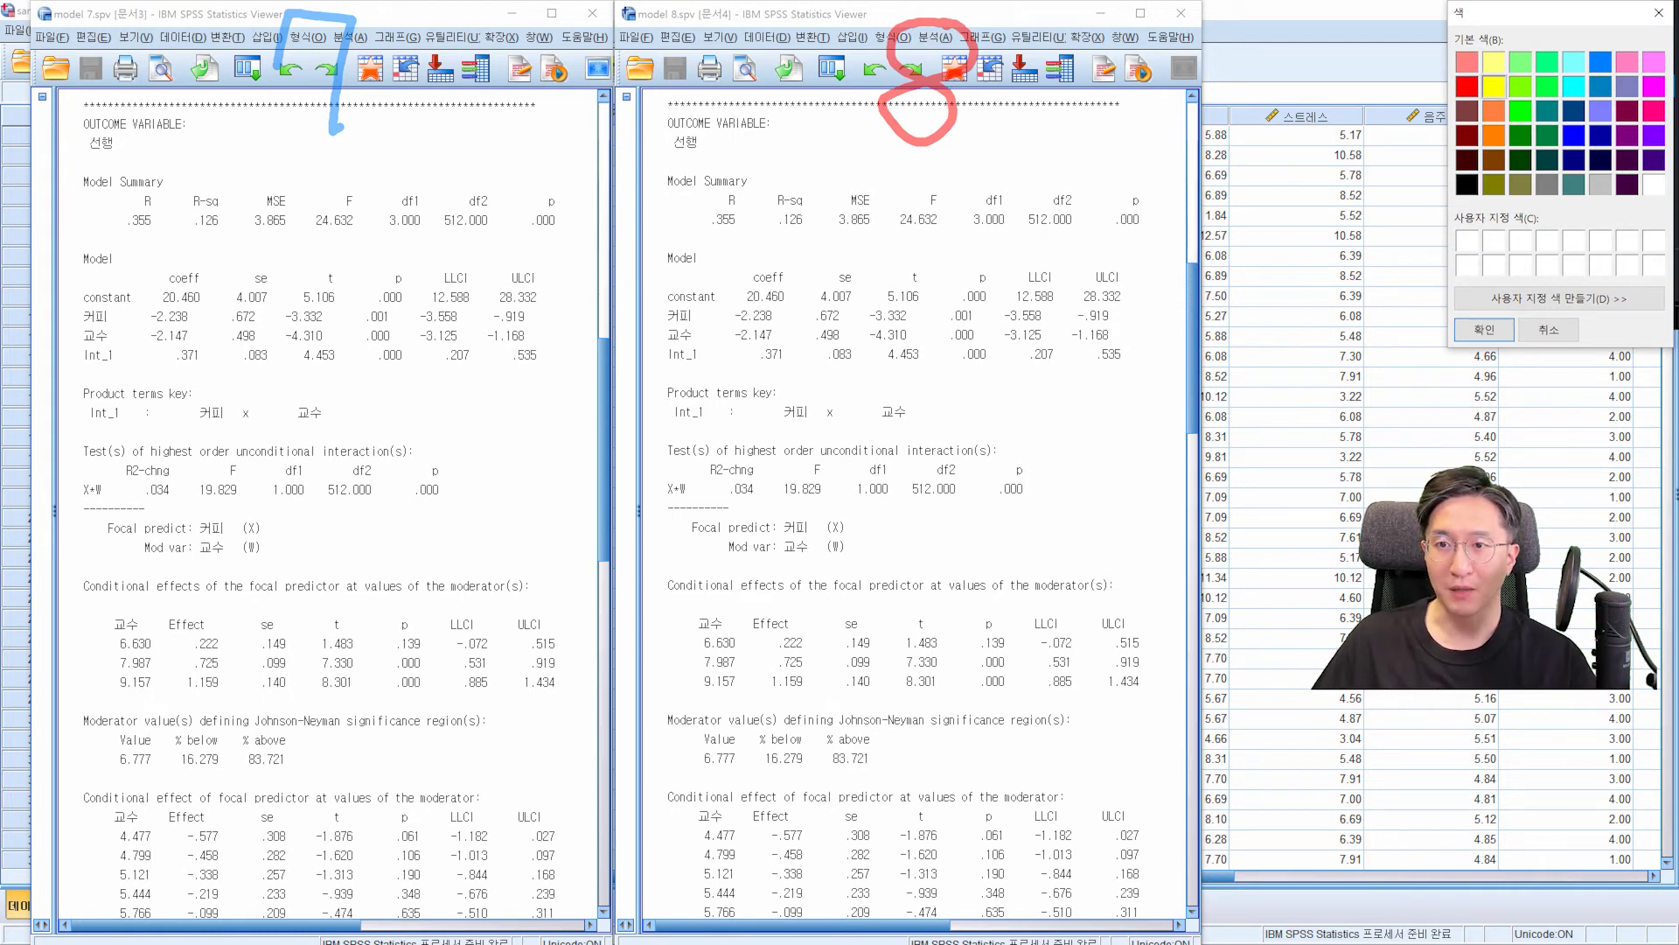
left_click(1484, 330)
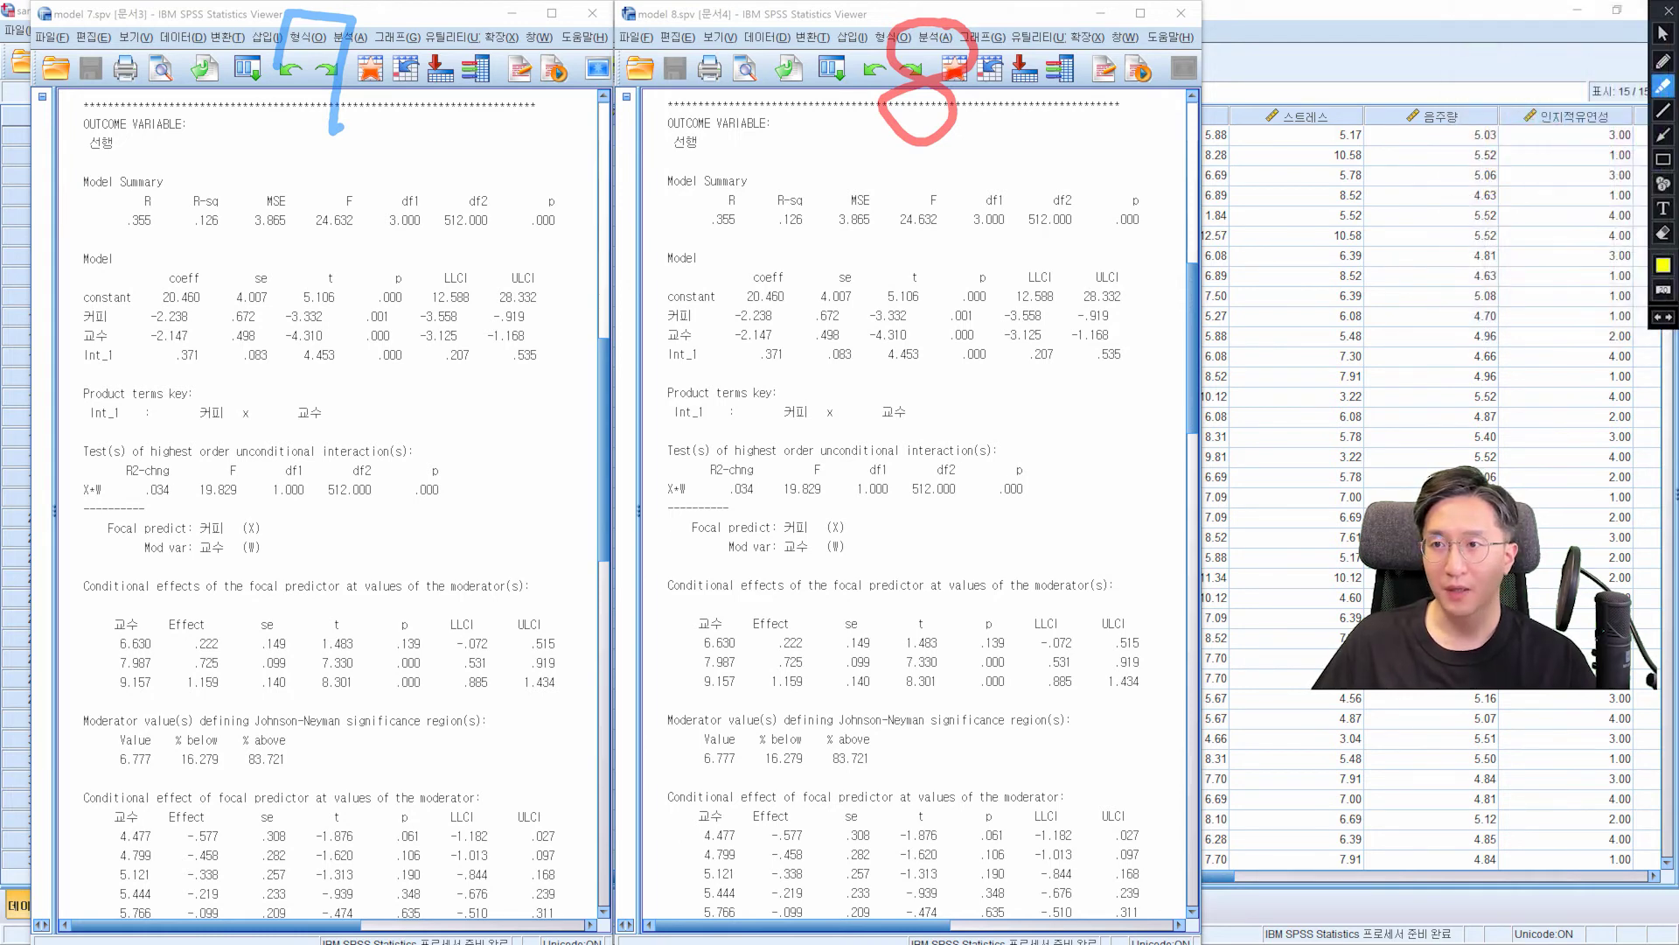
mouse_move(79, 123)
left_mouse_down()
mouse_move(56, 389)
mouse_move(77, 553)
mouse_move(64, 687)
mouse_move(74, 867)
mouse_move(101, 852)
left_mouse_up()
mouse_move(658, 123)
left_mouse_down()
mouse_move(665, 472)
mouse_move(645, 740)
mouse_move(662, 885)
mouse_move(691, 858)
left_mouse_up()
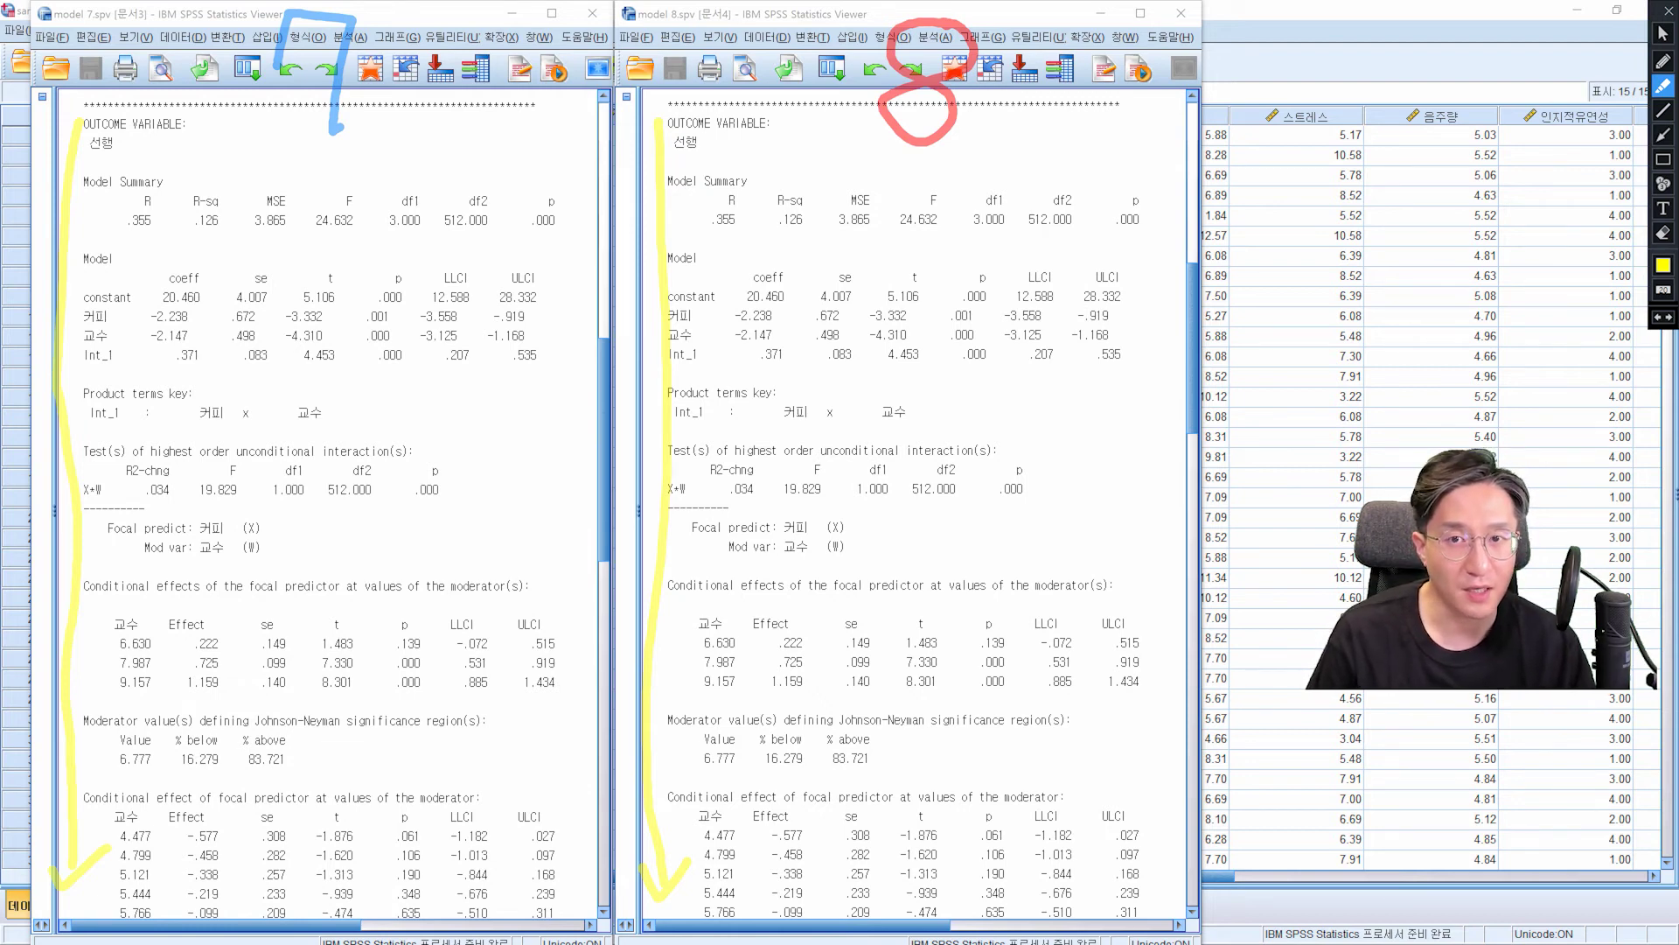
Step: Sketch three green boxes over the data sheet beside the outputs, link the X box to the M box with an arrow, and label X
left_click_drag(1254, 238, 1248, 318)
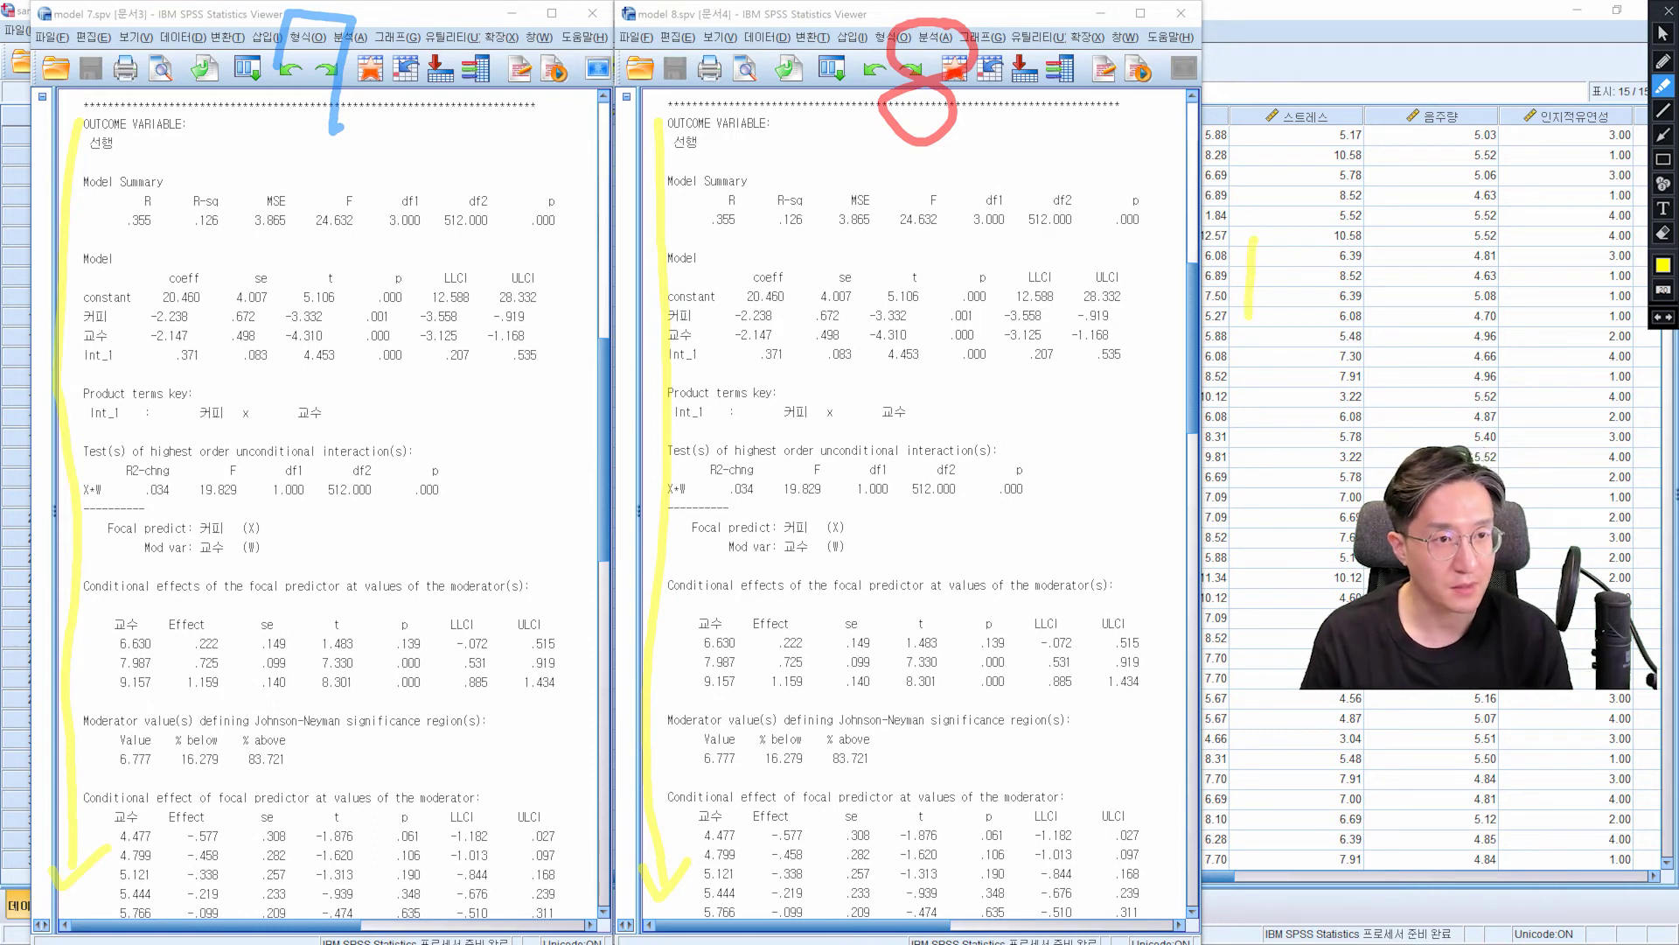
mouse_move(1242, 245)
left_mouse_down()
mouse_move(1243, 289)
mouse_move(1302, 312)
left_mouse_up()
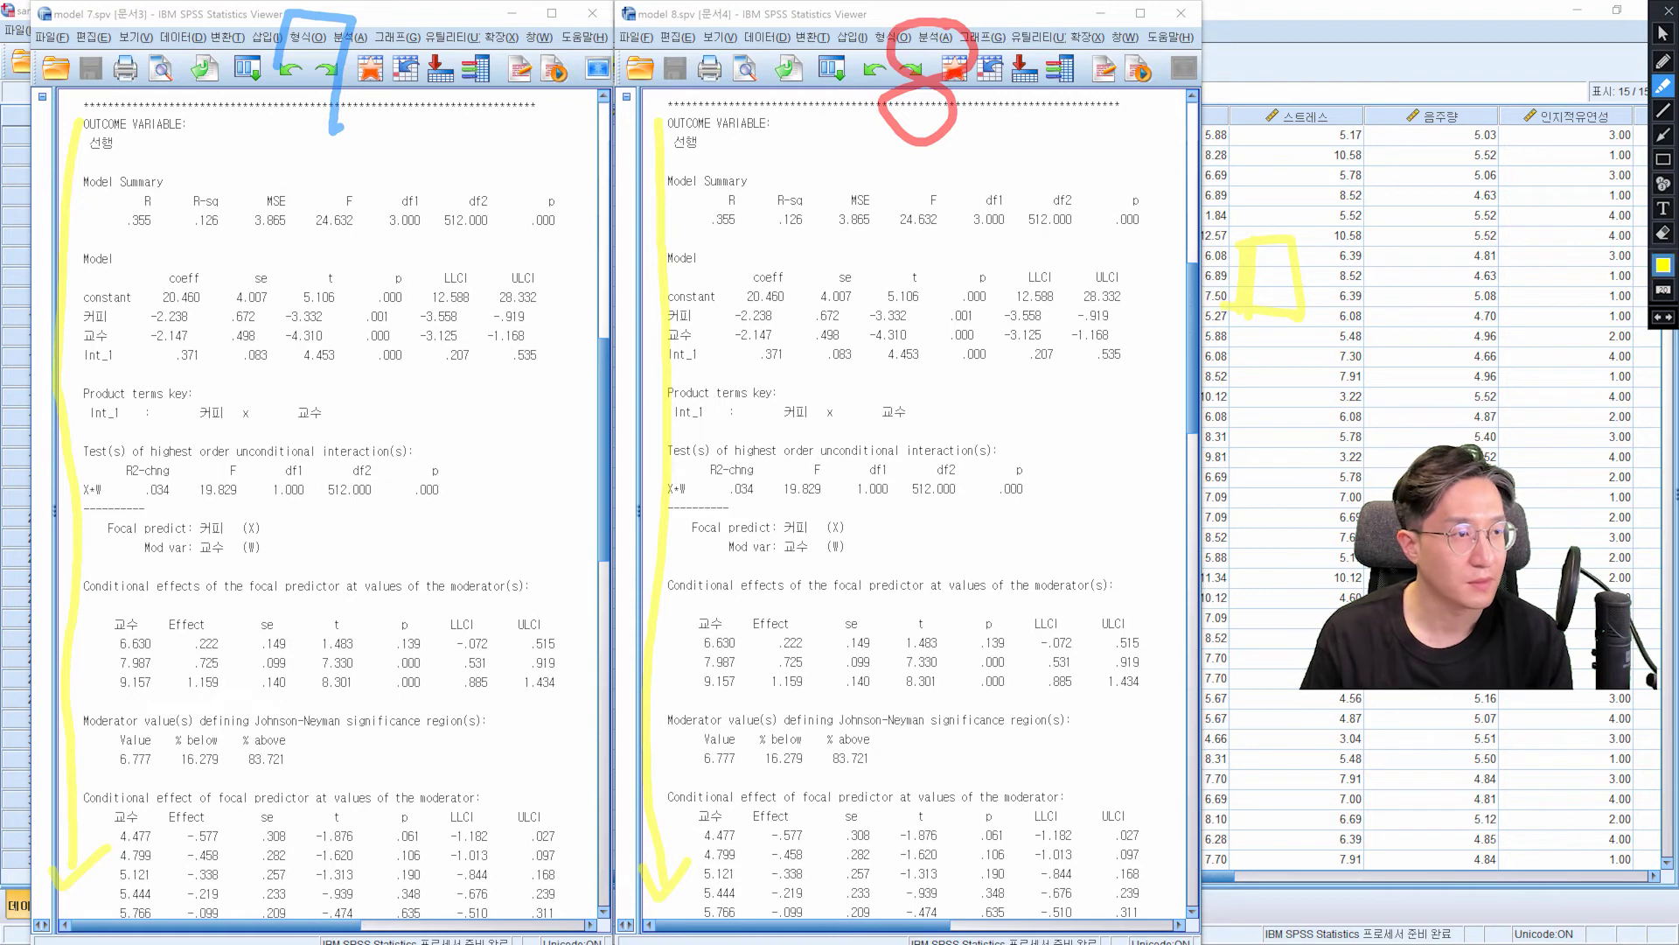
left_click(1663, 265)
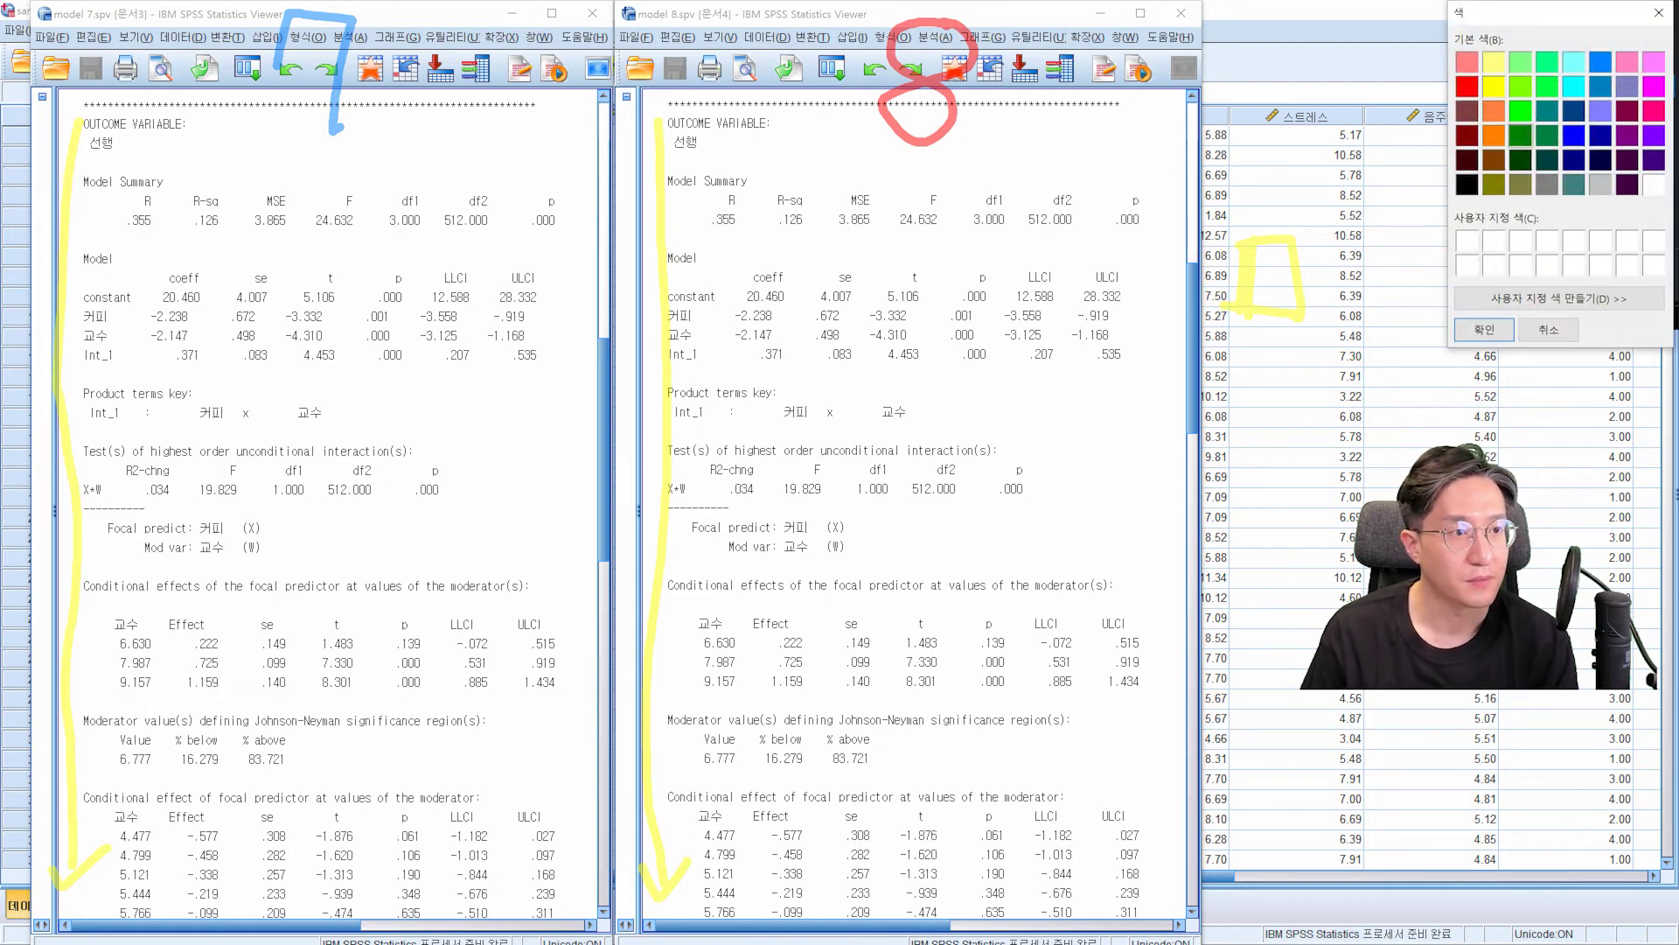
left_click(1484, 330)
mouse_move(1234, 240)
left_mouse_down()
mouse_move(1235, 321)
mouse_move(1330, 318)
mouse_move(1233, 313)
left_mouse_up()
mouse_move(1492, 74)
left_mouse_down()
mouse_move(1509, 158)
mouse_move(1493, 136)
left_mouse_up()
left_click_drag(1309, 53, 1316, 131)
left_click_drag(1312, 238, 1477, 147)
mouse_move(1460, 133)
left_mouse_down()
mouse_move(1477, 147)
mouse_move(1439, 184)
left_mouse_up()
left_click_drag(1296, 255, 1253, 306)
left_click_drag(1257, 260, 1300, 296)
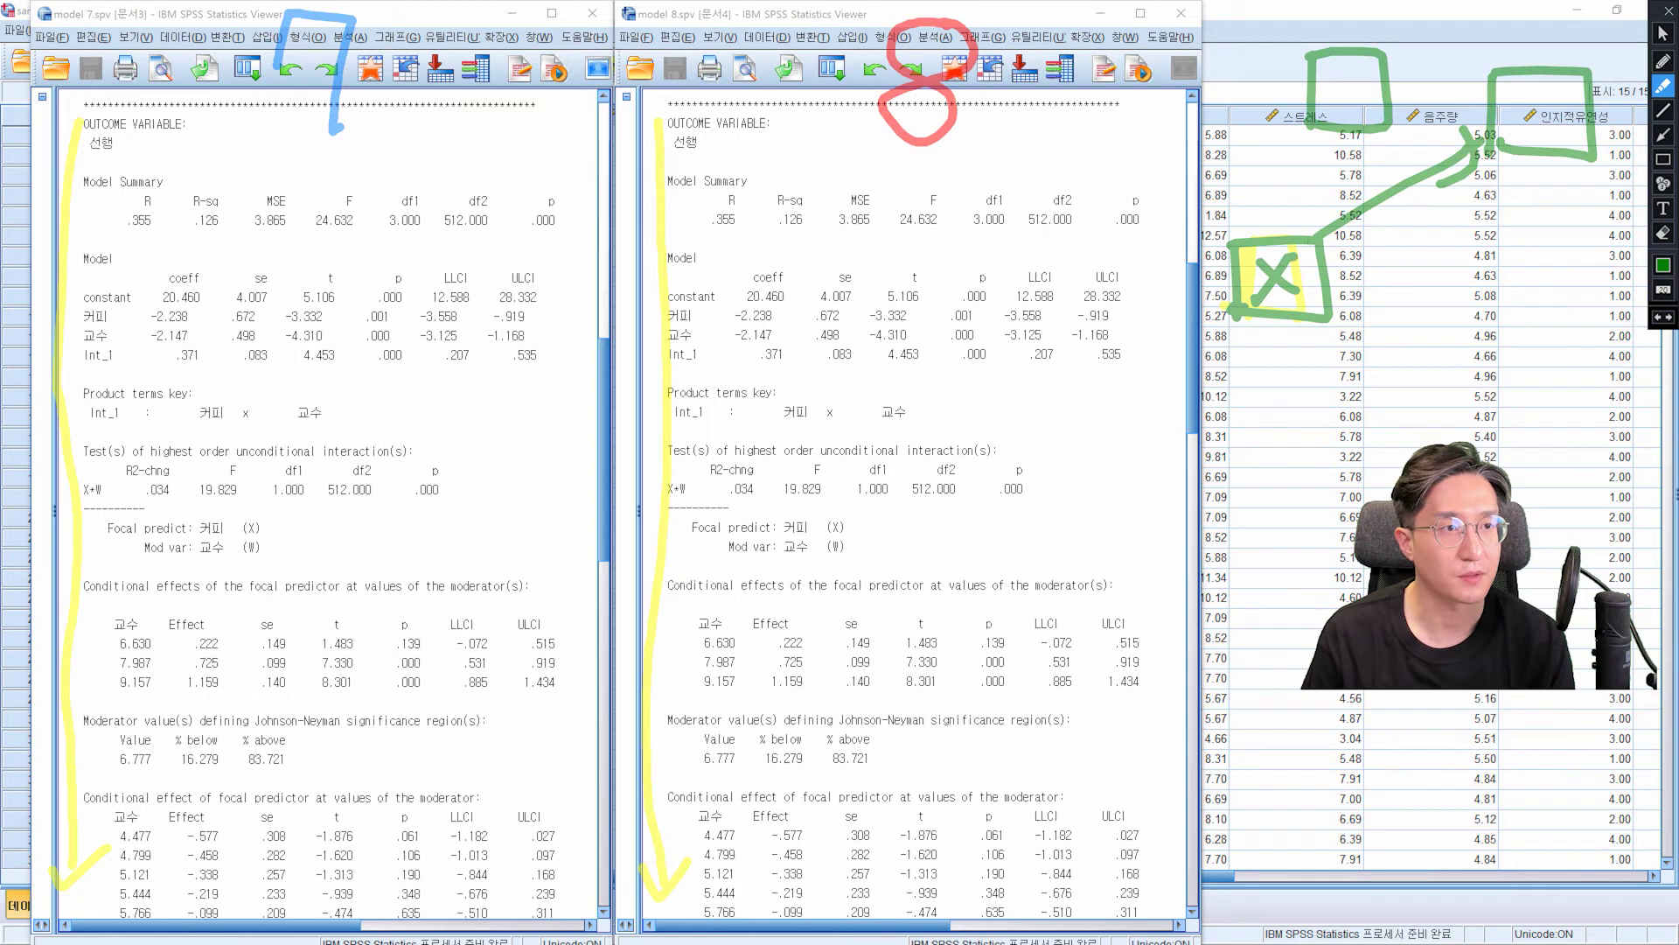
Step: Label the remaining green boxes M and W, and draw an arrow from W to the X–M path
left_click_drag(1524, 90, 1520, 138)
left_click_drag(1526, 93, 1561, 139)
left_click_drag(1319, 72, 1363, 62)
left_click_drag(1357, 136, 1377, 184)
left_click_drag(1352, 166, 1379, 185)
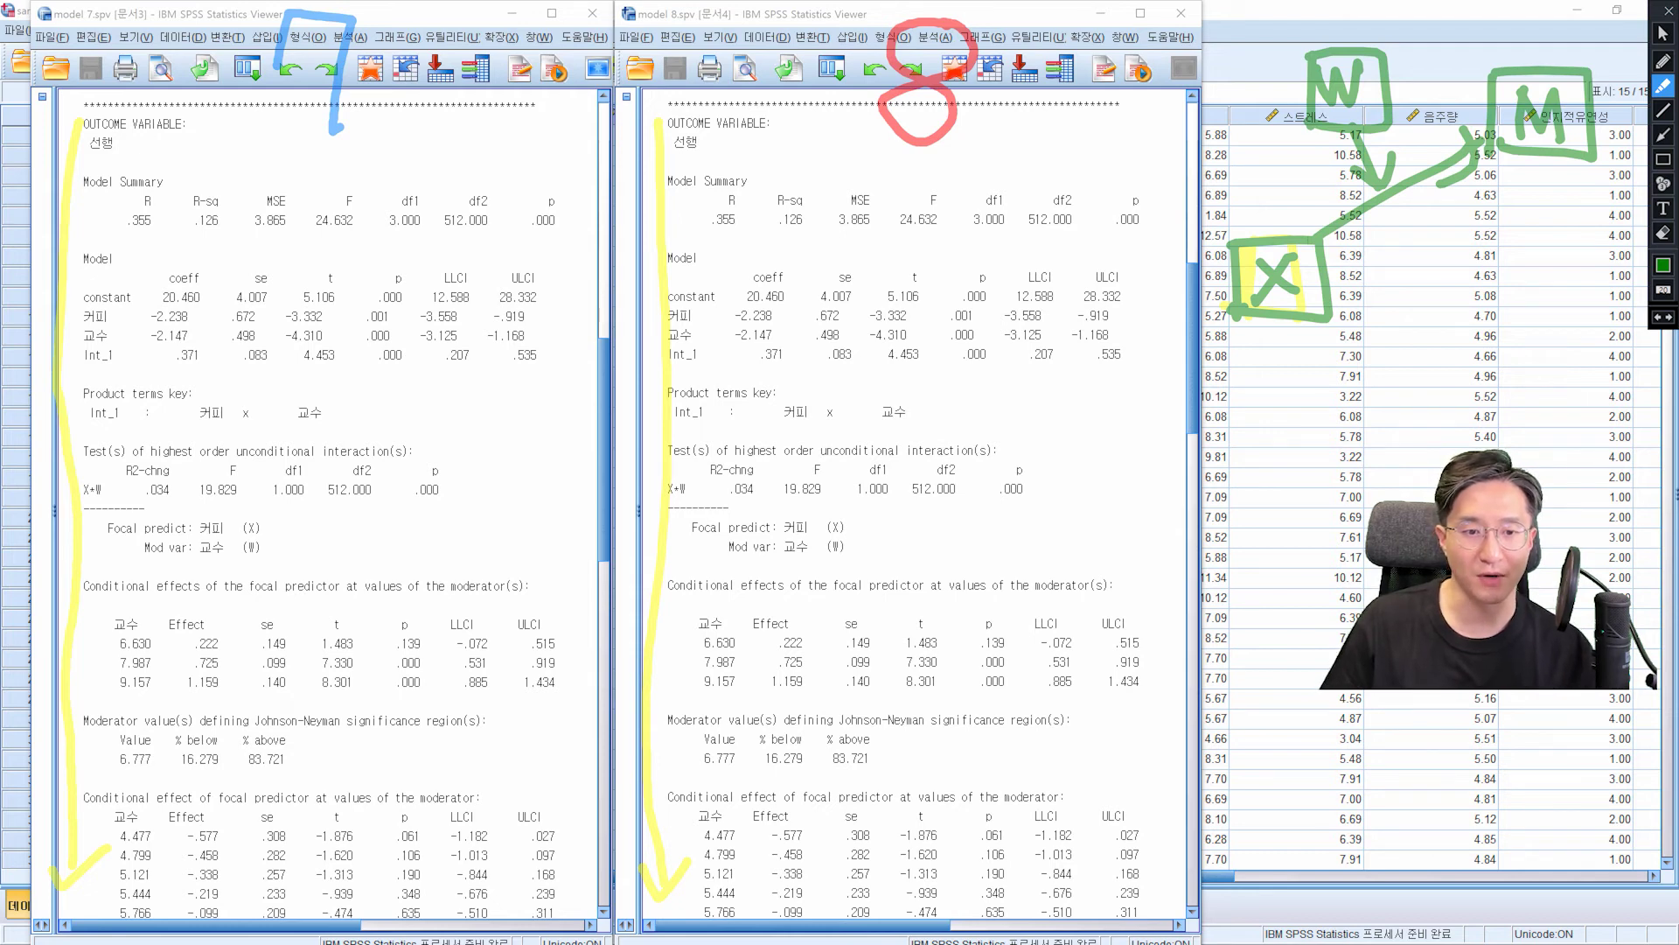
Step: Compare the conditional effect tables in both outputs and bring model 7's results for outcome variable 논문 into view
left_click(1663, 33)
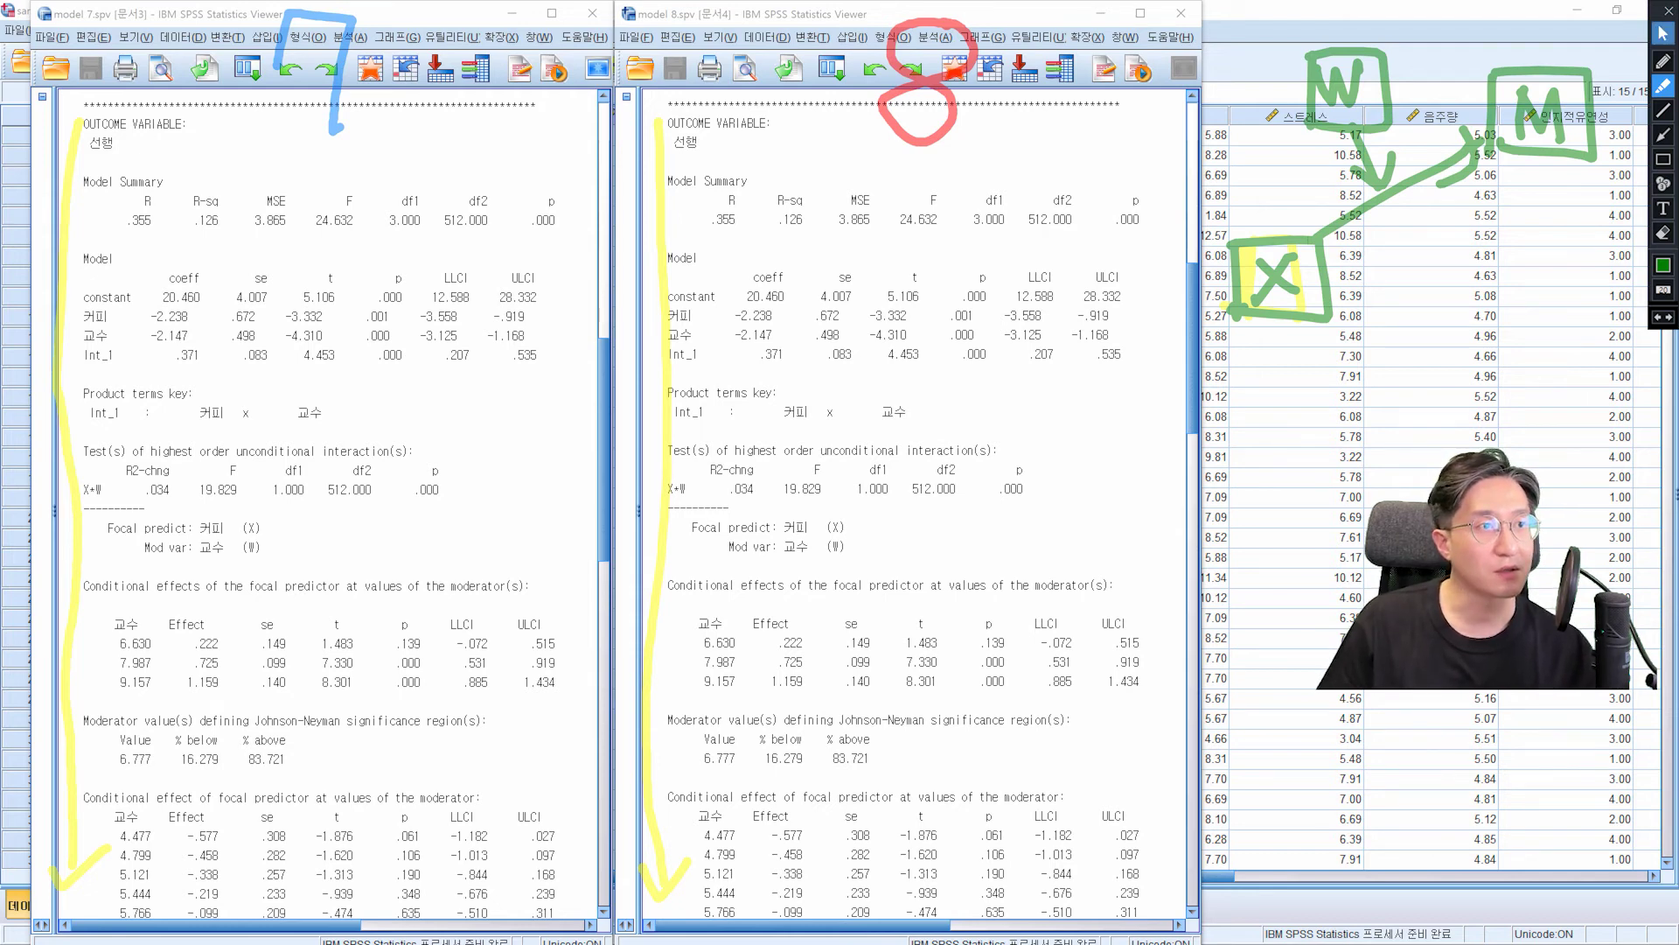
scroll(1027, 92, "down", 3)
scroll(1028, 92, "down", 9)
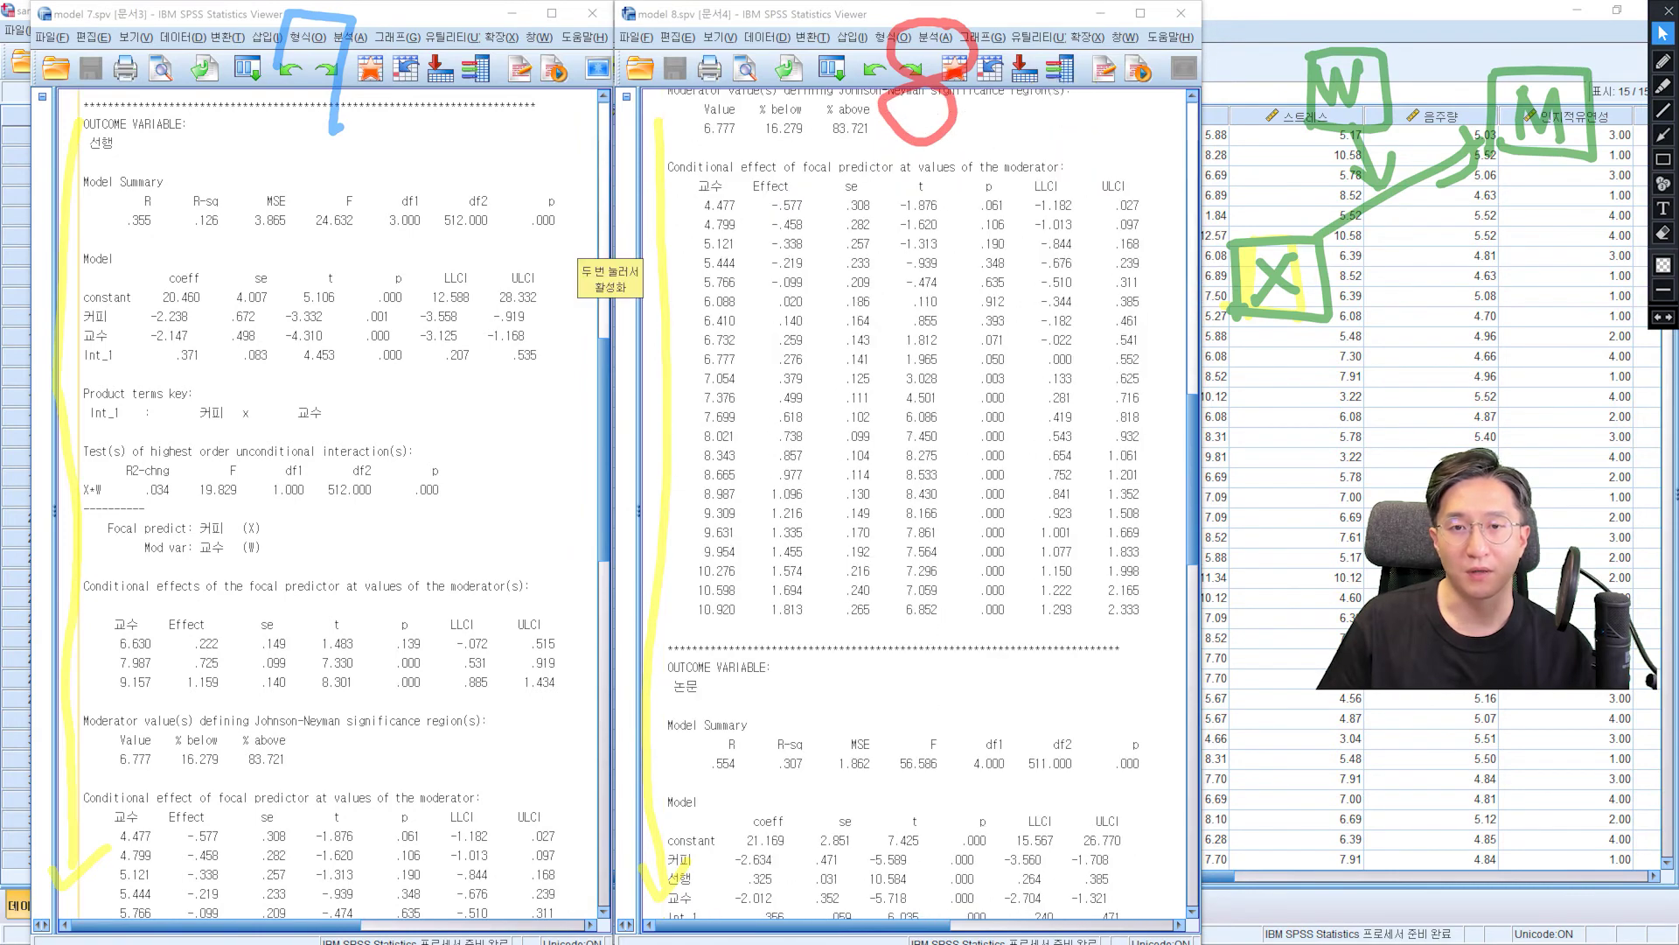
scroll(572, 262, "down", 12)
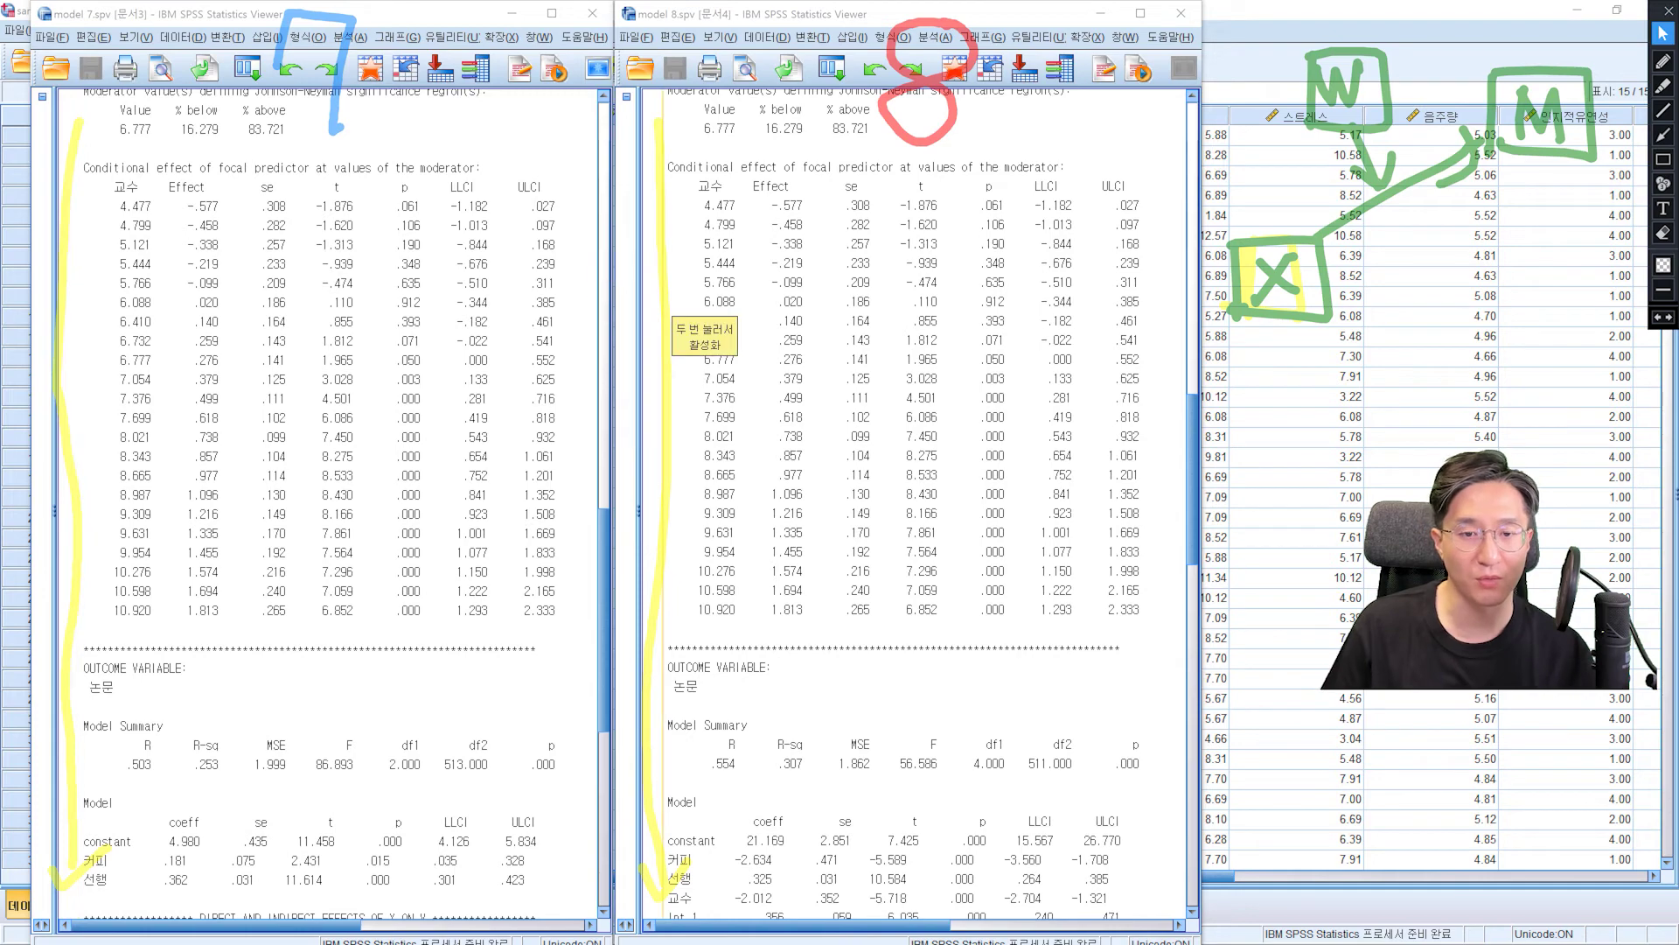
scroll(700, 322, "down", 1)
scroll(564, 317, "down", 7)
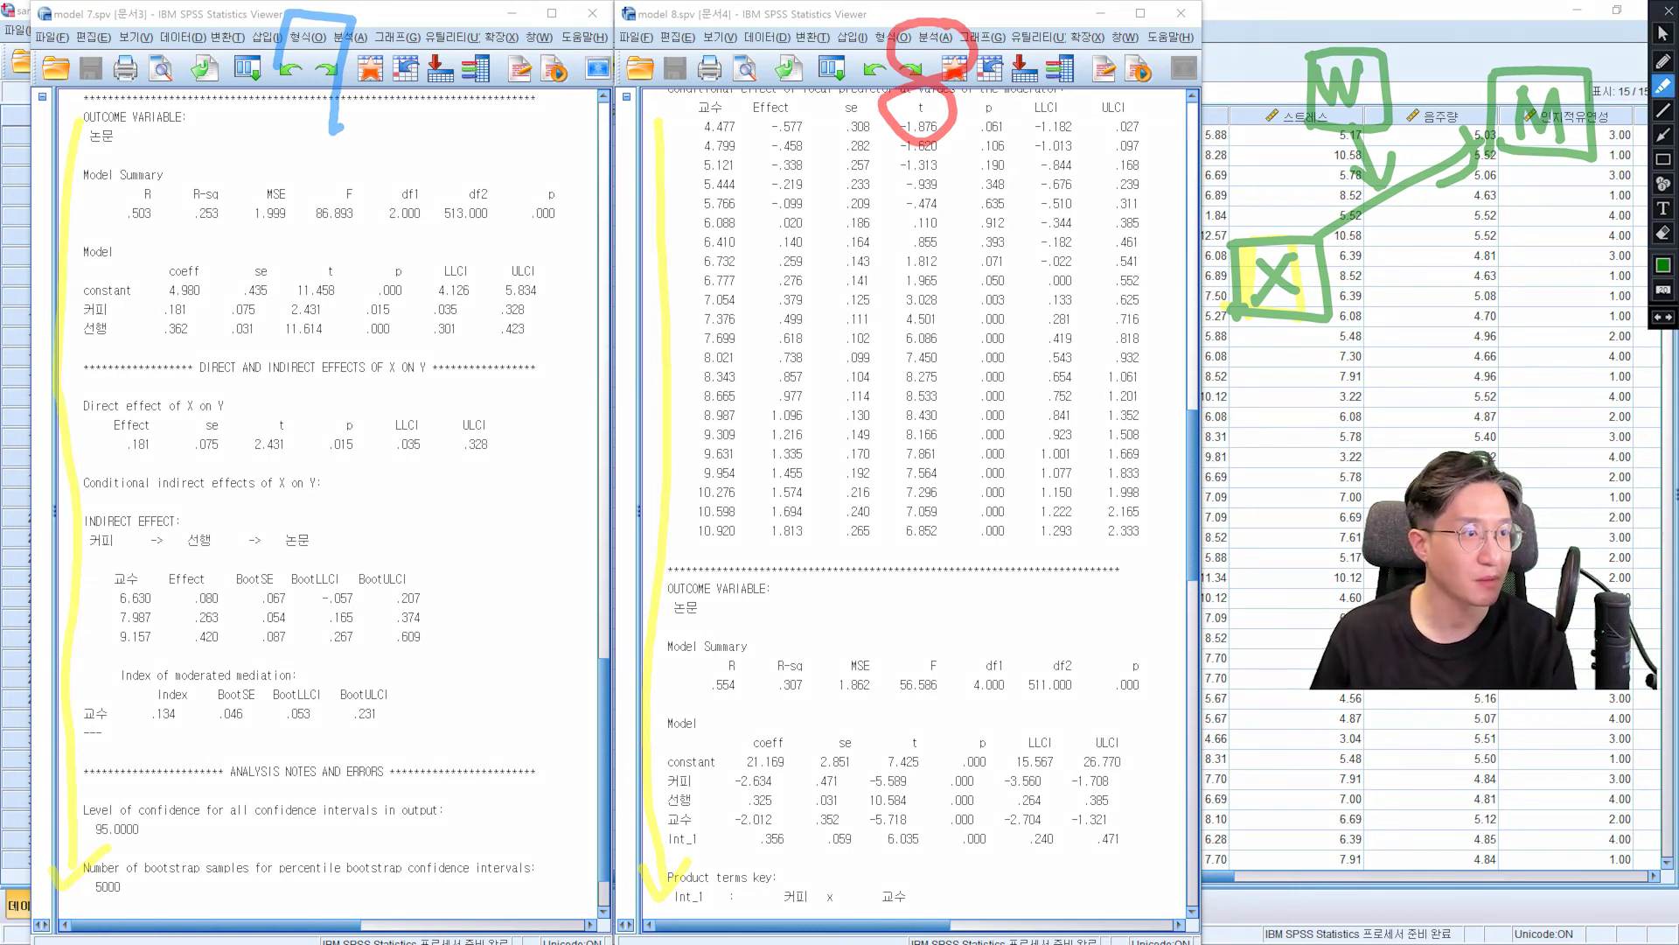
Step: Sketch three purple boxes over model 7's 논문 results, with arrows from the two predictor boxes to the outcome box
left_click(1663, 265)
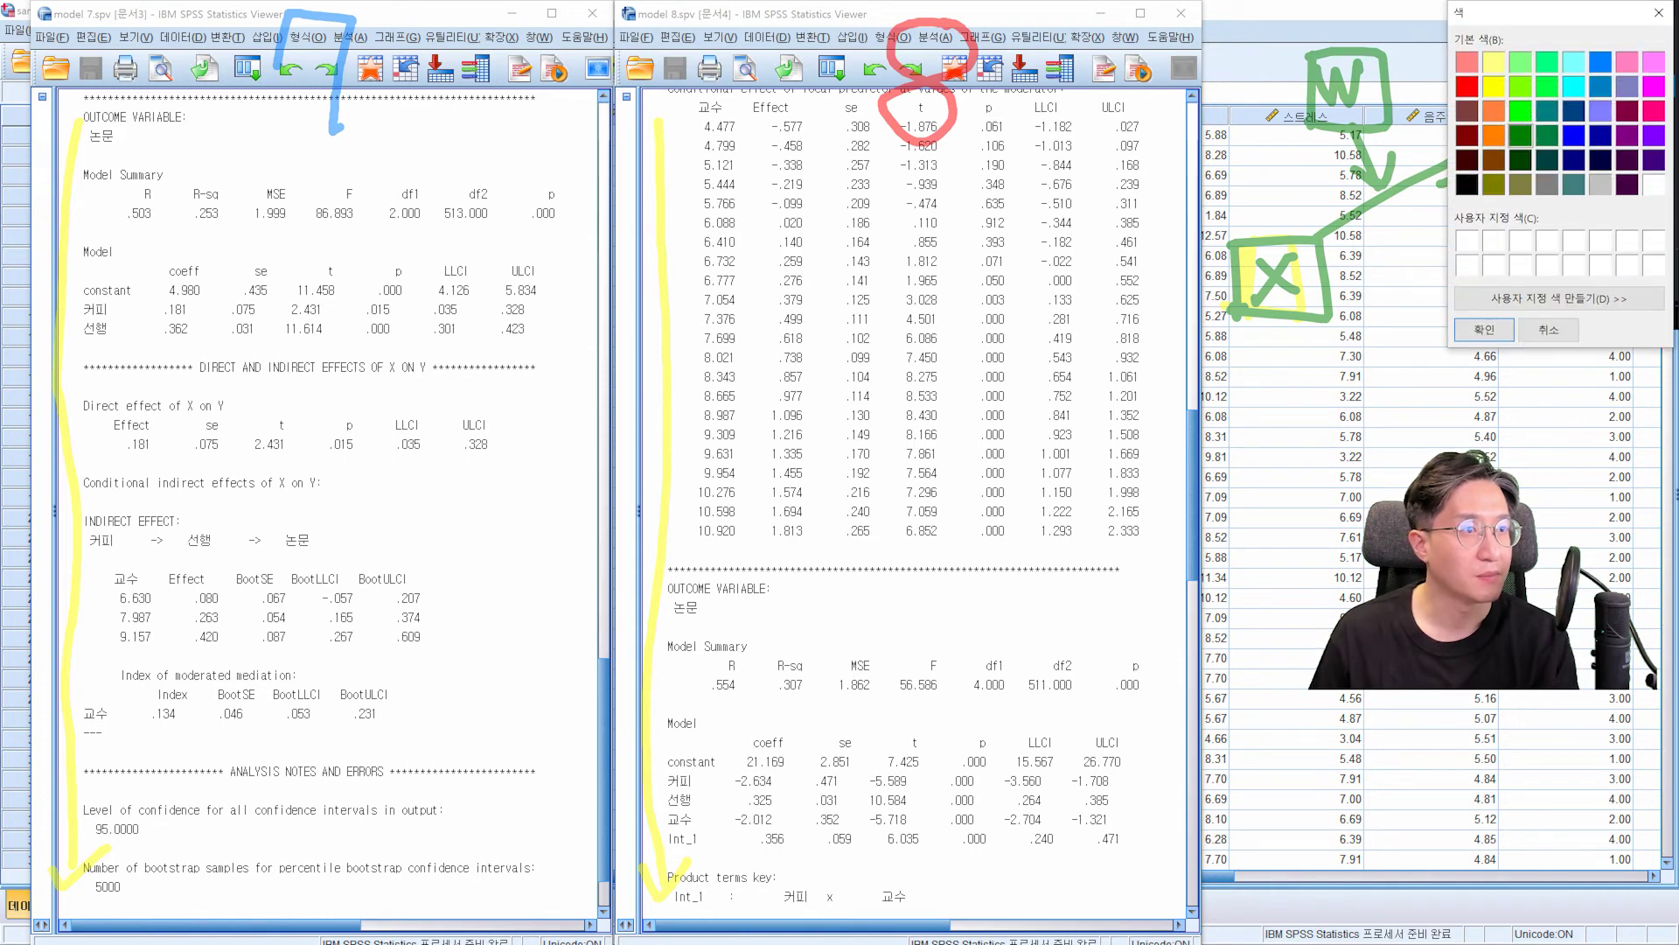
left_click(1654, 136)
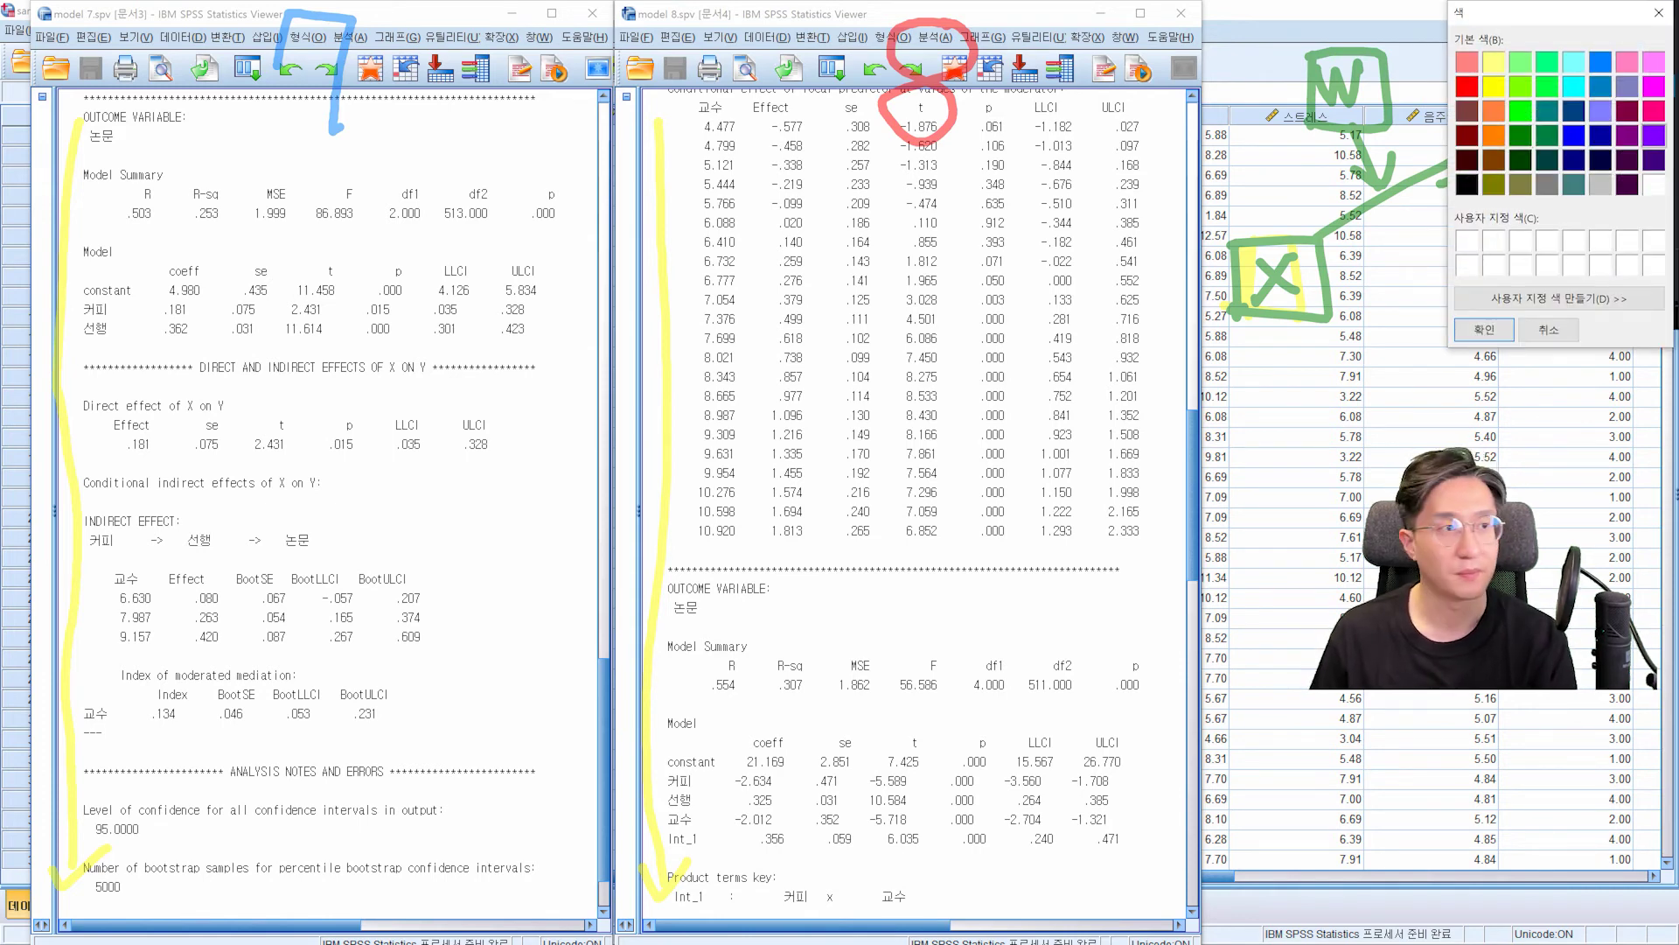
left_click(1485, 329)
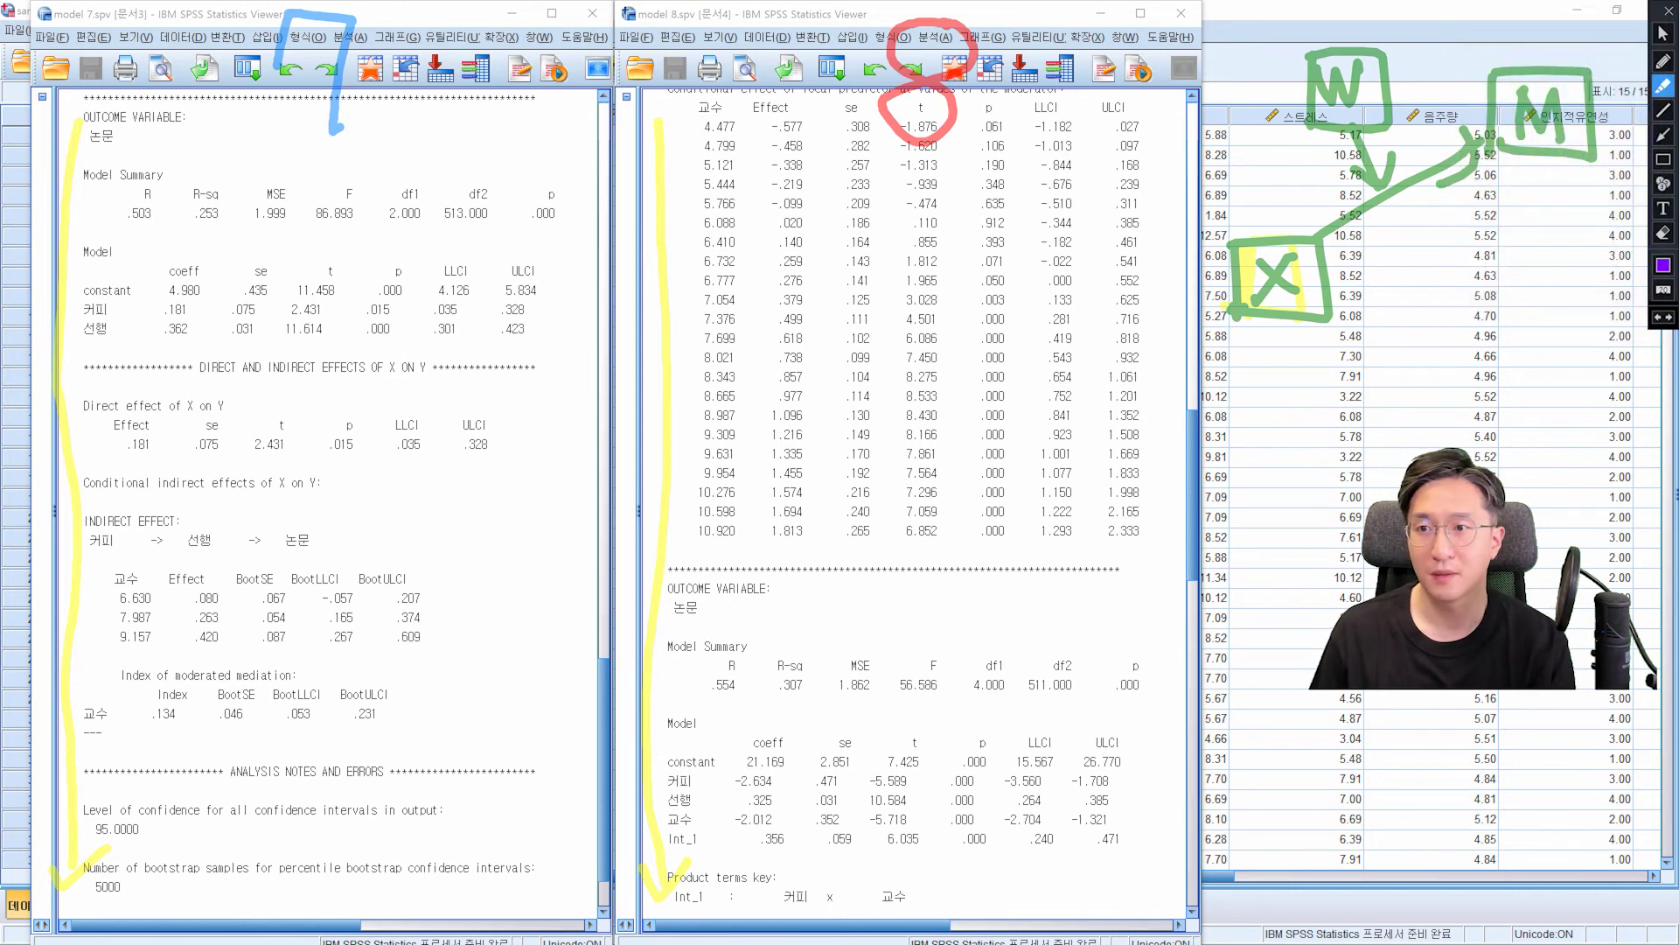
mouse_move(117, 440)
left_mouse_down()
mouse_move(111, 375)
mouse_move(207, 418)
mouse_move(127, 433)
left_mouse_up()
mouse_move(252, 164)
left_mouse_down()
mouse_move(255, 185)
mouse_move(323, 159)
mouse_move(275, 243)
left_mouse_up()
mouse_move(463, 359)
left_mouse_down()
mouse_move(477, 410)
mouse_move(545, 410)
mouse_move(473, 415)
left_mouse_up()
left_click_drag(261, 411, 418, 404)
left_click_drag(361, 223, 479, 317)
left_click_drag(472, 262, 480, 315)
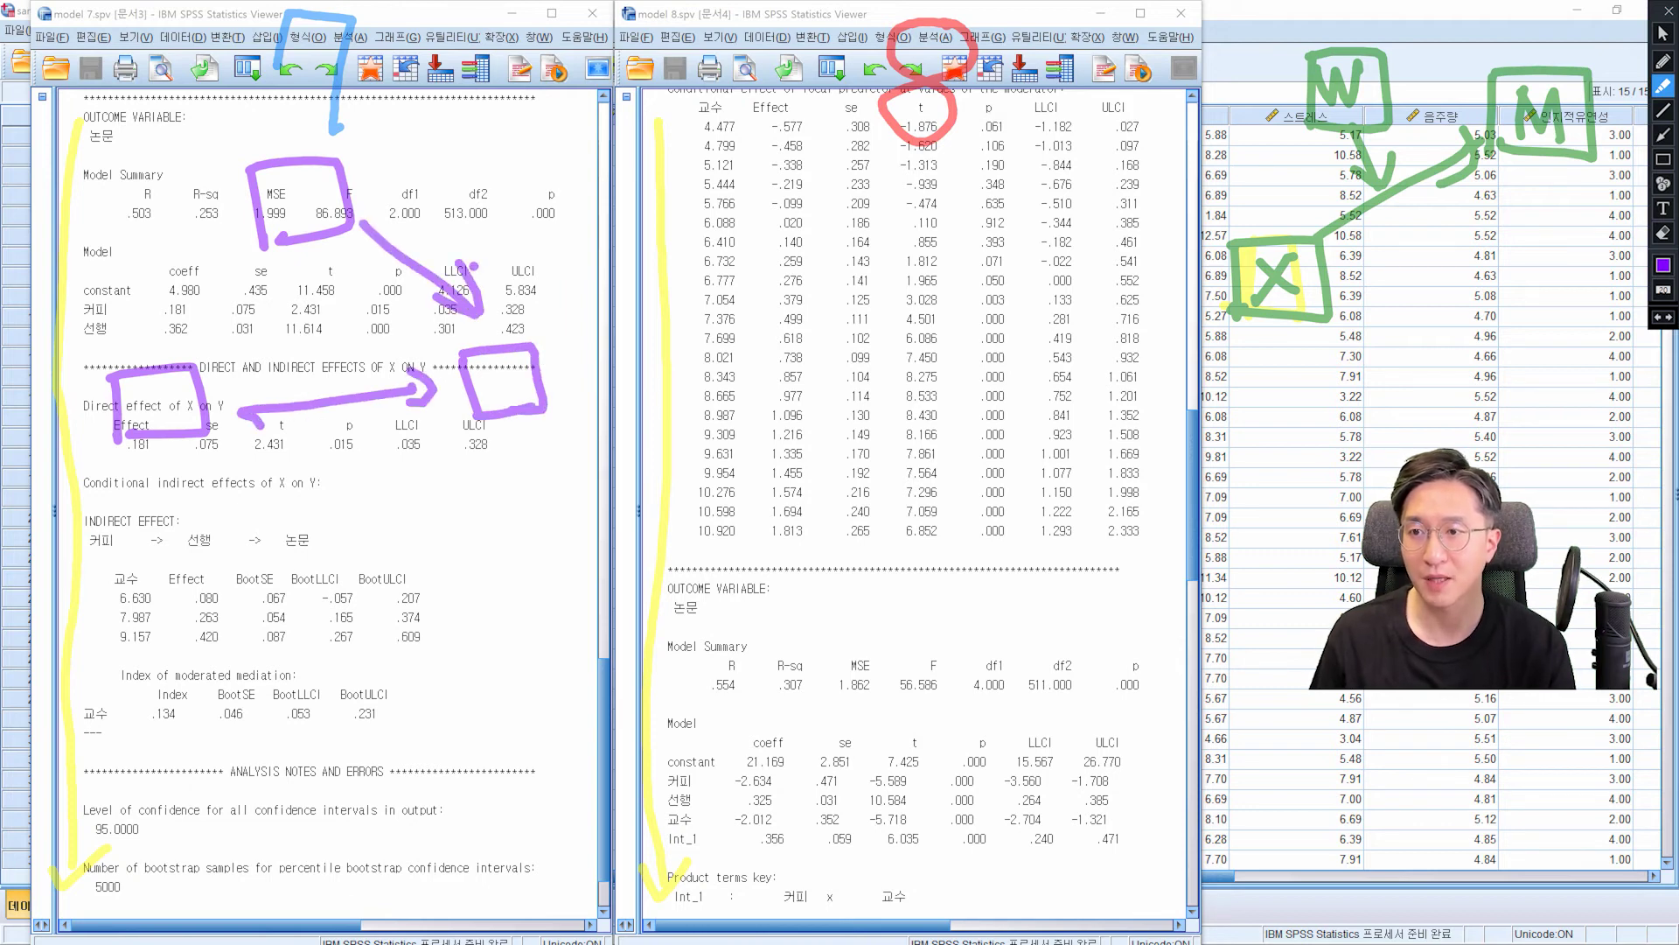
Step: Label the purple boxes of the model 7 diagram X, M and Y
left_click_drag(129, 390, 164, 427)
left_click_drag(172, 385, 173, 427)
left_click_drag(182, 384, 183, 427)
left_click_drag(278, 184, 337, 226)
left_click_drag(495, 359, 536, 390)
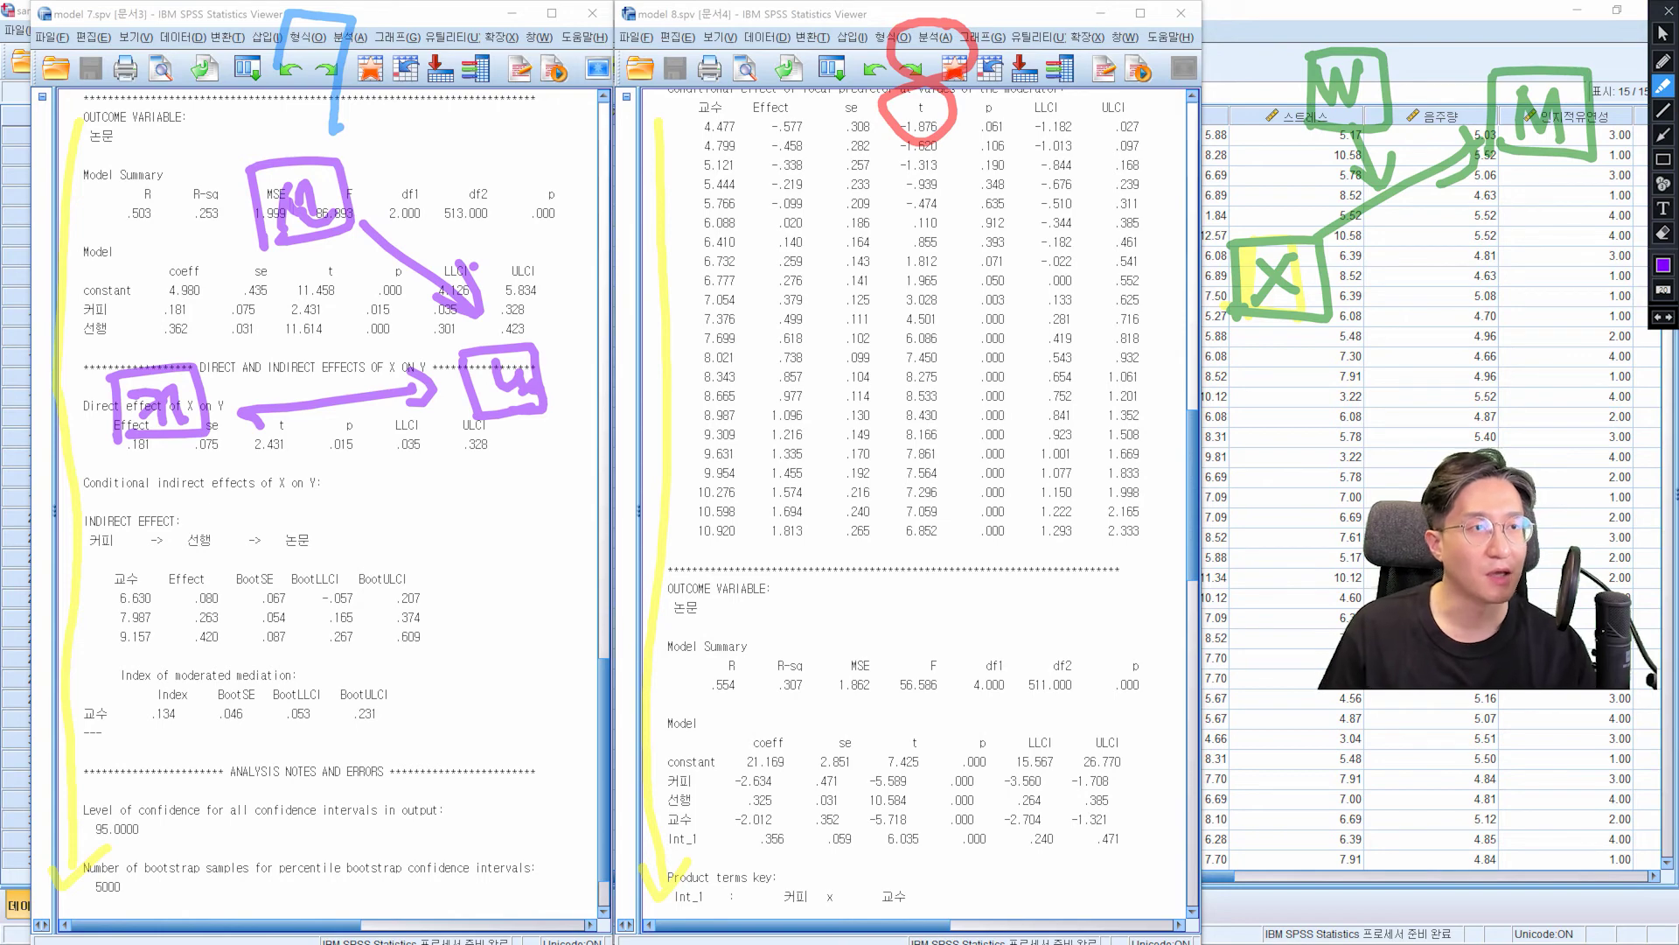
Step: Align model 8's results for outcome variable 논문 with the same section of the model 7 output
left_click(1663, 33)
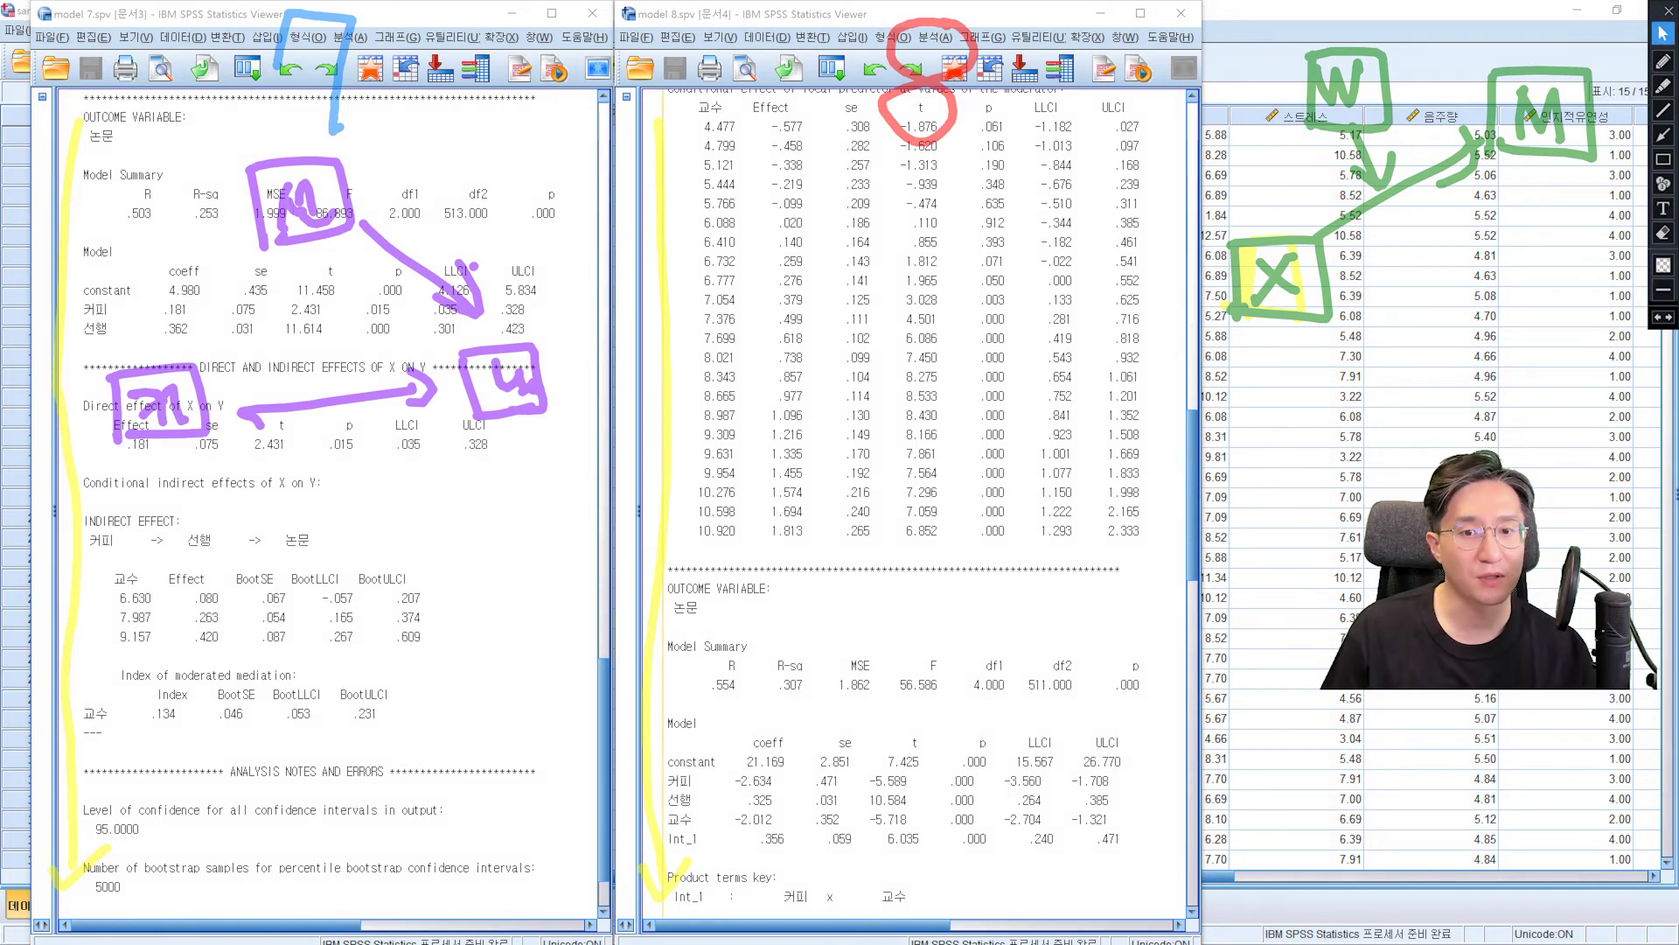
scroll(962, 96, "down", 3)
scroll(962, 96, "down", 3)
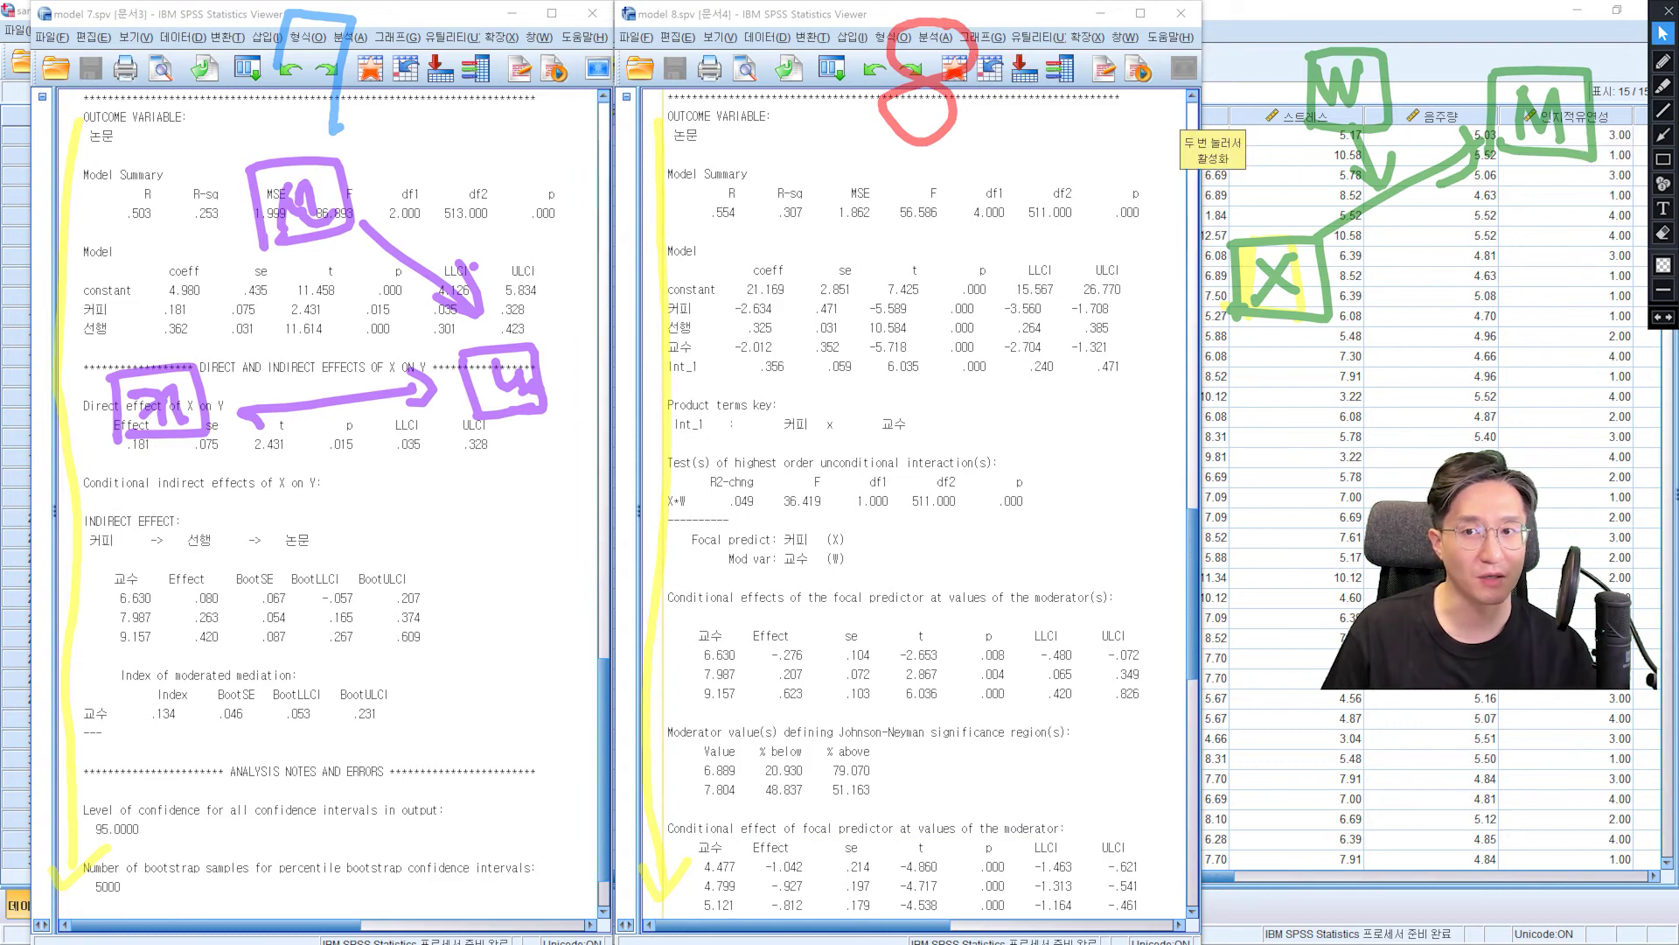
Step: Sketch four orange boxes over model 8's 논문 results, with X→Y and M→Y arrows and a W arrow onto the X–Y path
left_click(1662, 86)
left_click(1663, 264)
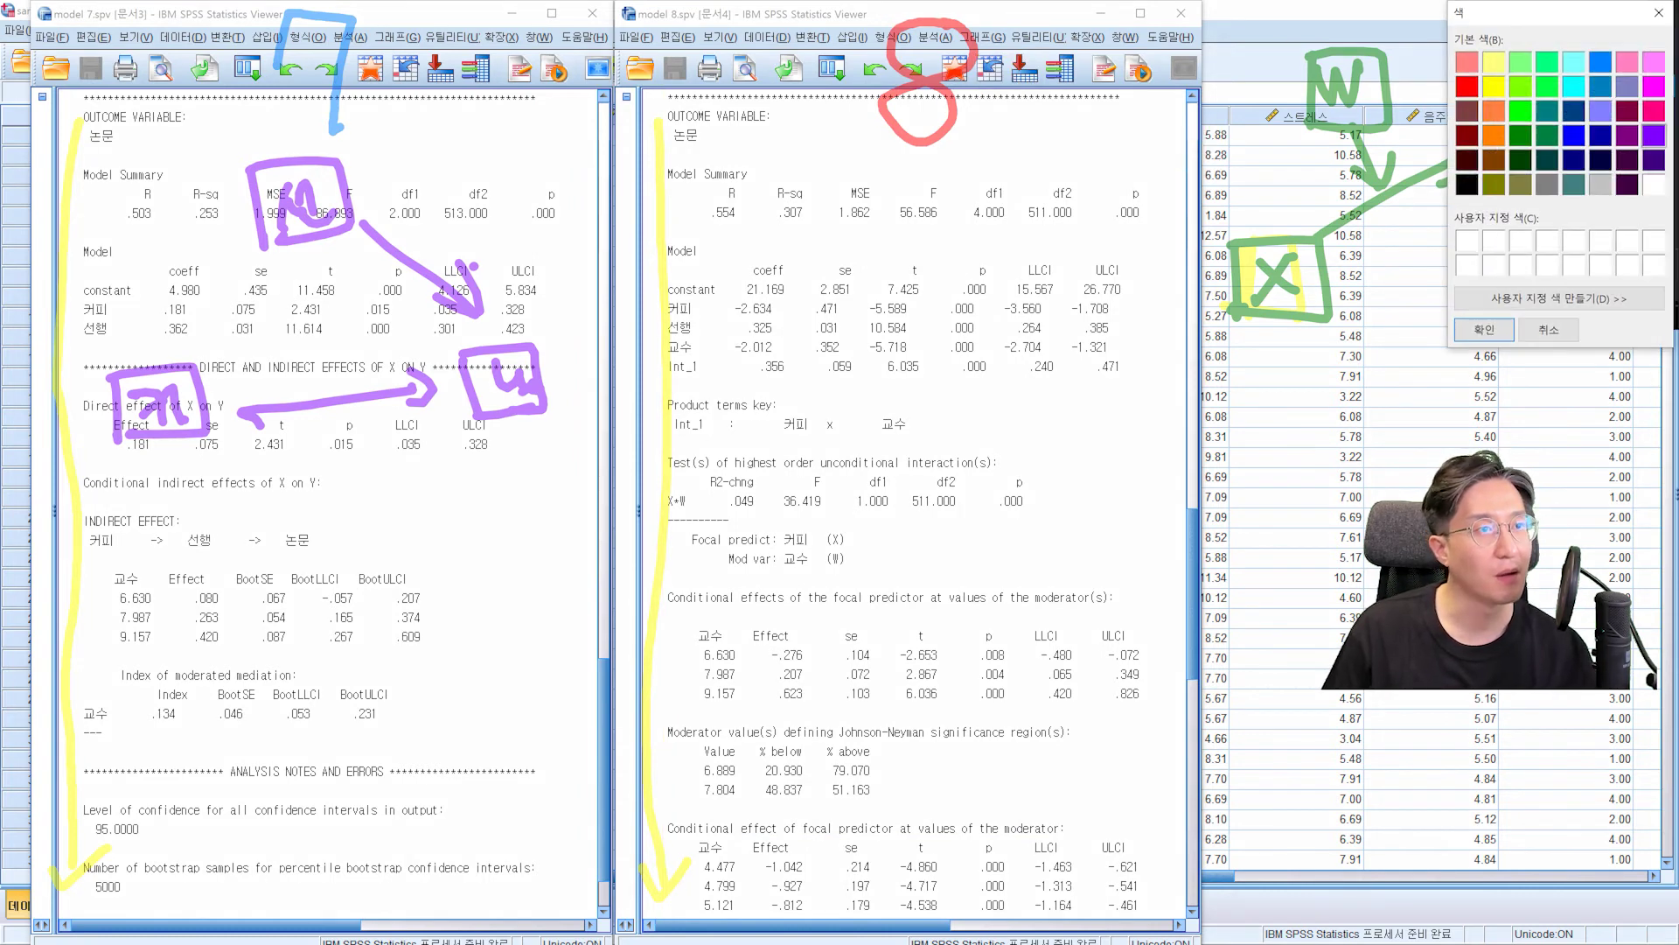
left_click(1494, 136)
left_click(1485, 329)
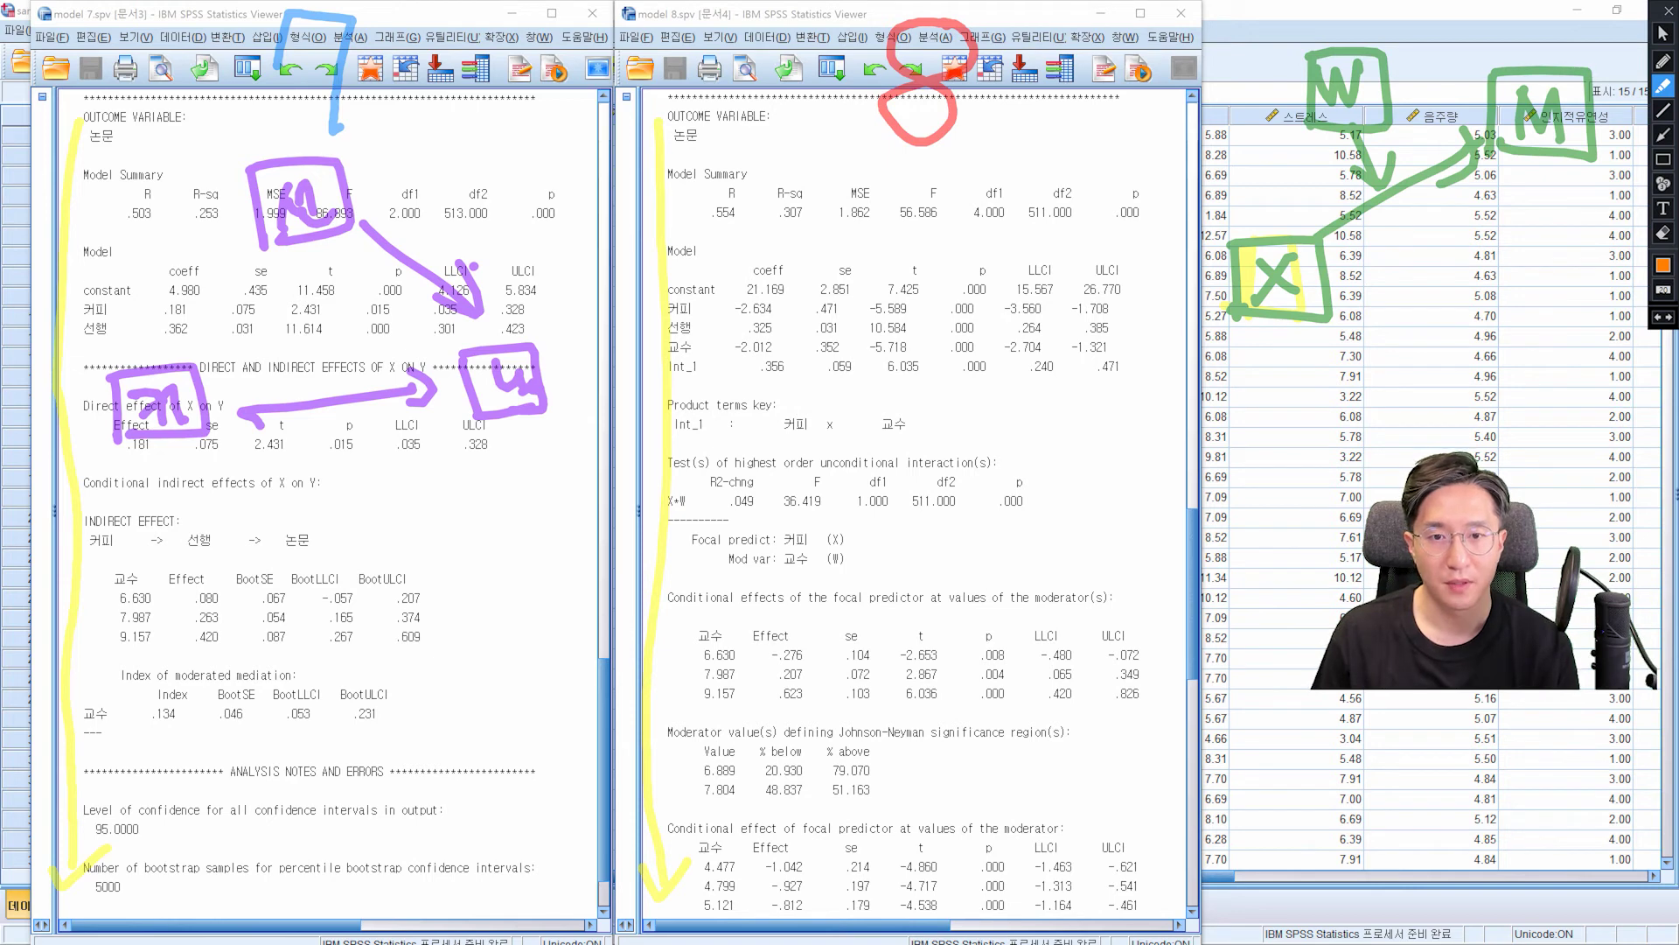
mouse_move(704, 342)
left_mouse_down()
mouse_move(697, 385)
mouse_move(742, 384)
mouse_move(761, 413)
left_mouse_up()
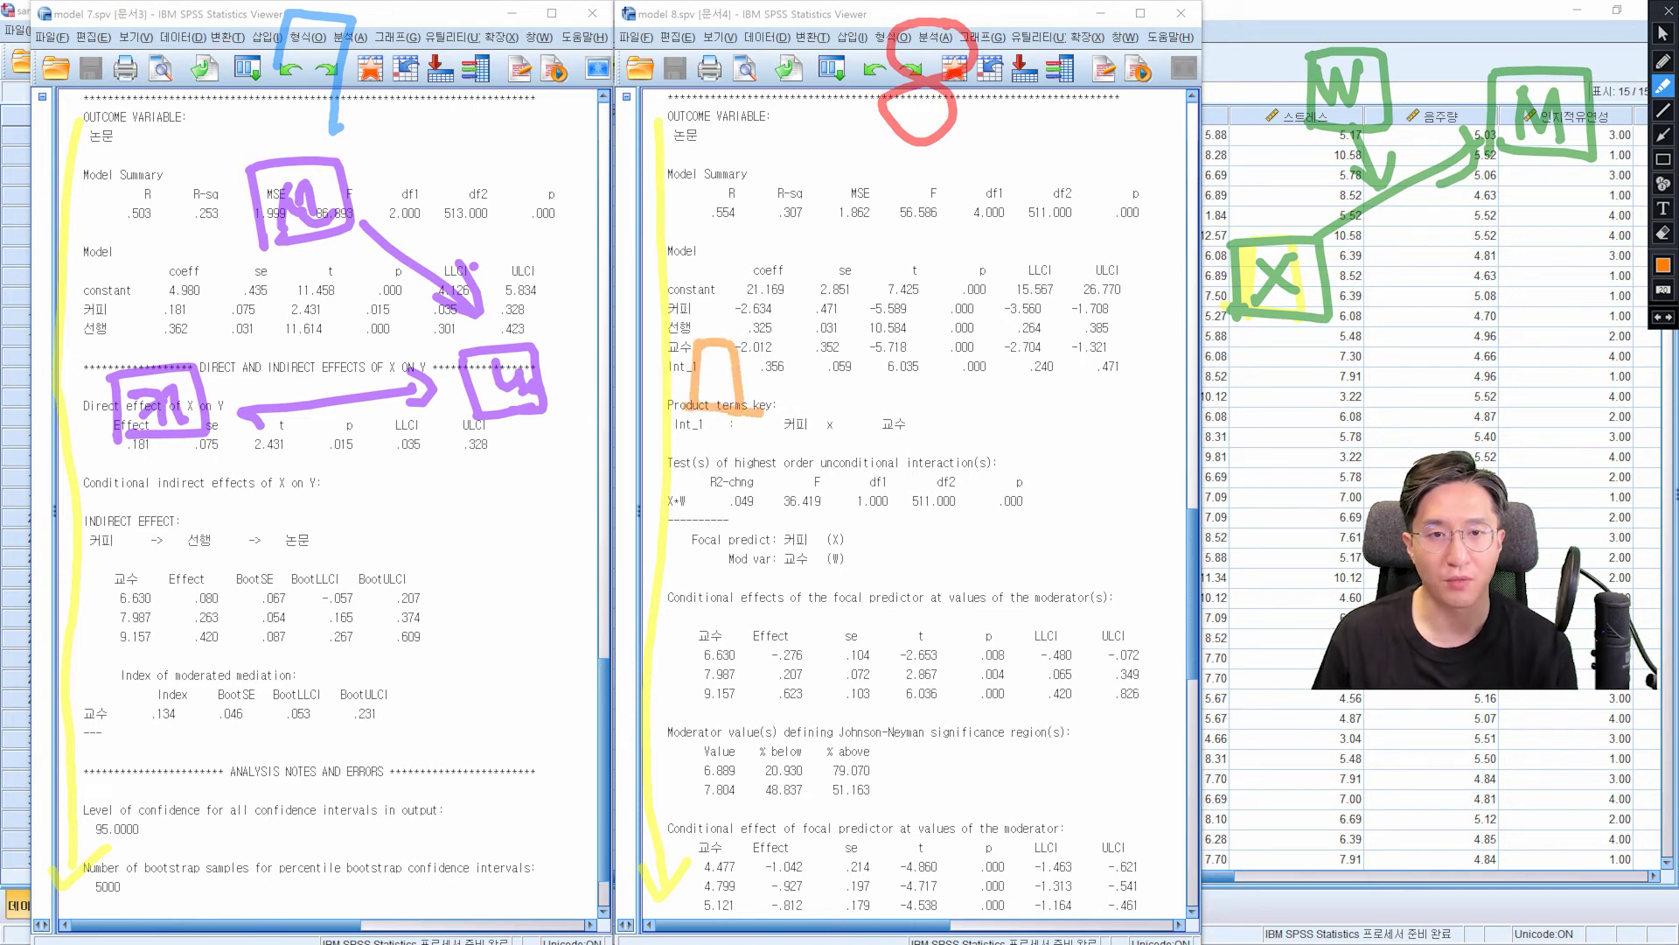
mouse_move(871, 174)
left_mouse_down()
mouse_move(938, 214)
mouse_move(878, 238)
left_mouse_up()
mouse_move(1079, 345)
left_mouse_down()
mouse_move(1077, 378)
mouse_move(1147, 407)
mouse_move(1084, 425)
left_mouse_up()
mouse_move(739, 195)
left_mouse_down()
mouse_move(735, 244)
mouse_move(796, 245)
mouse_move(743, 247)
left_mouse_up()
left_click_drag(743, 378, 1054, 402)
mouse_move(949, 218)
left_mouse_down()
mouse_move(1076, 331)
mouse_move(1090, 313)
left_mouse_up()
mouse_move(775, 248)
left_mouse_down()
mouse_move(798, 357)
mouse_move(828, 313)
left_mouse_up()
Step: Label the orange boxes of the model 8 diagram X, Y, M and W
mouse_move(686, 381)
left_mouse_down()
mouse_move(716, 403)
mouse_move(712, 432)
left_mouse_up()
left_click_drag(716, 380, 740, 433)
mouse_move(1109, 364)
left_mouse_down()
mouse_move(1101, 403)
mouse_move(1125, 414)
left_mouse_up()
left_click_drag(1114, 413, 1137, 432)
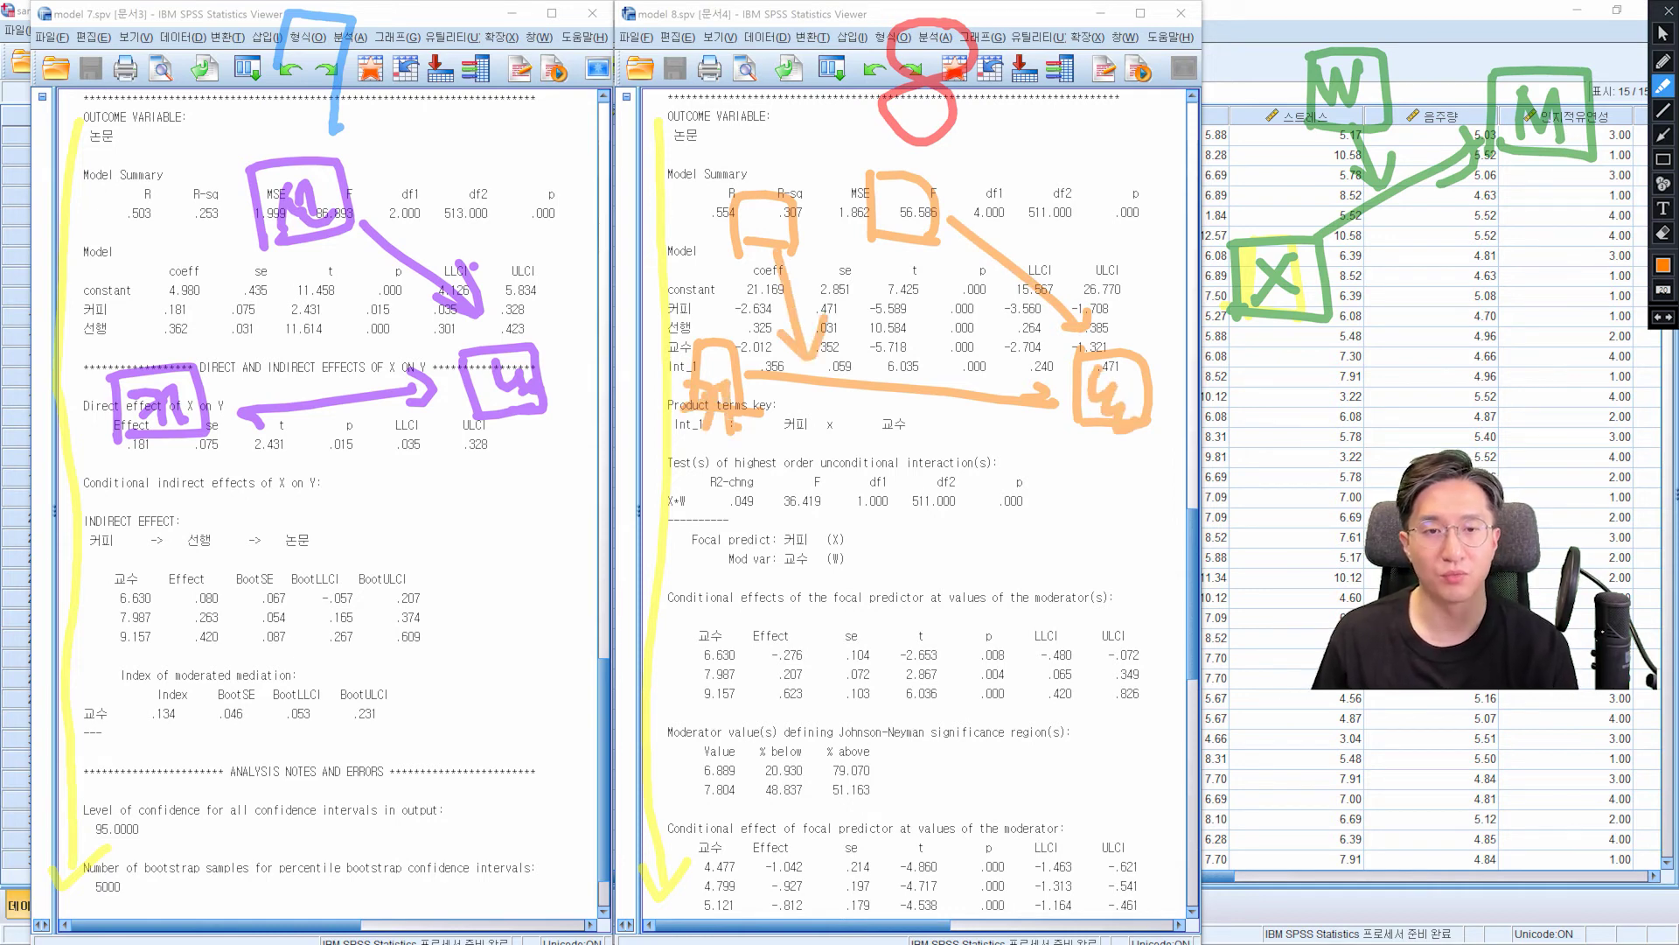
left_click_drag(879, 189, 930, 231)
left_click_drag(739, 205, 783, 231)
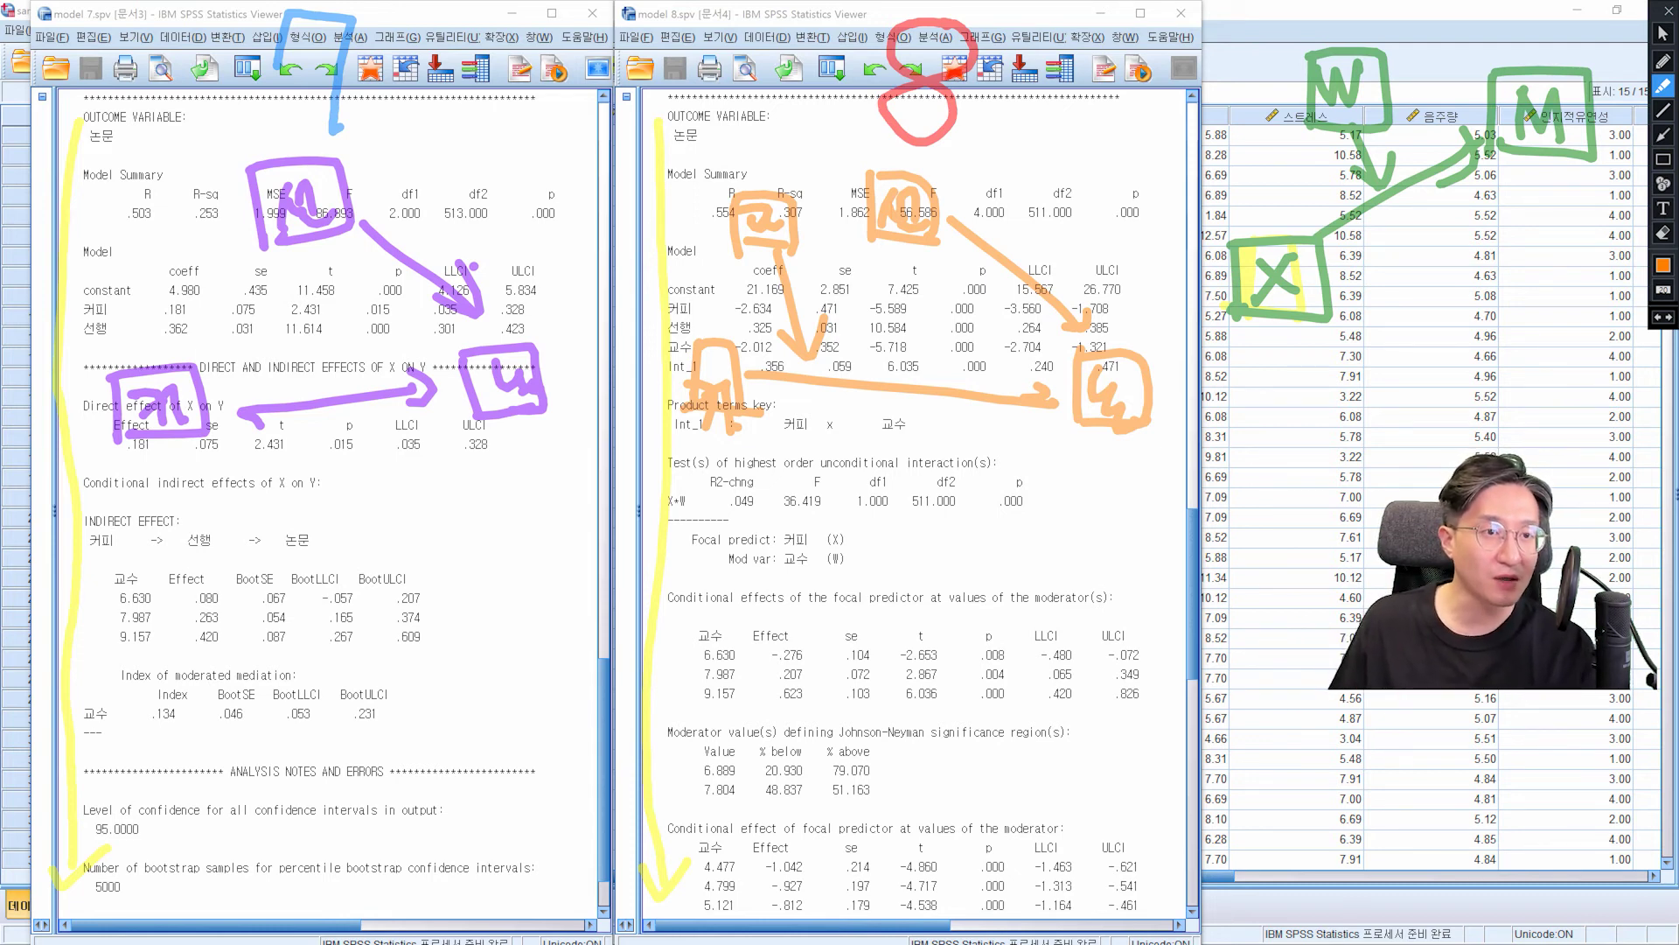
Step: Frame the green X–M–W diagram in orange and write a circled 2 beside the 논문 results in both outputs
mouse_move(1255, 68)
left_mouse_down()
mouse_move(1231, 104)
mouse_move(1312, 325)
mouse_move(1579, 294)
mouse_move(1508, 54)
mouse_move(1284, 51)
left_mouse_up()
mouse_move(131, 170)
left_mouse_down()
mouse_move(162, 186)
mouse_move(114, 148)
mouse_move(188, 214)
left_mouse_up()
left_click(693, 135)
mouse_move(693, 136)
left_mouse_down()
mouse_move(669, 140)
mouse_move(748, 171)
left_mouse_up()
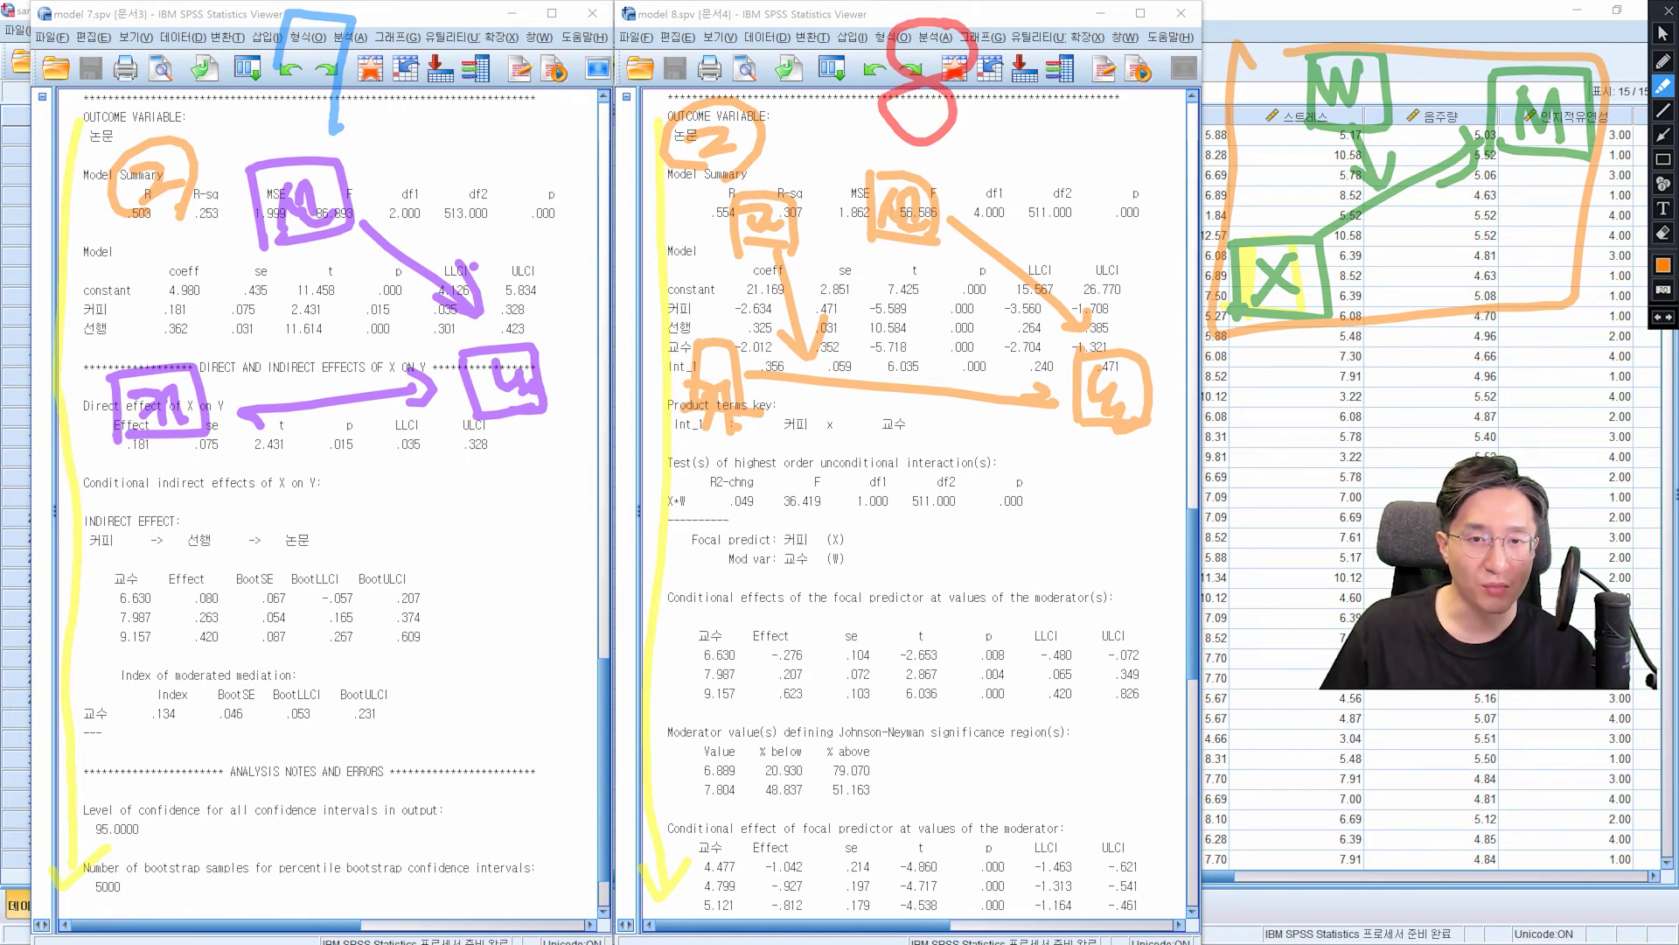
Step: Outline the W, X and Y part of model 8's orange diagram in red, leaving out M
left_click(1663, 264)
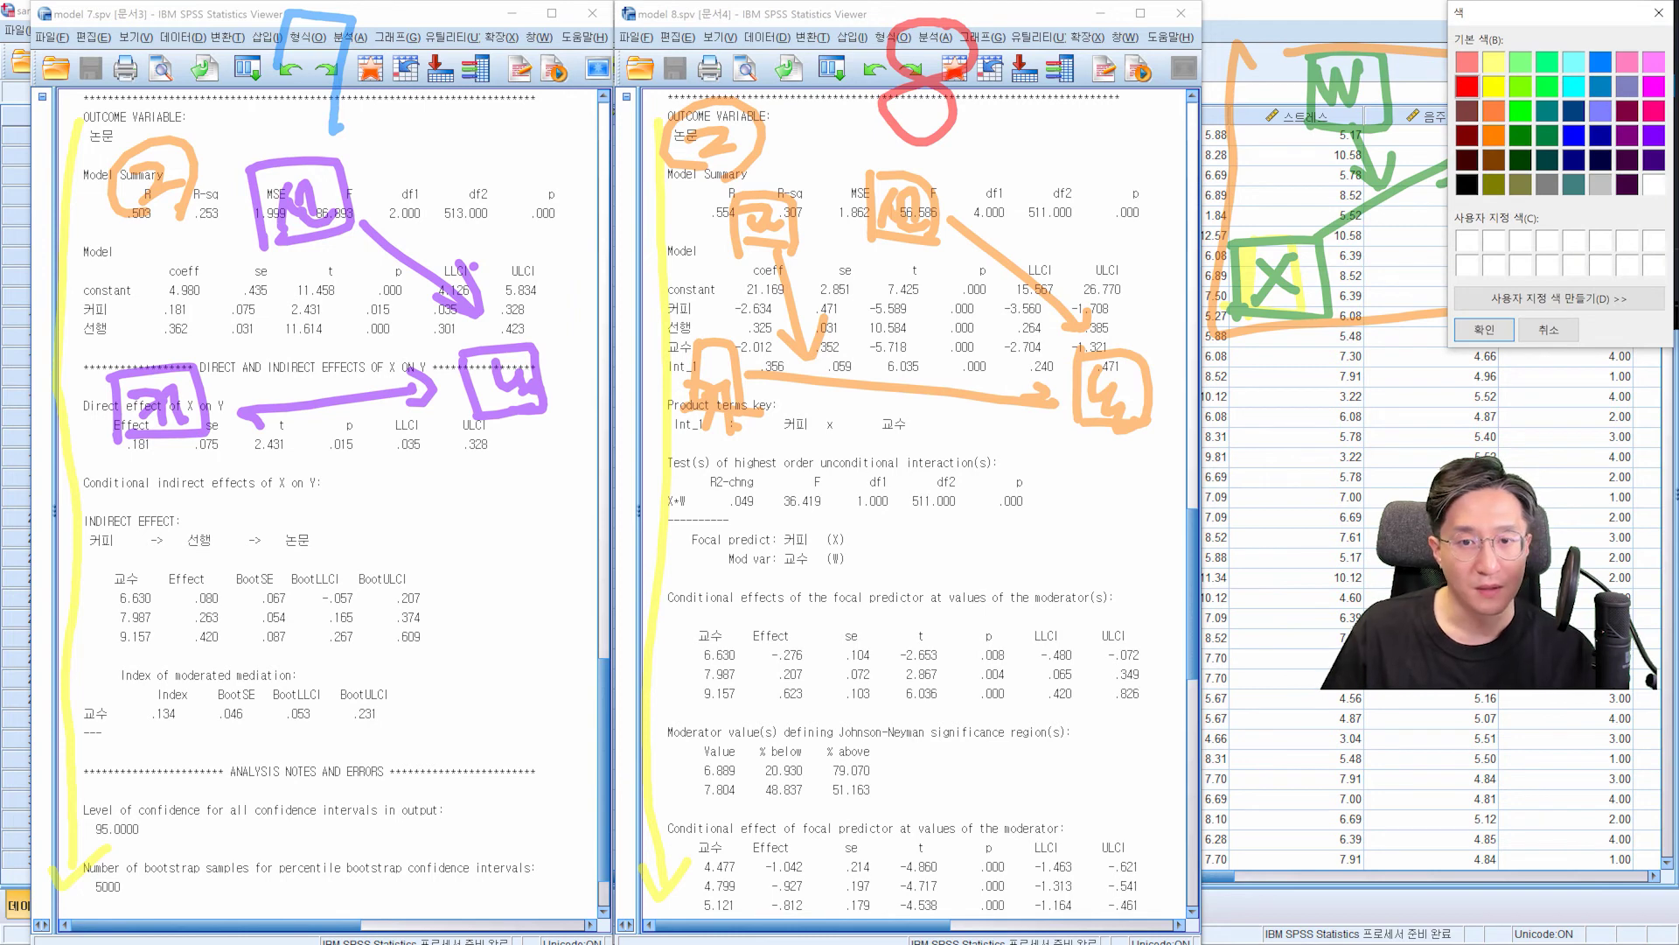
left_click(1485, 330)
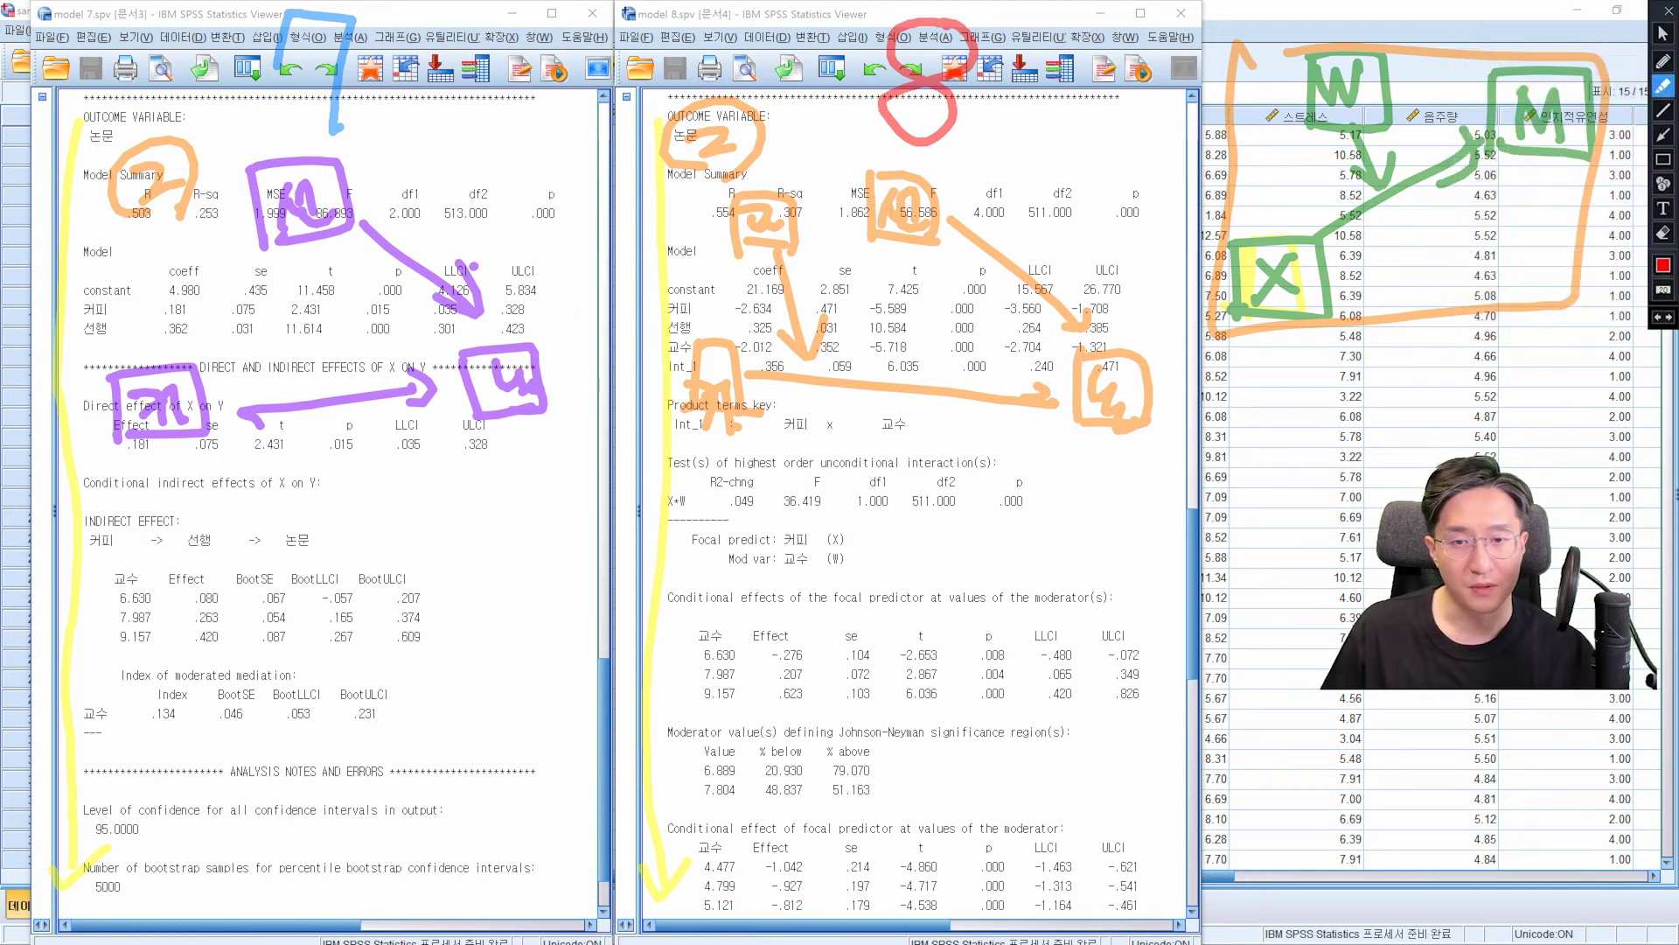
mouse_move(676, 203)
left_mouse_down()
mouse_move(683, 362)
mouse_move(714, 428)
mouse_move(1154, 418)
mouse_move(823, 218)
mouse_move(684, 213)
mouse_move(700, 393)
left_mouse_up()
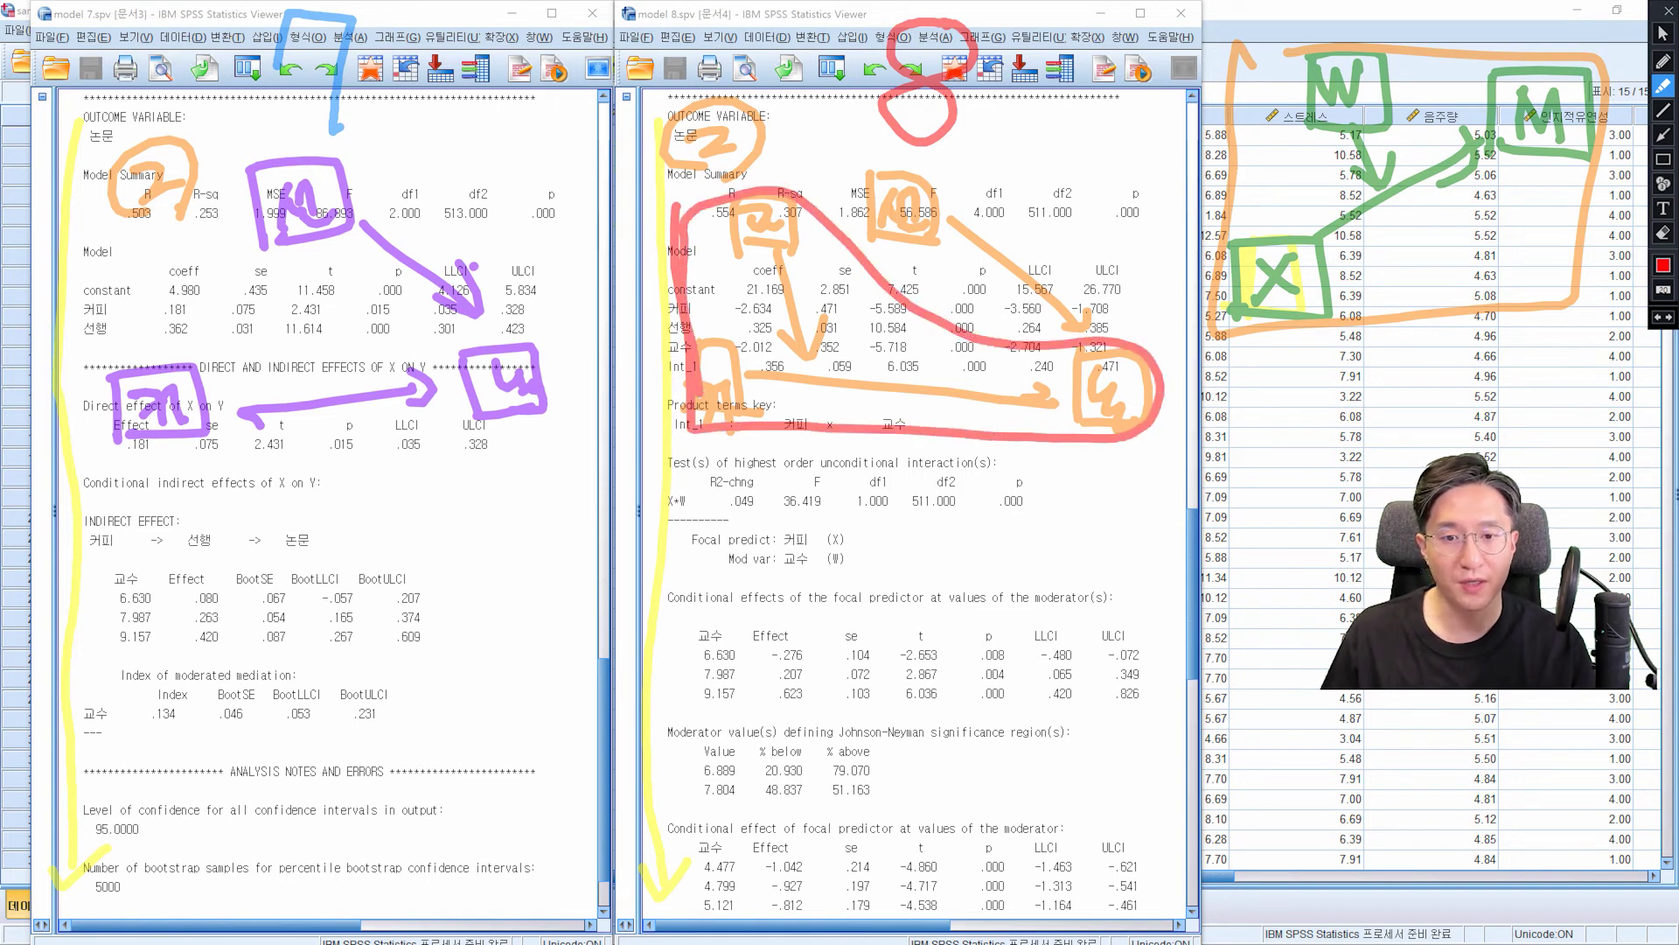
Step: Mark model 8's conditional effects of the focal predictor with red strokes and dots, and add an arrow leading to a handwritten Korean note
left_click_drag(719, 658, 725, 704)
left_click_drag(810, 649, 820, 703)
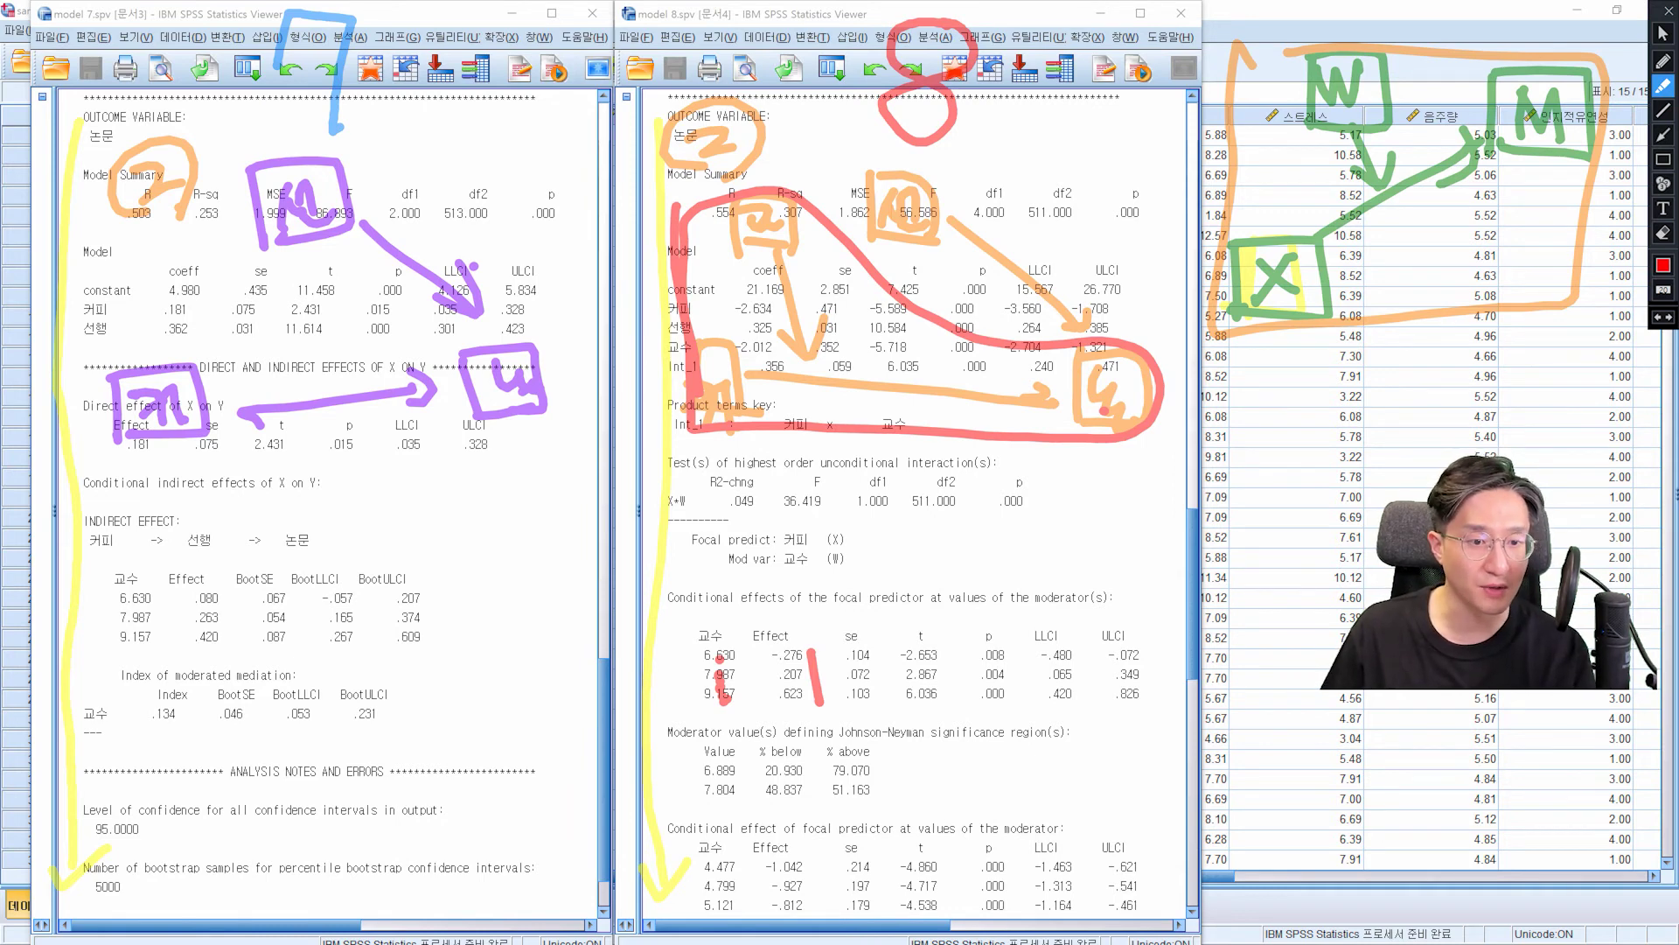
left_click(1152, 657)
left_click(1158, 678)
left_click(1161, 703)
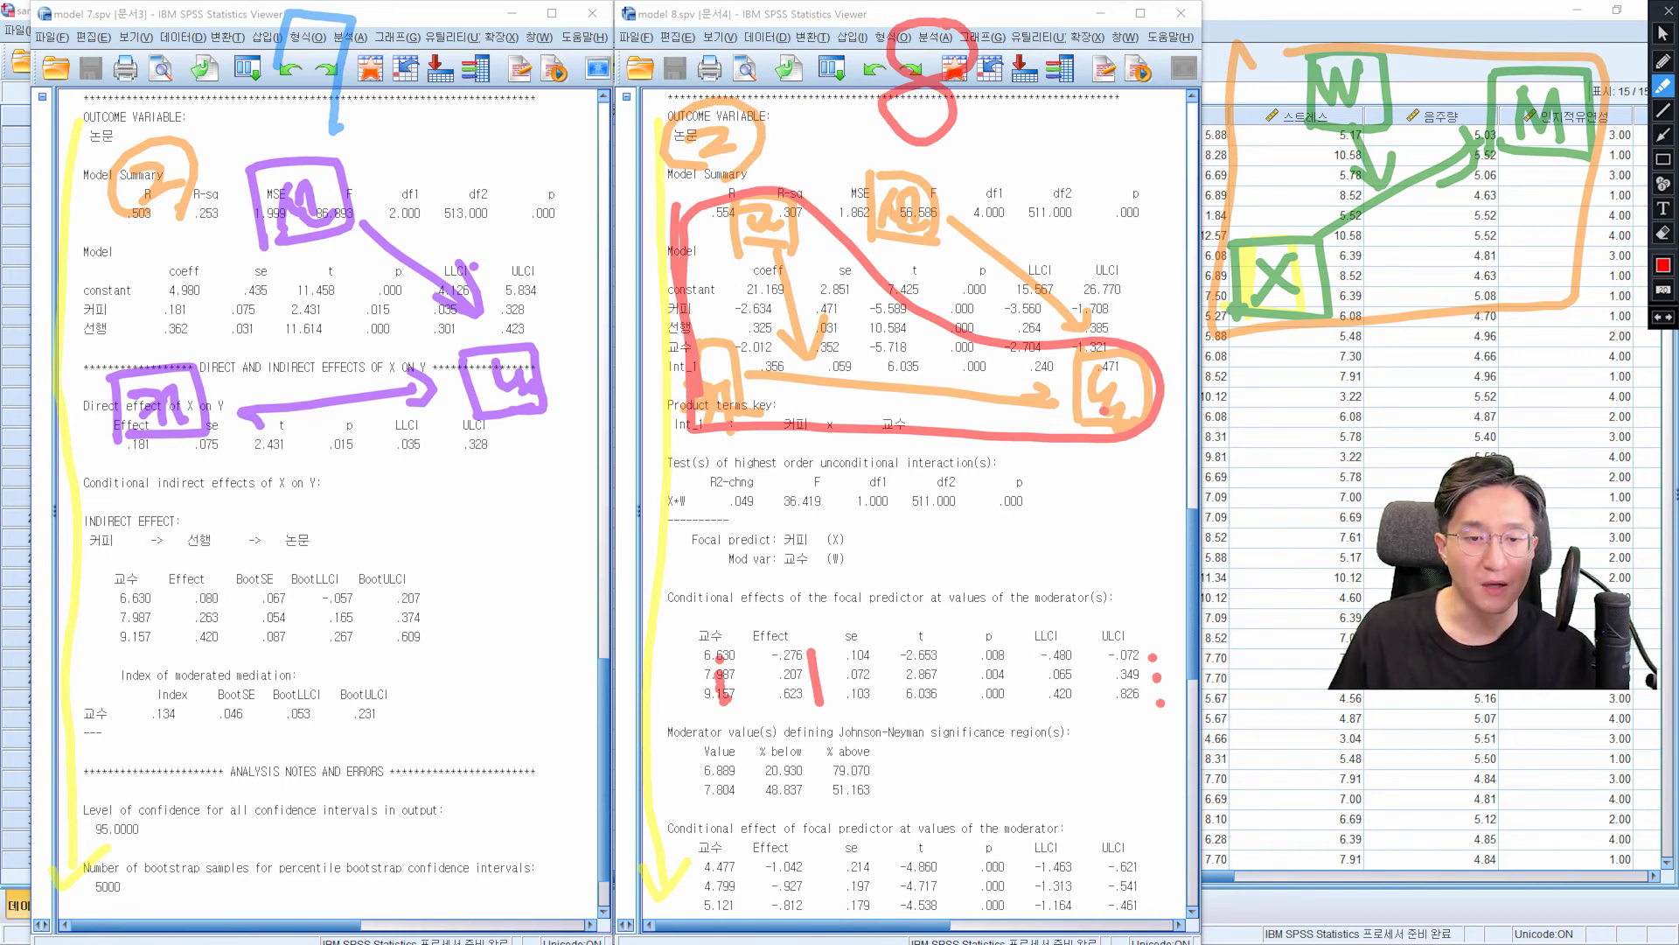
mouse_move(885, 619)
left_mouse_down()
mouse_move(923, 573)
mouse_move(929, 587)
left_mouse_up()
mouse_move(918, 549)
left_mouse_down()
mouse_move(1002, 528)
mouse_move(1021, 544)
mouse_move(1041, 502)
mouse_move(1076, 530)
mouse_move(1086, 483)
mouse_move(1111, 488)
left_mouse_up()
Step: Draw a red cross beside model 7's direct effect results and circle its conditional indirect effects and index of moderated mediation in red
mouse_move(358, 444)
left_mouse_down()
mouse_move(325, 514)
mouse_move(376, 507)
left_mouse_up()
left_click(381, 493)
mouse_move(337, 711)
left_mouse_down()
mouse_move(77, 602)
mouse_move(417, 694)
left_mouse_up()
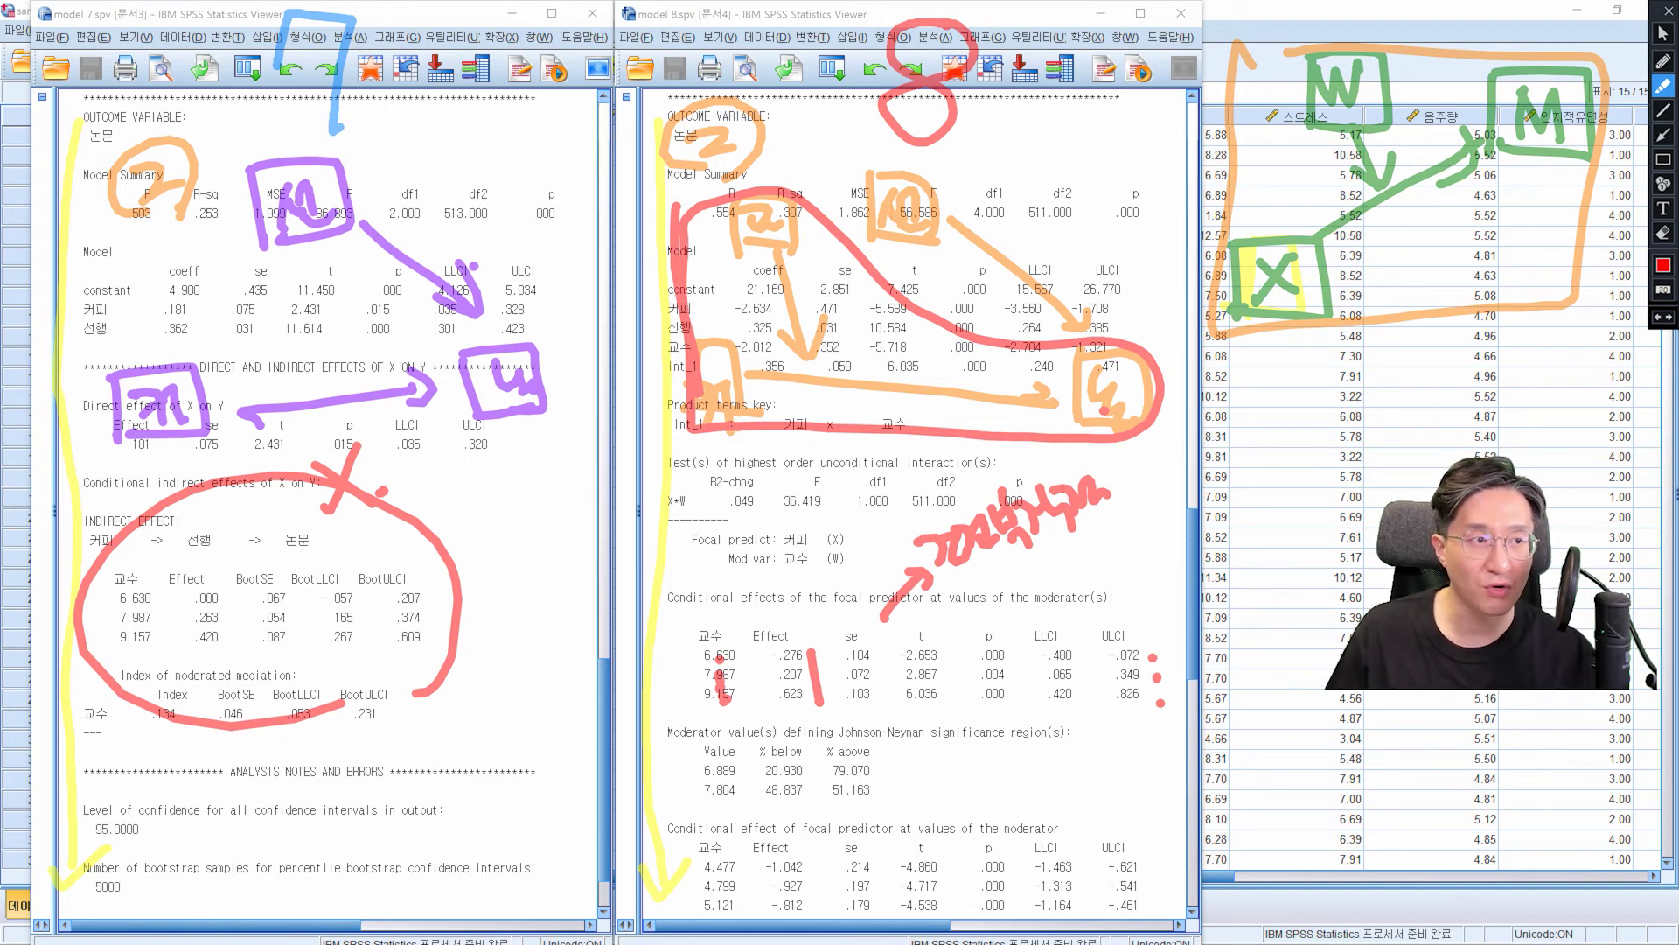
Step: Examine the direct and indirect effects of X on Y at the end of both the model 8 and model 7 outputs
left_click(1664, 34)
scroll(1024, 147, "down", 3)
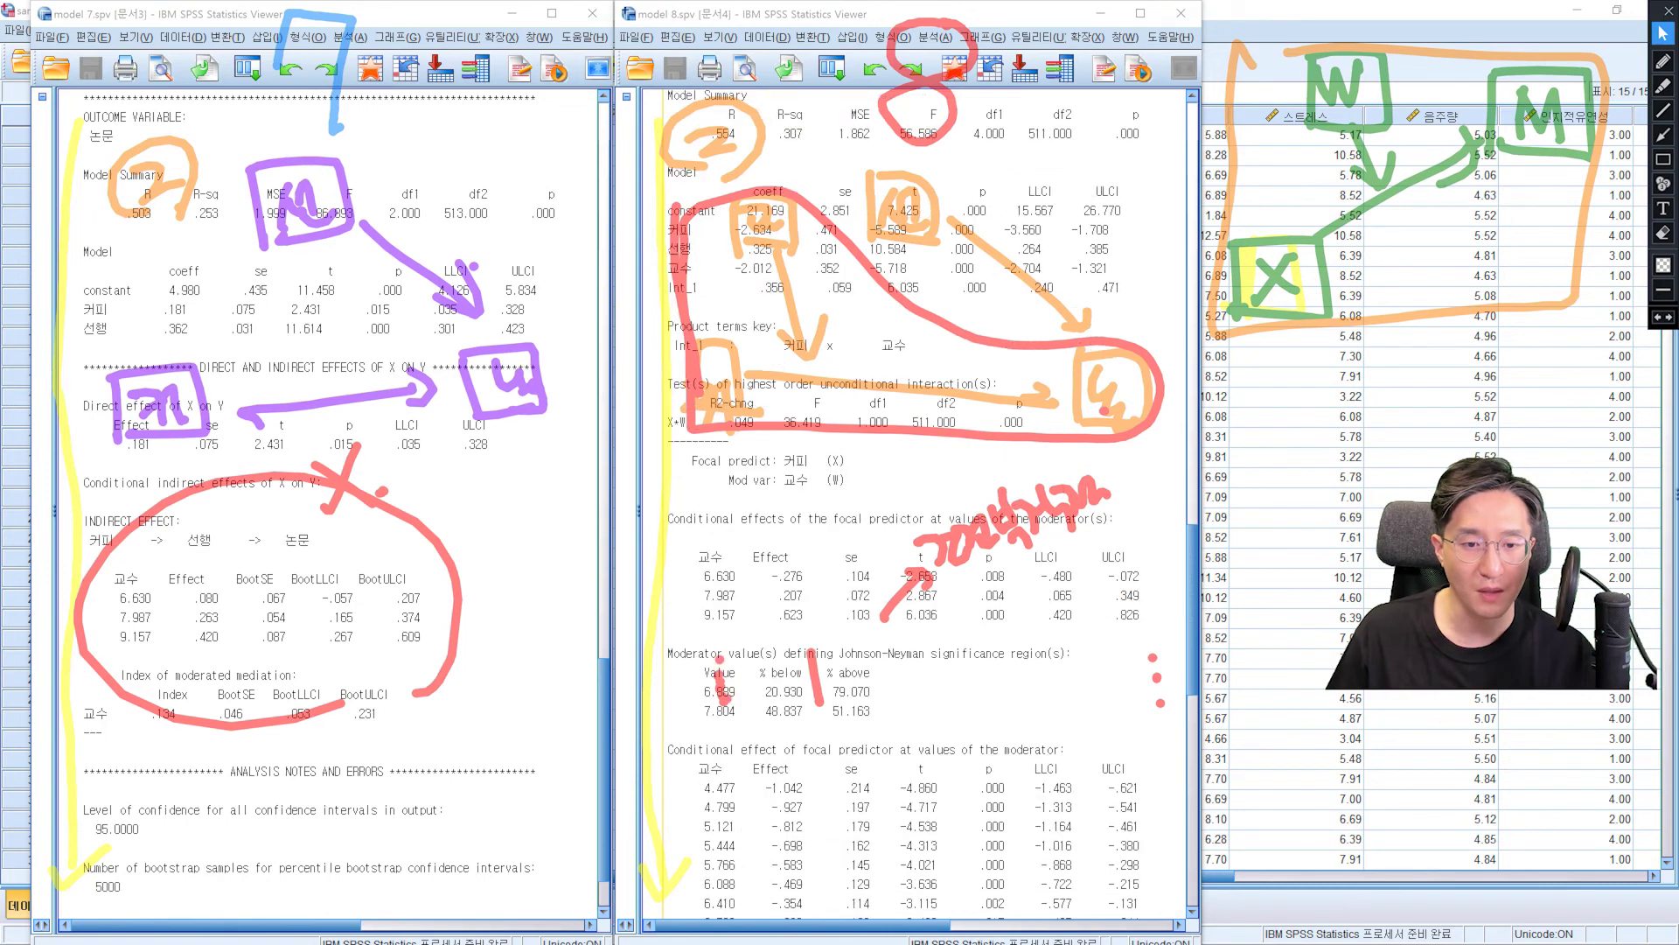
scroll(1024, 147, "down", 3)
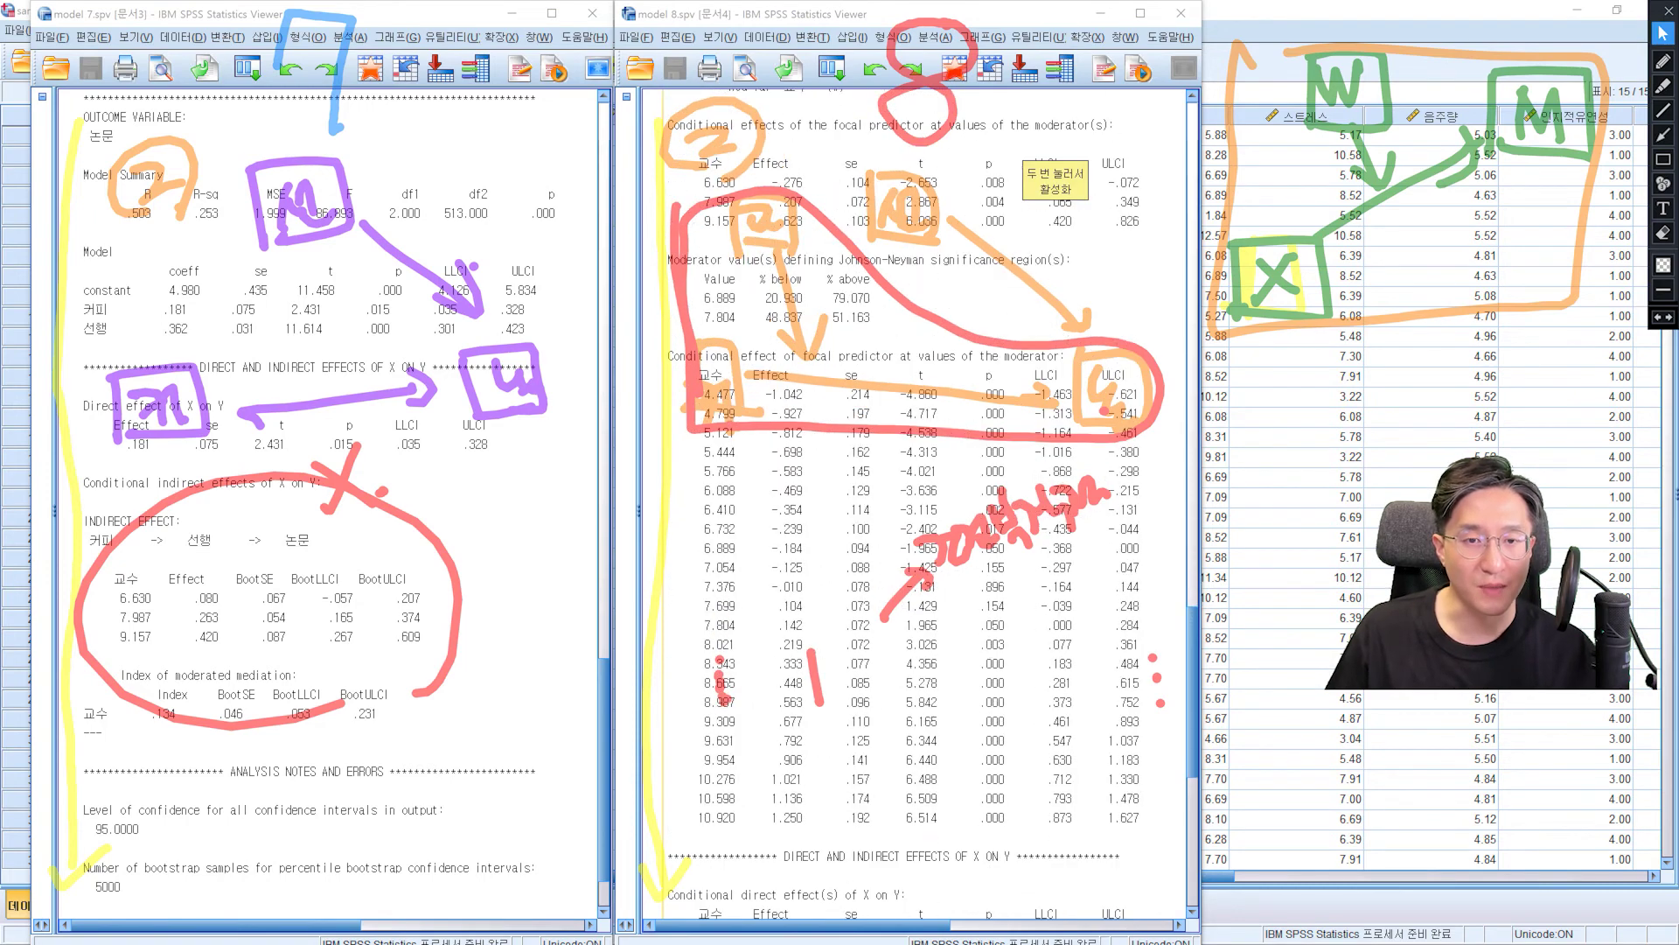
scroll(1023, 147, "down", 2)
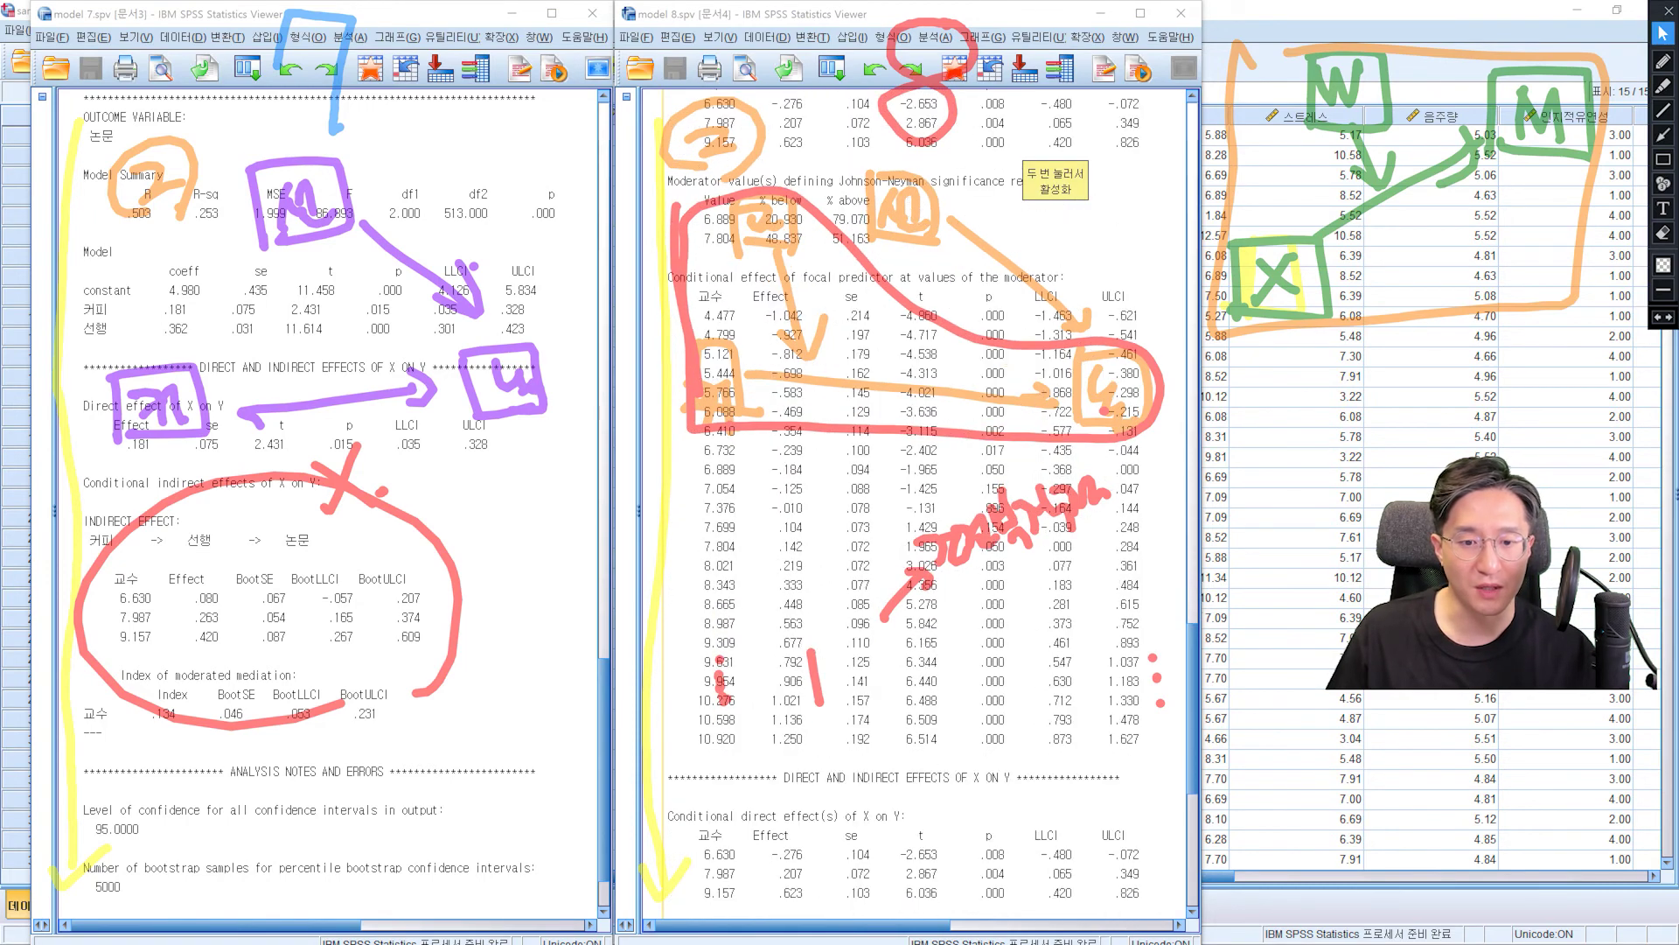
scroll(1022, 224, "down", 3)
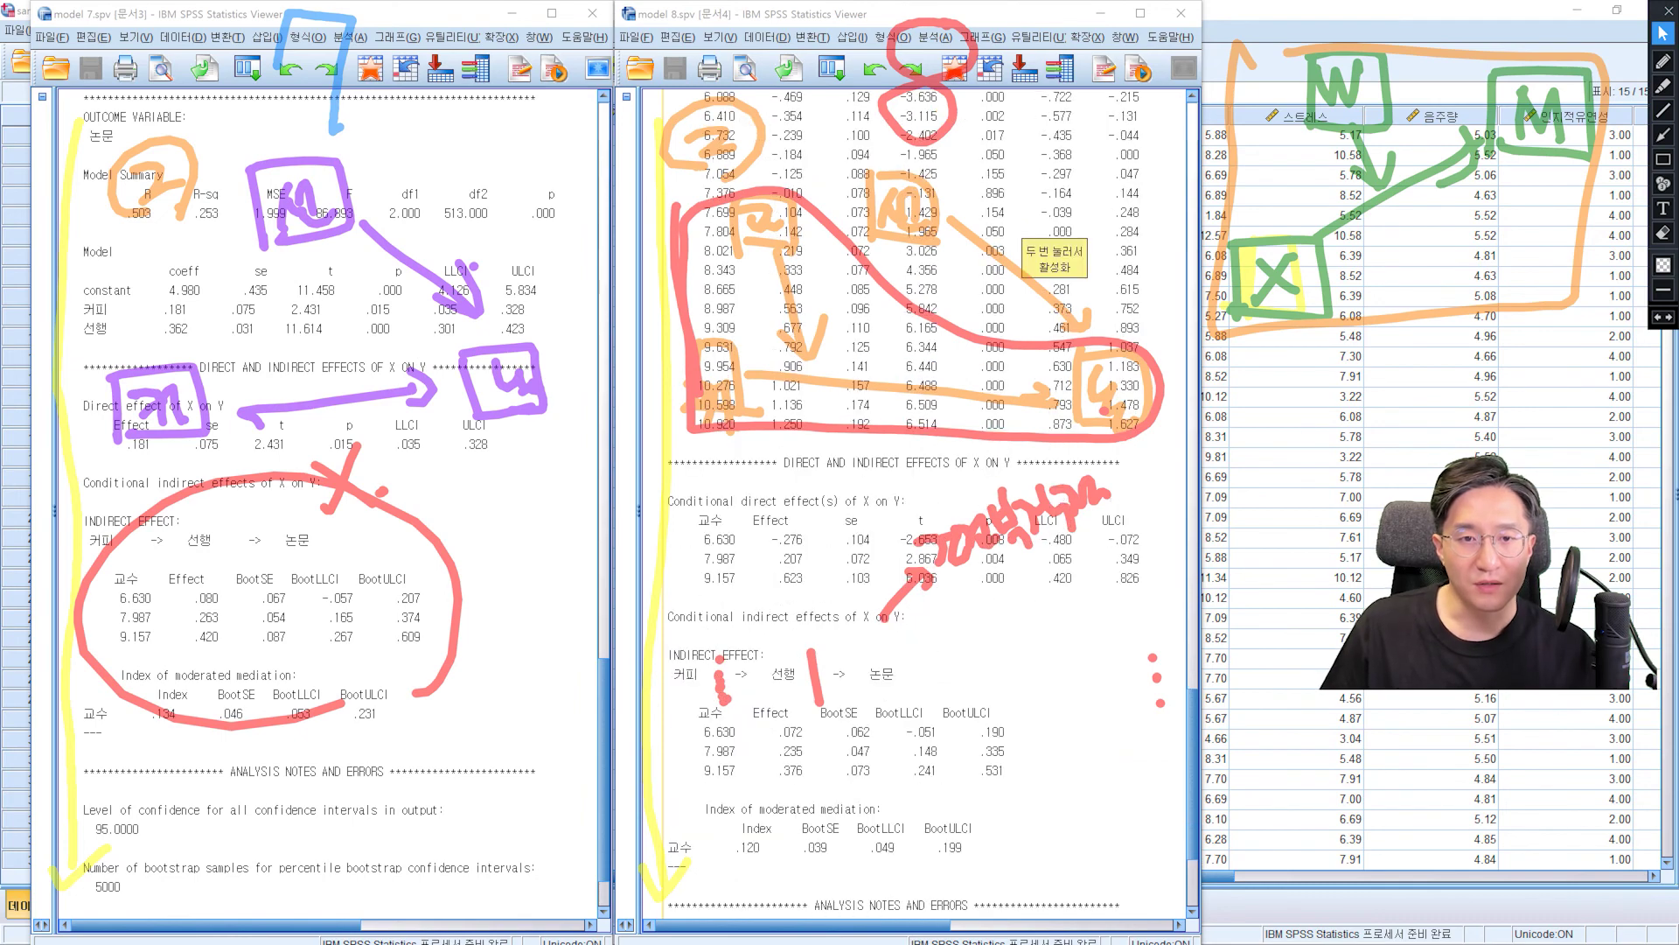
scroll(1021, 223, "down", 2)
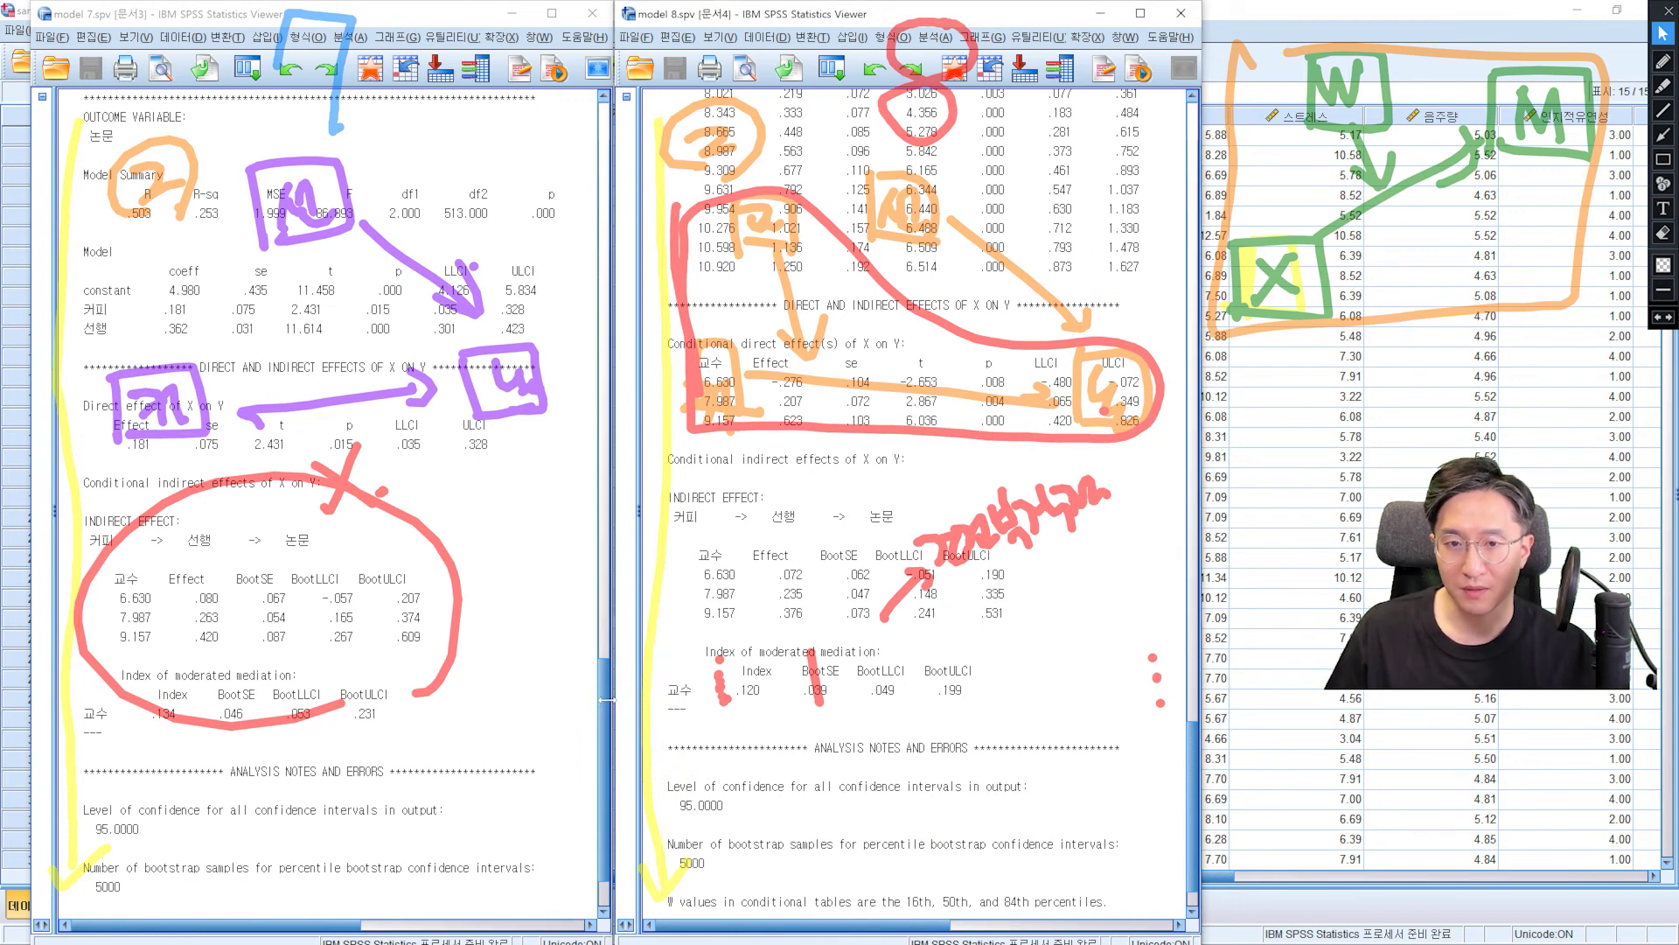
scroll(332, 490, "down", 1)
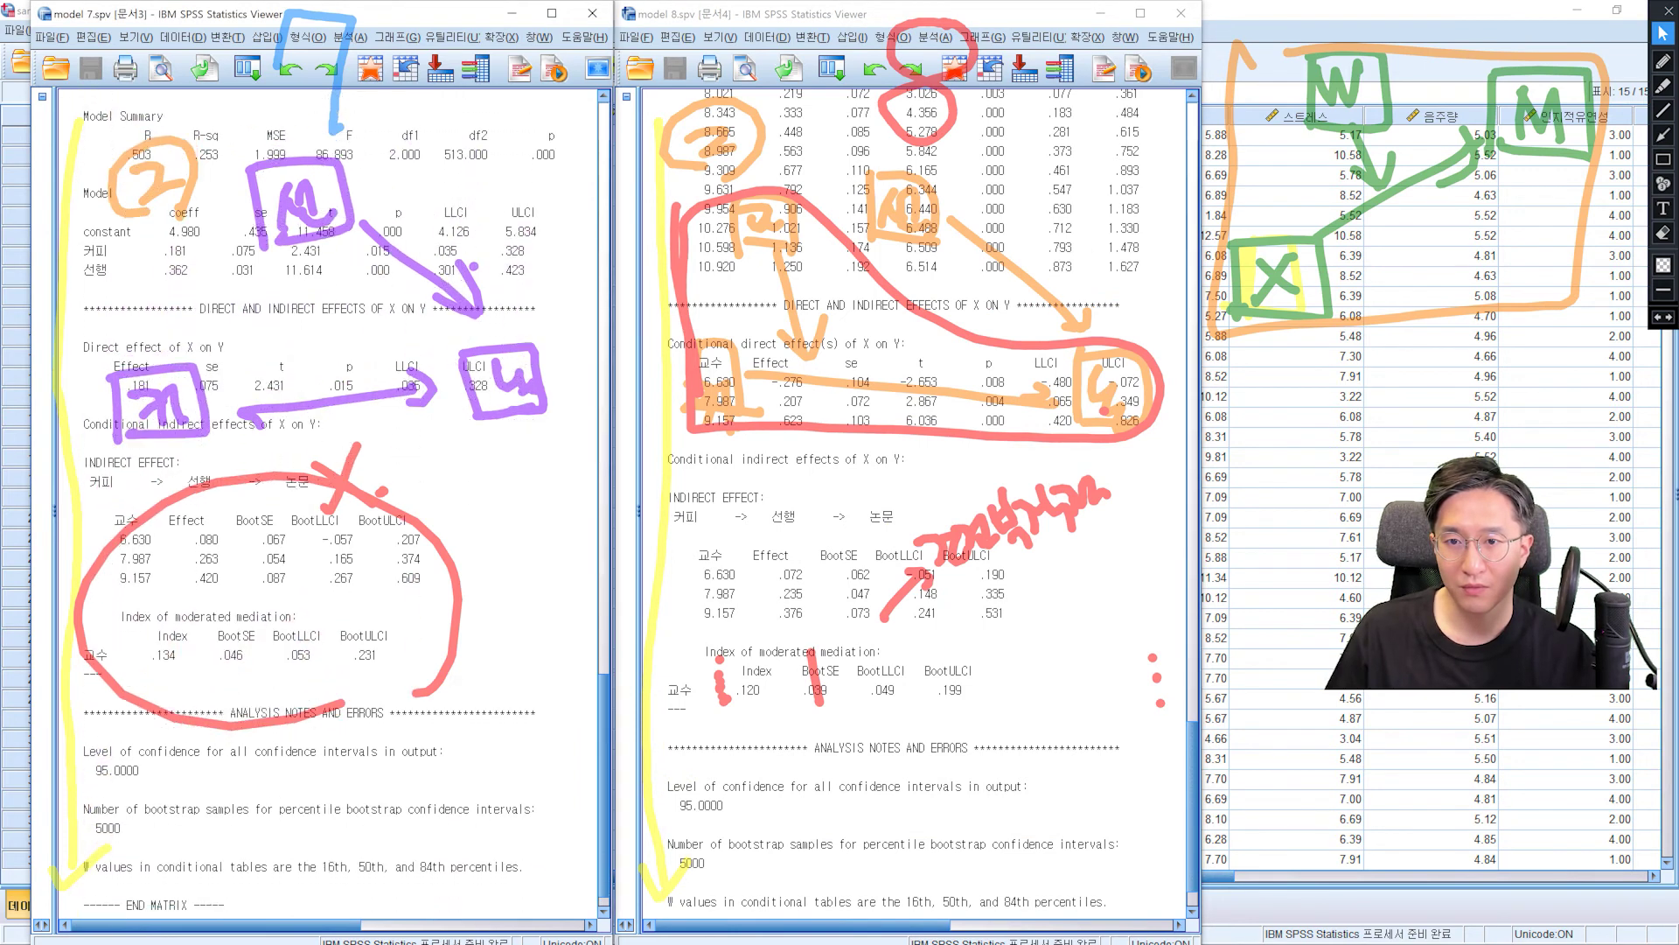
scroll(320, 505, "up", 1)
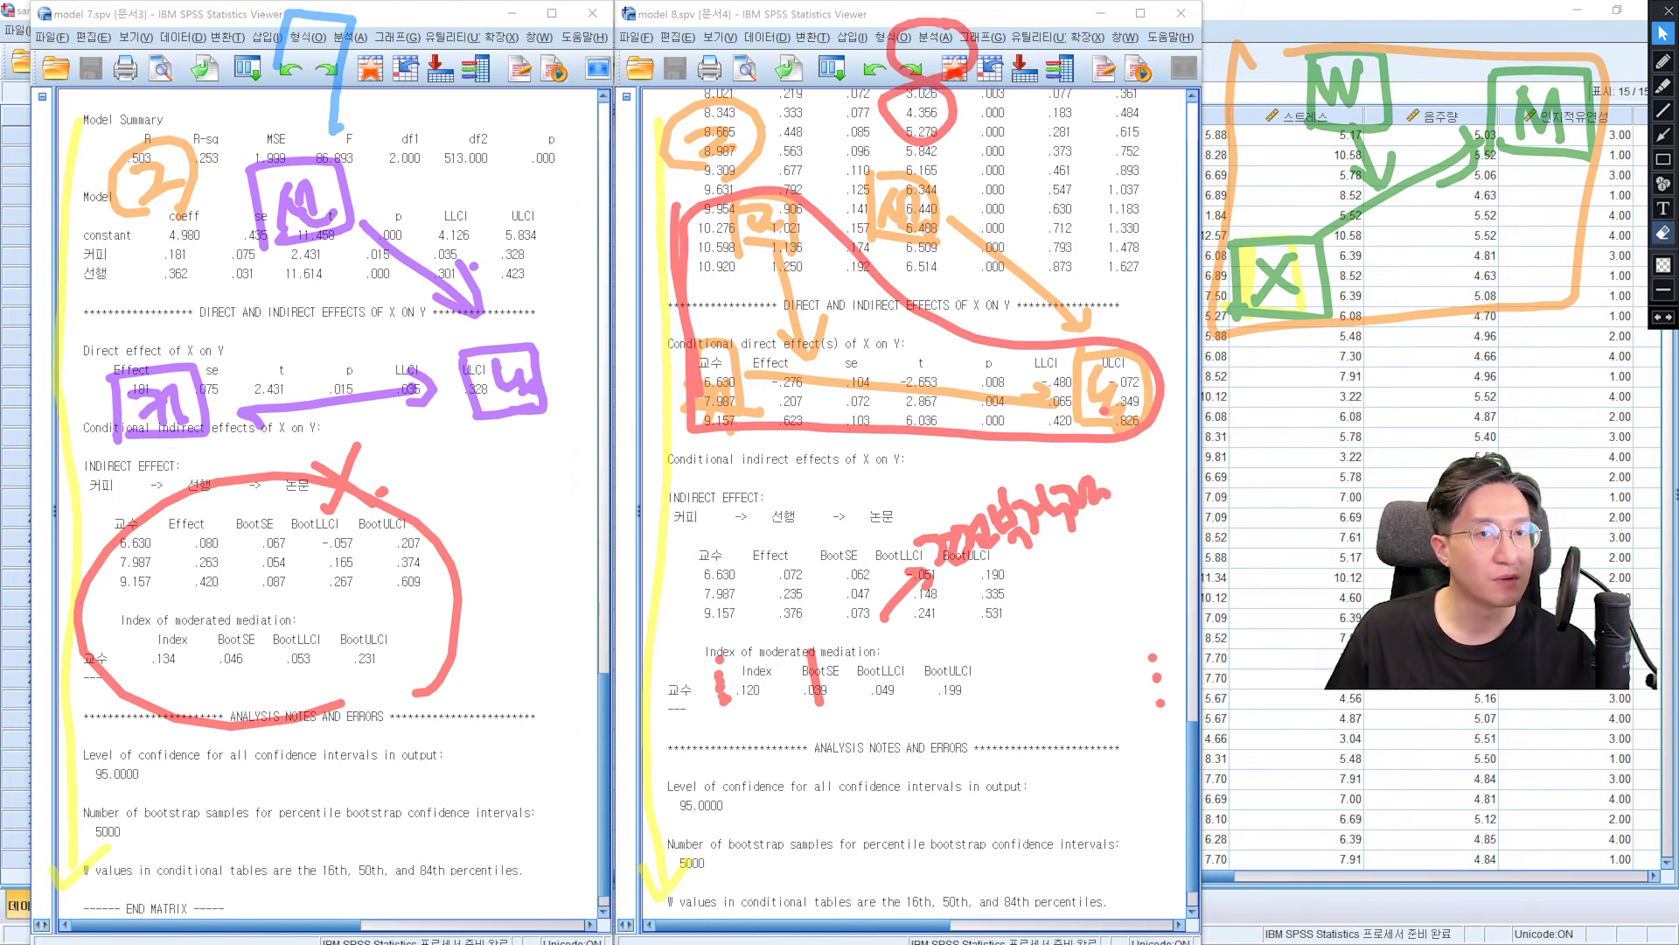
Step: Erase the diagrams, circled numbers and red marks drawn over the results text of both outputs
left_click(1663, 232)
mouse_move(662, 173)
left_mouse_down()
mouse_move(937, 351)
mouse_move(1218, 622)
mouse_move(1218, 688)
left_mouse_up()
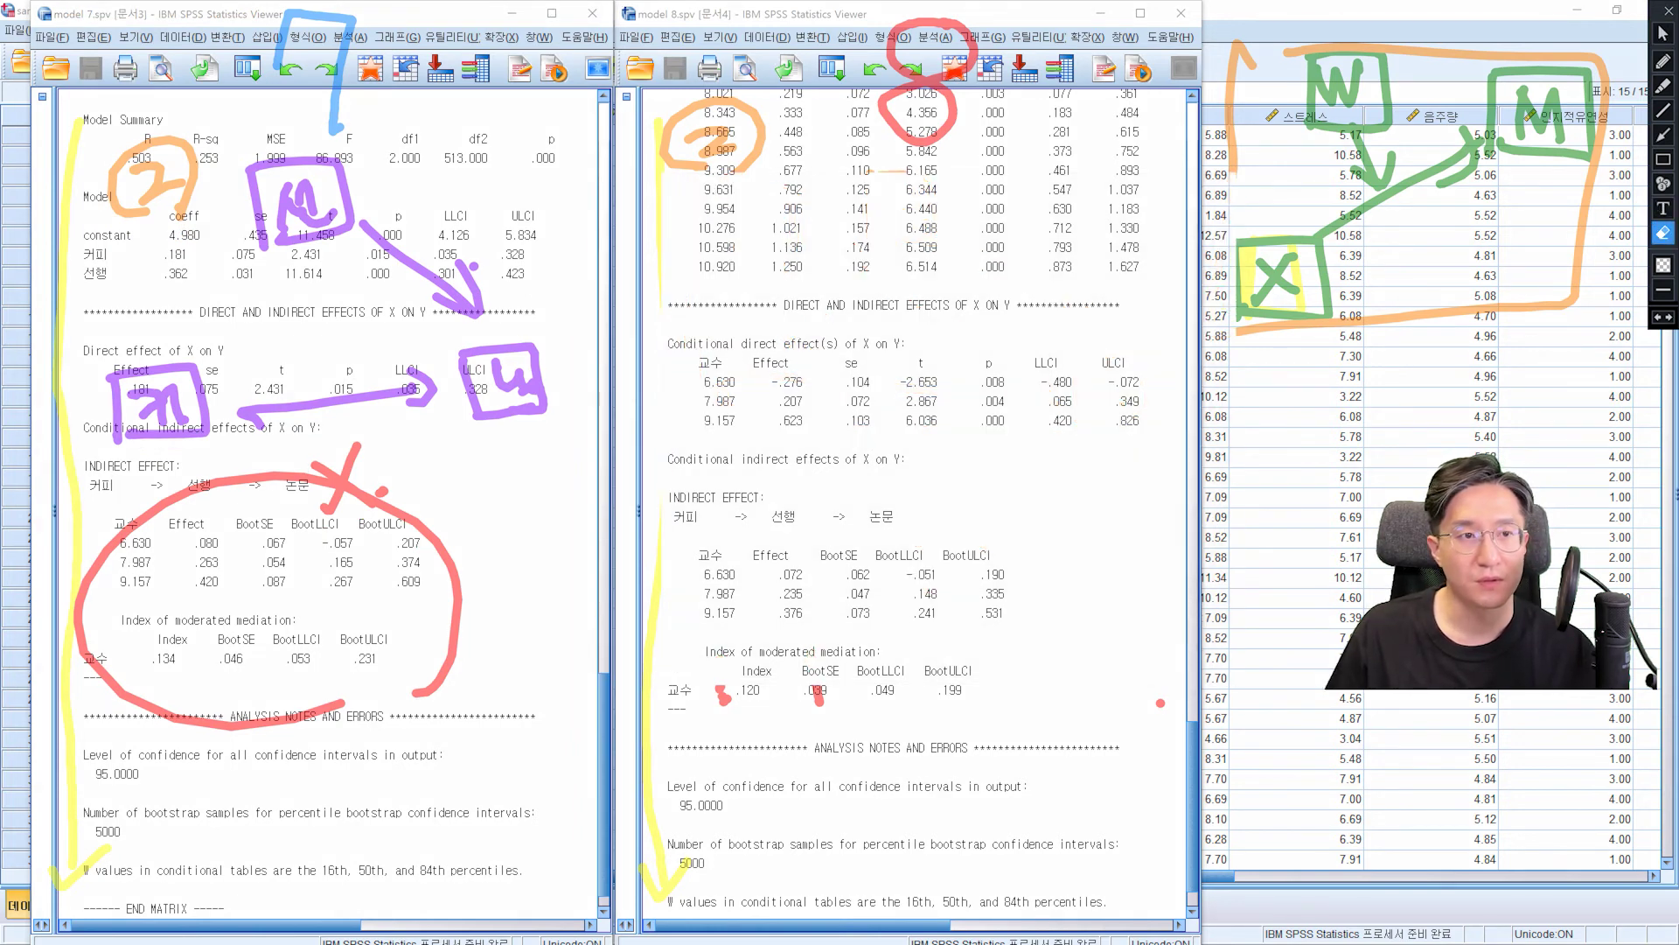
mouse_move(74, 144)
left_mouse_down()
mouse_move(436, 488)
mouse_move(637, 842)
mouse_move(761, 911)
left_mouse_up()
left_click_drag(650, 73, 787, 228)
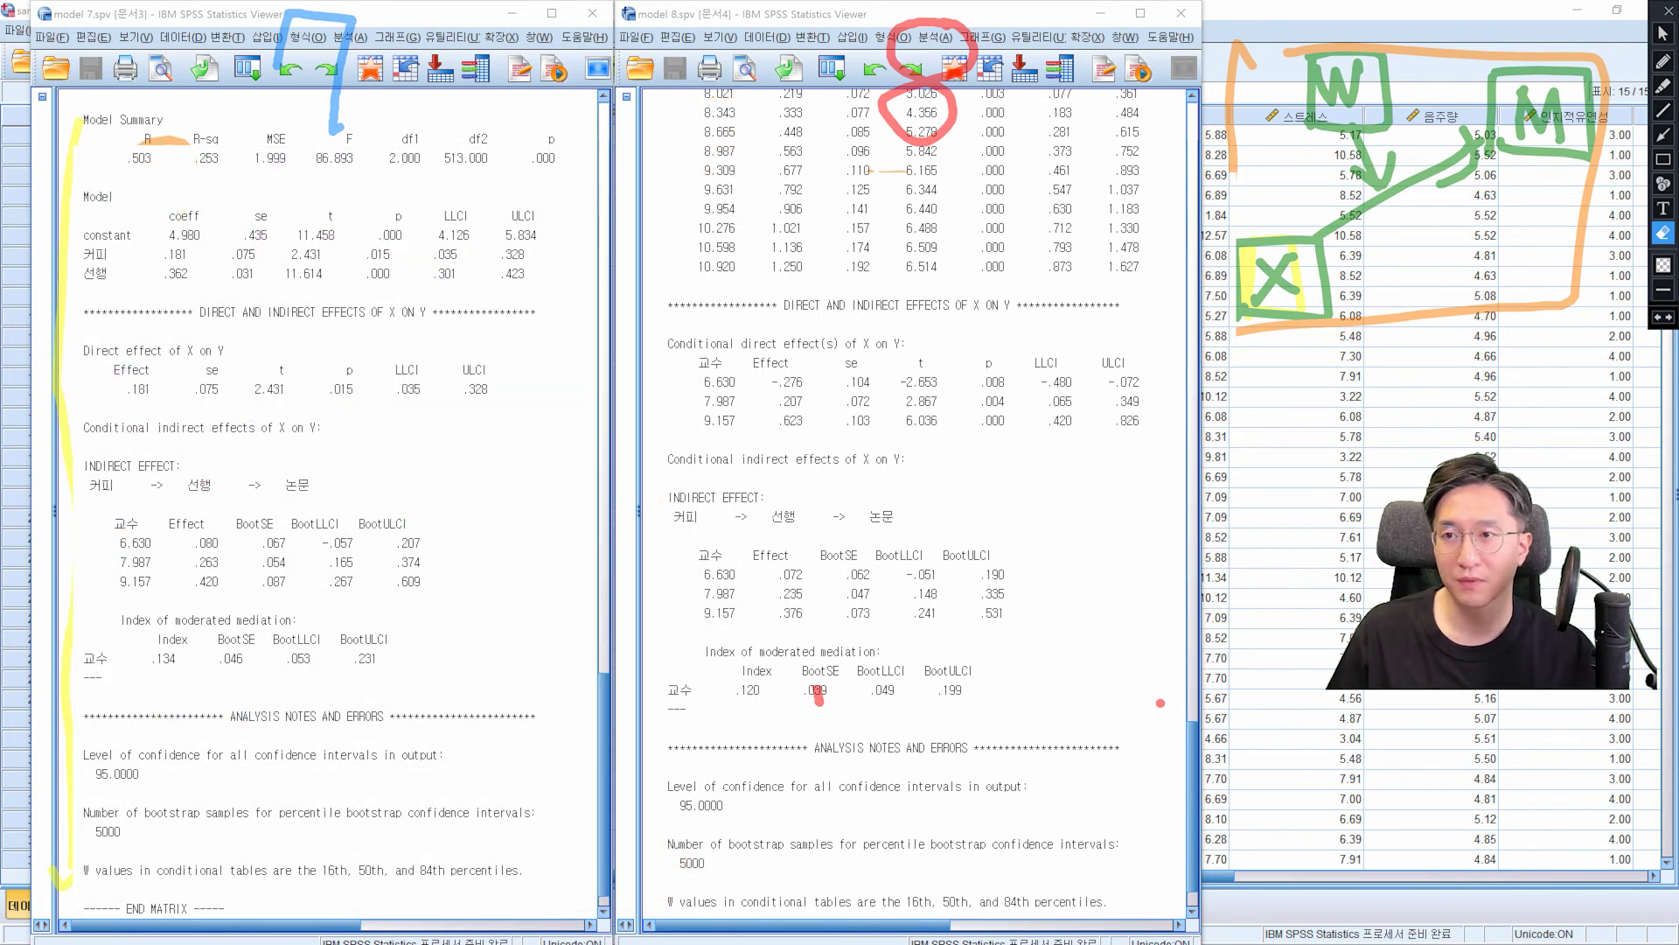
left_click_drag(65, 97, 210, 677)
left_click_drag(727, 640, 1213, 811)
Step: Underline the direct effect and conditional indirect effects headings in both outputs with thin magenta lines
left_click(1663, 61)
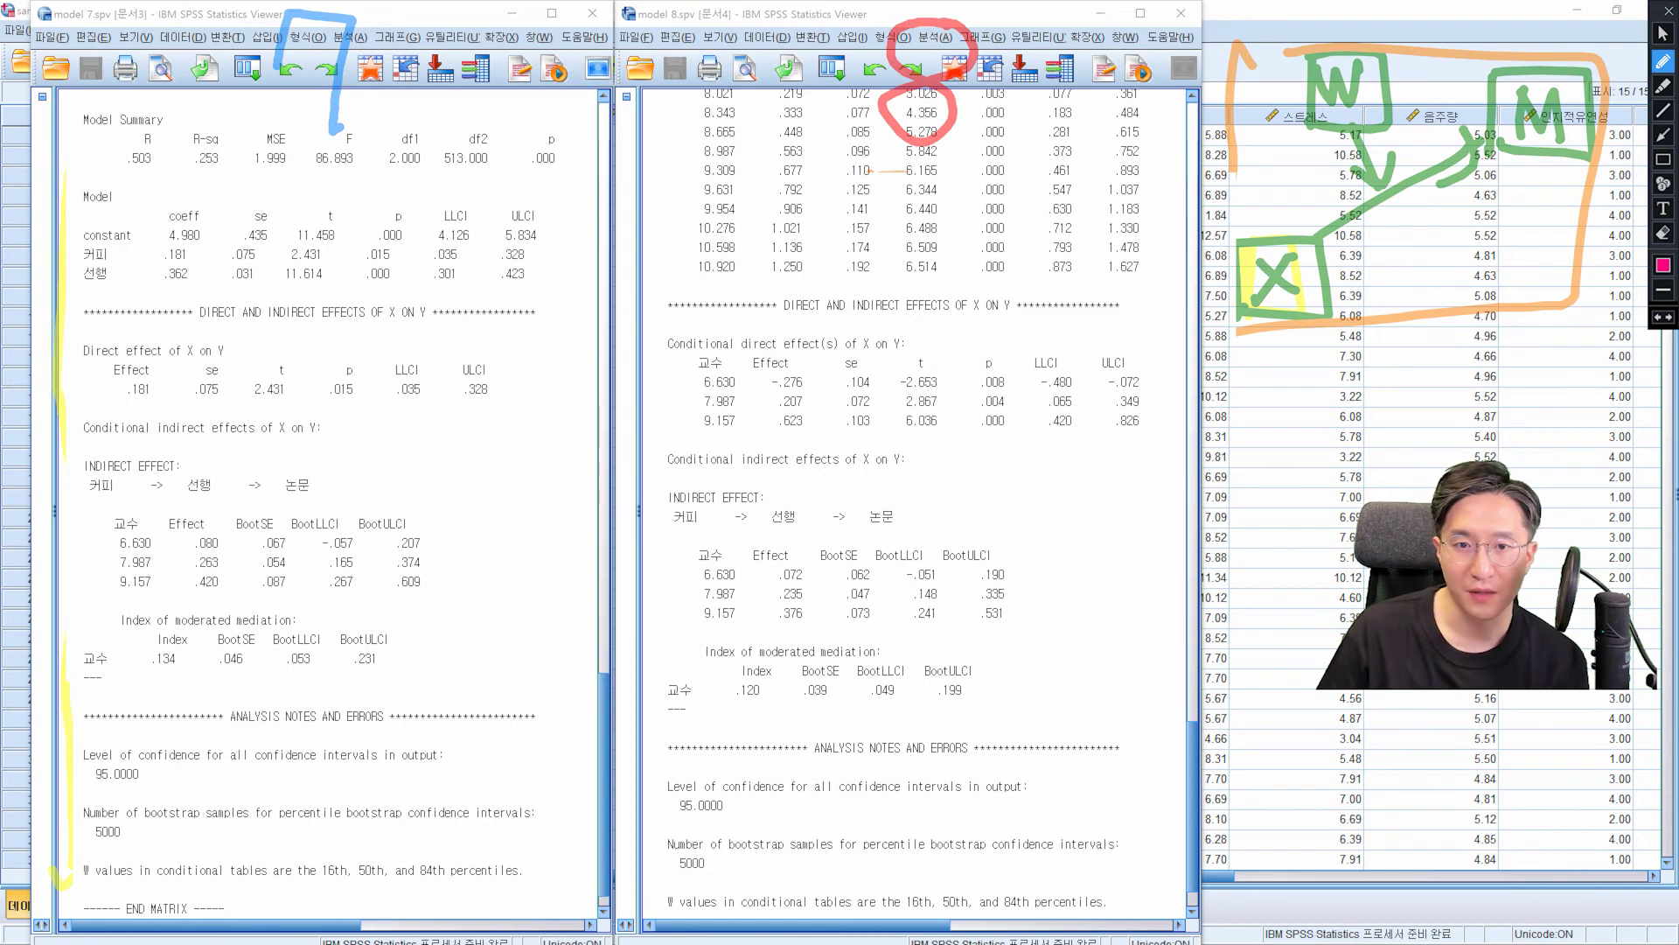
left_click_drag(665, 354, 880, 356)
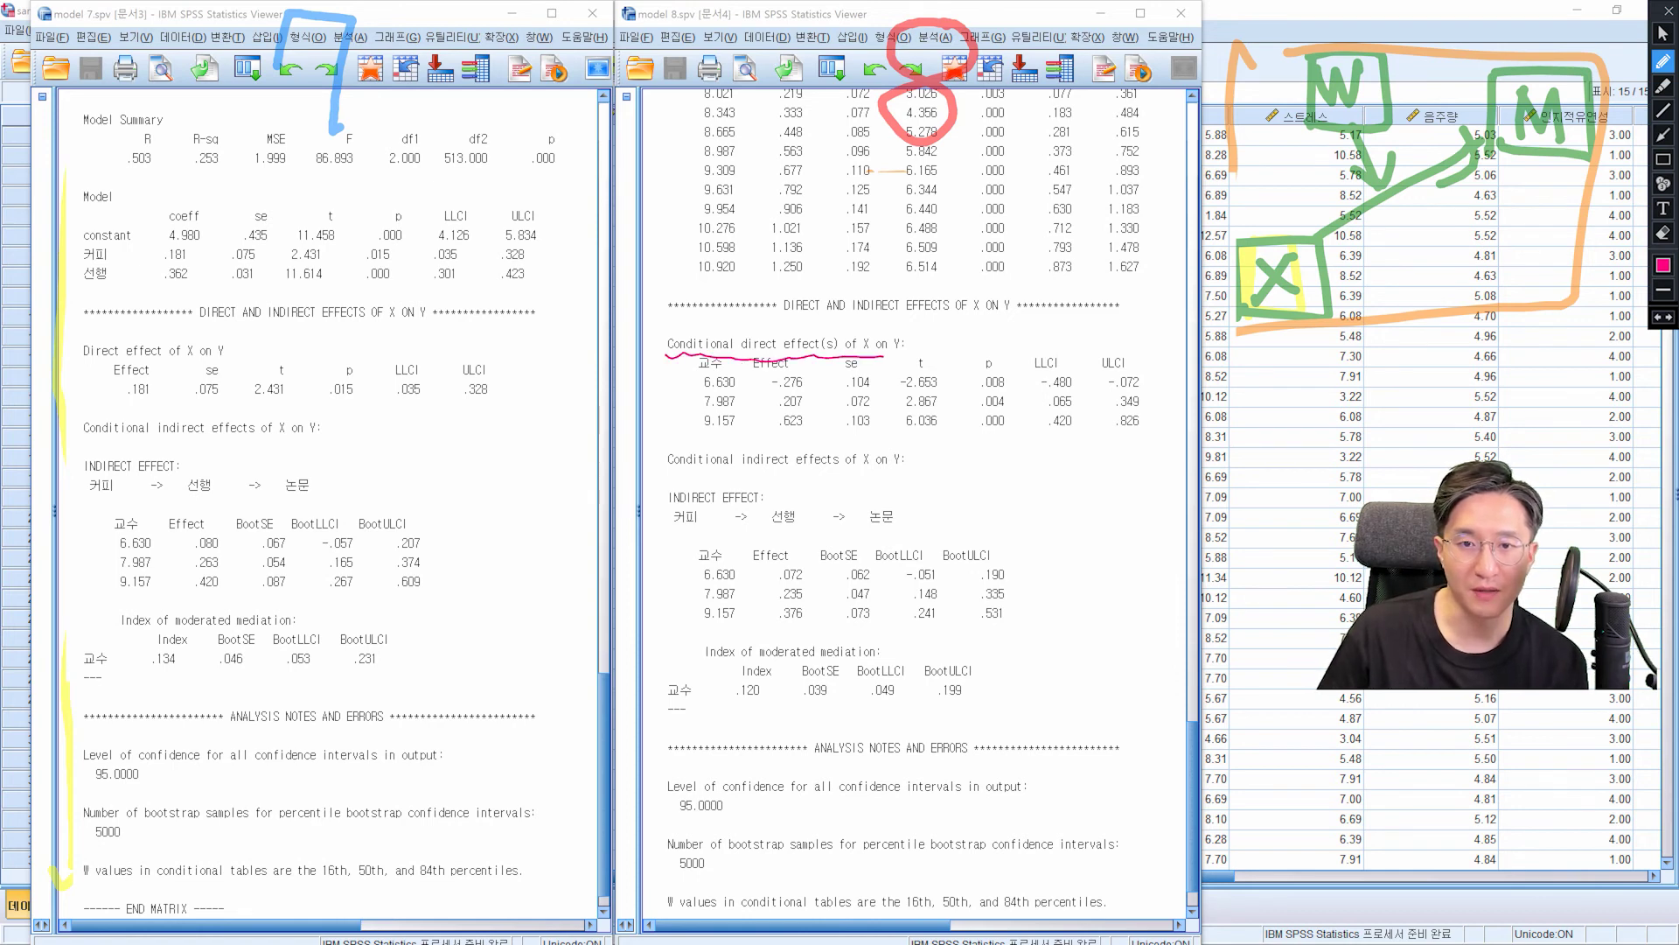
left_click_drag(84, 357, 208, 353)
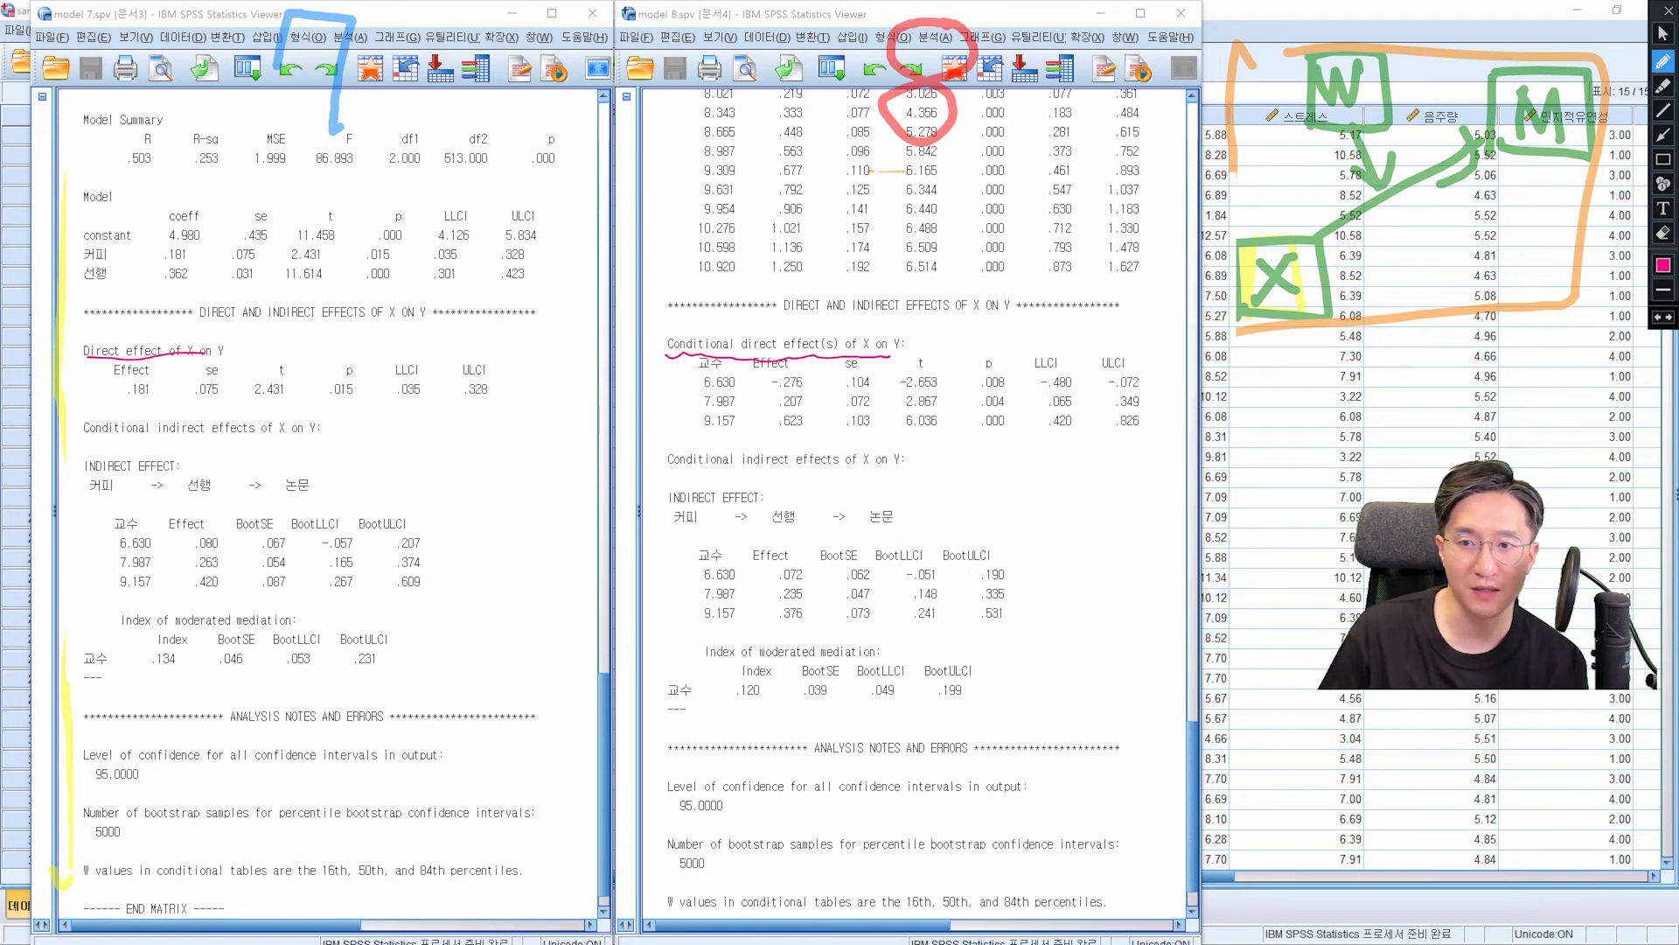
left_click_drag(106, 442, 291, 446)
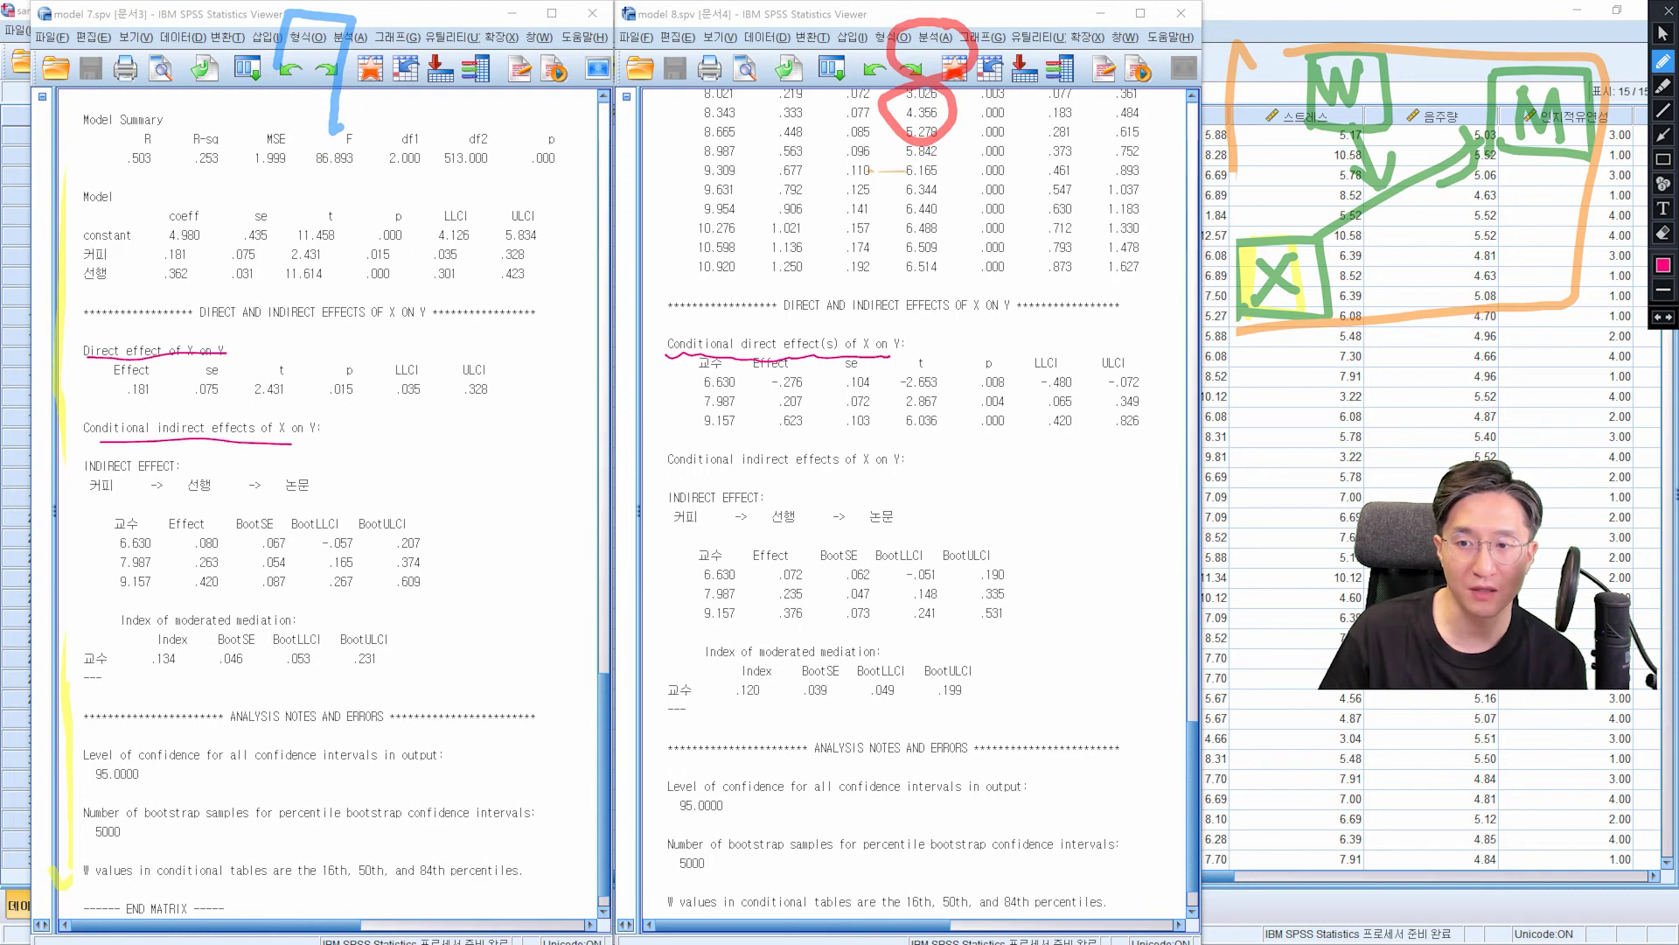
left_click_drag(689, 480, 888, 482)
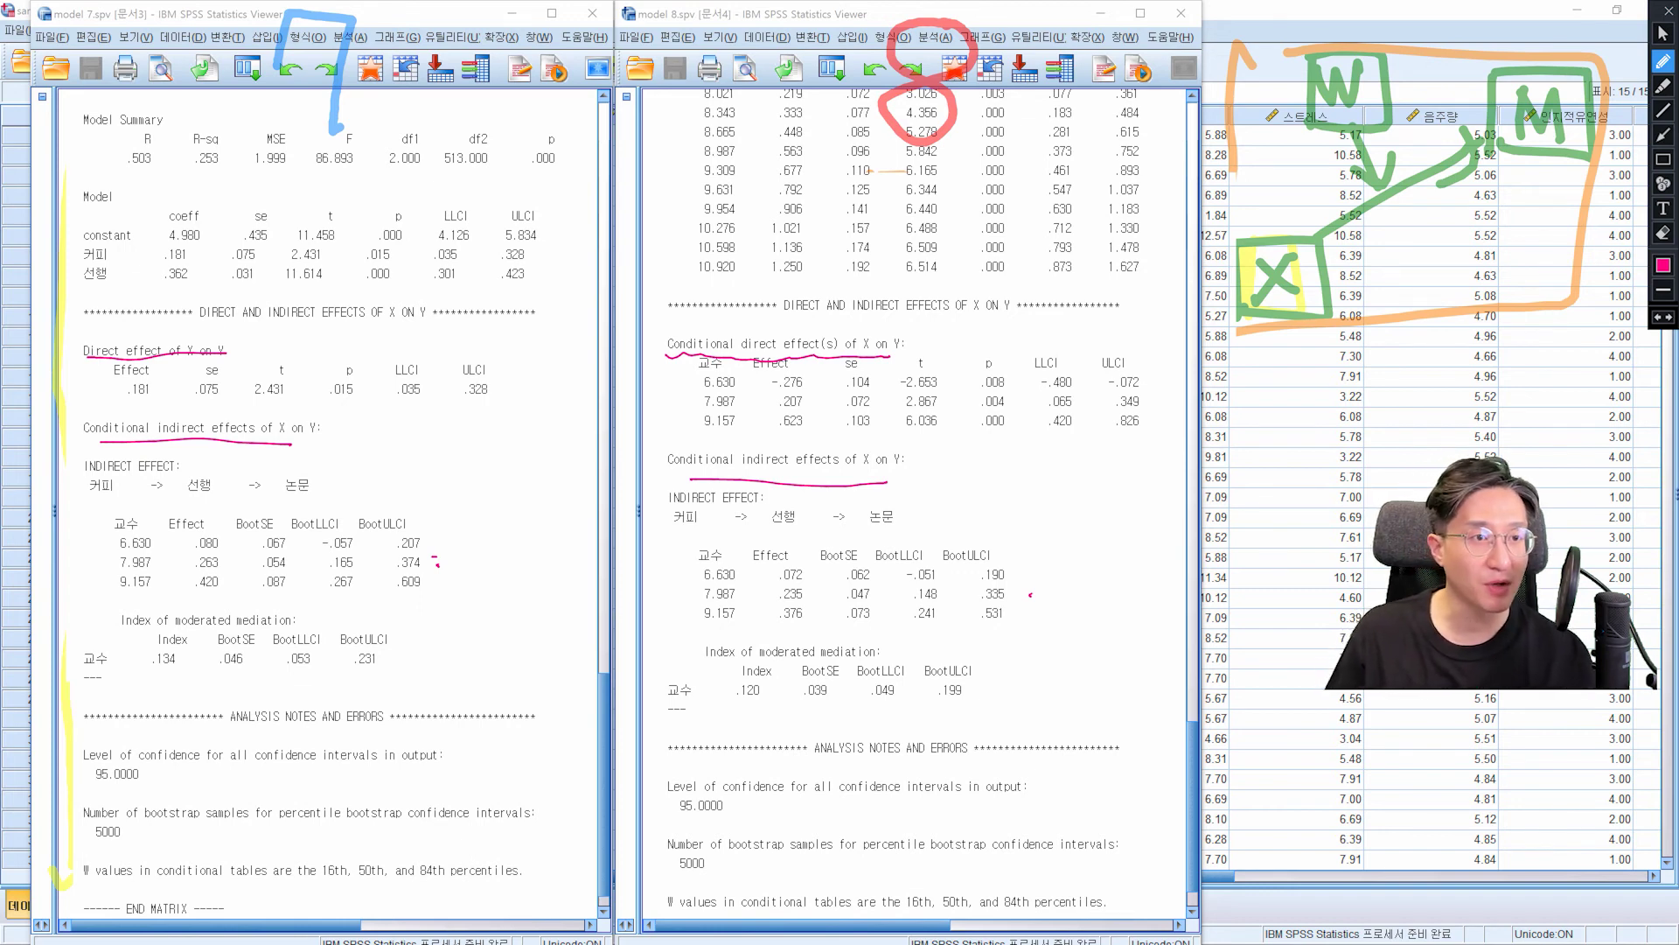
Step: Draw a magenta arrow below the green X–M path, and tick model 8's conditional direct and conditional indirect effect tables
mouse_move(1366, 203)
left_mouse_down()
mouse_move(1386, 276)
mouse_move(1395, 256)
left_mouse_up()
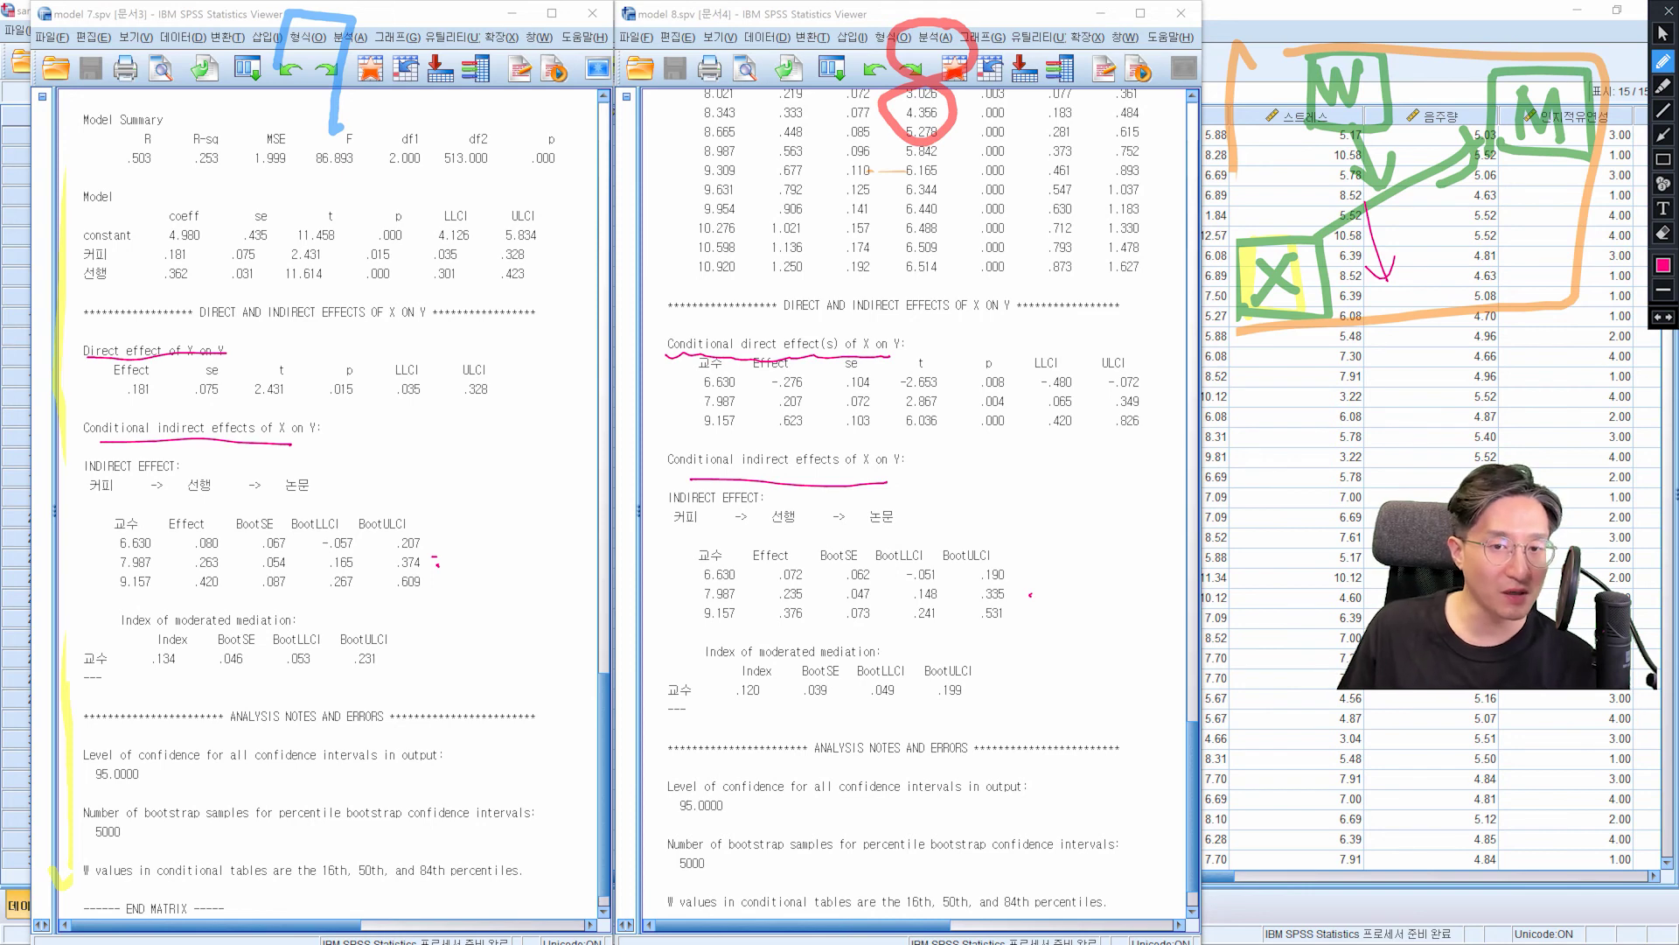
left_click_drag(668, 390, 697, 378)
left_click_drag(675, 571, 704, 541)
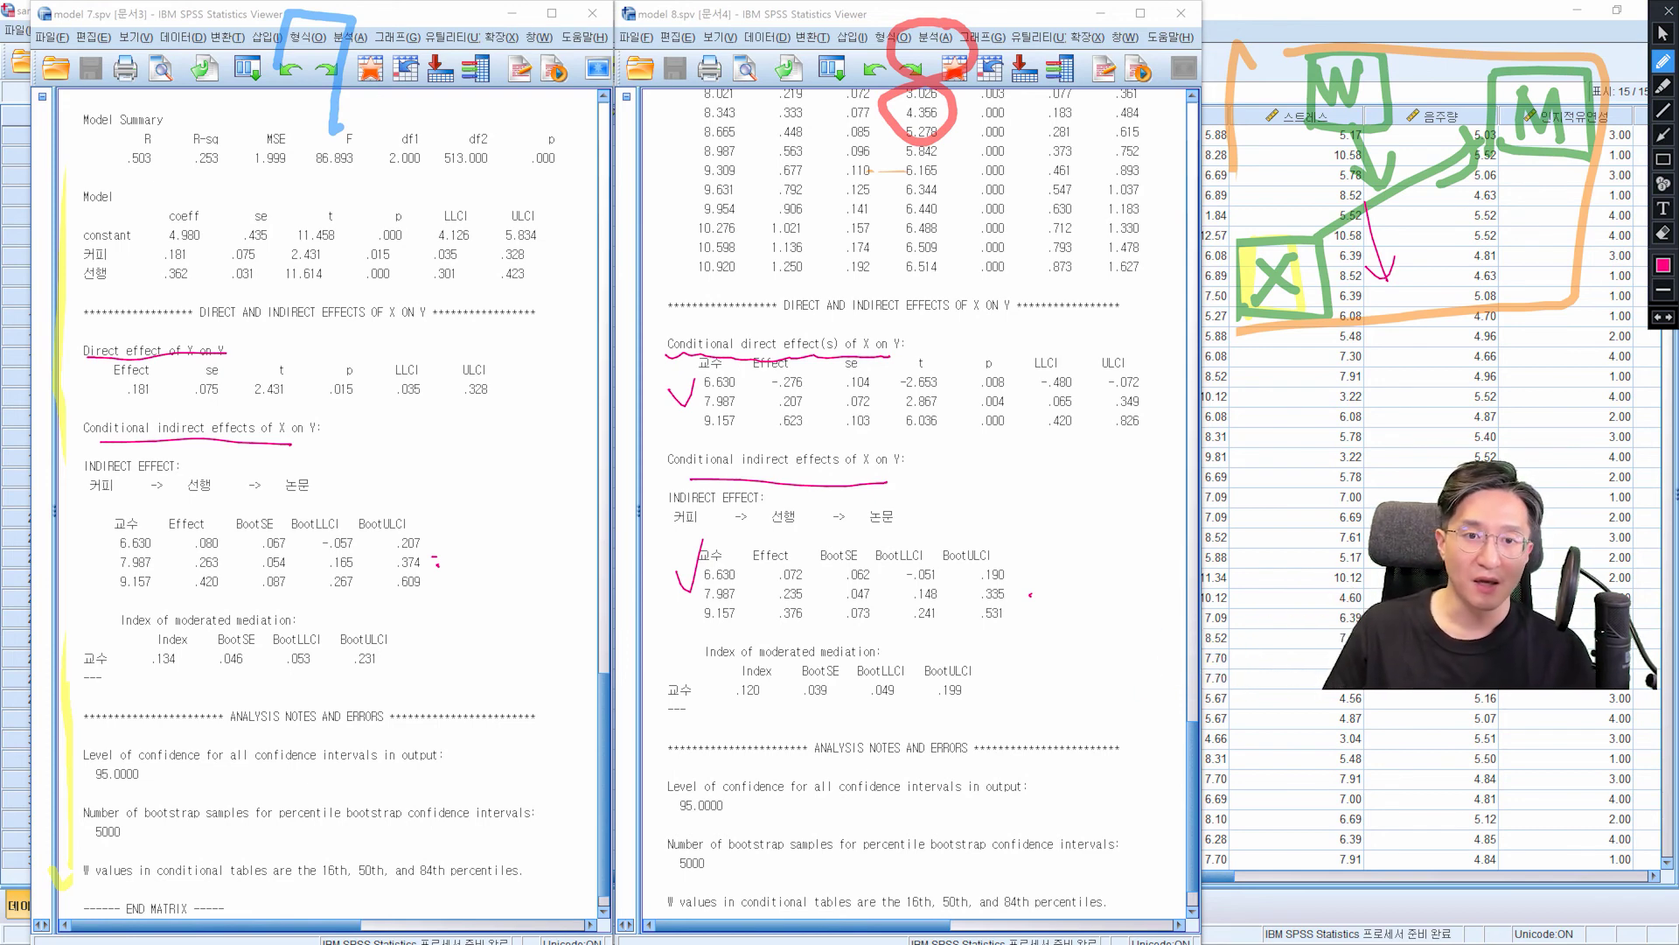
Step: Review the model 8 output from the model specification through both outcome variables to the end of the matrix
left_click(1663, 33)
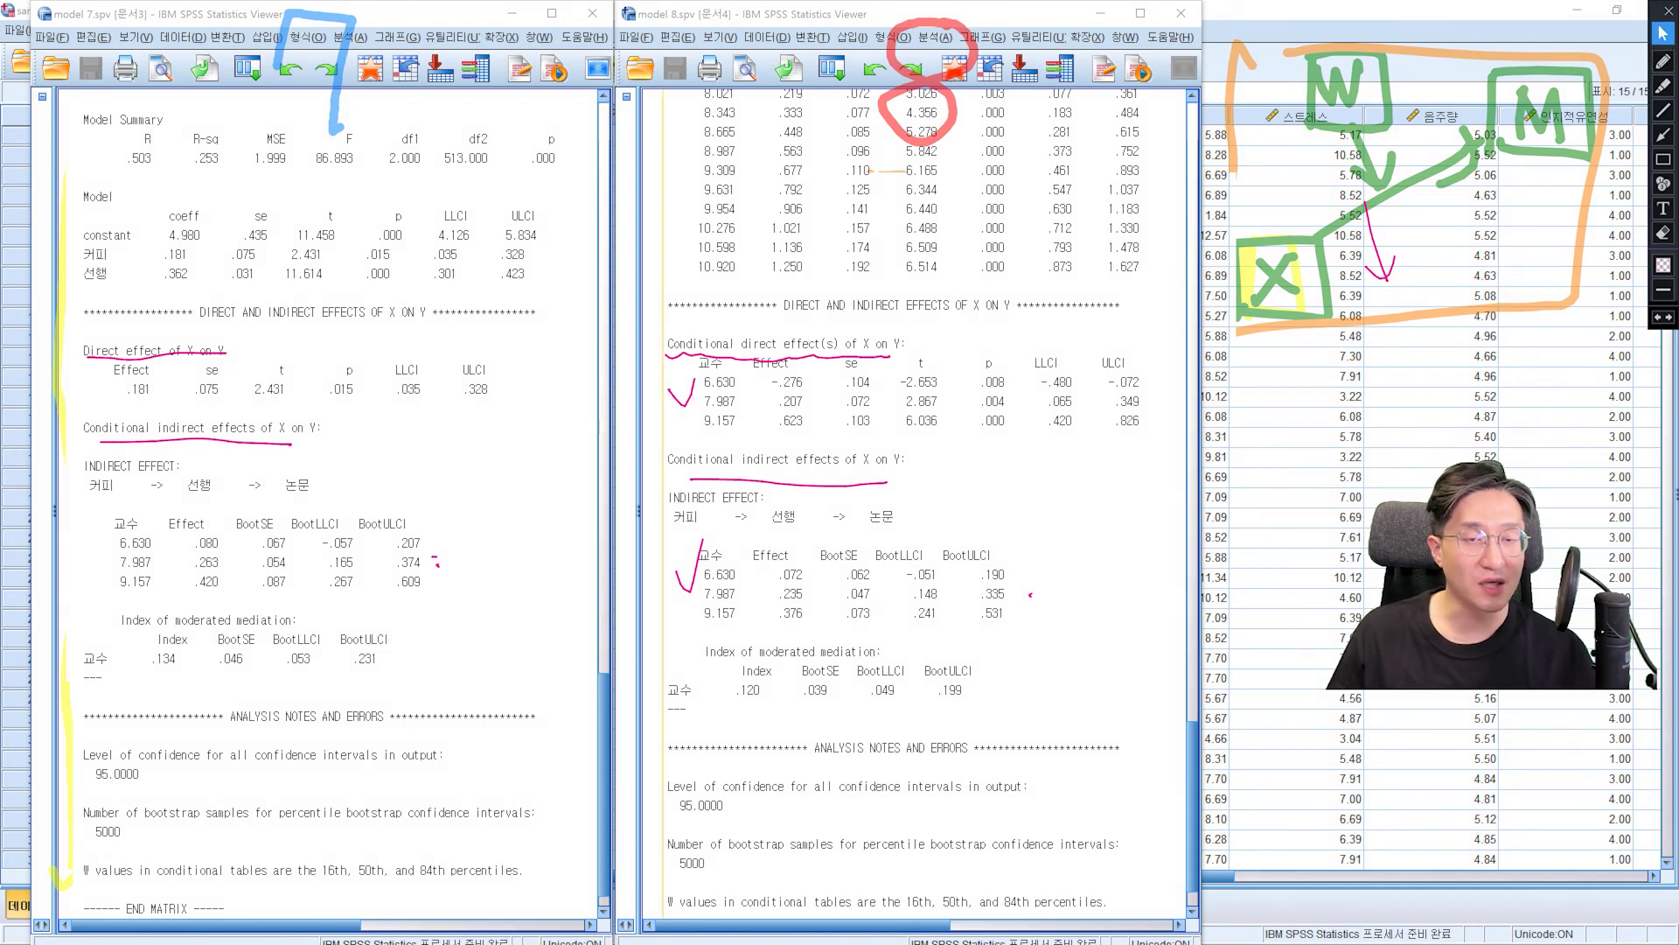
scroll(918, 498, "up", 1)
scroll(934, 481, "up", 6)
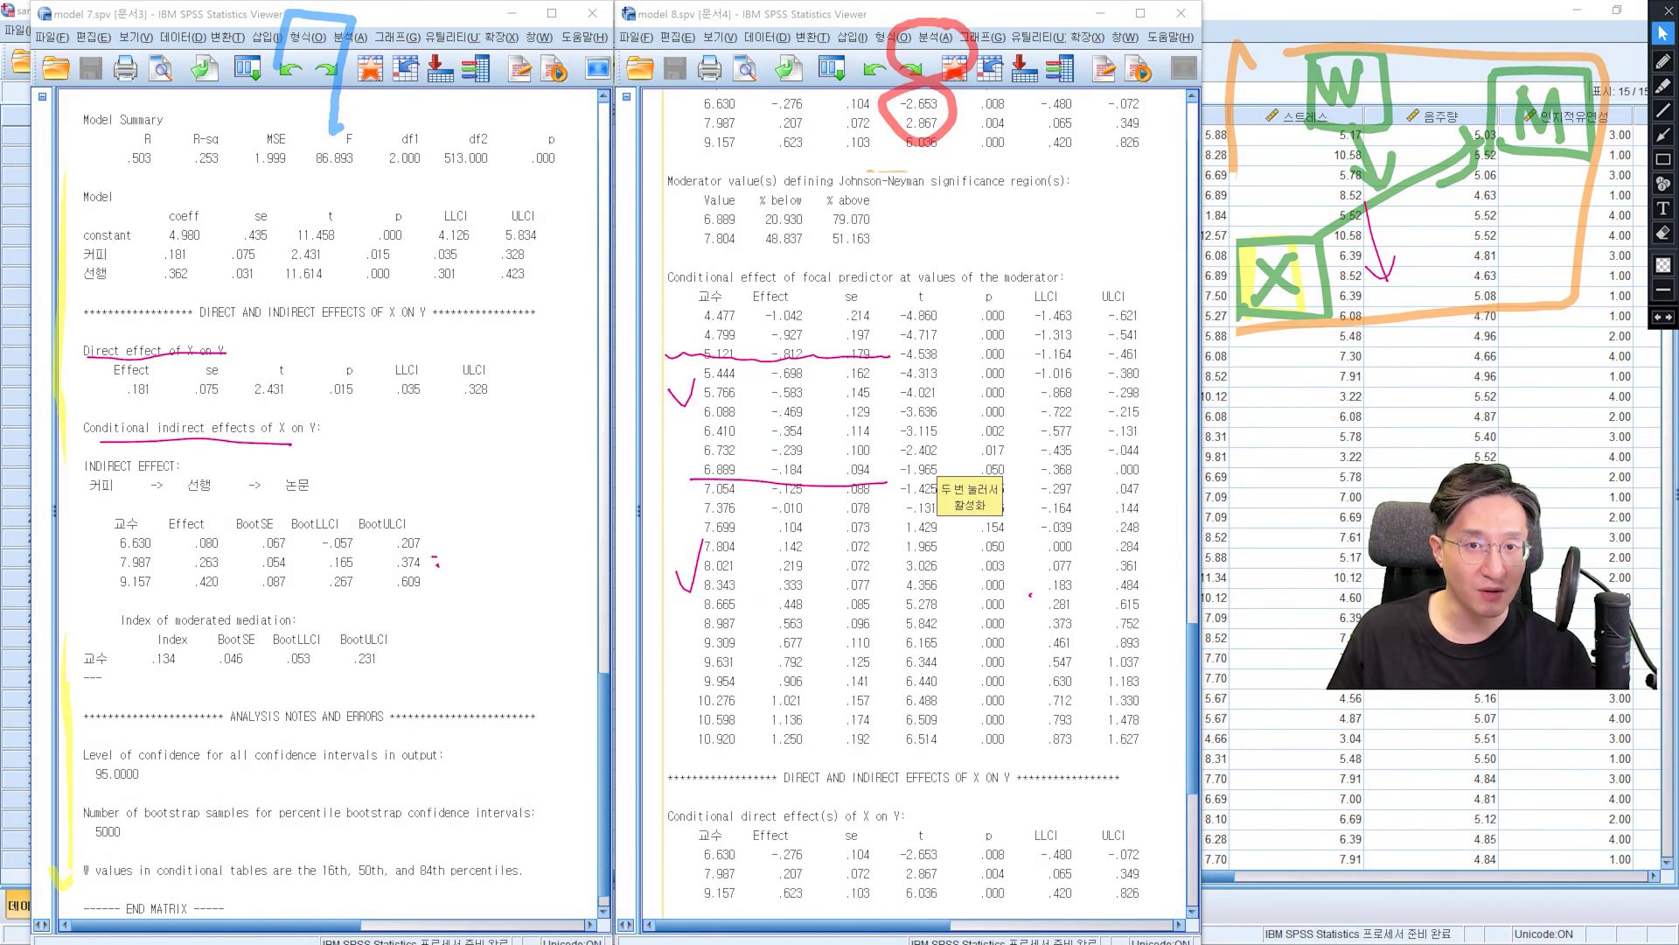
scroll(935, 482, "up", 10)
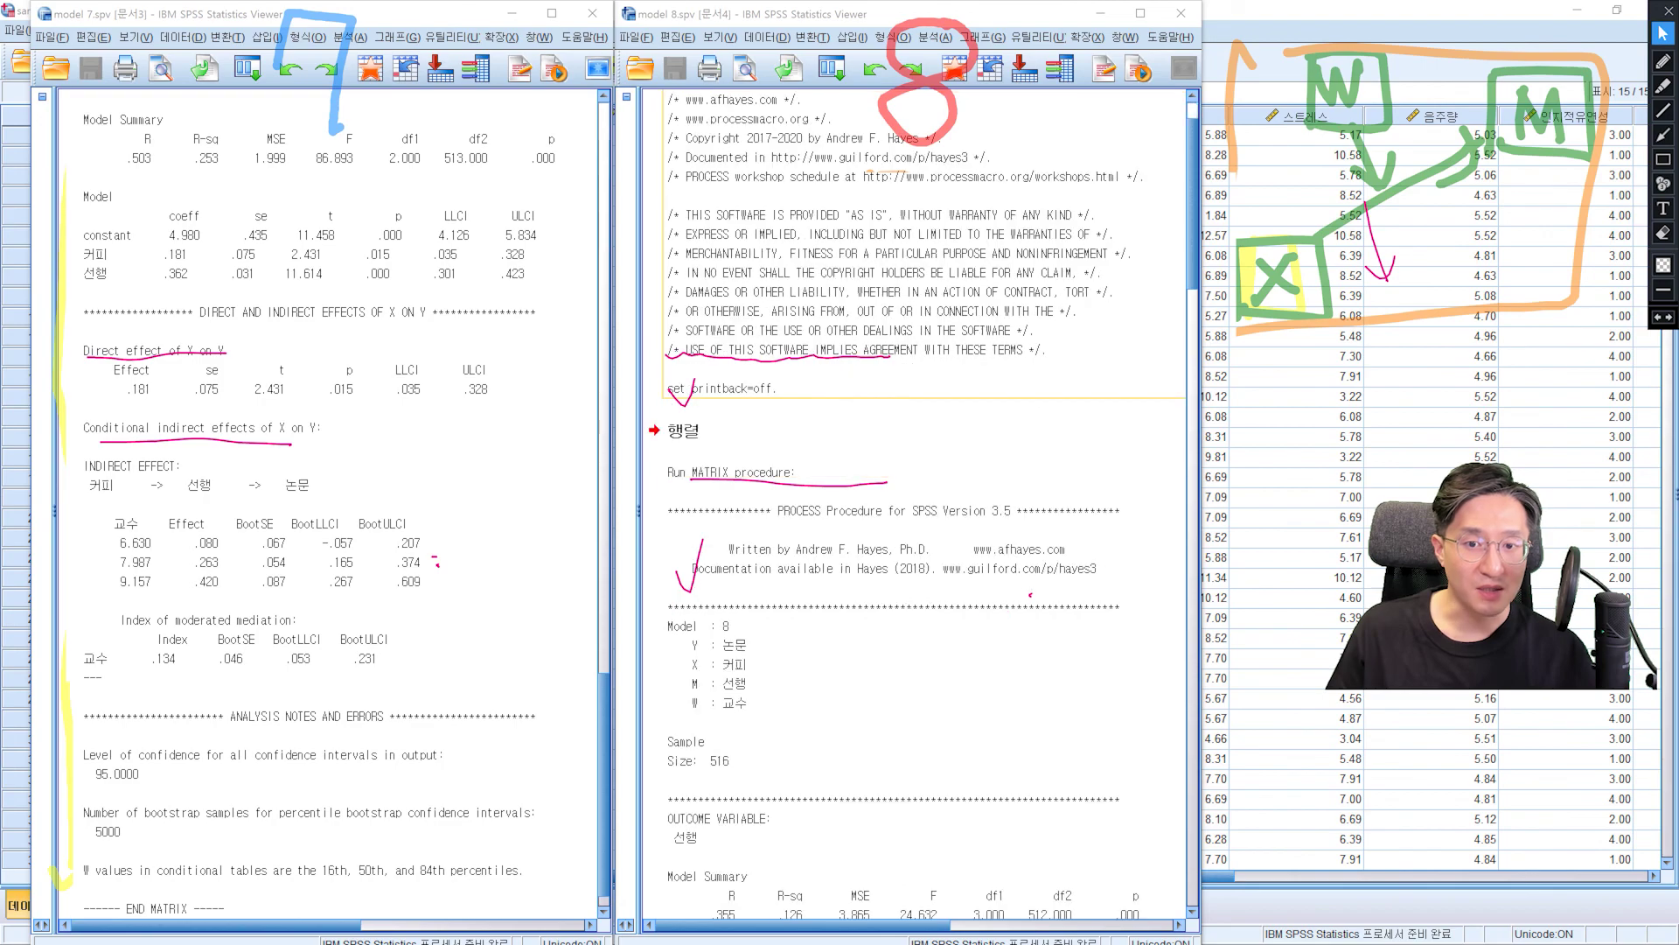
scroll(925, 278, "down", 15)
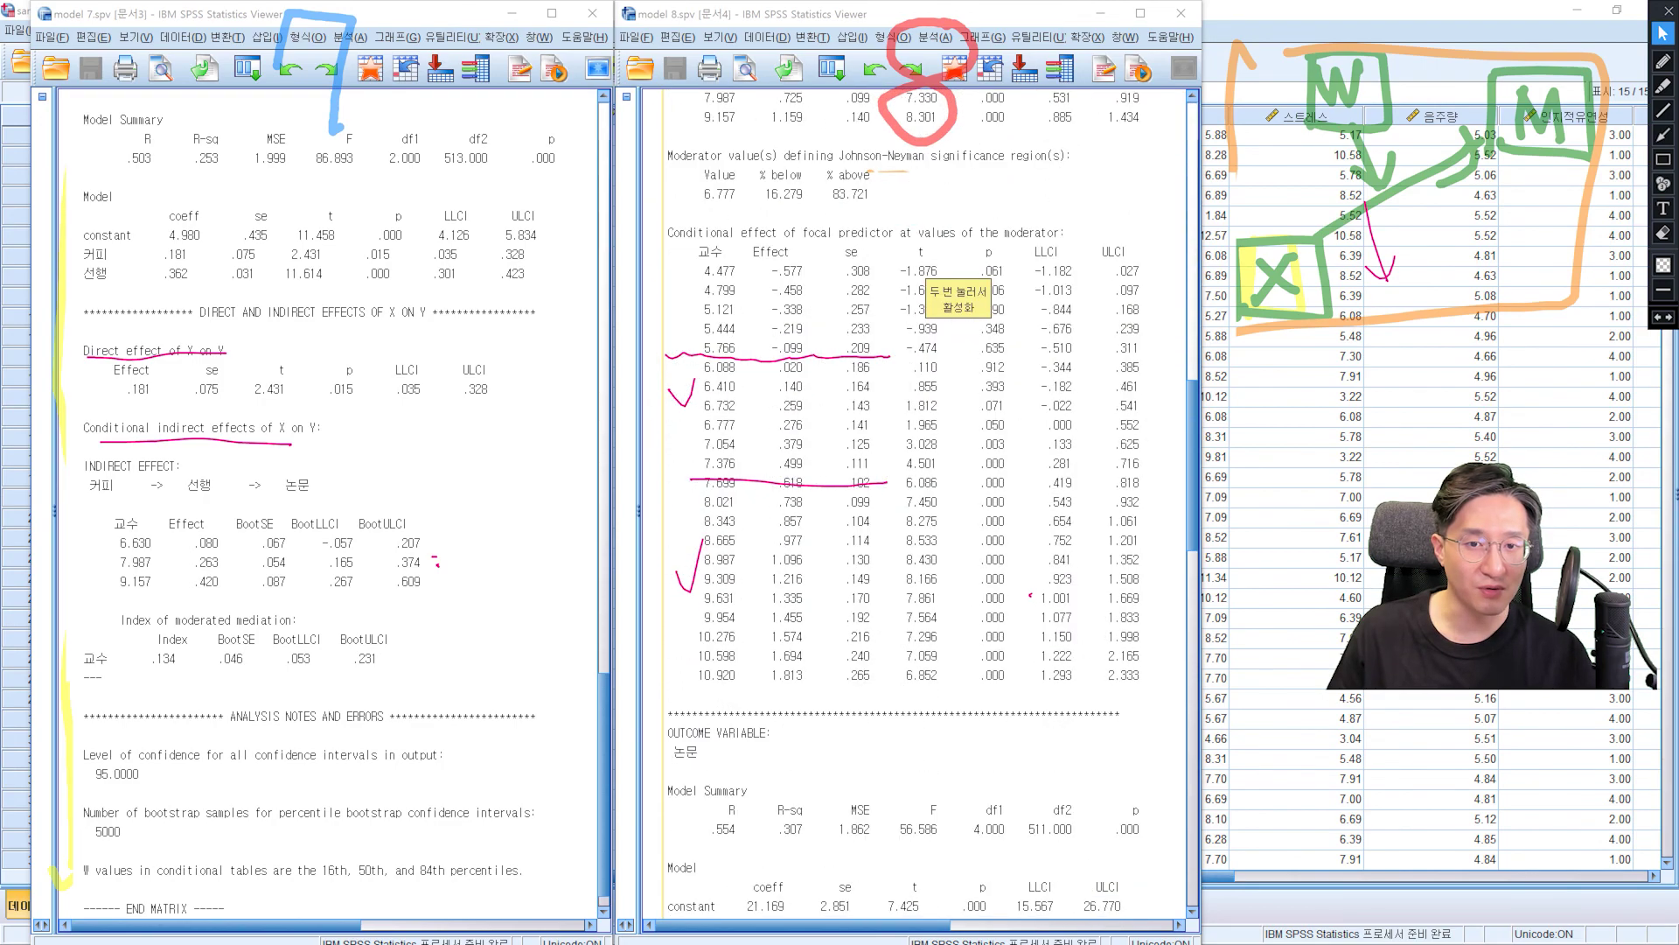
scroll(926, 278, "down", 10)
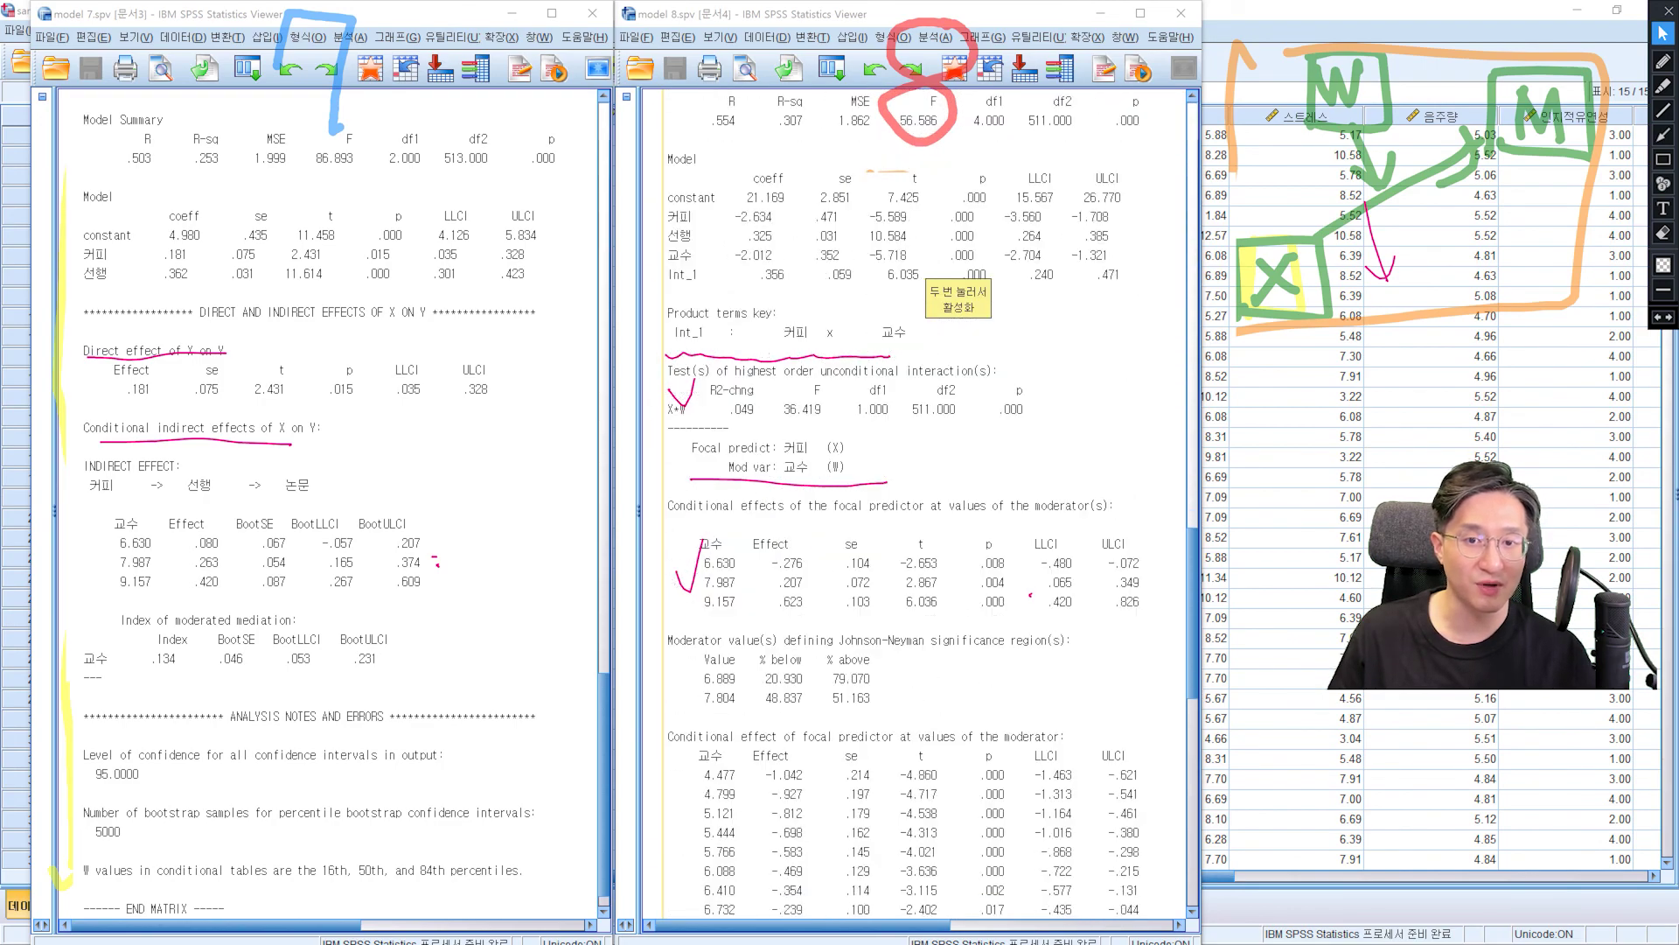
scroll(925, 278, "down", 10)
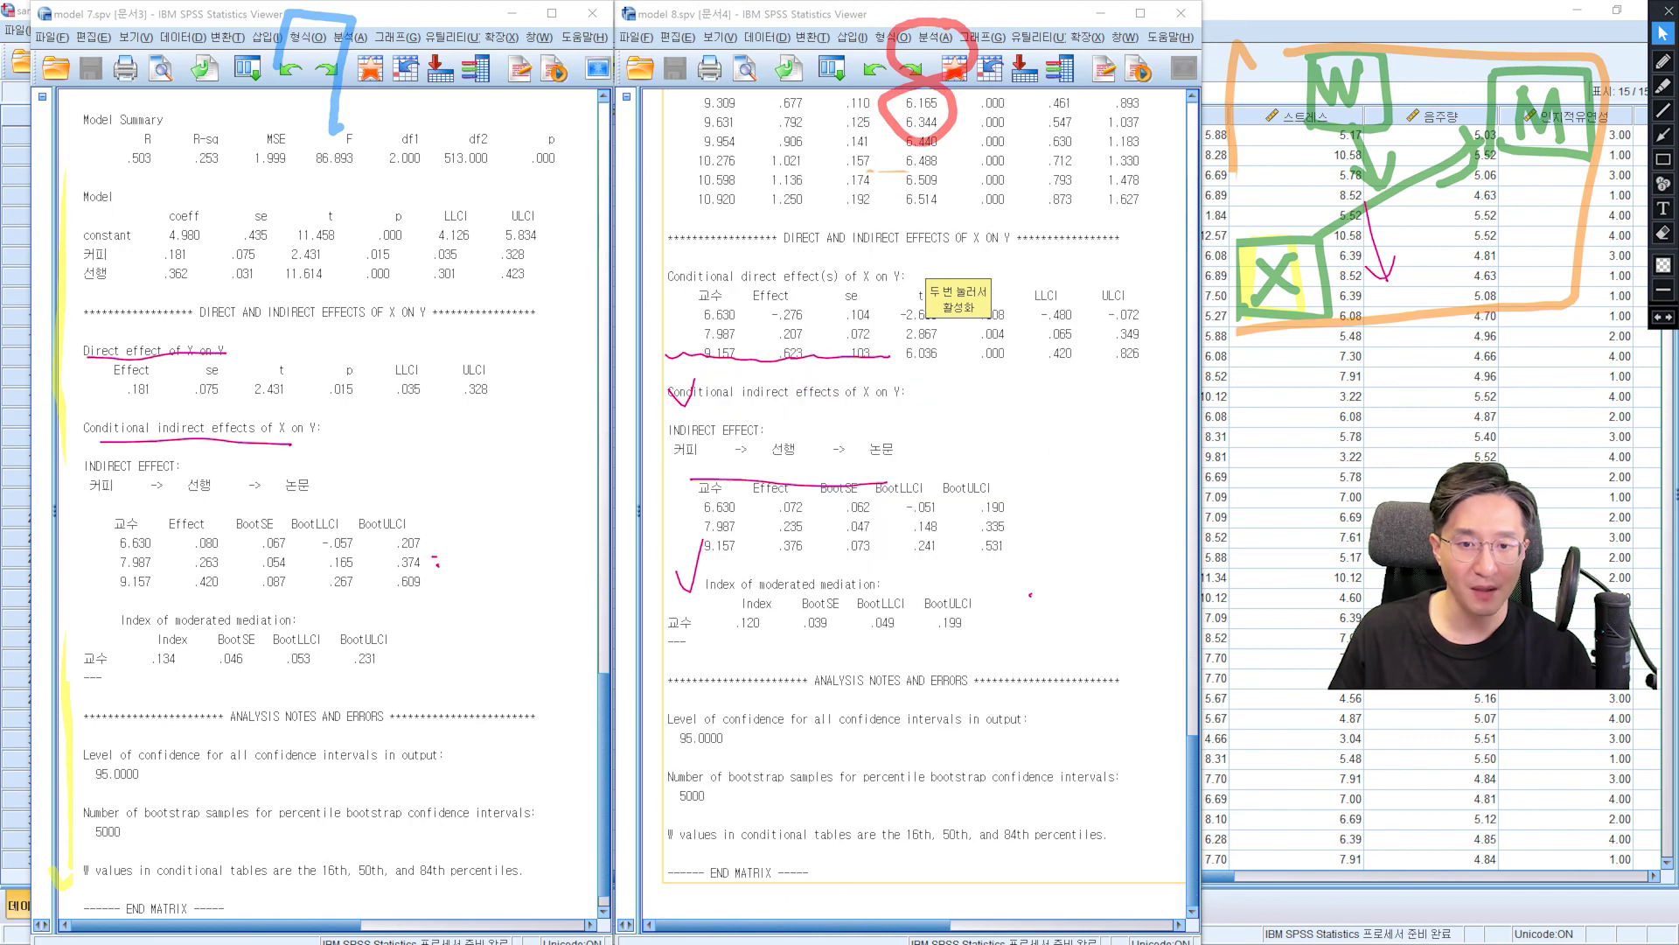
Step: Frame model 8's index of moderated mediation for 교수 with a thick red box
scroll(925, 279, "up", 2)
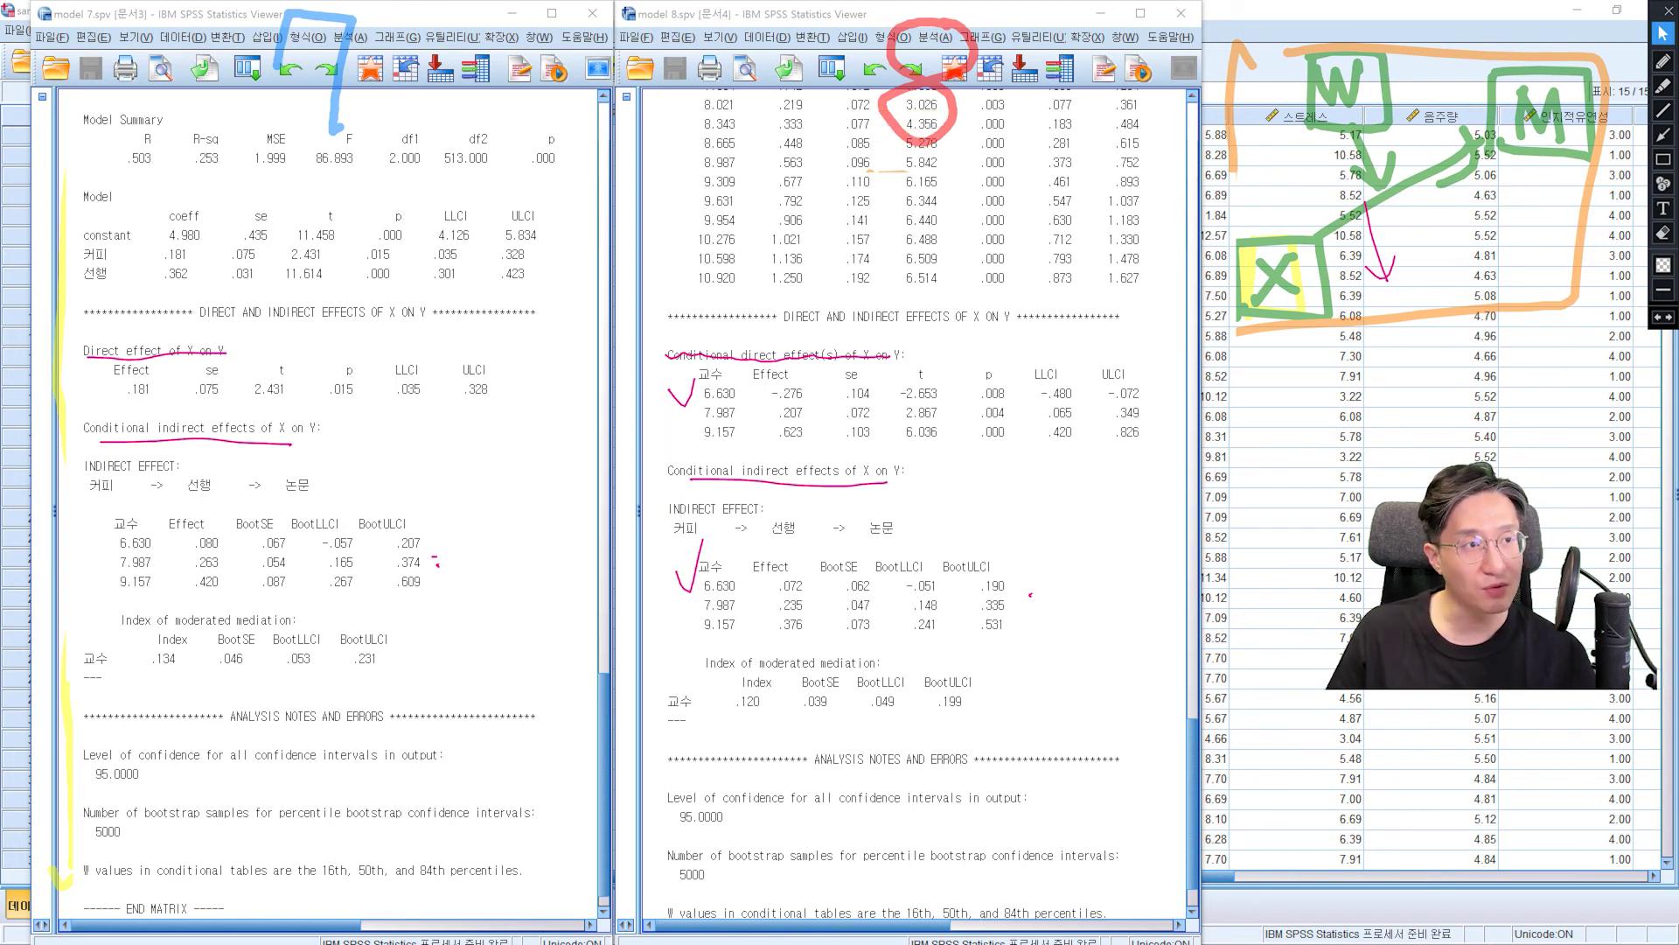
left_click(1663, 86)
mouse_move(669, 719)
left_mouse_down()
mouse_move(800, 718)
mouse_move(1015, 672)
mouse_move(714, 662)
mouse_move(652, 691)
mouse_move(656, 722)
left_mouse_up()
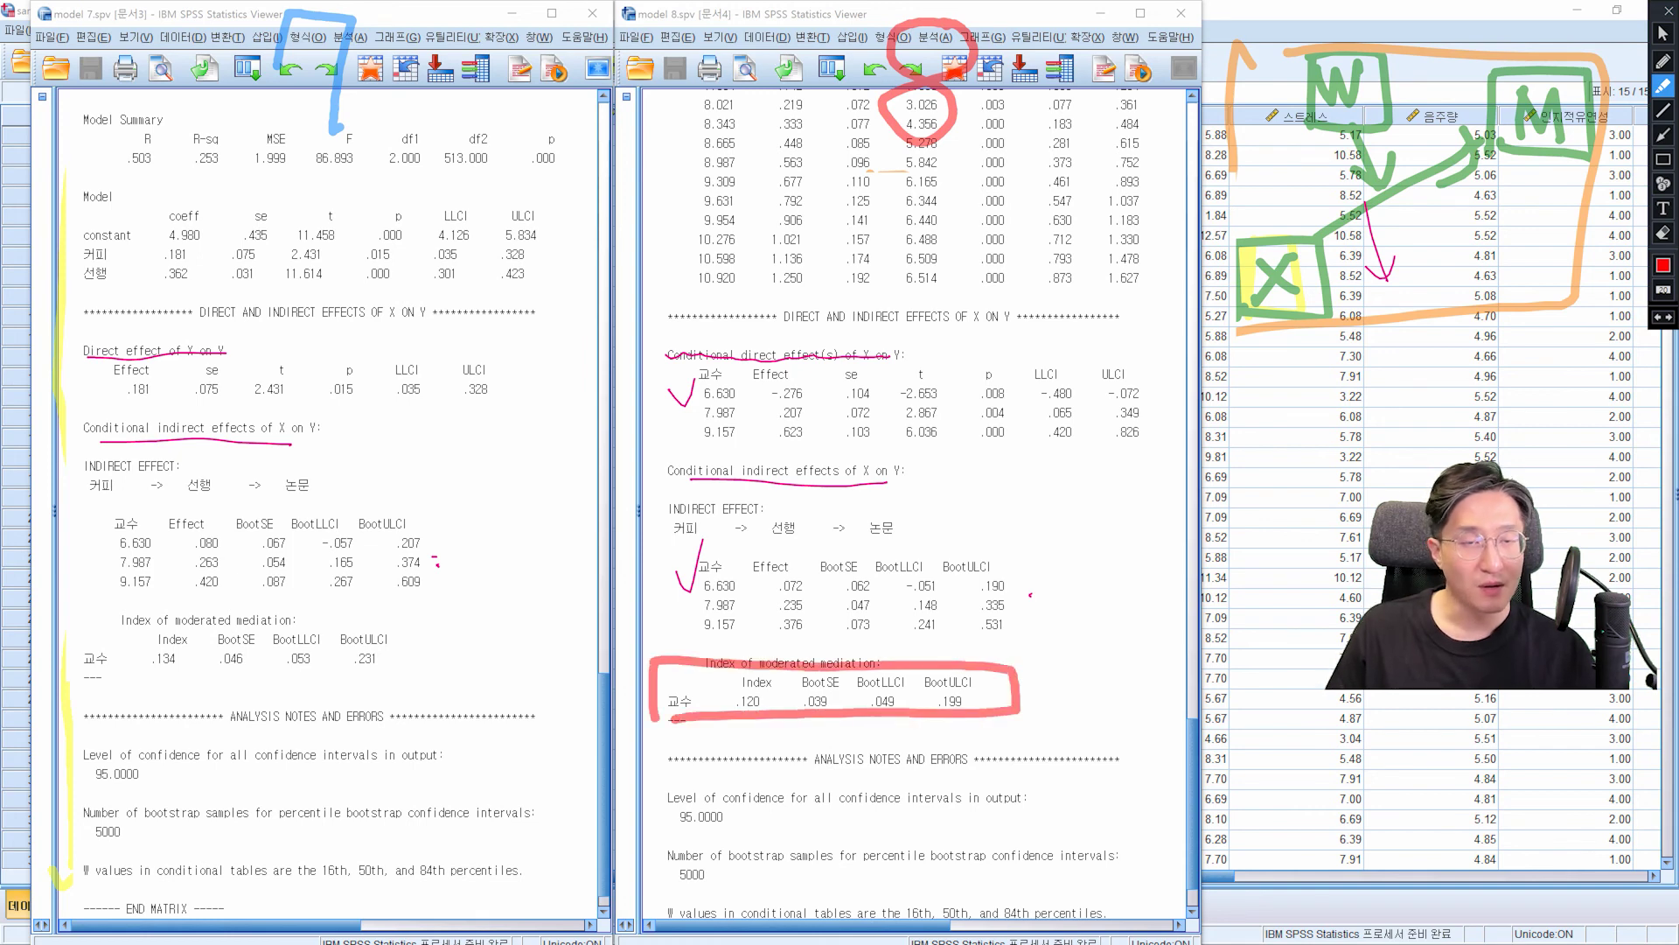